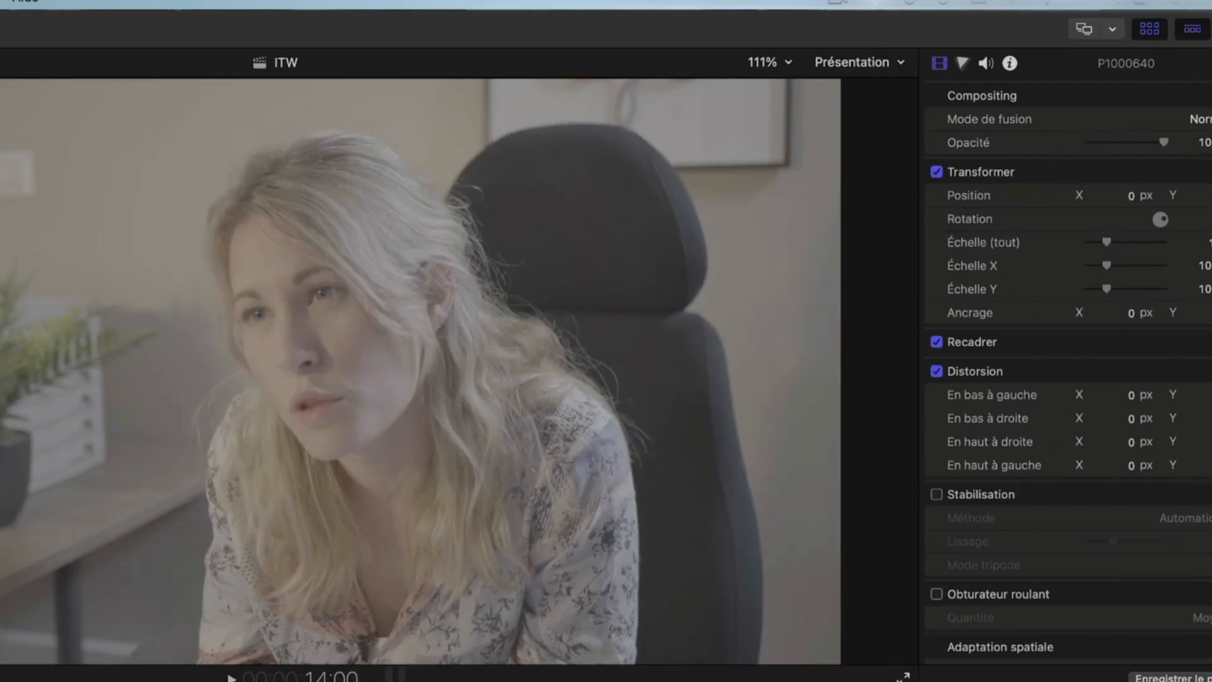
{"action": "mouse_move", "coordinate": [1164, 141]}
{"action": "left_mouse_down"}
{"action": "mouse_move", "coordinate": [1067, 141]}
{"action": "mouse_move", "coordinate": [1166, 141]}
{"action": "left_mouse_up"}
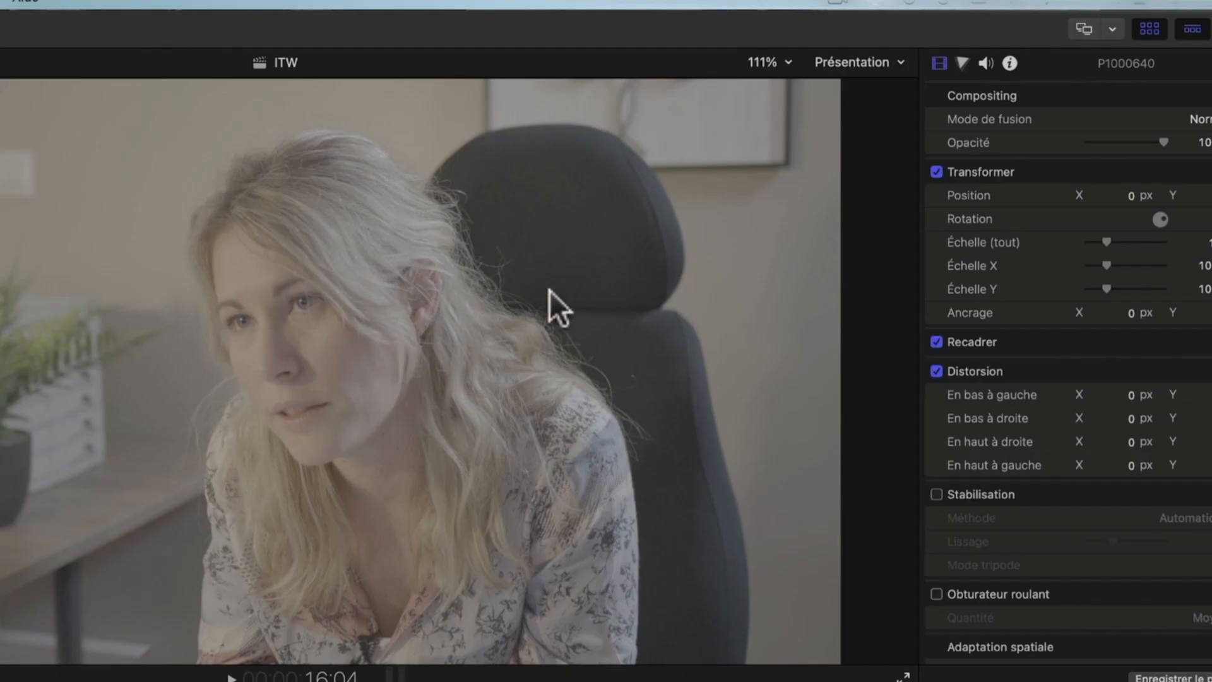
{"action": "left_click", "coordinate": [1201, 120]}
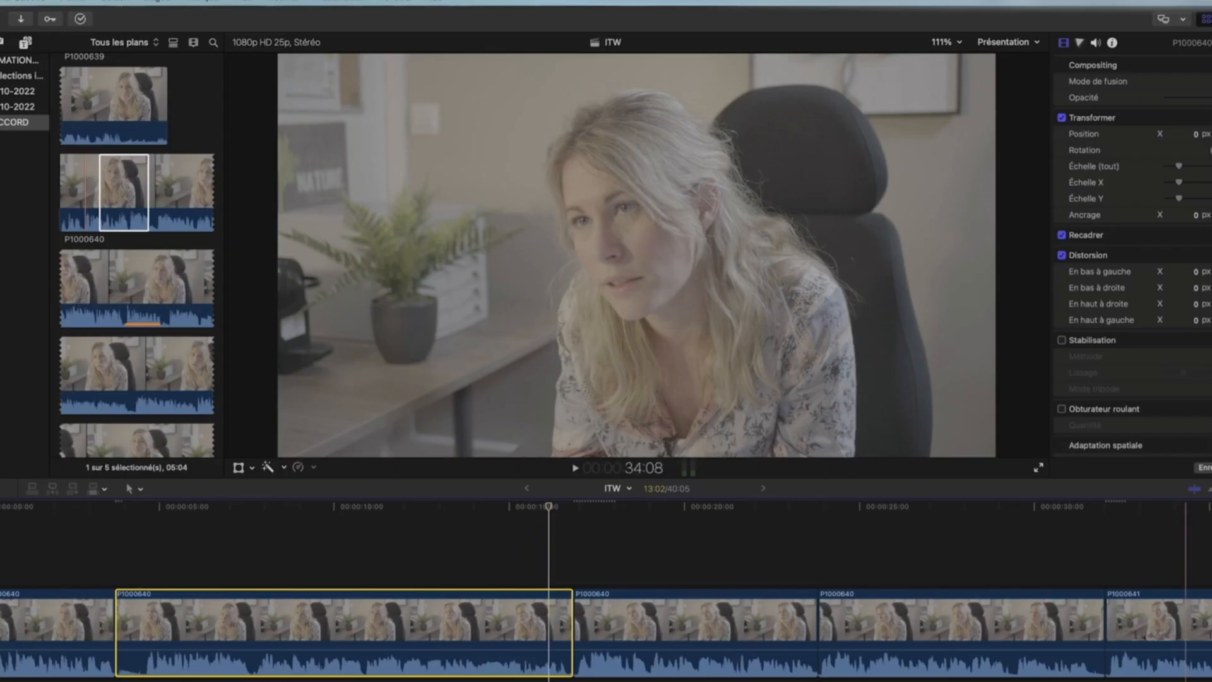
Add UnderwaterShimmer2-Side.mp4 from the God Rays folder as a layer above the second P1000640 clip, aligned with its start.
{"action": "left_click_drag", "start_coordinate": [1211, 177], "coordinate": [724, 143]}
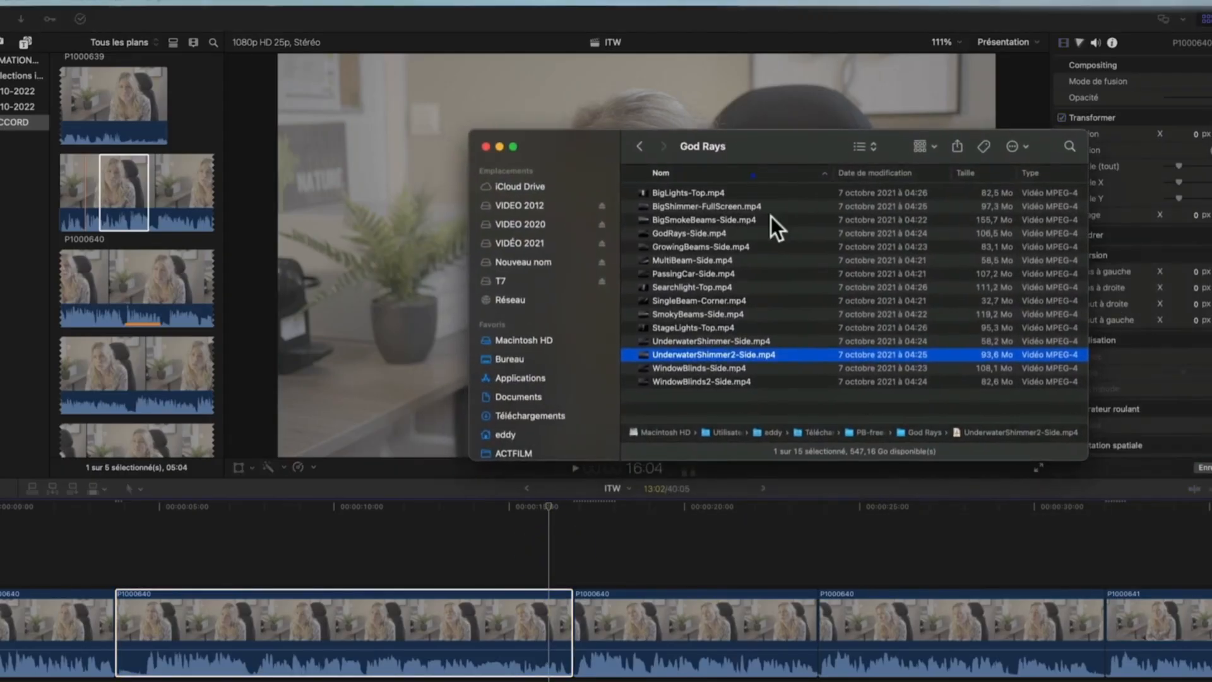
{"action": "left_click_drag", "start_coordinate": [699, 353], "coordinate": [116, 523]}
{"action": "left_click_drag", "start_coordinate": [606, 137], "coordinate": [1211, 237]}
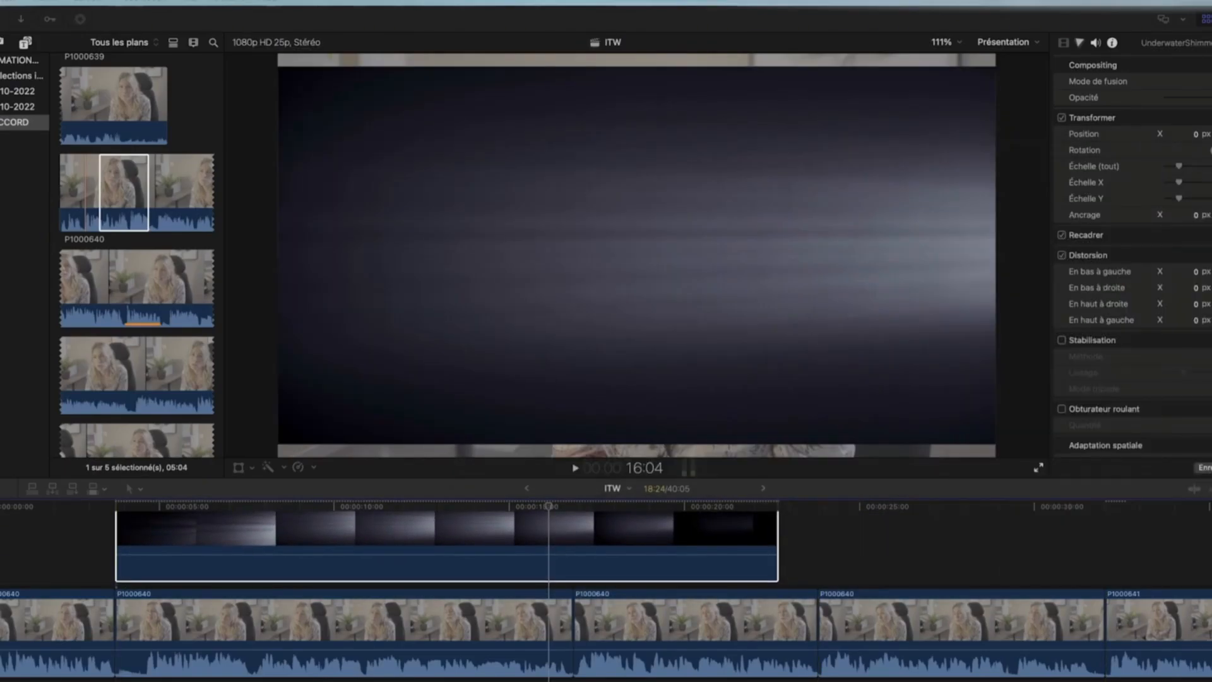
Play the light overlay from about 5 seconds to preview how its rays move.
{"action": "left_click", "coordinate": [538, 513]}
{"action": "left_click", "coordinate": [165, 503]}
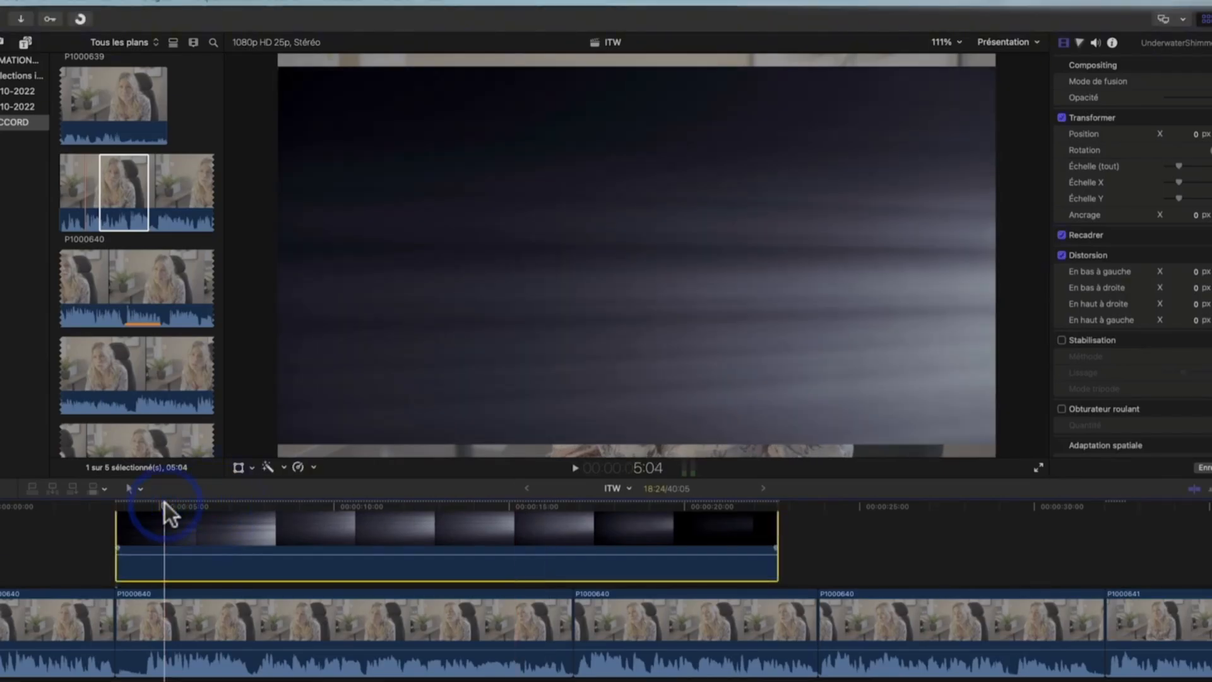
{"action": "key", "text": "space"}
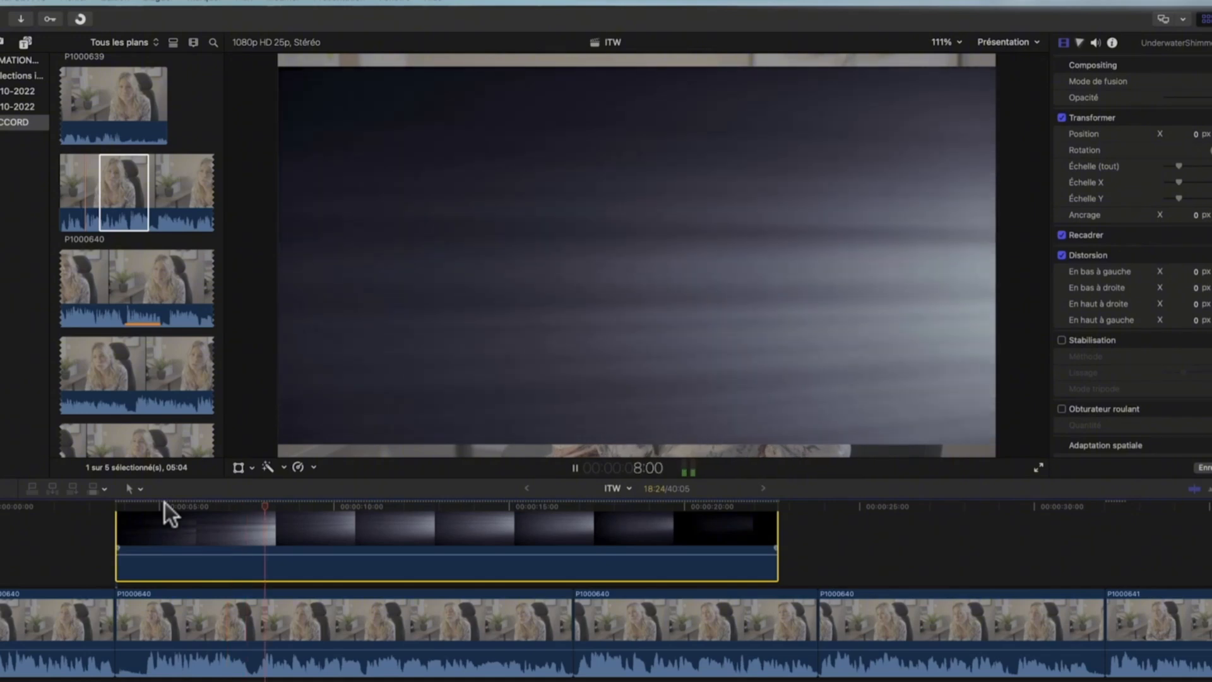
{"action": "key", "text": "space"}
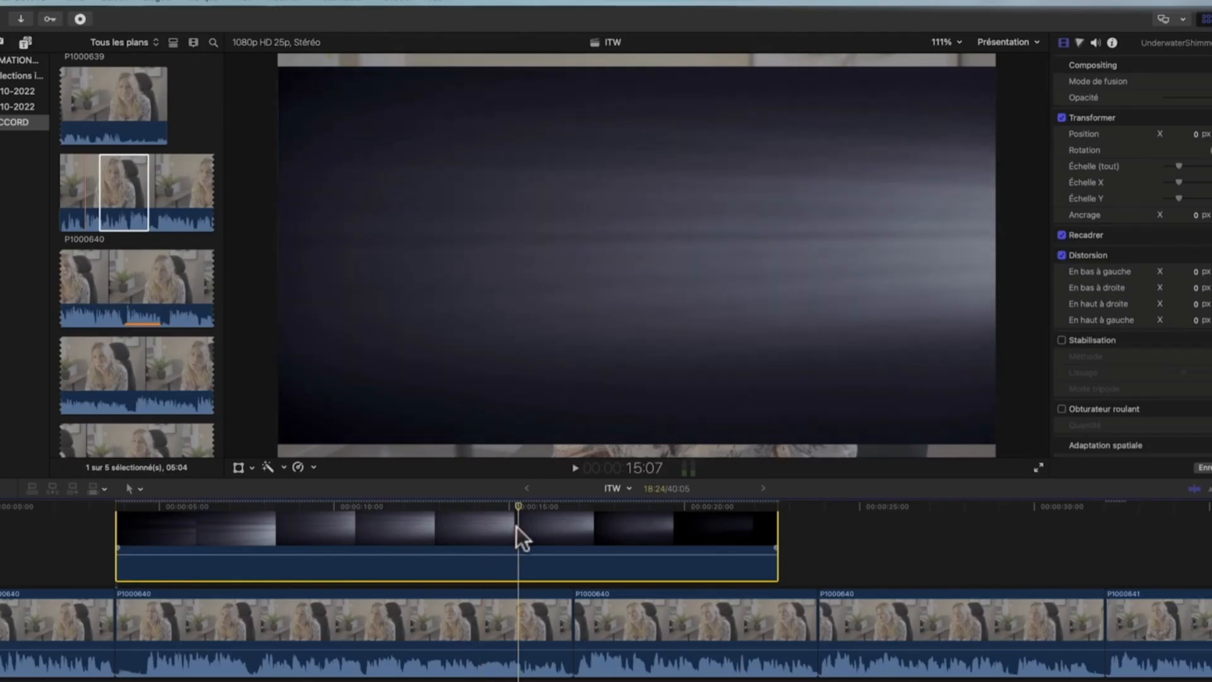
Disable and re-enable the light overlay and the interview clip beneath it to compare what each layer shows.
{"action": "left_click", "coordinate": [516, 526]}
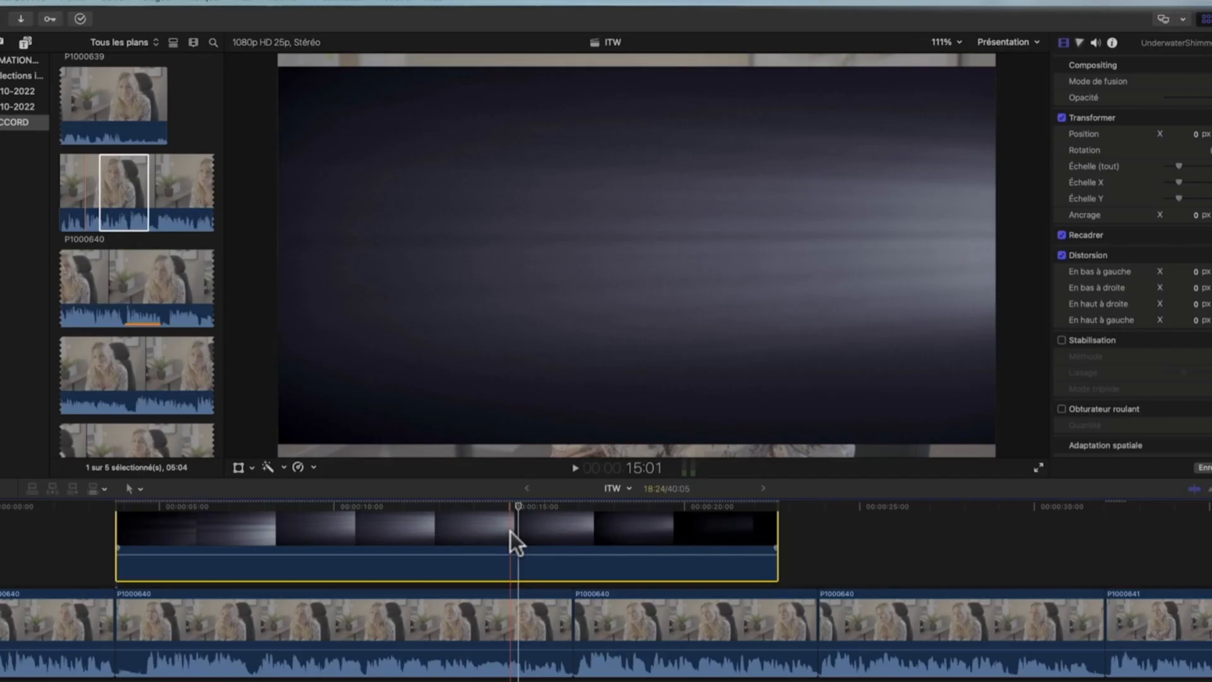
{"action": "key", "text": "v"}
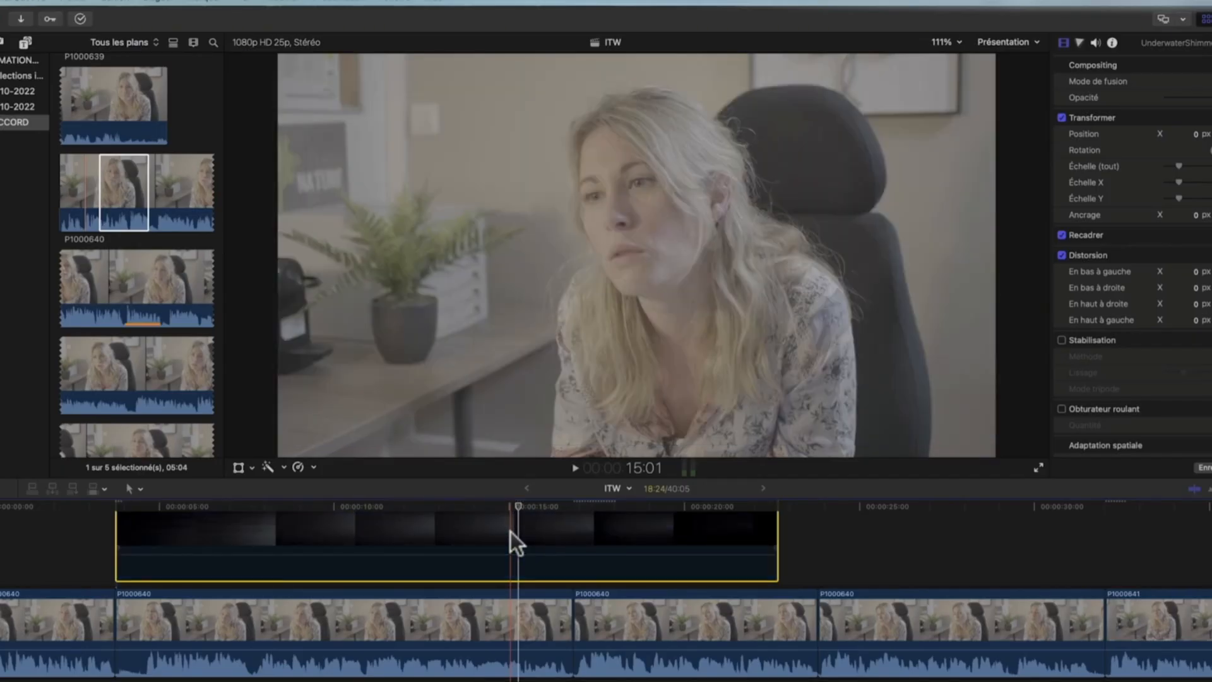
{"action": "key", "text": "v"}
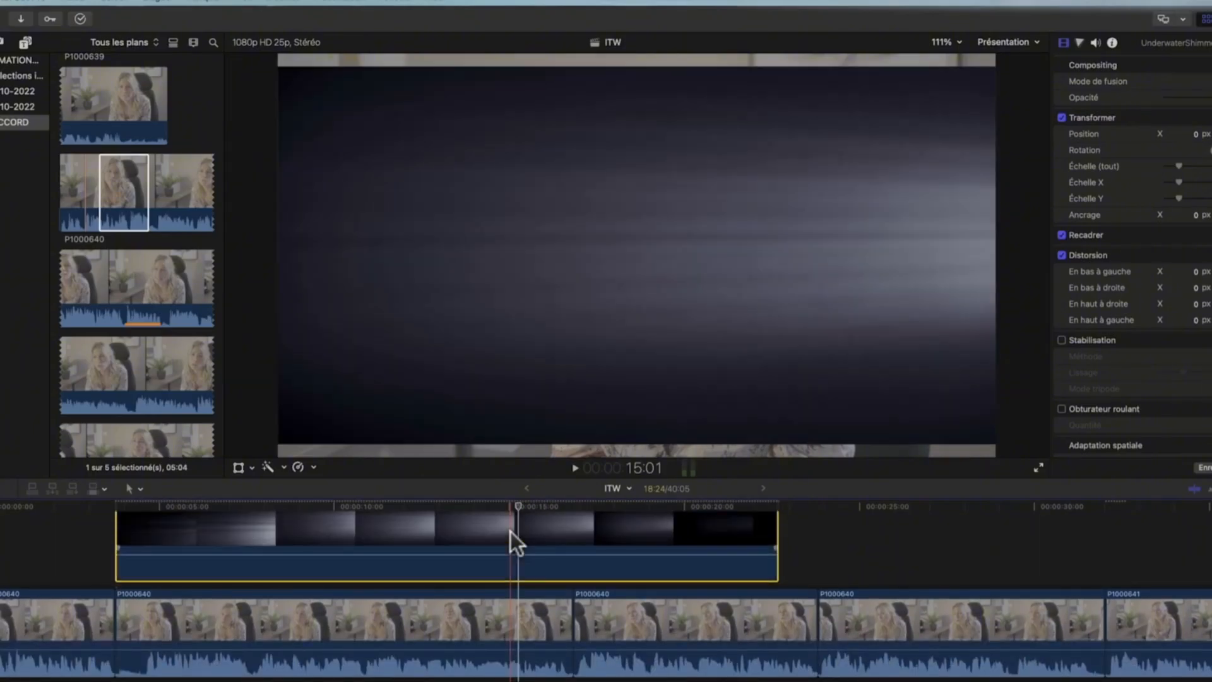
{"action": "left_click", "coordinate": [508, 531]}
{"action": "key", "text": "v"}
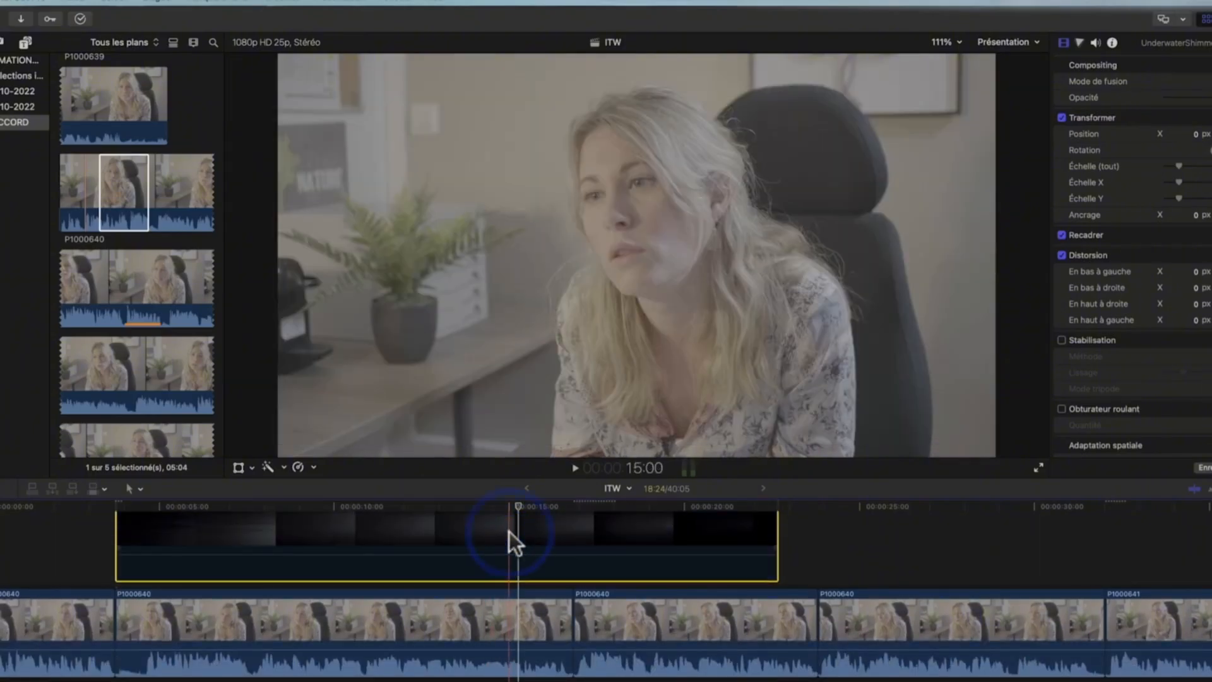
{"action": "left_click", "coordinate": [495, 616]}
{"action": "key", "text": "v"}
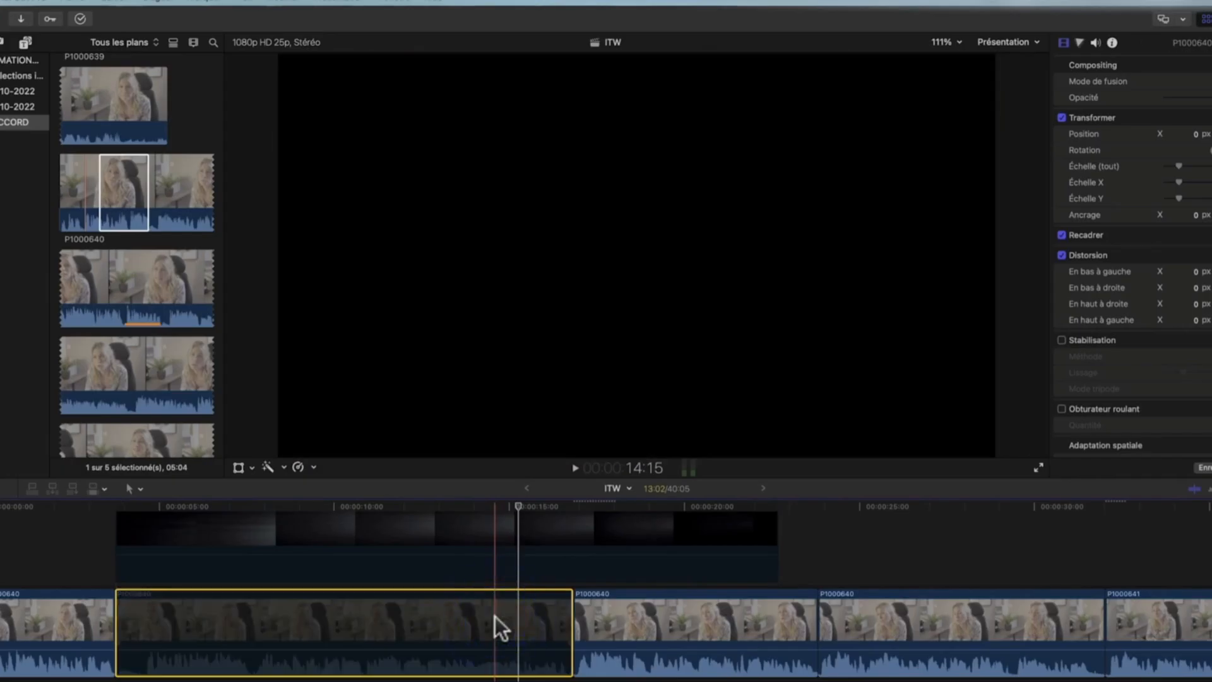
{"action": "key", "text": "v"}
{"action": "left_click", "coordinate": [493, 527]}
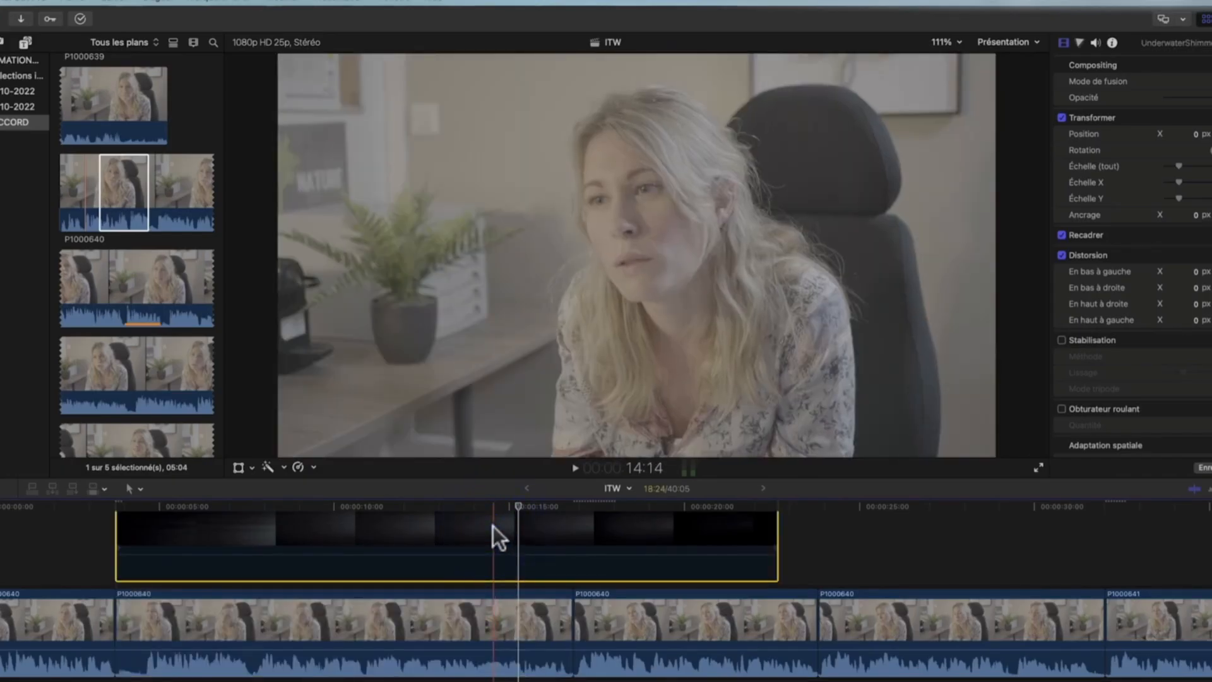
{"action": "key", "text": "v"}
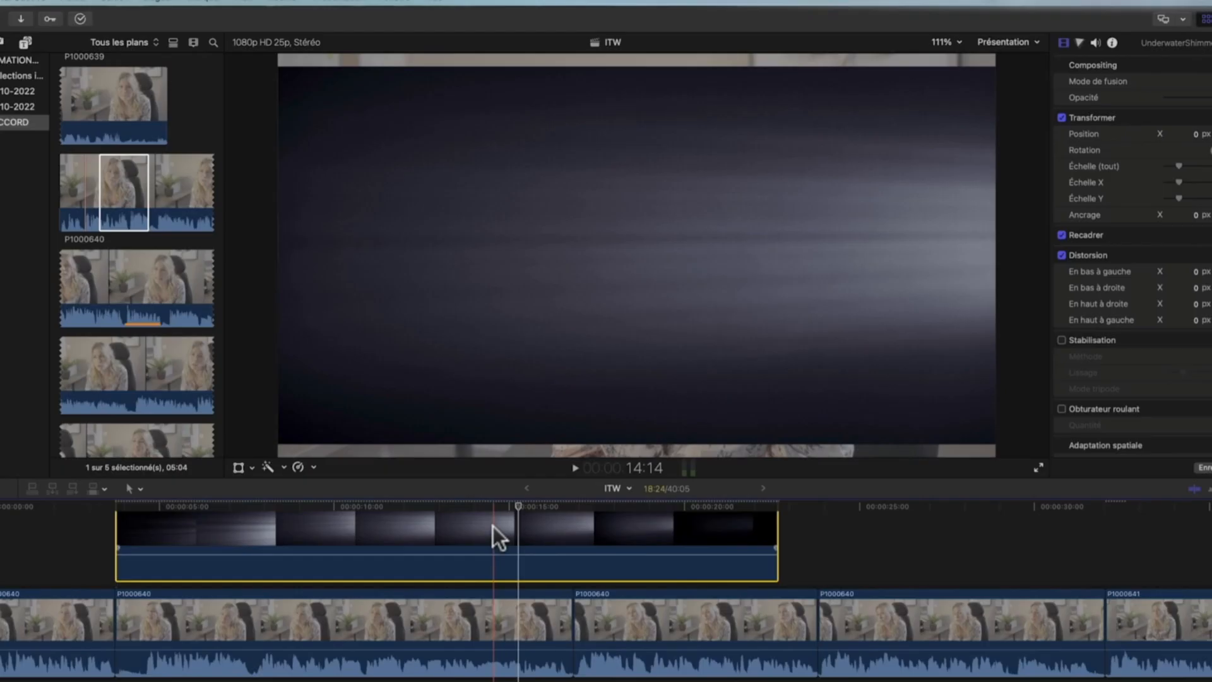
{"action": "key", "text": "v"}
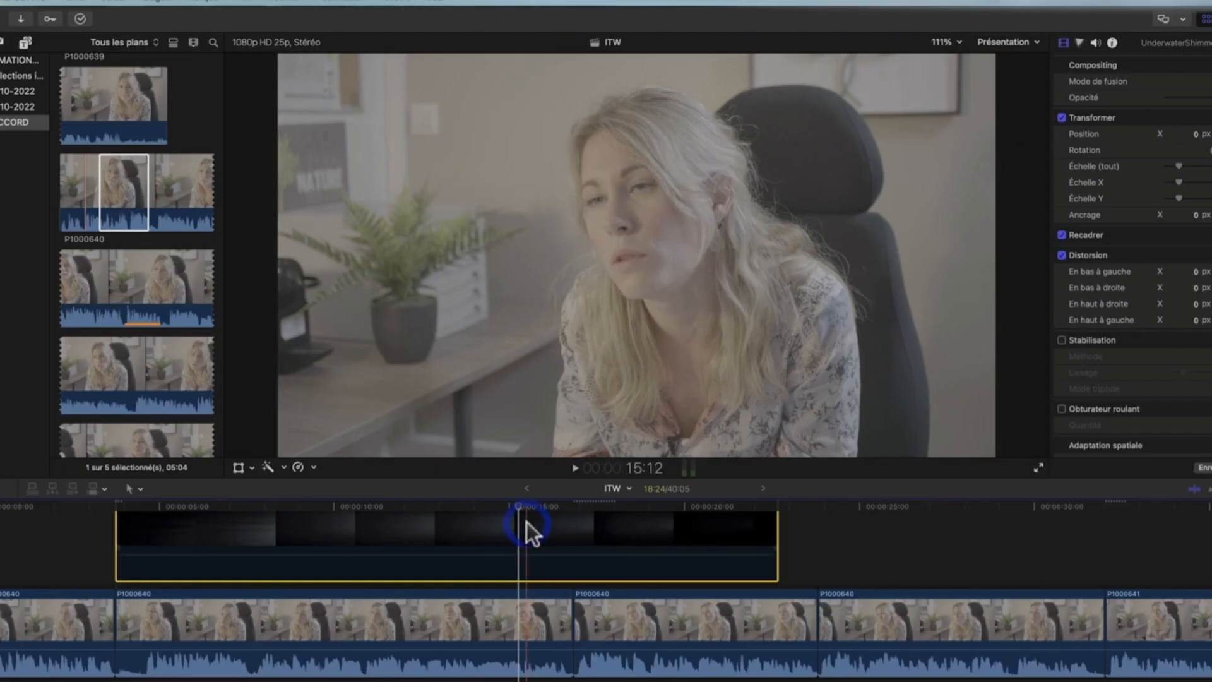
{"action": "key", "text": "v"}
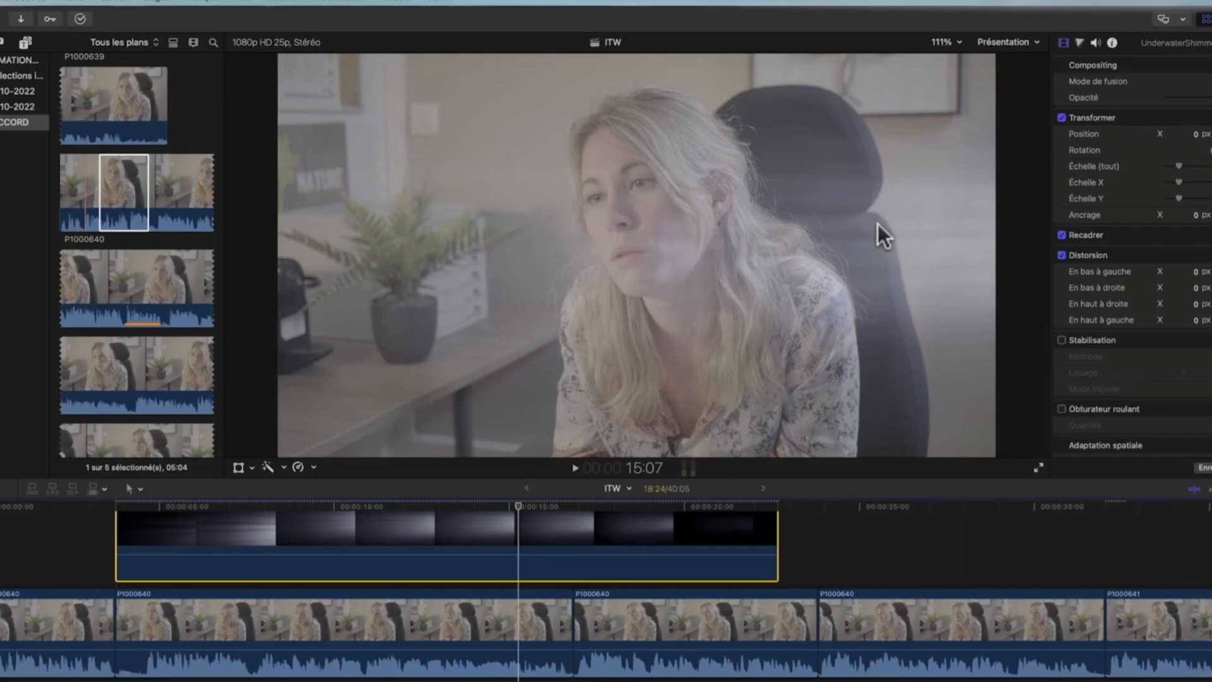
Set the light overlay's blend mode back to Normal and enlarge it slightly to fill the frame height.
{"action": "mouse_move", "coordinate": [1211, 97]}
{"action": "left_mouse_down"}
{"action": "mouse_move", "coordinate": [1165, 97]}
{"action": "mouse_move", "coordinate": [1211, 98]}
{"action": "left_mouse_up"}
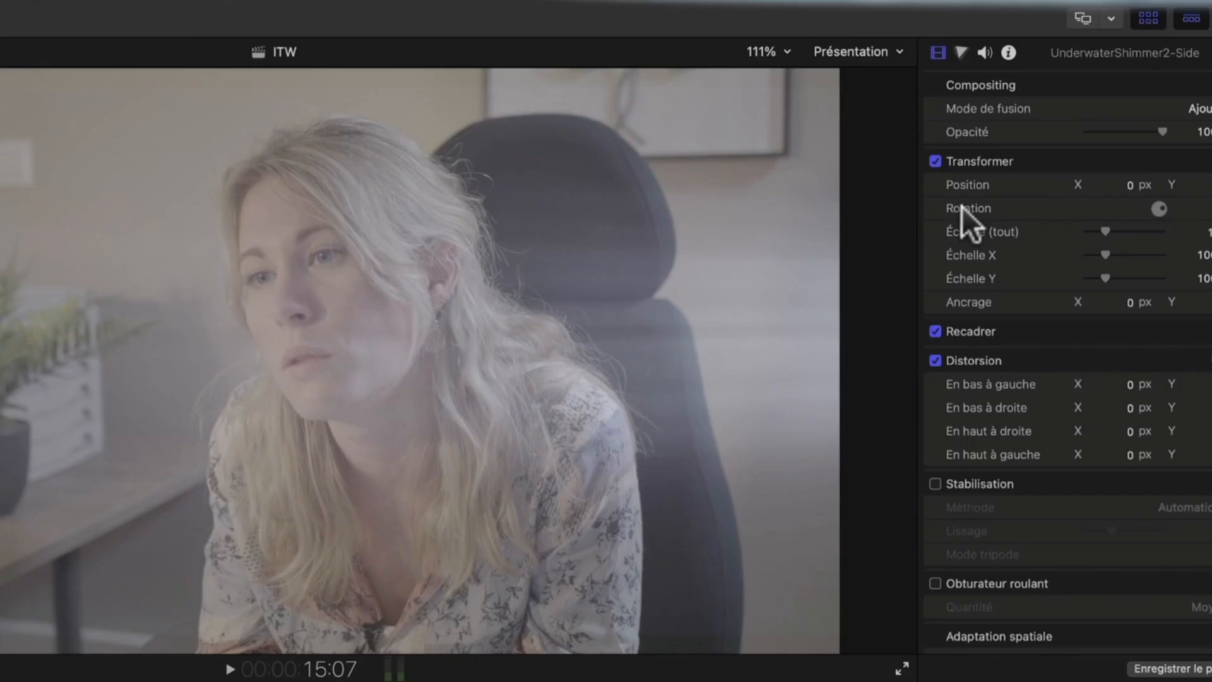
{"action": "left_click", "coordinate": [1203, 108]}
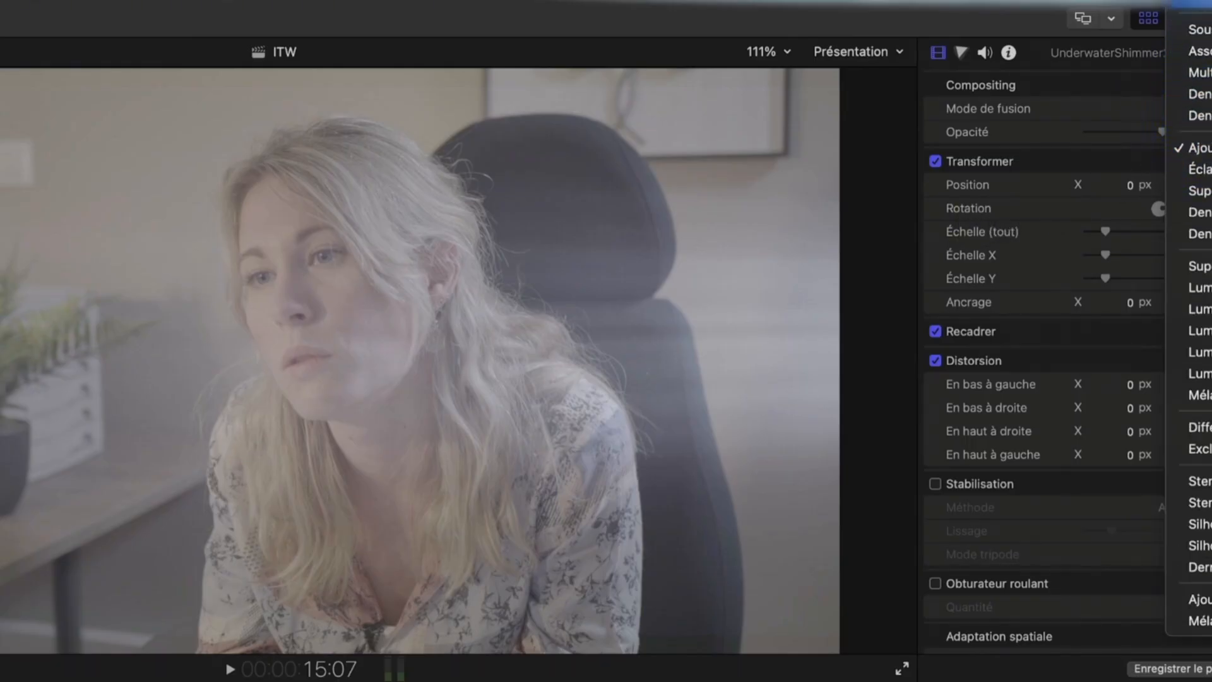
{"action": "left_click", "coordinate": [1199, 16]}
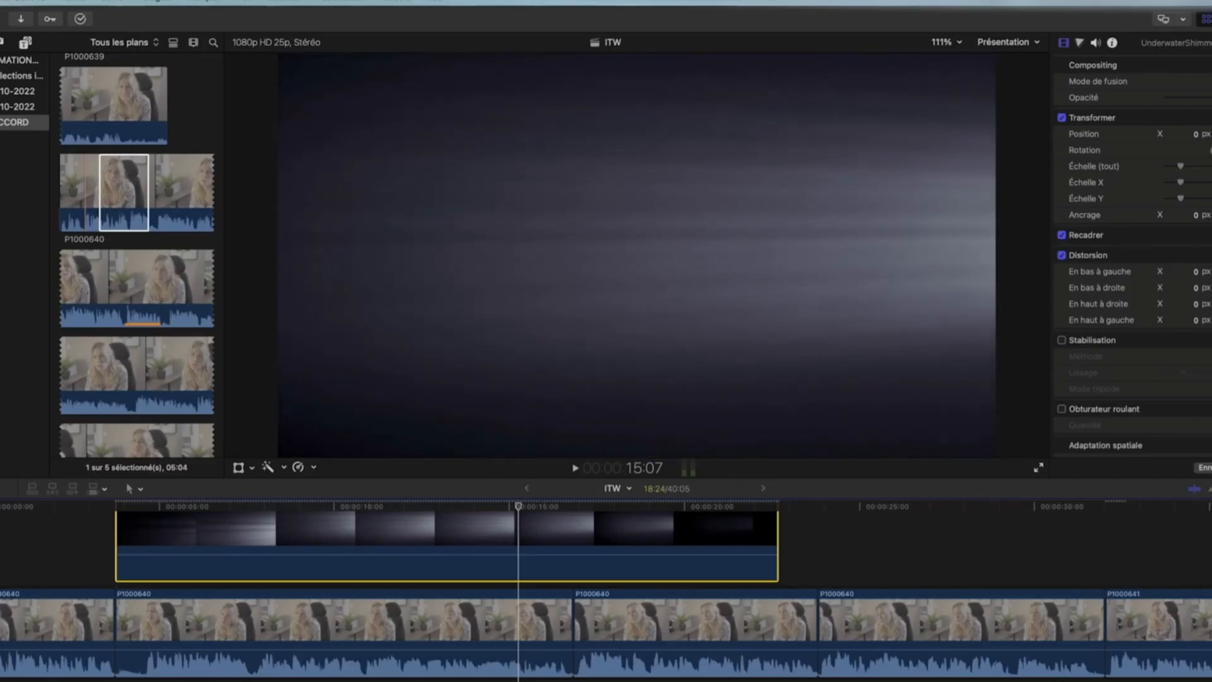
Examine the format information of the light overlay clip and of the ITW project to compare their resolutions.
{"action": "left_click", "coordinate": [522, 527]}
{"action": "left_click", "coordinate": [1113, 44]}
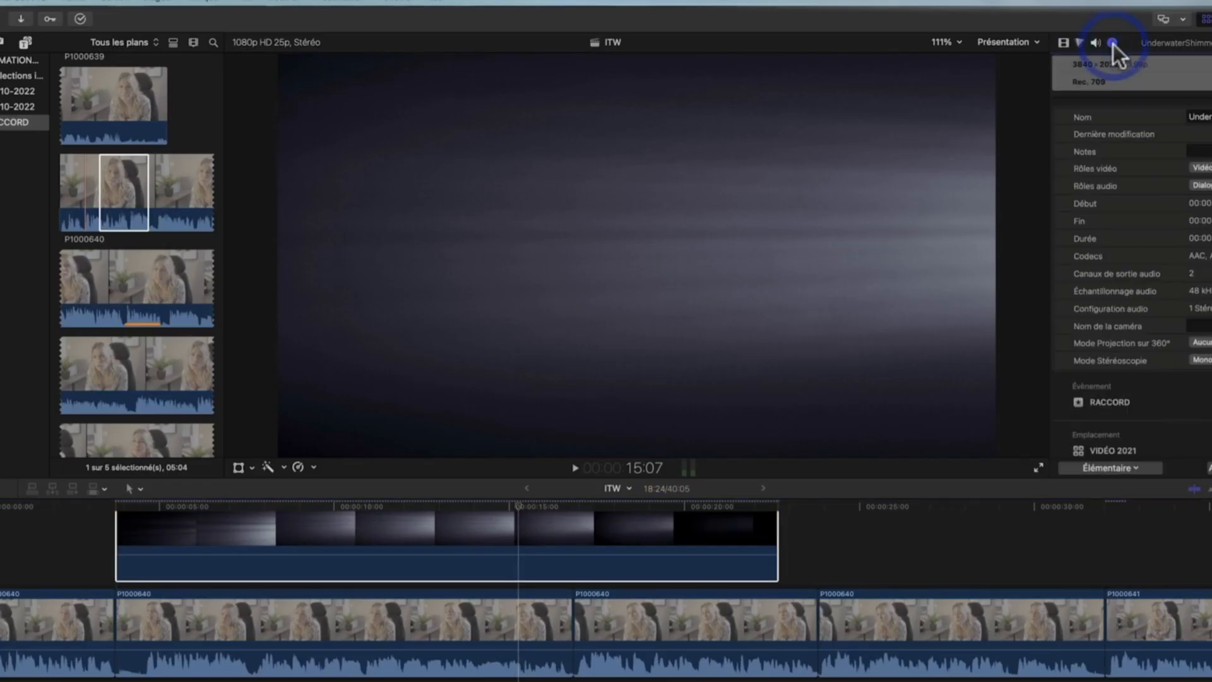
{"action": "left_click", "coordinate": [1065, 42]}
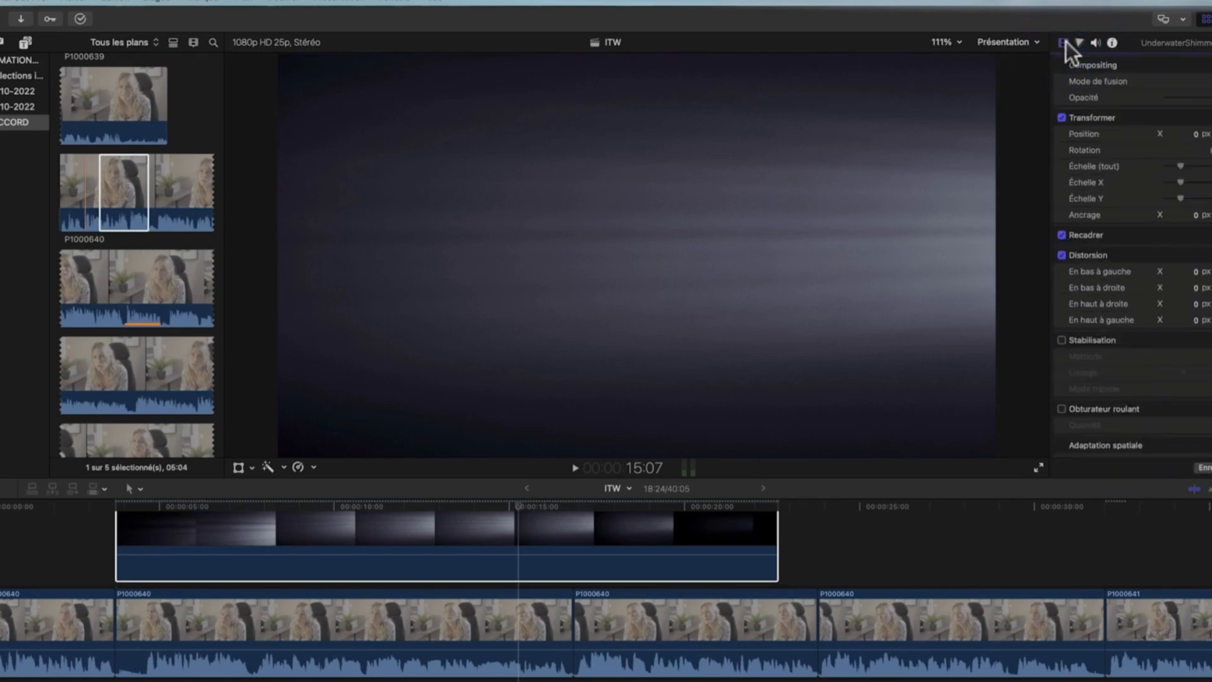
{"action": "scroll", "coordinate": [88, 108], "scroll_direction": "up", "scroll_amount": 5}
{"action": "left_click", "coordinate": [101, 100]}
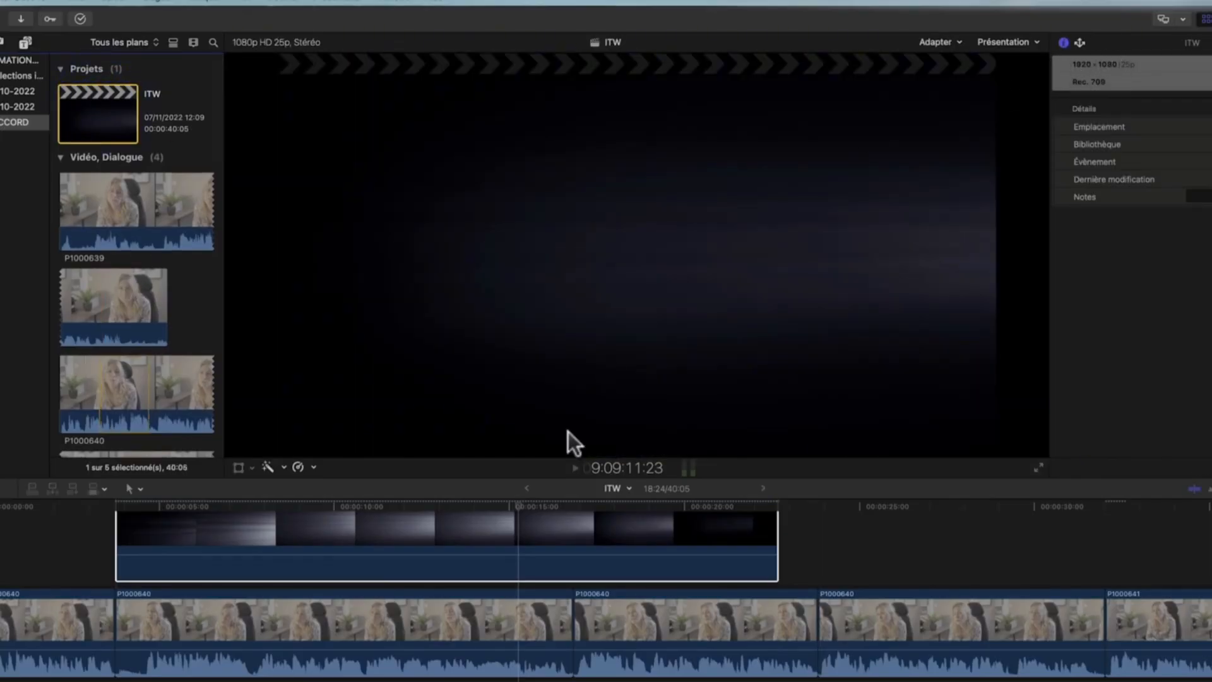
Rotate the UnderwaterShimmer2-Side overlay counter-clockwise so its rays slant diagonally from the upper right.
{"action": "left_click", "coordinate": [524, 527]}
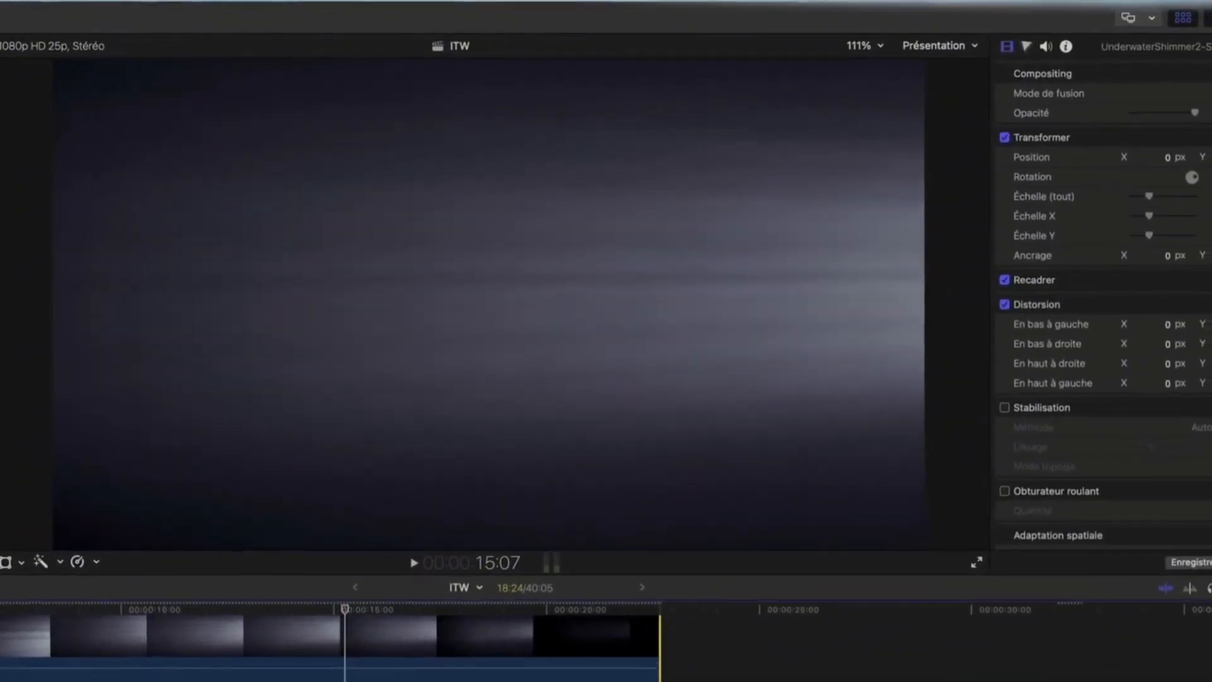
{"action": "left_click_drag", "start_coordinate": [1211, 150], "coordinate": [1211, 145]}
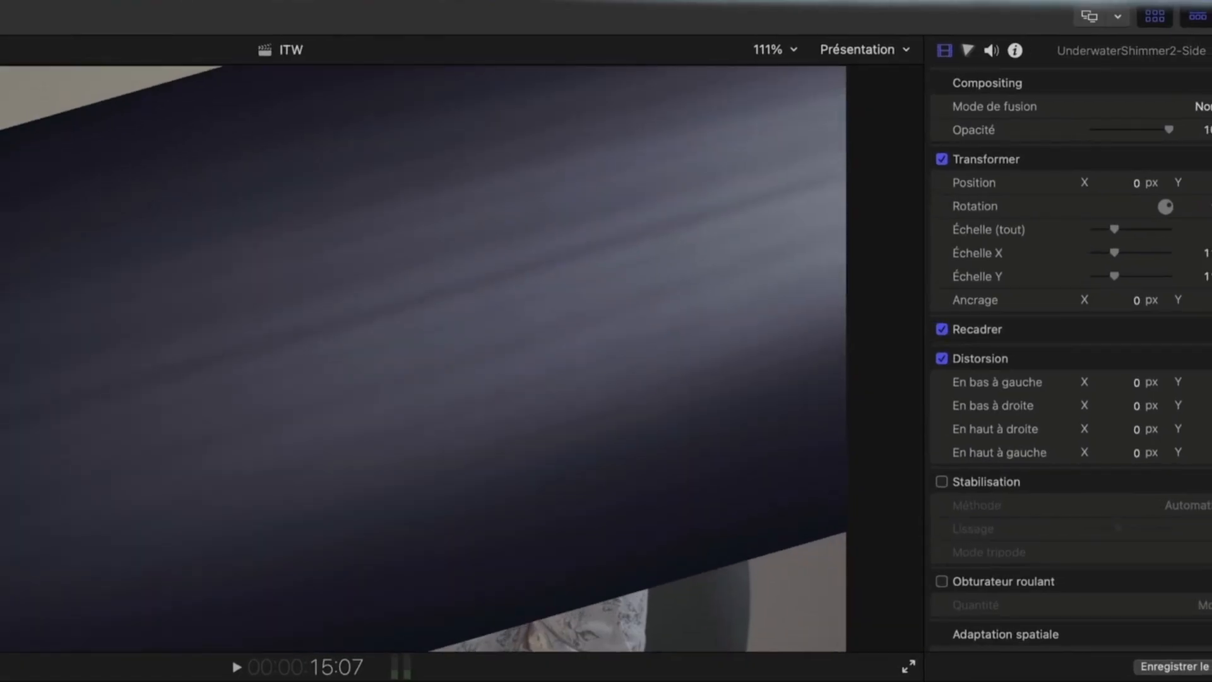
{"action": "left_click_drag", "start_coordinate": [1211, 205], "coordinate": [1211, 197]}
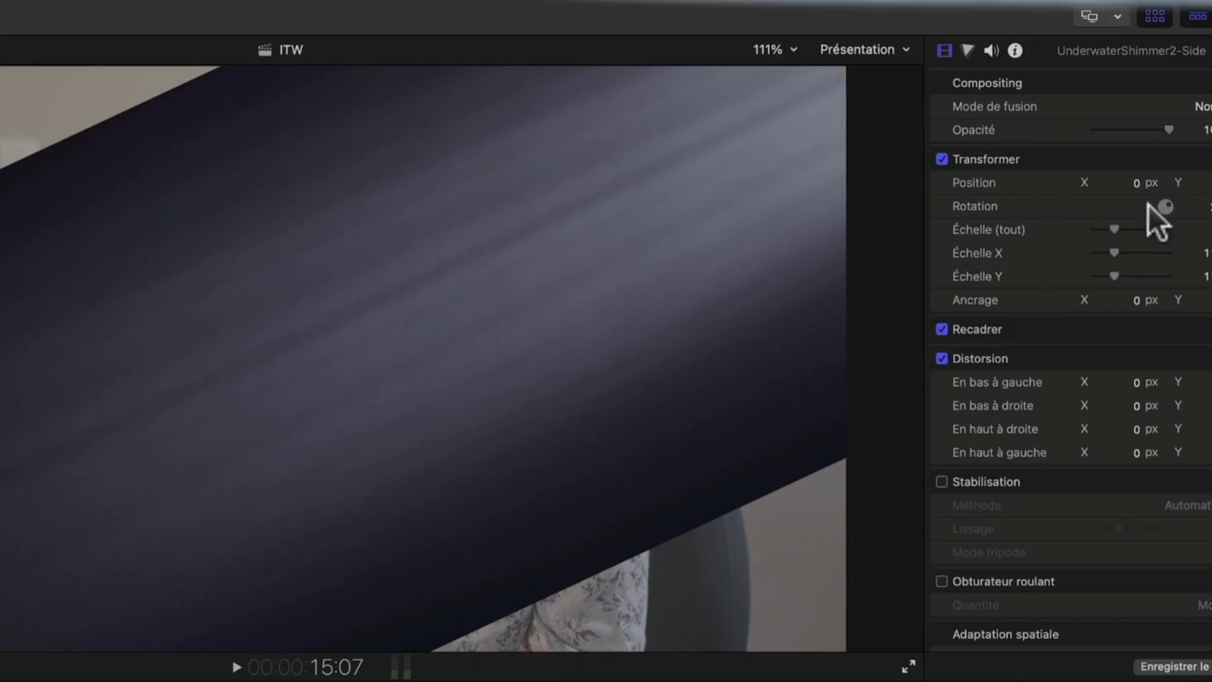
Set the rotated overlay's blend mode to Ajouter and play the sequence to check its edges.
{"action": "left_click", "coordinate": [1200, 106]}
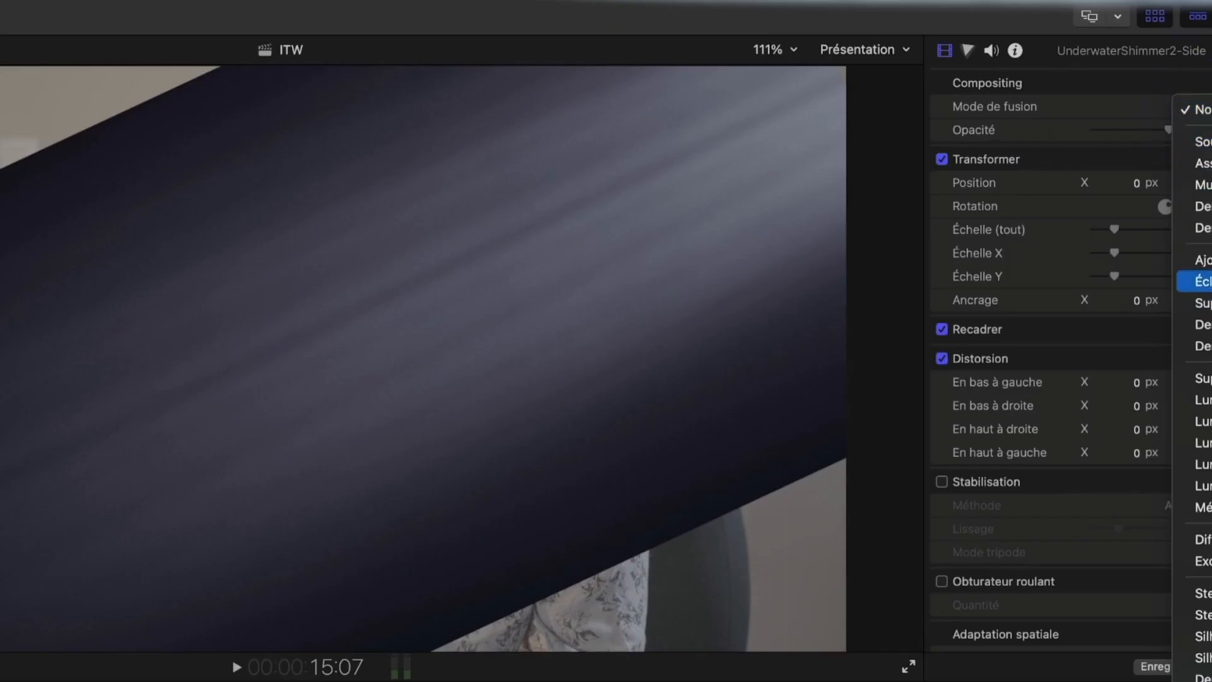
{"action": "left_click", "coordinate": [1202, 260]}
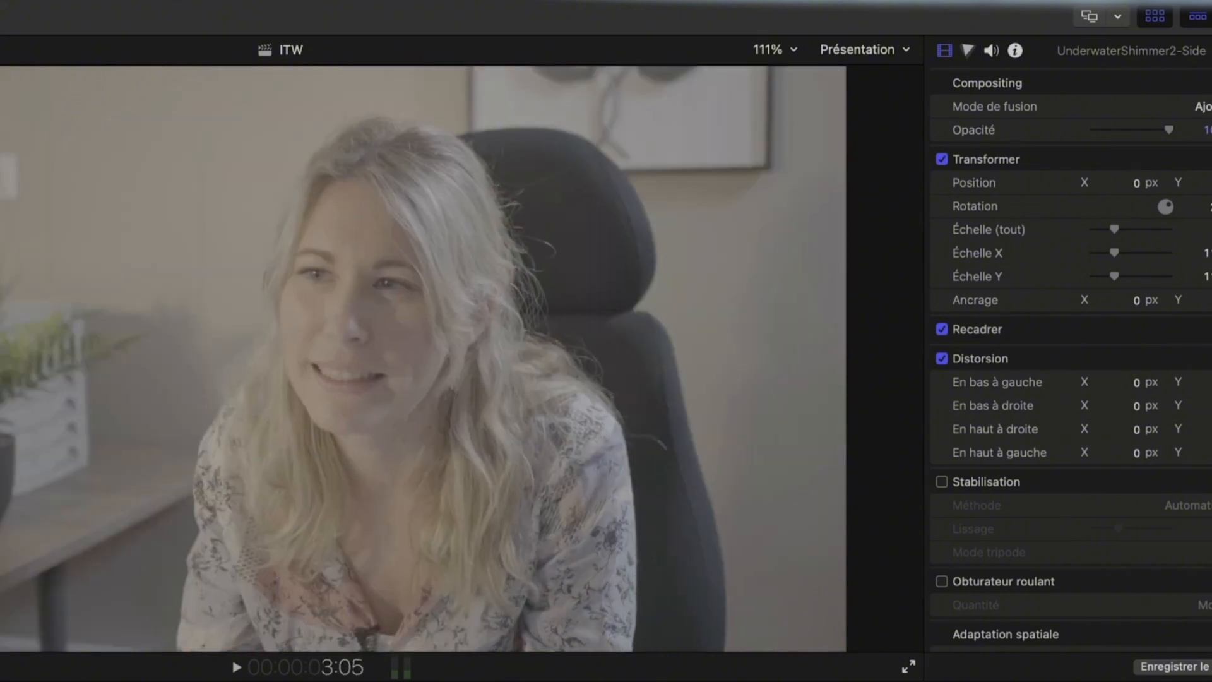
{"action": "key", "text": "space"}
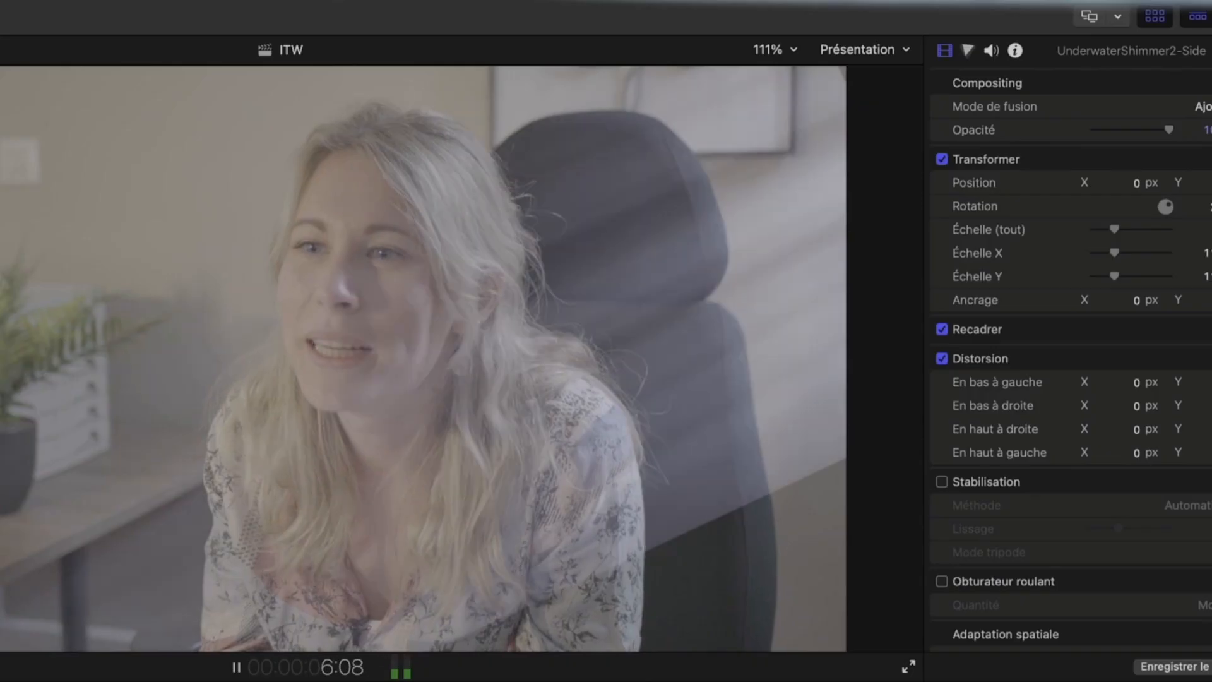
{"action": "key", "text": "space"}
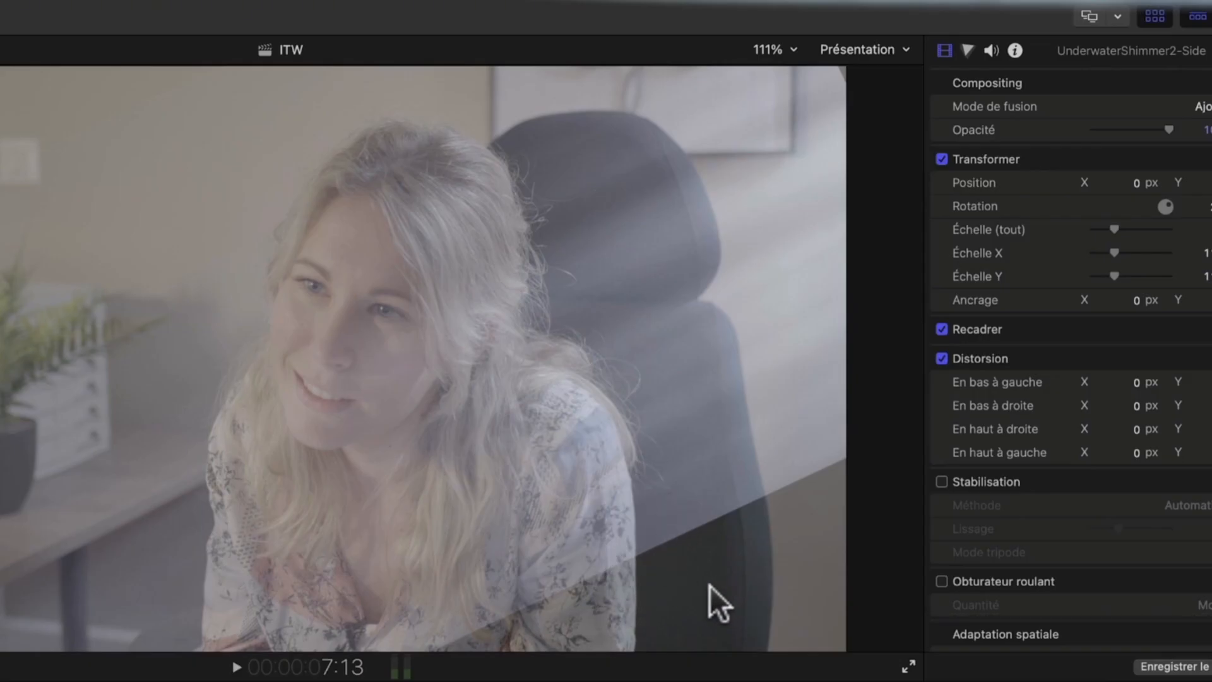
Return the overlay to Normal blending and increase its overall scale until it covers the whole frame.
{"action": "left_click", "coordinate": [1205, 107]}
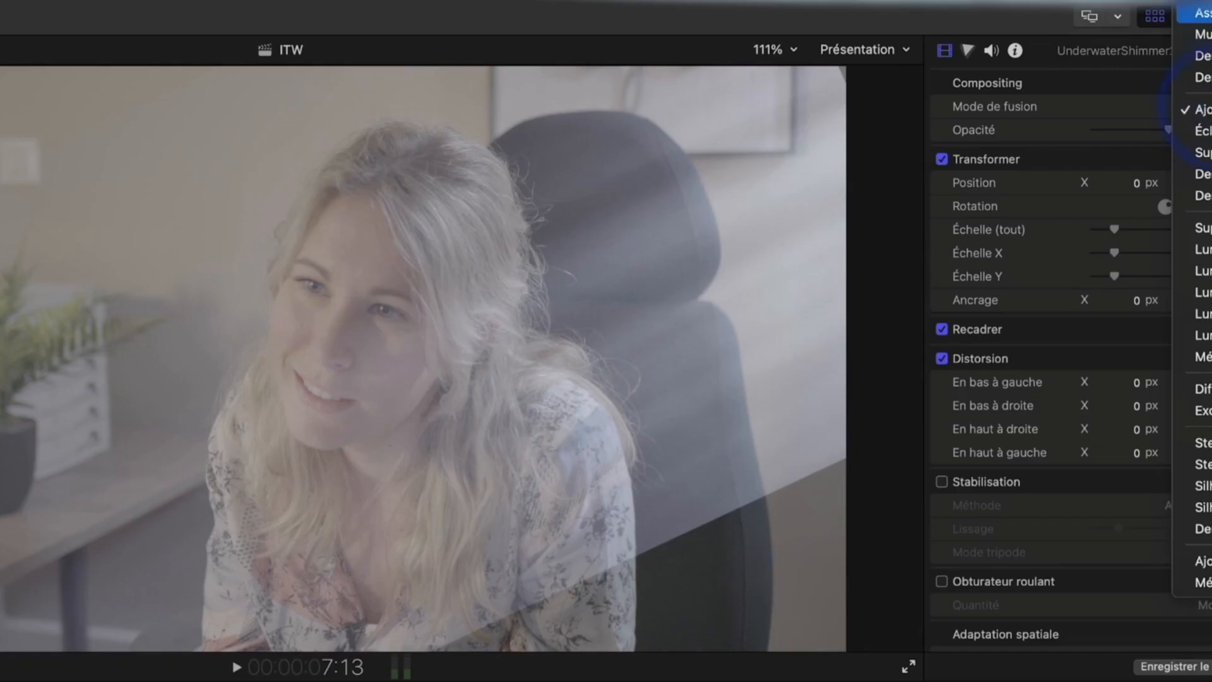
{"action": "left_click", "coordinate": [1199, 3]}
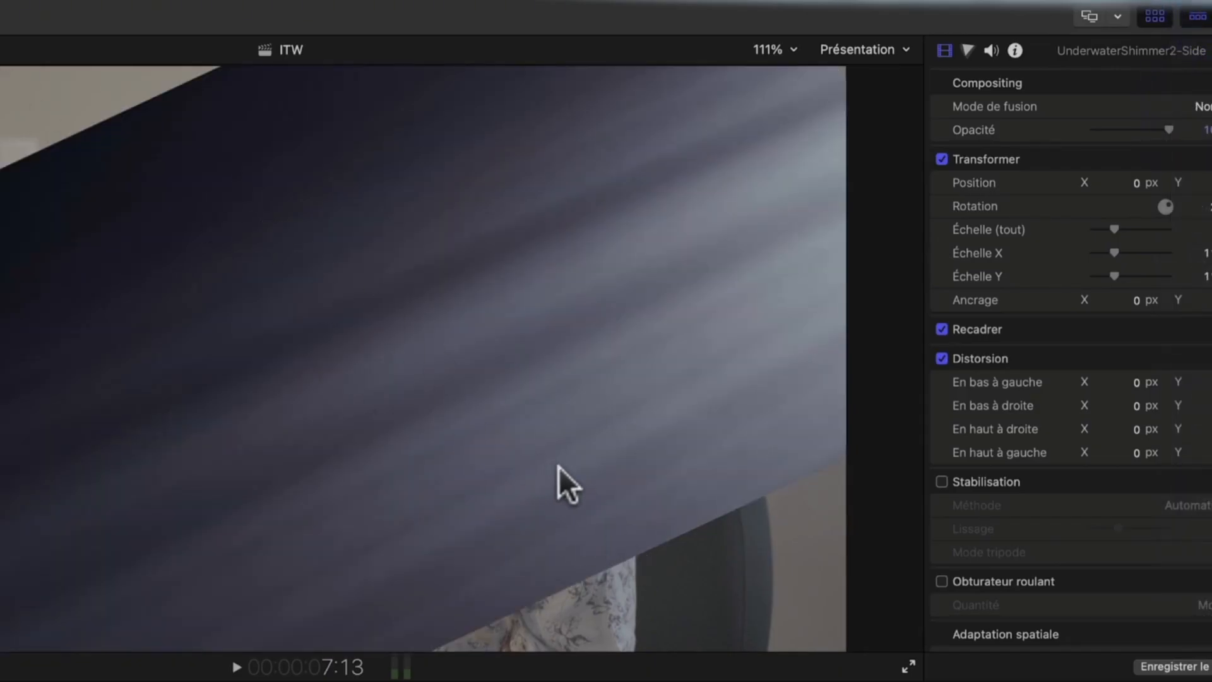
{"action": "left_click_drag", "start_coordinate": [1114, 229], "coordinate": [1126, 229]}
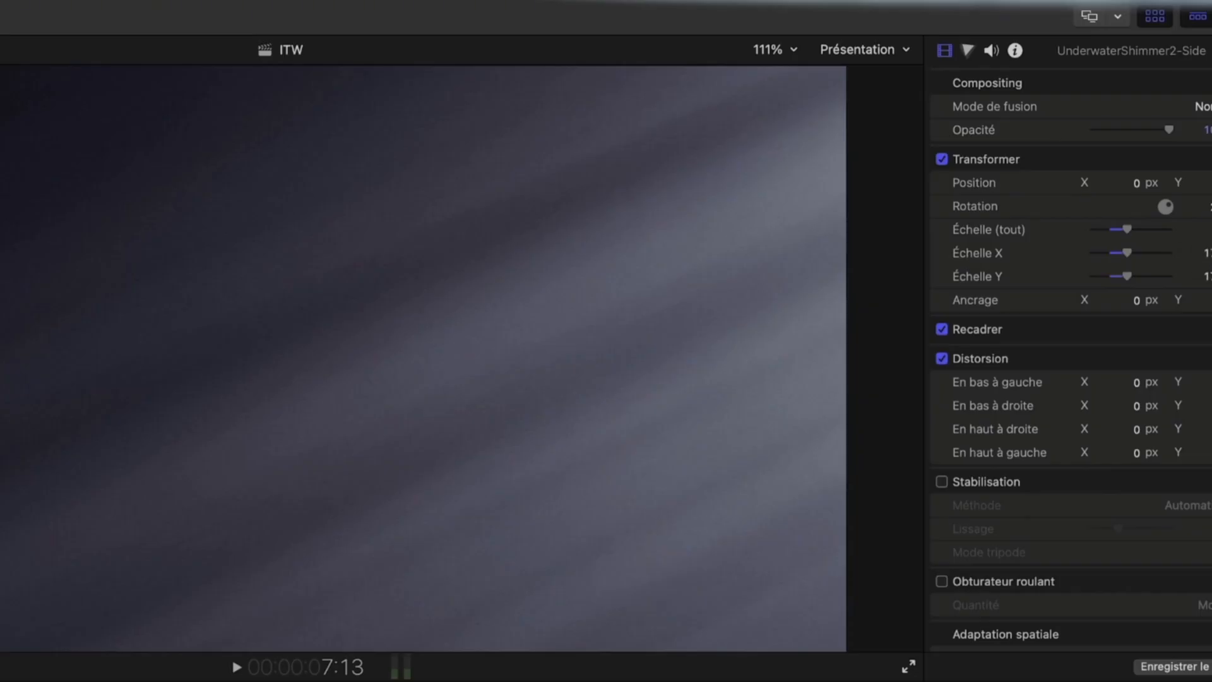
Set the enlarged overlay's blend mode to Ajouter and play the sequence to check the light effect.
{"action": "left_click", "coordinate": [1203, 106]}
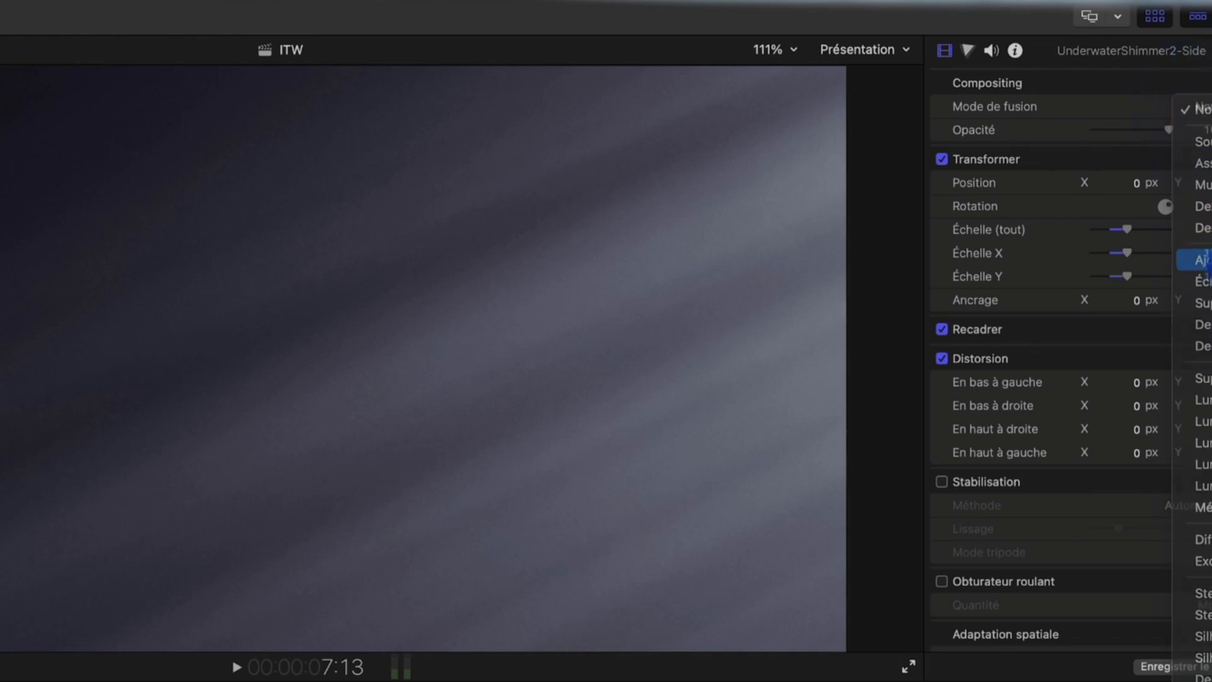
{"action": "left_click", "coordinate": [1204, 260]}
{"action": "key", "text": "space"}
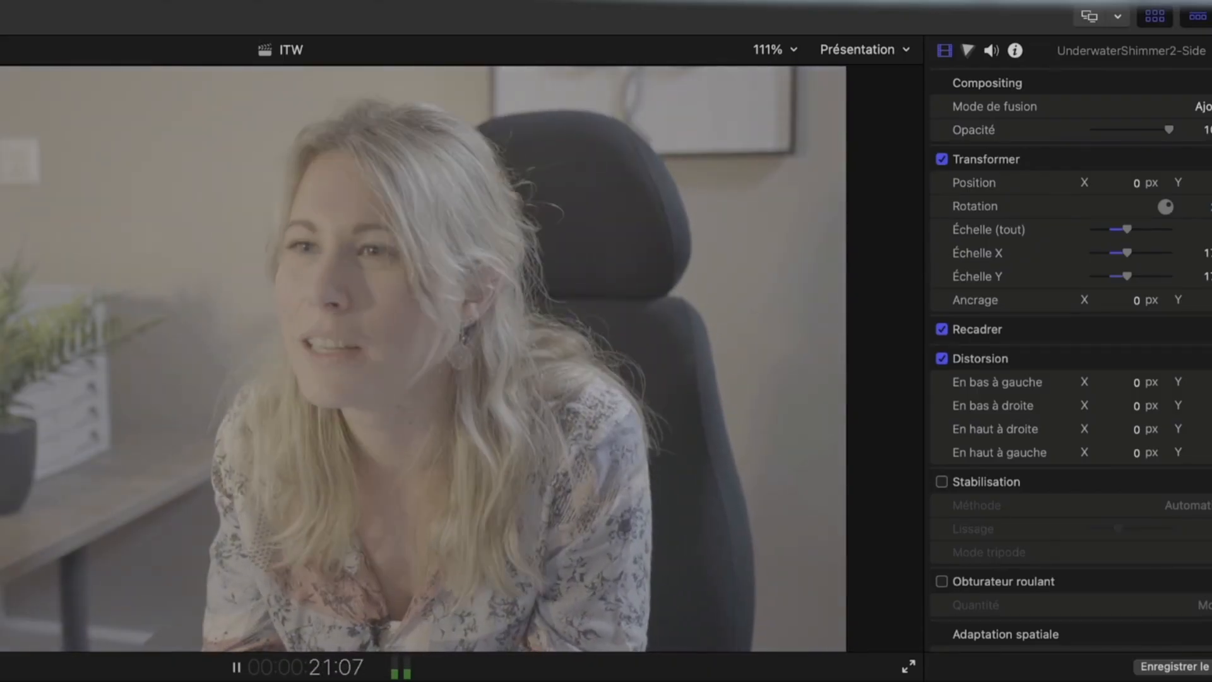
{"action": "key", "text": "space"}
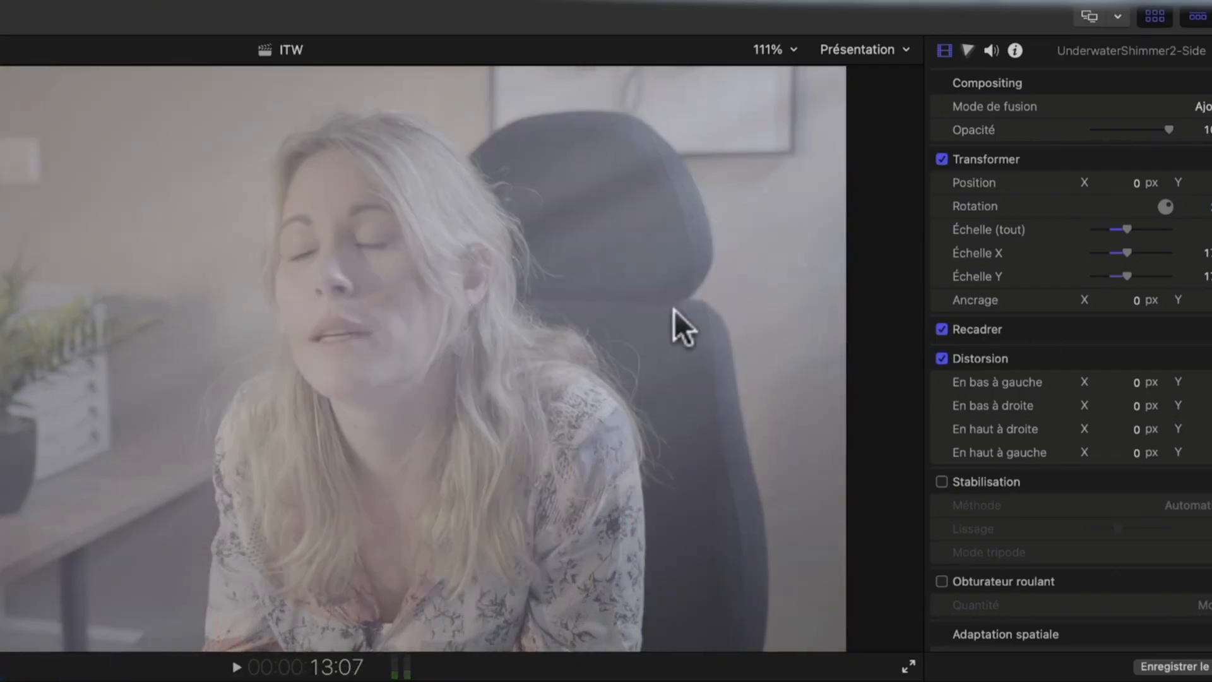
Reduce the opacity of the UnderwaterShimmer2-Side overlay to soften the light rays.
{"action": "left_click_drag", "start_coordinate": [1168, 130], "coordinate": [1124, 129]}
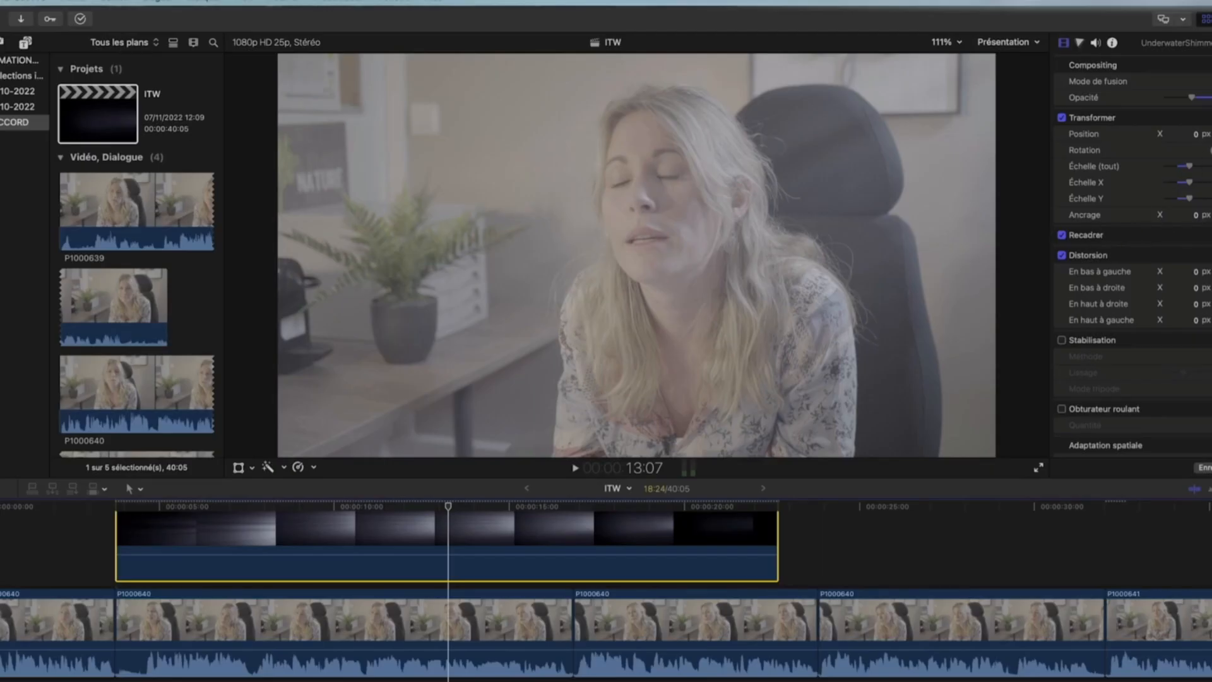
Place the Acting Sud logo above the light overlay at the start of the sequence and extend it over the full 40:05.
{"action": "key", "text": "super+Tab"}
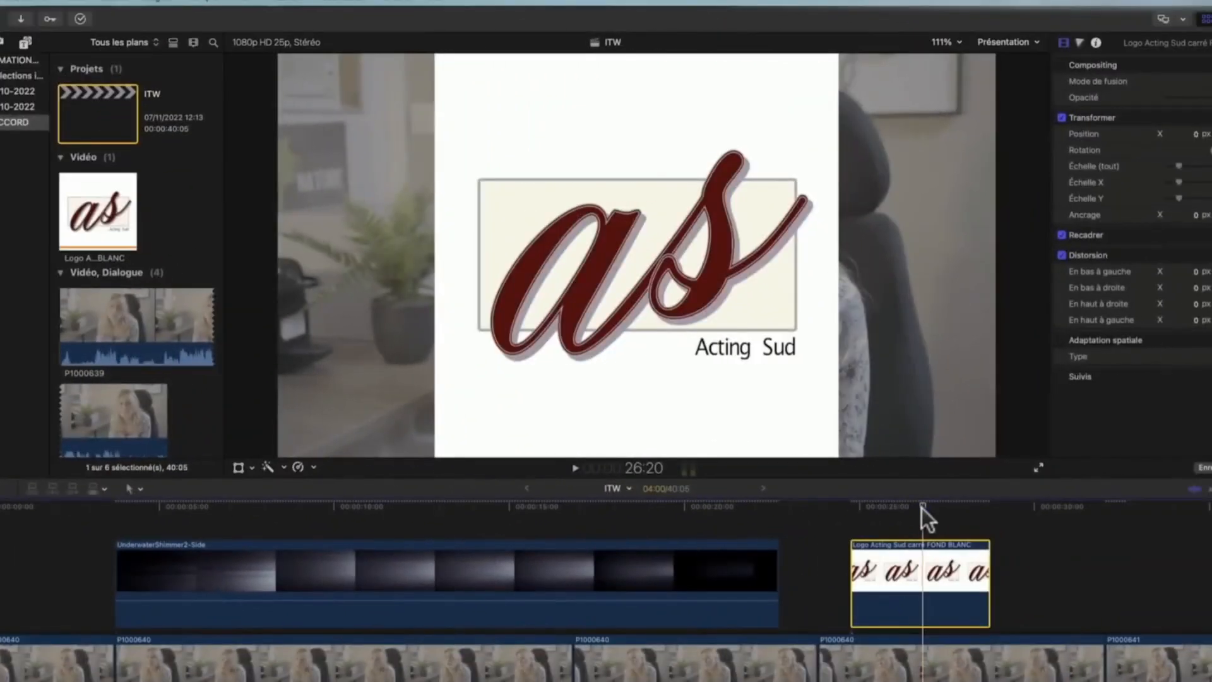
{"action": "left_click", "coordinate": [922, 508]}
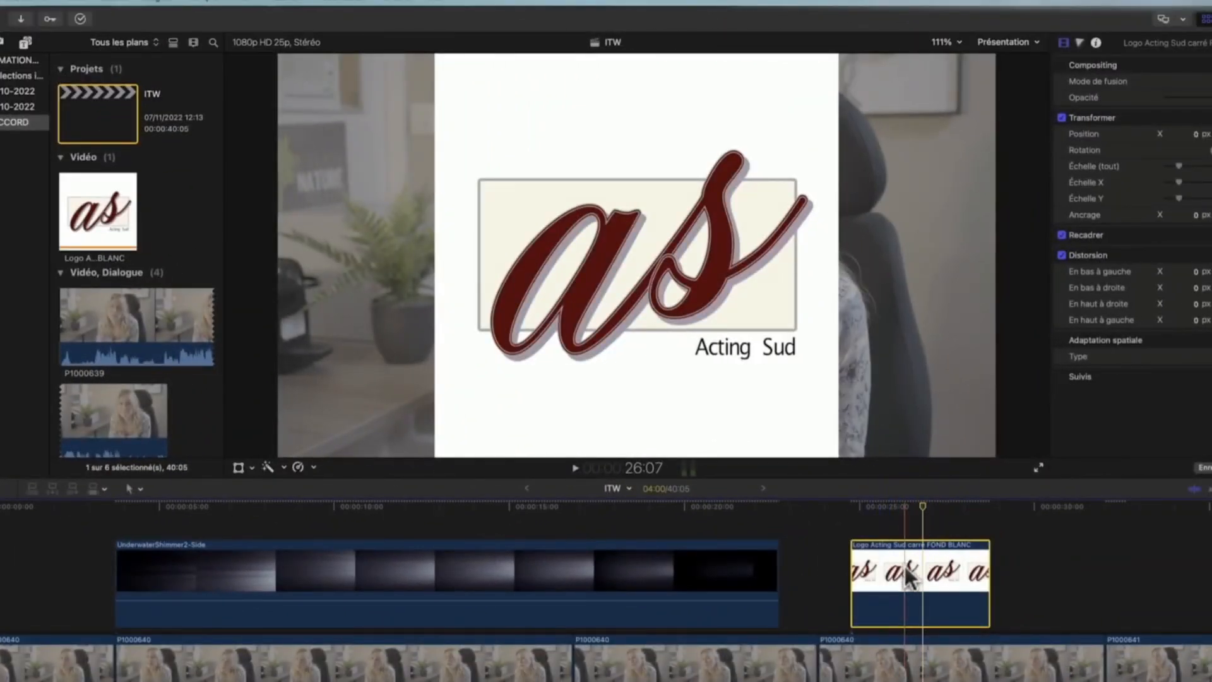
{"action": "left_click_drag", "start_coordinate": [909, 568], "coordinate": [38, 514]}
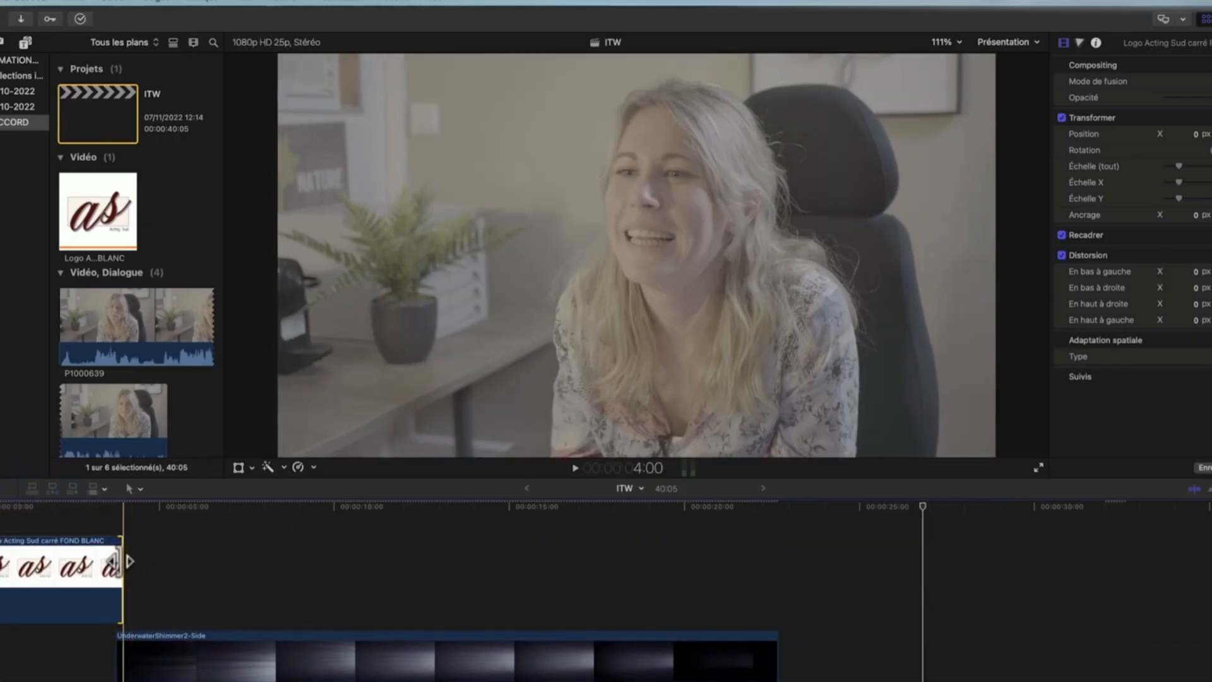
{"action": "left_click_drag", "start_coordinate": [121, 569], "coordinate": [600, 570]}
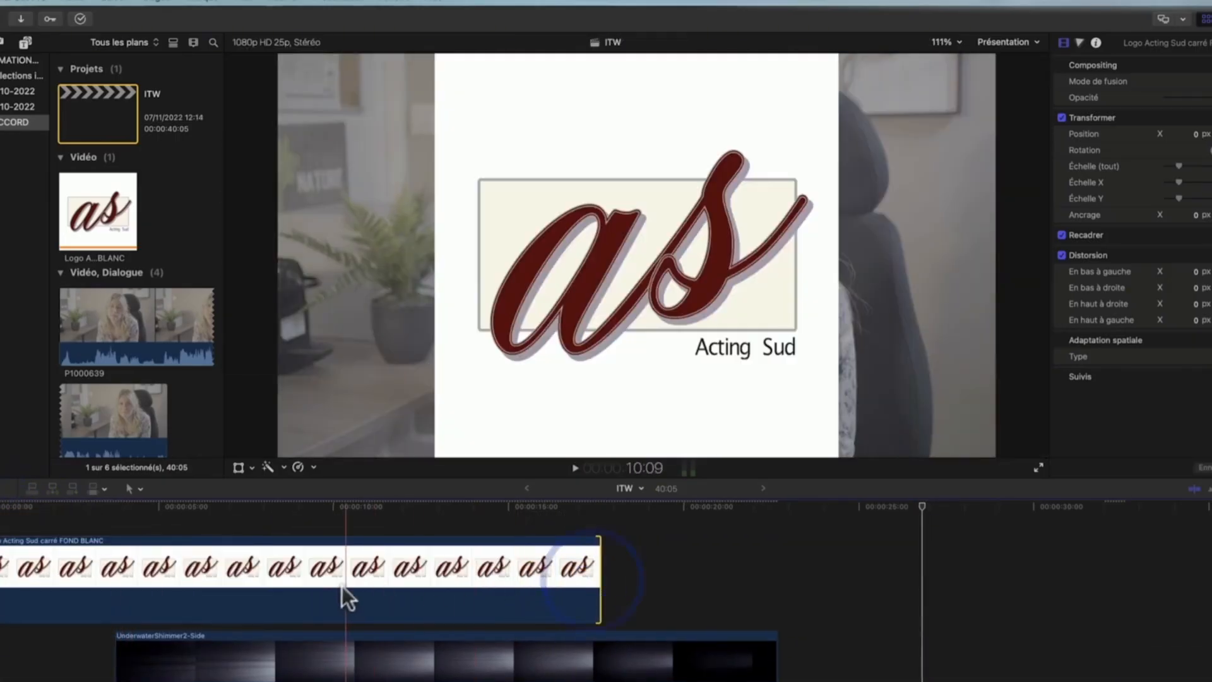
{"action": "key", "text": "super+minus"}
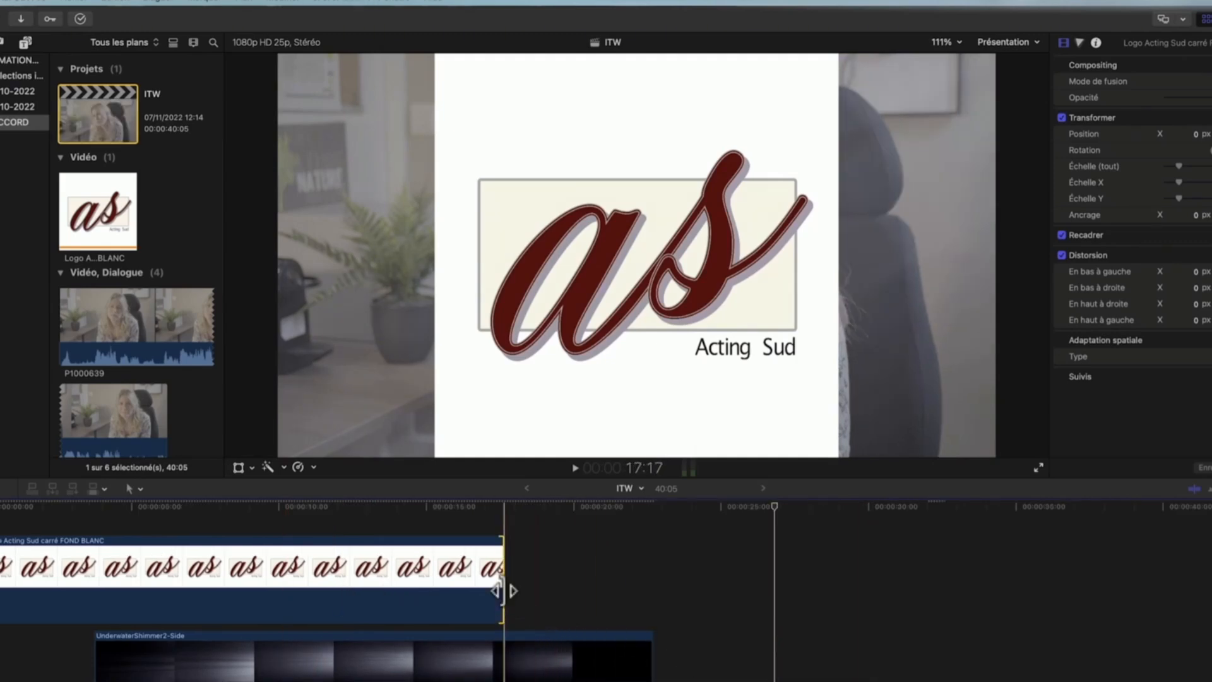
{"action": "left_click_drag", "start_coordinate": [505, 587], "coordinate": [1168, 604]}
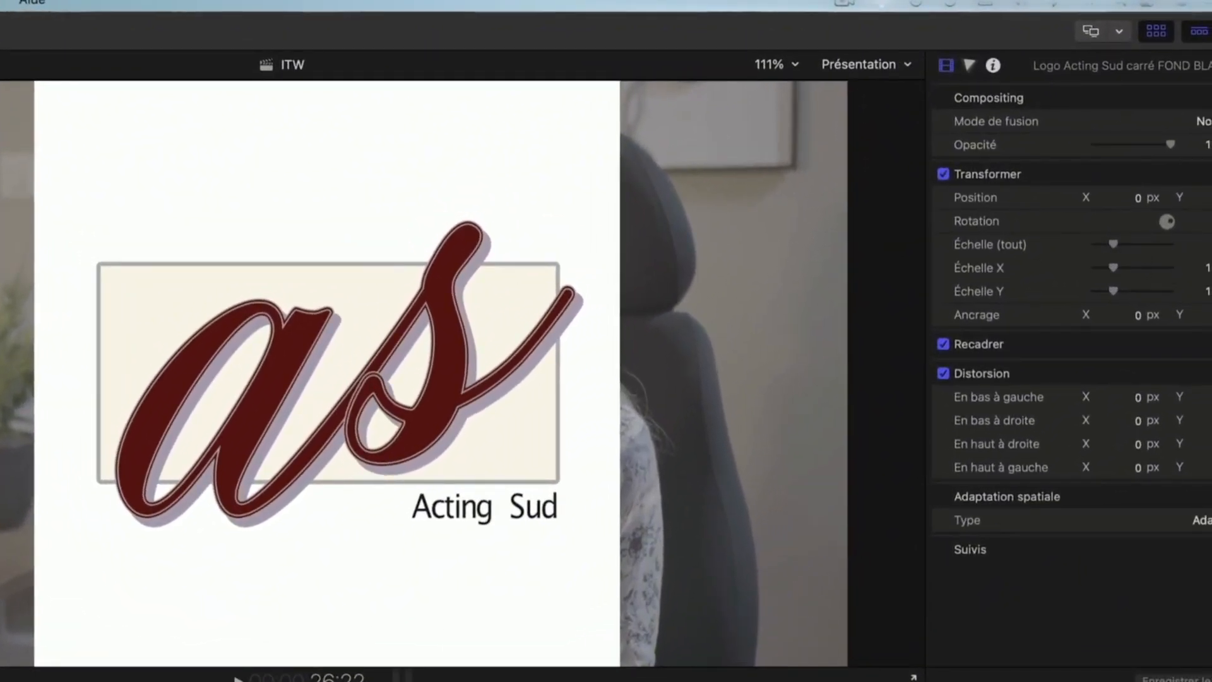
Scale the Acting Sud logo down to a small square and position it in the upper-left corner of the picture.
{"action": "left_click_drag", "start_coordinate": [1113, 245], "coordinate": [1097, 245]}
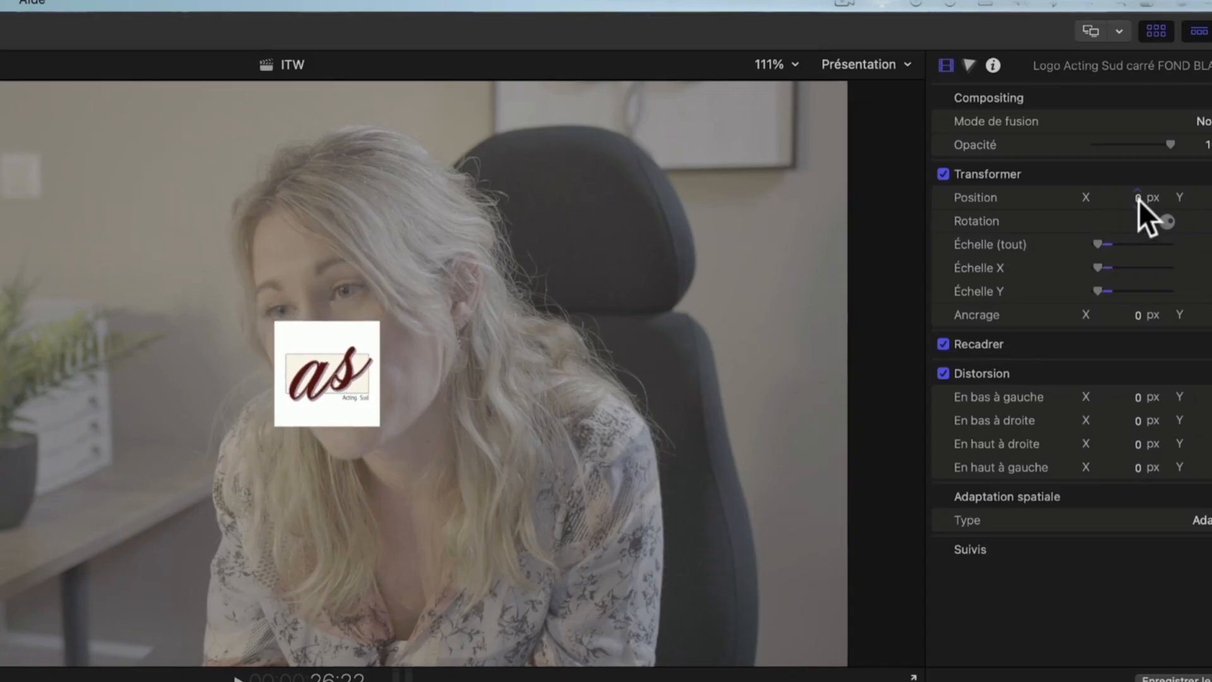
{"action": "left_click_drag", "start_coordinate": [1139, 200], "coordinate": [1209, 183]}
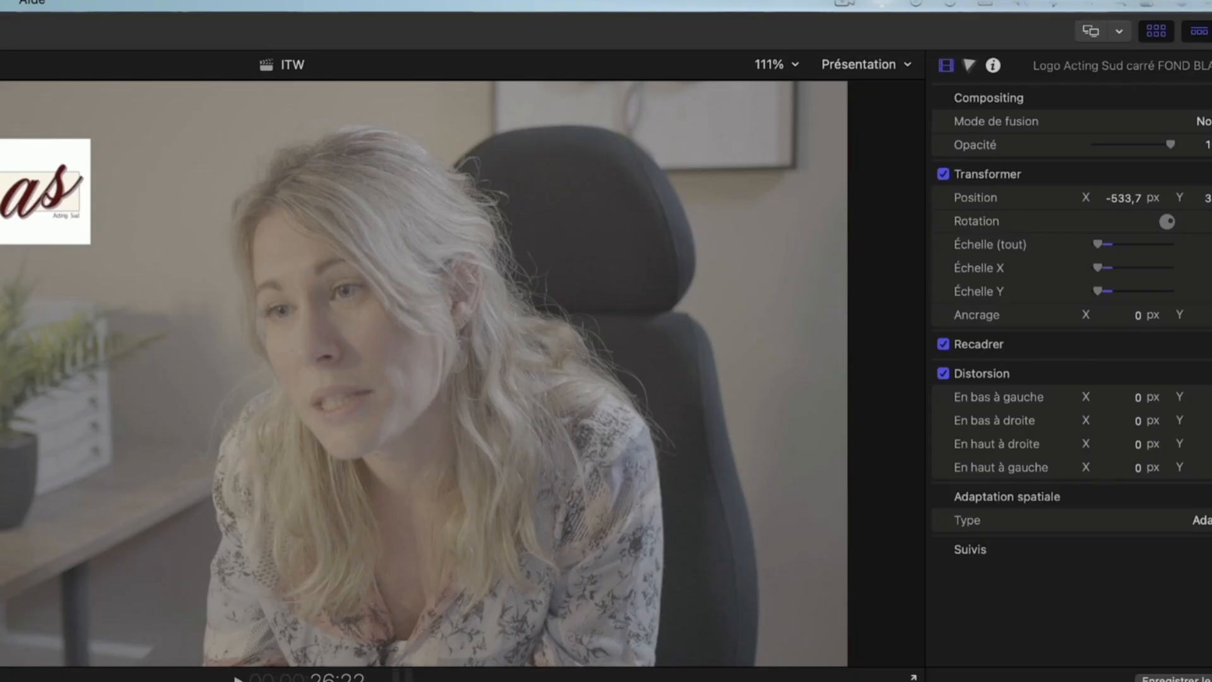
{"action": "left_click", "coordinate": [1211, 175]}
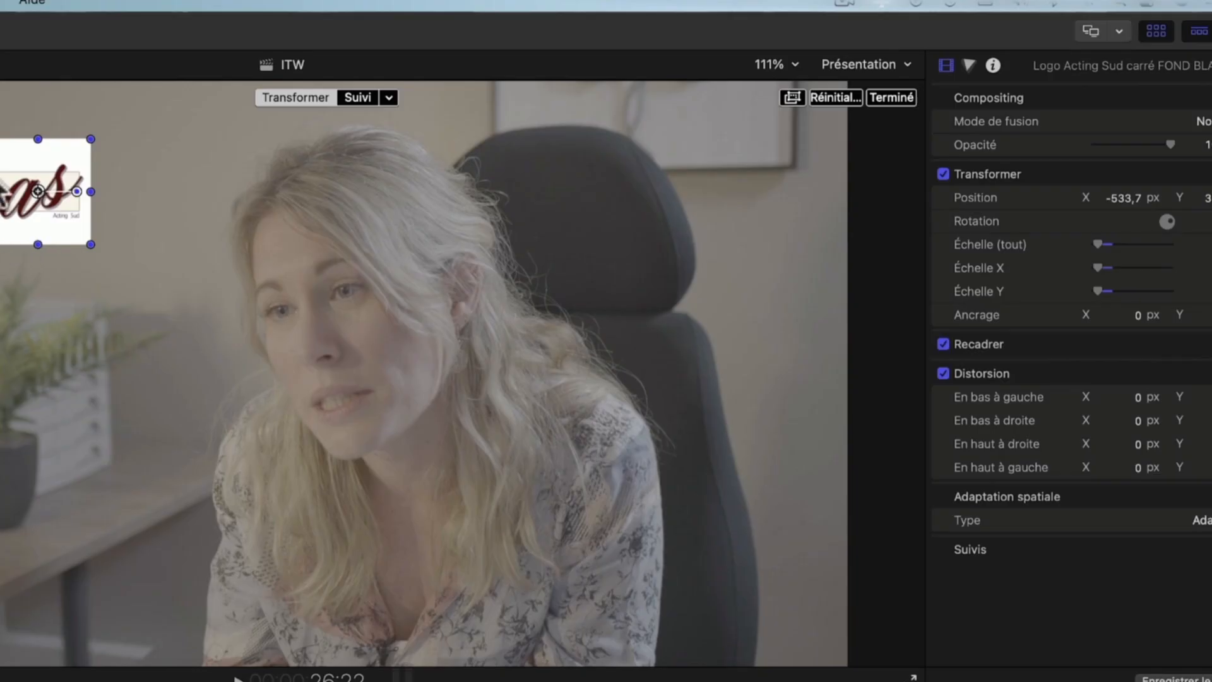
{"action": "left_click_drag", "start_coordinate": [32, 165], "coordinate": [19, 122]}
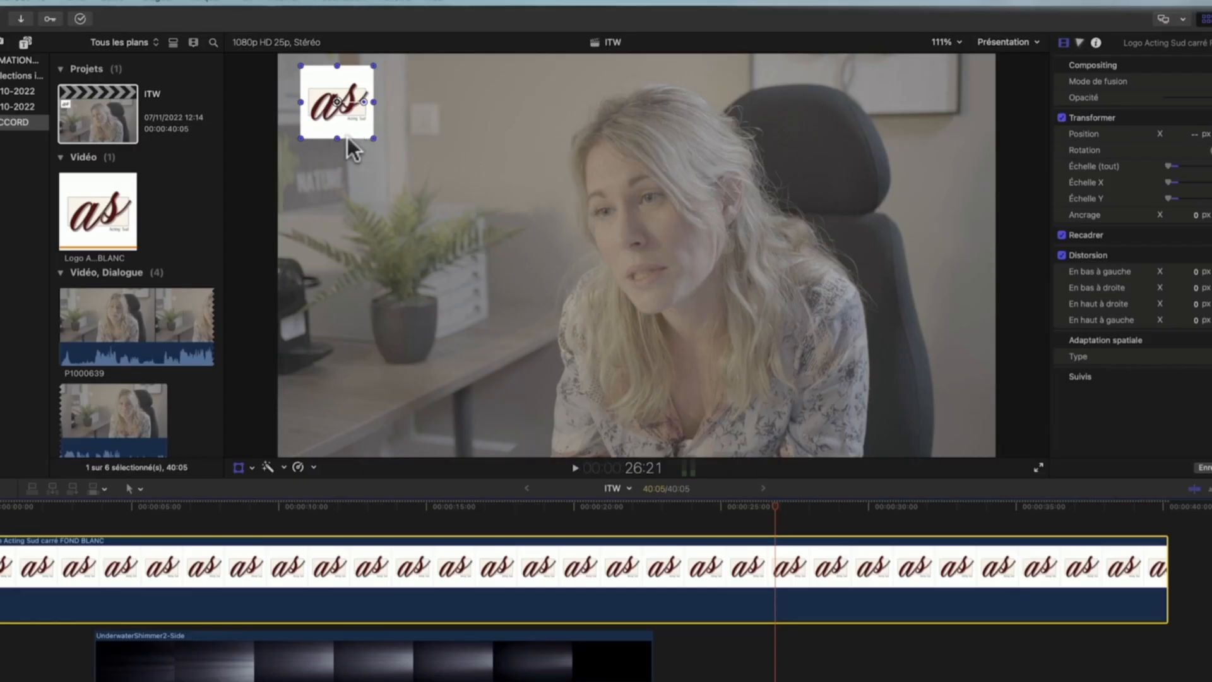
Resize the logo in the picture from its corner and side handles, including stretching its width and height separately.
{"action": "left_click_drag", "start_coordinate": [375, 139], "coordinate": [413, 185]}
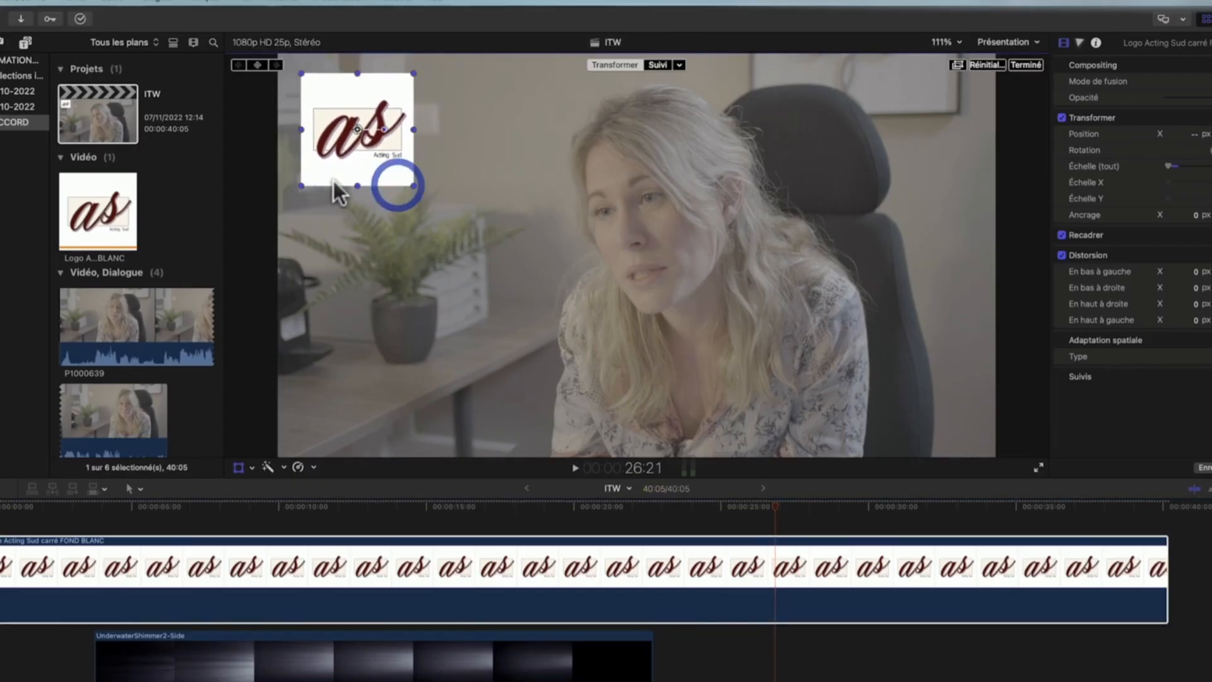
{"action": "left_click_drag", "start_coordinate": [302, 185], "coordinate": [302, 185]}
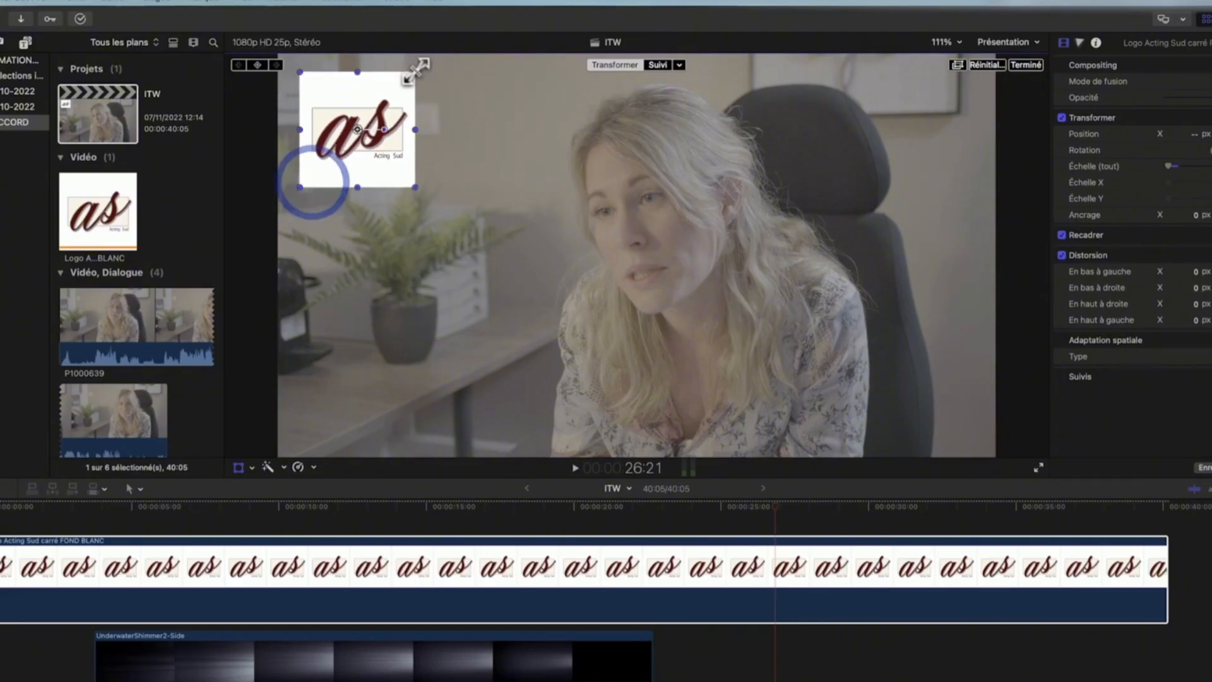
{"action": "mouse_move", "coordinate": [414, 74]}
{"action": "left_mouse_down"}
{"action": "mouse_move", "coordinate": [436, 67]}
{"action": "mouse_move", "coordinate": [392, 81]}
{"action": "left_mouse_up"}
{"action": "left_click_drag", "start_coordinate": [307, 81], "coordinate": [359, 97]}
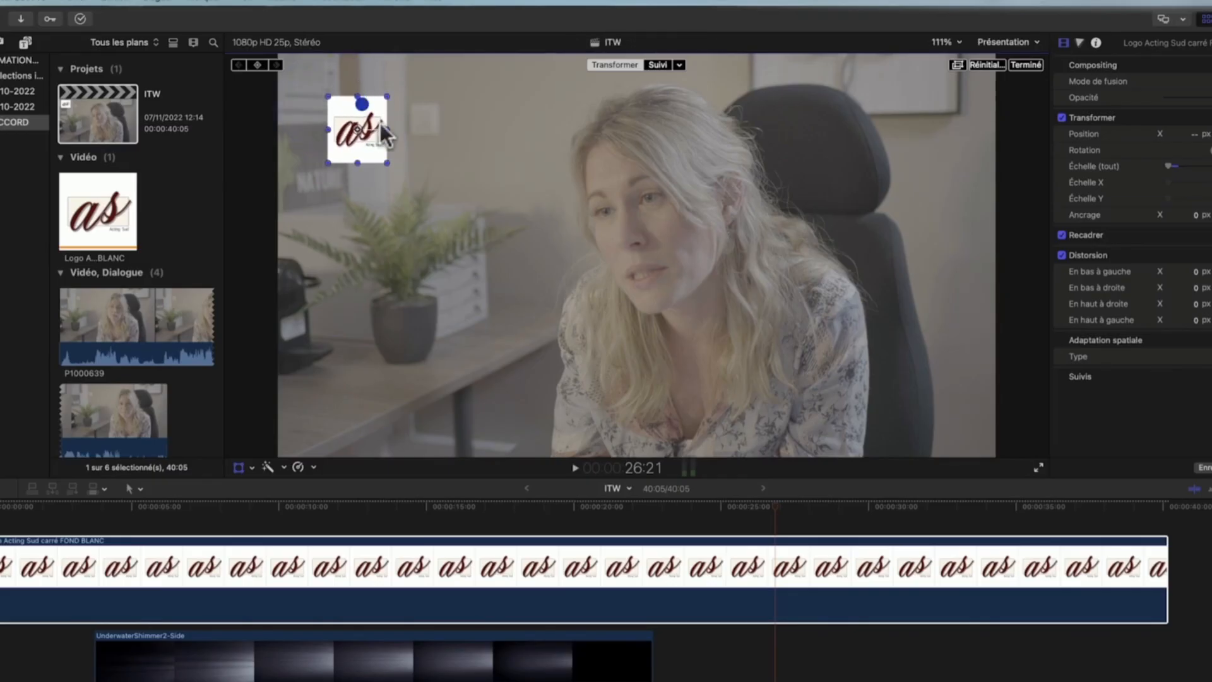
{"action": "left_click_drag", "start_coordinate": [392, 165], "coordinate": [446, 128]}
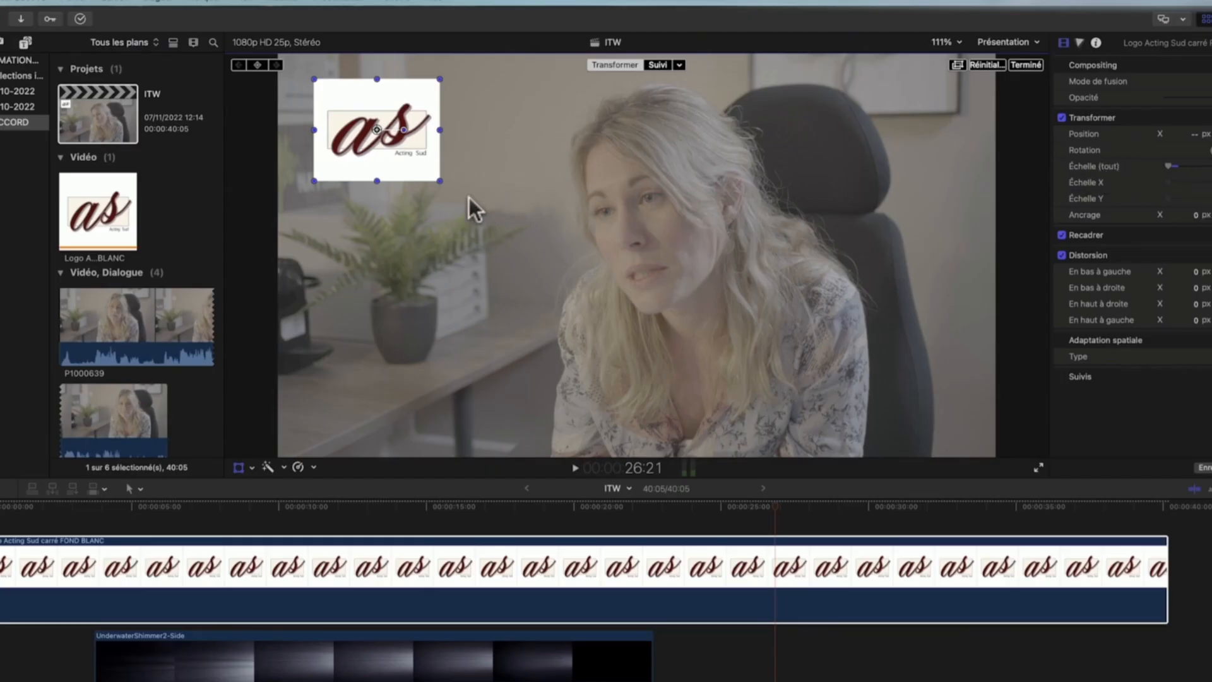
{"action": "mouse_move", "coordinate": [437, 182]}
{"action": "left_mouse_down"}
{"action": "mouse_move", "coordinate": [454, 200]}
{"action": "mouse_move", "coordinate": [437, 182]}
{"action": "left_mouse_up"}
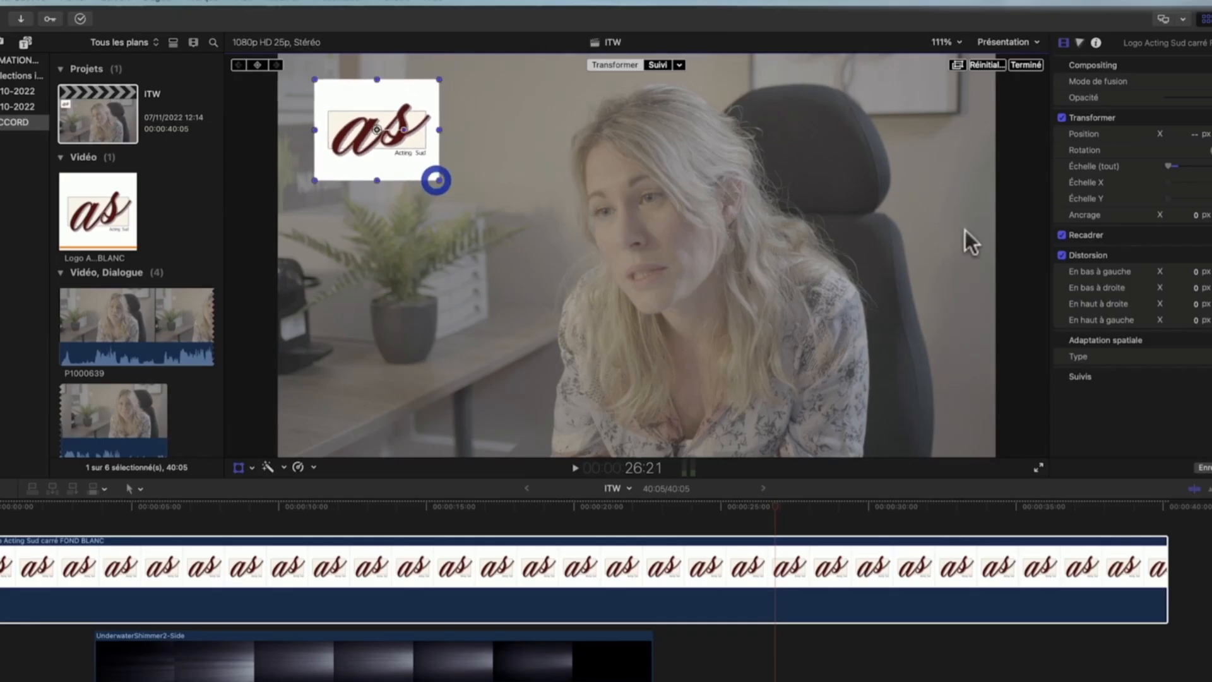
{"action": "mouse_move", "coordinate": [442, 132]}
{"action": "left_mouse_down"}
{"action": "mouse_move", "coordinate": [455, 130]}
{"action": "mouse_move", "coordinate": [438, 130]}
{"action": "left_mouse_up"}
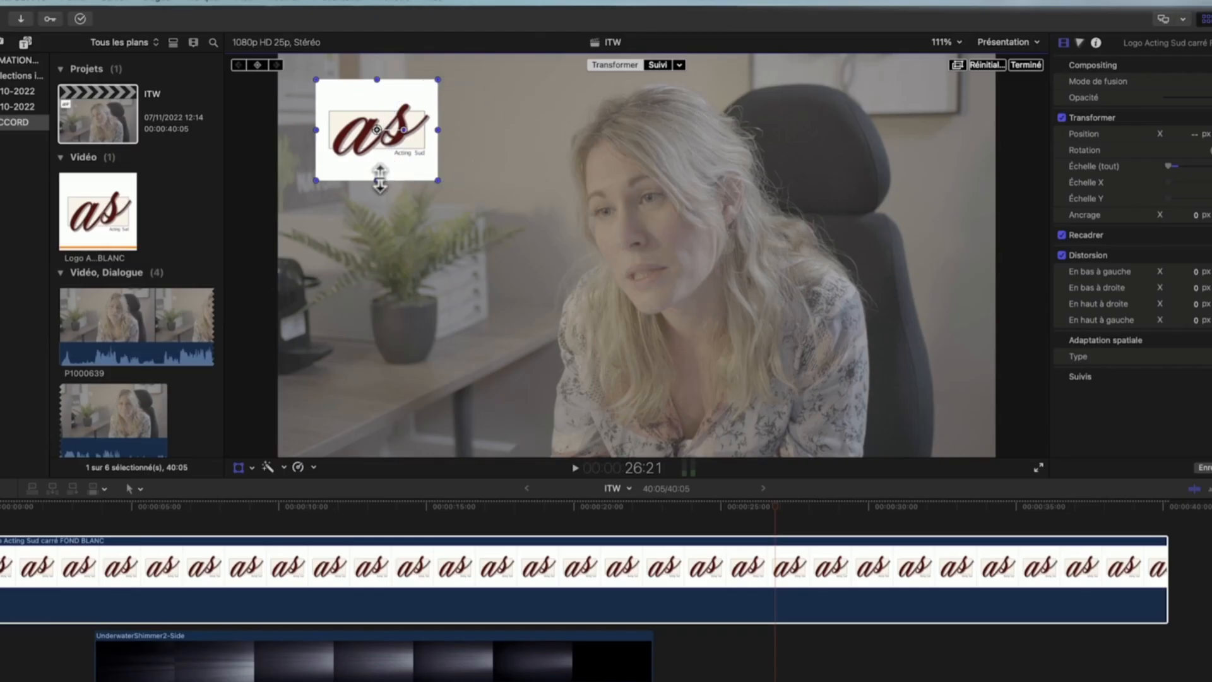
{"action": "mouse_move", "coordinate": [377, 182]}
{"action": "left_mouse_down"}
{"action": "mouse_move", "coordinate": [377, 196]}
{"action": "mouse_move", "coordinate": [377, 183]}
{"action": "left_mouse_up"}
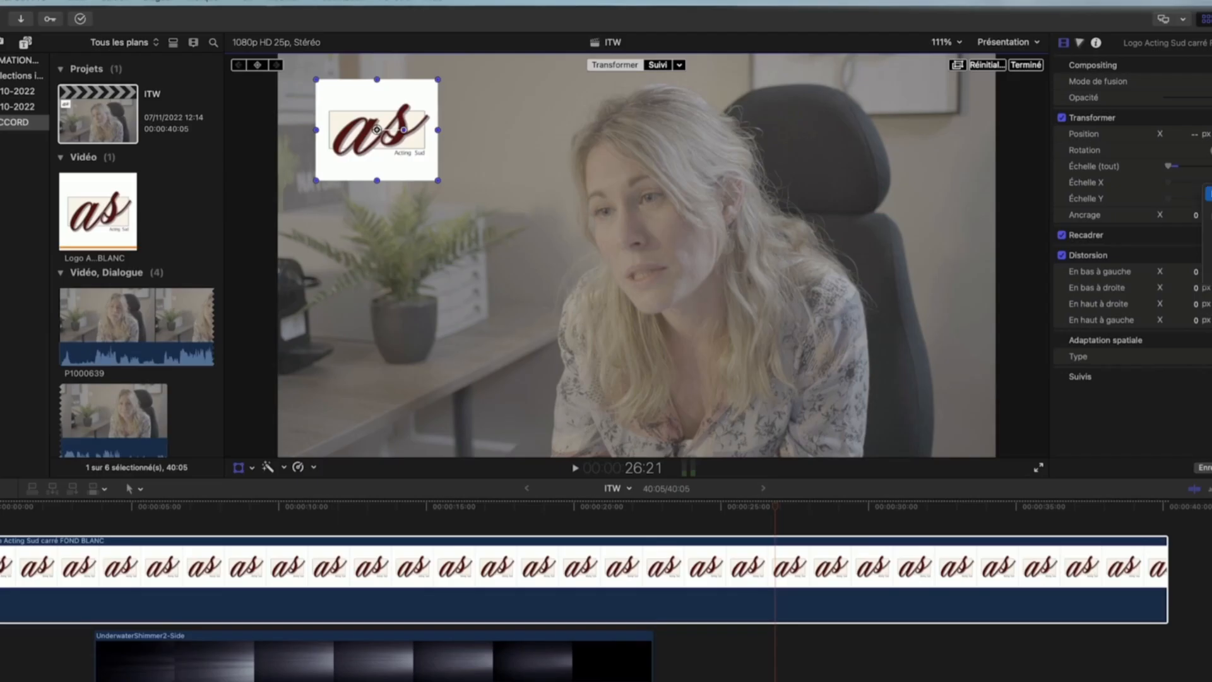
Reset the logo's X and Y scale and shrink it proportionally into the upper-left corner of the picture.
{"action": "left_click", "coordinate": [1209, 193]}
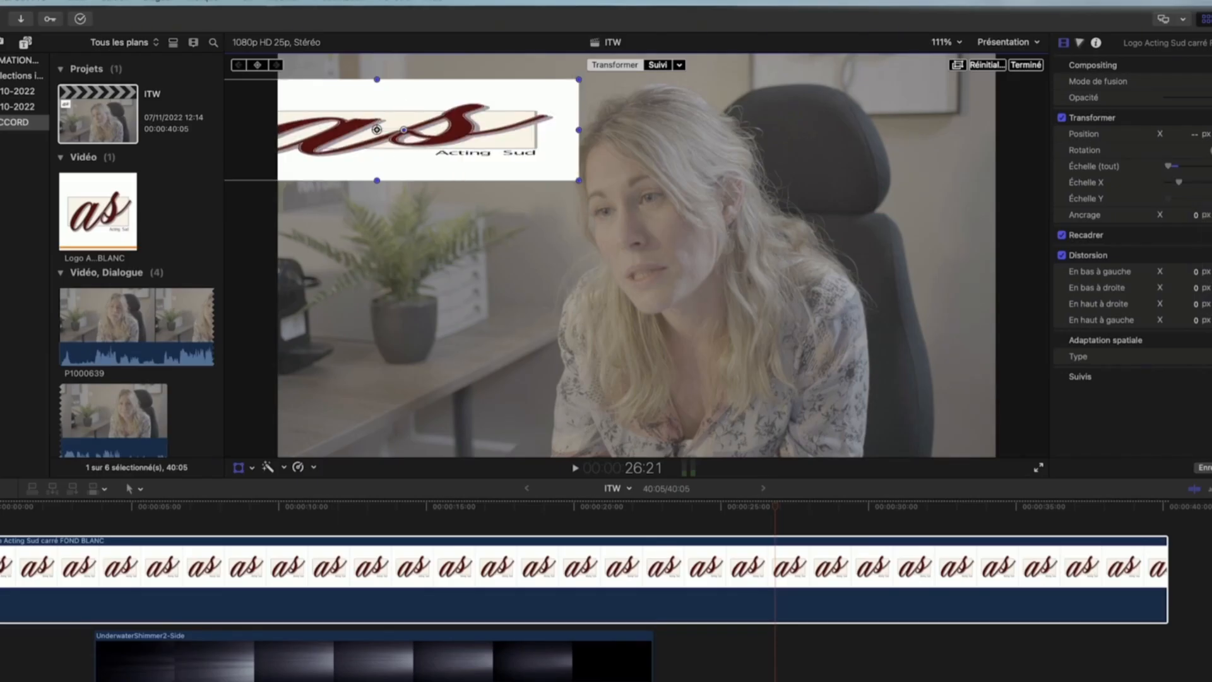
{"action": "left_click", "coordinate": [1209, 198]}
{"action": "left_click", "coordinate": [1209, 208]}
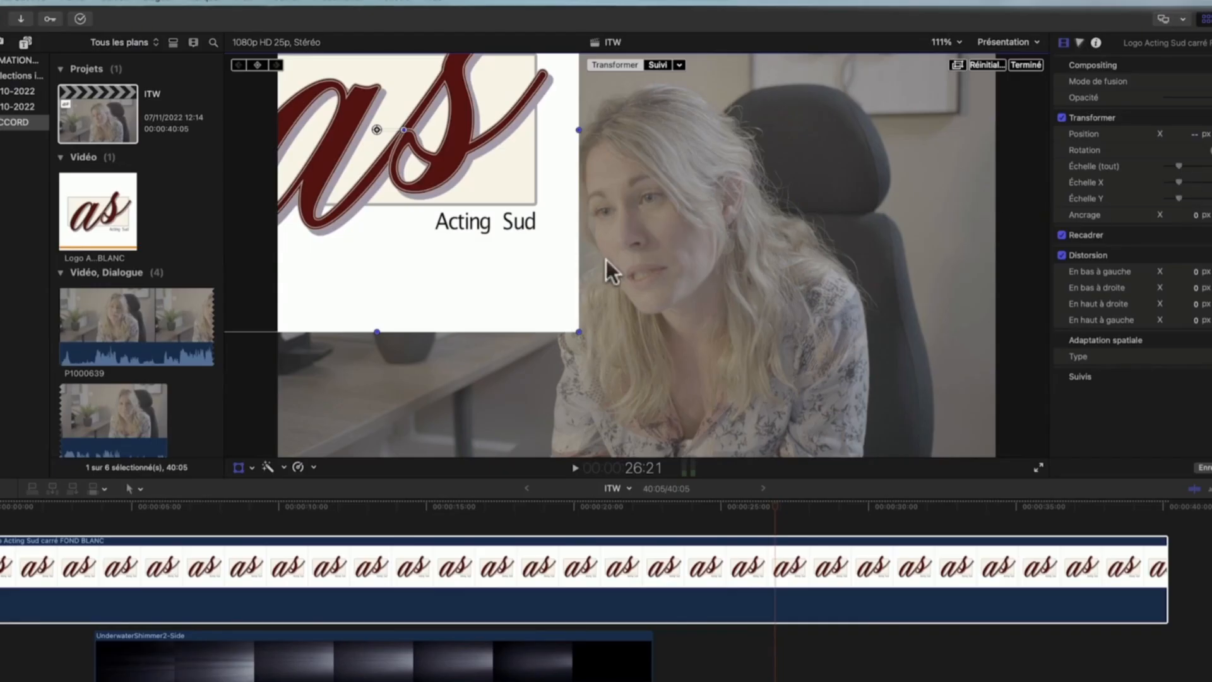
{"action": "left_click_drag", "start_coordinate": [580, 333], "coordinate": [409, 168]}
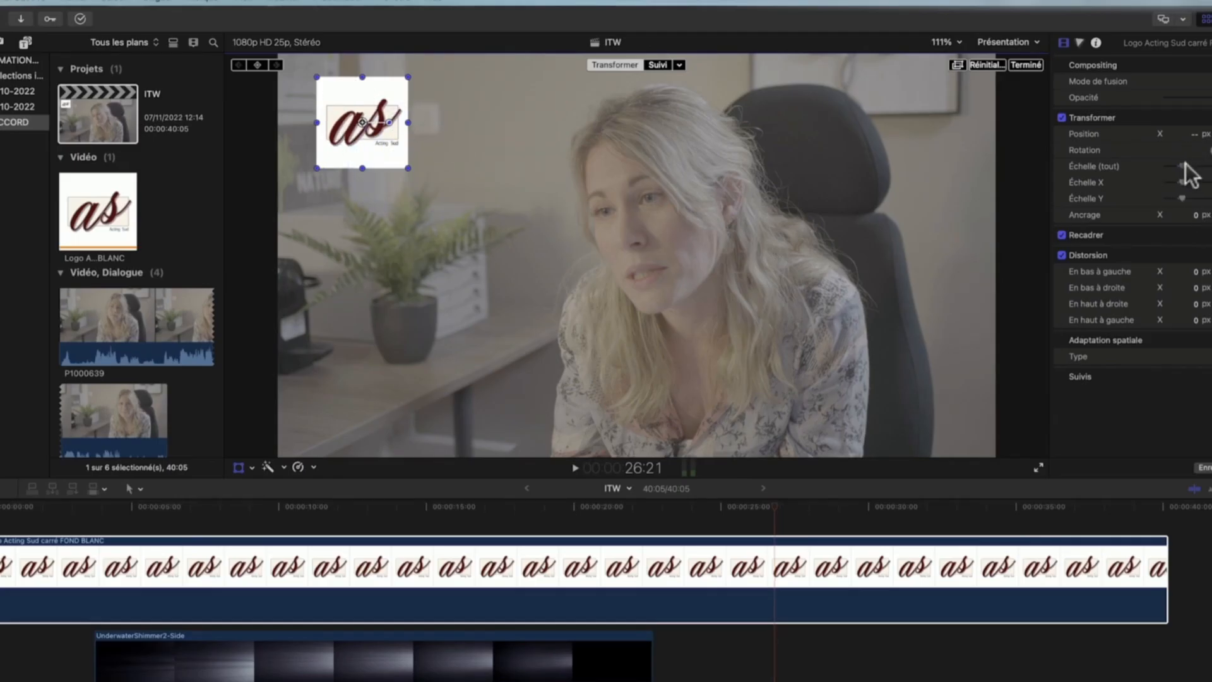
{"action": "left_click_drag", "start_coordinate": [1181, 165], "coordinate": [1169, 164]}
{"action": "left_click_drag", "start_coordinate": [457, 181], "coordinate": [396, 171]}
{"action": "left_click_drag", "start_coordinate": [388, 164], "coordinate": [351, 129]}
Lower the opacity of the P1000640 interview clip under the playhead and restore it to full.
{"action": "left_click", "coordinate": [432, 180]}
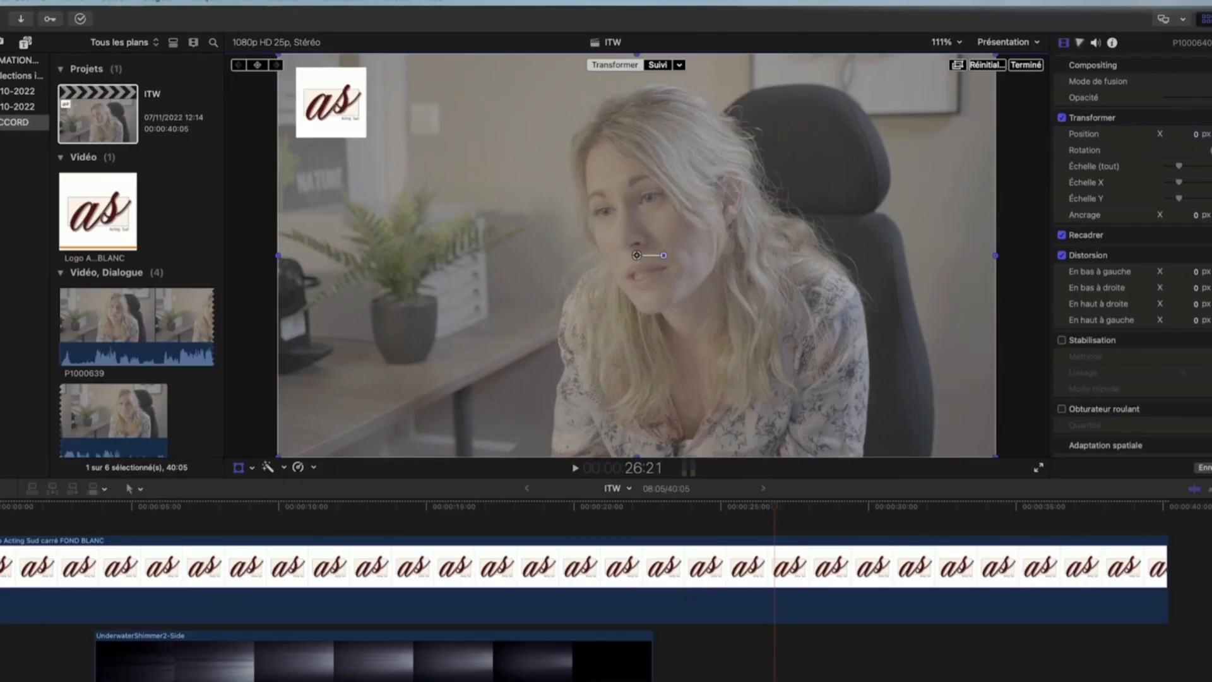
{"action": "left_click_drag", "start_coordinate": [1203, 98], "coordinate": [1178, 97]}
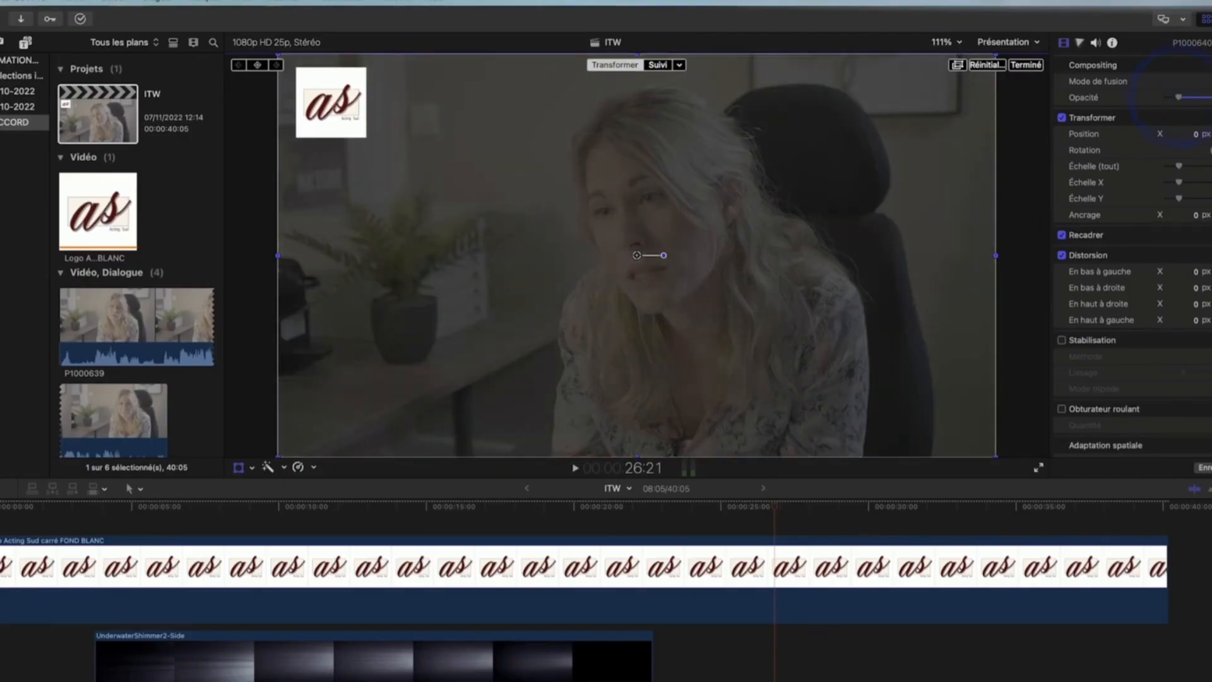
{"action": "scroll", "coordinate": [808, 663], "scroll_direction": "down", "scroll_amount": 3}
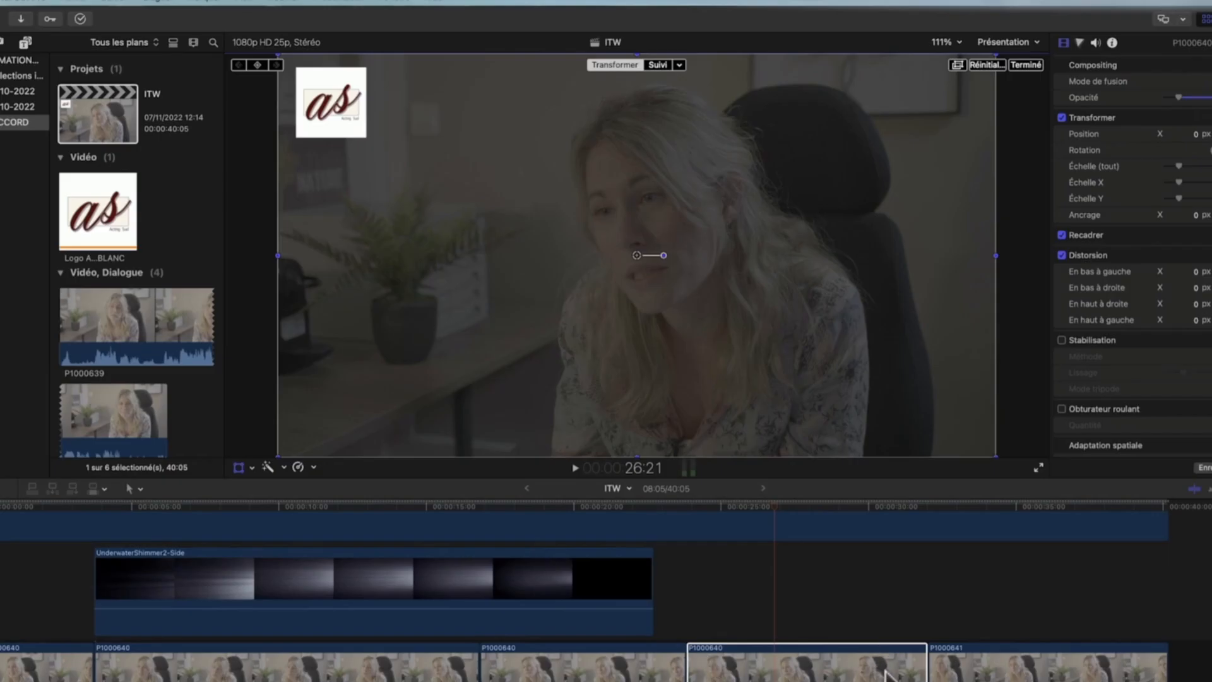
{"action": "scroll", "coordinate": [584, 587], "scroll_direction": "up", "scroll_amount": 3}
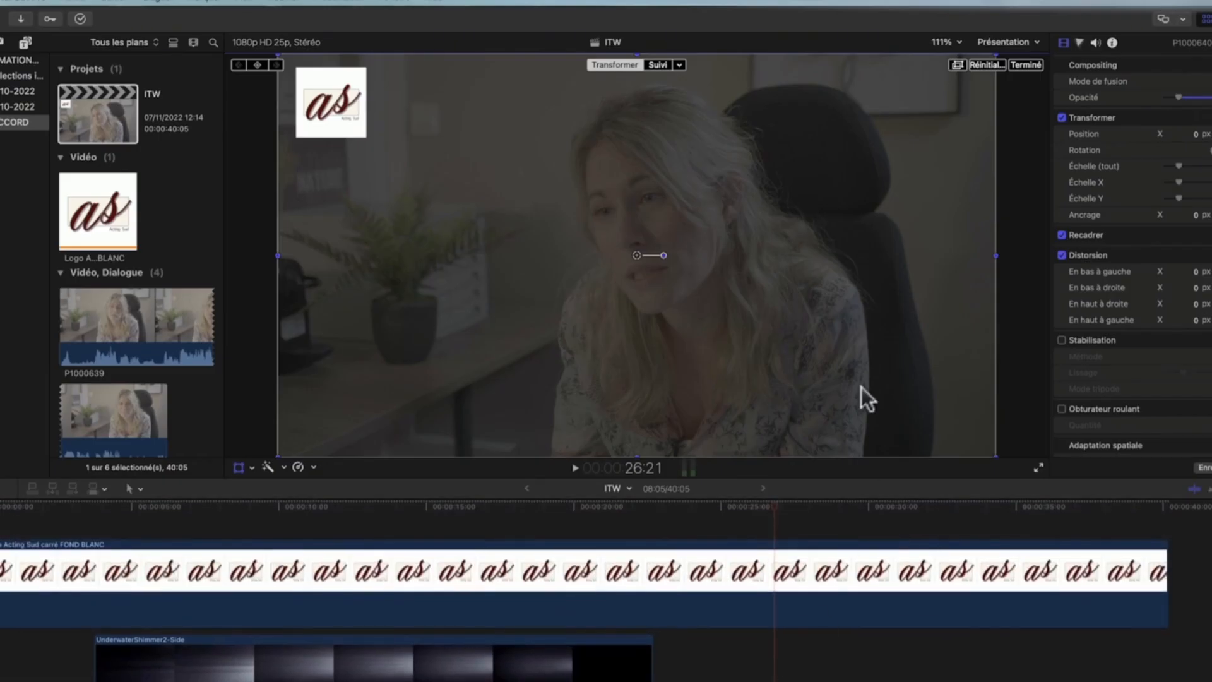
{"action": "left_click_drag", "start_coordinate": [1178, 97], "coordinate": [1209, 99]}
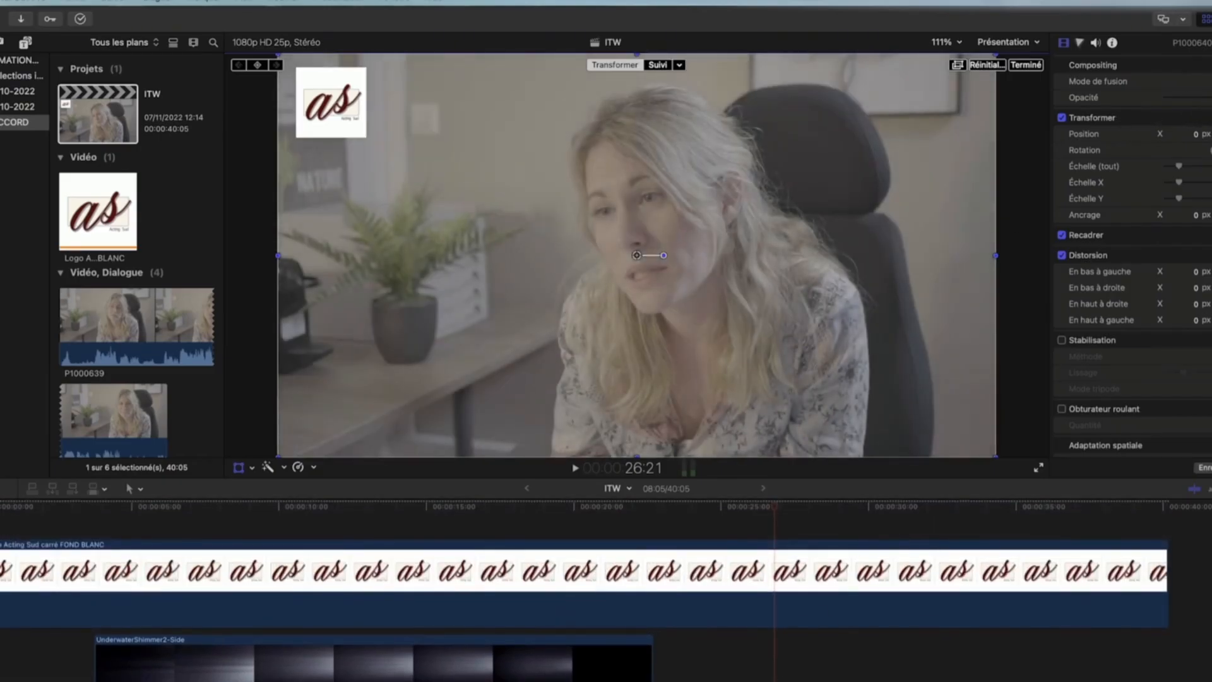
Select the logo clip and move the logo inward over the plant, to X -552,1 px.
{"action": "left_click", "coordinate": [835, 611]}
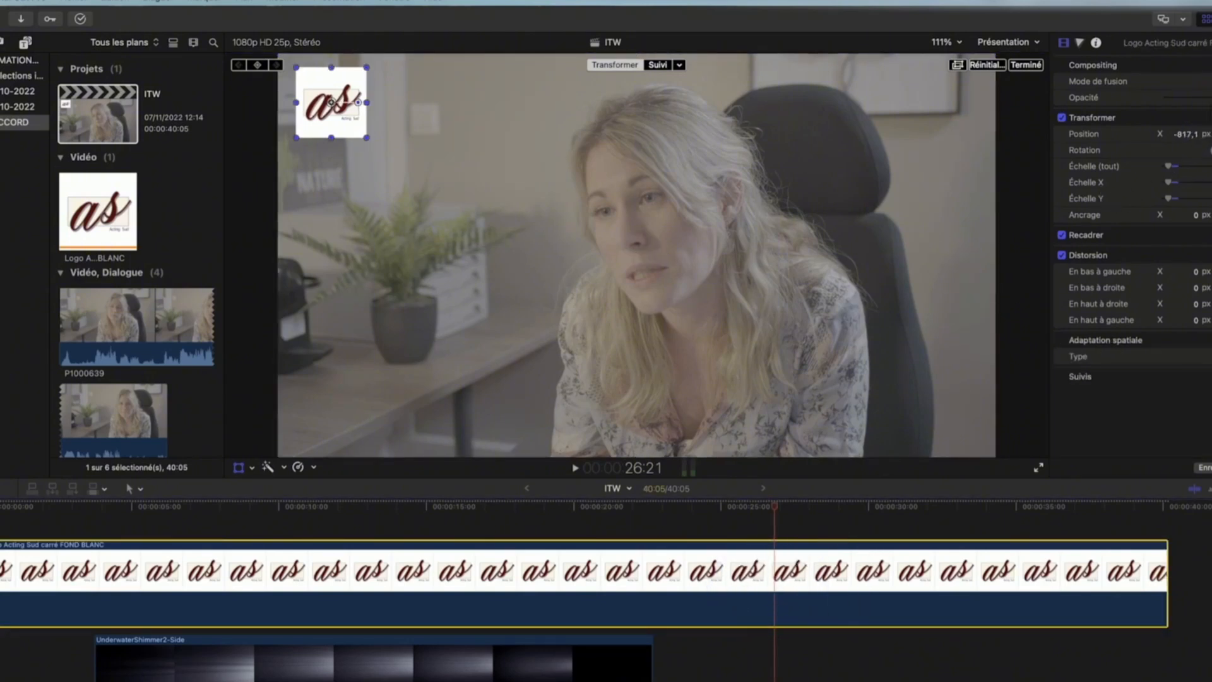
{"action": "mouse_move", "coordinate": [1209, 99]}
{"action": "left_mouse_down"}
{"action": "mouse_move", "coordinate": [1183, 100]}
{"action": "mouse_move", "coordinate": [1211, 99]}
{"action": "left_mouse_up"}
{"action": "left_click_drag", "start_coordinate": [361, 129], "coordinate": [451, 195]}
Rotate the logo through a quarter turn and upside down, and return it upright.
{"action": "left_click_drag", "start_coordinate": [1211, 151], "coordinate": [1211, 151]}
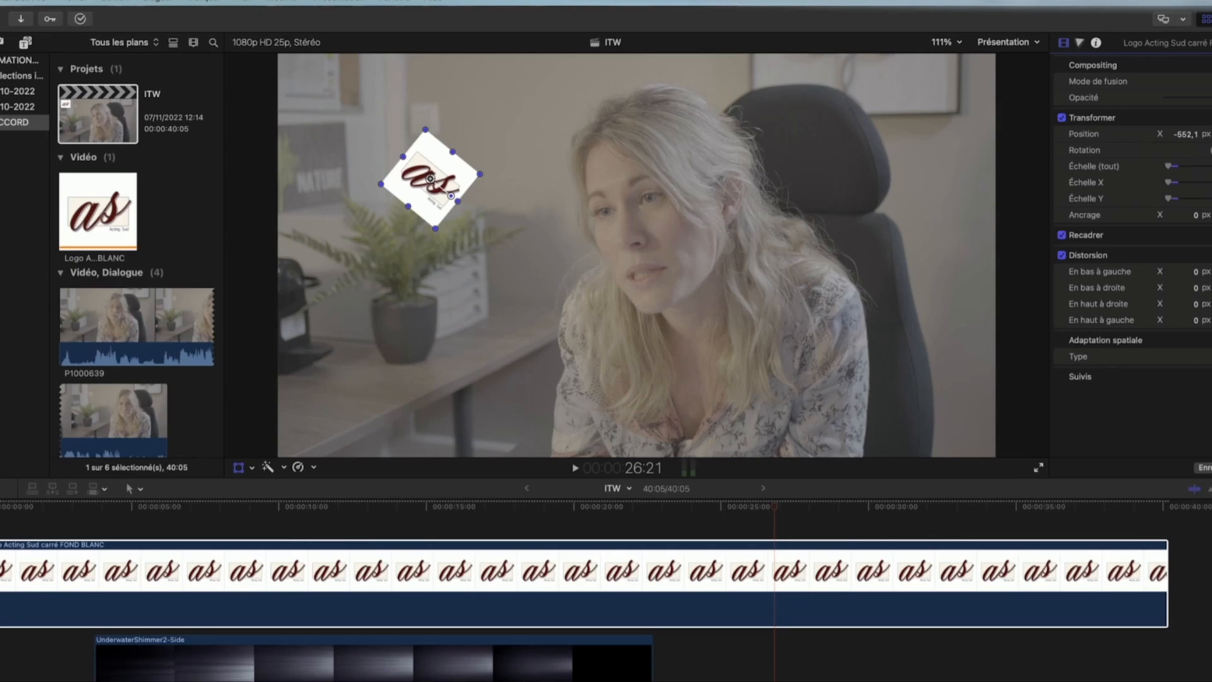
{"action": "left_click_drag", "start_coordinate": [1211, 151], "coordinate": [1211, 154]}
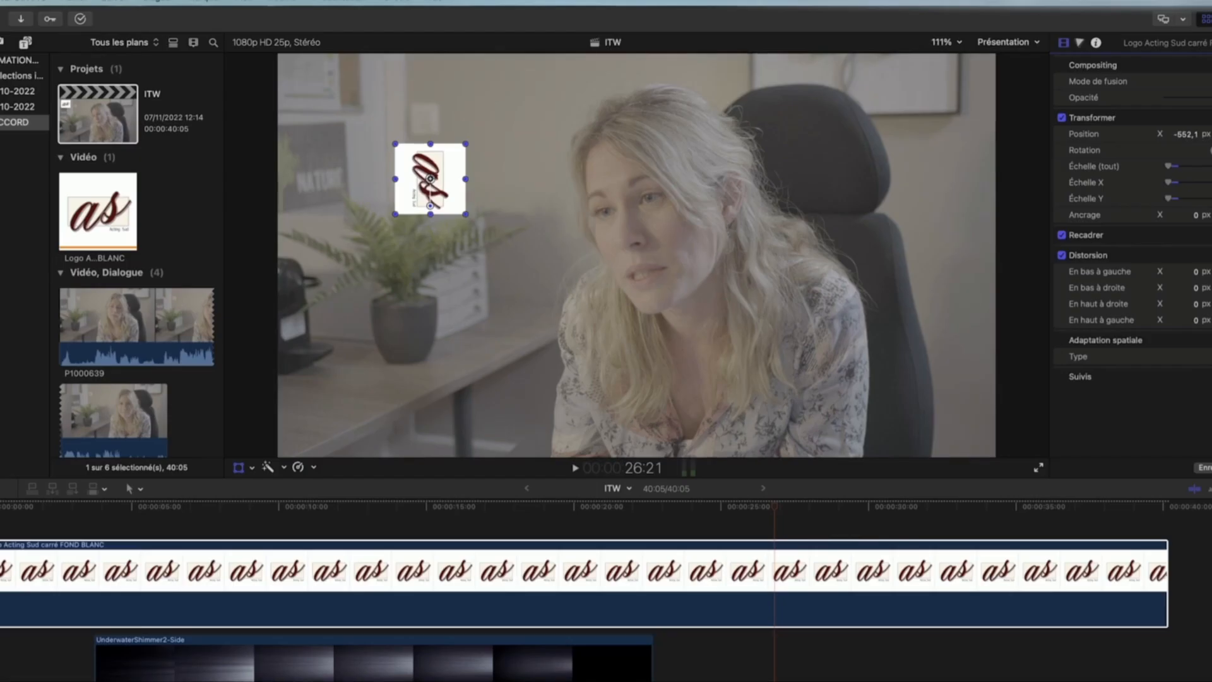
{"action": "key", "text": "Return"}
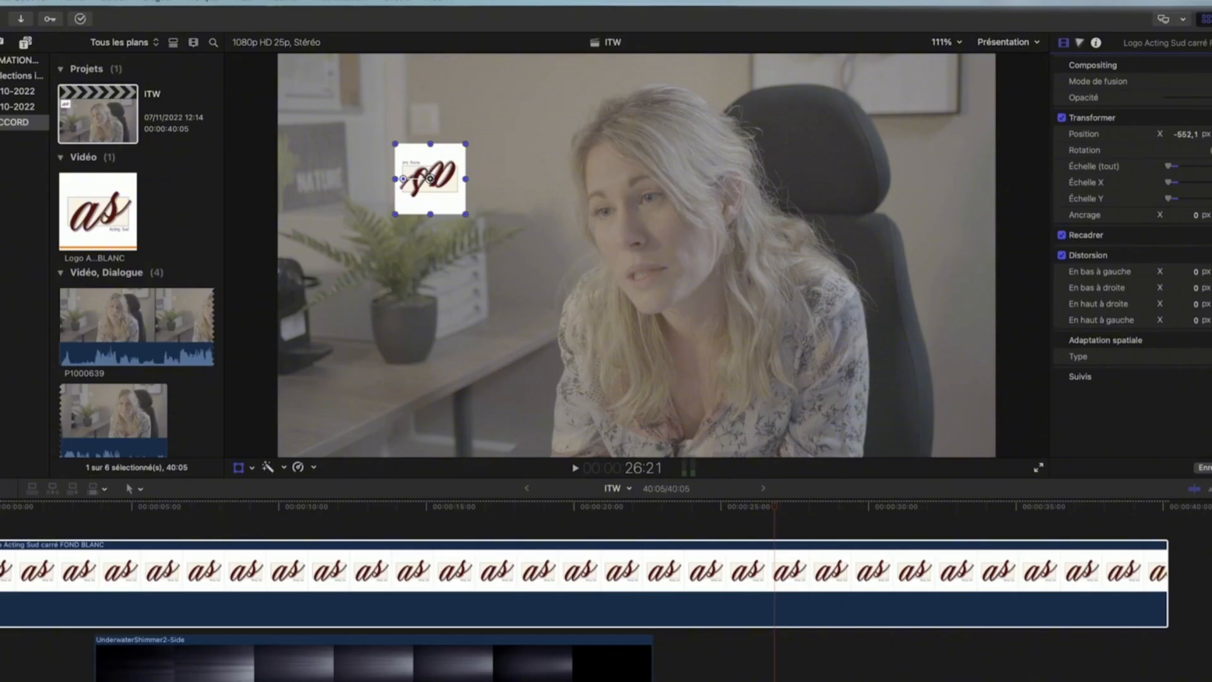
{"action": "left_click_drag", "start_coordinate": [403, 179], "coordinate": [457, 178]}
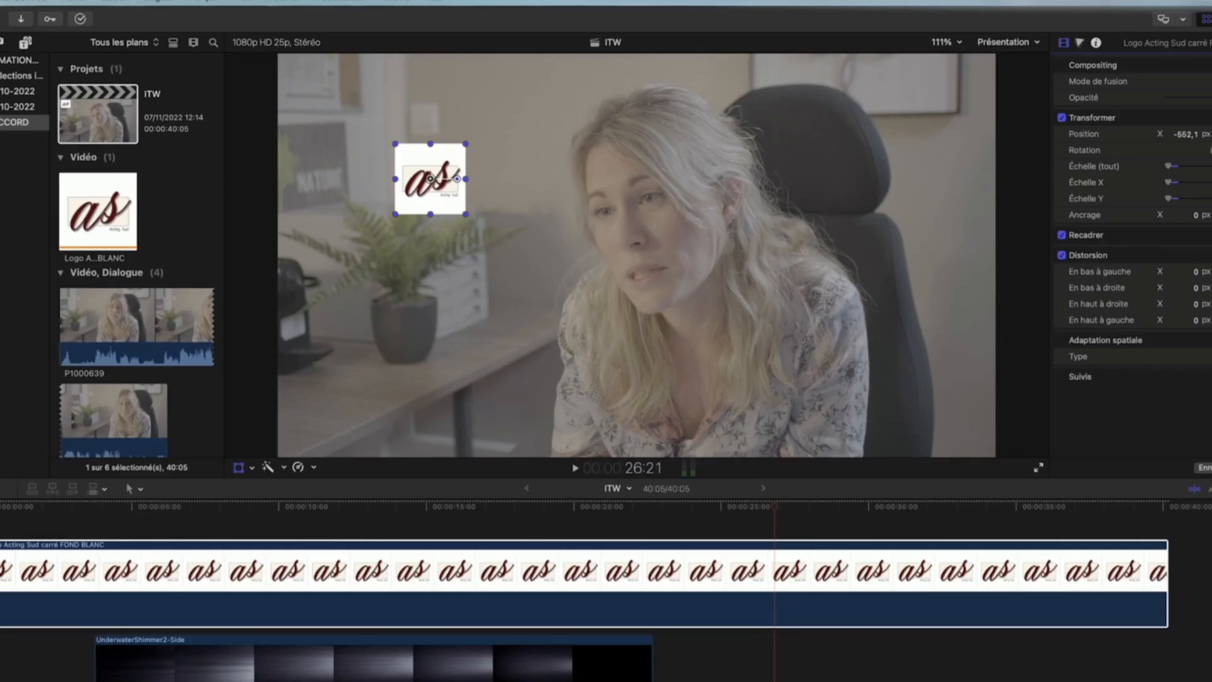
{"action": "mouse_move", "coordinate": [457, 179]}
{"action": "left_mouse_down"}
{"action": "mouse_move", "coordinate": [430, 151]}
{"action": "mouse_move", "coordinate": [454, 184]}
{"action": "left_mouse_up"}
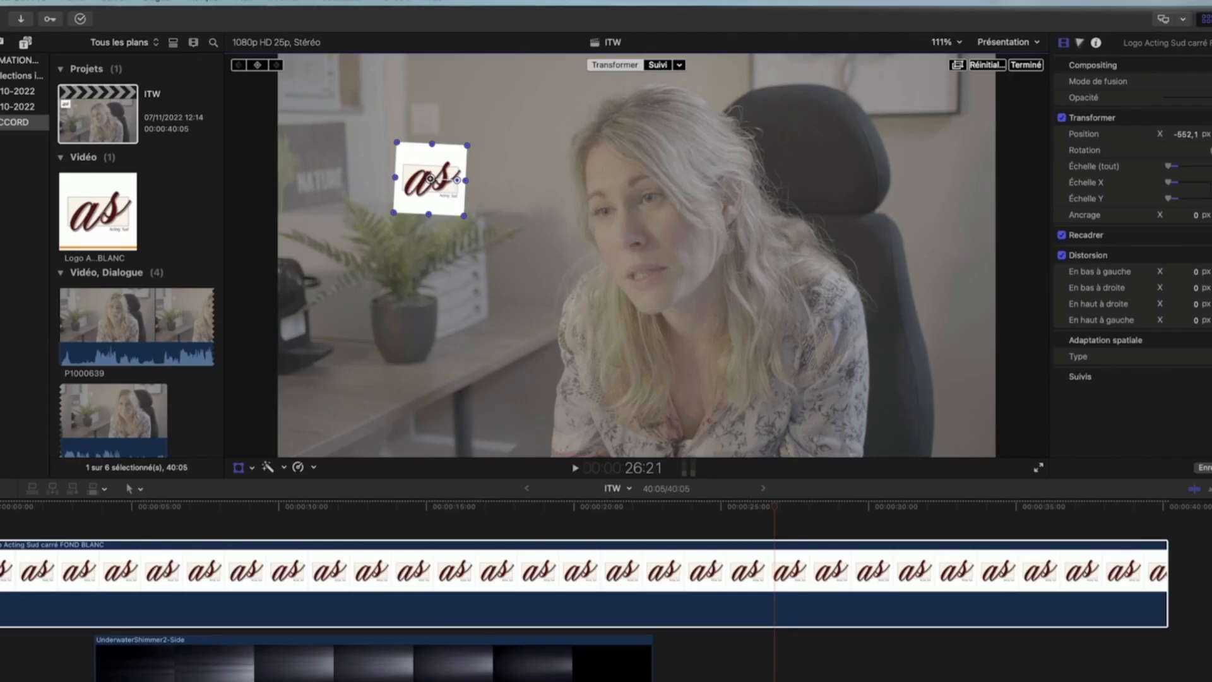
{"action": "left_click_drag", "start_coordinate": [1211, 150], "coordinate": [1211, 147]}
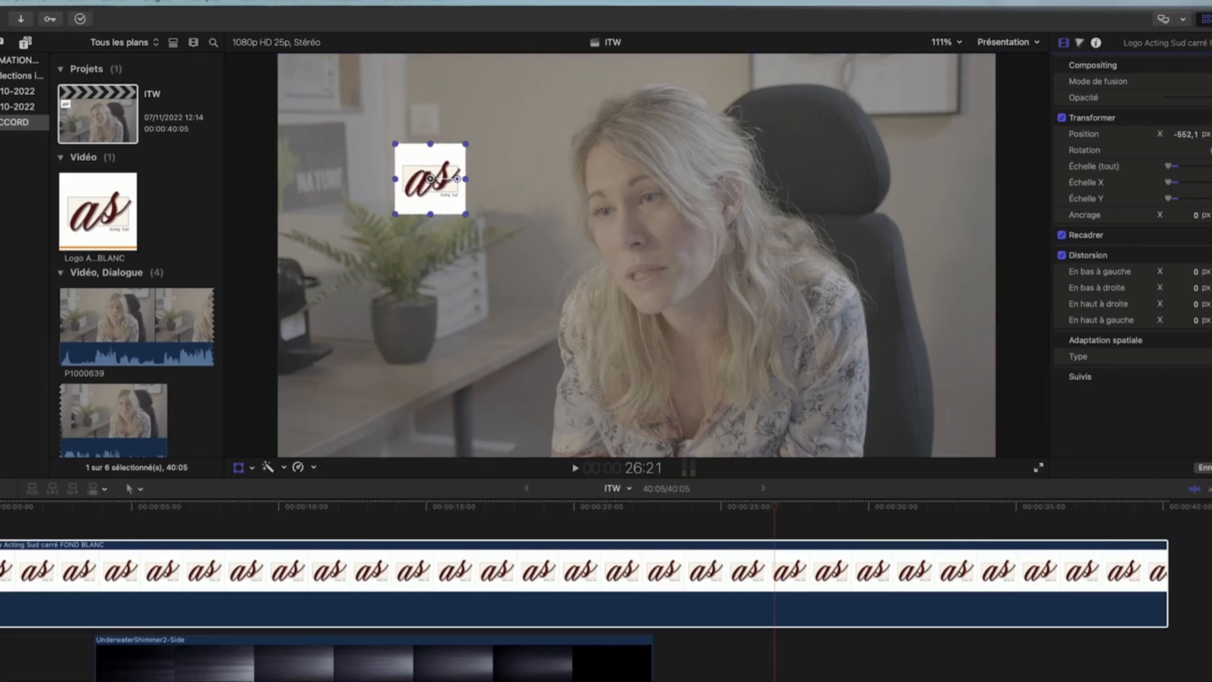
Enlarge the logo proportionally and move it near the centre of the picture, at about X -163 px.
{"action": "left_click_drag", "start_coordinate": [468, 217], "coordinate": [622, 343]}
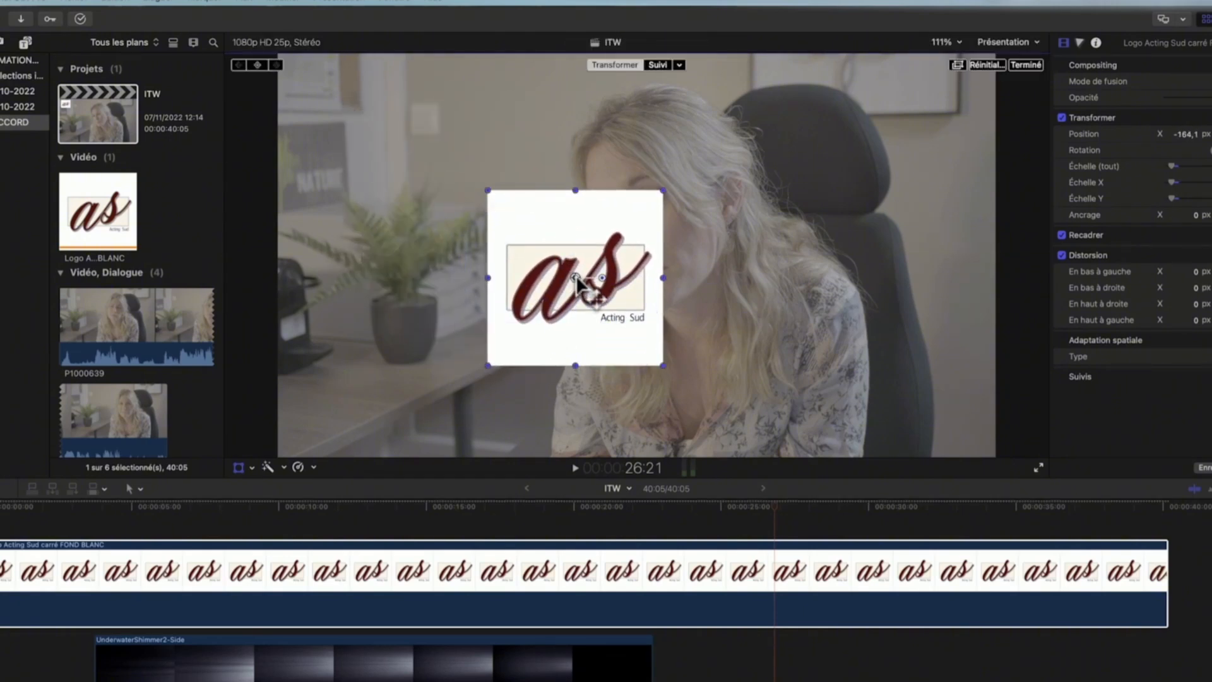
{"action": "left_click_drag", "start_coordinate": [575, 276], "coordinate": [575, 262]}
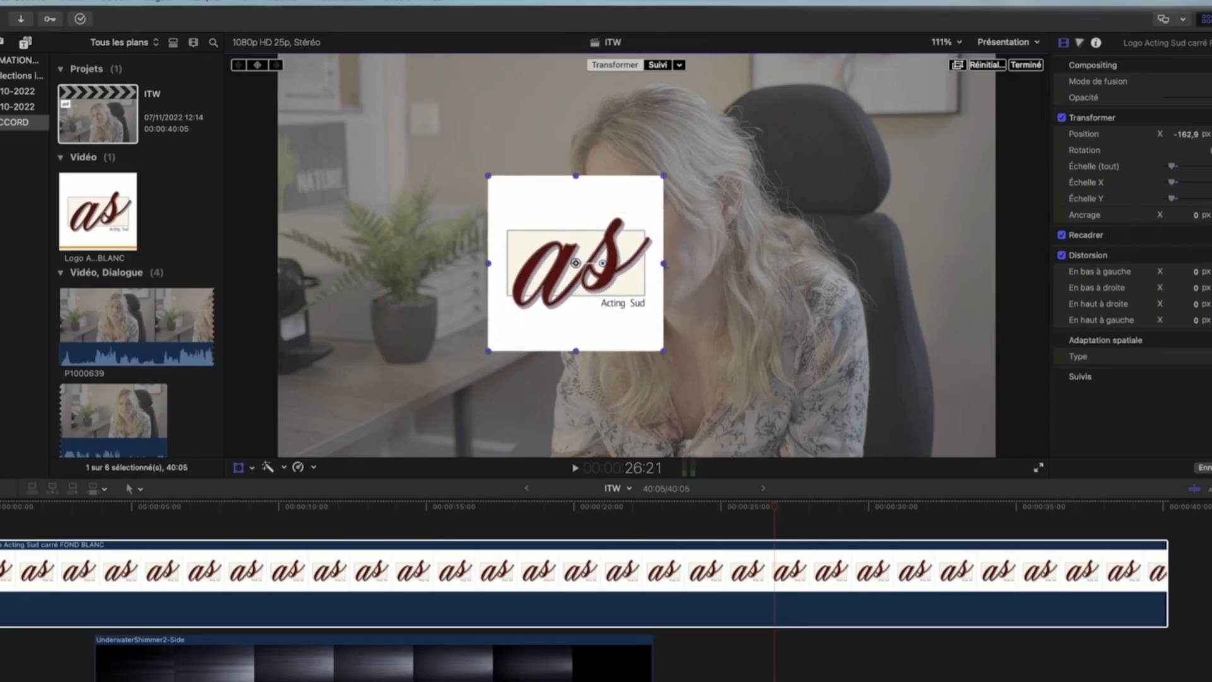
Offset the logo's anchor horizontally to X -529,4 px and rotate the logo around its left edge.
{"action": "left_click_drag", "start_coordinate": [1192, 218], "coordinate": [1085, 218]}
{"action": "left_click_drag", "start_coordinate": [1194, 213], "coordinate": [1194, 215]}
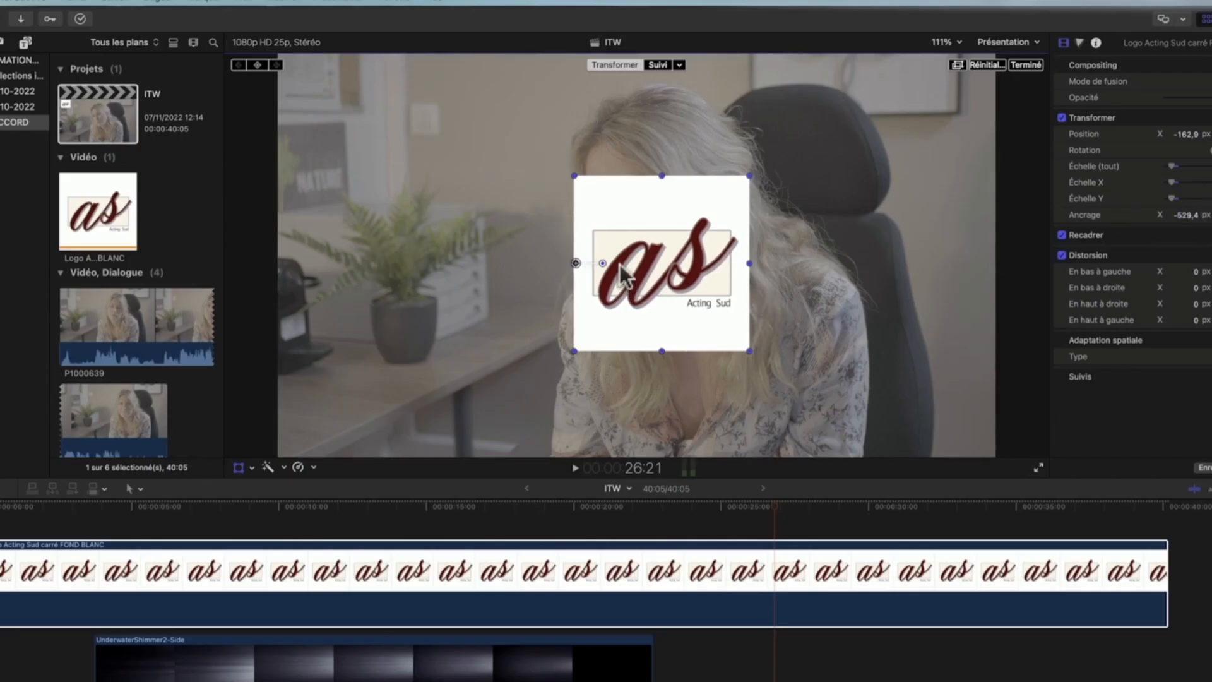
{"action": "left_click_drag", "start_coordinate": [602, 263], "coordinate": [646, 222]}
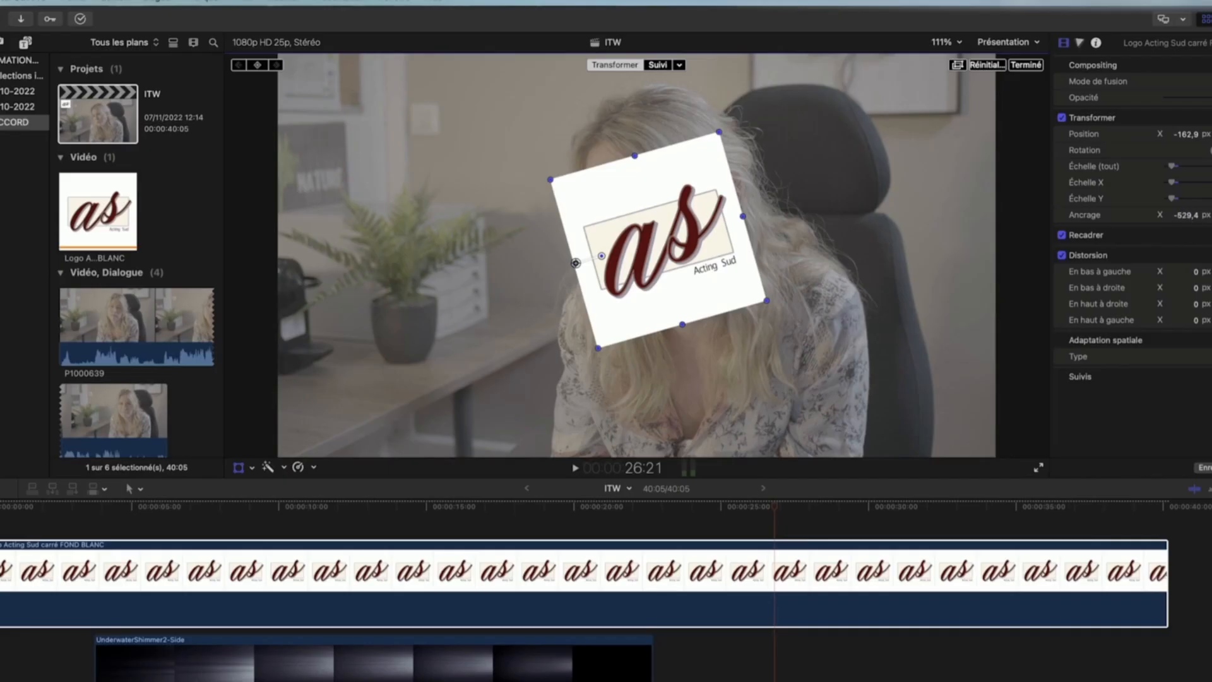
Shift the logo's anchor vertically to its upper-left corner and rotate the logo around that corner.
{"action": "left_click_drag", "start_coordinate": [1211, 214], "coordinate": [1211, 129]}
{"action": "left_click", "coordinate": [604, 254]}
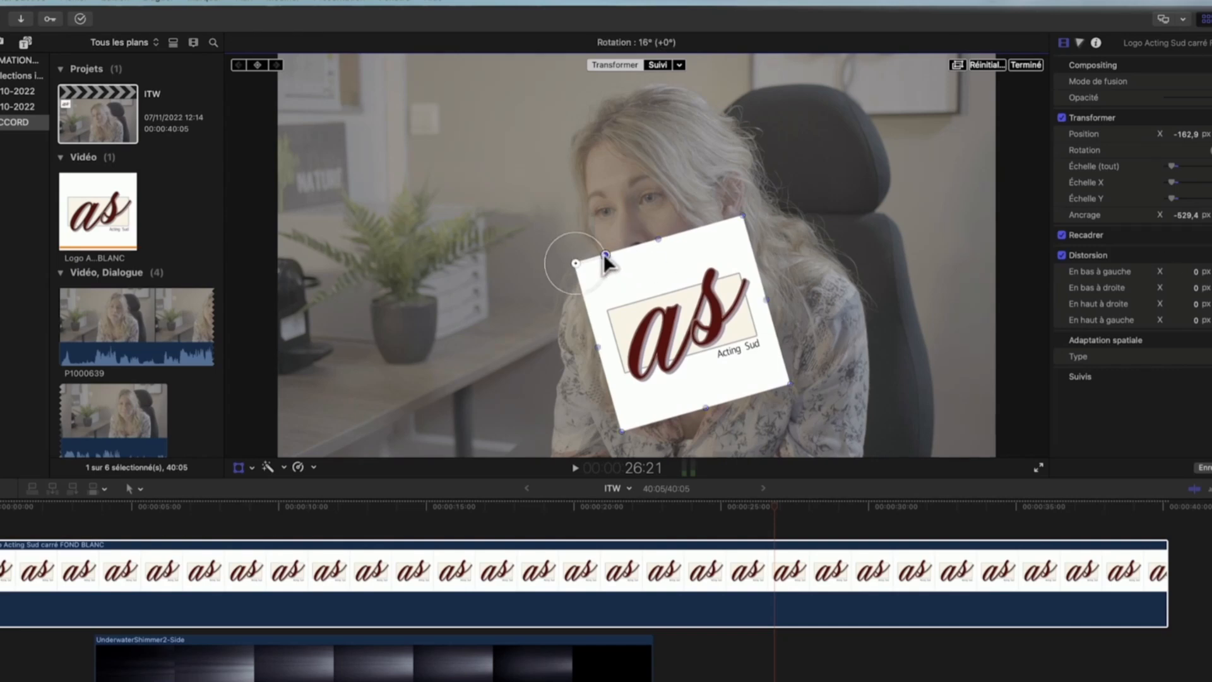
{"action": "left_click_drag", "start_coordinate": [605, 253], "coordinate": [725, 183]}
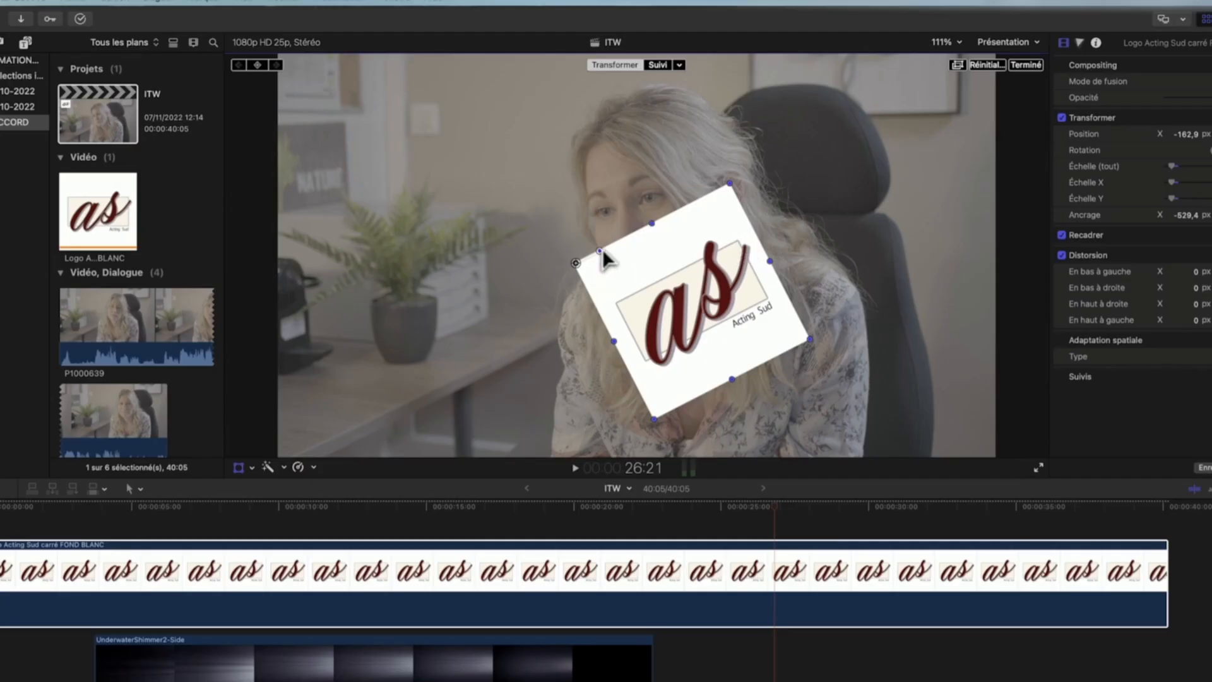
{"action": "left_click_drag", "start_coordinate": [601, 250], "coordinate": [729, 263]}
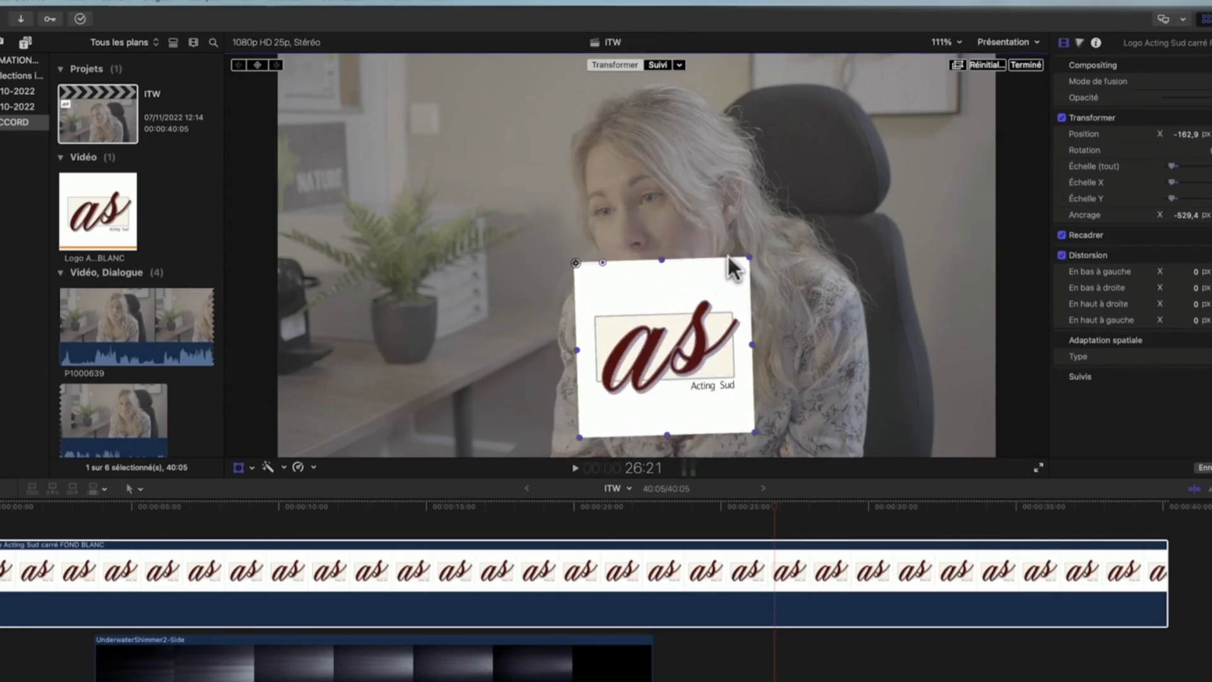
Reset the logo's anchor, straighten the logo, and shrink it into the upper-left corner of the picture at X -796,3 px.
{"action": "left_click_drag", "start_coordinate": [679, 293], "coordinate": [678, 184]}
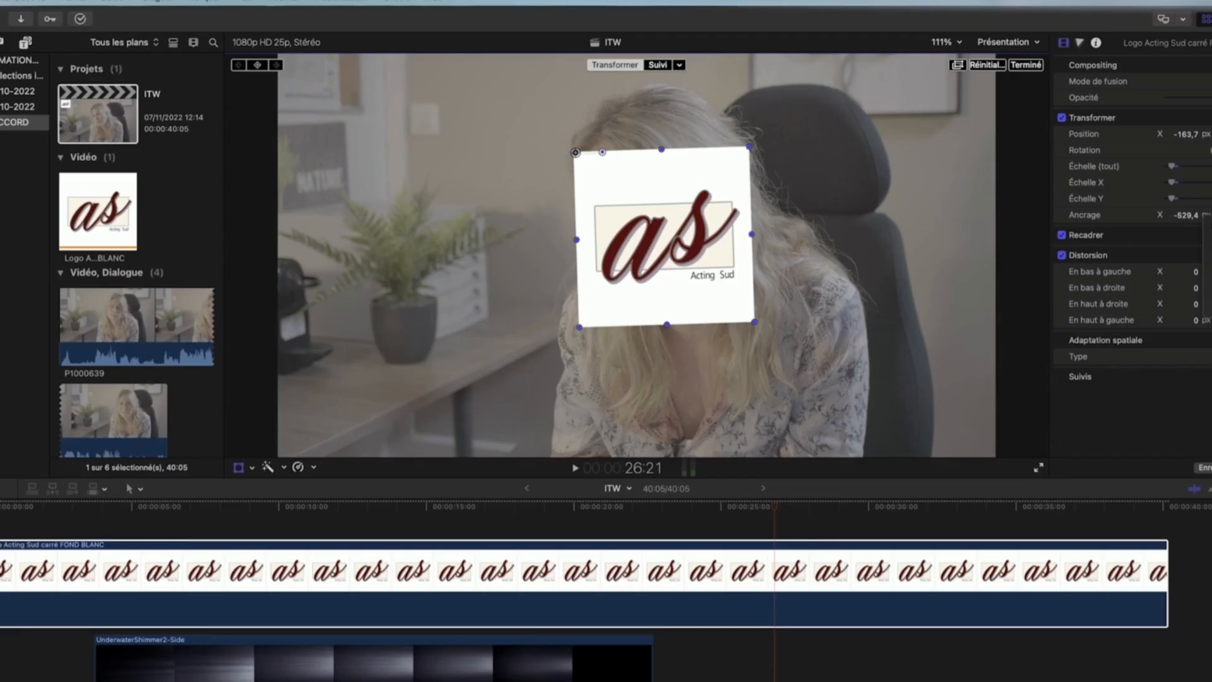
{"action": "left_click", "coordinate": [1209, 225]}
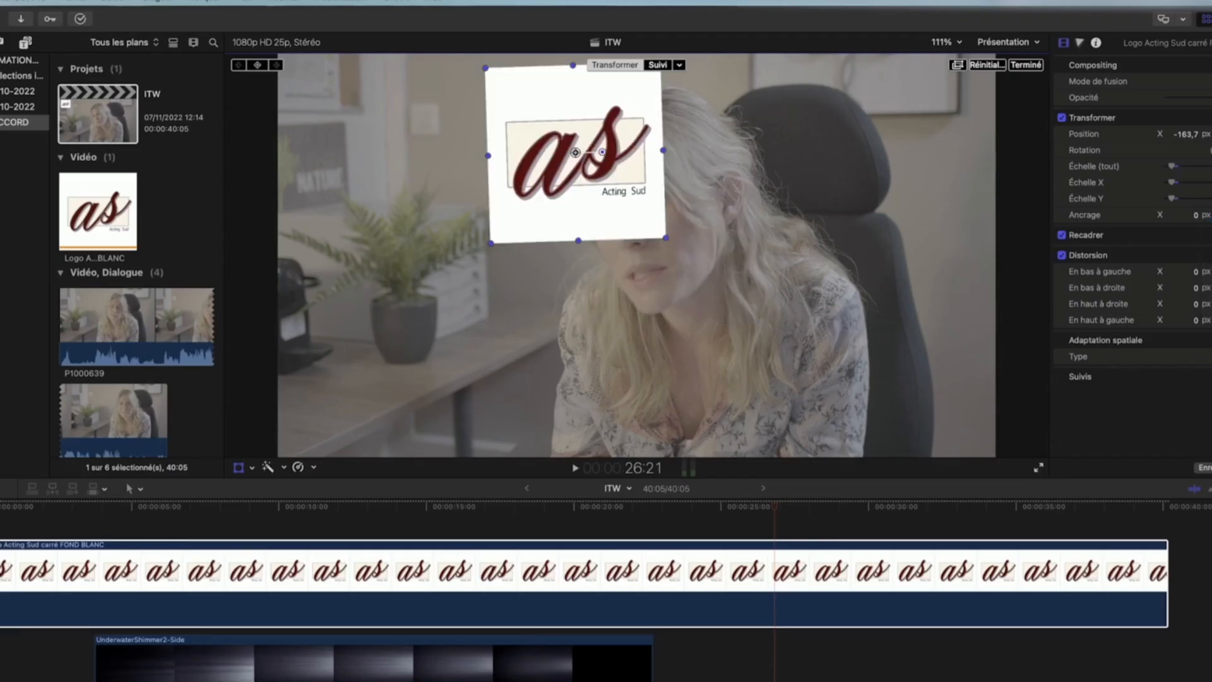
{"action": "left_click_drag", "start_coordinate": [593, 183], "coordinate": [560, 241]}
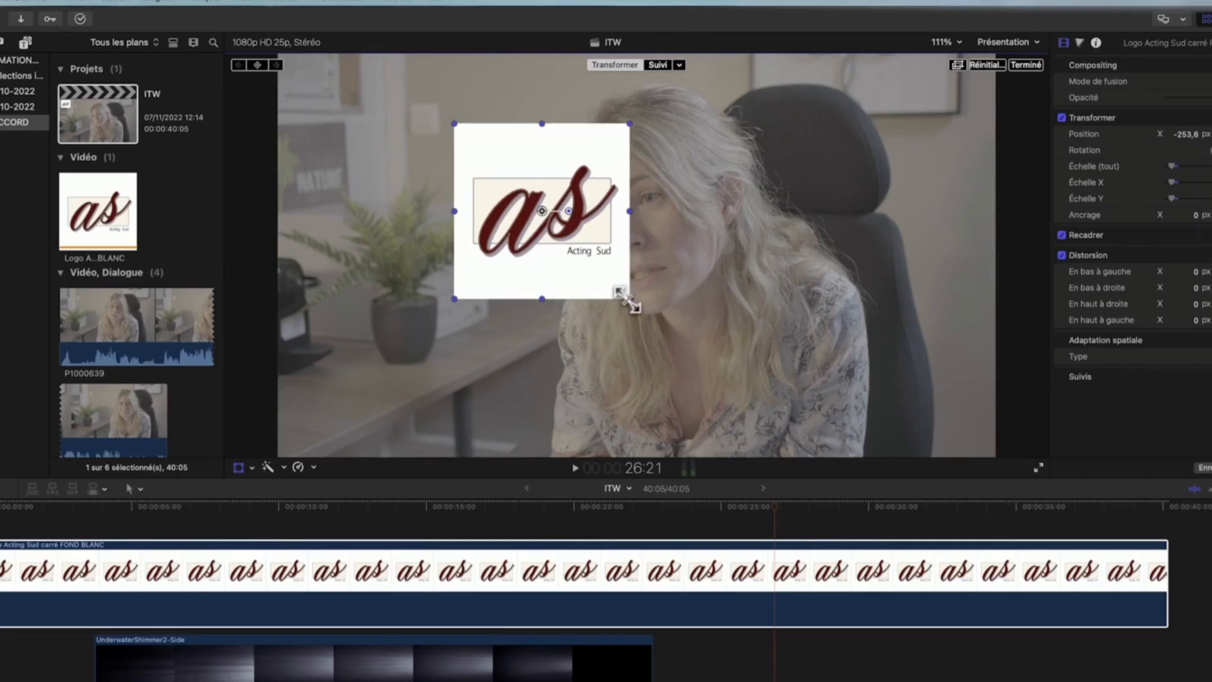
{"action": "left_click_drag", "start_coordinate": [625, 300], "coordinate": [369, 142]}
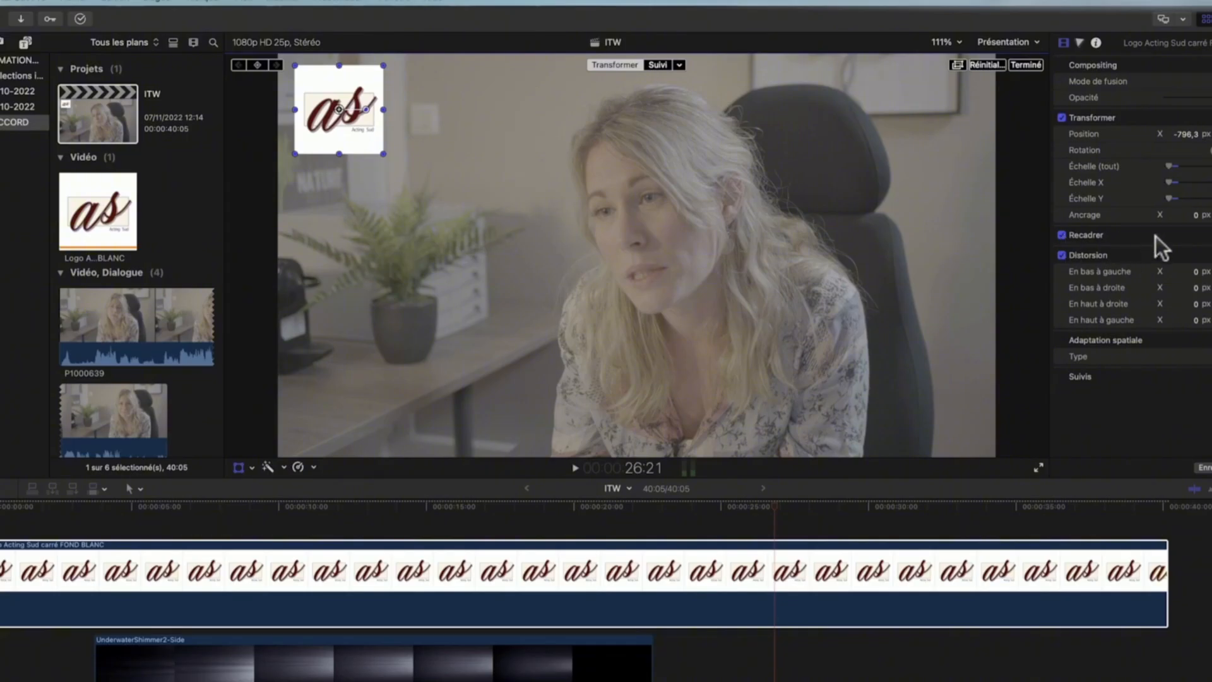
Show the crop parameters, select the P1000640 interview clip under the playhead and crop its left and right sides.
{"action": "left_click", "coordinate": [1211, 234]}
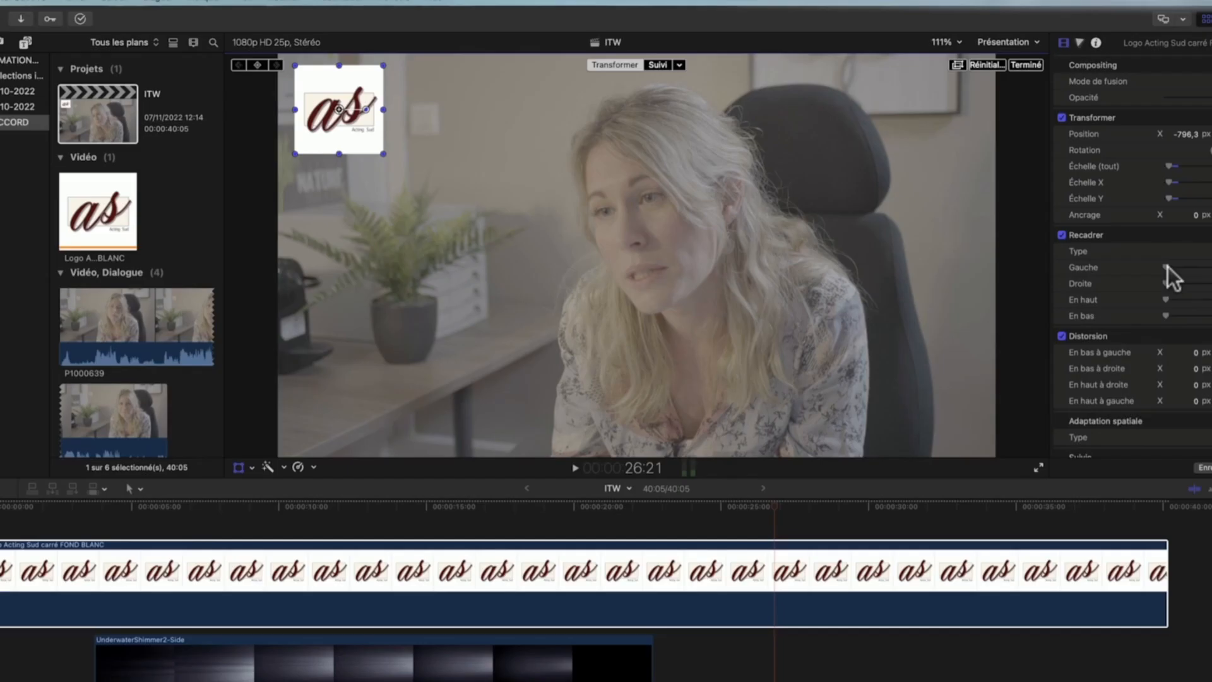
{"action": "mouse_move", "coordinate": [1168, 263]}
{"action": "left_mouse_down"}
{"action": "mouse_move", "coordinate": [1191, 273]}
{"action": "mouse_move", "coordinate": [1164, 264]}
{"action": "left_mouse_up"}
{"action": "scroll", "coordinate": [852, 675], "scroll_direction": "down", "scroll_amount": 3}
{"action": "left_click", "coordinate": [852, 680]}
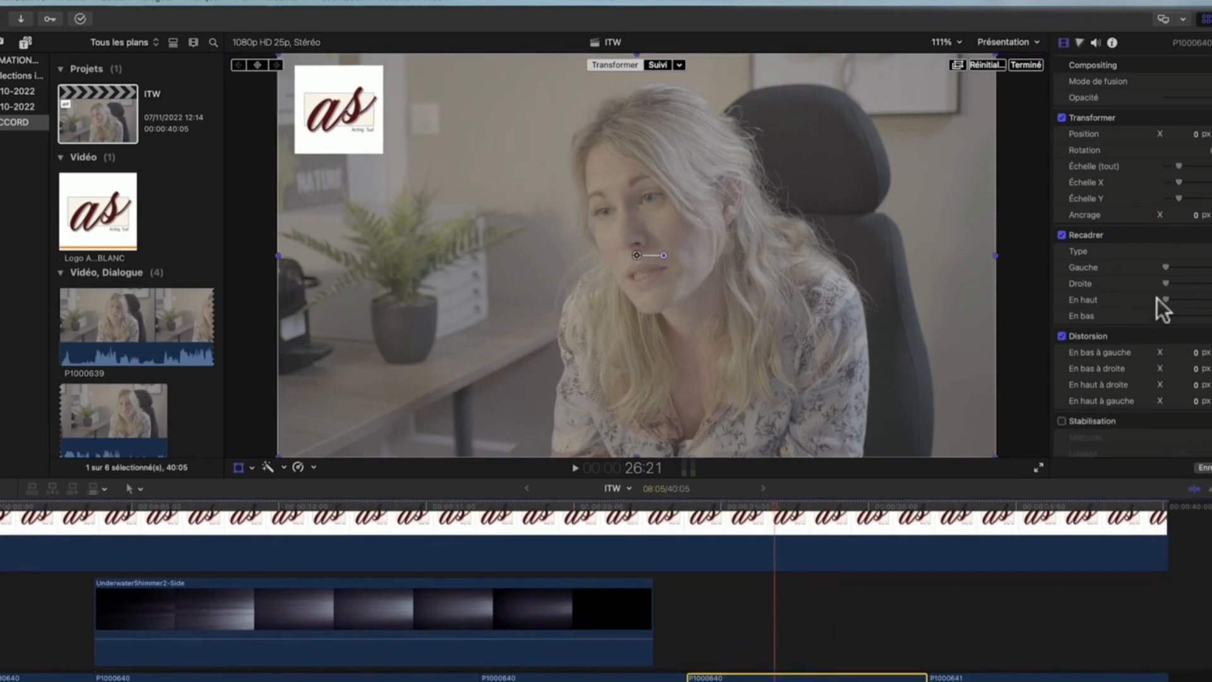
{"action": "left_click_drag", "start_coordinate": [1164, 266], "coordinate": [1192, 282]}
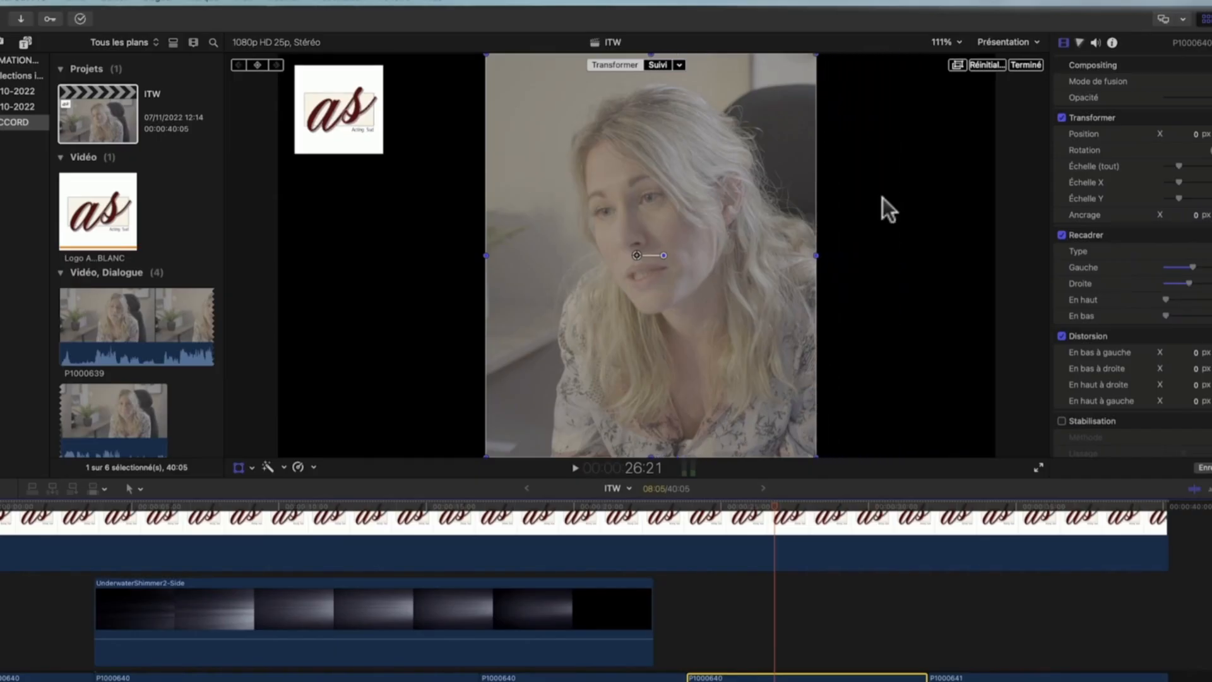
Reset the left and right crop values of the P1000640 interview clip.
{"action": "left_click", "coordinate": [1211, 251]}
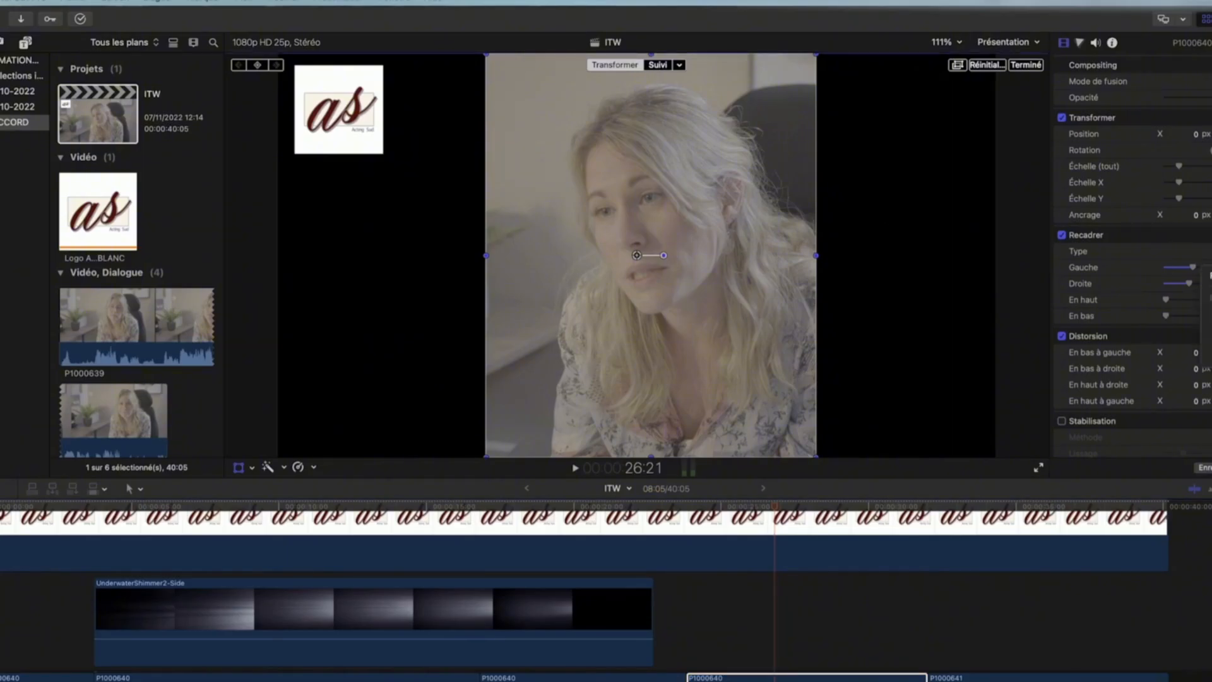
{"action": "left_click", "coordinate": [1211, 275]}
{"action": "left_click", "coordinate": [1211, 283]}
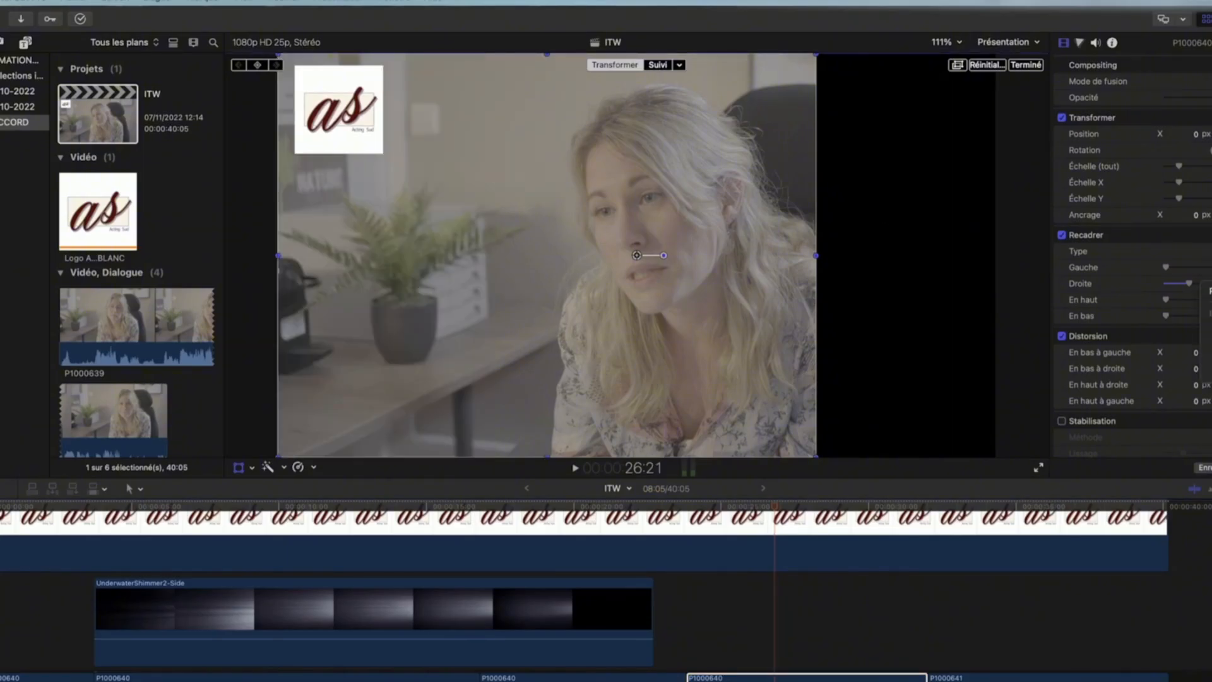
{"action": "left_click", "coordinate": [1210, 291]}
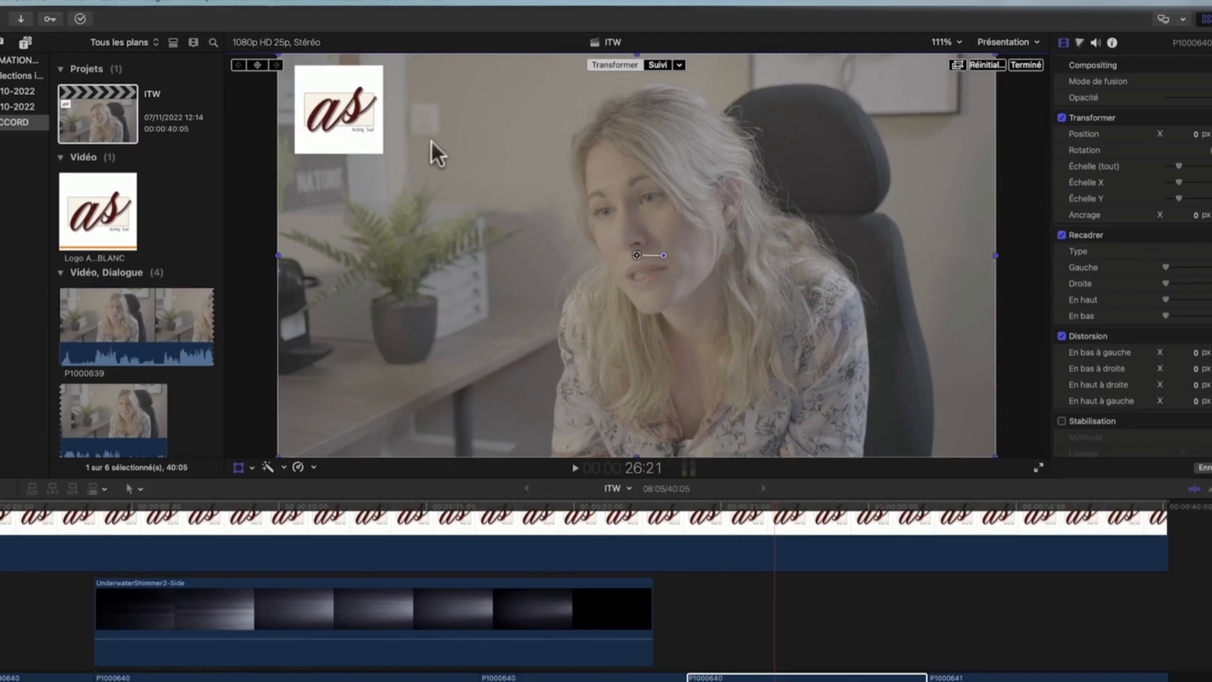
Select the logo clip, crop away the white margins above and below the logo, and fine-tune its right edge with the Trim tool.
{"action": "left_click", "coordinate": [766, 533]}
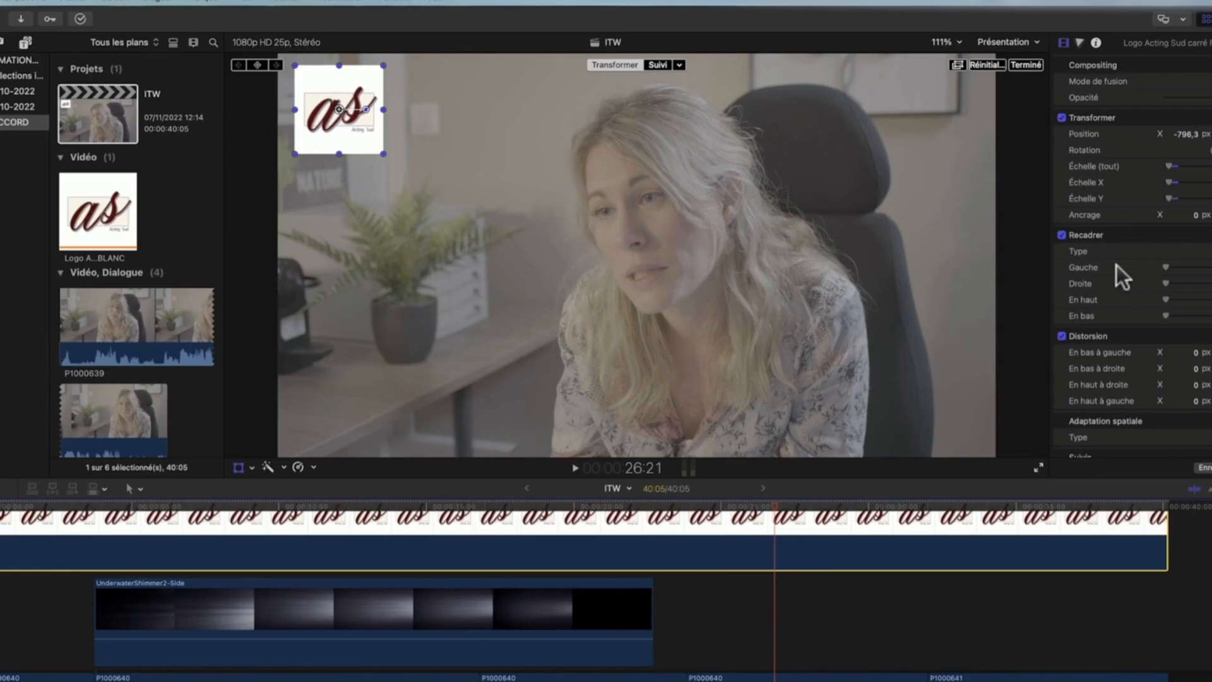
{"action": "left_click_drag", "start_coordinate": [1172, 302], "coordinate": [1170, 267]}
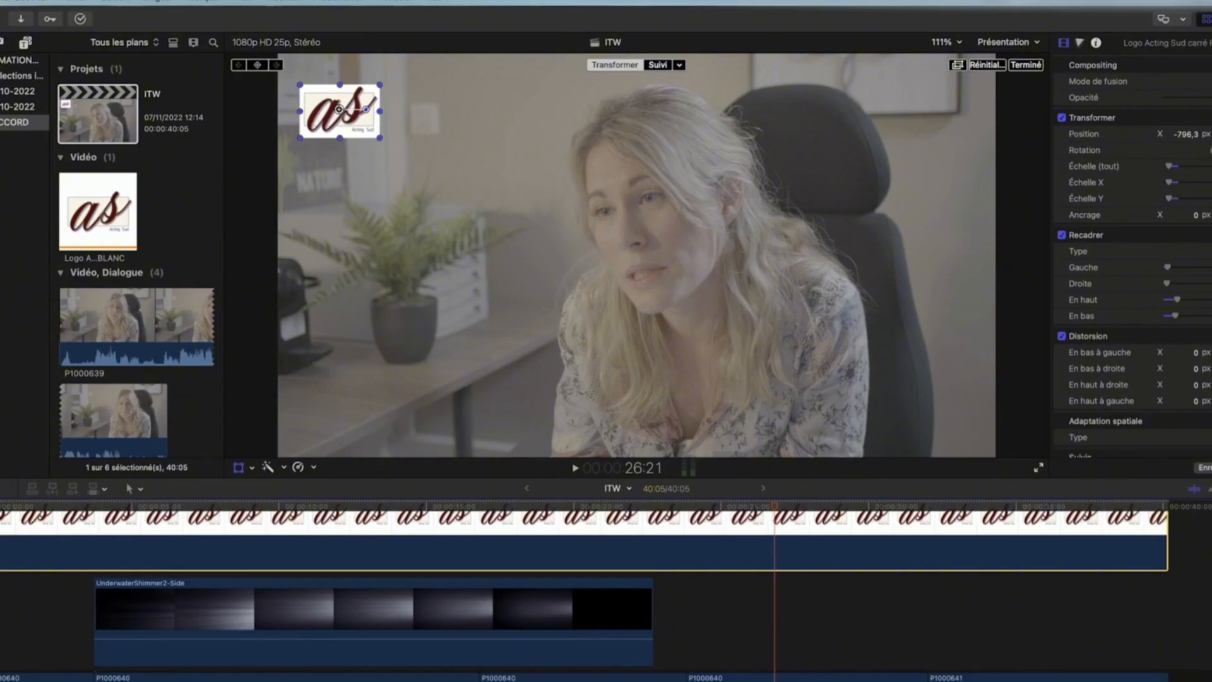
{"action": "key", "text": "shift+c"}
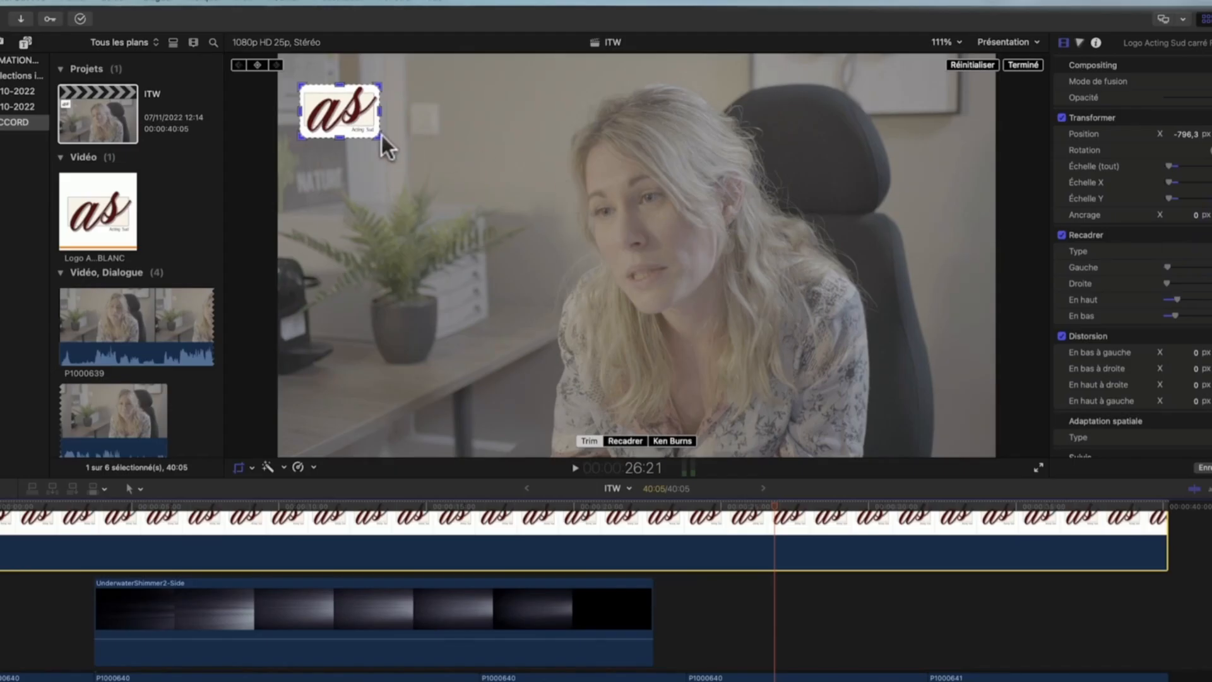
{"action": "left_click_drag", "start_coordinate": [385, 137], "coordinate": [383, 109]}
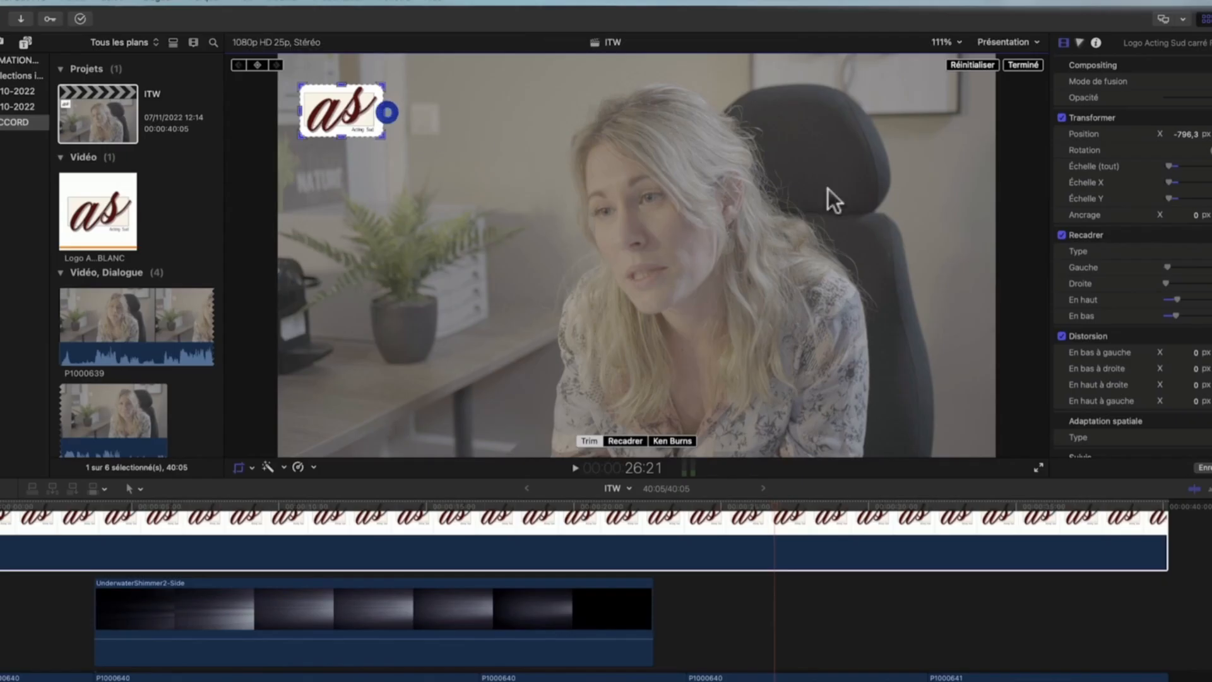
{"action": "key", "text": "Return"}
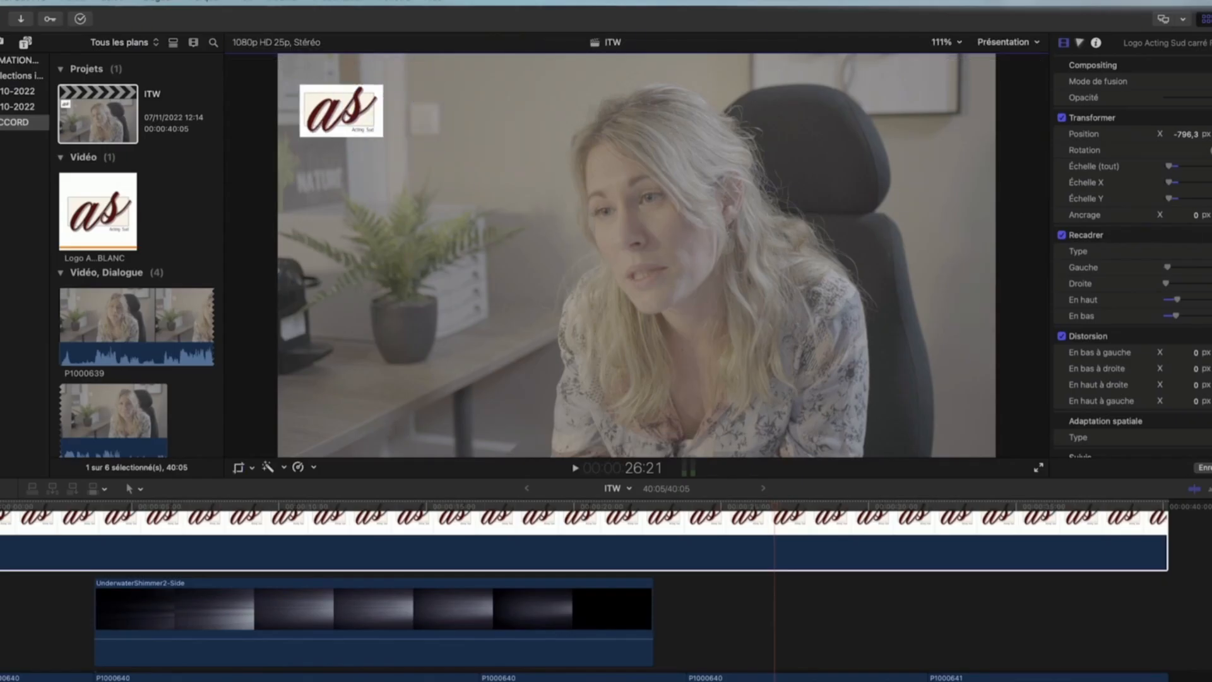
Distort the logo by pulling its two right-hand corners in several directions, and reset the distortion.
{"action": "key", "text": "shift+c"}
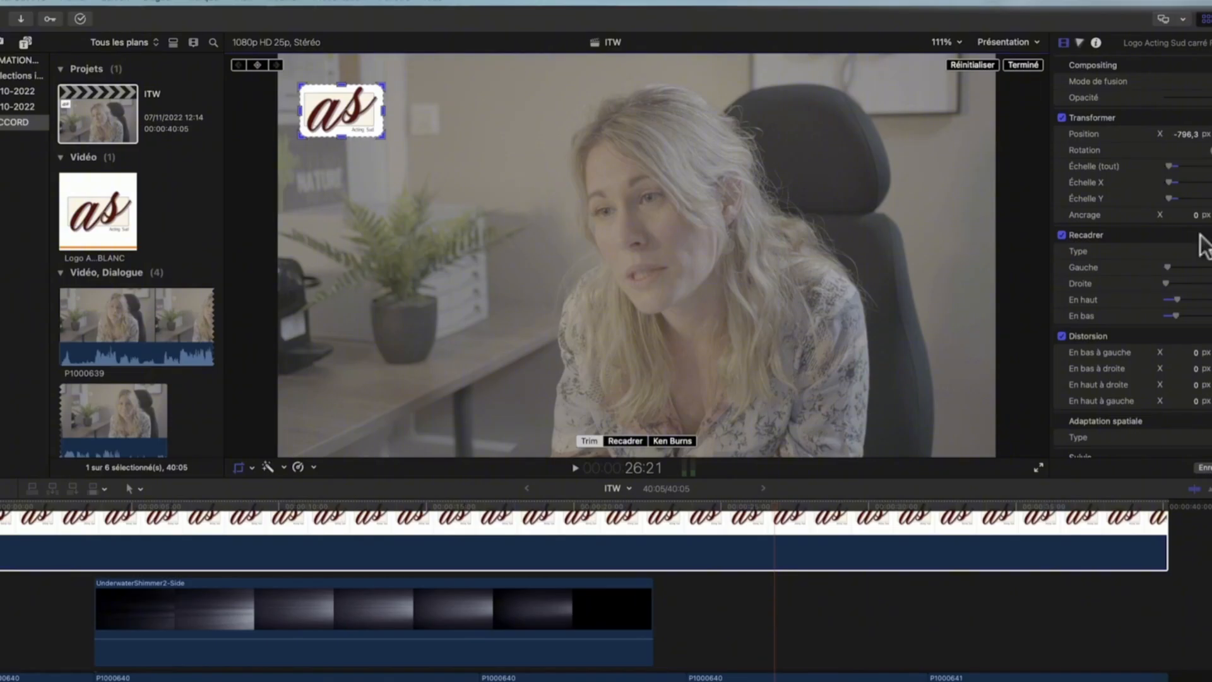
{"action": "scroll", "coordinate": [1132, 256], "scroll_direction": "down", "scroll_amount": 2}
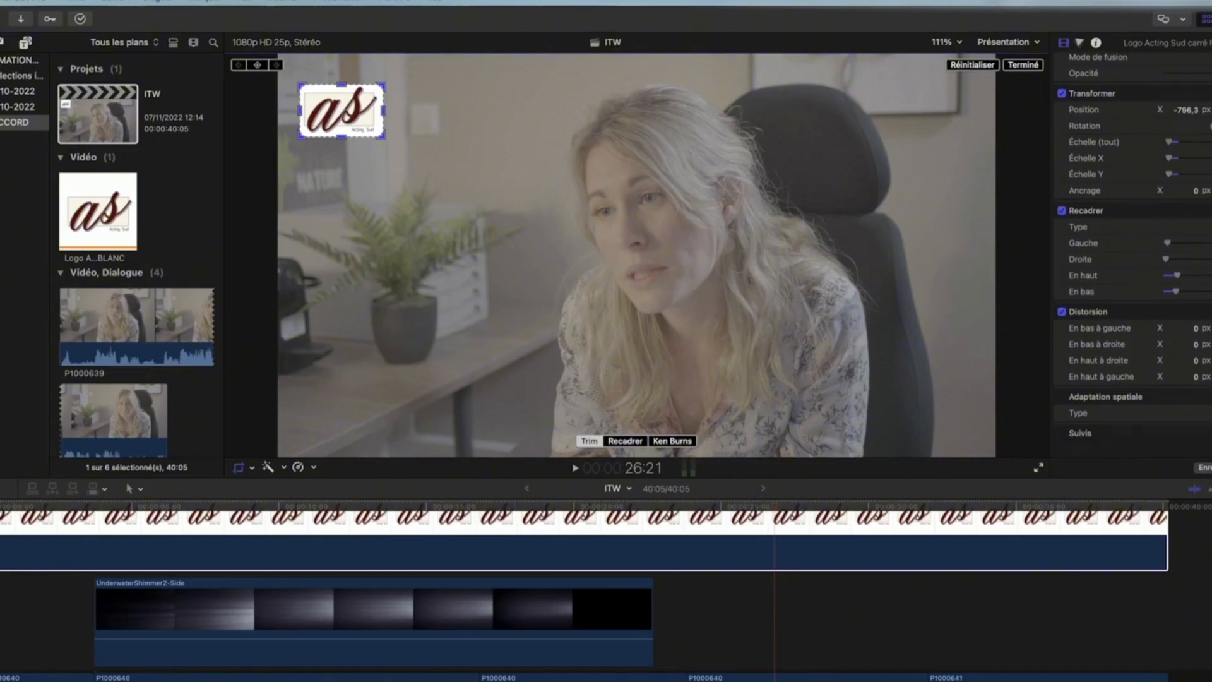
{"action": "key", "text": "shift+t"}
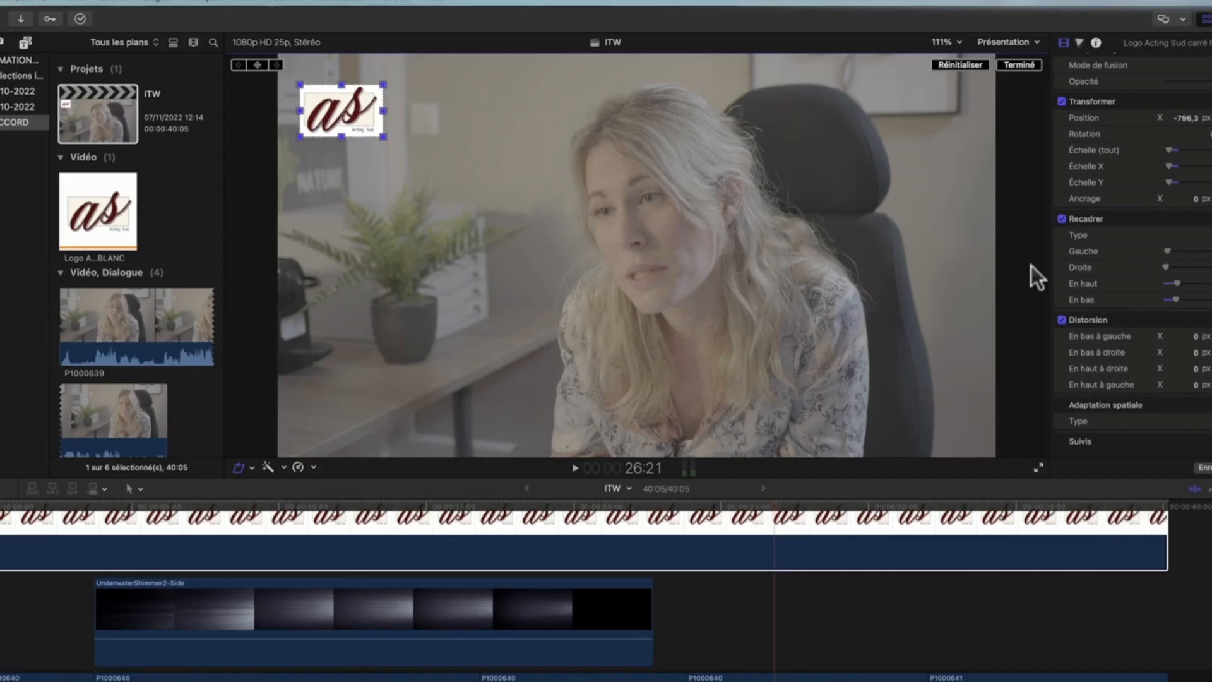
{"action": "left_click_drag", "start_coordinate": [384, 136], "coordinate": [406, 203]}
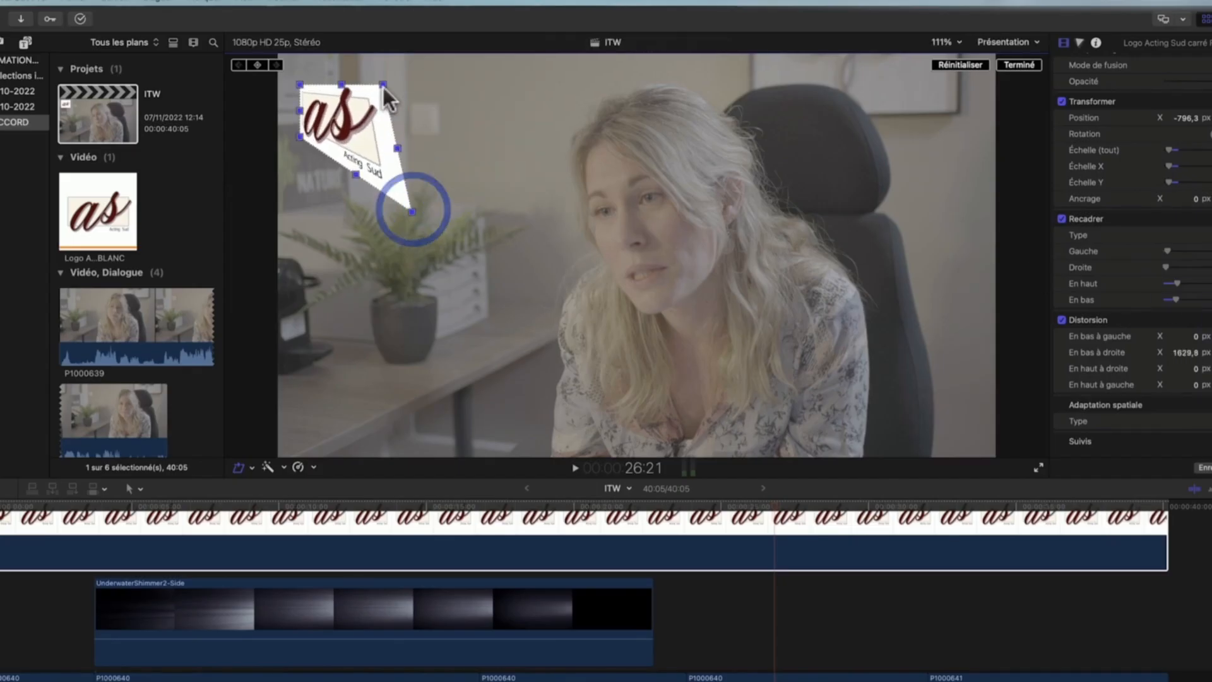
{"action": "left_click_drag", "start_coordinate": [384, 87], "coordinate": [376, 111]}
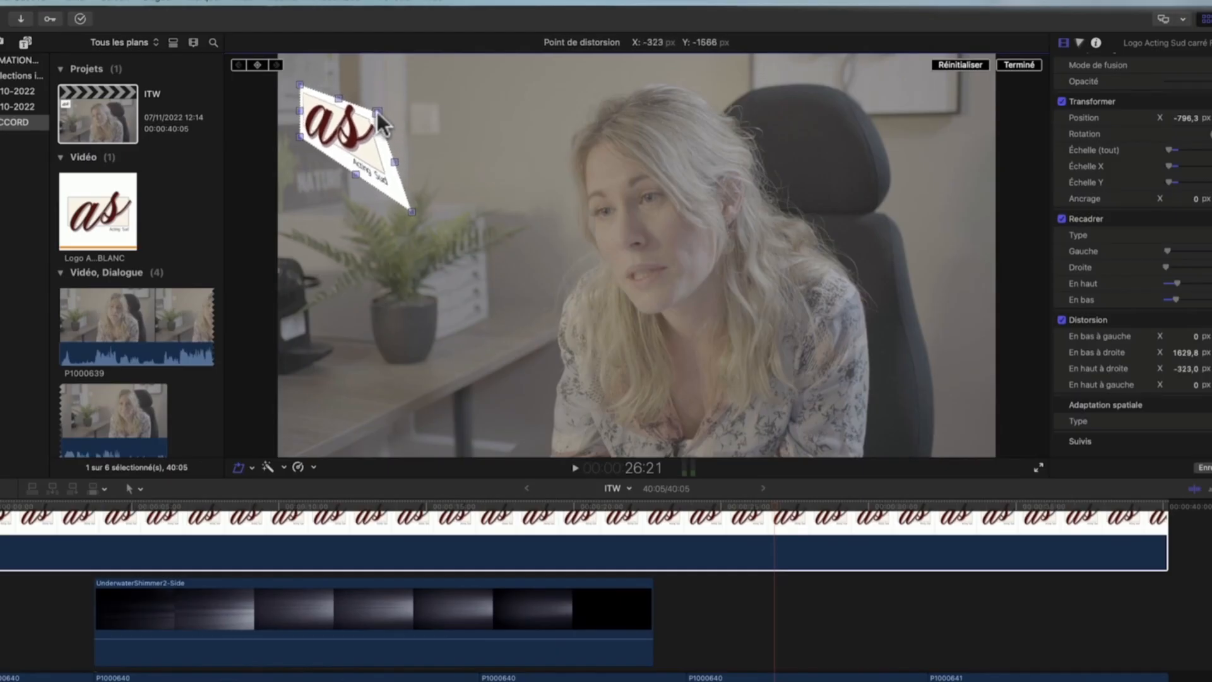
{"action": "mouse_move", "coordinate": [405, 203]}
{"action": "left_mouse_down"}
{"action": "mouse_move", "coordinate": [381, 168]}
{"action": "mouse_move", "coordinate": [428, 198]}
{"action": "left_mouse_up"}
{"action": "left_click_drag", "start_coordinate": [377, 112], "coordinate": [389, 86]}
{"action": "left_click_drag", "start_coordinate": [427, 197], "coordinate": [388, 146]}
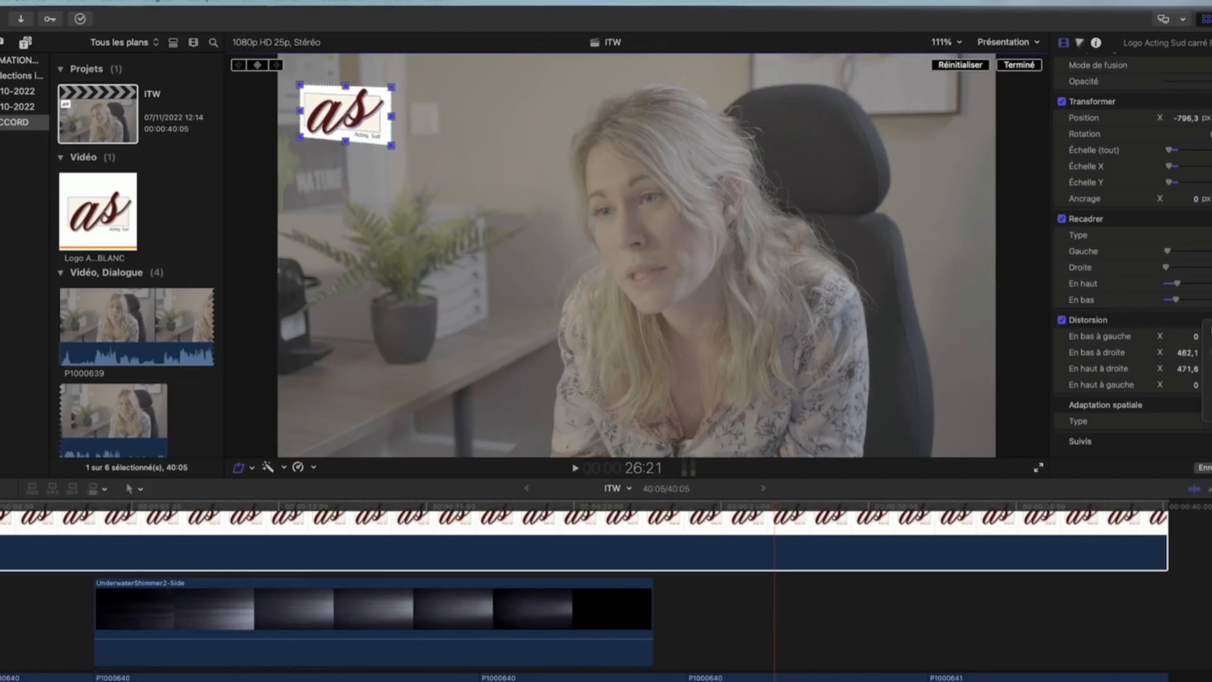
{"action": "left_click", "coordinate": [1208, 331]}
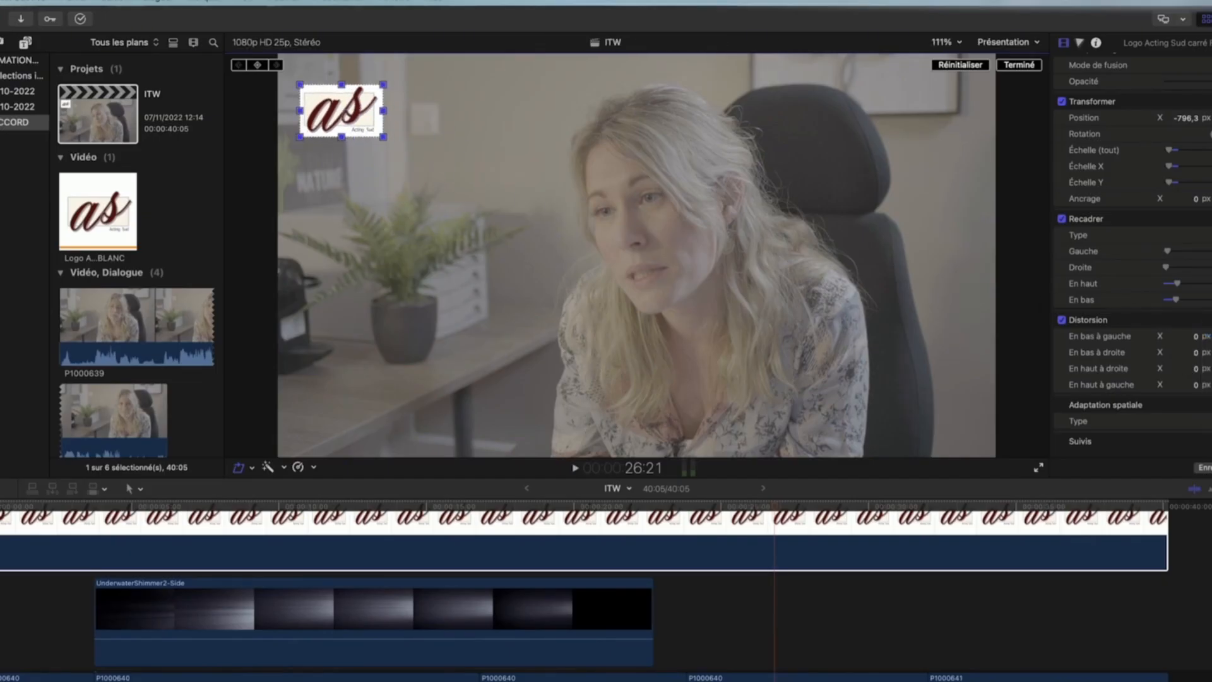
{"action": "key", "text": "Escape"}
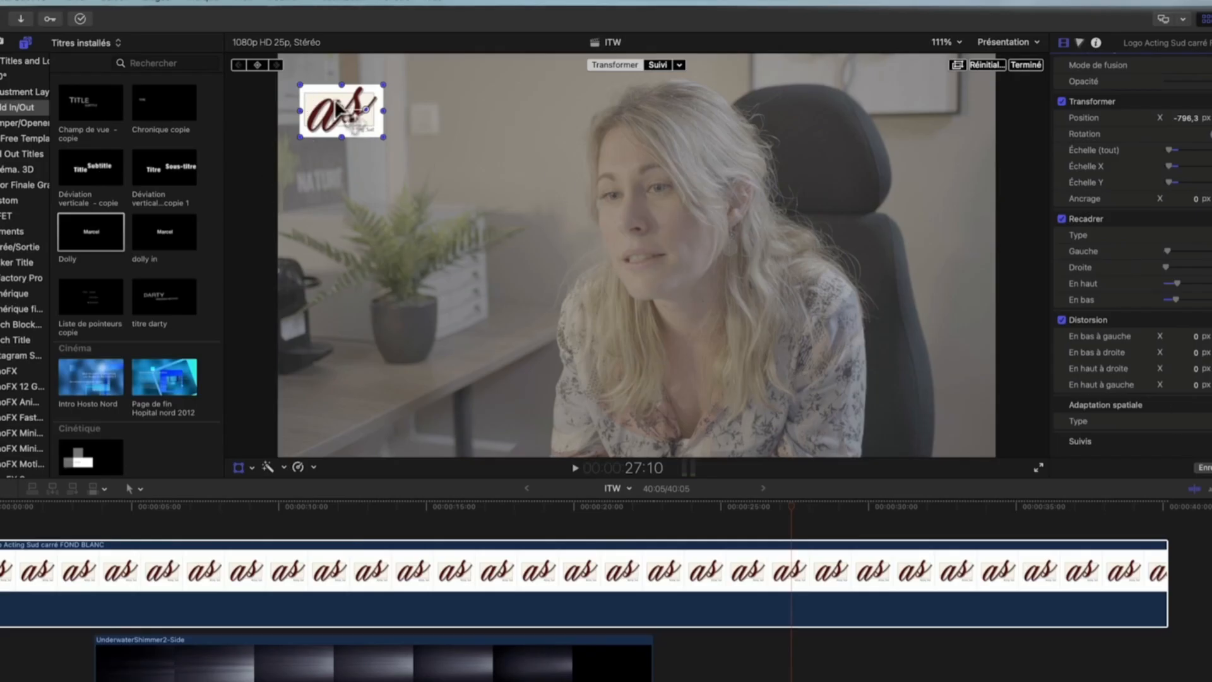
Enable stabilisation on the P1000640 interview clip under the playhead, and switch it off again.
{"action": "scroll", "coordinate": [645, 600], "scroll_direction": "down", "scroll_amount": 1}
{"action": "scroll", "coordinate": [783, 600], "scroll_direction": "down", "scroll_amount": 5}
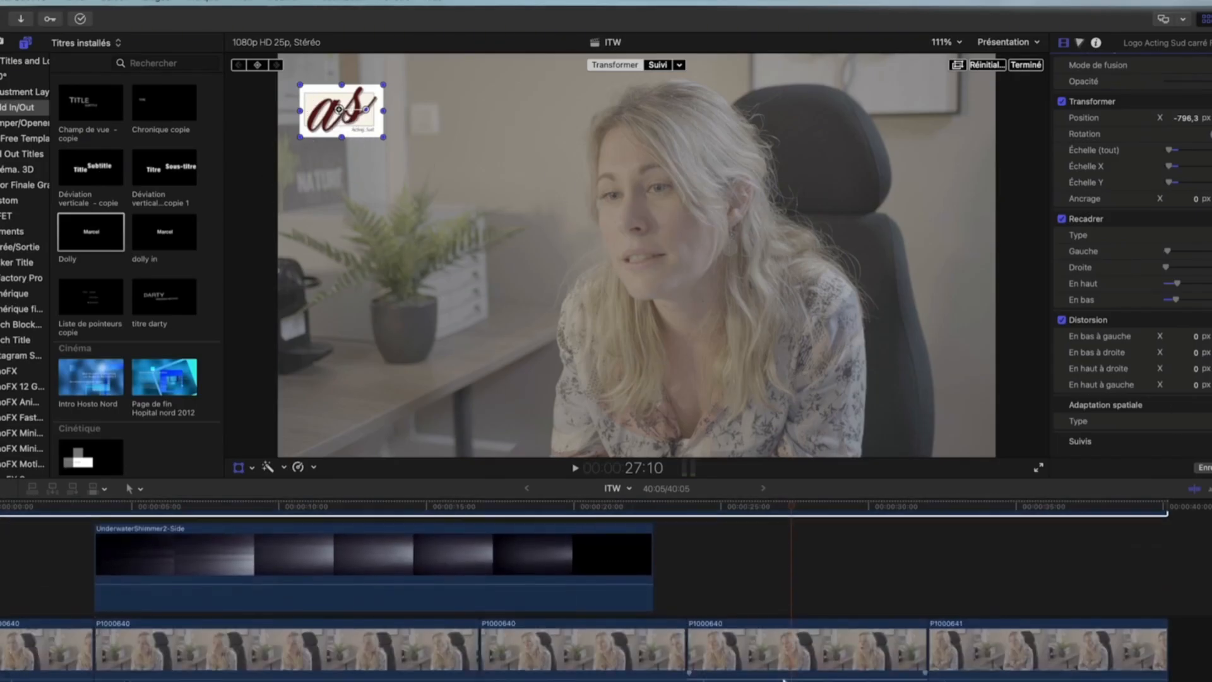
{"action": "left_click", "coordinate": [781, 666]}
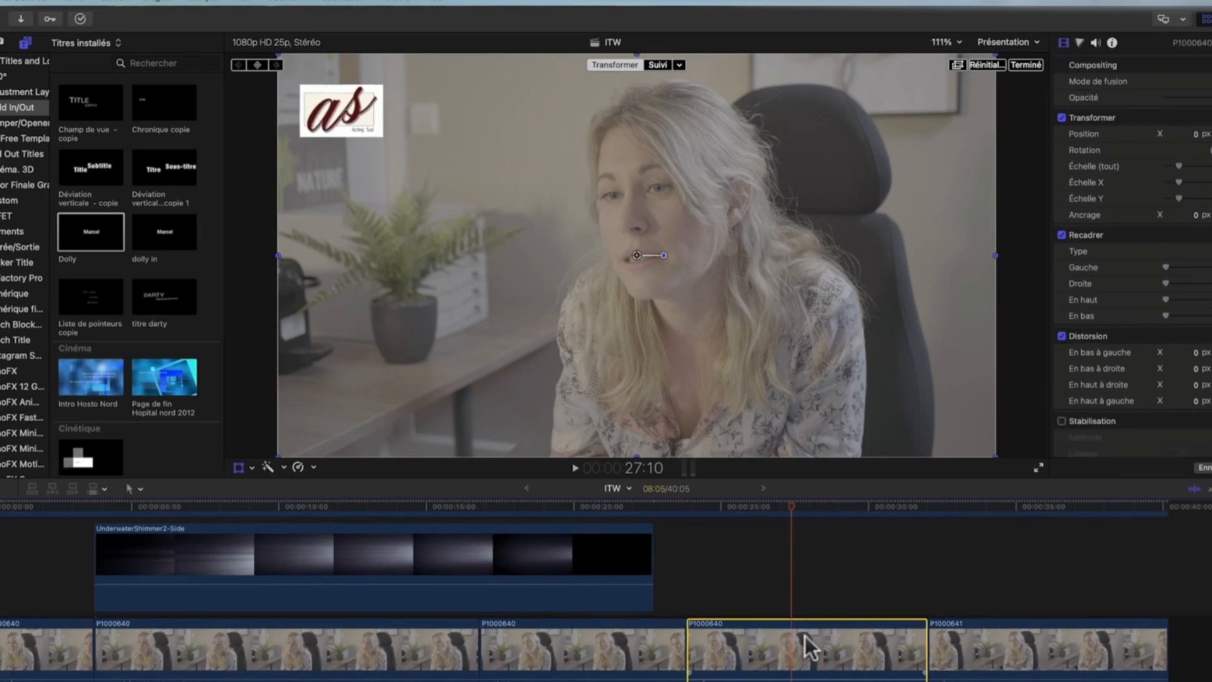
{"action": "scroll", "coordinate": [1169, 339], "scroll_direction": "down", "scroll_amount": 5}
{"action": "scroll", "coordinate": [1169, 339], "scroll_direction": "down", "scroll_amount": 2}
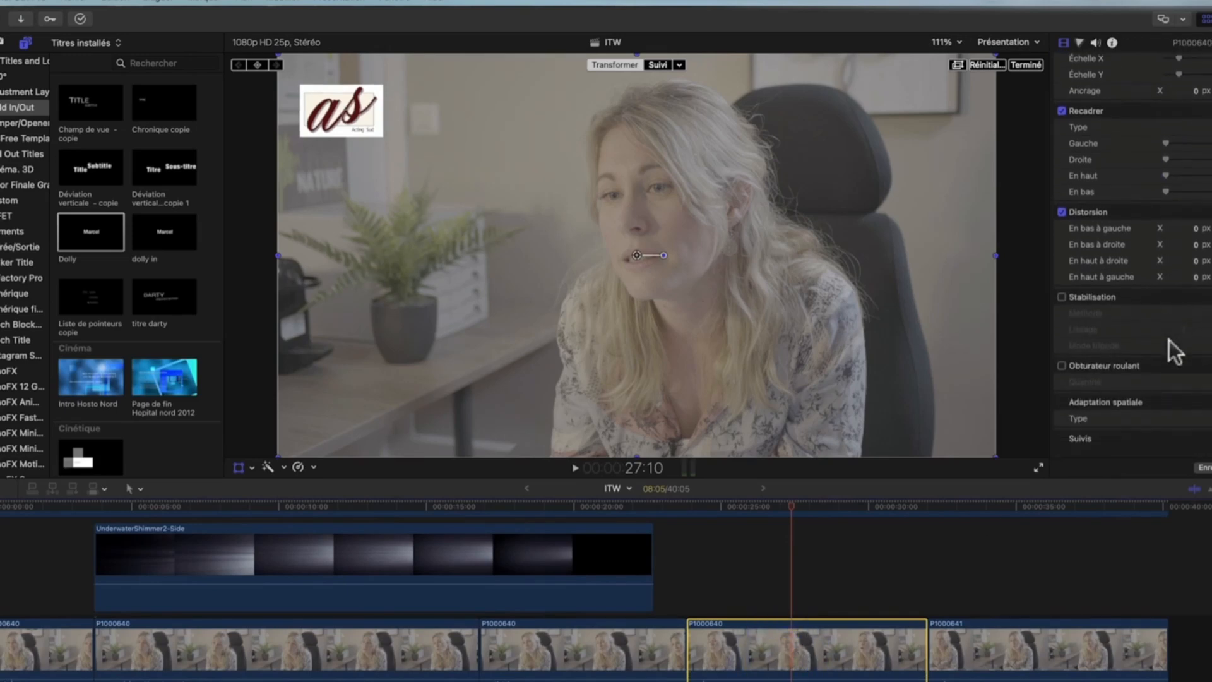
{"action": "left_click", "coordinate": [1062, 300]}
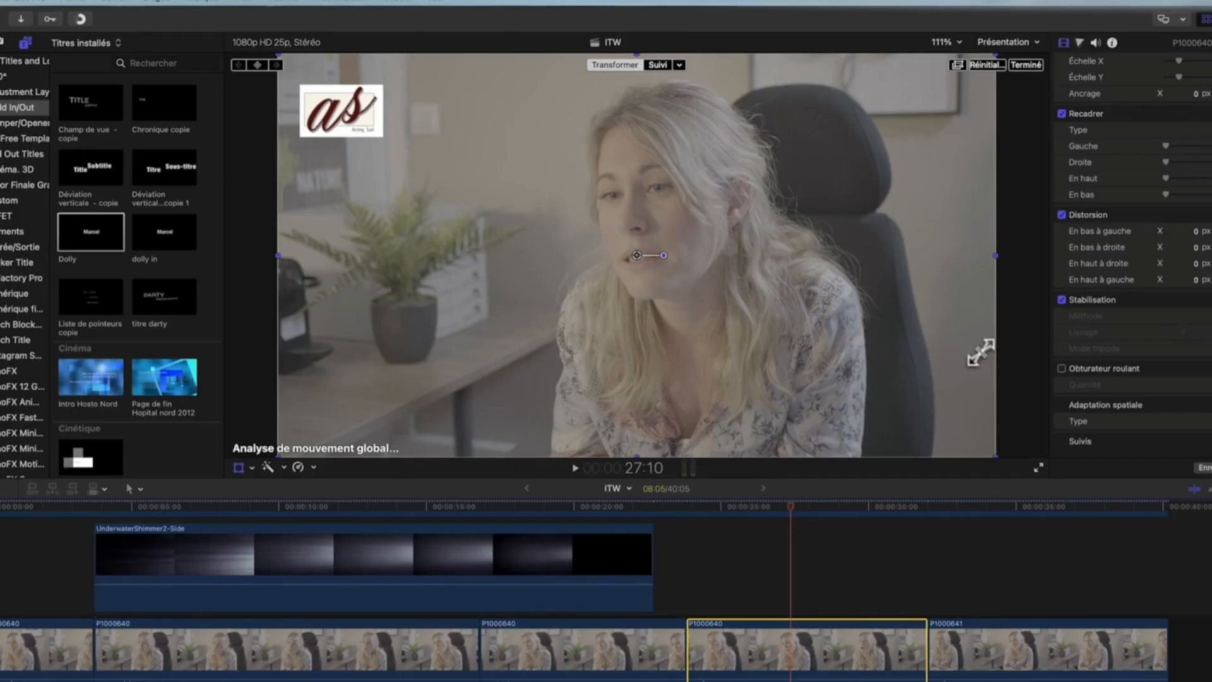
{"action": "left_click", "coordinate": [1062, 300]}
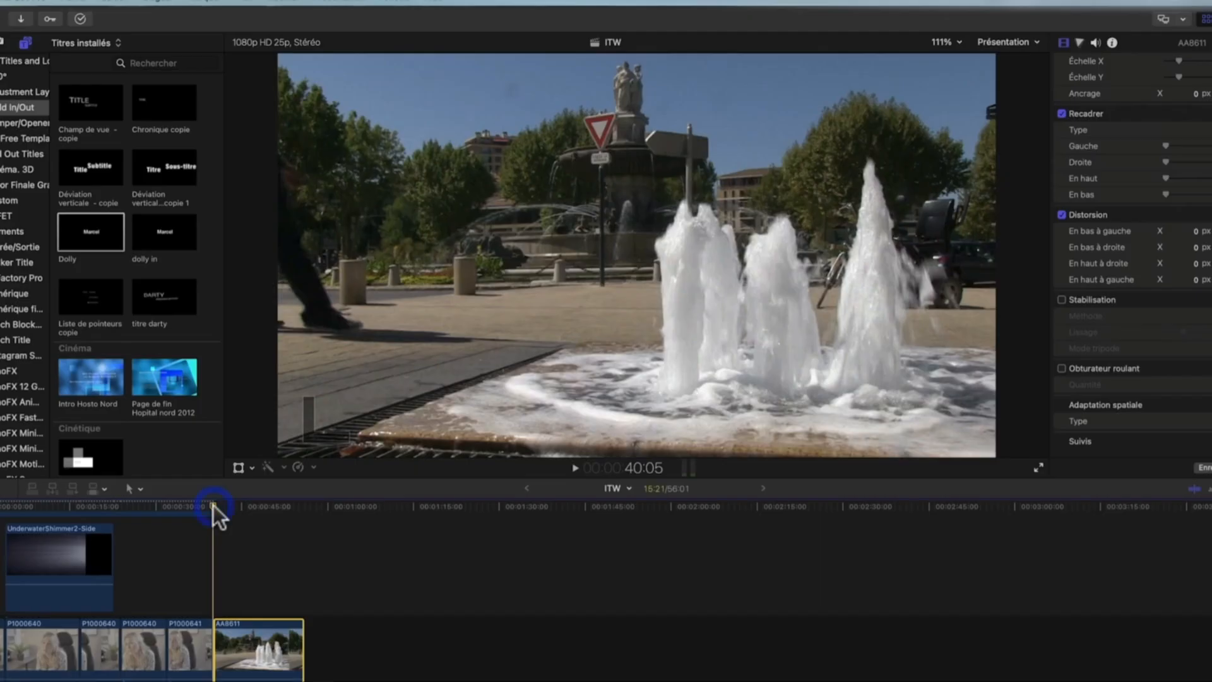
Play the AA8611 fountain clip from its start to examine the camera shake.
{"action": "key", "text": "space"}
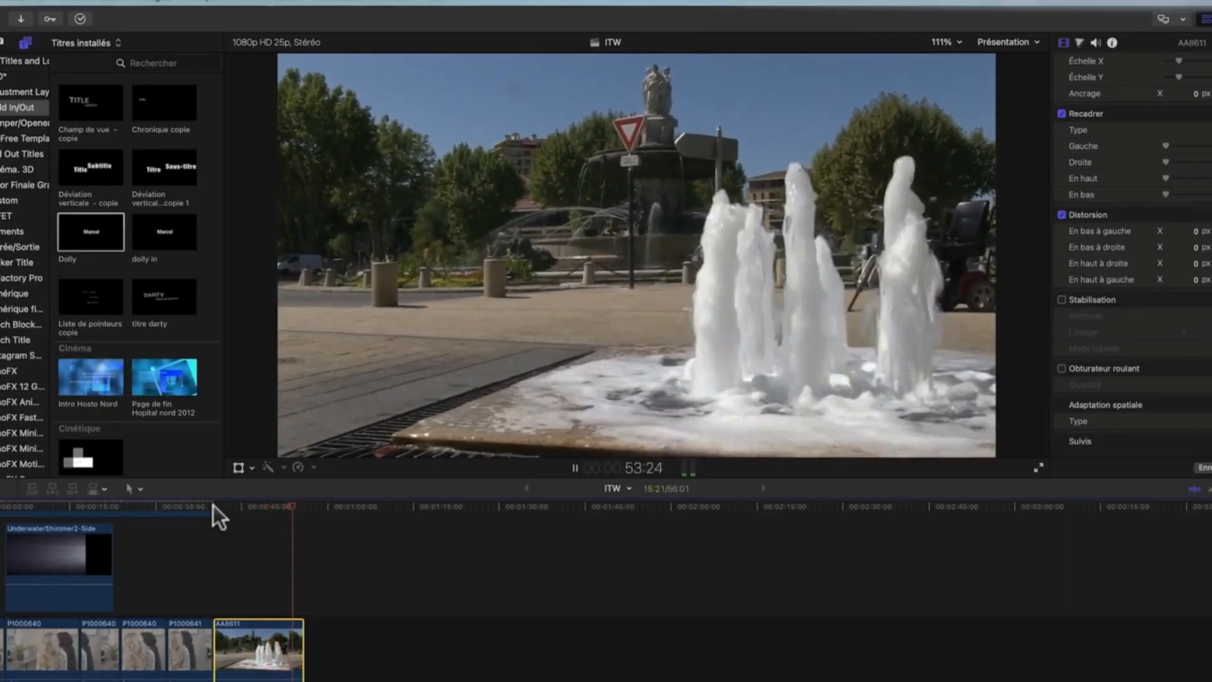
{"action": "key", "text": "space"}
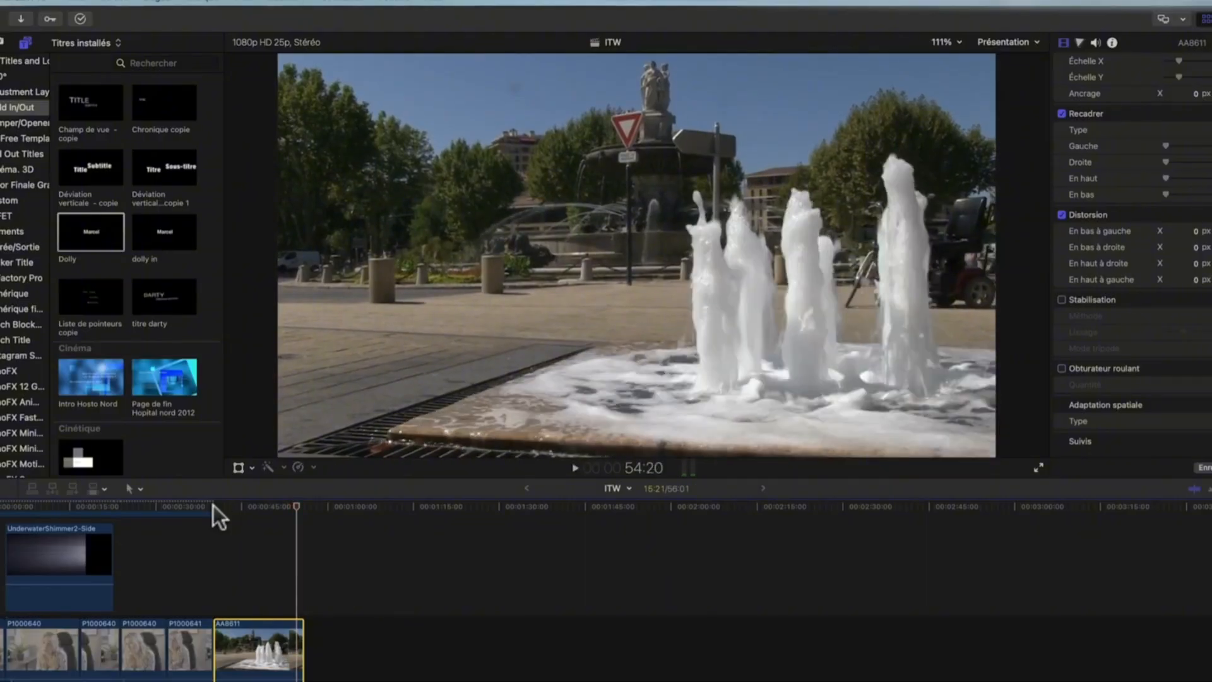
Enable stabilisation on the AA8611 fountain clip and play the stabilised result from its start.
{"action": "left_click", "coordinate": [1063, 300]}
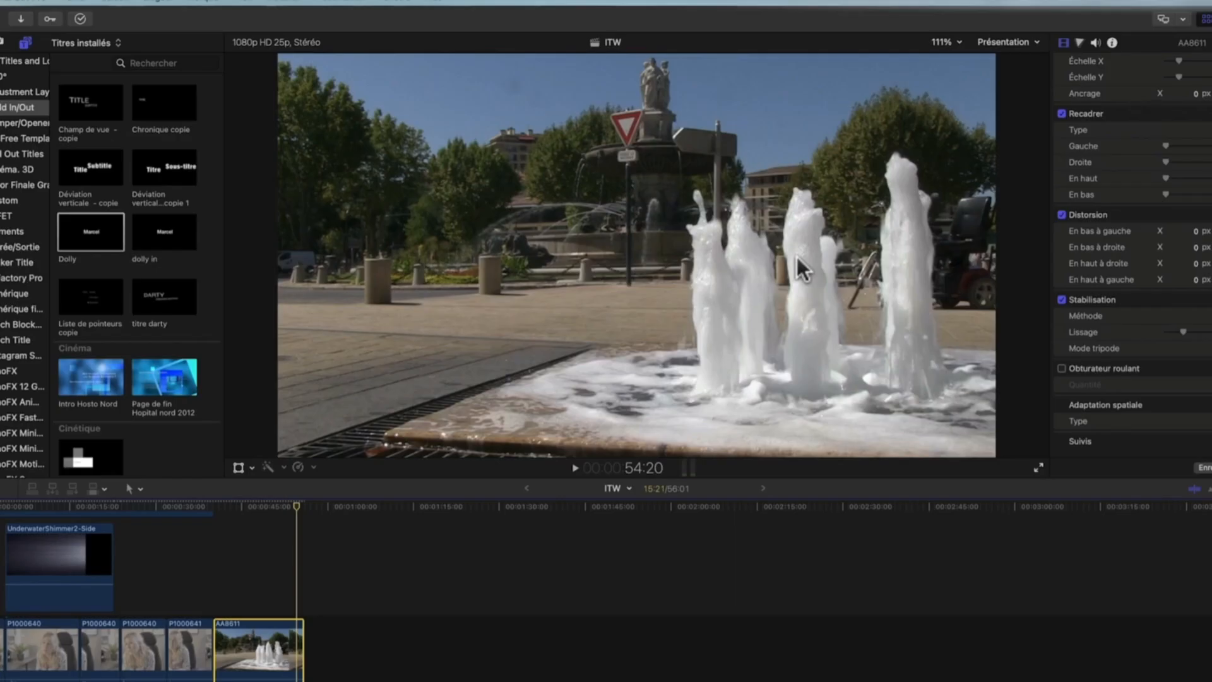
{"action": "left_click", "coordinate": [218, 506]}
{"action": "key", "text": "space"}
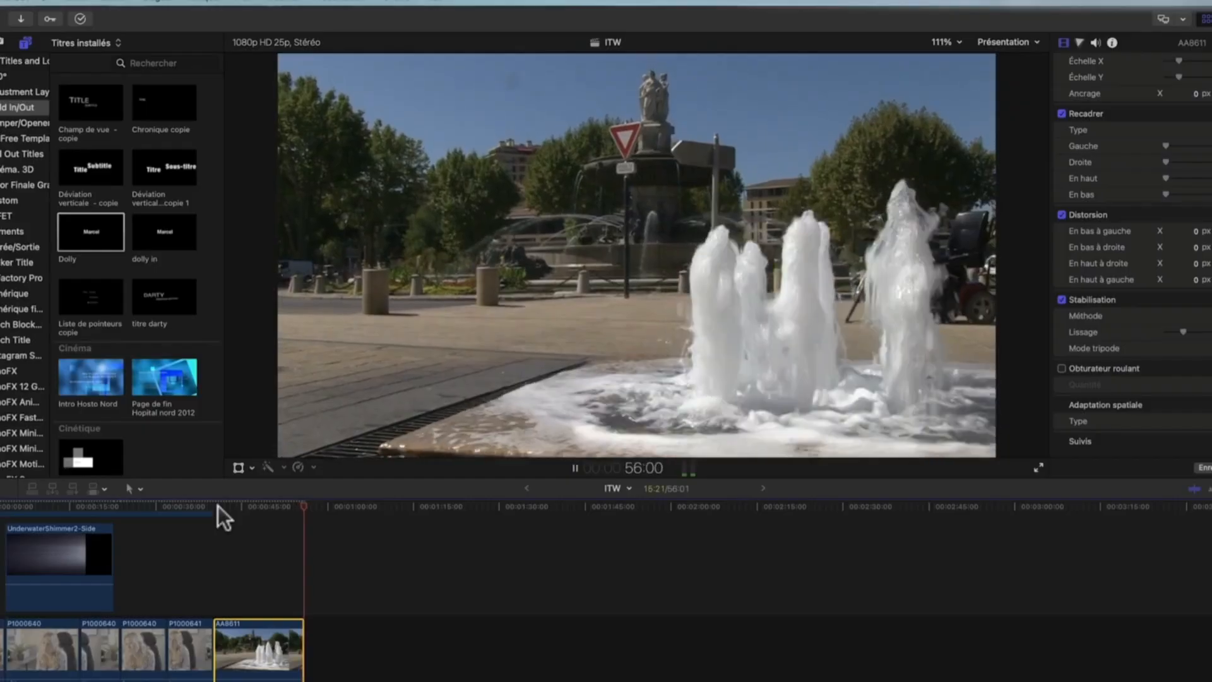
Increase the stabilisation smoothing of the AA8611 clip and replay the clip from near its start.
{"action": "scroll", "coordinate": [218, 505], "scroll_direction": "right", "scroll_amount": 4}
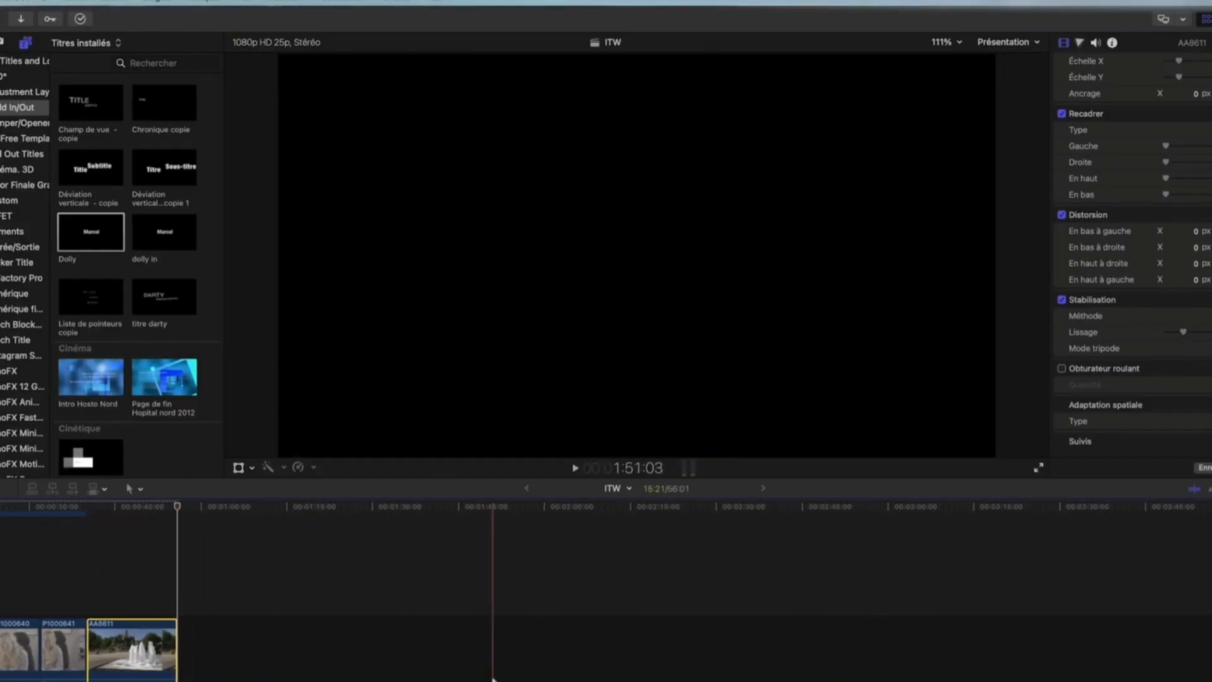
{"action": "scroll", "coordinate": [351, 582], "scroll_direction": "left", "scroll_amount": 4}
{"action": "scroll", "coordinate": [351, 582], "scroll_direction": "down", "scroll_amount": 2}
{"action": "left_click", "coordinate": [247, 508]}
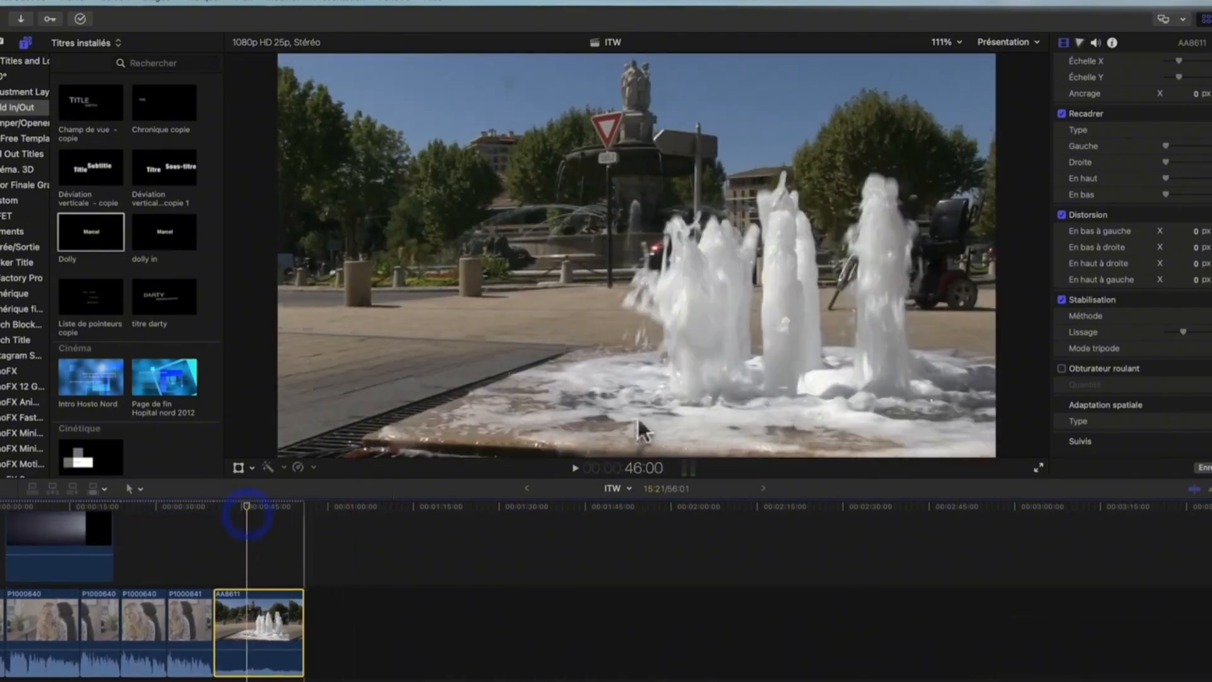
{"action": "mouse_move", "coordinate": [1184, 332]}
{"action": "left_mouse_down"}
{"action": "mouse_move", "coordinate": [1211, 329]}
{"action": "mouse_move", "coordinate": [1186, 330]}
{"action": "left_mouse_up"}
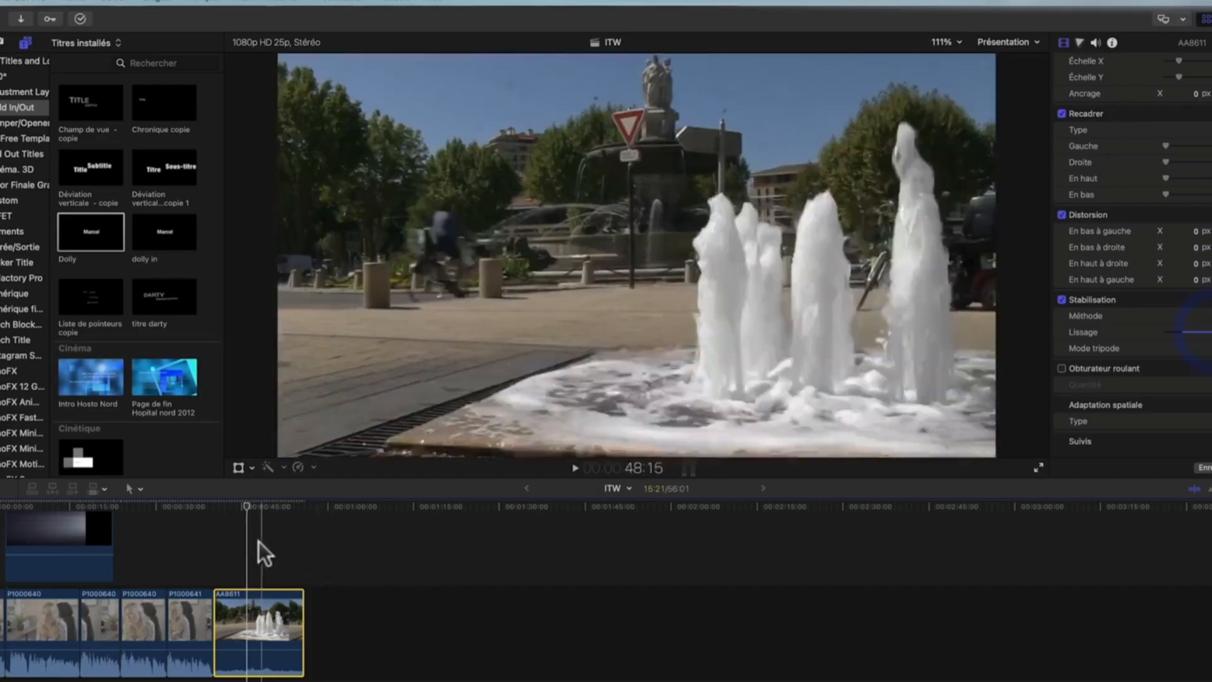
{"action": "left_click", "coordinate": [221, 511]}
{"action": "key", "text": "space"}
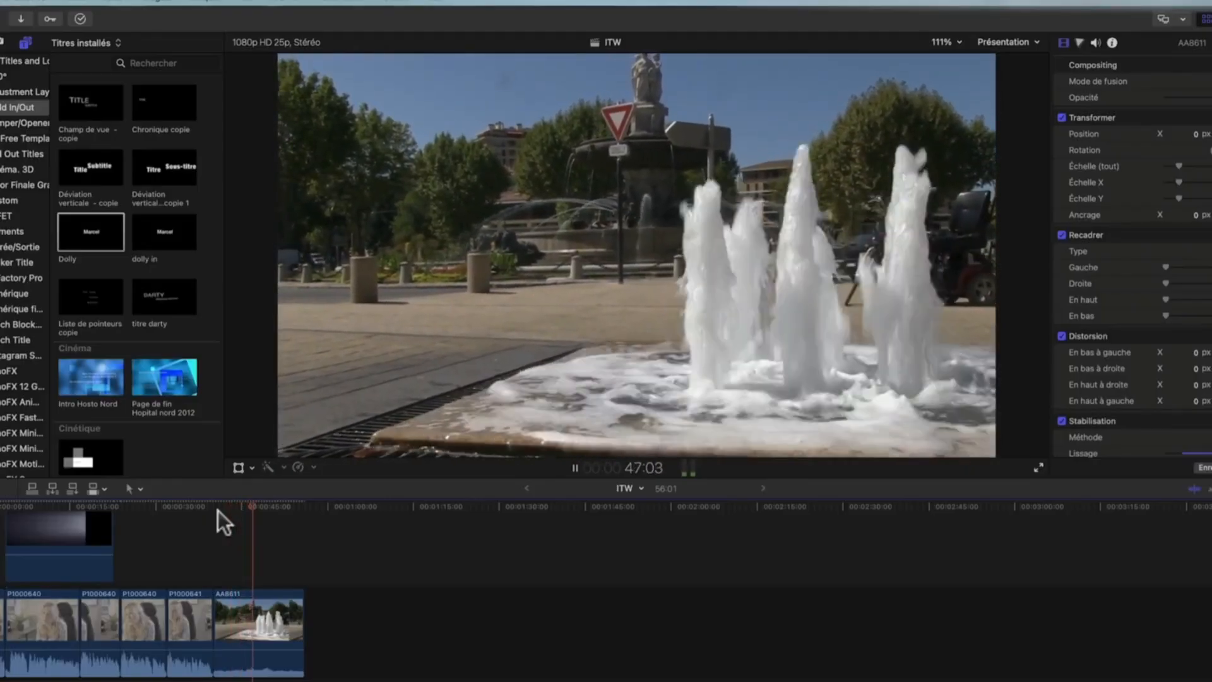
Try higher and lower stabilisation smoothing amounts on the AA8611 clip, and play it to compare the motion.
{"action": "key", "text": "End"}
{"action": "scroll", "coordinate": [1066, 342], "scroll_direction": "down", "scroll_amount": 5}
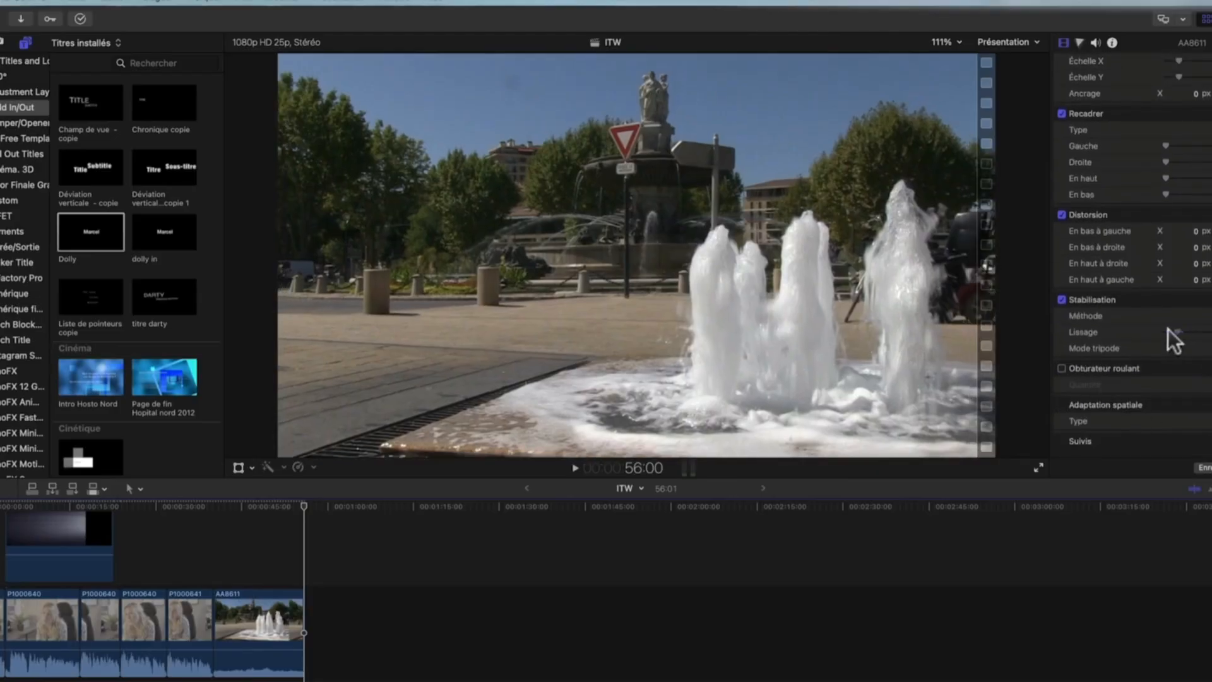
{"action": "mouse_move", "coordinate": [1186, 329]}
{"action": "left_mouse_down"}
{"action": "mouse_move", "coordinate": [1176, 330]}
{"action": "mouse_move", "coordinate": [1191, 330]}
{"action": "left_mouse_up"}
{"action": "left_click", "coordinate": [1209, 317]}
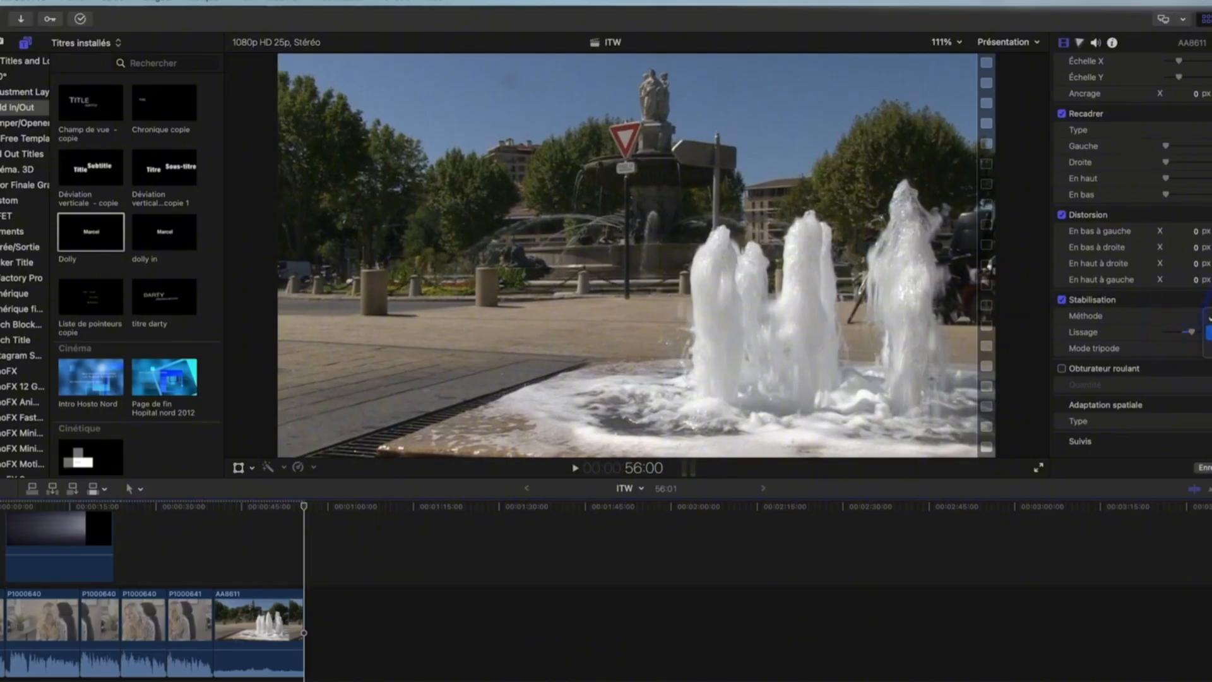
{"action": "left_click", "coordinate": [1209, 349]}
{"action": "mouse_move", "coordinate": [1192, 330]}
{"action": "left_mouse_down"}
{"action": "mouse_move", "coordinate": [1211, 330]}
{"action": "mouse_move", "coordinate": [1168, 331]}
{"action": "left_mouse_up"}
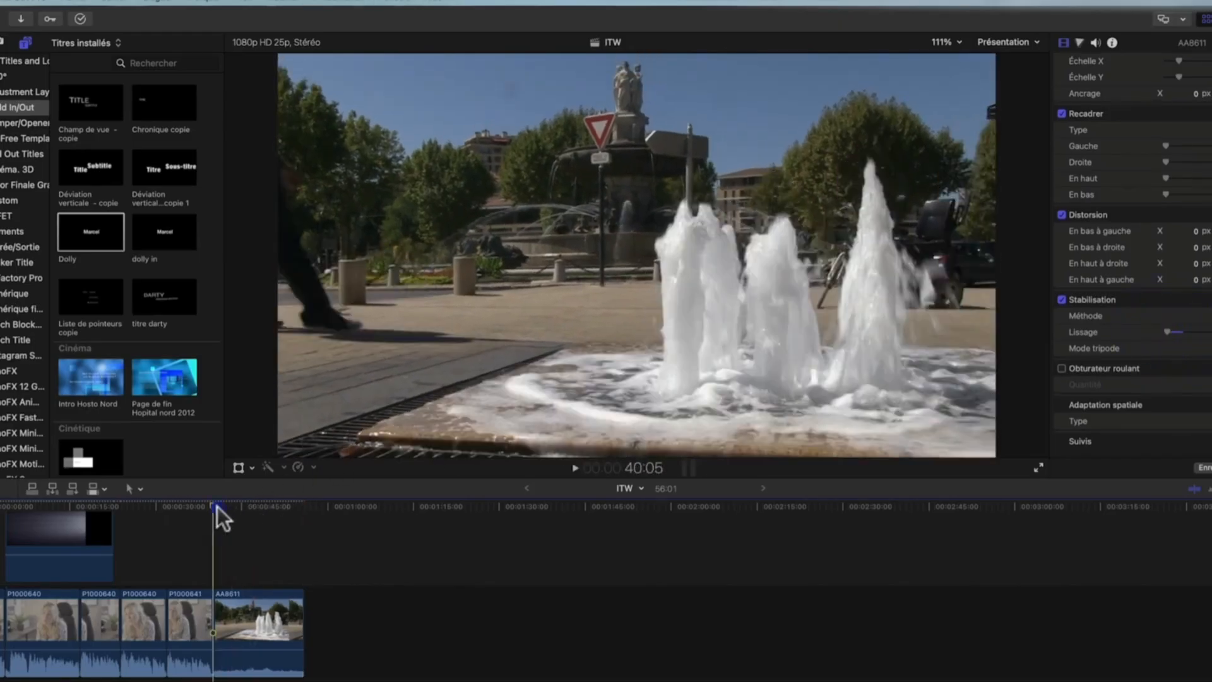
{"action": "key", "text": "space"}
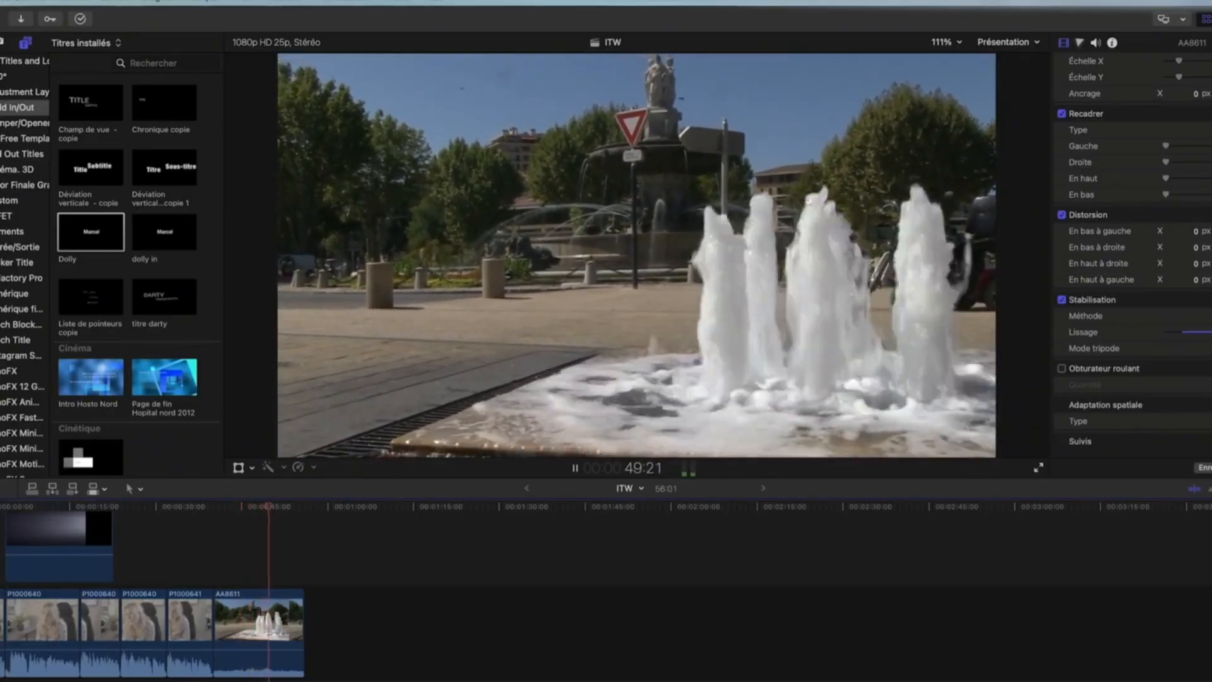
{"action": "key", "text": "space"}
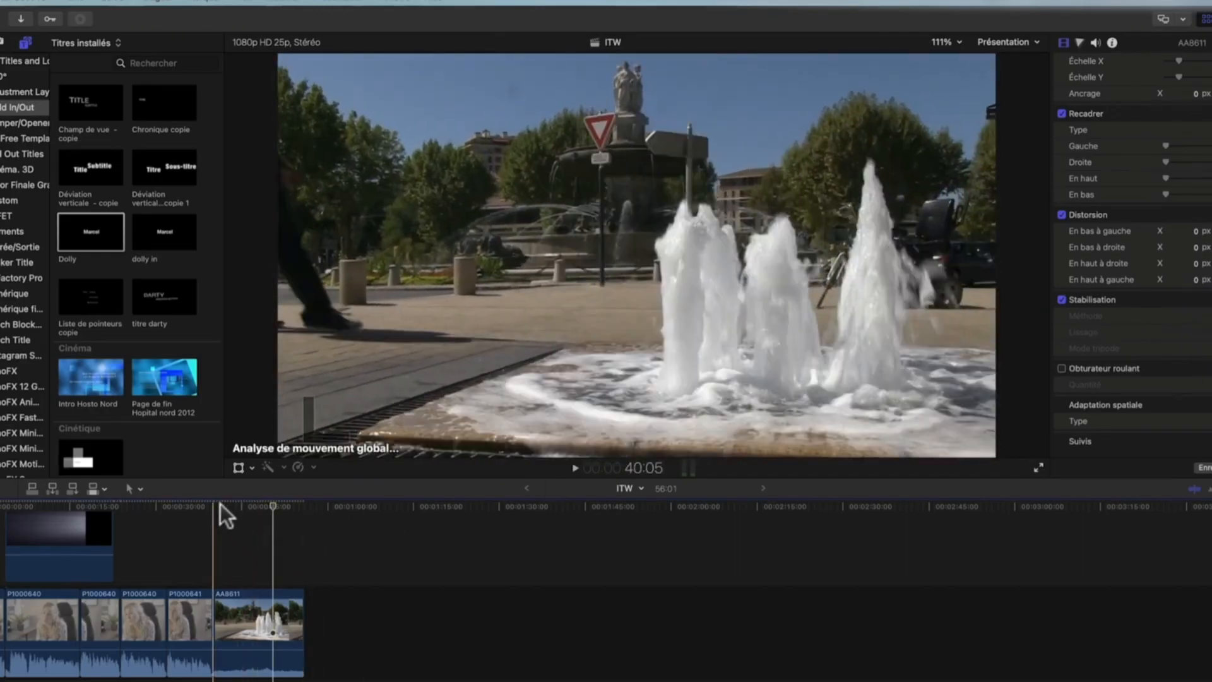
Check the background tasks for the stabilisation analysis, and play the AA8611 clip with separate position, rotation and scale smoothing.
{"action": "left_click", "coordinate": [221, 504]}
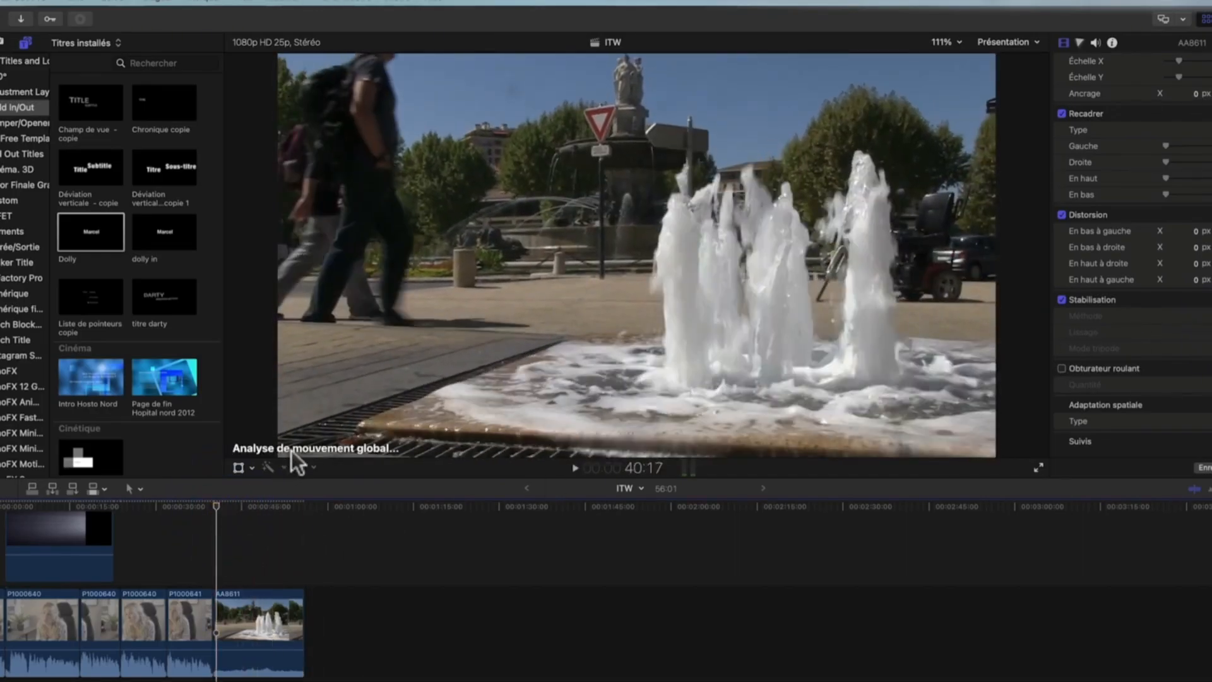
{"action": "left_click", "coordinate": [78, 18]}
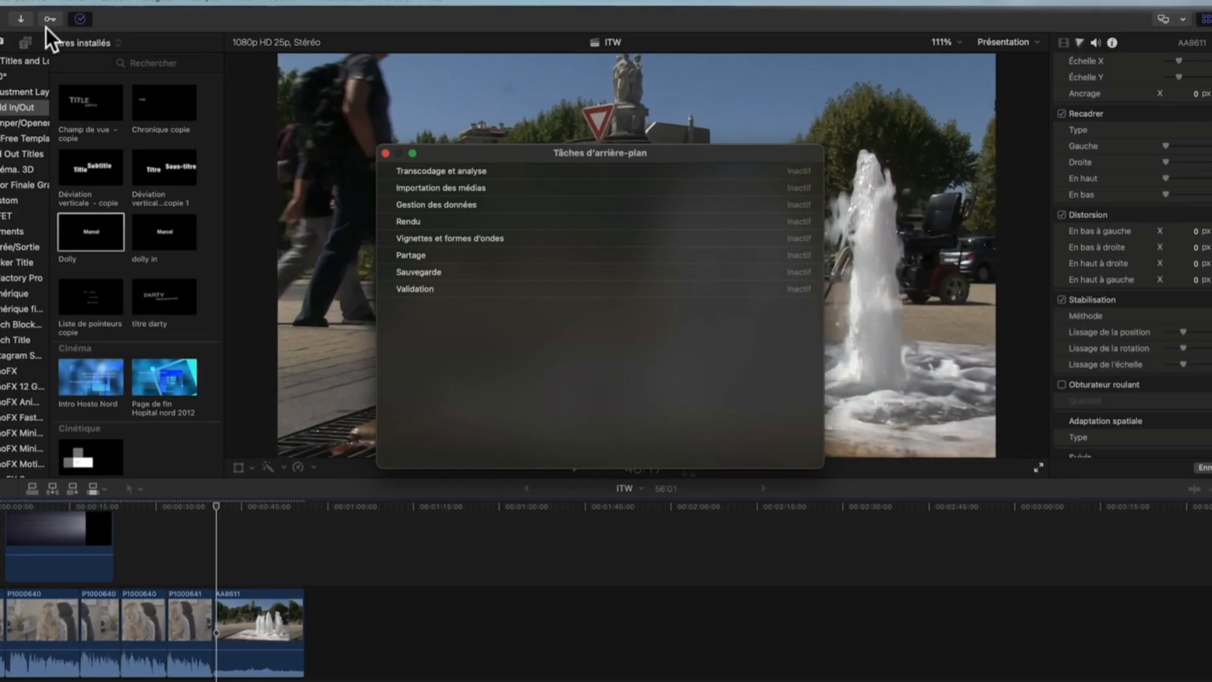
{"action": "left_click", "coordinate": [387, 153]}
{"action": "key", "text": "space"}
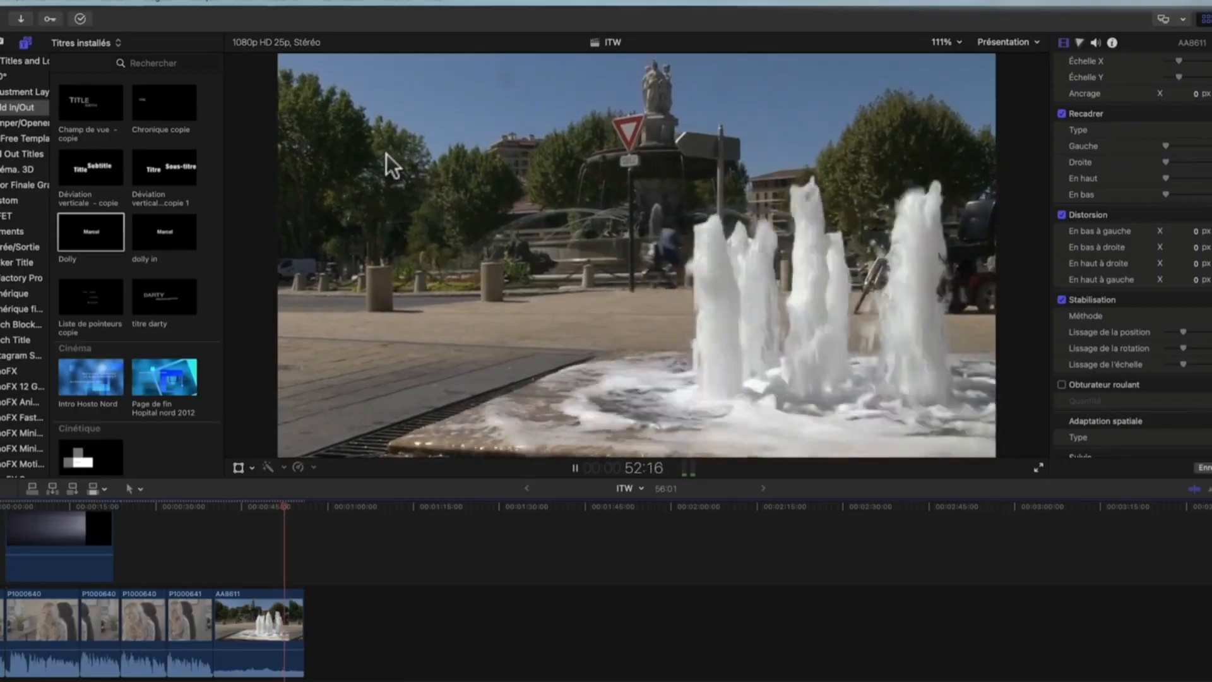
{"action": "key", "text": "space"}
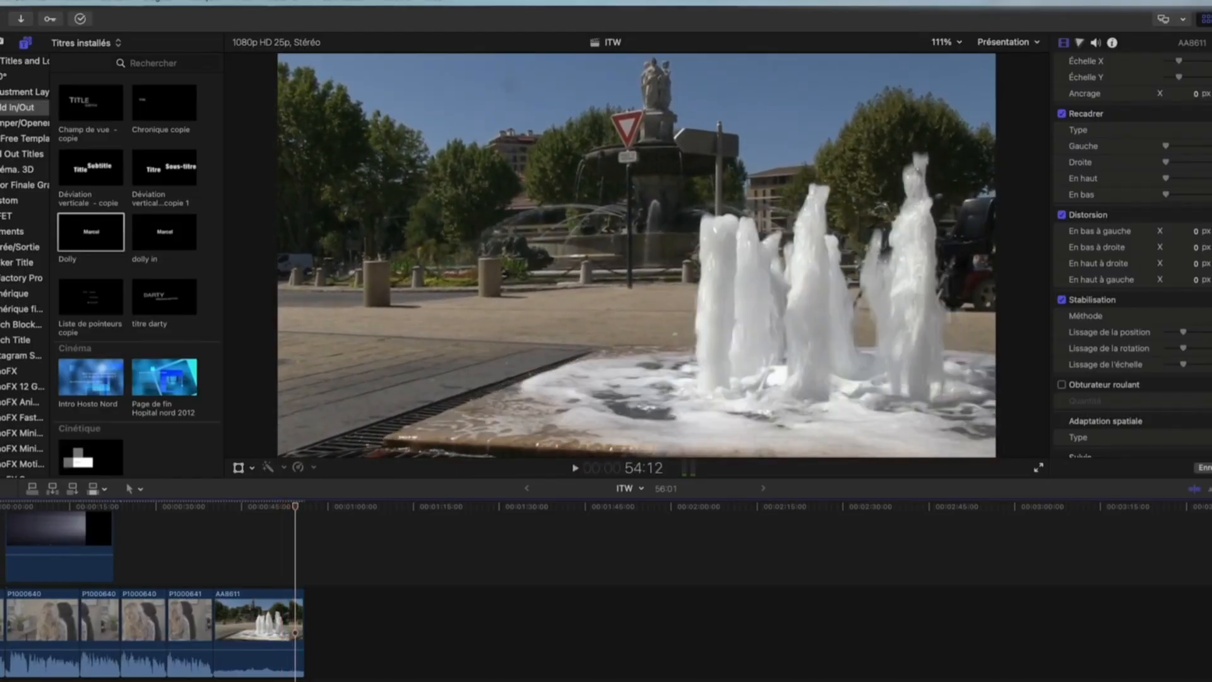
Return the AA8611 clip to the stabilisation method with a single smoothing amount and tripod mode, and enable rolling shutter correction.
{"action": "left_click", "coordinate": [1211, 315]}
{"action": "left_click", "coordinate": [1210, 288]}
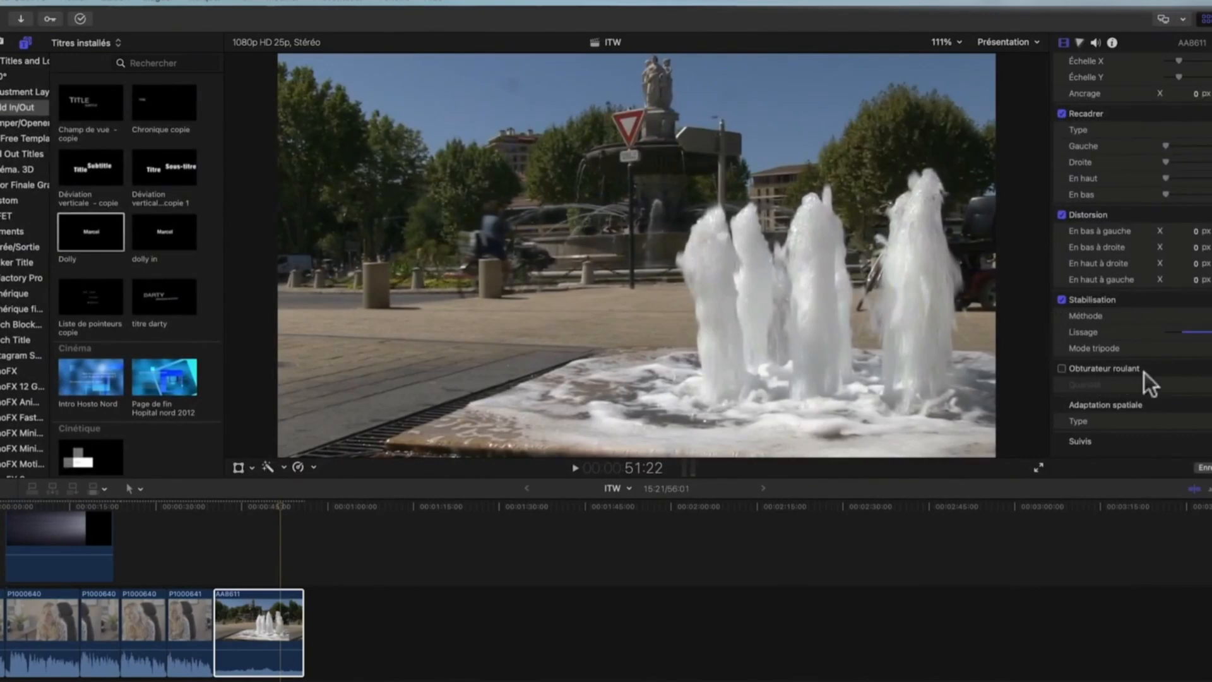
{"action": "left_click", "coordinate": [1062, 369]}
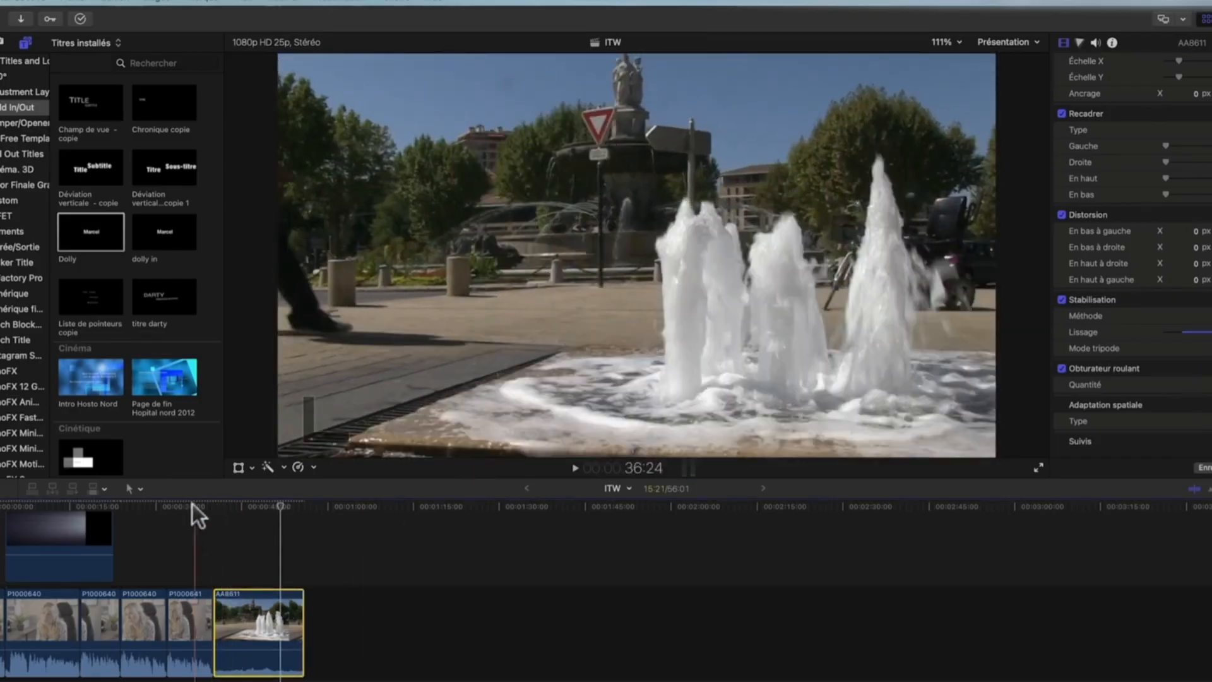
Select the P1000641 interview clip, try a spatial conform type that magnifies the picture, and switch back to the full-frame view.
{"action": "left_click", "coordinate": [190, 503]}
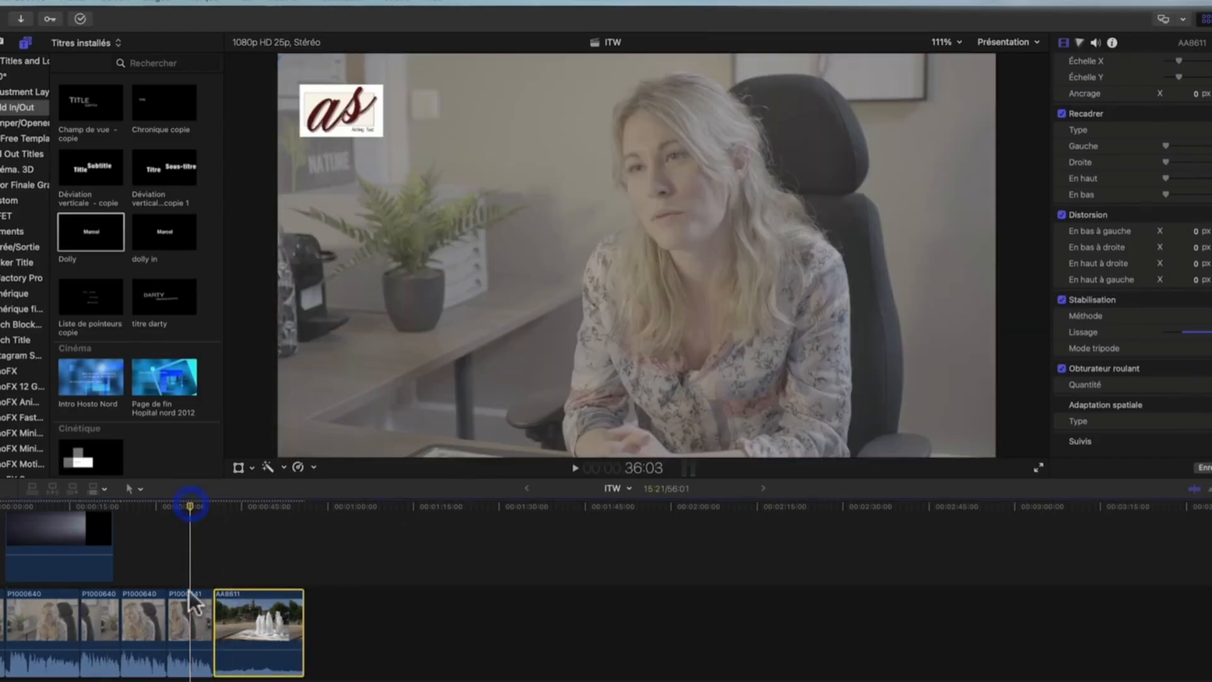
{"action": "left_click", "coordinate": [188, 594]}
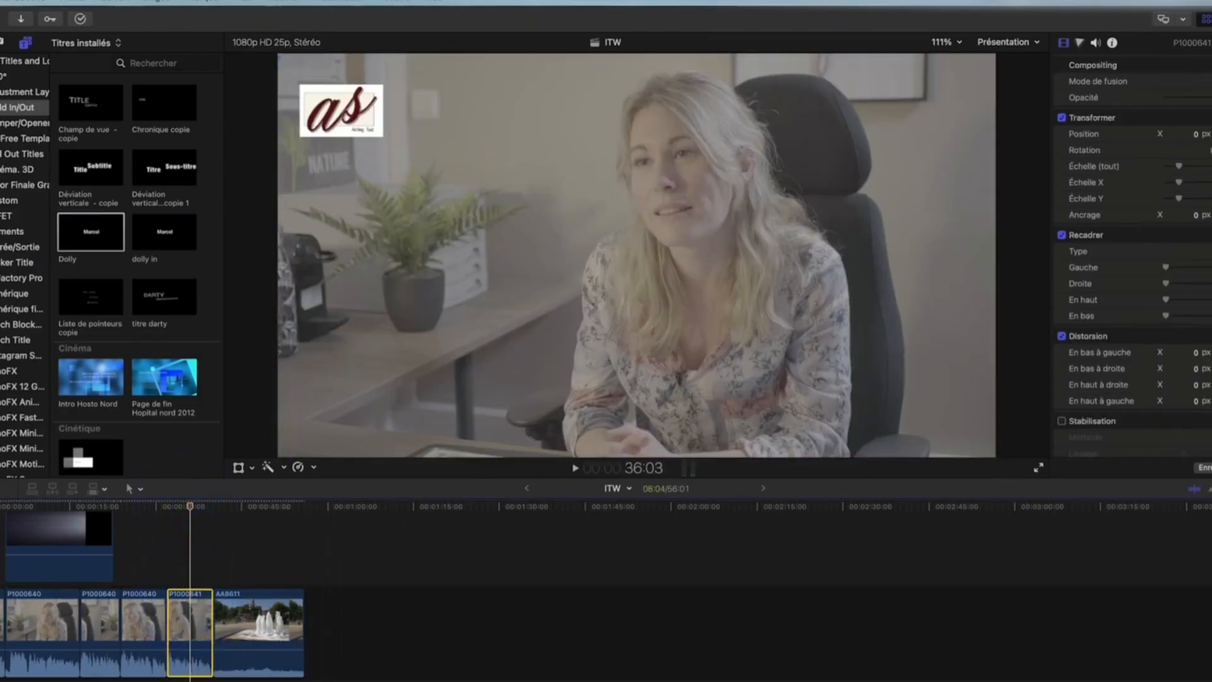
{"action": "scroll", "coordinate": [1136, 406], "scroll_direction": "down", "scroll_amount": 5}
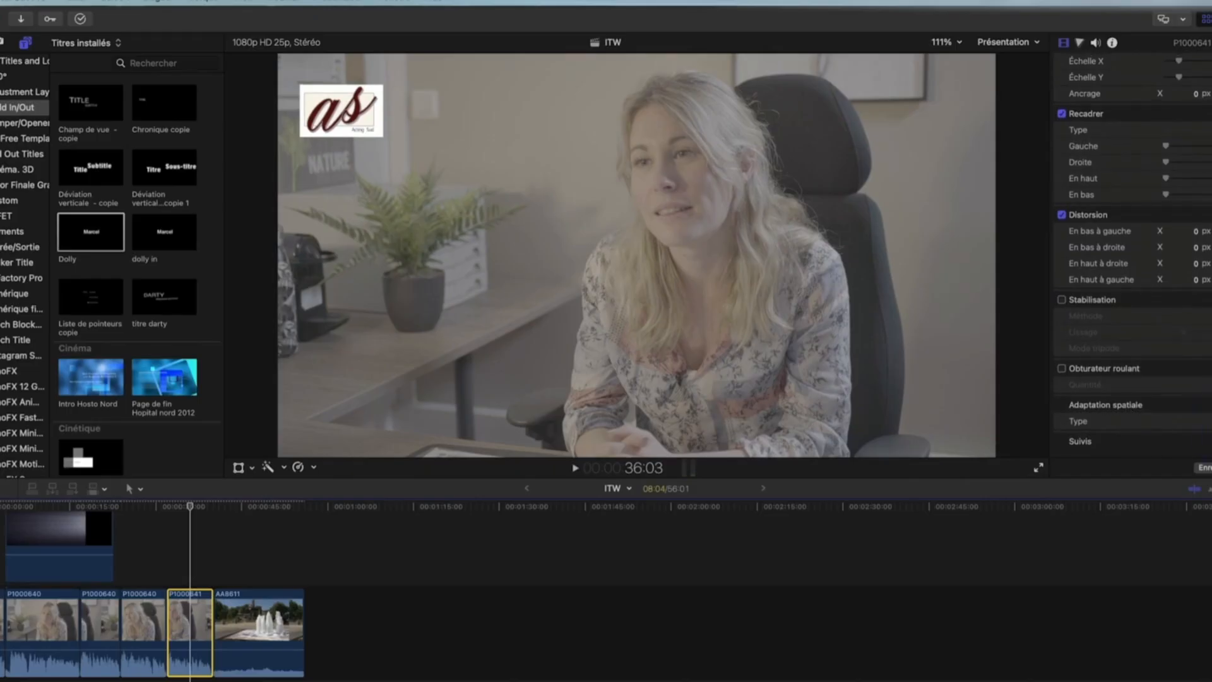
{"action": "left_click", "coordinate": [1207, 421]}
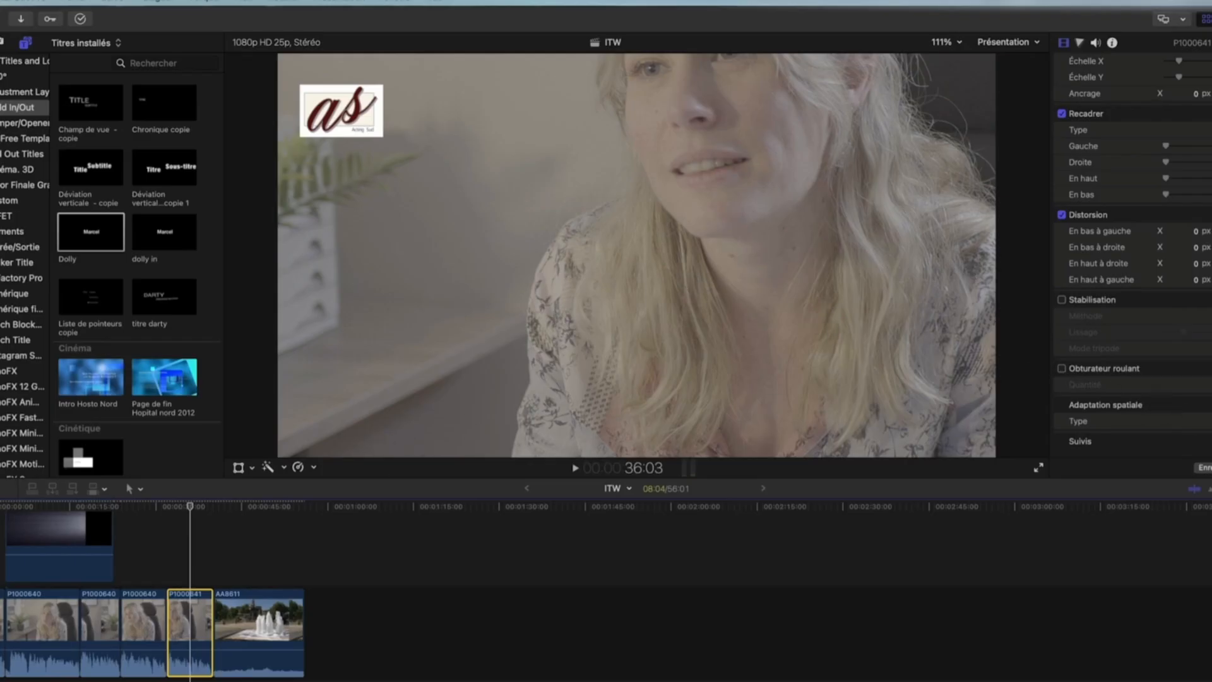
{"action": "left_click", "coordinate": [1211, 395]}
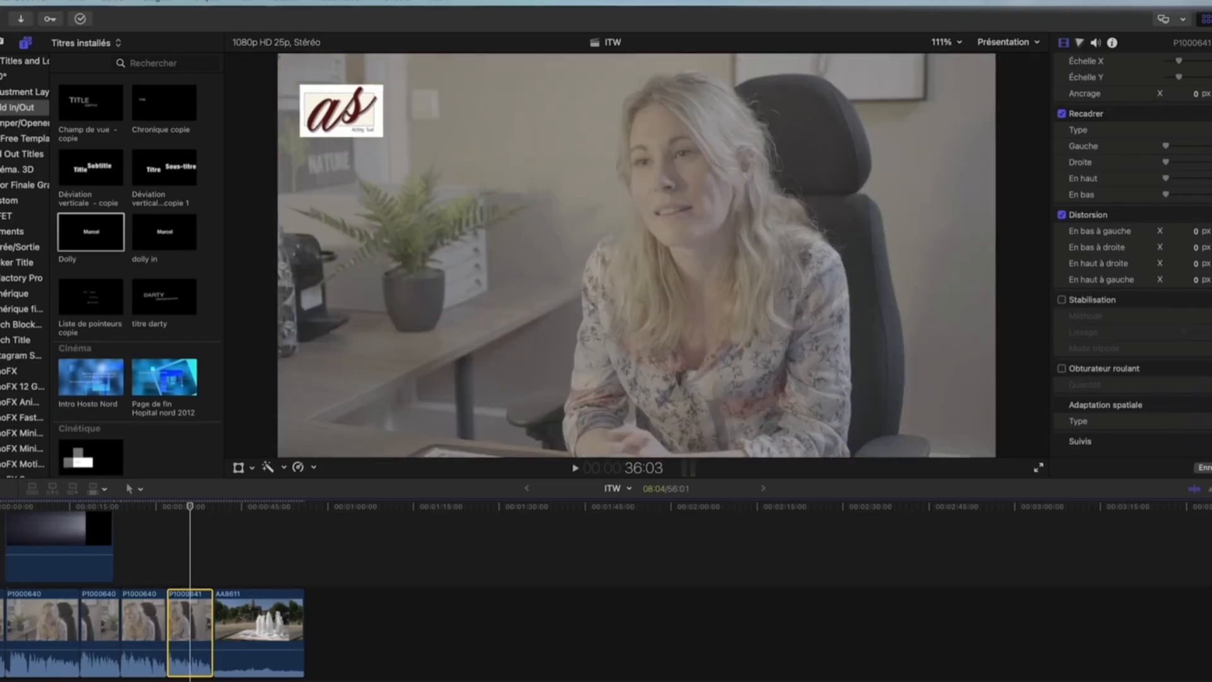
Examine the video, audio and colour settings of the P1000641 clip, including the list of available colour corrections.
{"action": "scroll", "coordinate": [1169, 228], "scroll_direction": "up", "scroll_amount": 3}
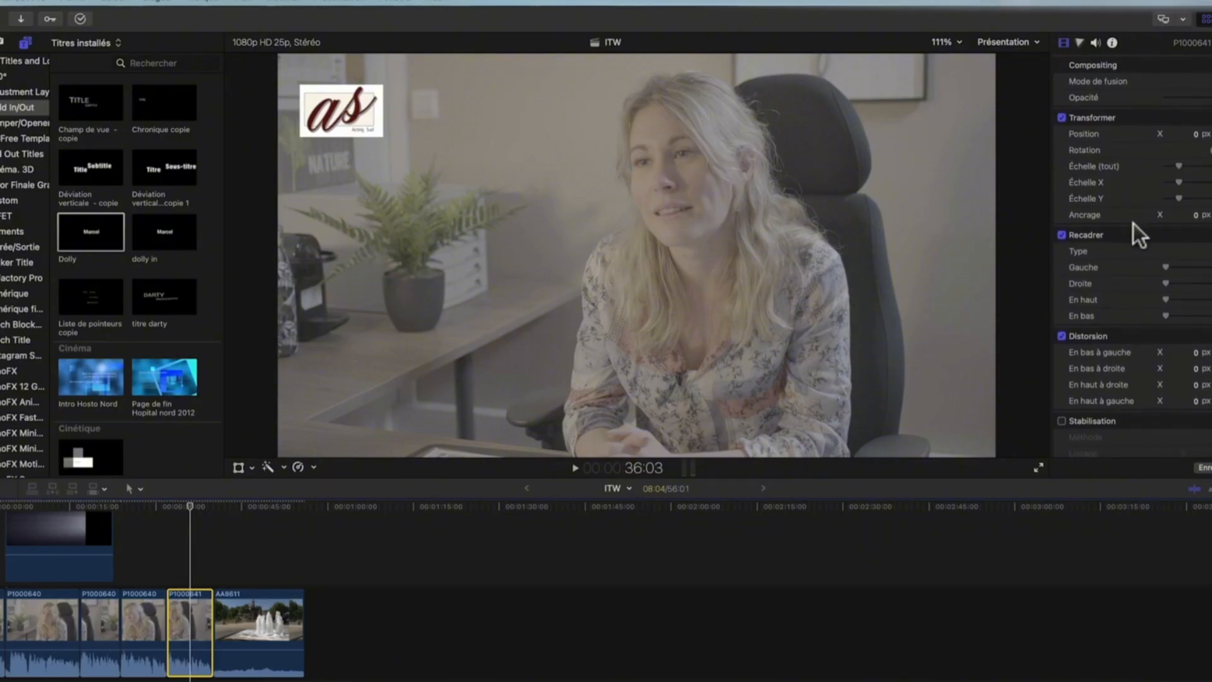
{"action": "left_click", "coordinate": [1065, 43]}
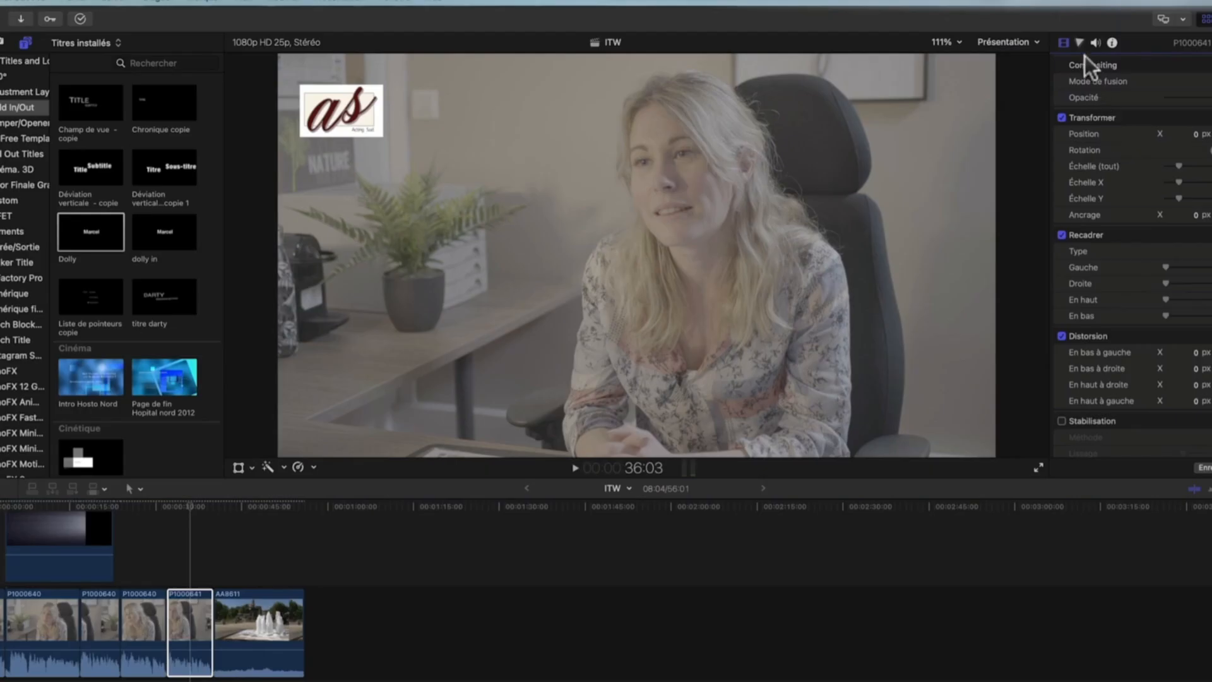
{"action": "left_click", "coordinate": [1092, 42]}
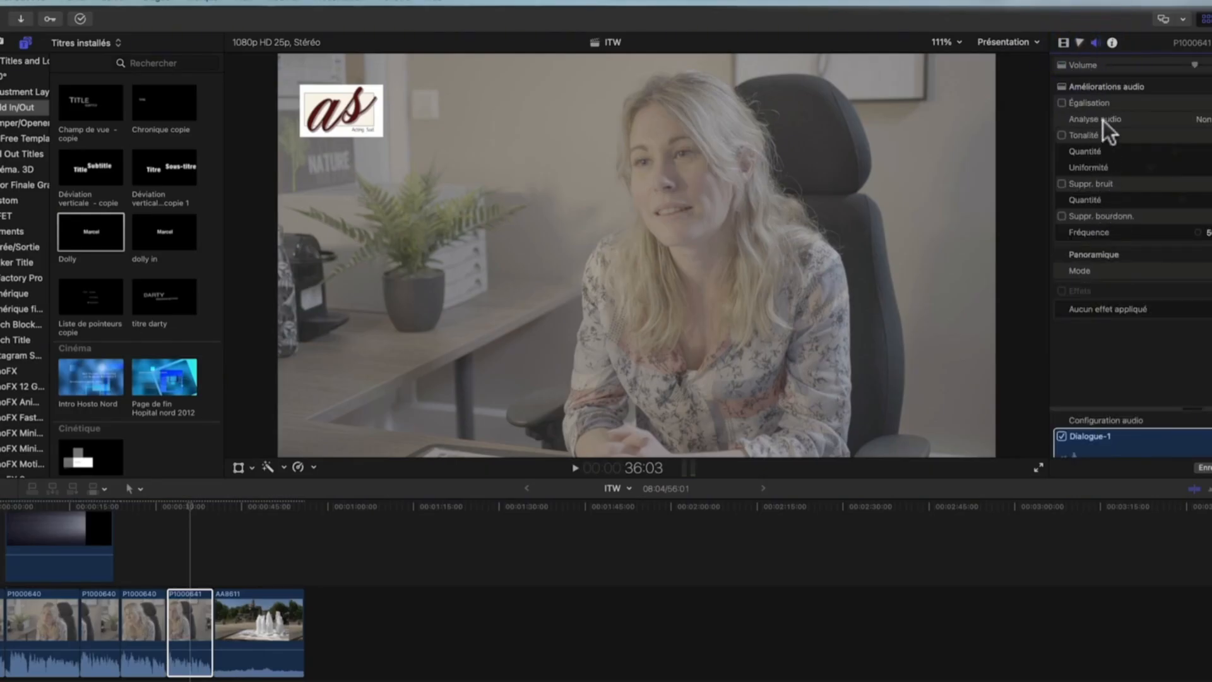
{"action": "left_click", "coordinate": [1078, 42]}
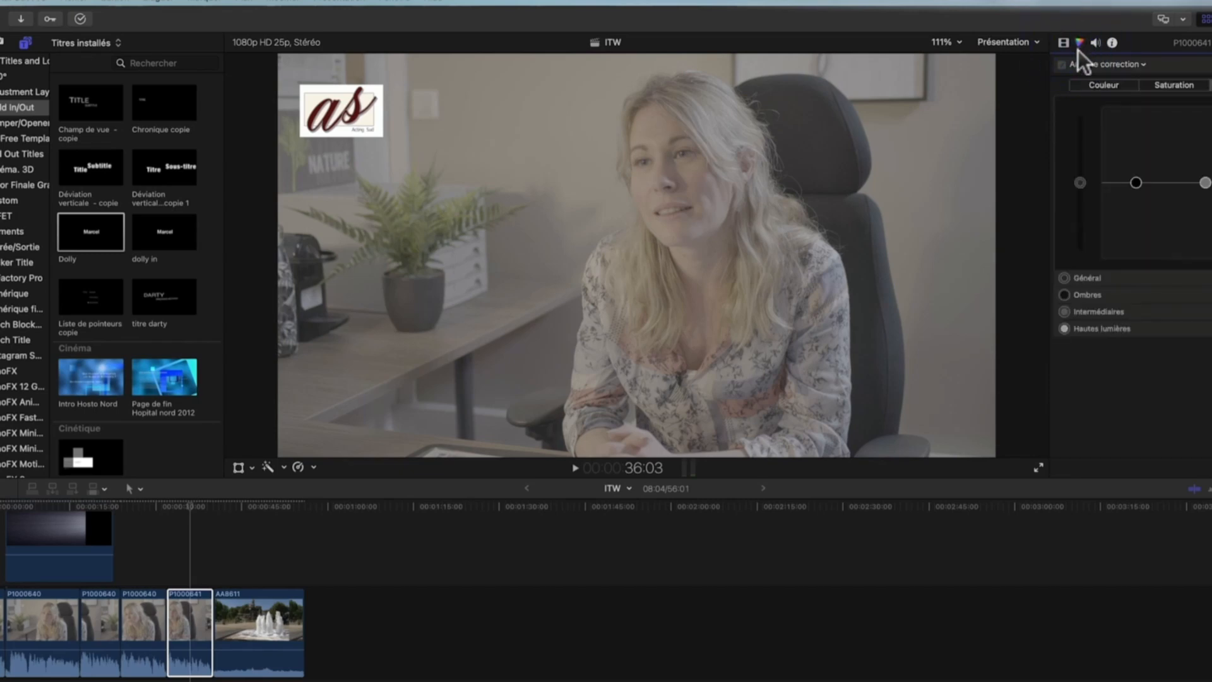
{"action": "left_click", "coordinate": [1094, 64]}
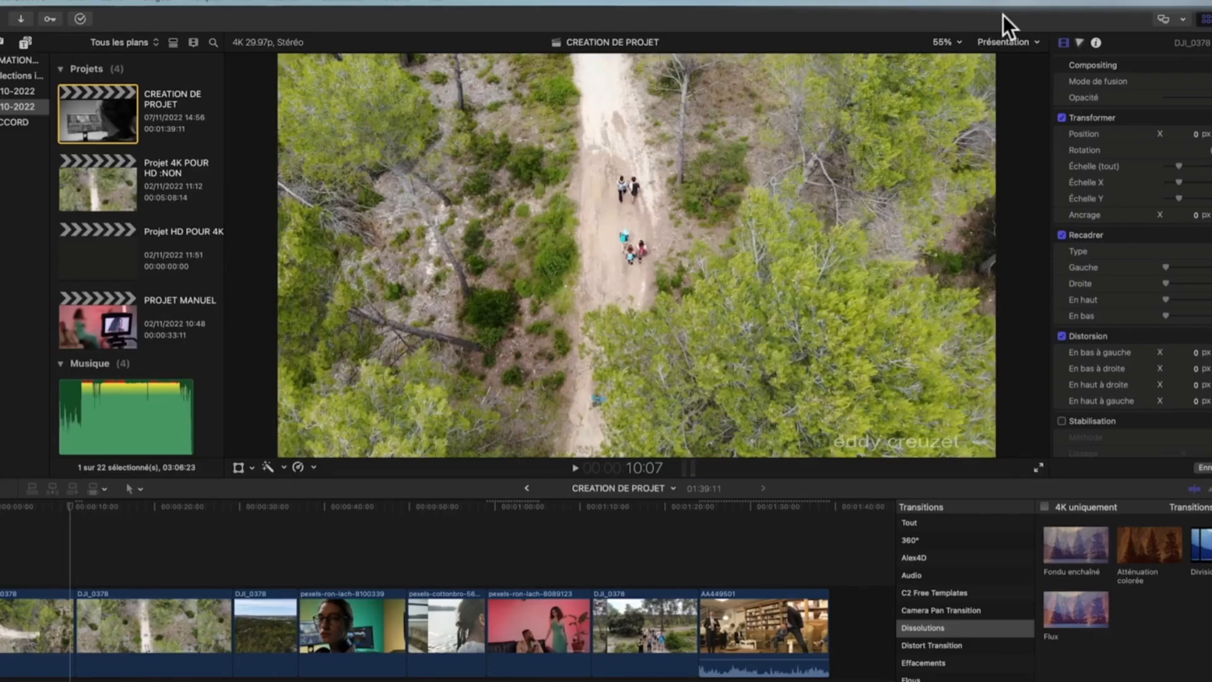
Play the cut between the first two DJI_0378 drone clips in CREATION DE PROJET to examine the change of shot.
{"action": "left_click", "coordinate": [31, 620]}
{"action": "left_click", "coordinate": [112, 618]}
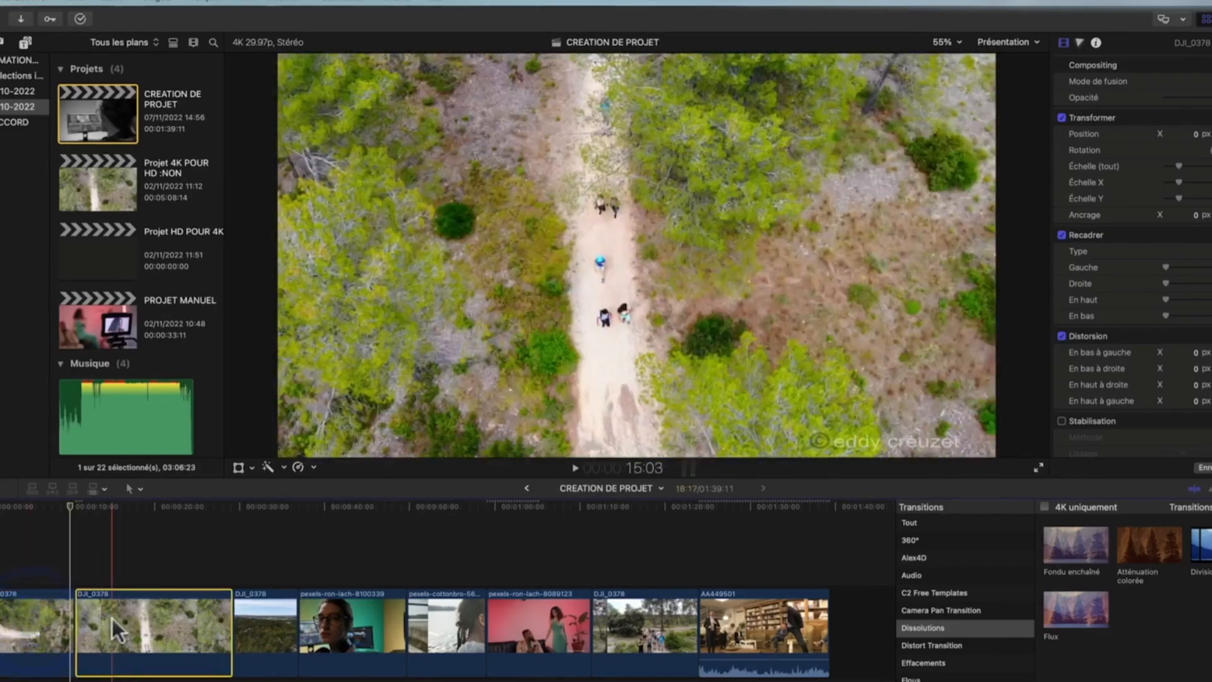
{"action": "left_click", "coordinate": [38, 616]}
{"action": "left_click", "coordinate": [55, 508]}
{"action": "key", "text": "space"}
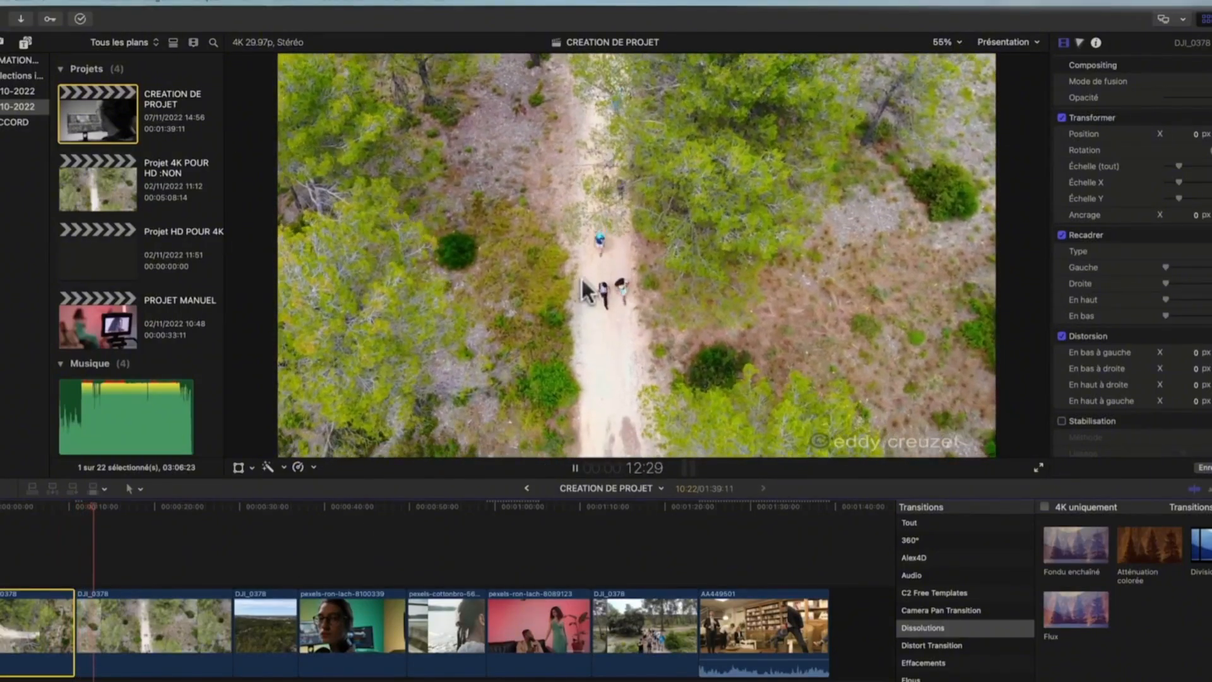
Enlarge the second DJI_0378 drone clip with its overall scale, and replay the cut to compare the framing.
{"action": "left_click", "coordinate": [127, 613]}
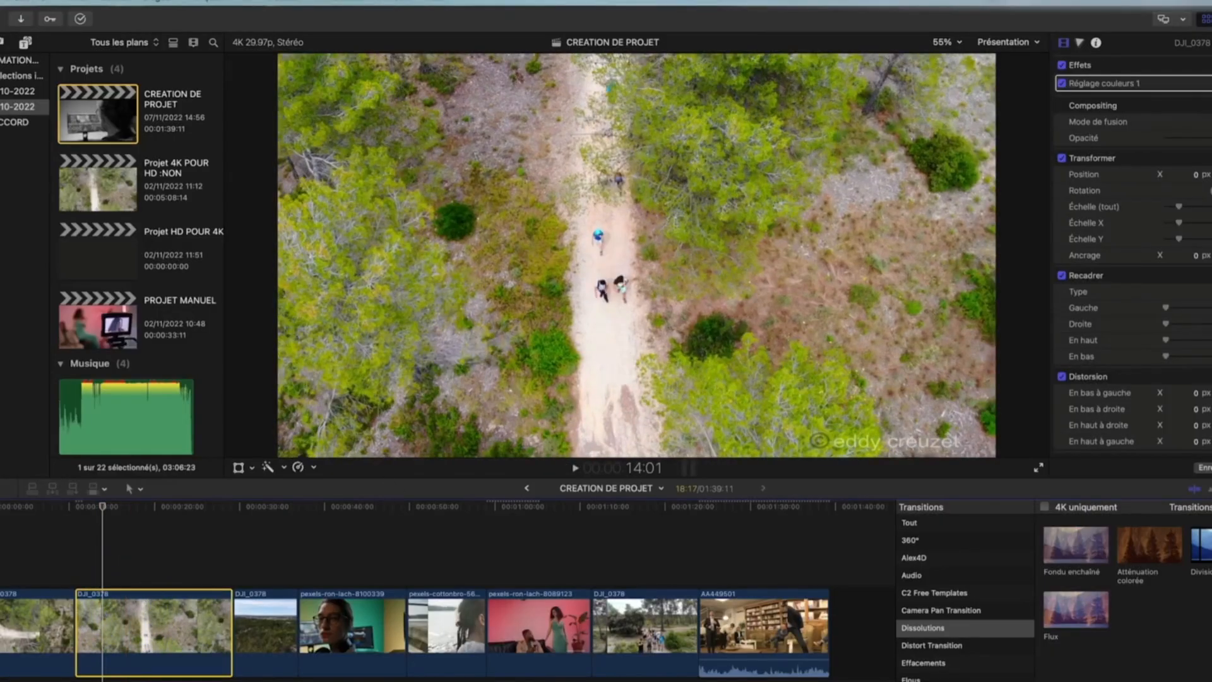
{"action": "left_click_drag", "start_coordinate": [1178, 207], "coordinate": [1189, 207]}
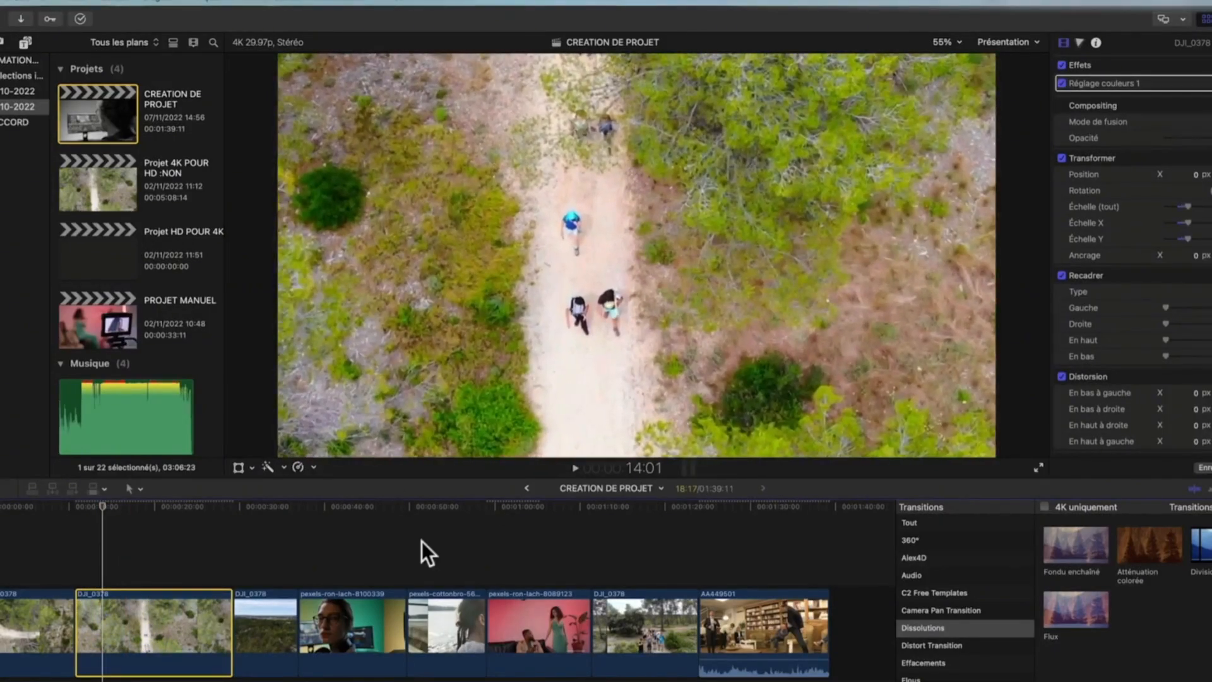
{"action": "key", "text": "space"}
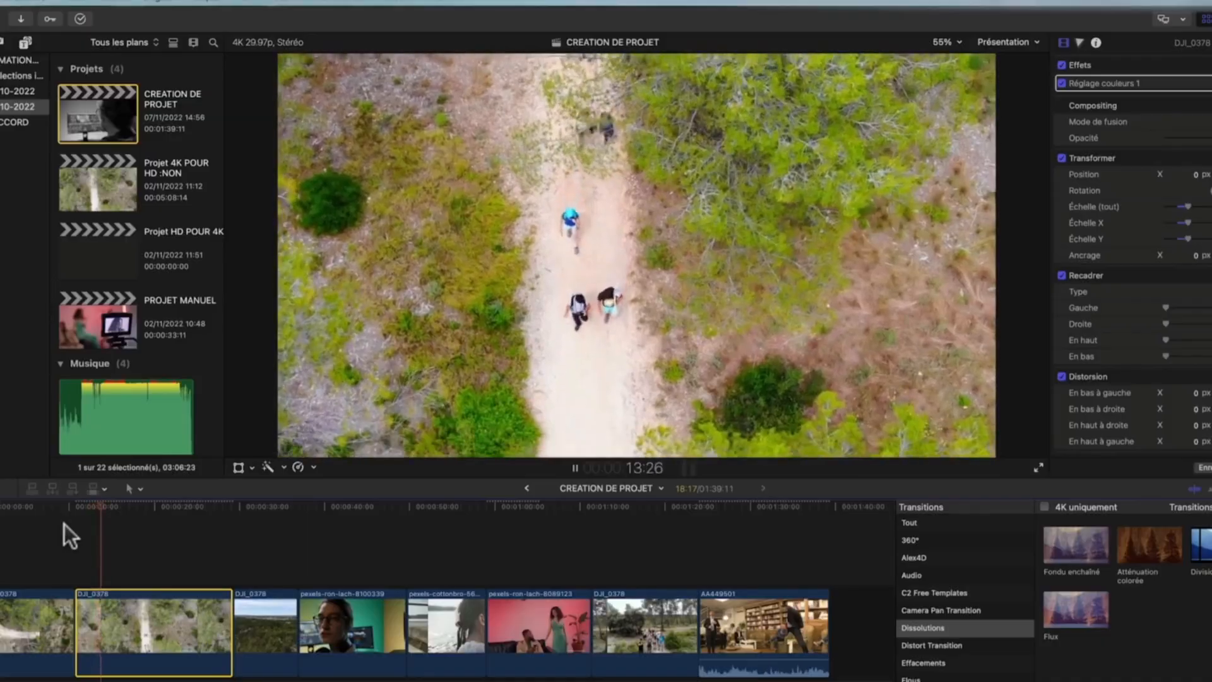
{"action": "key", "text": "space"}
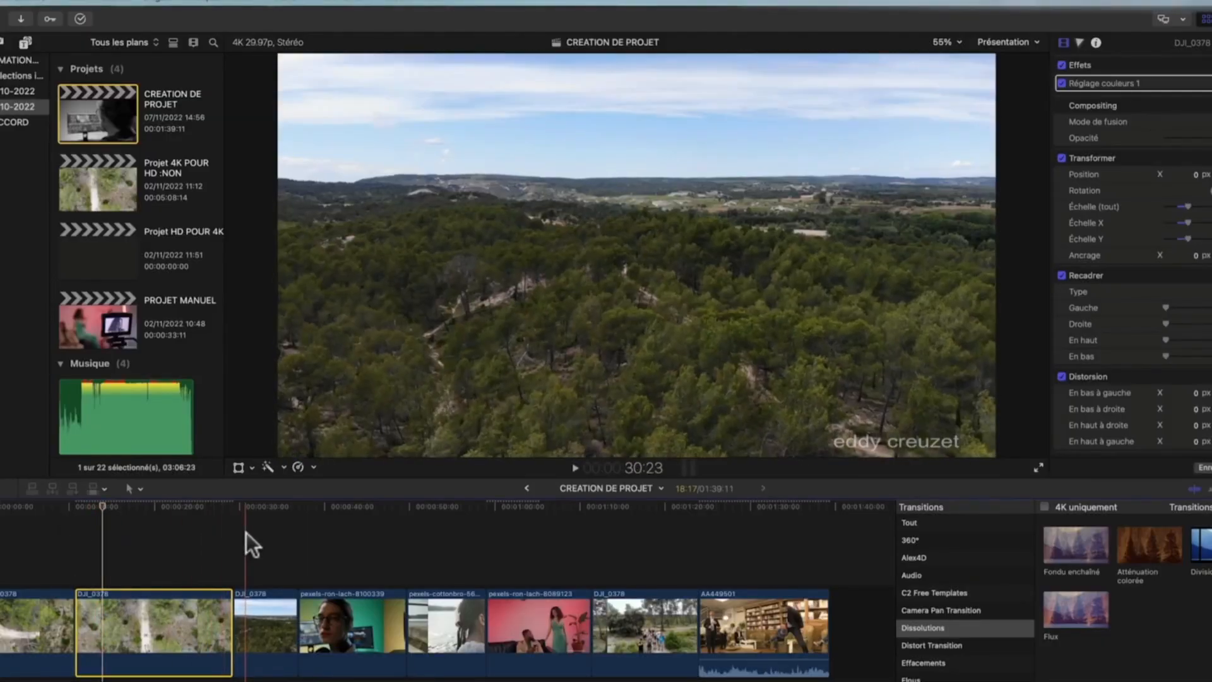
Play from the forest landscape shot into the pexels-ron-lach-8100339 clip to examine its framing.
{"action": "key", "text": "space"}
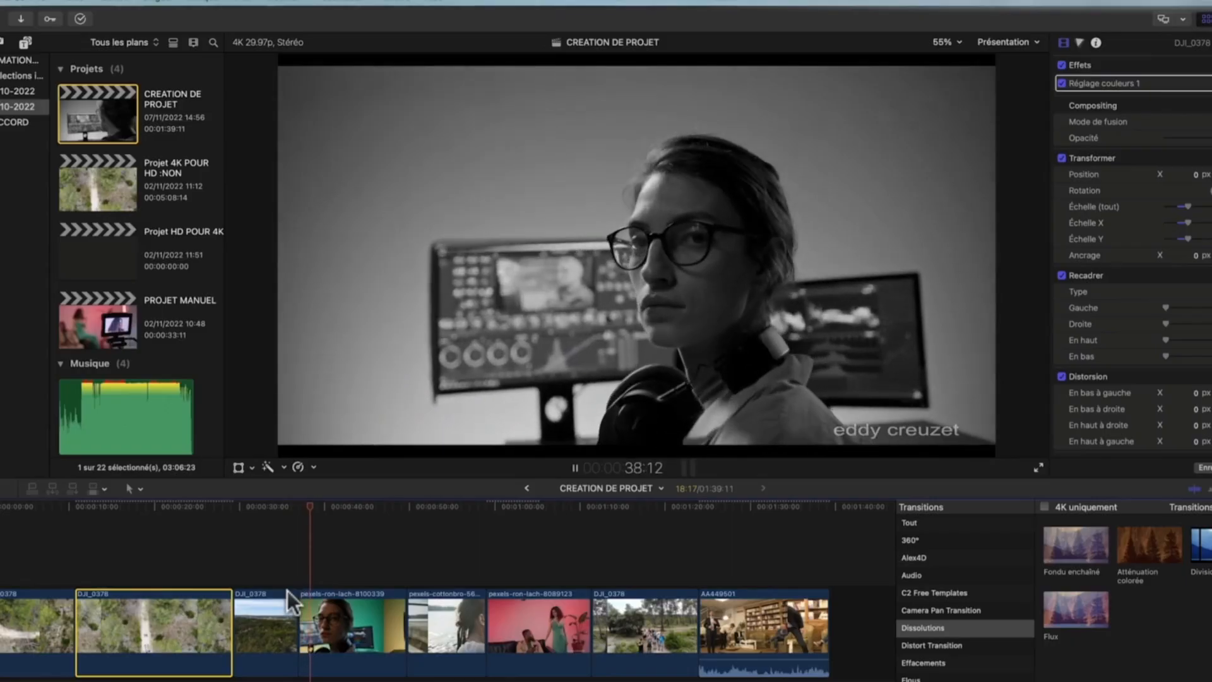
{"action": "key", "text": "space"}
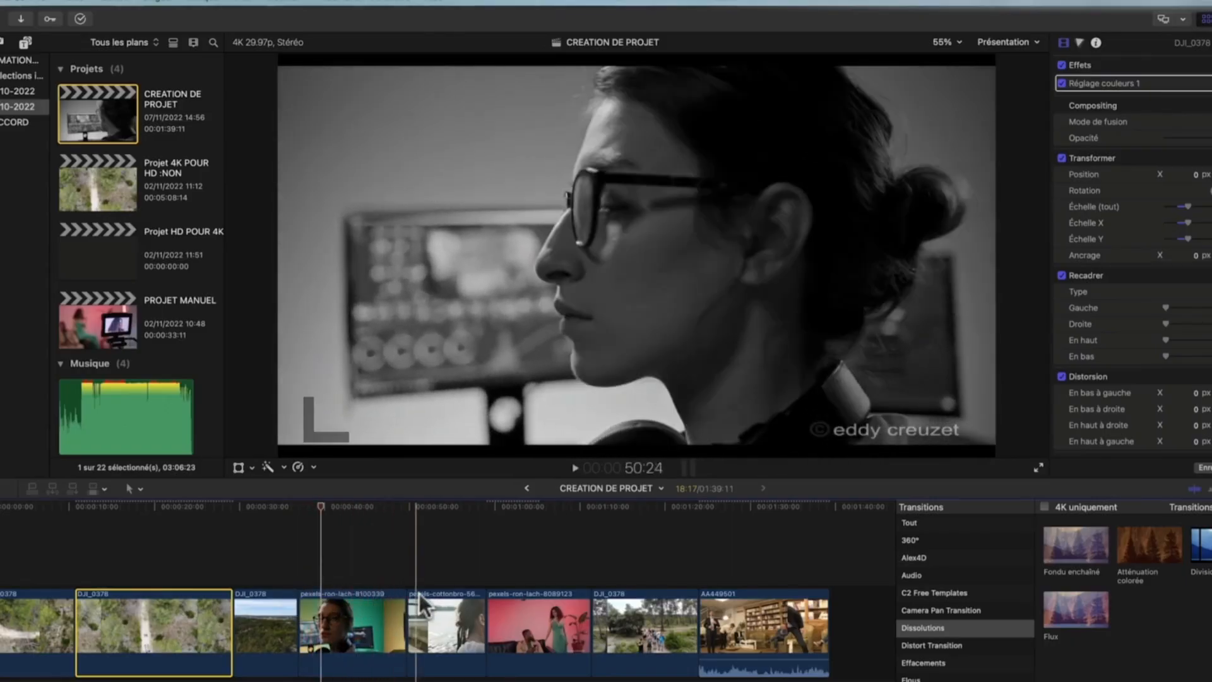
Play from the pexels-ron-lach-8100339 clip into the lake shot of the pexels-cottonbro clip to examine the change of shot.
{"action": "key", "text": "space"}
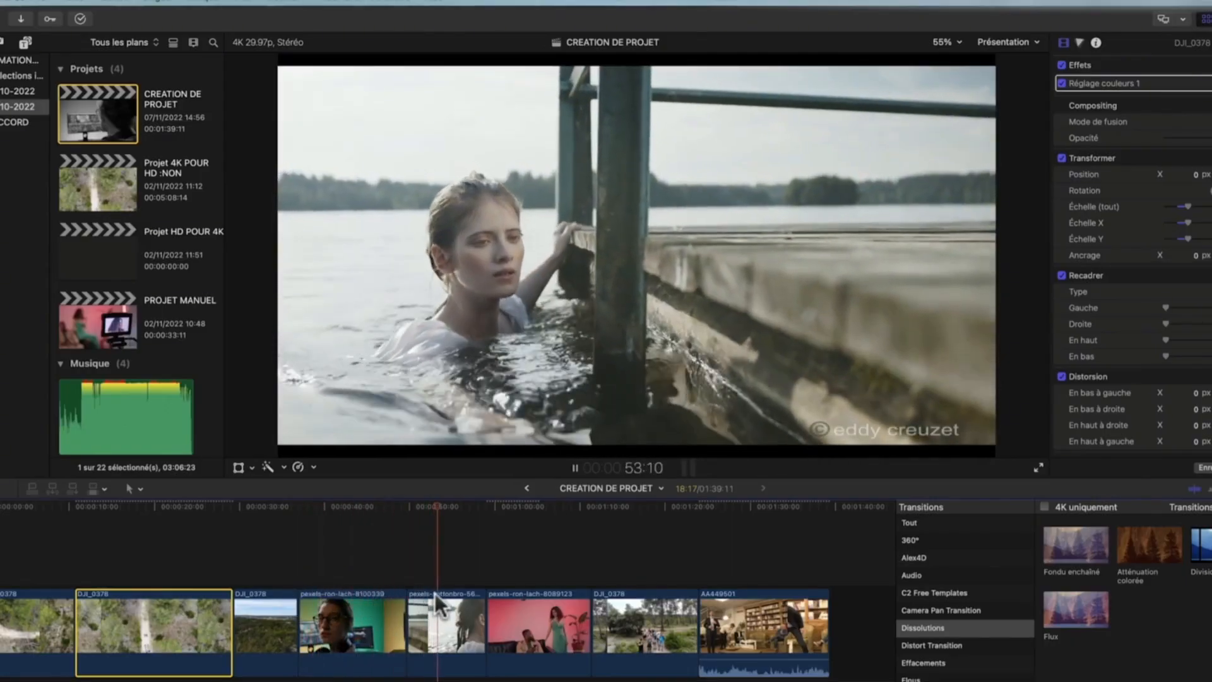
{"action": "key", "text": "space"}
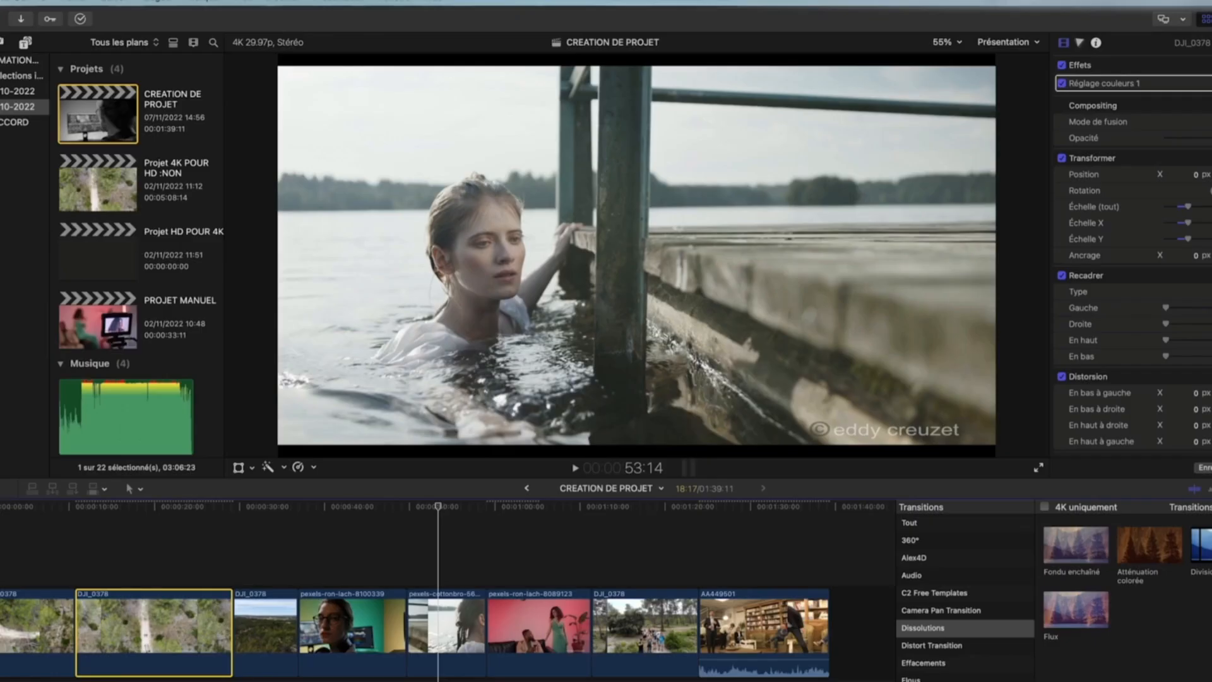
Reopen the transitions browser, show the Tout category, and look through the available transitions and the category list.
{"action": "key", "text": "ctrl+super+5"}
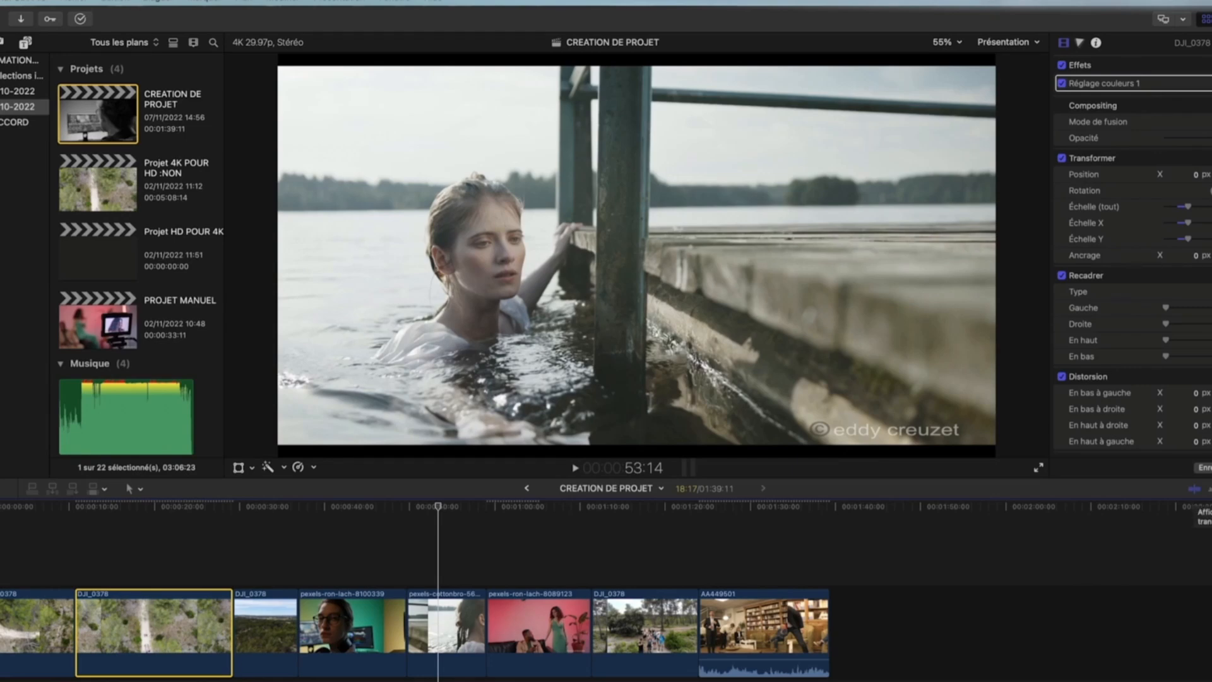
{"action": "left_click", "coordinate": [1194, 488]}
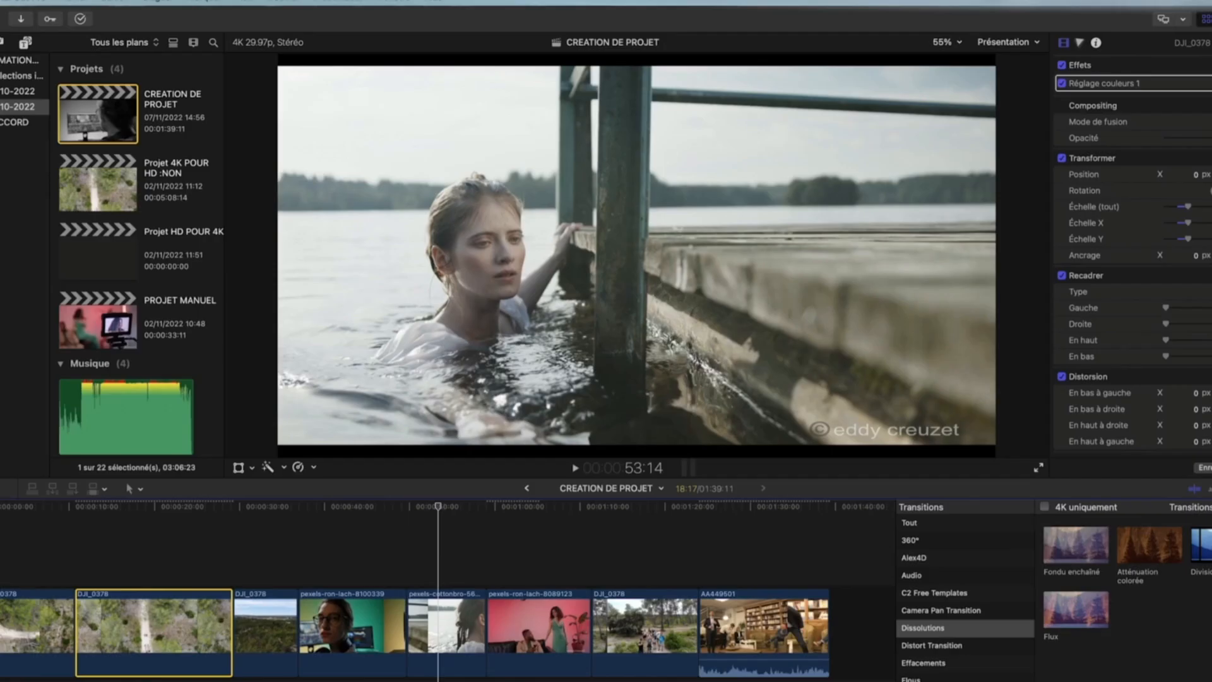
{"action": "left_click", "coordinate": [918, 522]}
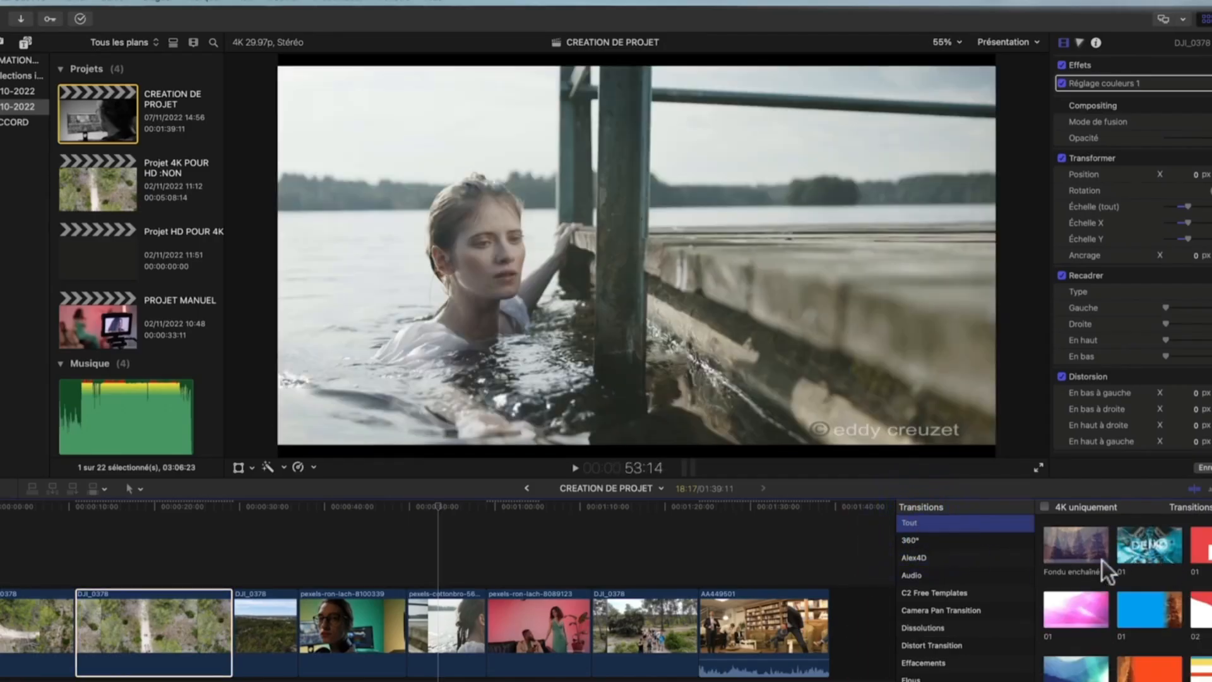
{"action": "scroll", "coordinate": [1168, 637], "scroll_direction": "down", "scroll_amount": 10}
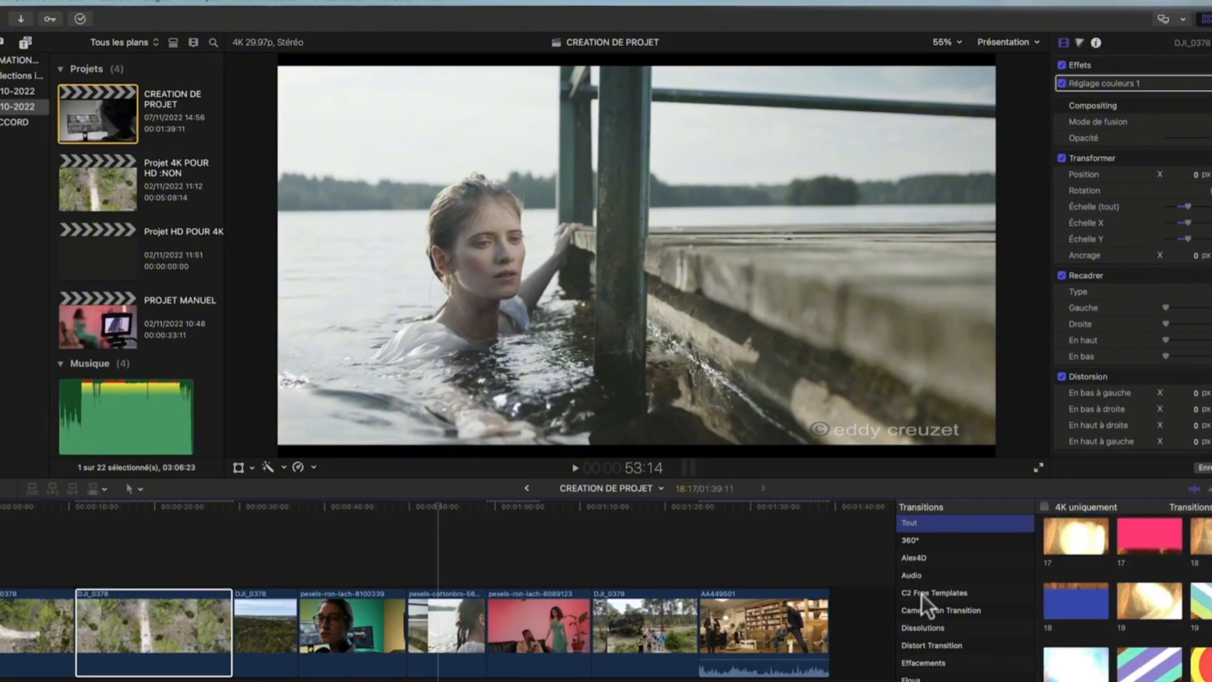
{"action": "scroll", "coordinate": [923, 600], "scroll_direction": "down", "scroll_amount": 5}
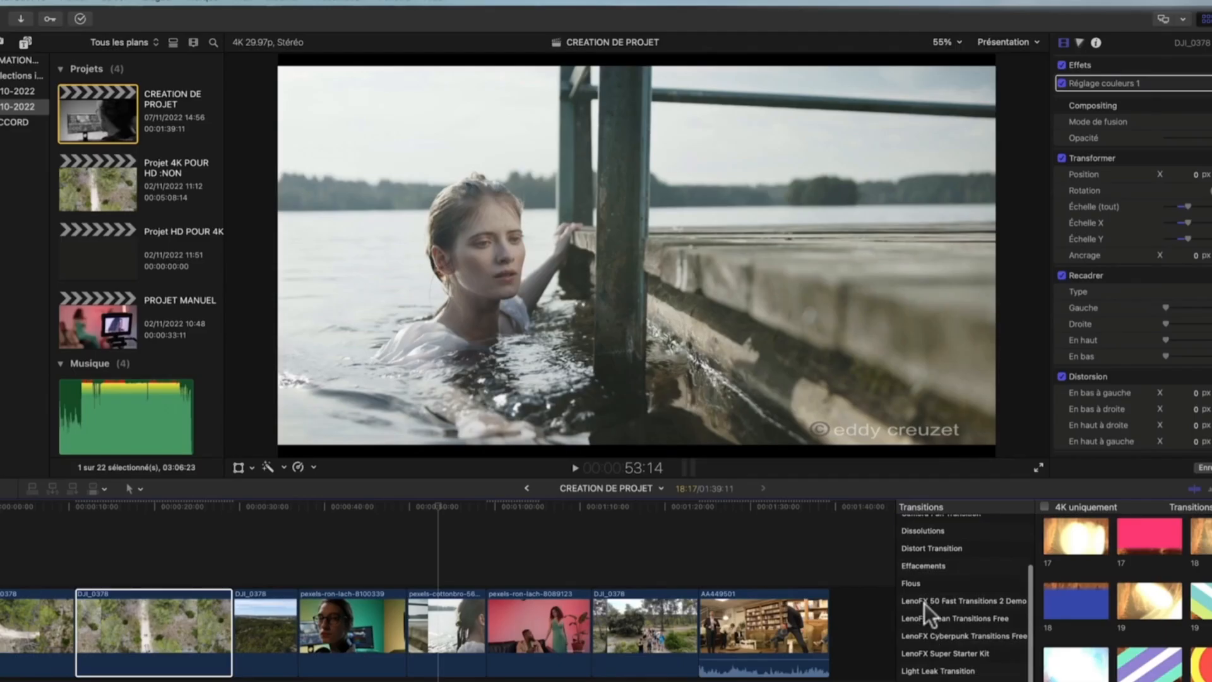
{"action": "scroll", "coordinate": [924, 604], "scroll_direction": "down", "scroll_amount": 3}
{"action": "scroll", "coordinate": [925, 603], "scroll_direction": "up", "scroll_amount": 4}
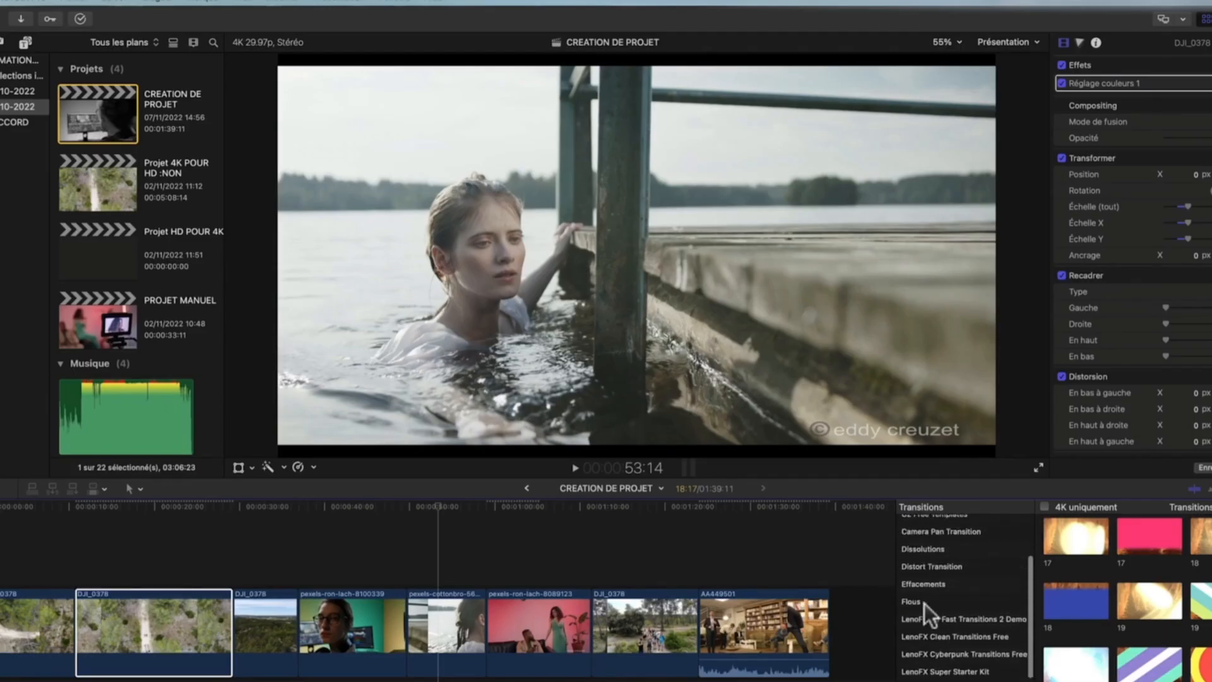
{"action": "scroll", "coordinate": [924, 604], "scroll_direction": "up", "scroll_amount": 3}
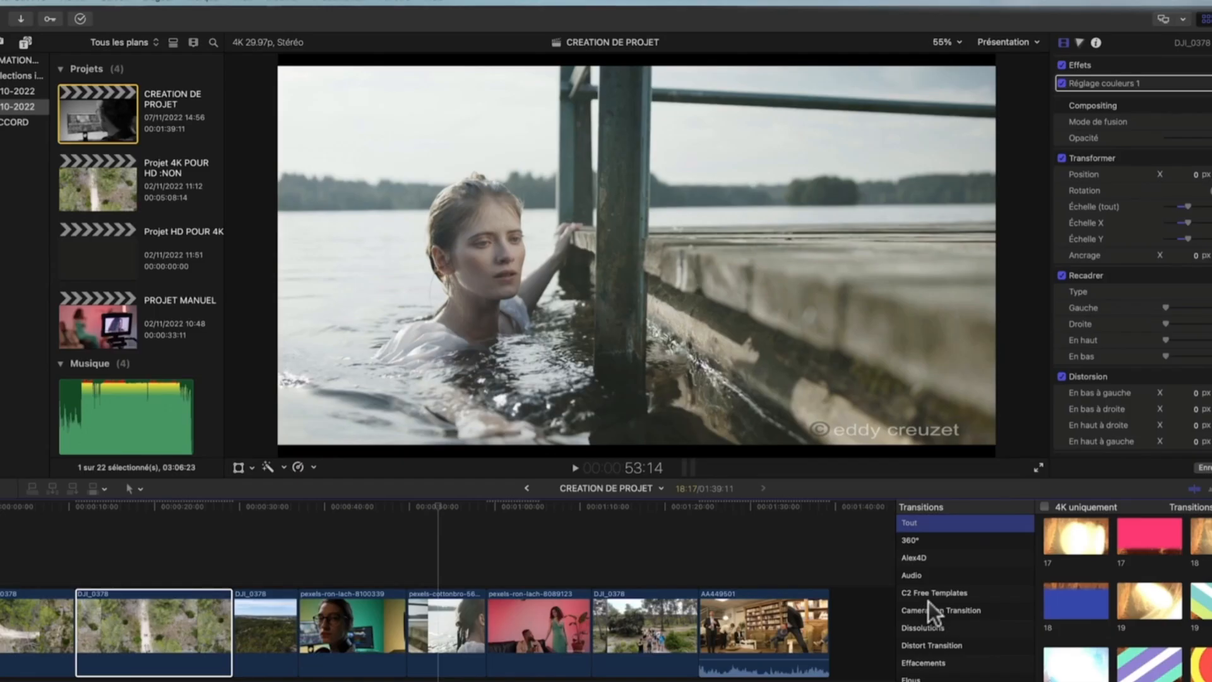
Examine the C2 Free Templates, Camera Pan Transition, LenoFX 50 Fast Transitions 2 Demo, Light Leak Transition and Pixel Film Studios - TransZoom 2 categories.
{"action": "left_click", "coordinate": [930, 594]}
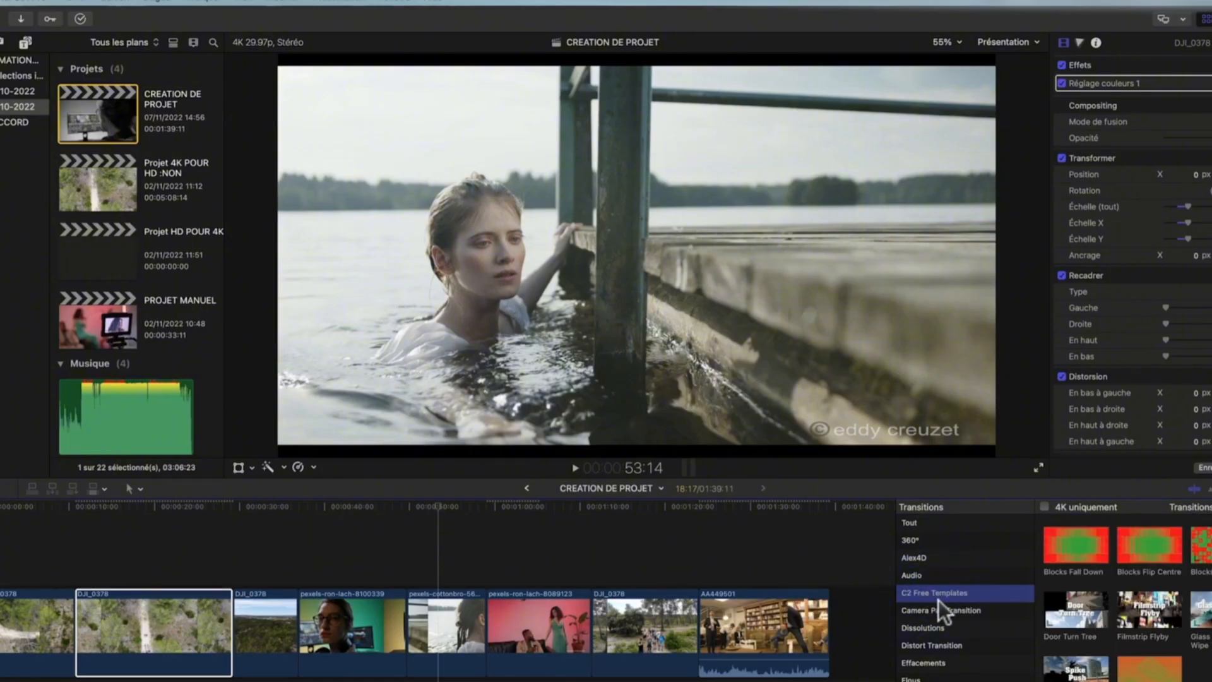
{"action": "left_click", "coordinate": [938, 610]}
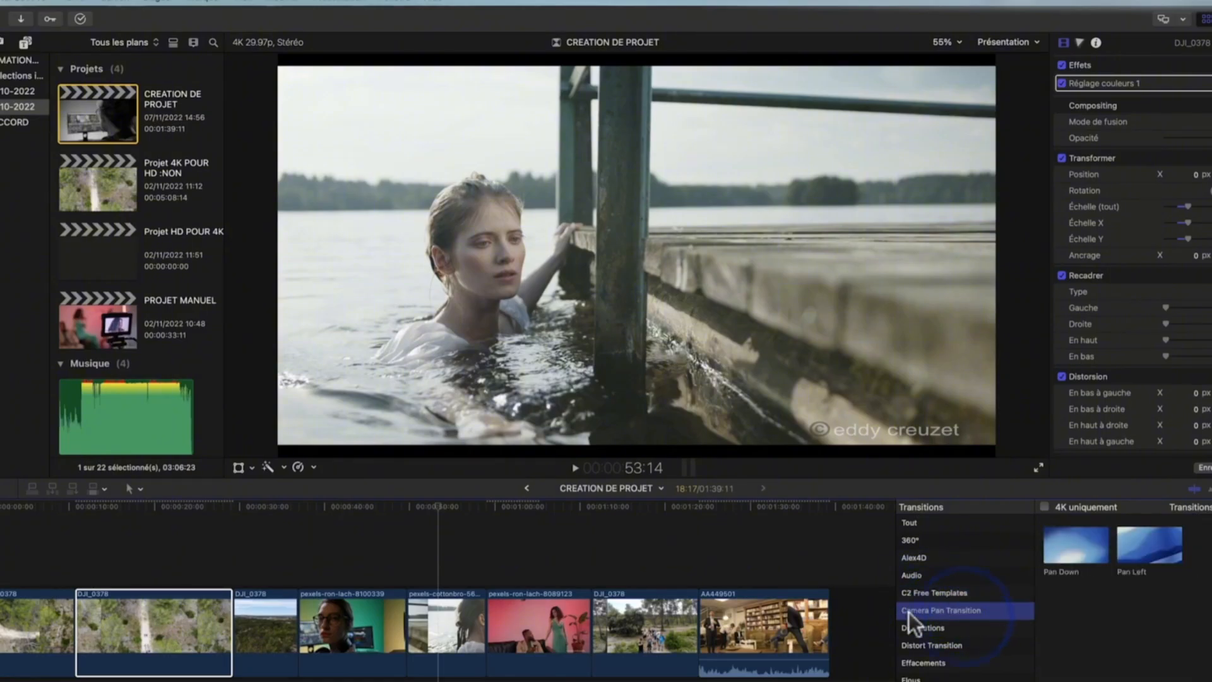
{"action": "scroll", "coordinate": [975, 612], "scroll_direction": "down", "scroll_amount": 3}
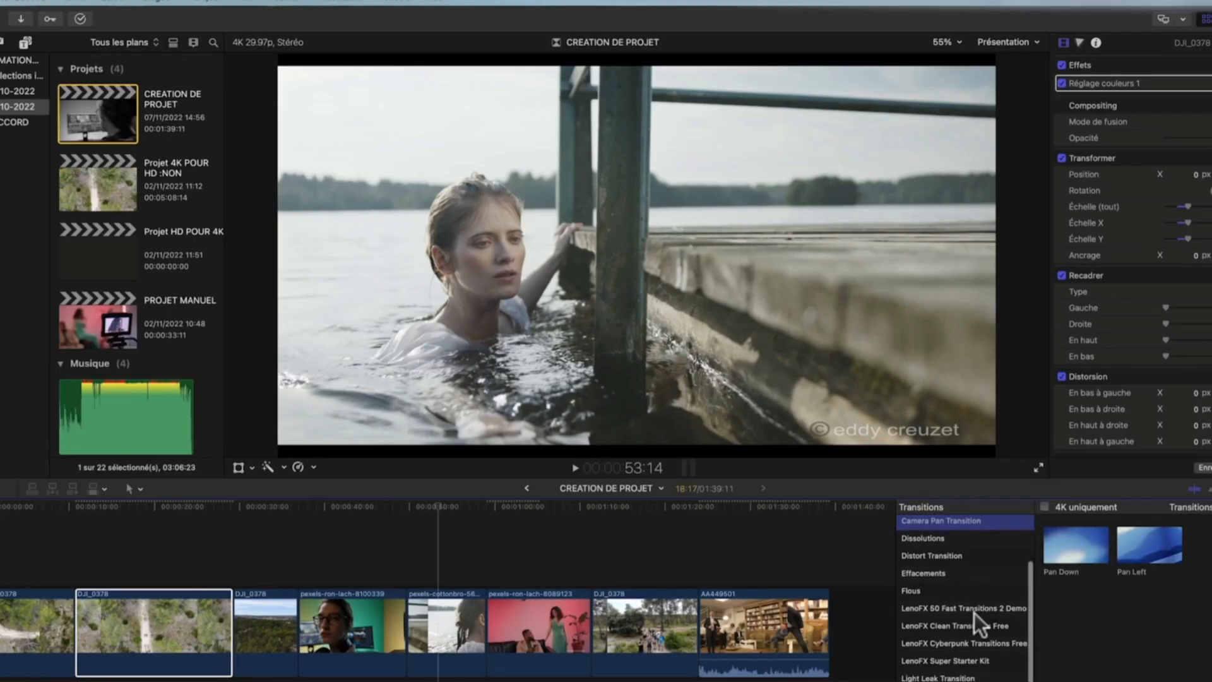
{"action": "left_click", "coordinate": [942, 608]}
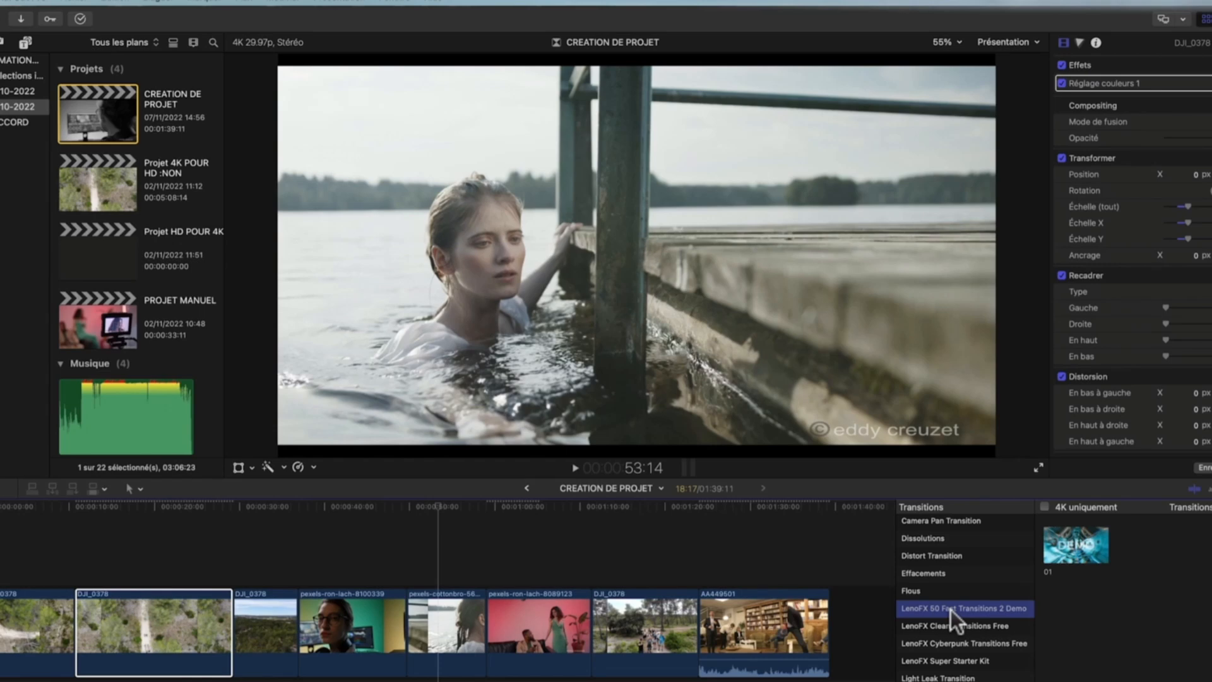
{"action": "left_click", "coordinate": [938, 677]}
{"action": "scroll", "coordinate": [941, 679], "scroll_direction": "down", "scroll_amount": 3}
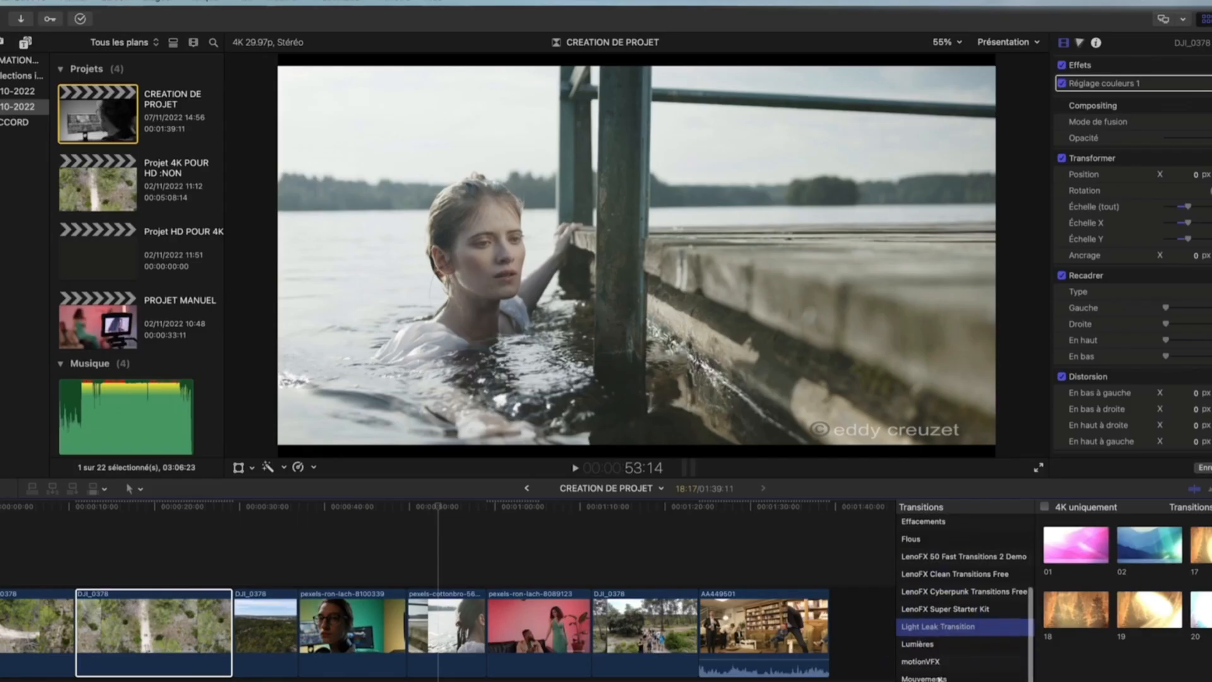
{"action": "scroll", "coordinate": [939, 679], "scroll_direction": "down", "scroll_amount": 2}
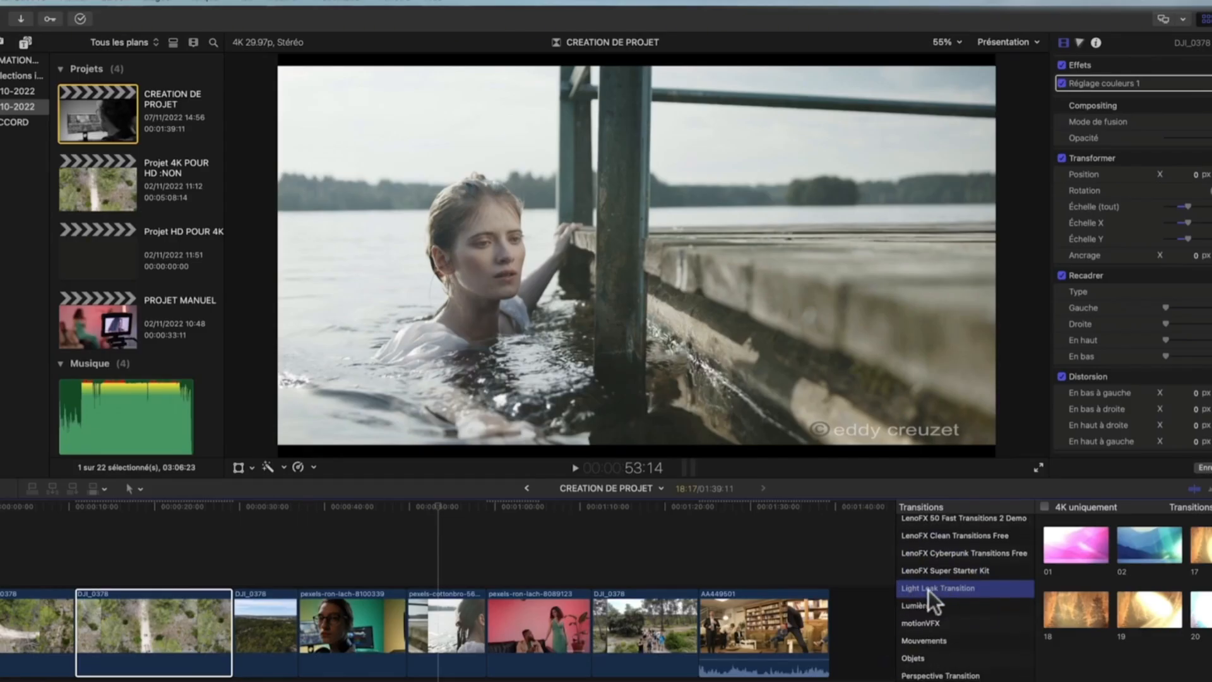
{"action": "scroll", "coordinate": [928, 590], "scroll_direction": "down", "scroll_amount": 2}
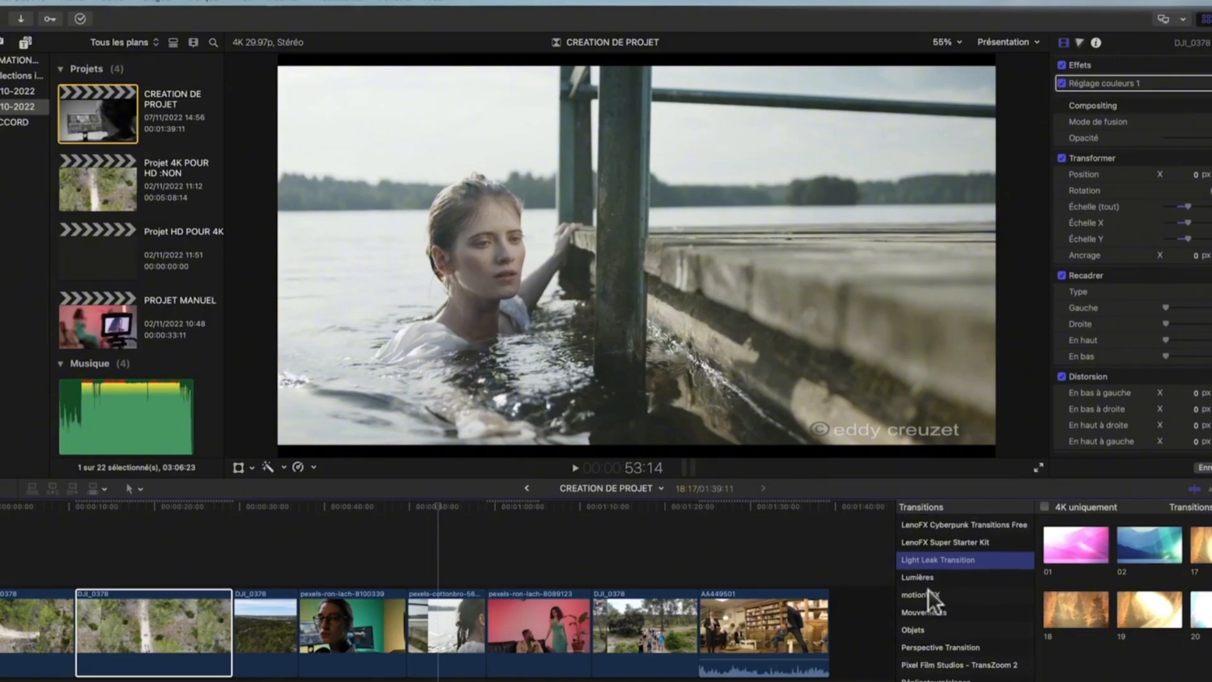
{"action": "left_click", "coordinate": [930, 666]}
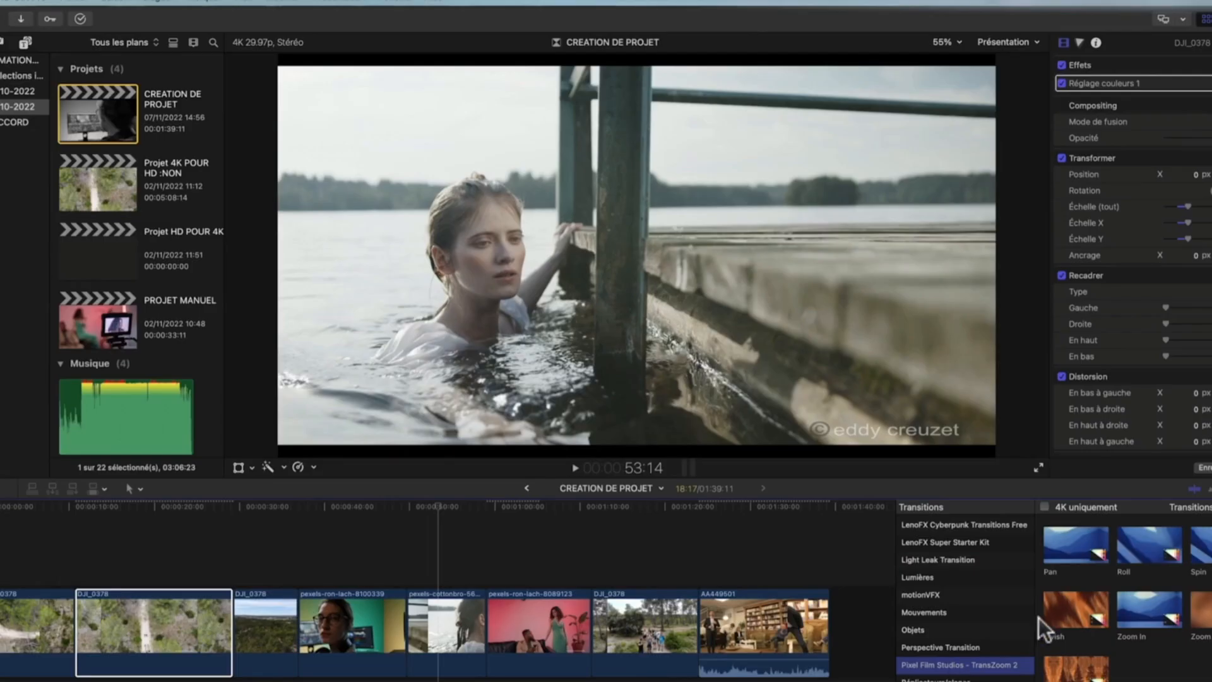
Preview the Pan and Roll transitions of TransZoom 2, and switch the 4K uniquement filter on and back off.
{"action": "left_click", "coordinate": [1060, 544]}
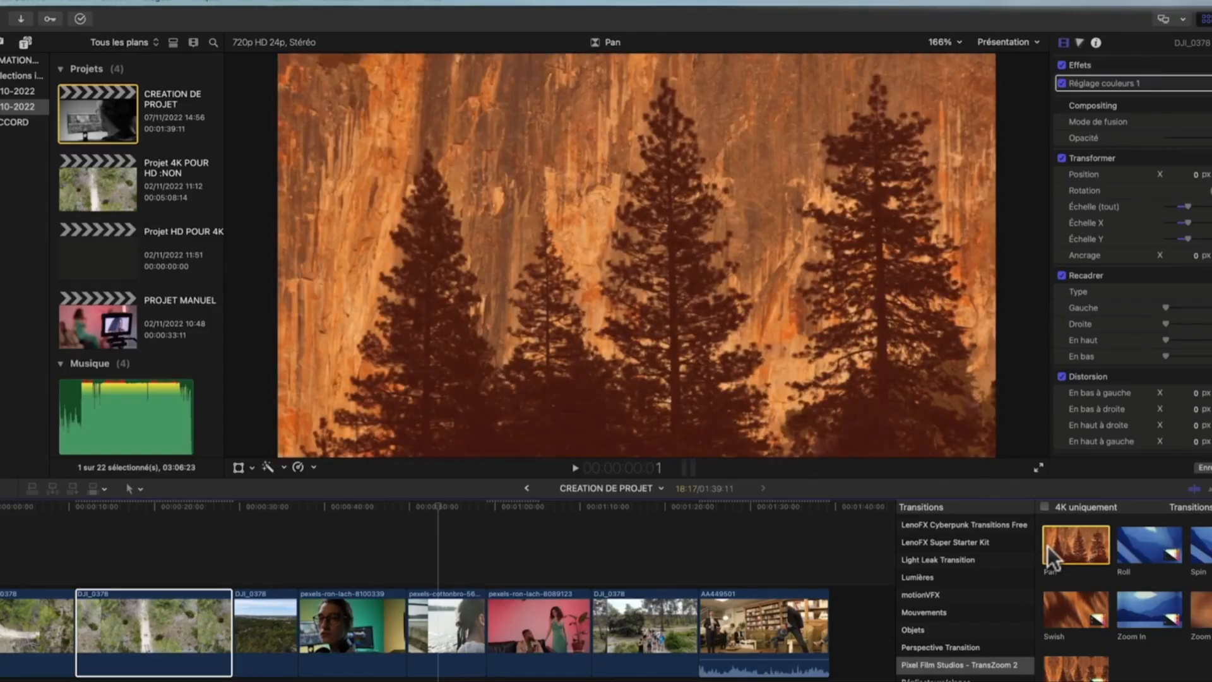
{"action": "key", "text": "space"}
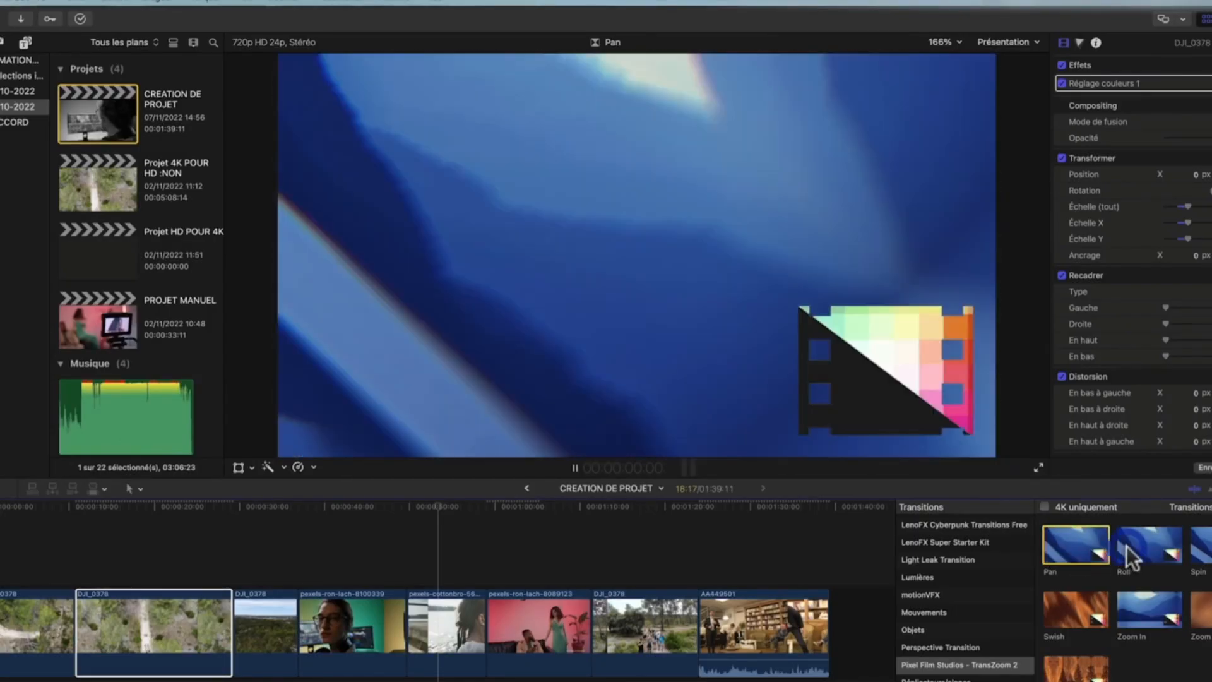
{"action": "left_click", "coordinate": [1123, 547]}
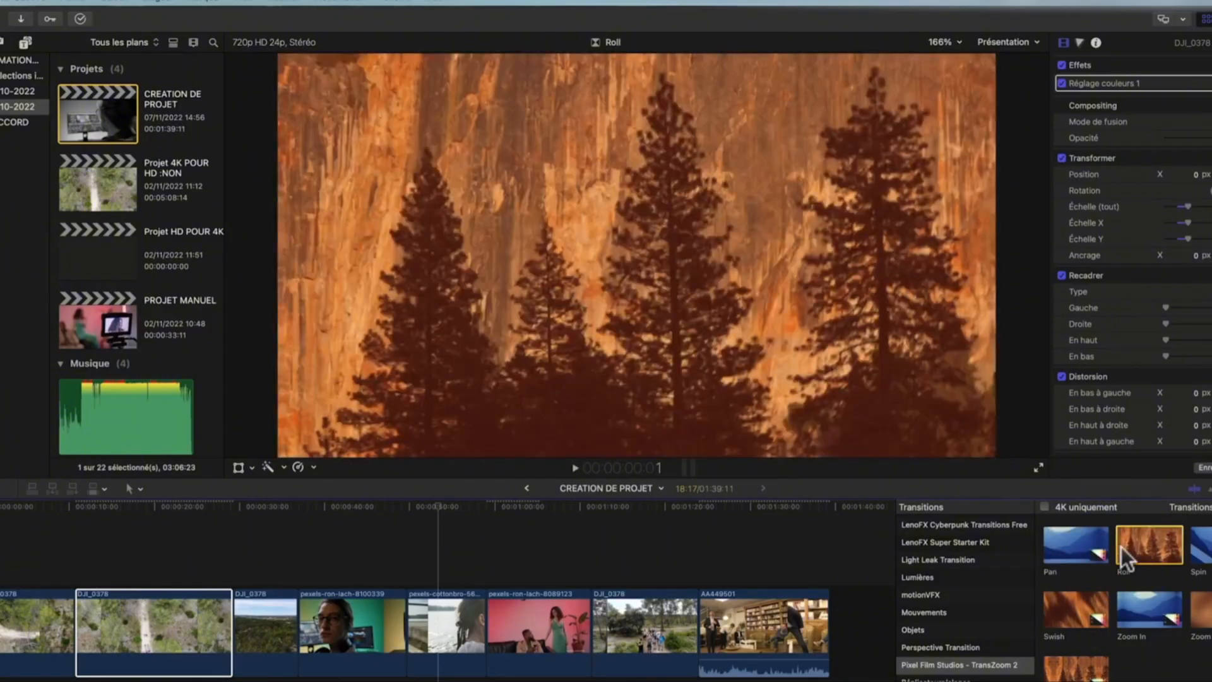
{"action": "key", "text": "space"}
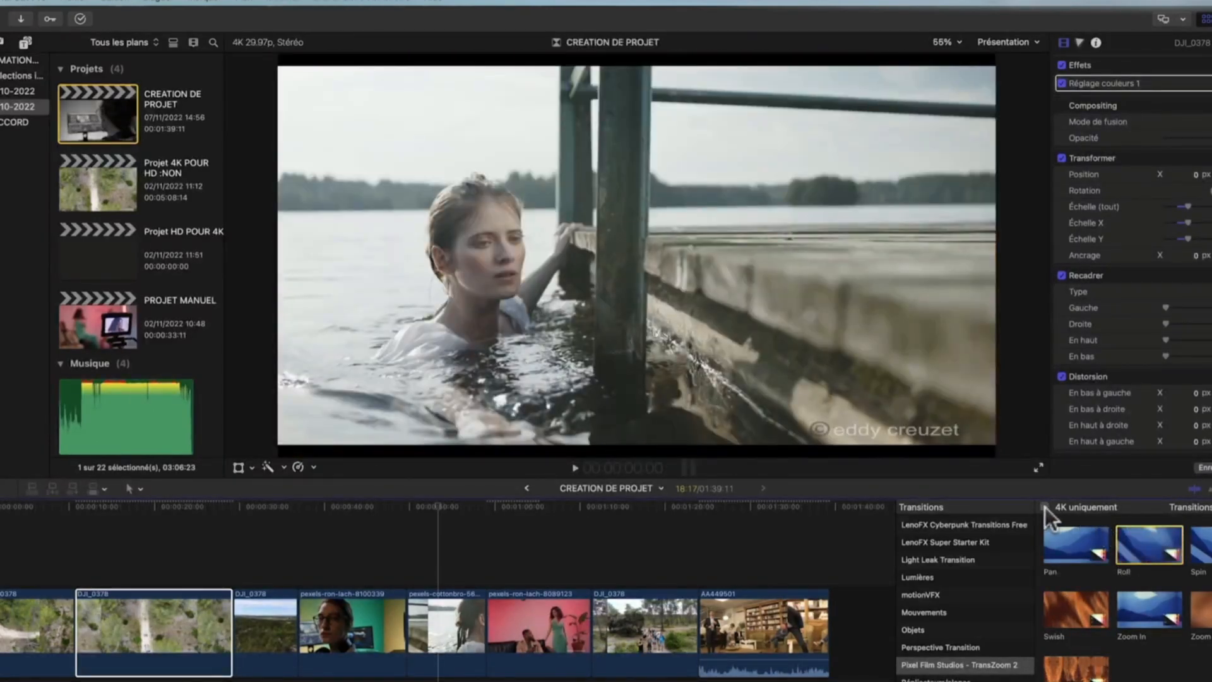
{"action": "left_click", "coordinate": [1044, 506]}
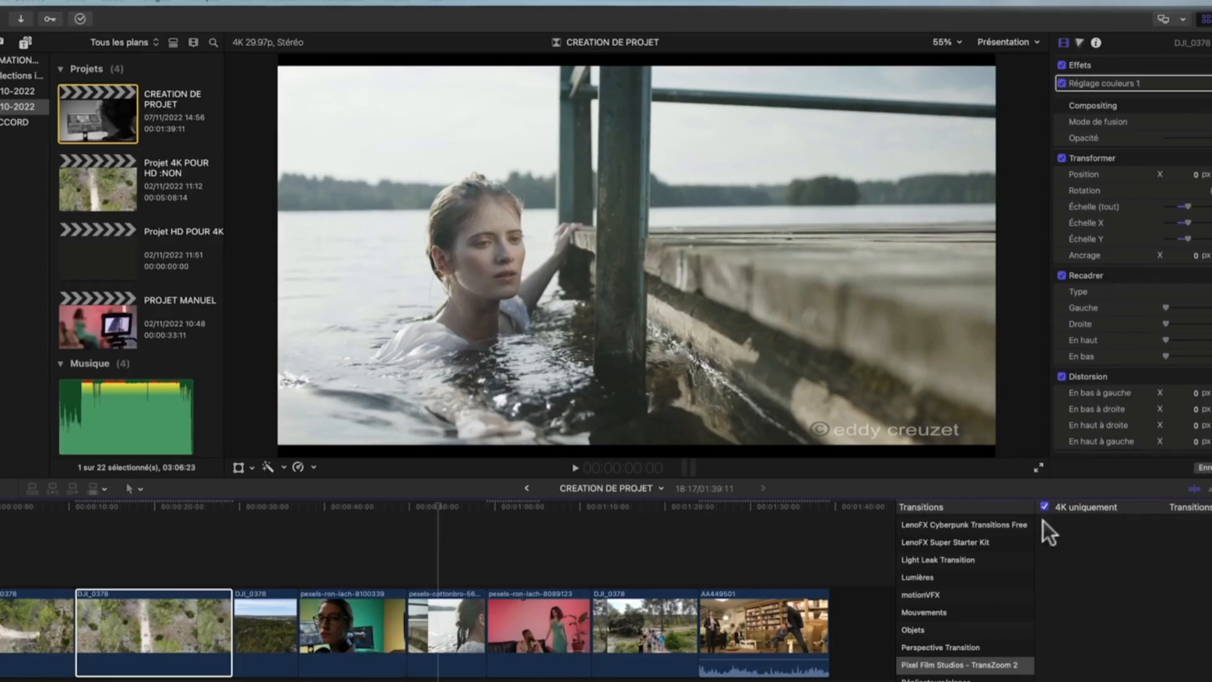
{"action": "left_click", "coordinate": [1043, 505]}
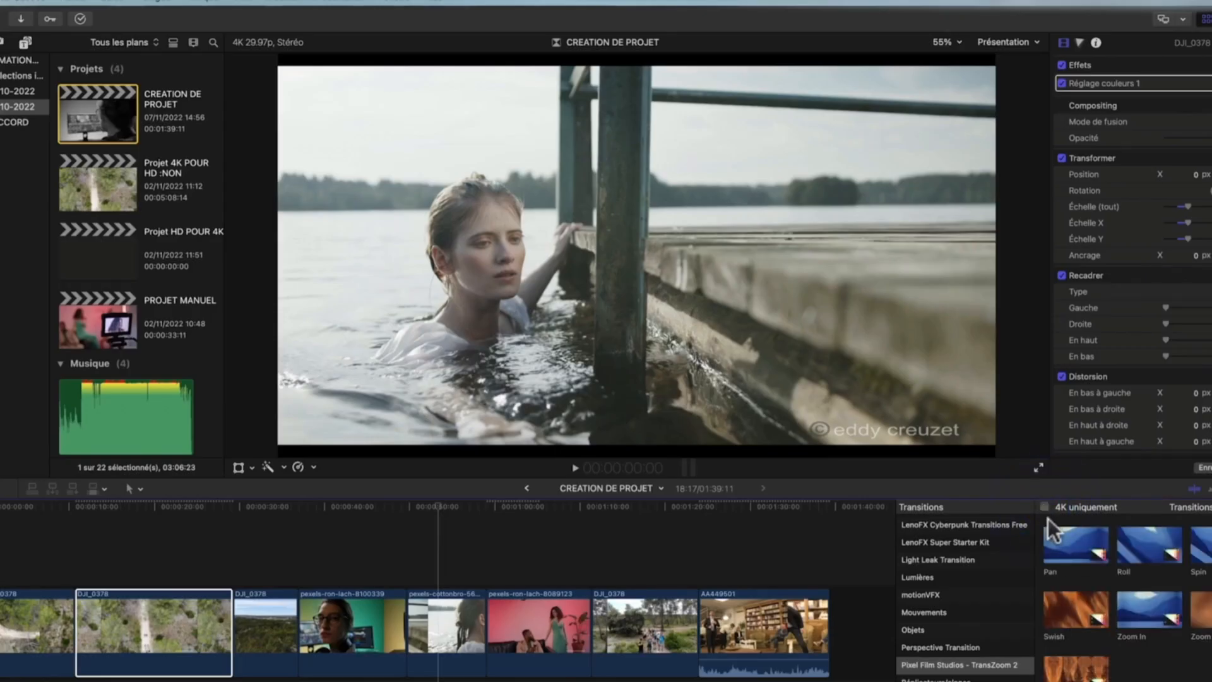
Skim the Zoom In and Pan transitions, and add Pan at the cut between the first two DJI_0378 drone clips.
{"action": "left_click", "coordinate": [1140, 598]}
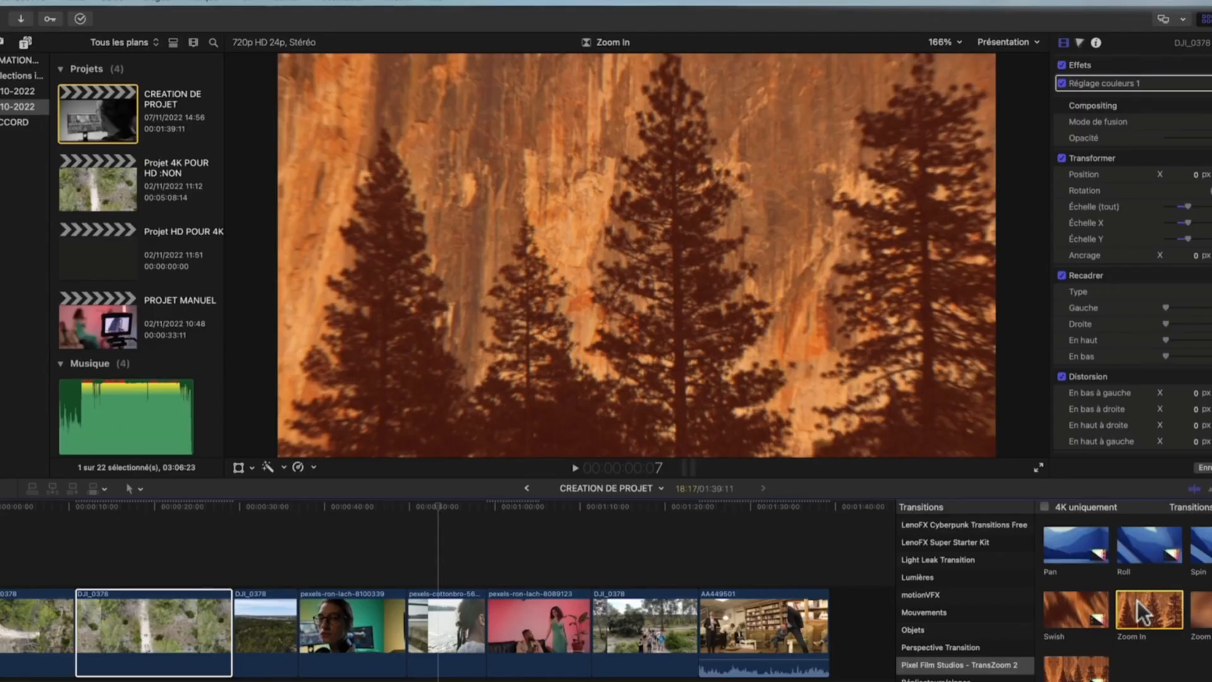
{"action": "left_click", "coordinate": [1074, 546]}
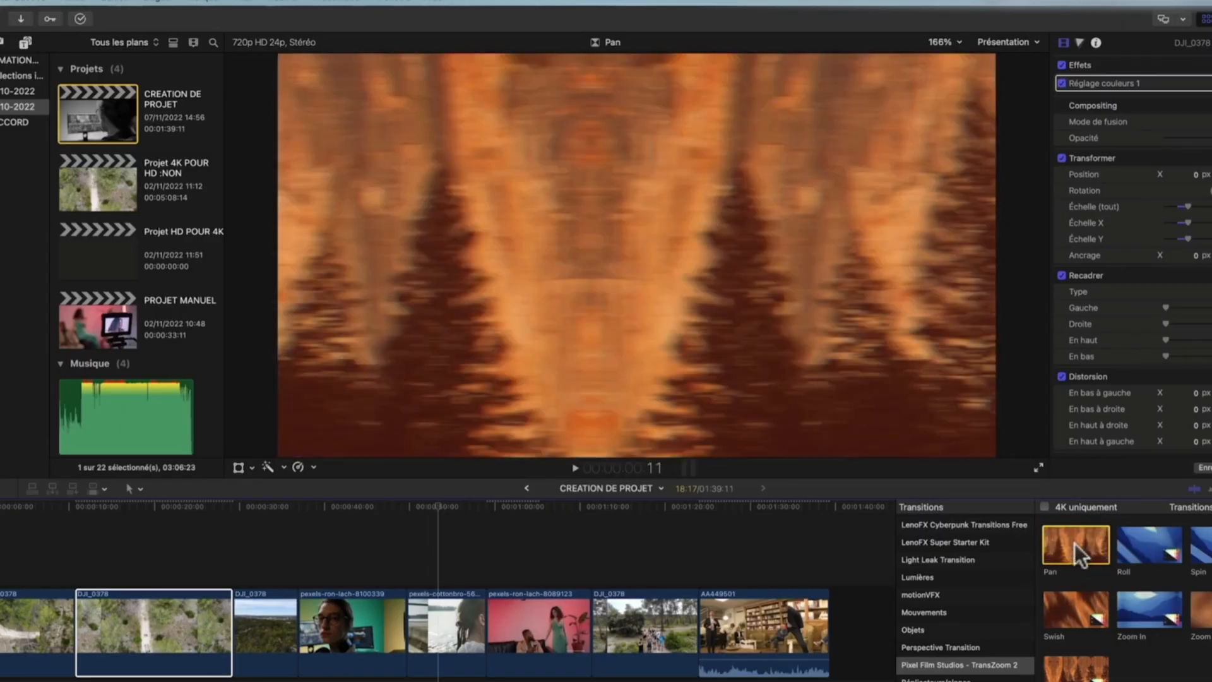
{"action": "mouse_move", "coordinate": [1075, 545]}
{"action": "left_mouse_down"}
{"action": "mouse_move", "coordinate": [673, 582]}
{"action": "mouse_move", "coordinate": [630, 562]}
{"action": "mouse_move", "coordinate": [346, 572]}
{"action": "mouse_move", "coordinate": [120, 599]}
{"action": "mouse_move", "coordinate": [77, 622]}
{"action": "left_mouse_up"}
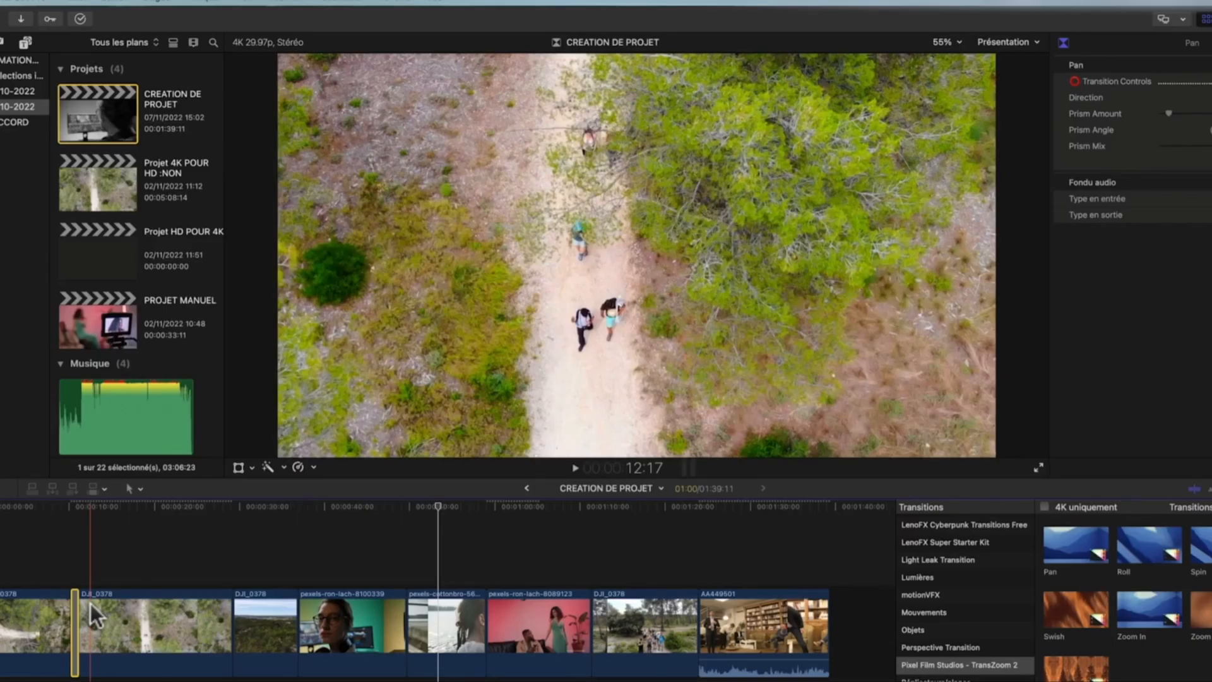
Lengthen the Pan transition between the first two DJI_0378 clips to slightly under two seconds.
{"action": "key", "text": "super+equal"}
{"action": "key", "text": "super+equal"}
{"action": "key", "text": "super+equal"}
{"action": "key", "text": "super+equal"}
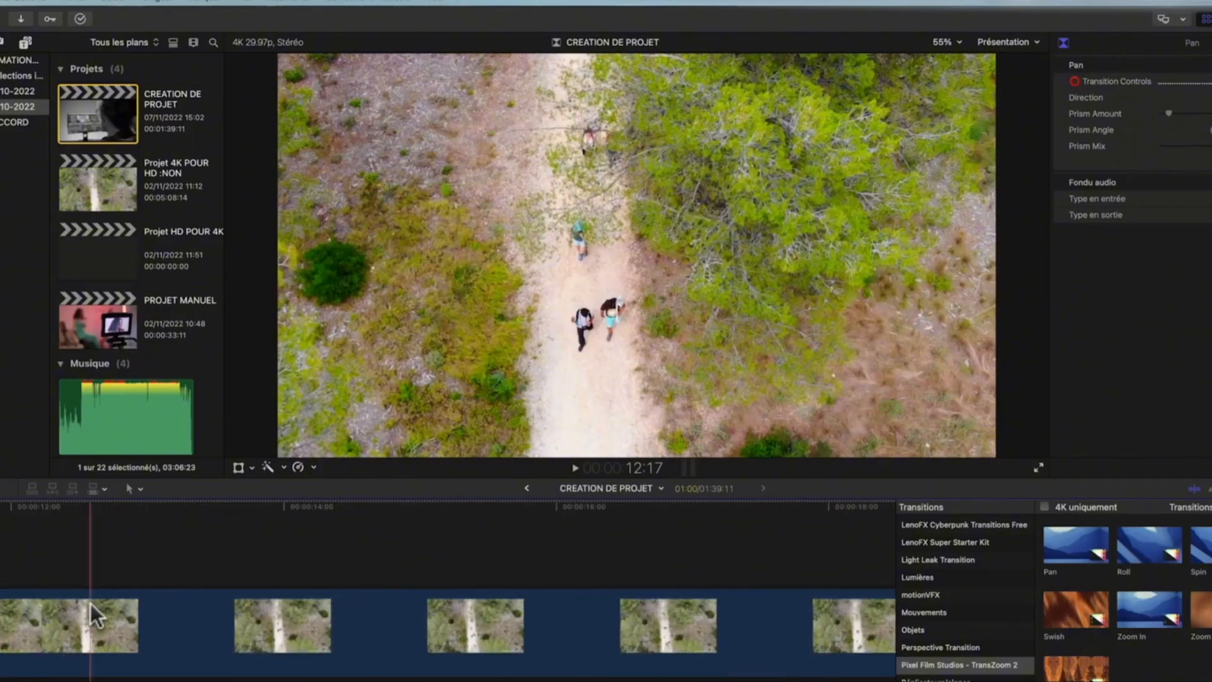
{"action": "scroll", "coordinate": [227, 651], "scroll_direction": "left", "scroll_amount": 10}
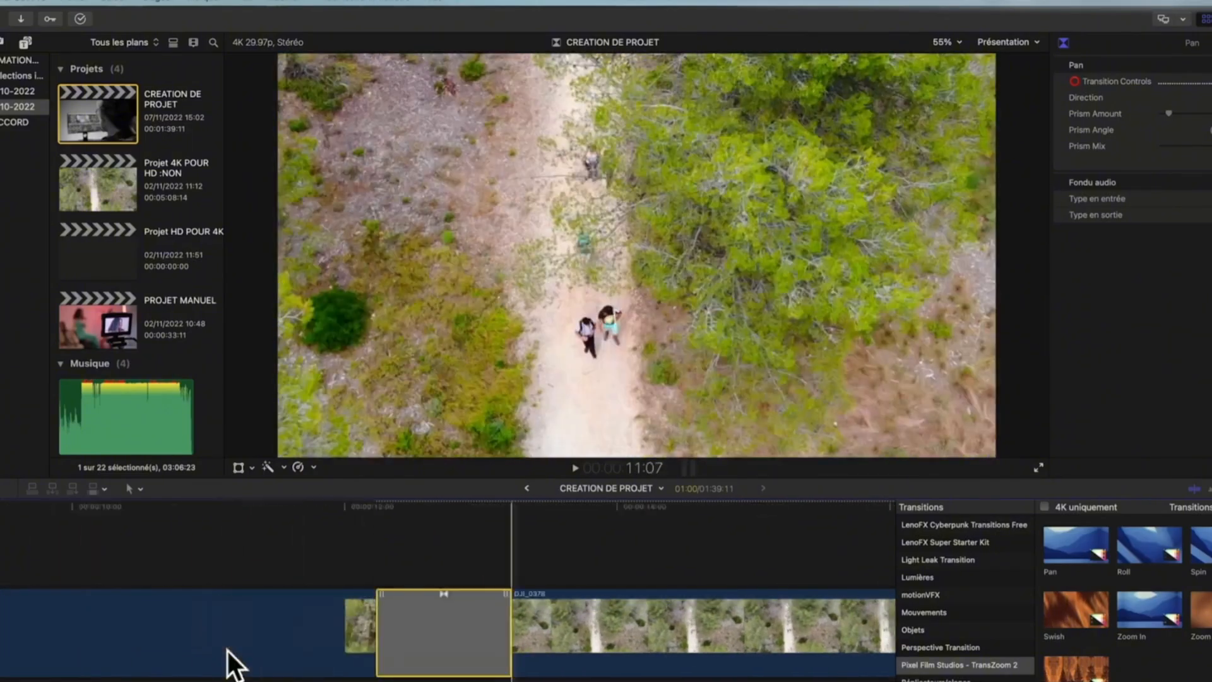
{"action": "scroll", "coordinate": [228, 650], "scroll_direction": "left", "scroll_amount": 5}
{"action": "scroll", "coordinate": [241, 641], "scroll_direction": "right", "scroll_amount": 3}
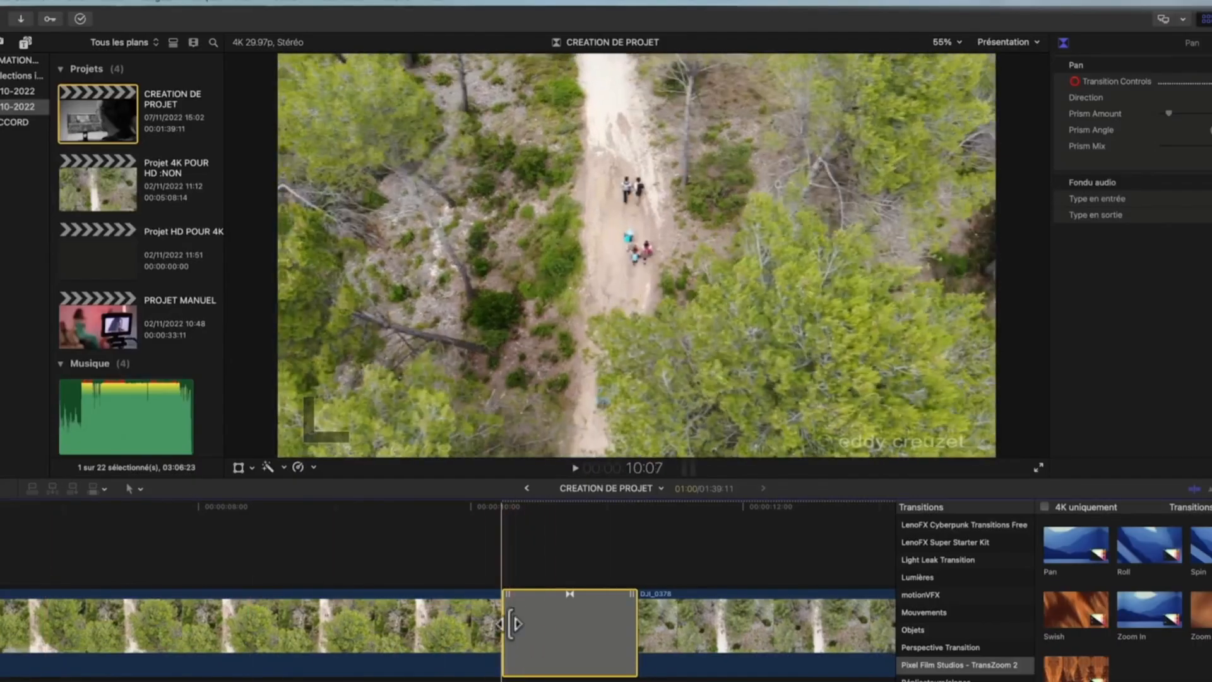
{"action": "key", "text": "super+minus"}
{"action": "key", "text": "super+minus"}
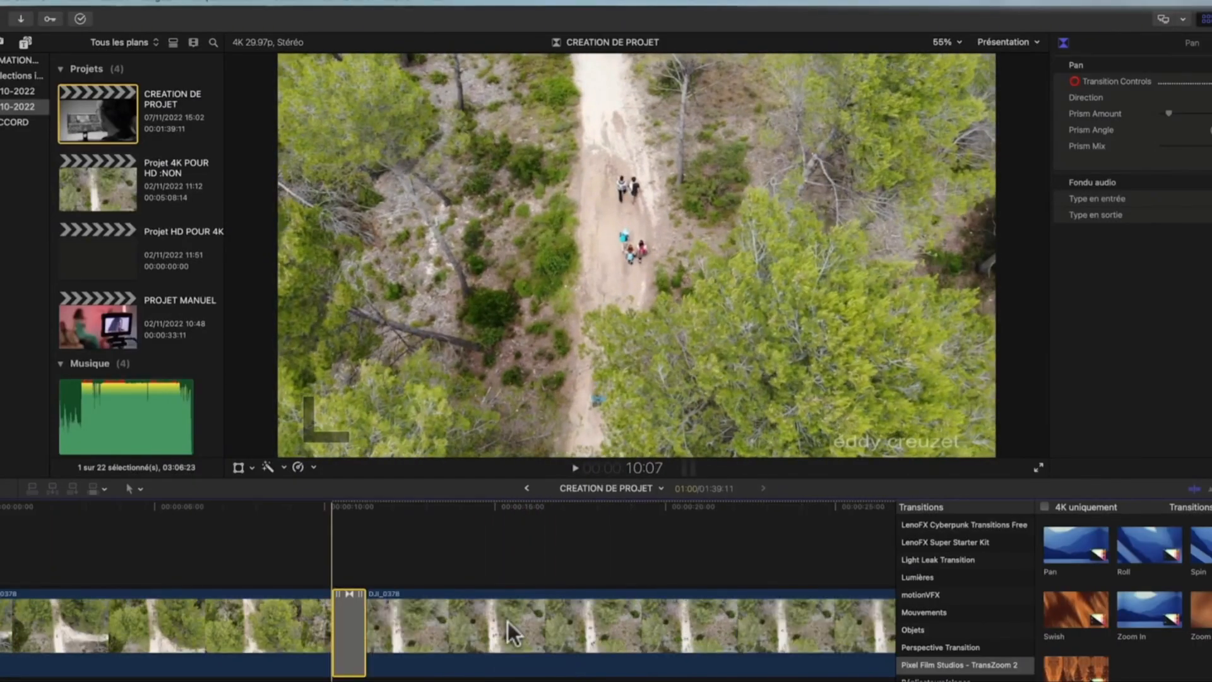
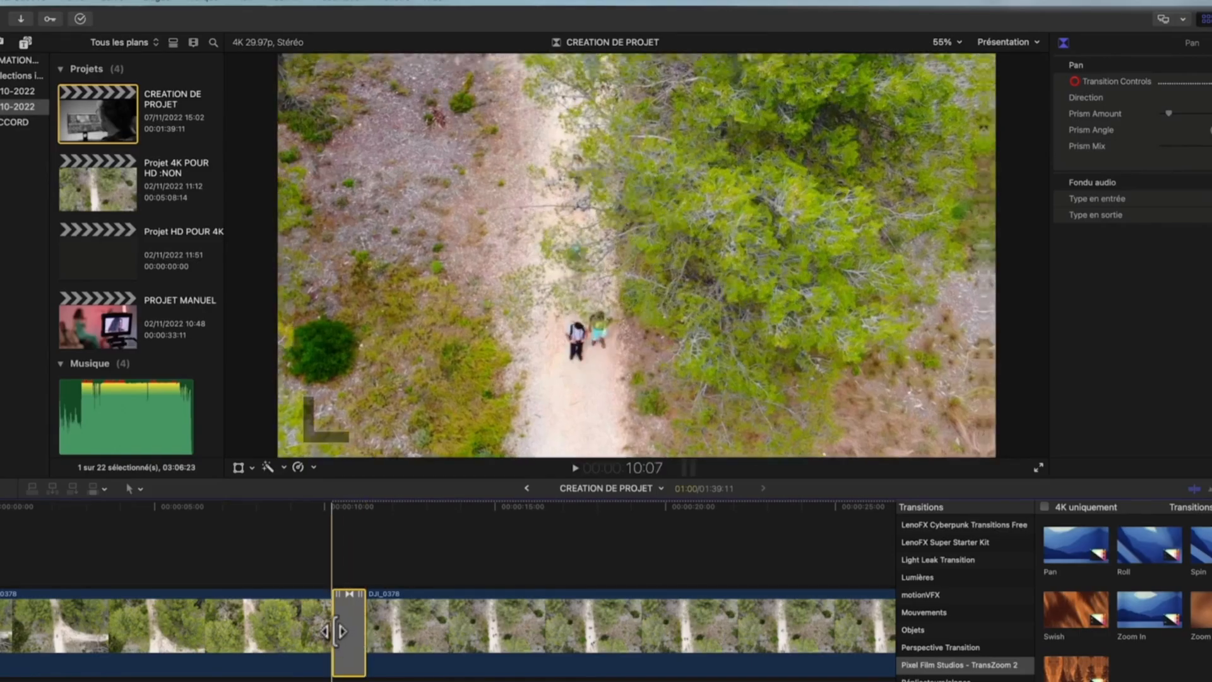
{"action": "mouse_move", "coordinate": [339, 631]}
{"action": "left_mouse_down"}
{"action": "mouse_move", "coordinate": [81, 618]}
{"action": "mouse_move", "coordinate": [342, 617]}
{"action": "left_mouse_up"}
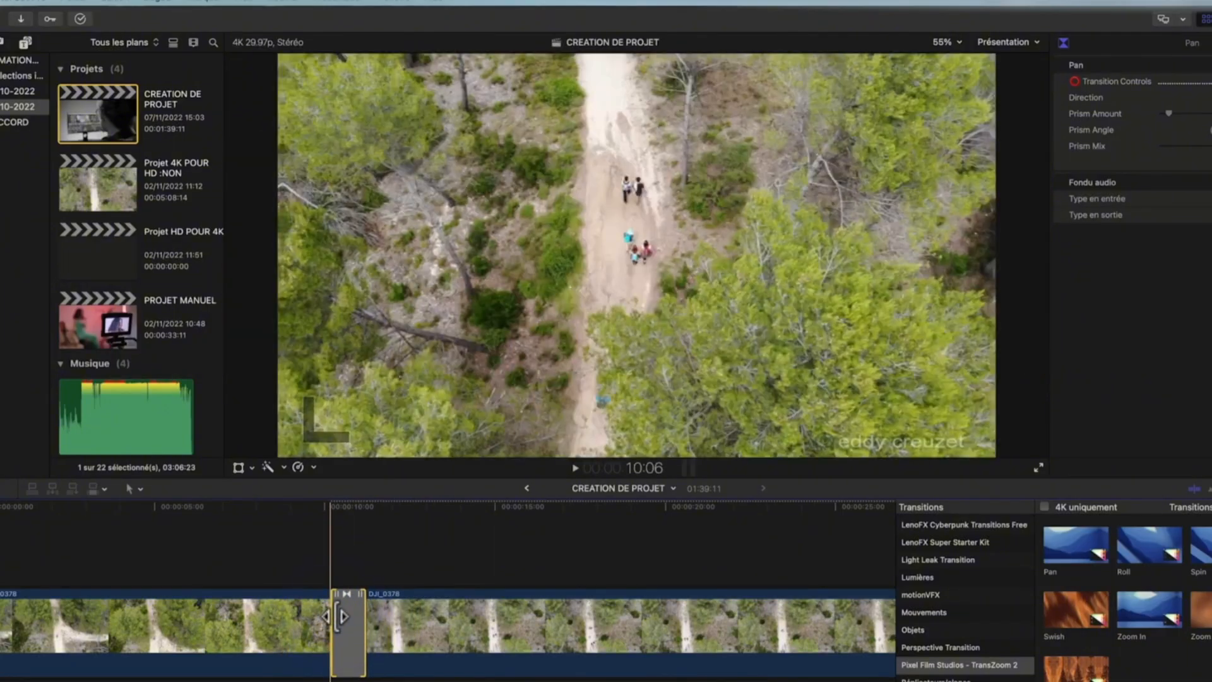
{"action": "left_click", "coordinate": [349, 616]}
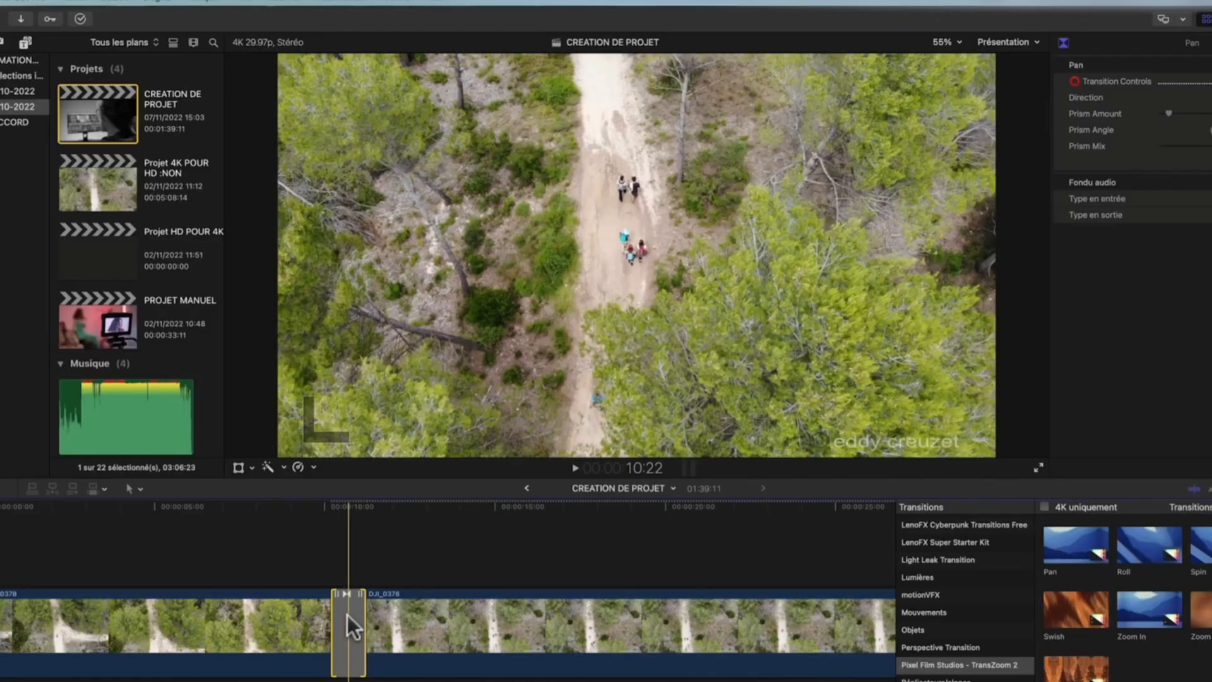
{"action": "mouse_move", "coordinate": [364, 621]}
{"action": "left_mouse_down"}
{"action": "mouse_move", "coordinate": [388, 622]}
{"action": "mouse_move", "coordinate": [376, 620]}
{"action": "left_mouse_up"}
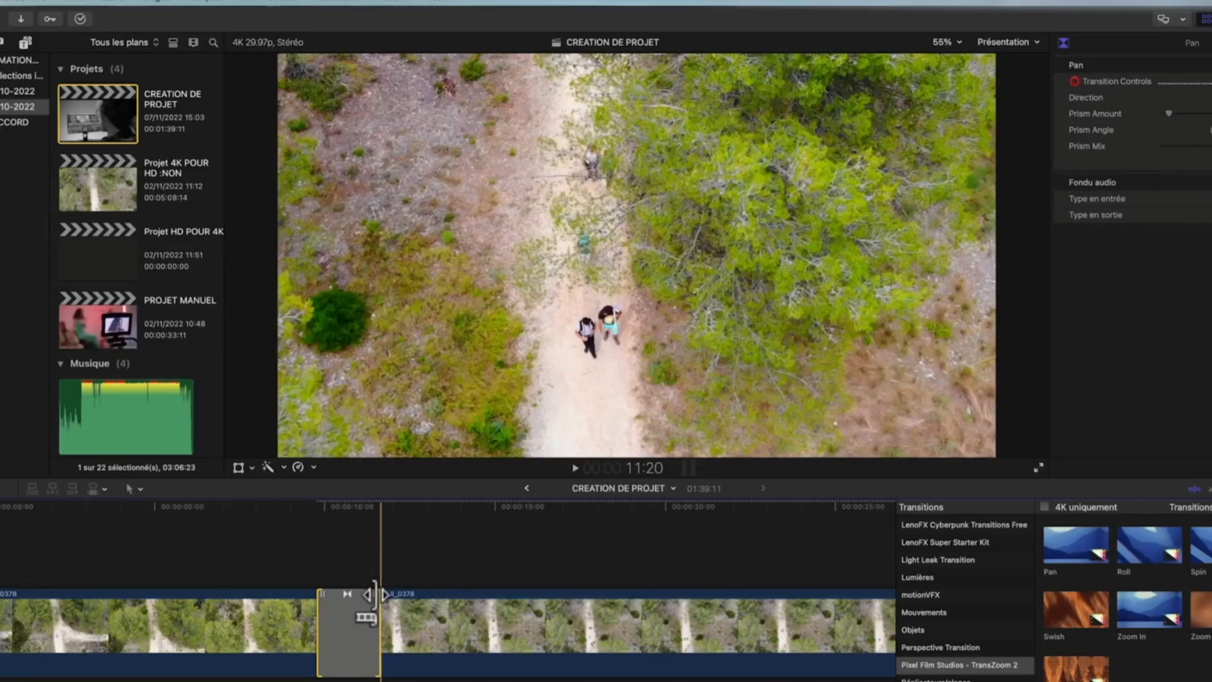
Ripple the end of the first DJI_0378 clip beneath the Pan transition to lengthen the clip to 12:11.
{"action": "left_click_drag", "start_coordinate": [374, 595], "coordinate": [425, 598]}
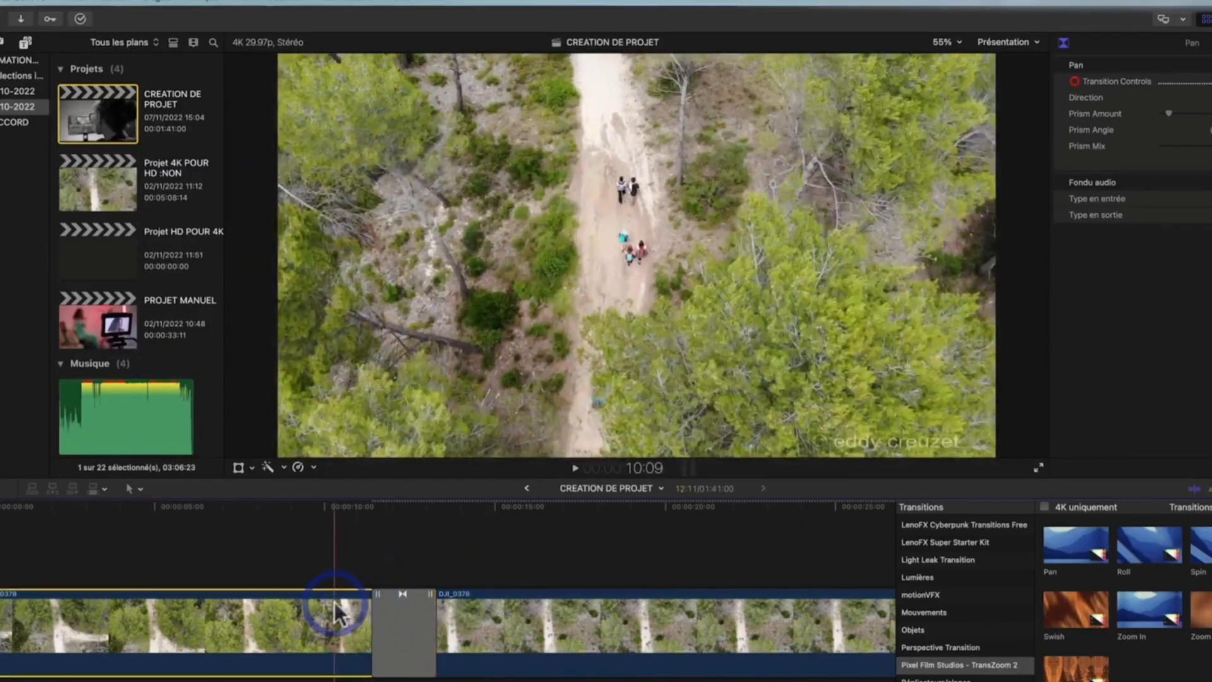
Ripple-trim the first DJI_0378 clip beneath the Pan transition to 11:07 and trim the start of the second clip.
{"action": "left_click", "coordinate": [335, 602]}
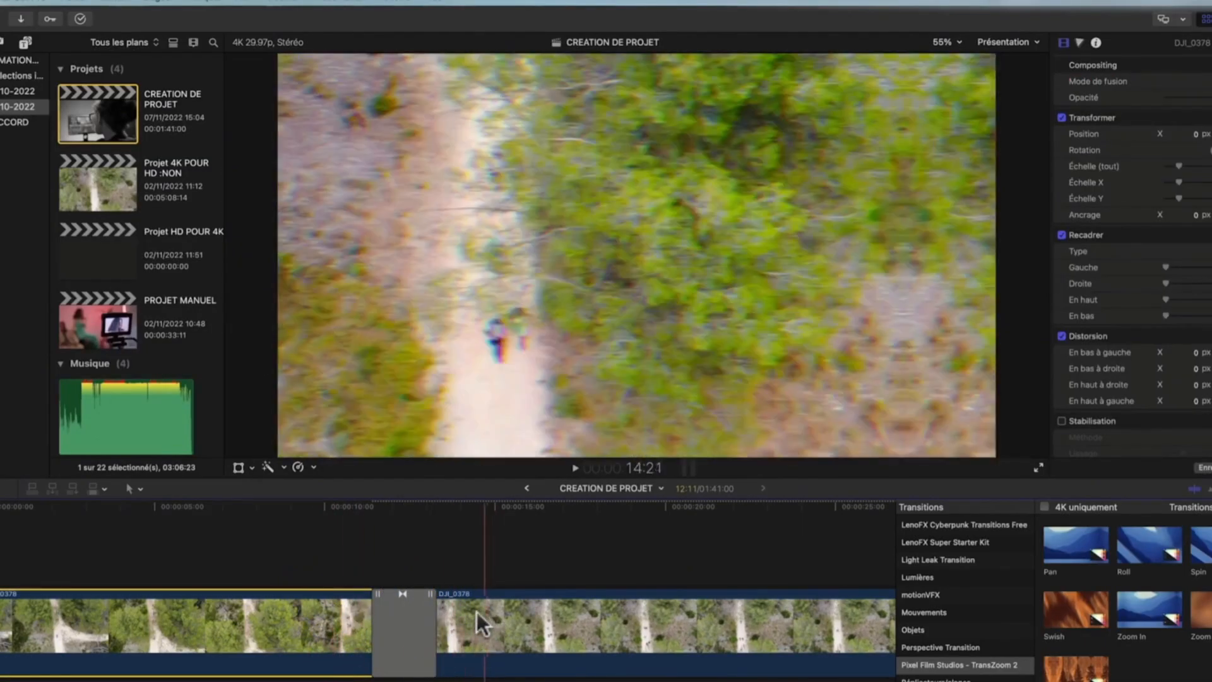
{"action": "left_click_drag", "start_coordinate": [435, 597], "coordinate": [395, 607]}
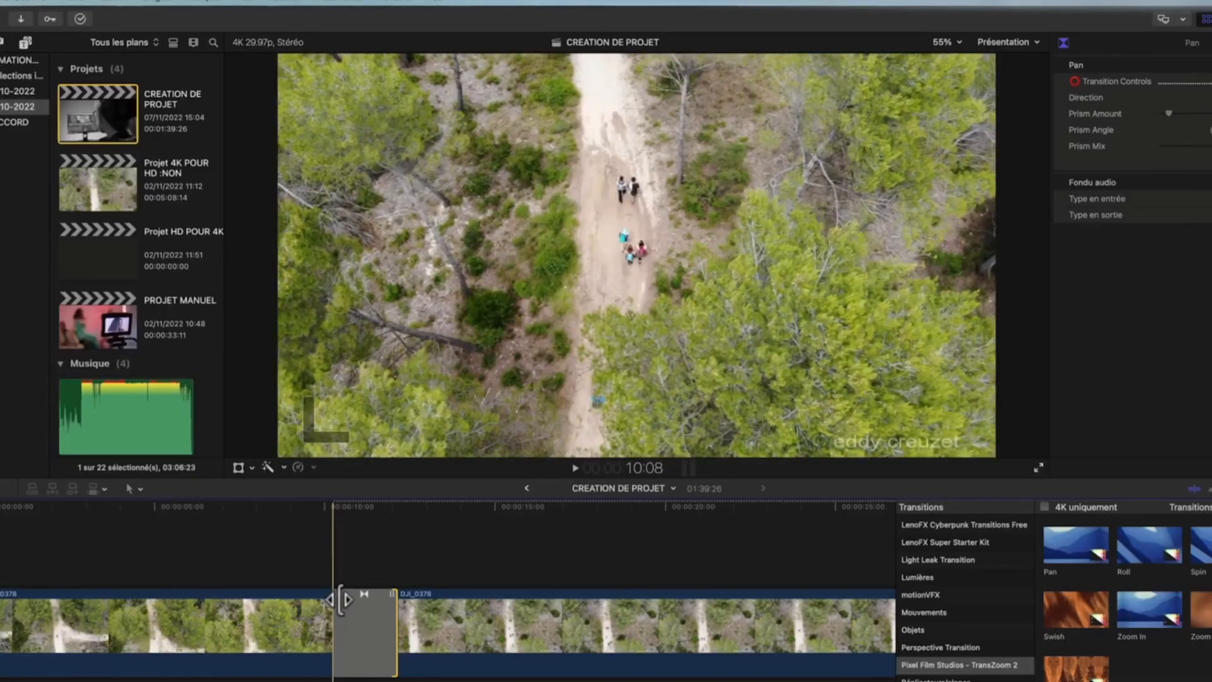
{"action": "left_click_drag", "start_coordinate": [342, 594], "coordinate": [369, 607]}
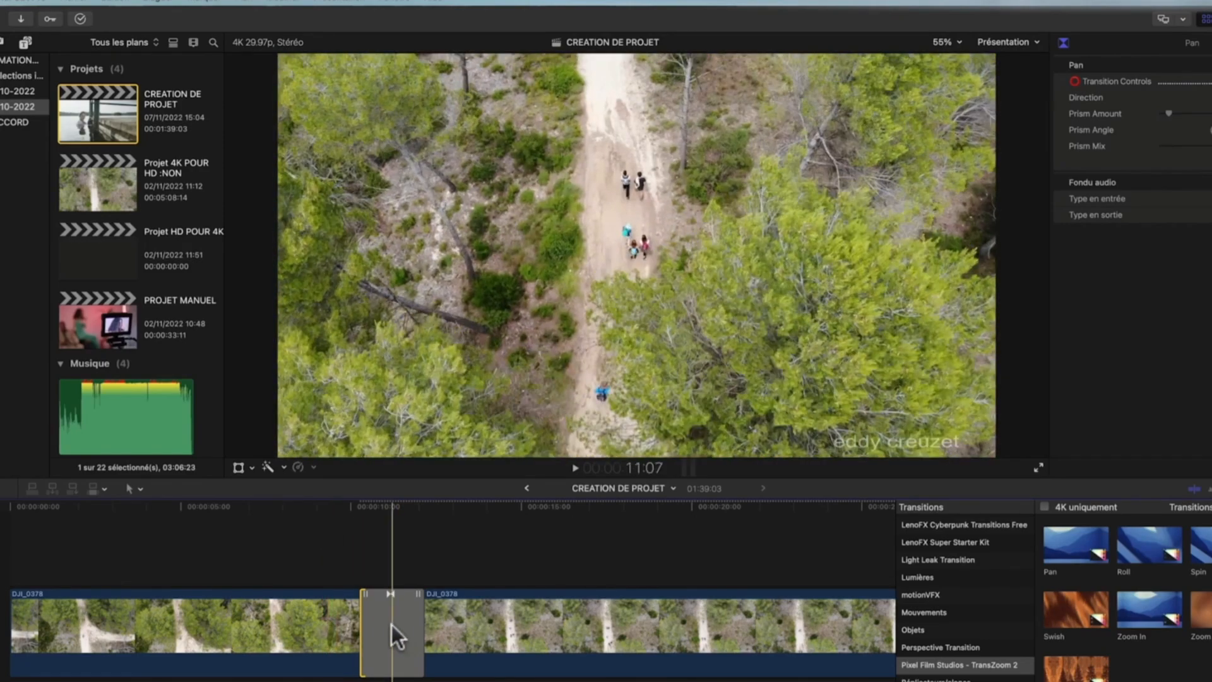
Roll the cut beneath the Pan transition between the first two DJI_0378 clips to 11:18.
{"action": "left_click", "coordinate": [313, 625]}
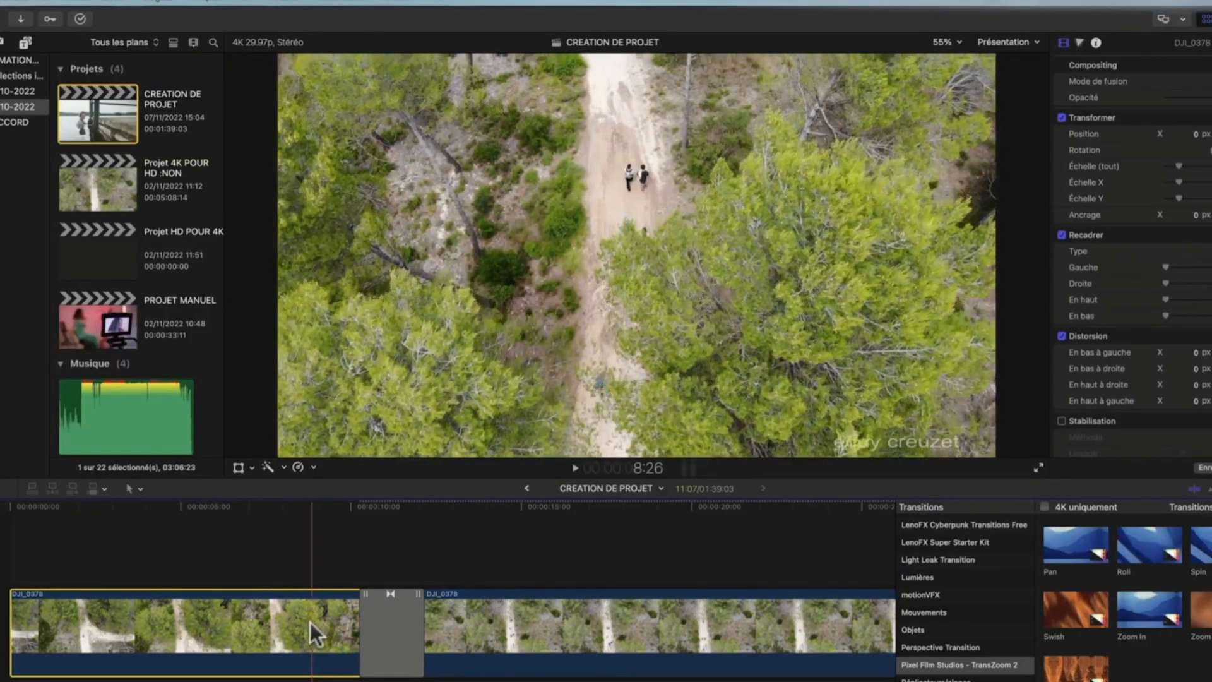
{"action": "left_click", "coordinate": [475, 618]}
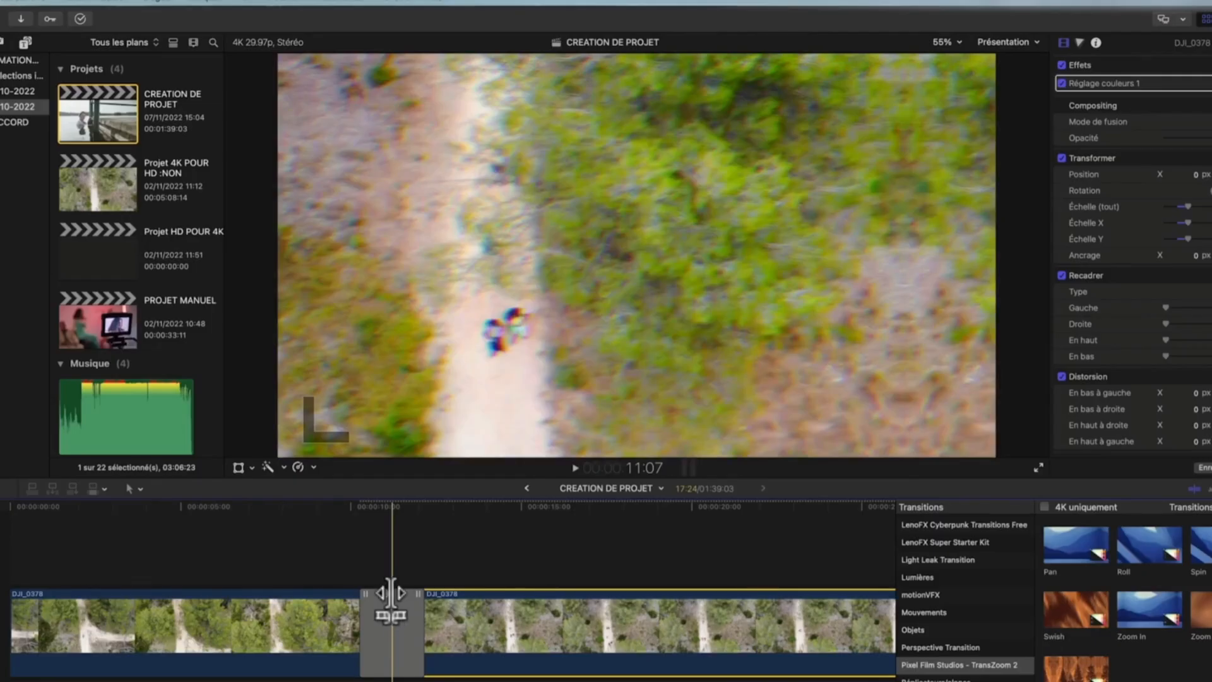
{"action": "left_click_drag", "start_coordinate": [391, 594], "coordinate": [442, 597]}
{"action": "mouse_move", "coordinate": [390, 595]}
{"action": "left_mouse_down"}
{"action": "mouse_move", "coordinate": [319, 595]}
{"action": "mouse_move", "coordinate": [438, 595]}
{"action": "mouse_move", "coordinate": [404, 595]}
{"action": "left_mouse_up"}
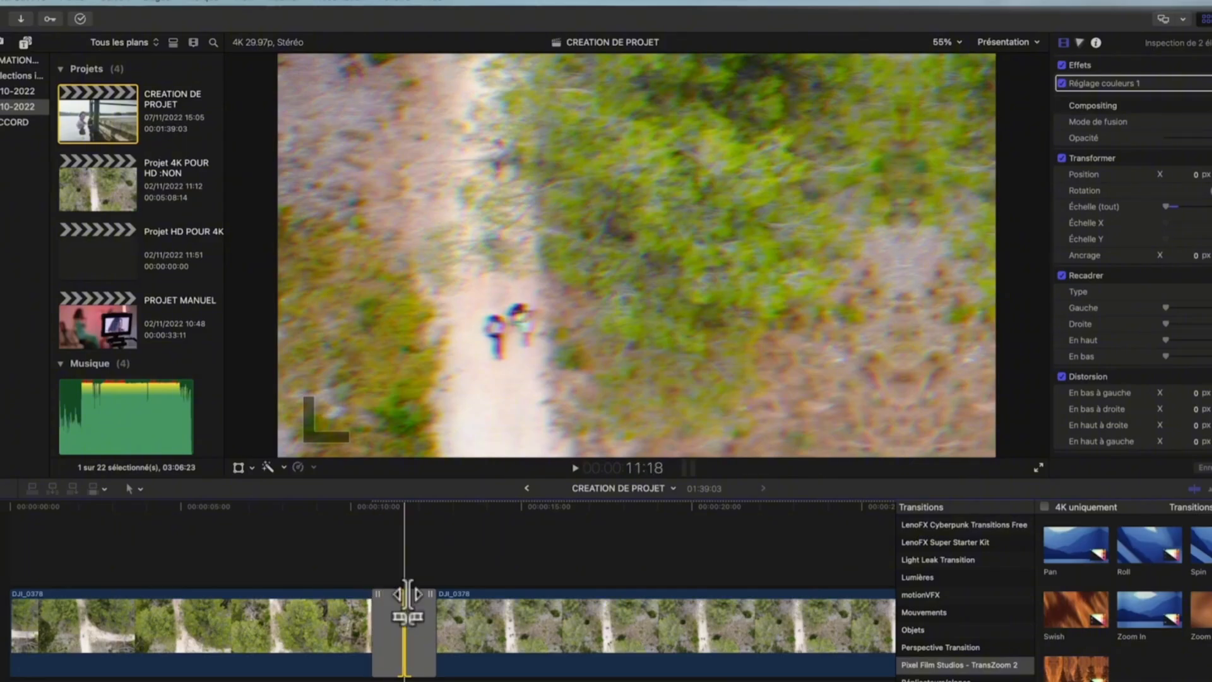
Lengthen the Pan transition between the first two DJI_0378 clips to 5:07.
{"action": "left_click_drag", "start_coordinate": [427, 593], "coordinate": [520, 622]}
{"action": "left_click", "coordinate": [446, 627]}
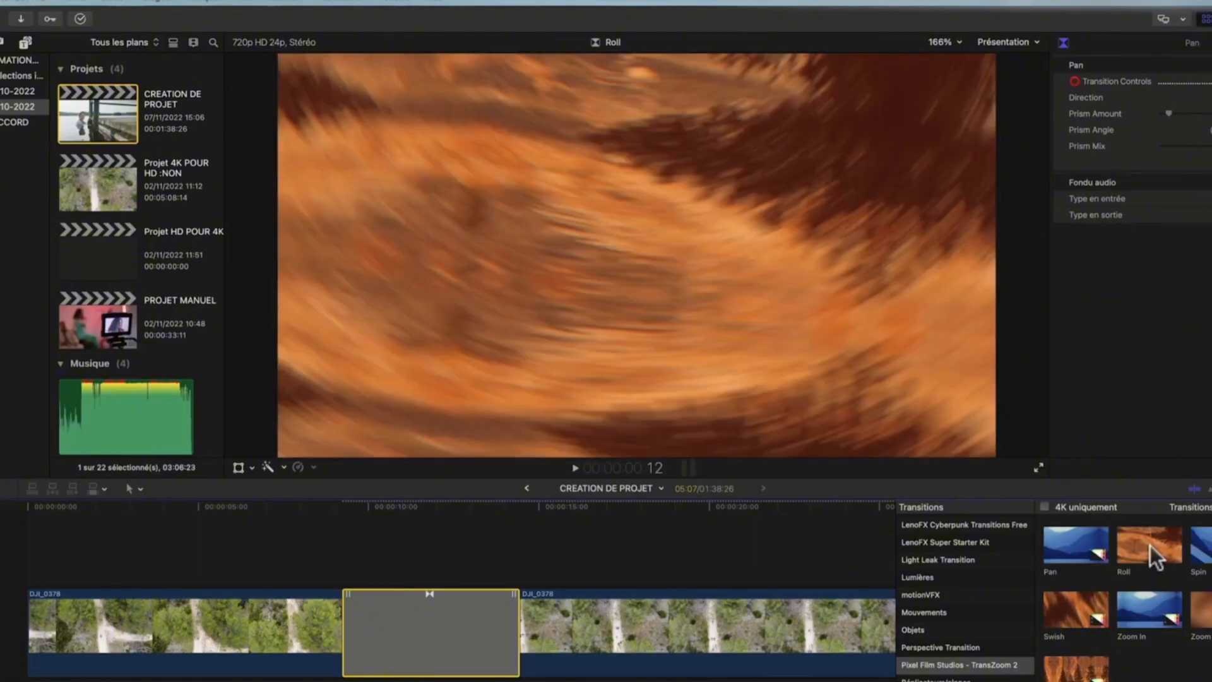
Replace the Pan transition between the first two DJI_0378 clips with Roll from TransZoom 2 and play it.
{"action": "left_click_drag", "start_coordinate": [1150, 541], "coordinate": [461, 619]}
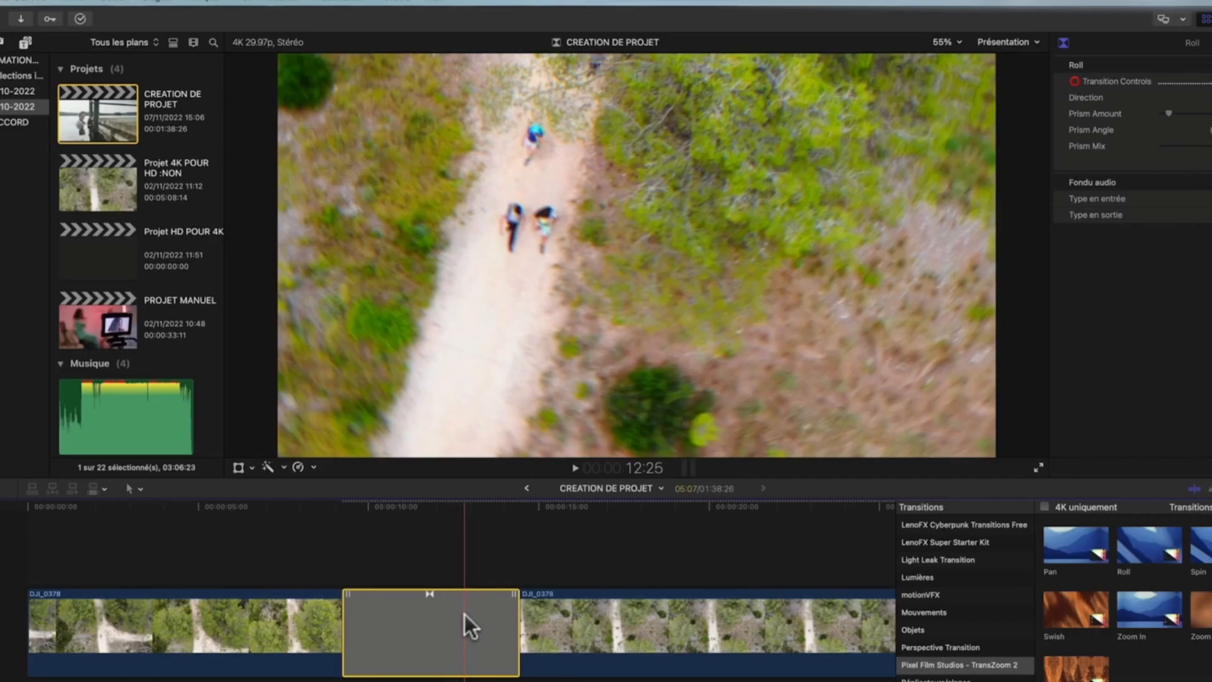
{"action": "key", "text": "space"}
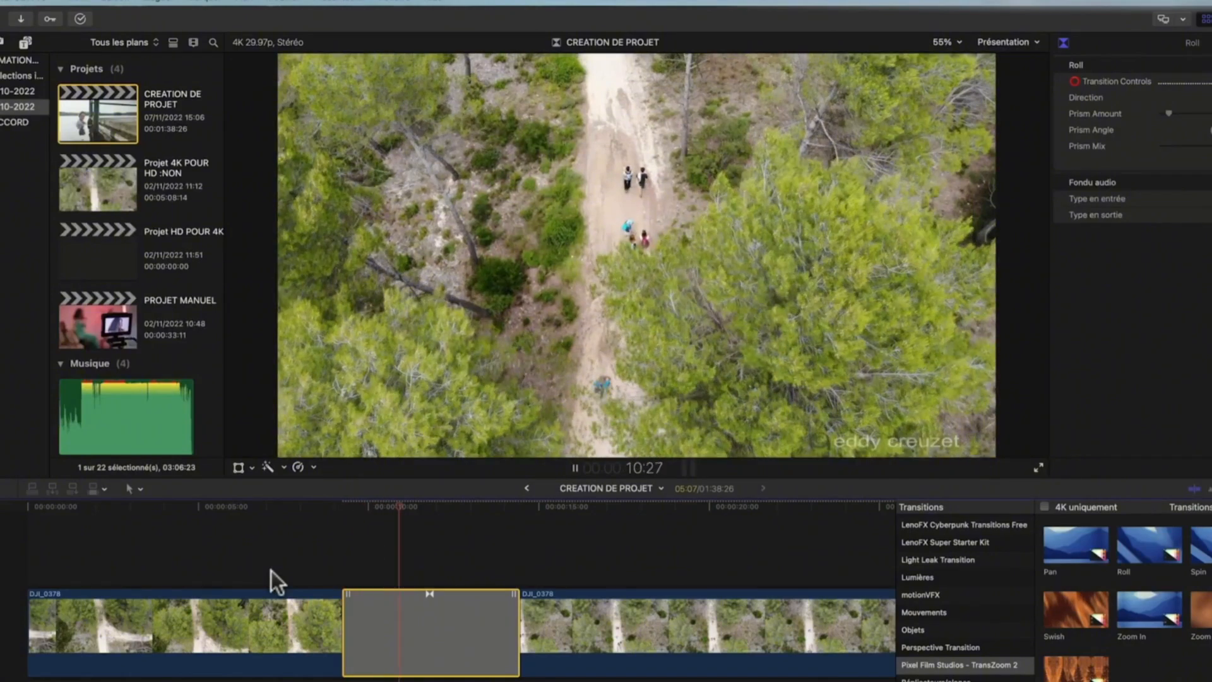
{"action": "key", "text": "space"}
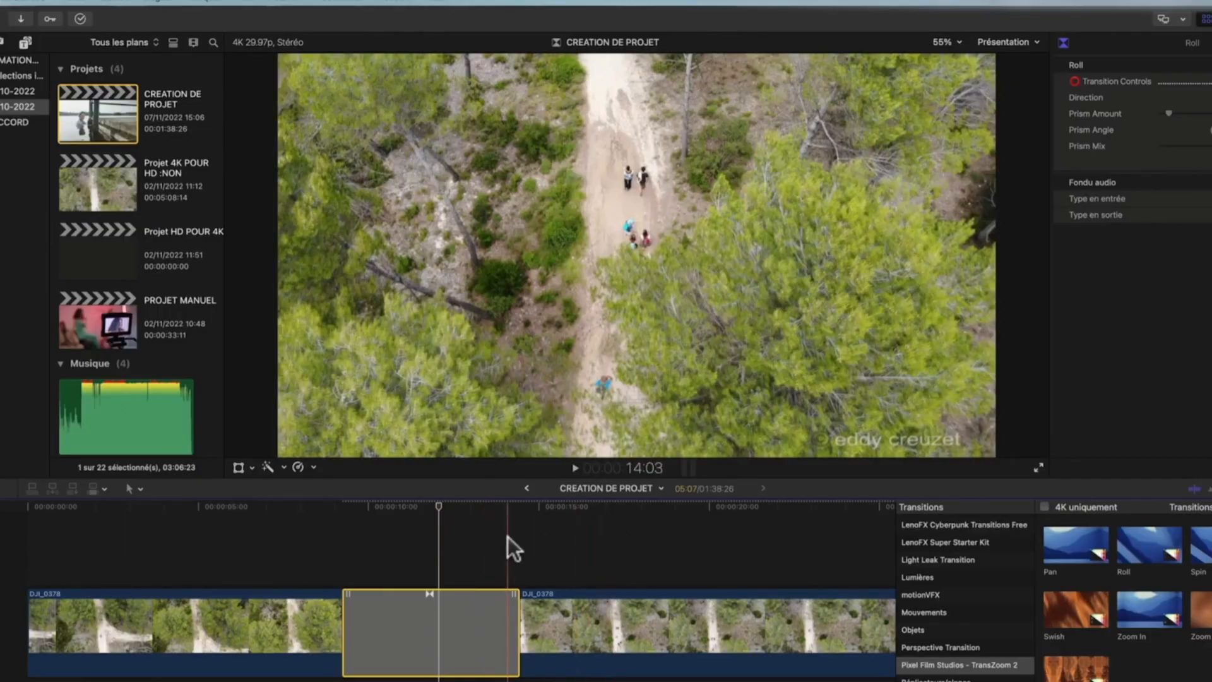
Render only the Roll transition and the second DJI_0378 clip, and expand the Rendu entry in the background tasks.
{"action": "left_click", "coordinate": [621, 625]}
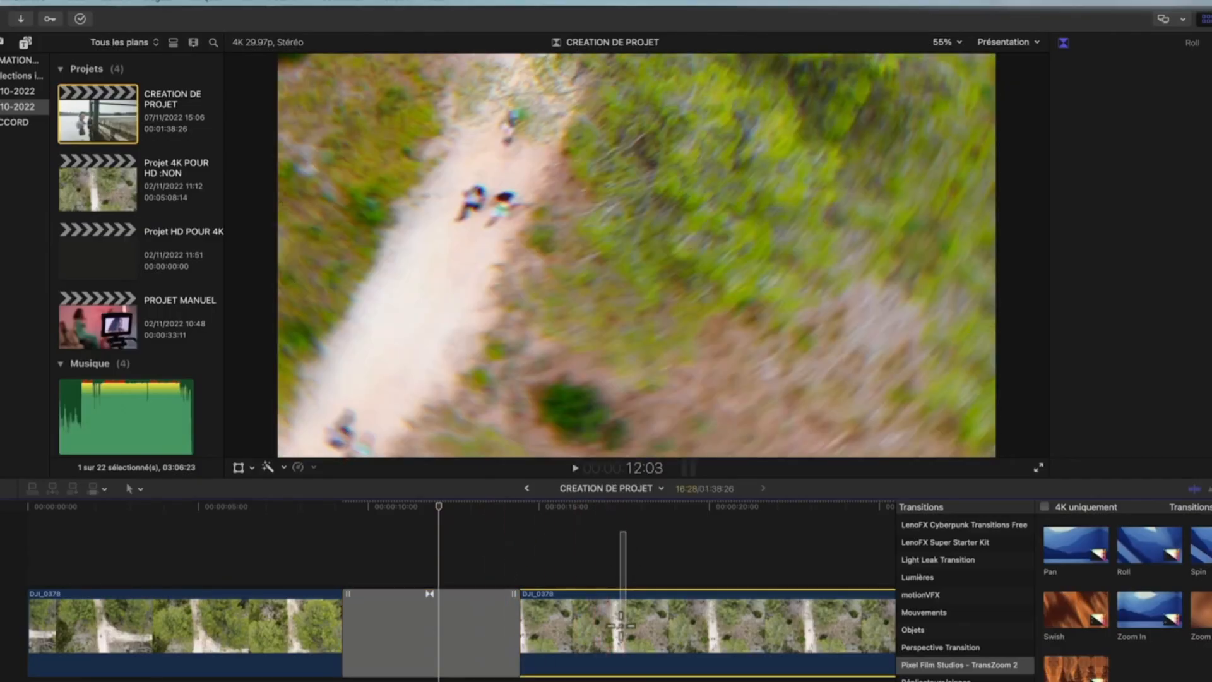
{"action": "left_click_drag", "start_coordinate": [621, 625], "coordinate": [396, 626]}
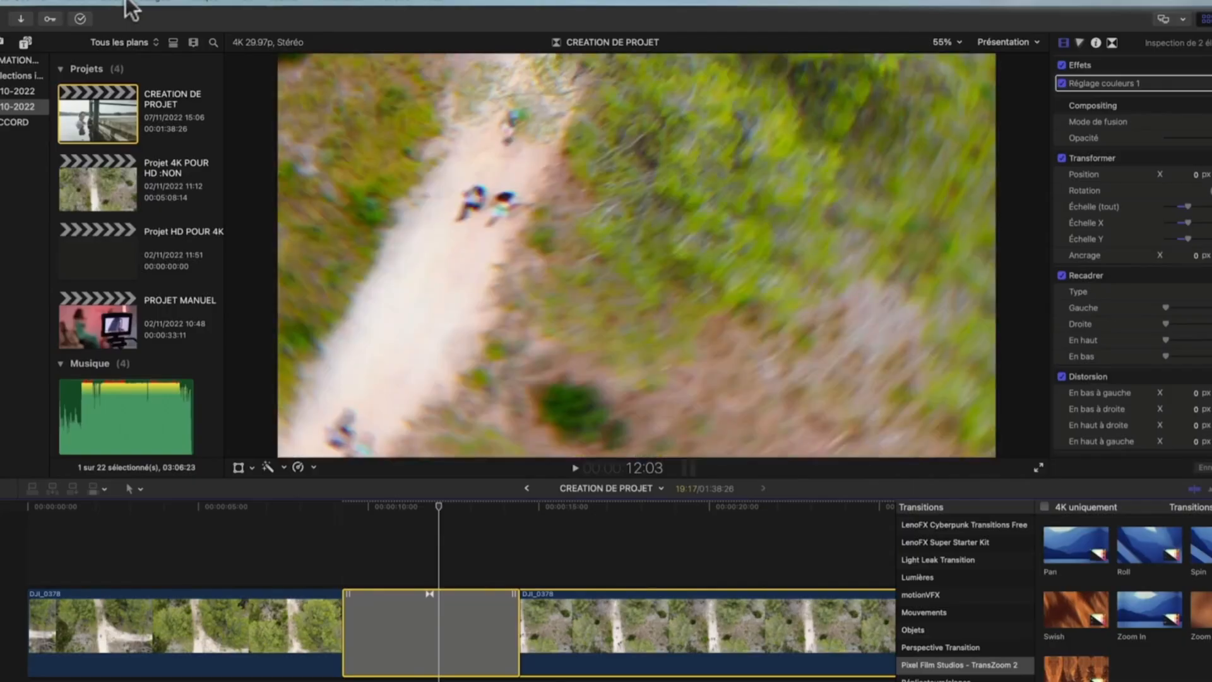
{"action": "left_click", "coordinate": [293, 3]}
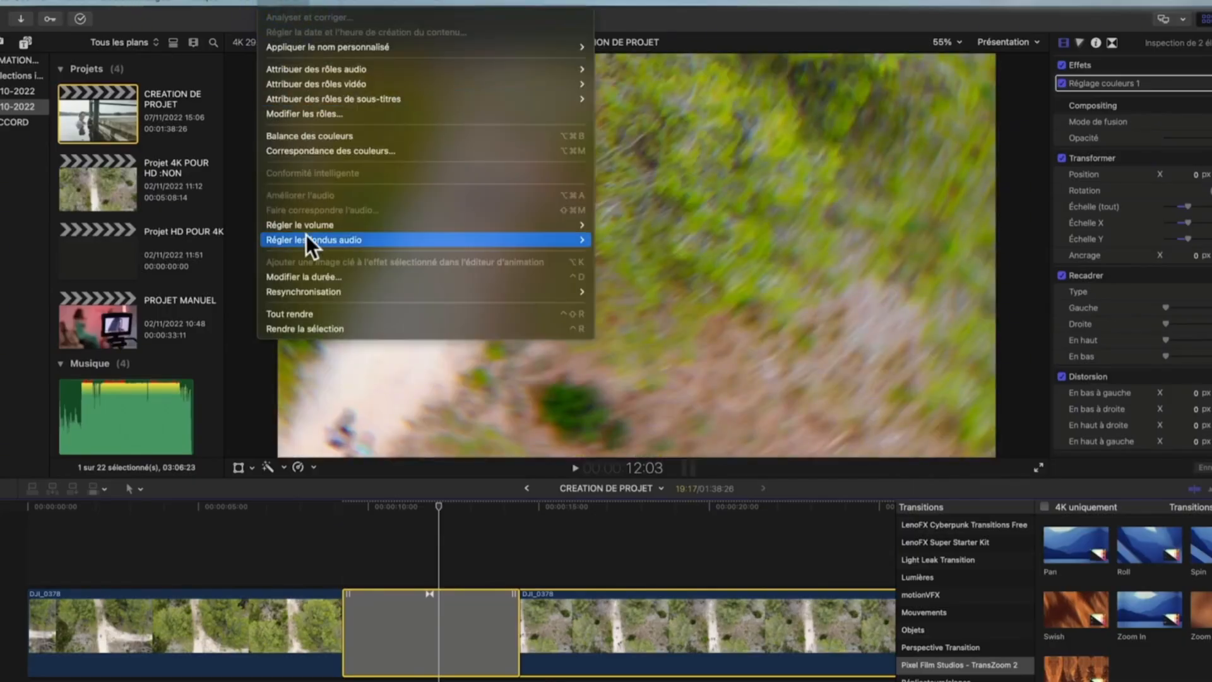
{"action": "left_click", "coordinate": [370, 329]}
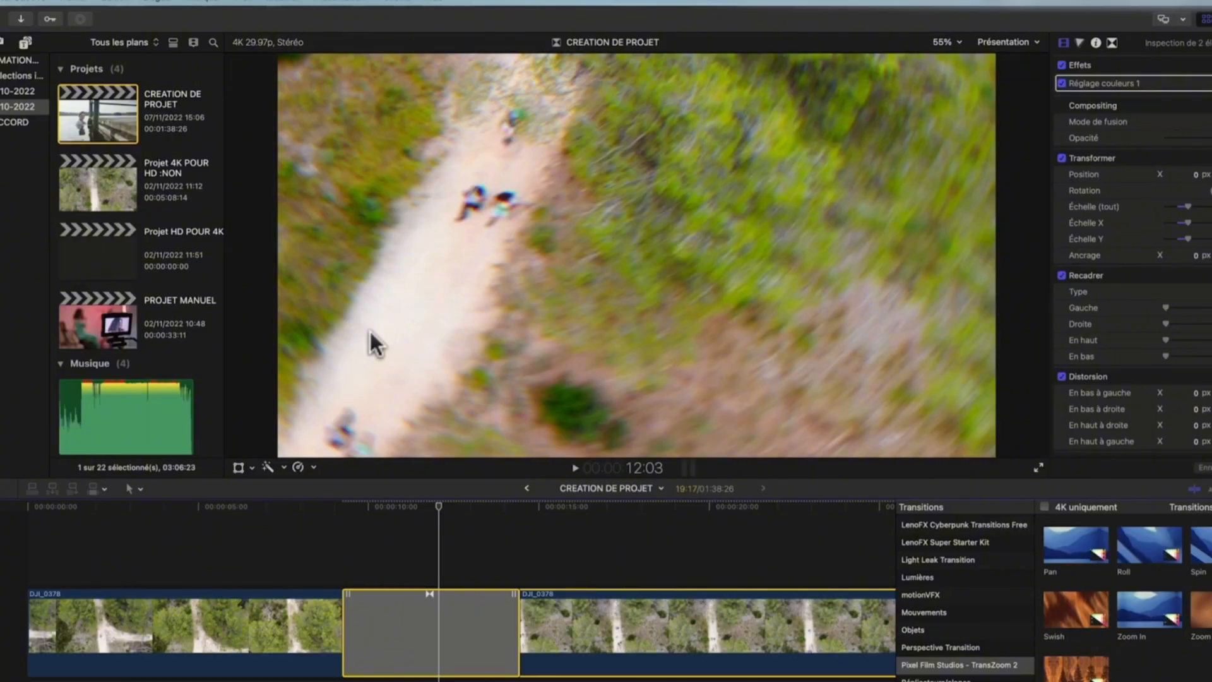
{"action": "left_click", "coordinate": [81, 20]}
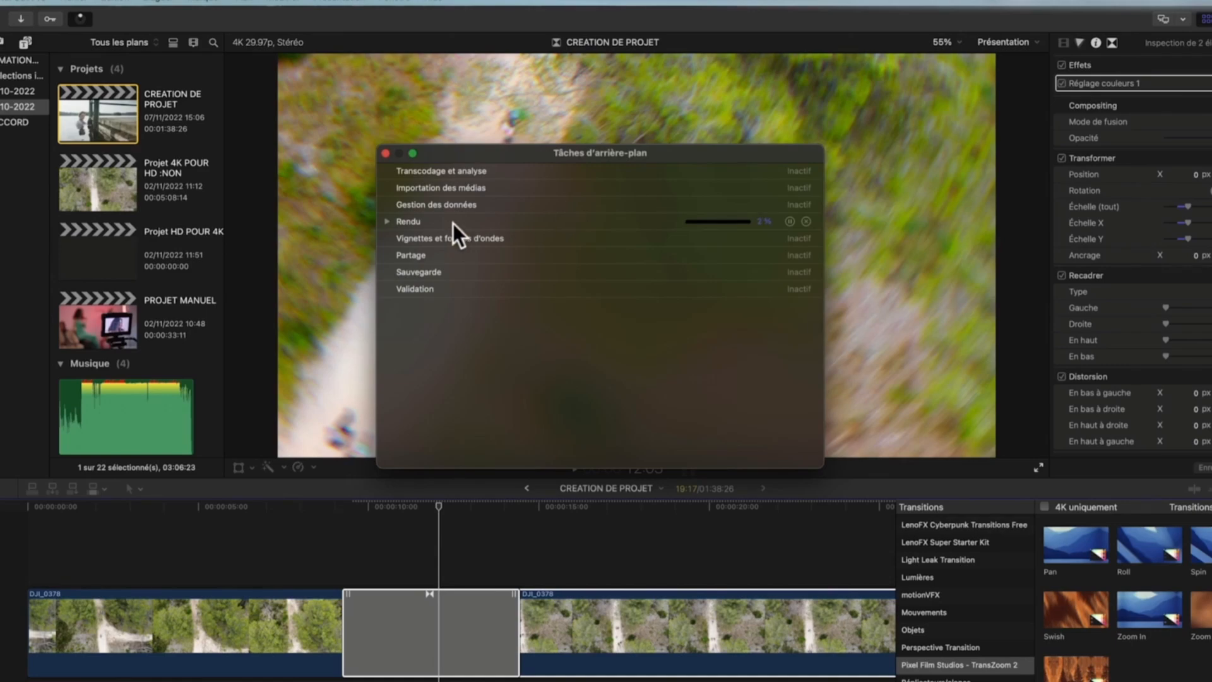
{"action": "left_click", "coordinate": [388, 222]}
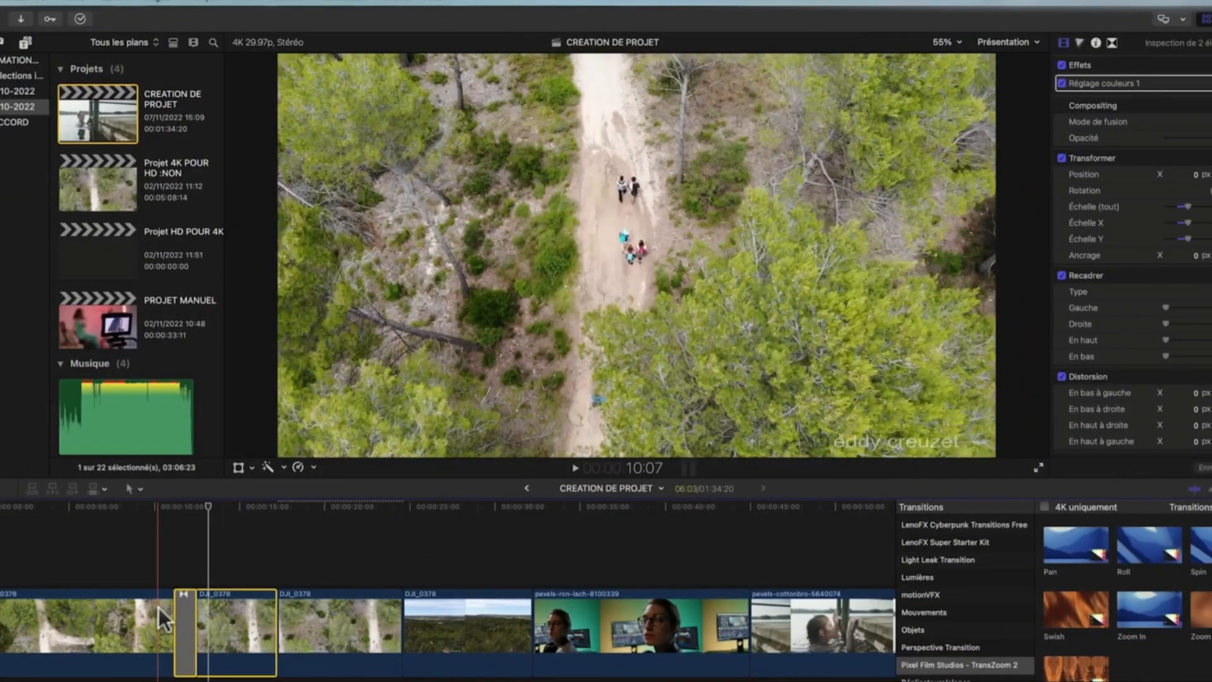
Play through the transition between the first two DJI_0378 clips to check its rendered playback.
{"action": "key", "text": "space"}
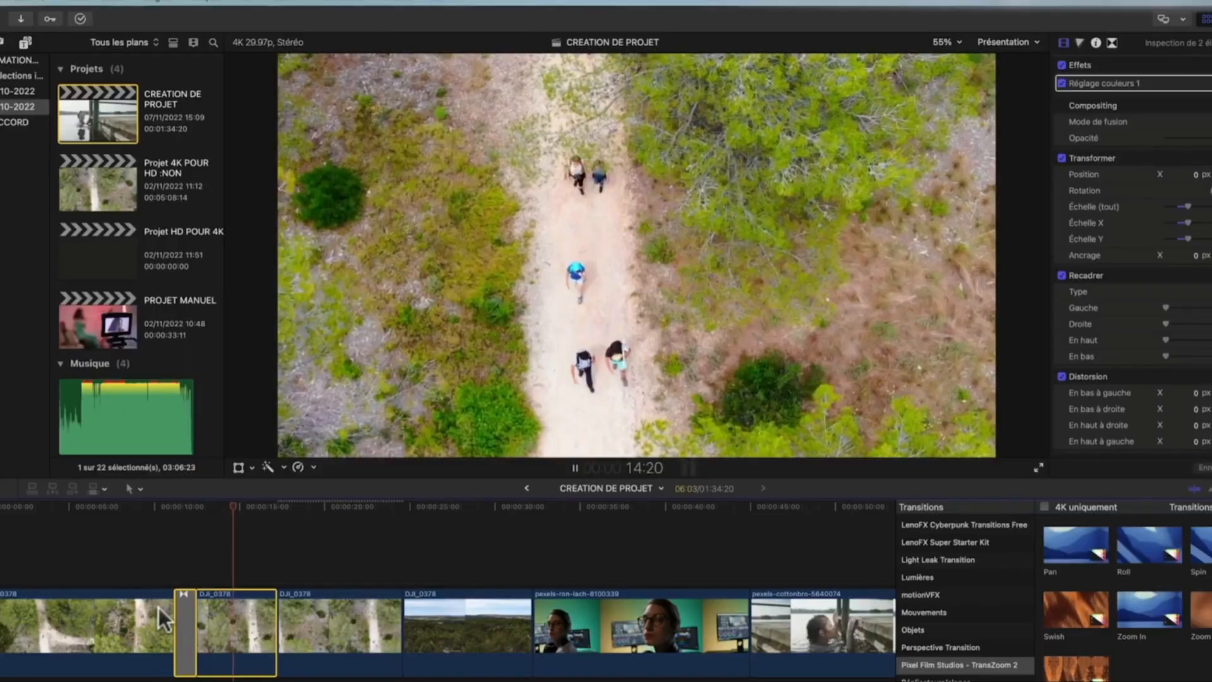
{"action": "key", "text": "space"}
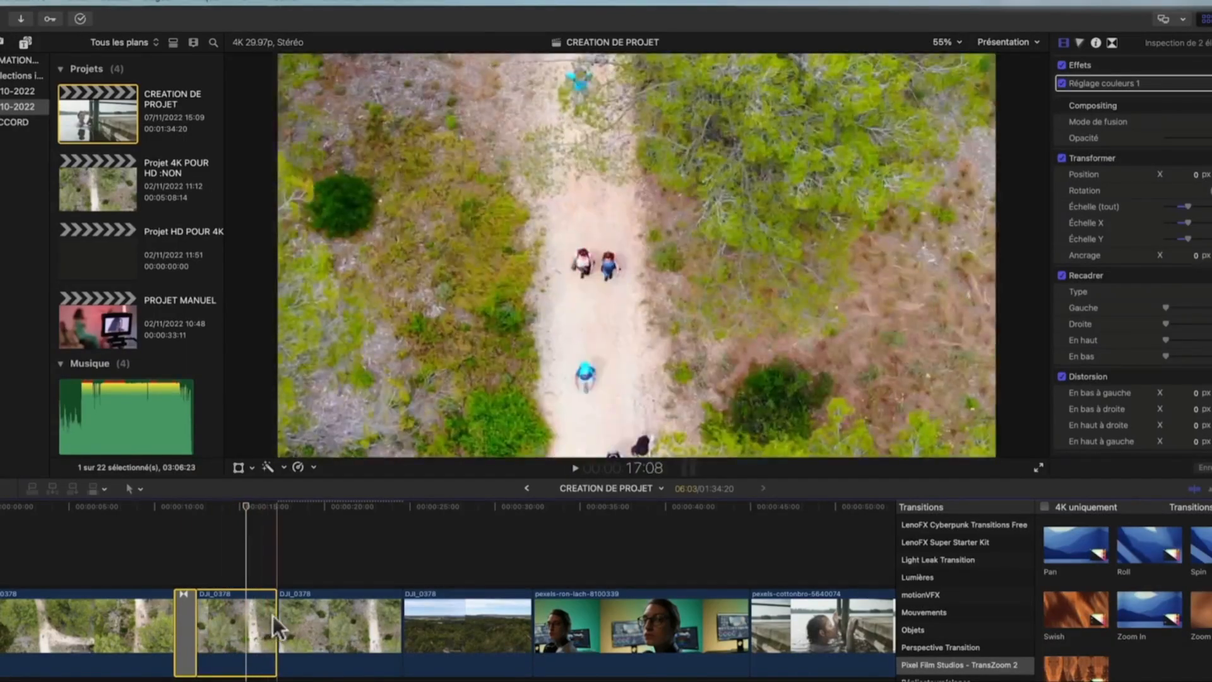
Add a Fondu enchaîné at the cut between the landscape DJI_0378 clip and the woman-at-monitors clip, and delete it again.
{"action": "left_click", "coordinate": [280, 617]}
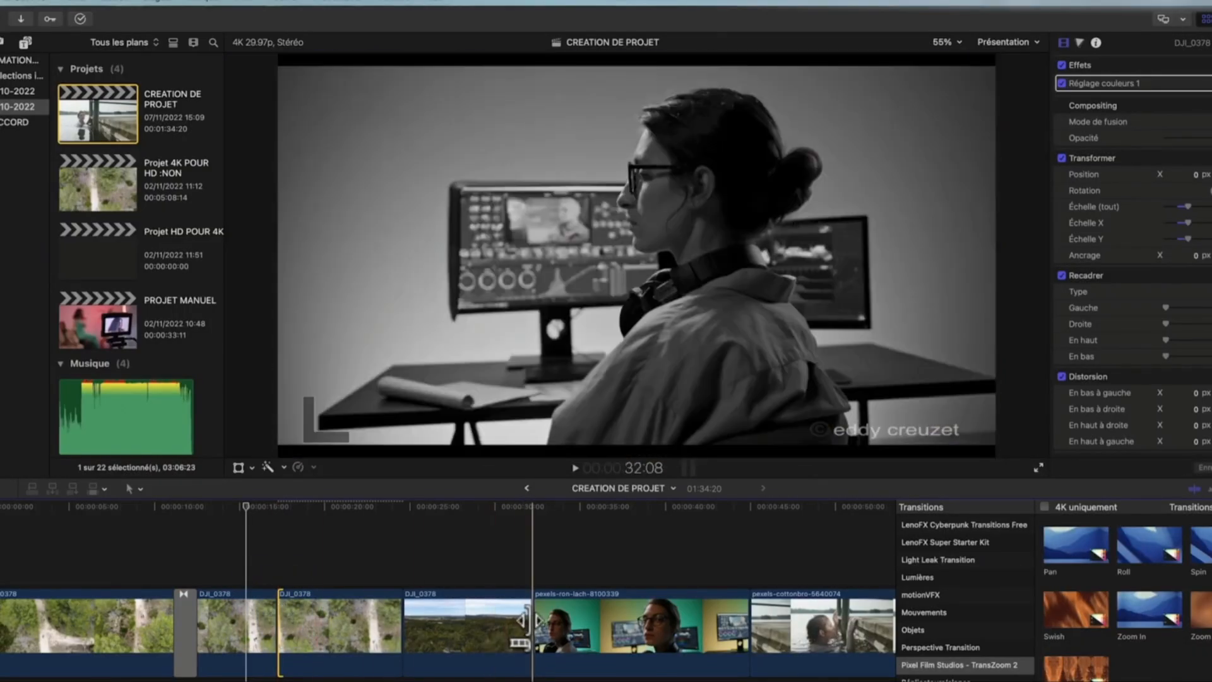
{"action": "left_click", "coordinate": [530, 619]}
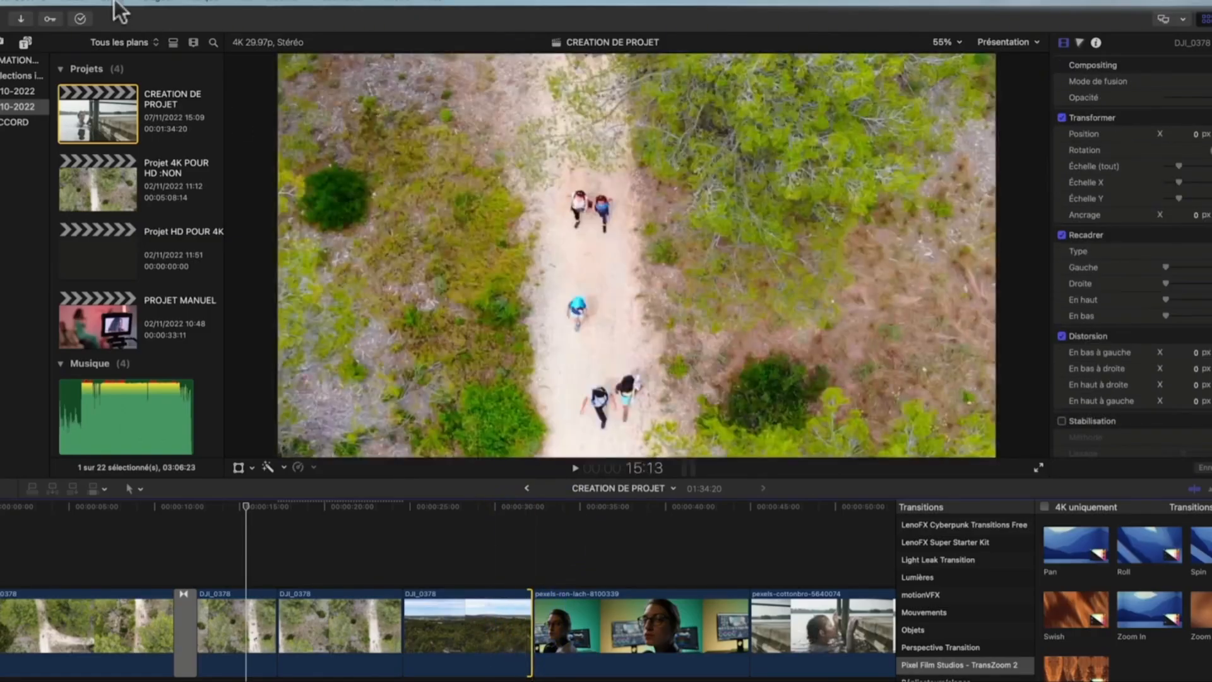
{"action": "left_click", "coordinate": [115, 3]}
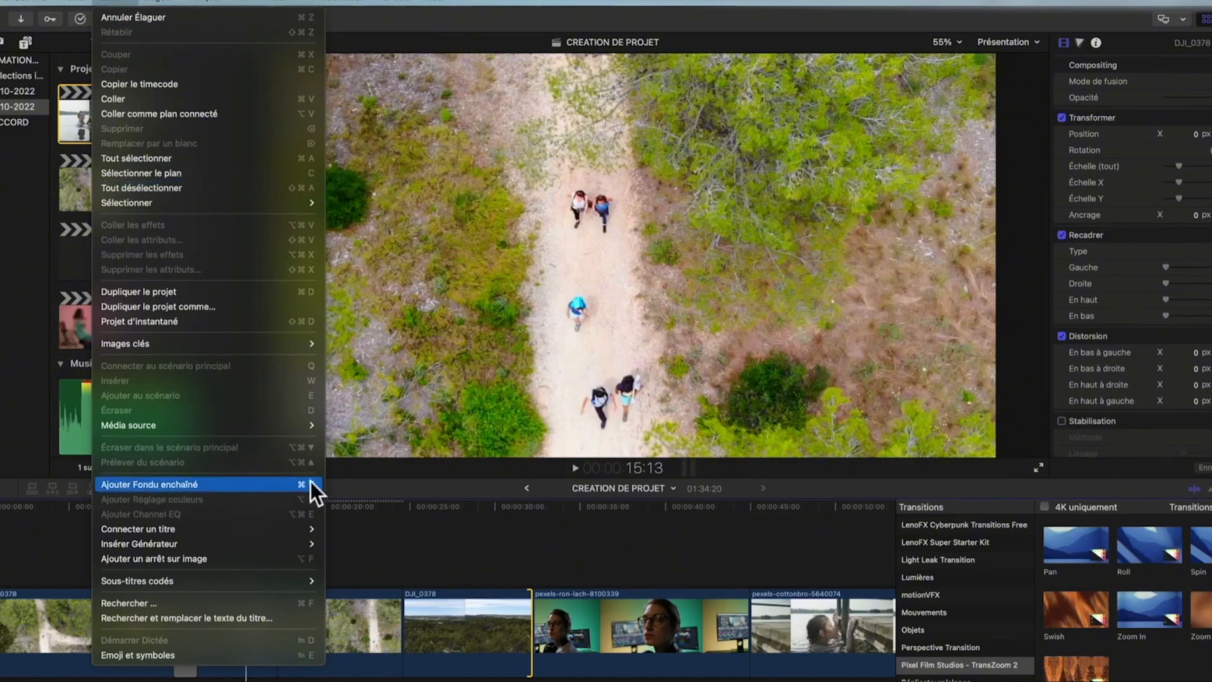
{"action": "left_click", "coordinate": [253, 483]}
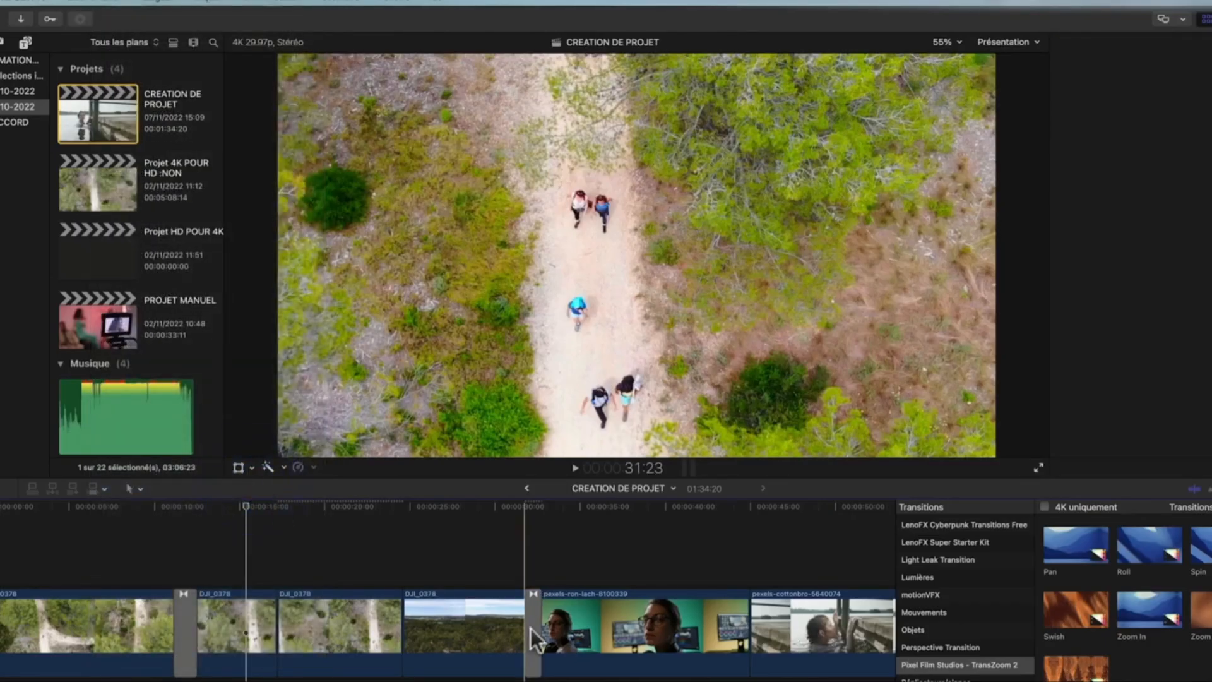
{"action": "left_click", "coordinate": [530, 628]}
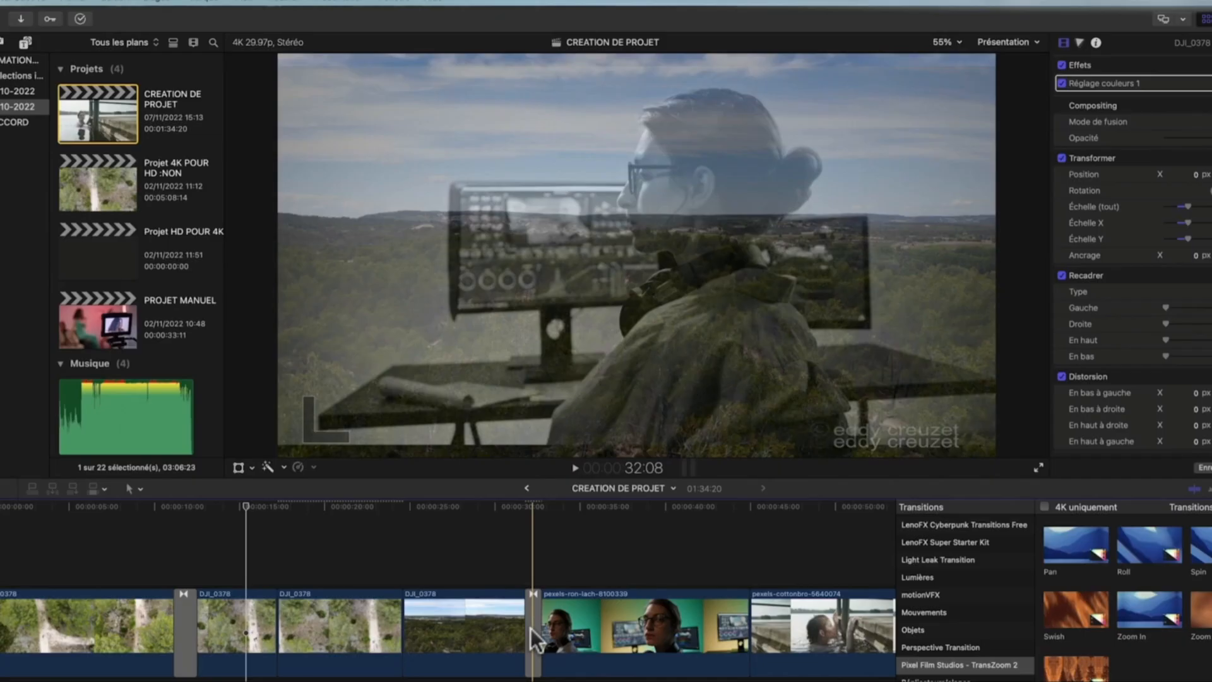
{"action": "key", "text": "Delete"}
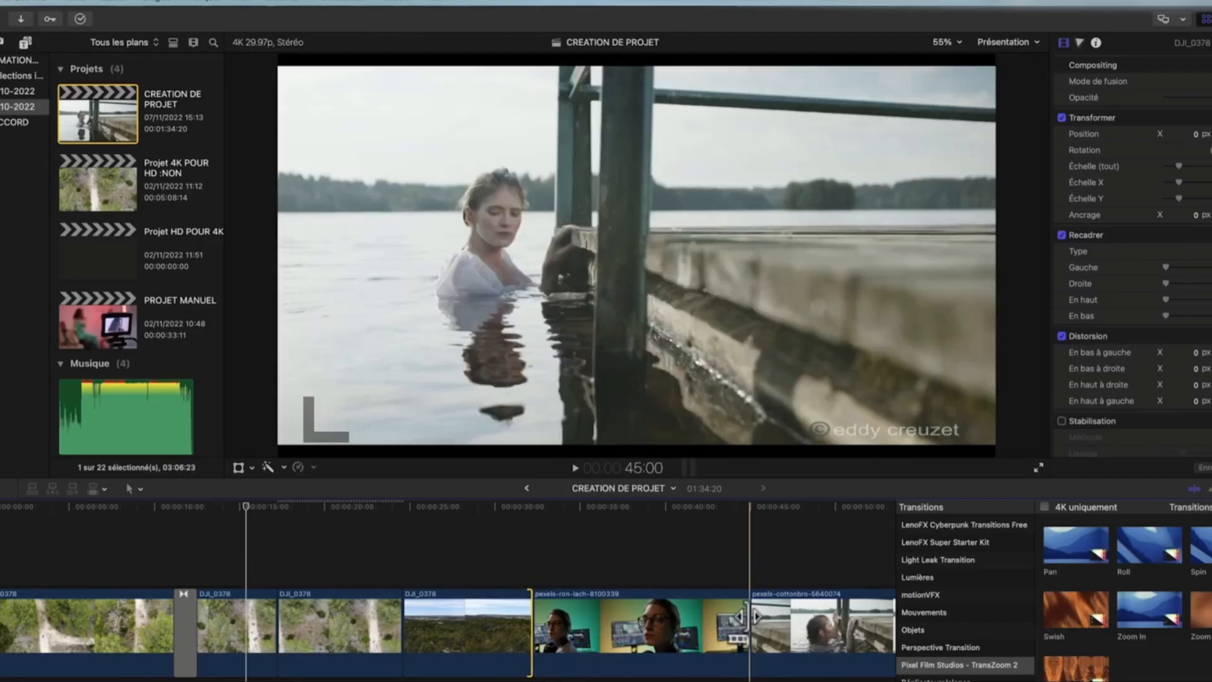
Add the default Fondu enchaîné at the cut between the woman-at-monitors clip and the lake clip, and play it.
{"action": "left_click", "coordinate": [744, 622]}
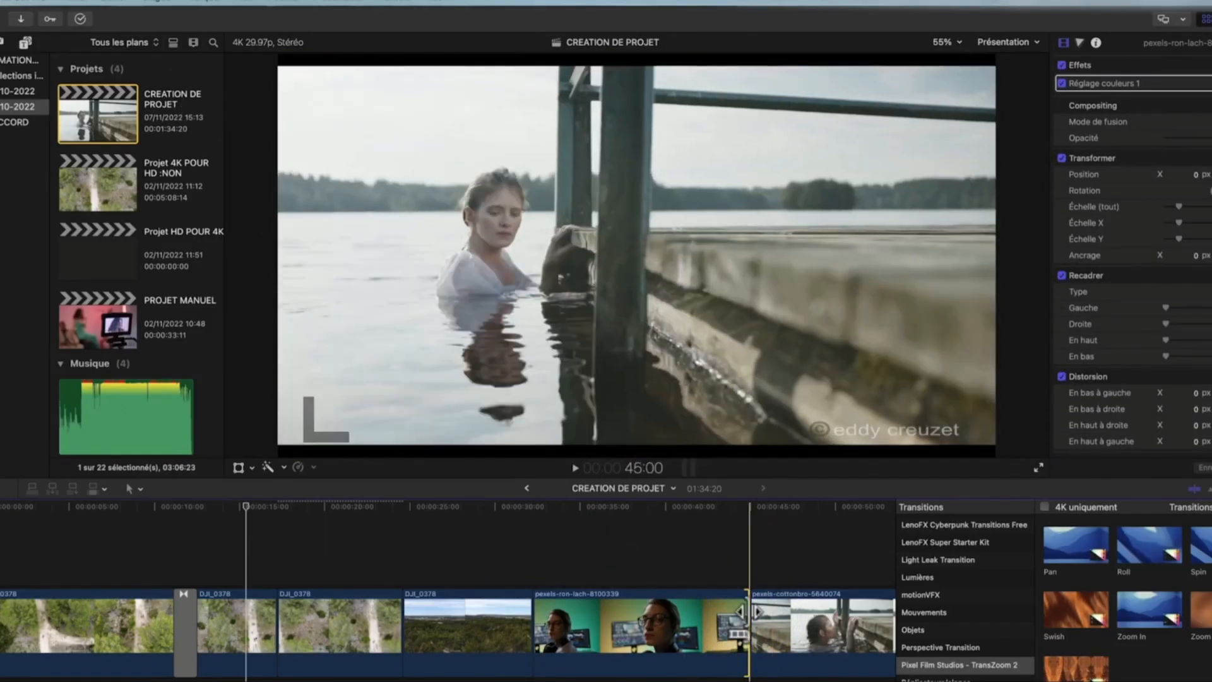
{"action": "key", "text": "super+t"}
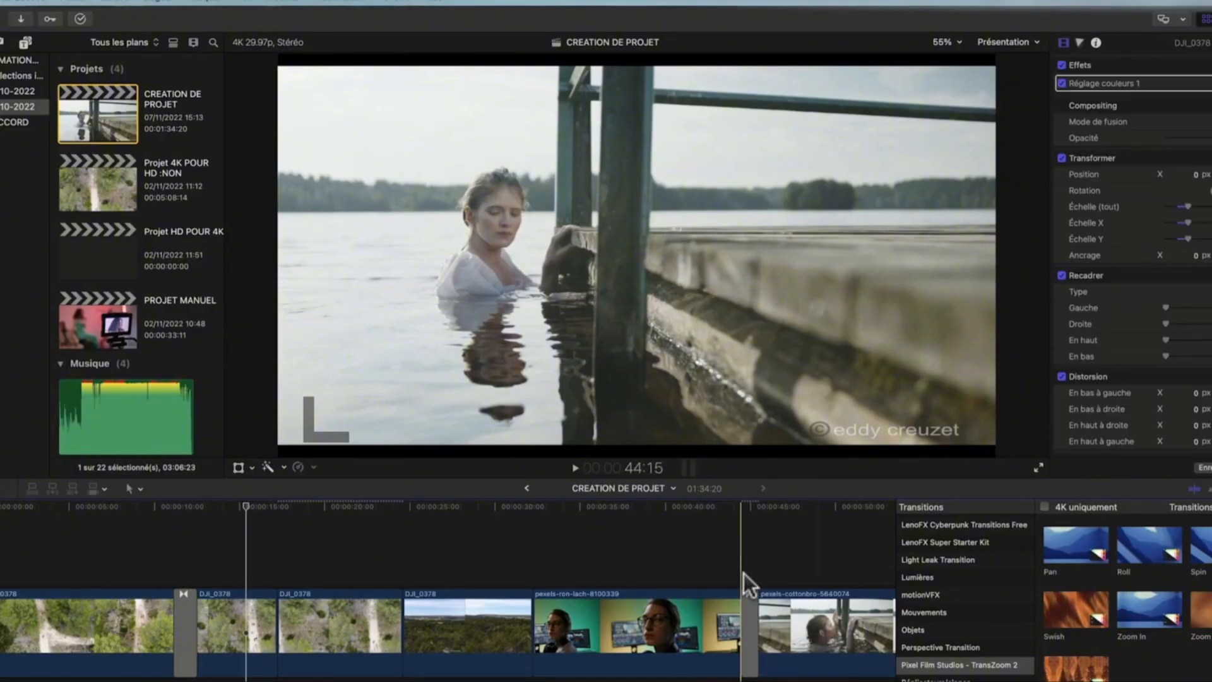
{"action": "key", "text": "space"}
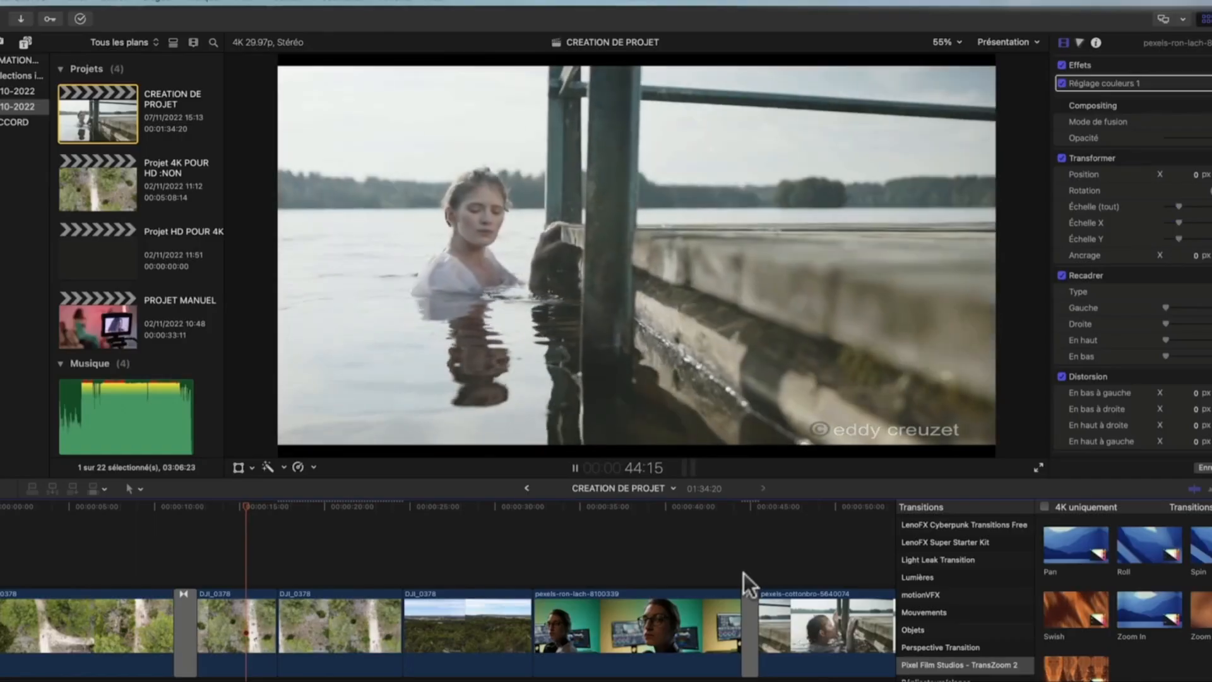
{"action": "key", "text": "space"}
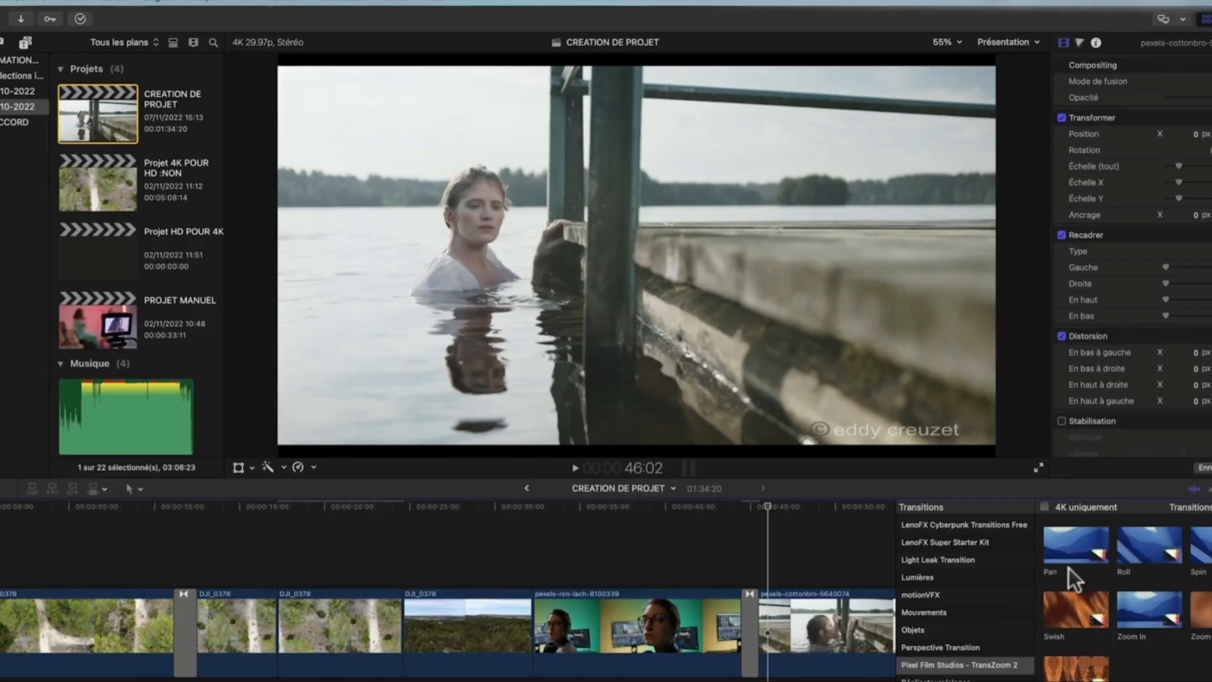
Make TransZoom 2's Pan the default transition.
{"action": "left_click", "coordinate": [1081, 547]}
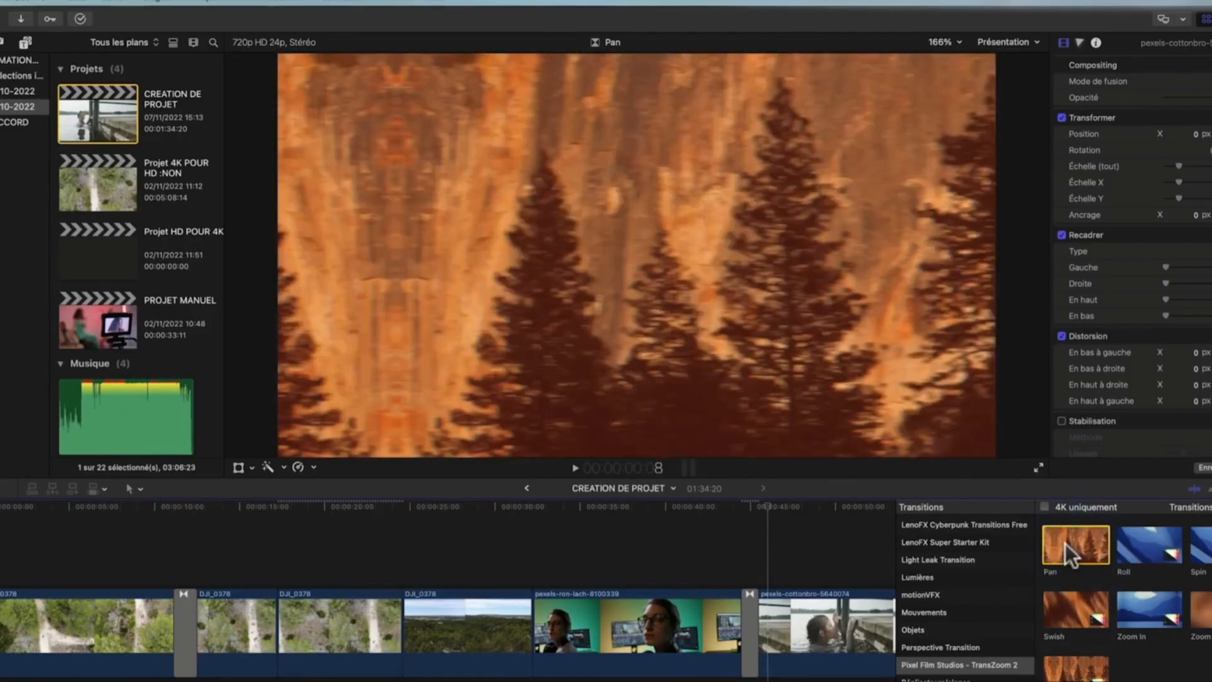
{"action": "right_click", "coordinate": [1065, 544]}
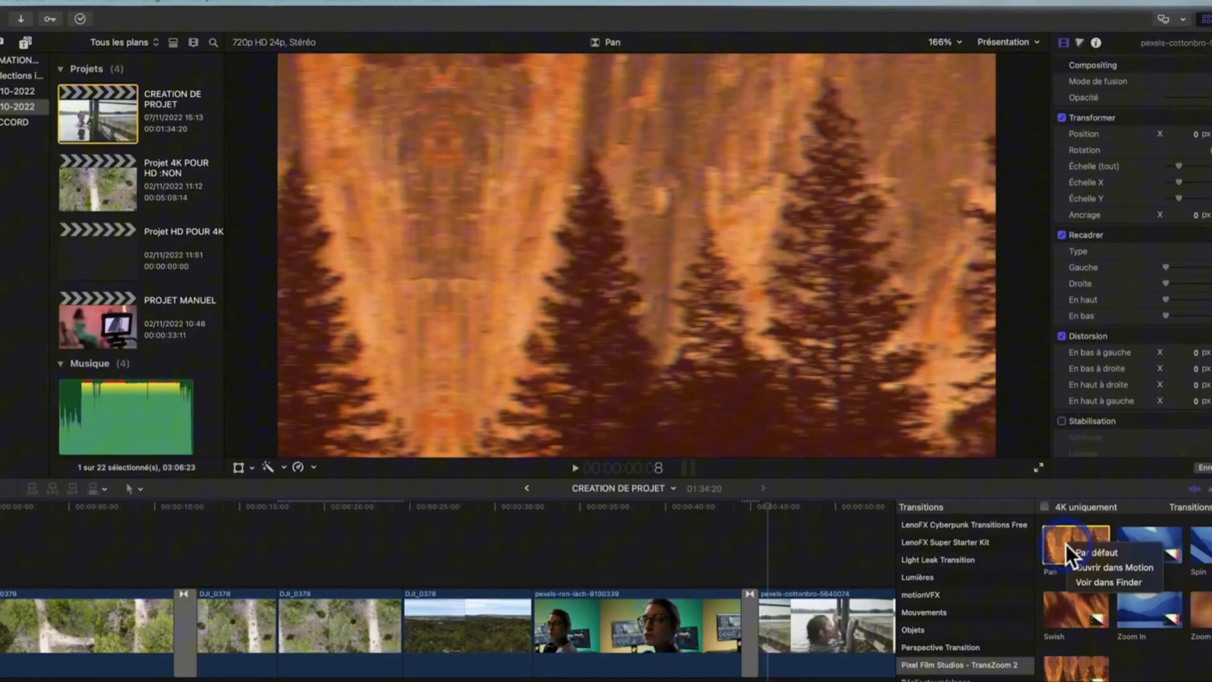
{"action": "left_click", "coordinate": [1137, 552]}
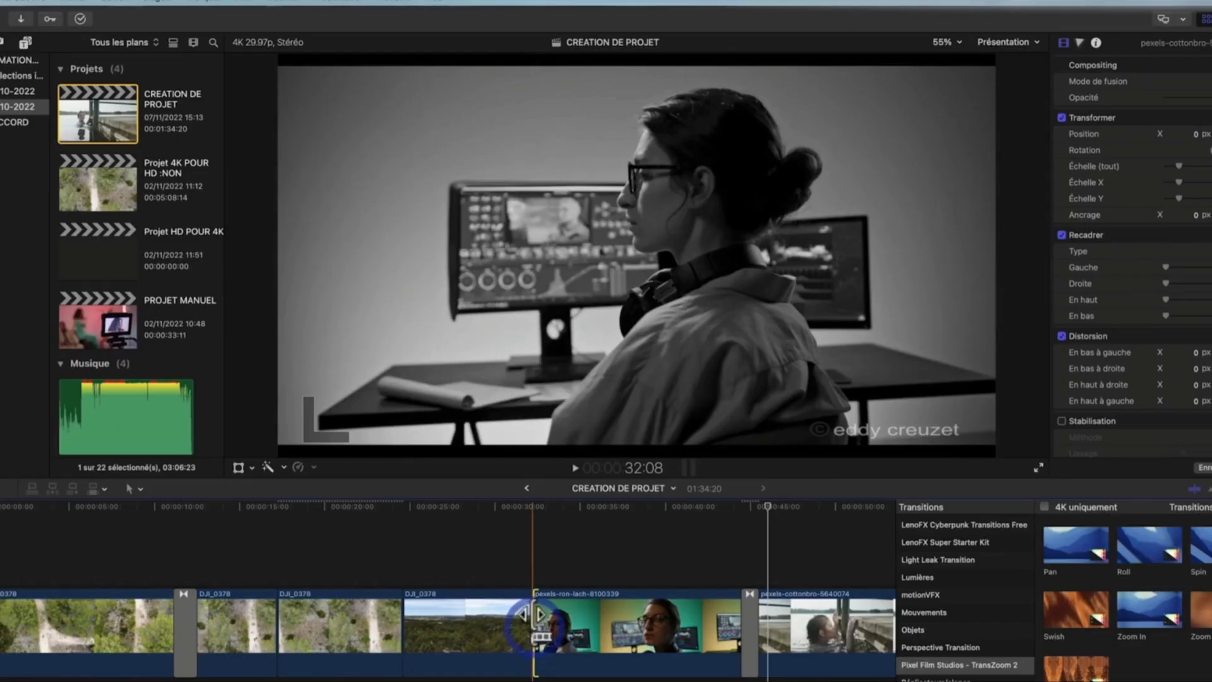
Add the default Pan transition between the landscape DJI_0378 clip and the woman-at-monitors clip, play it and select it.
{"action": "left_click", "coordinate": [542, 630]}
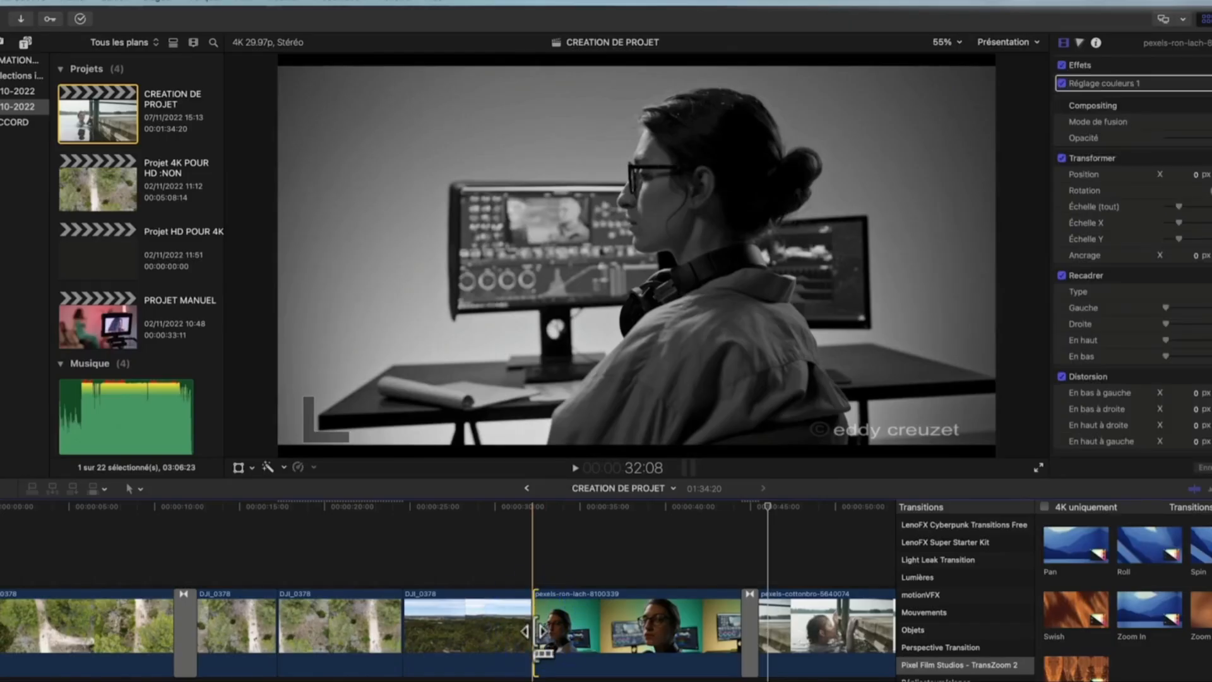
{"action": "key", "text": "super+t"}
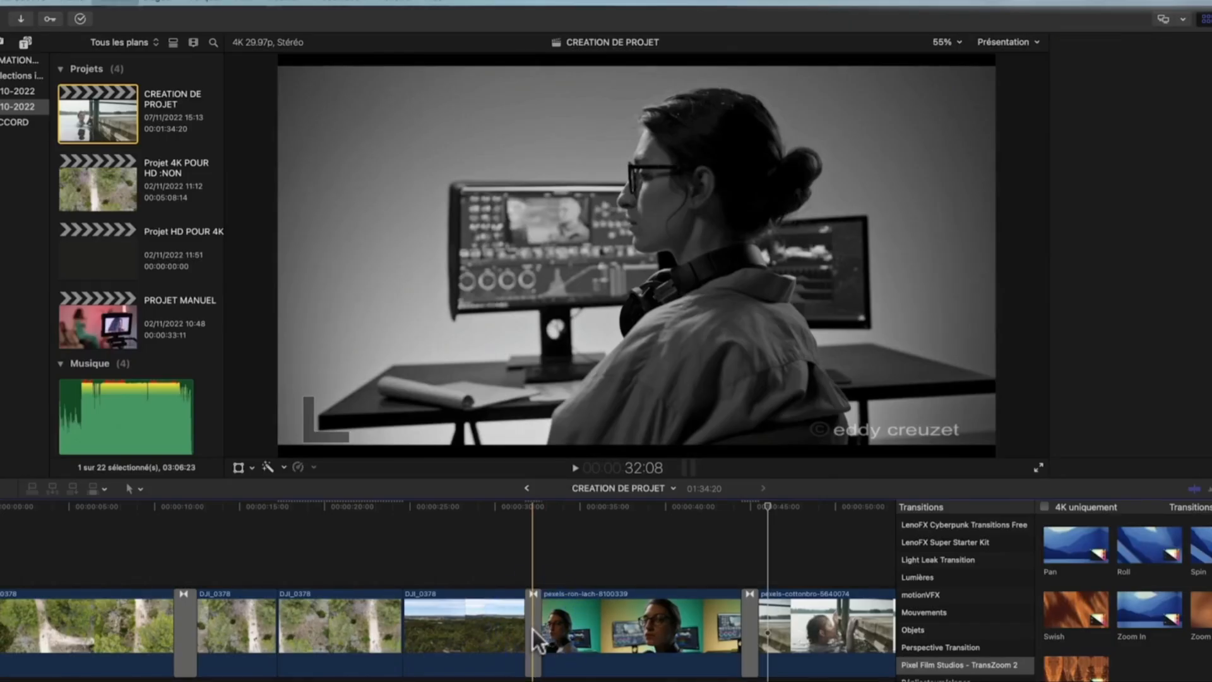
{"action": "key", "text": "space"}
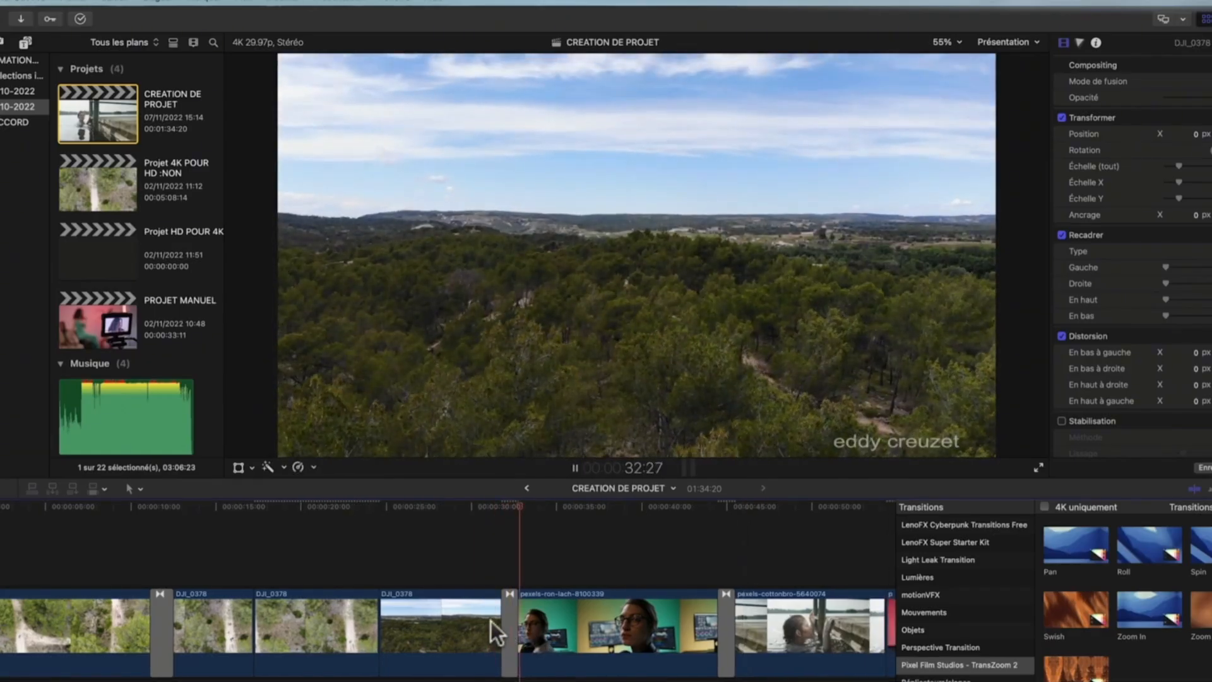
{"action": "key", "text": "space"}
{"action": "left_click", "coordinate": [514, 616]}
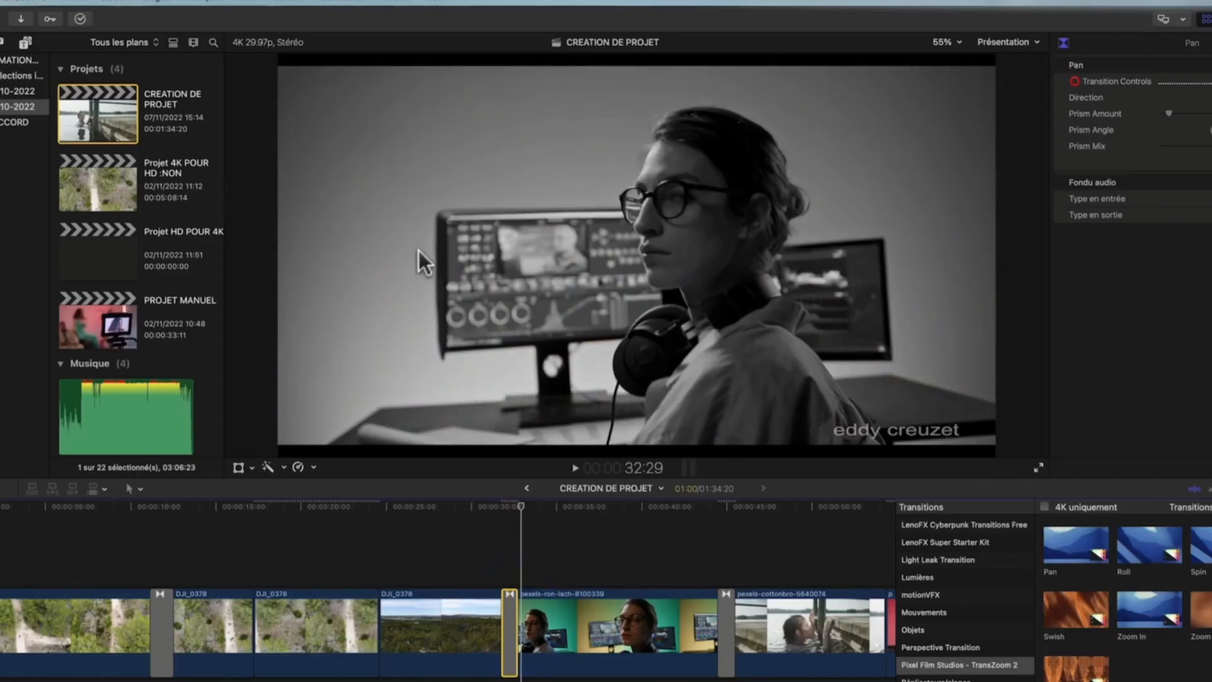
Render the selected Pan transition, and play the transitions at both ends of the woman-at-monitors clip.
{"action": "left_click", "coordinate": [286, 2]}
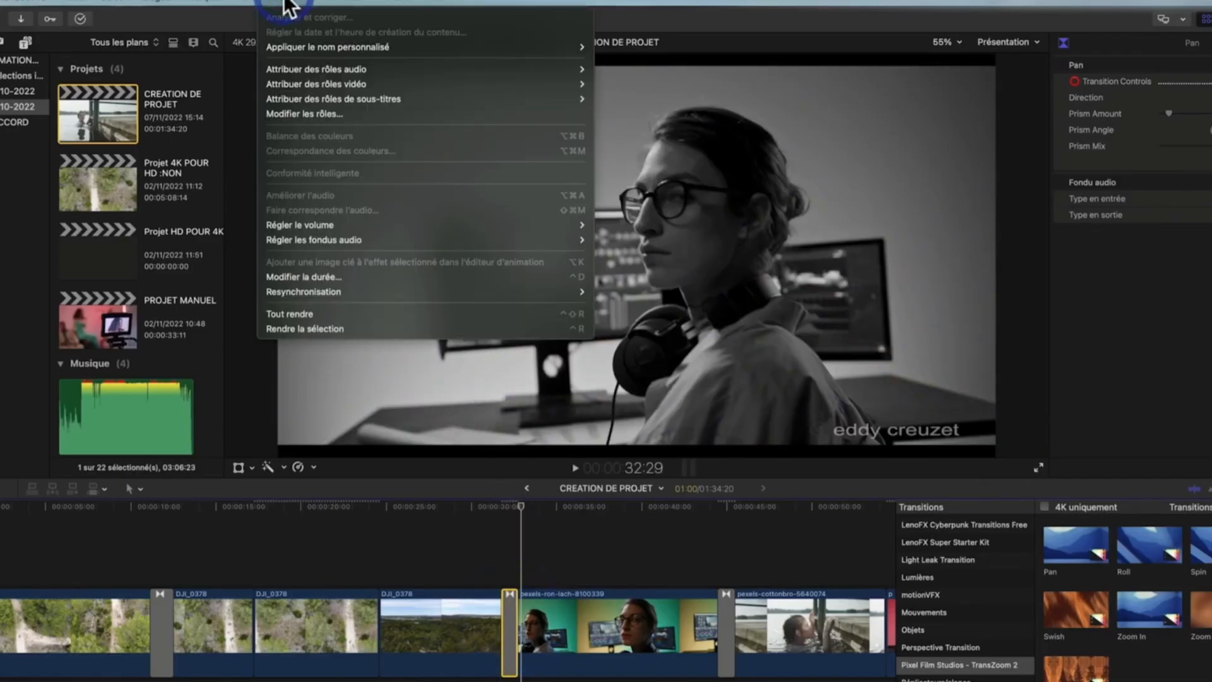
{"action": "left_click", "coordinate": [383, 327]}
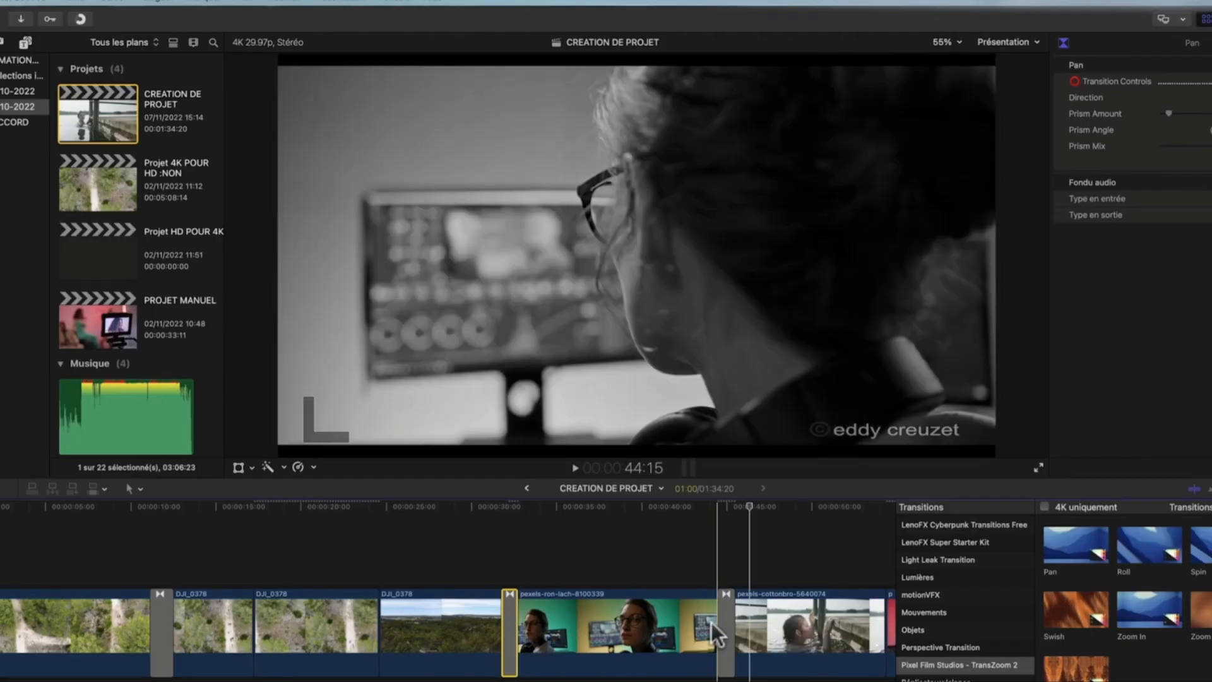
{"action": "key", "text": "space"}
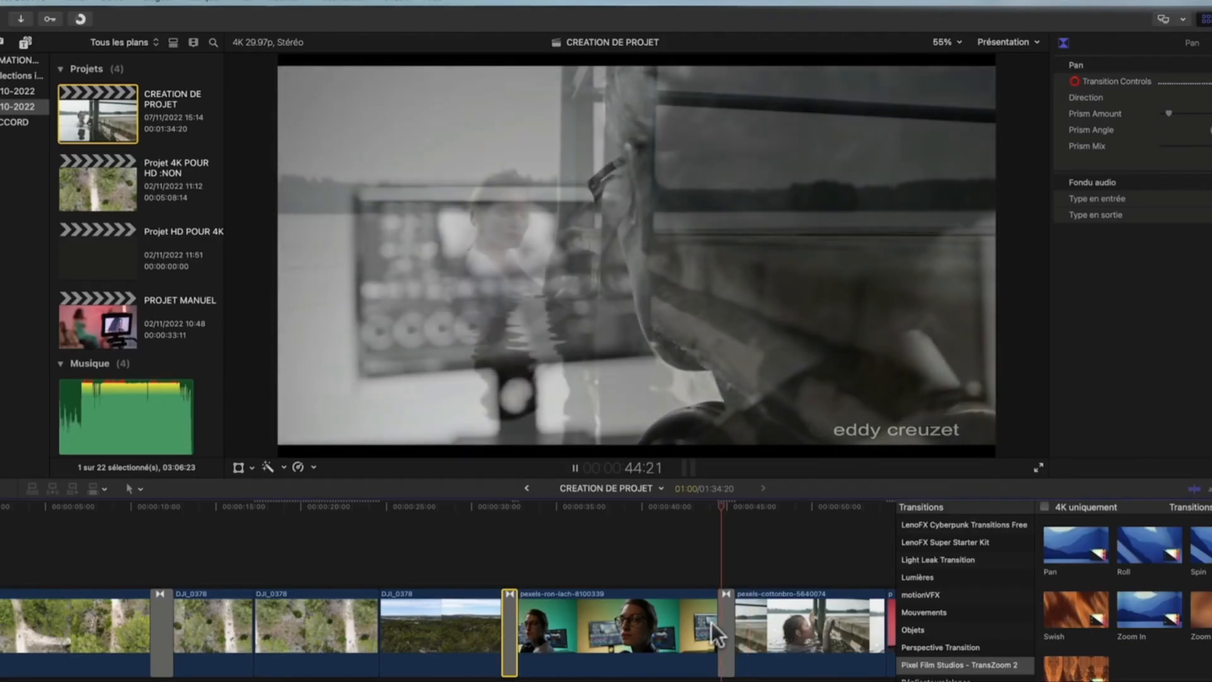
{"action": "key", "text": "space"}
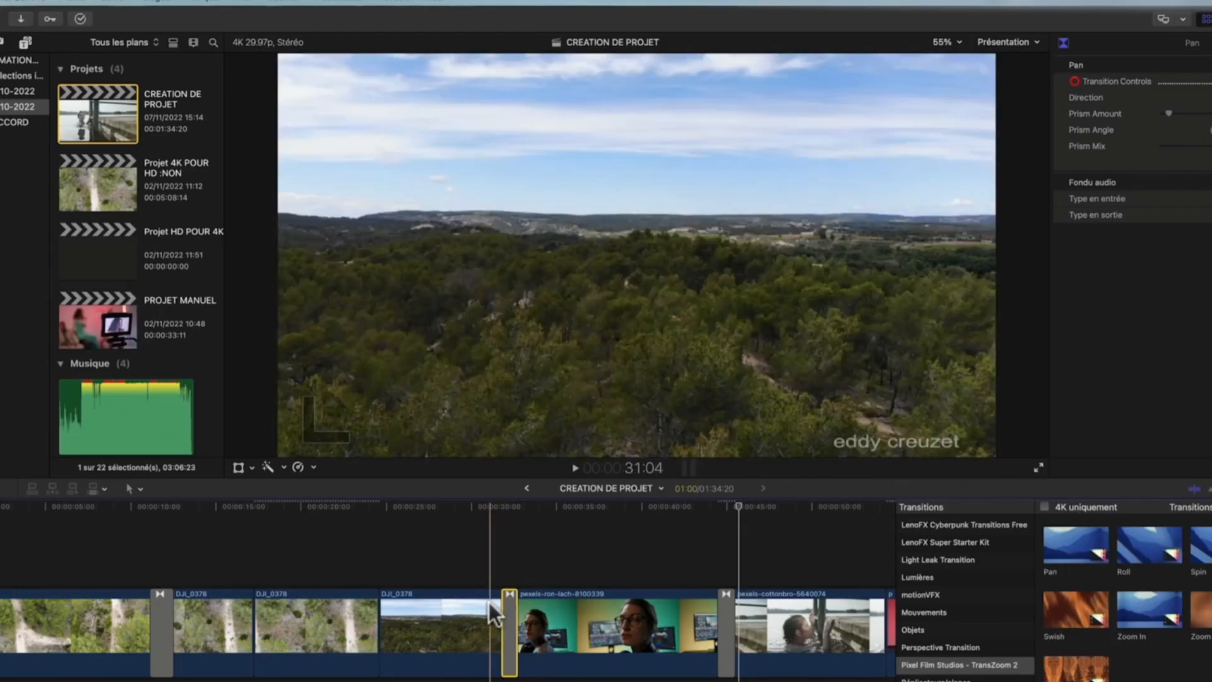
{"action": "key", "text": "space"}
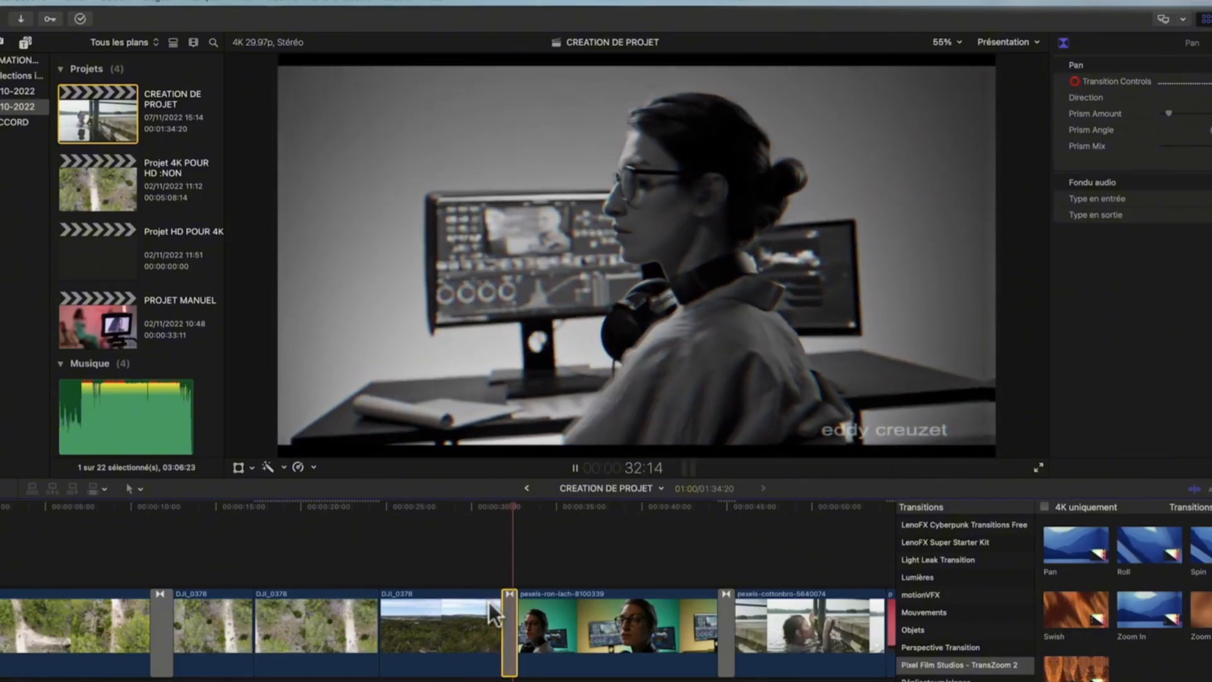
{"action": "key", "text": "space"}
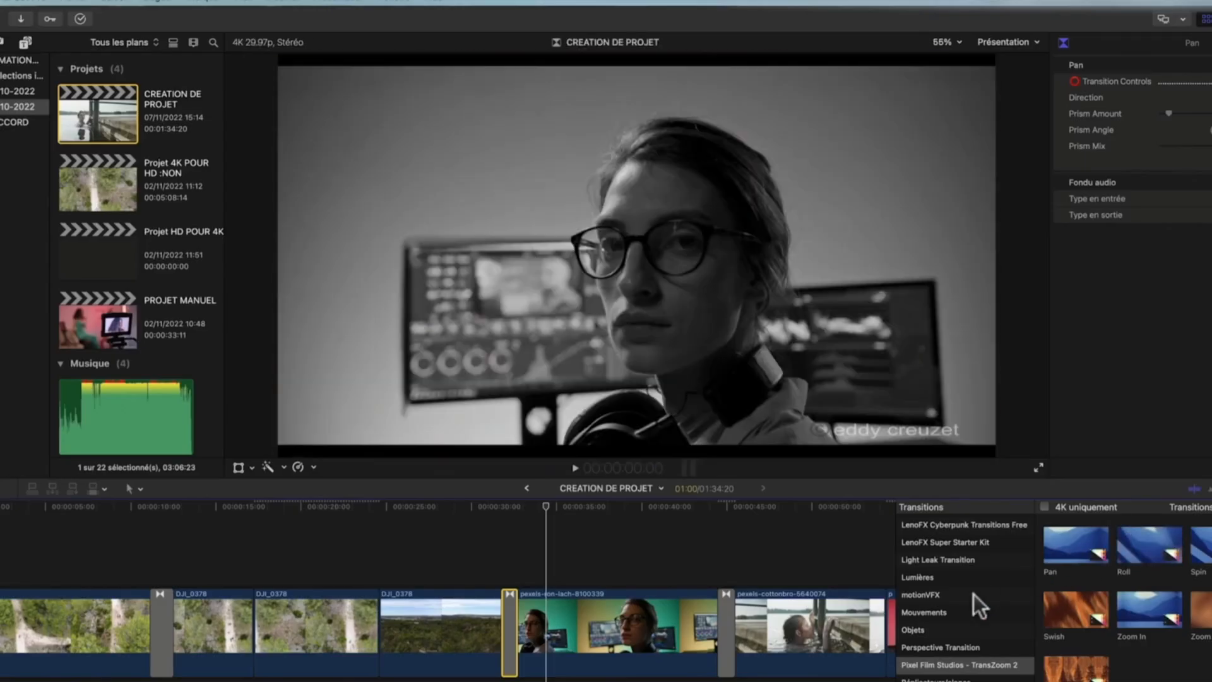
Make Fondu enchaîné from the Dissolutions category the default transition.
{"action": "scroll", "coordinate": [974, 593], "scroll_direction": "up", "scroll_amount": 4}
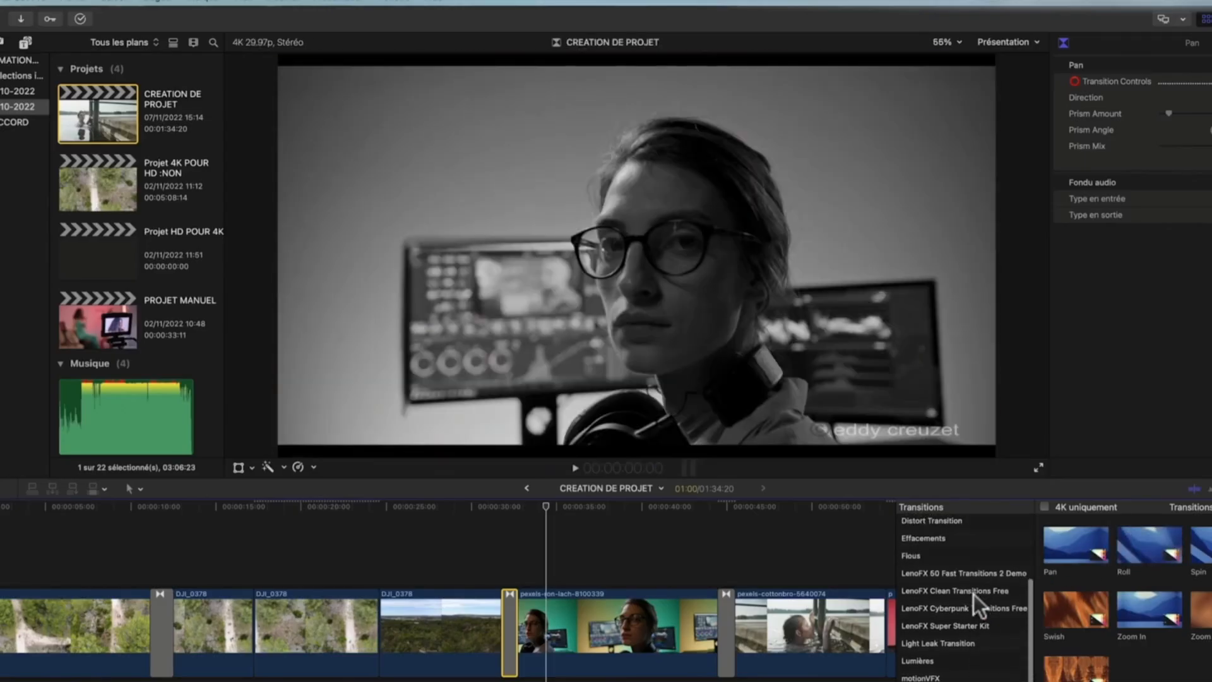
{"action": "scroll", "coordinate": [973, 593], "scroll_direction": "up", "scroll_amount": 2}
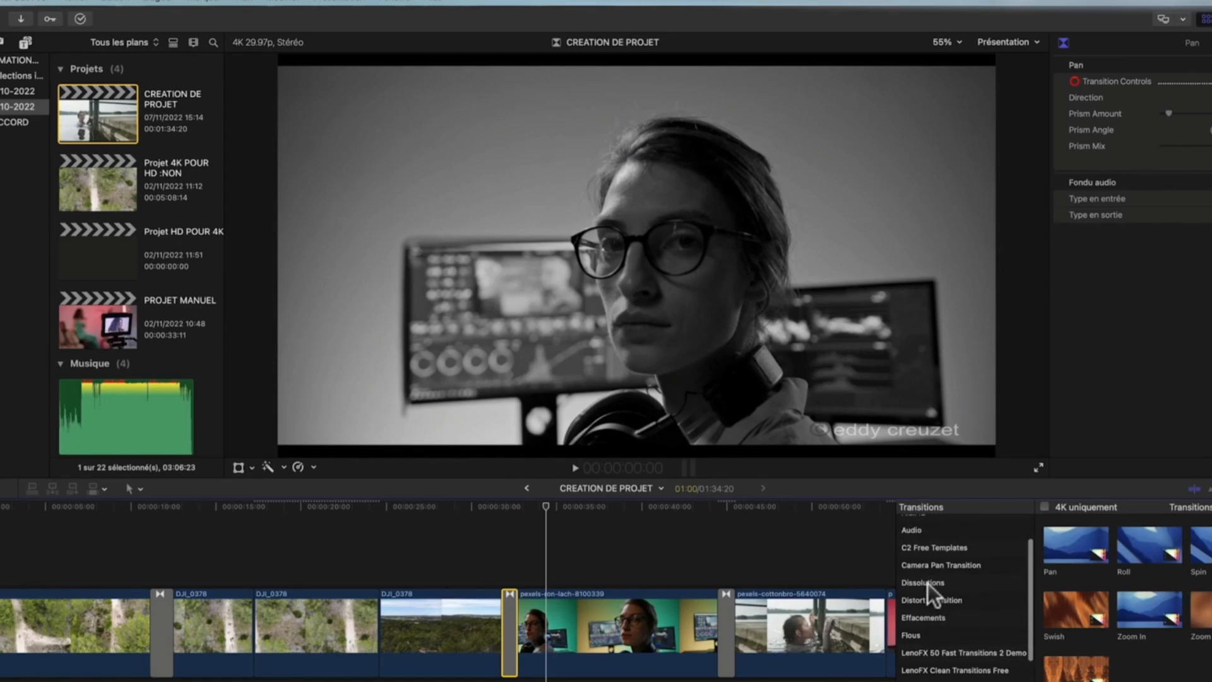
{"action": "left_click", "coordinate": [926, 583]}
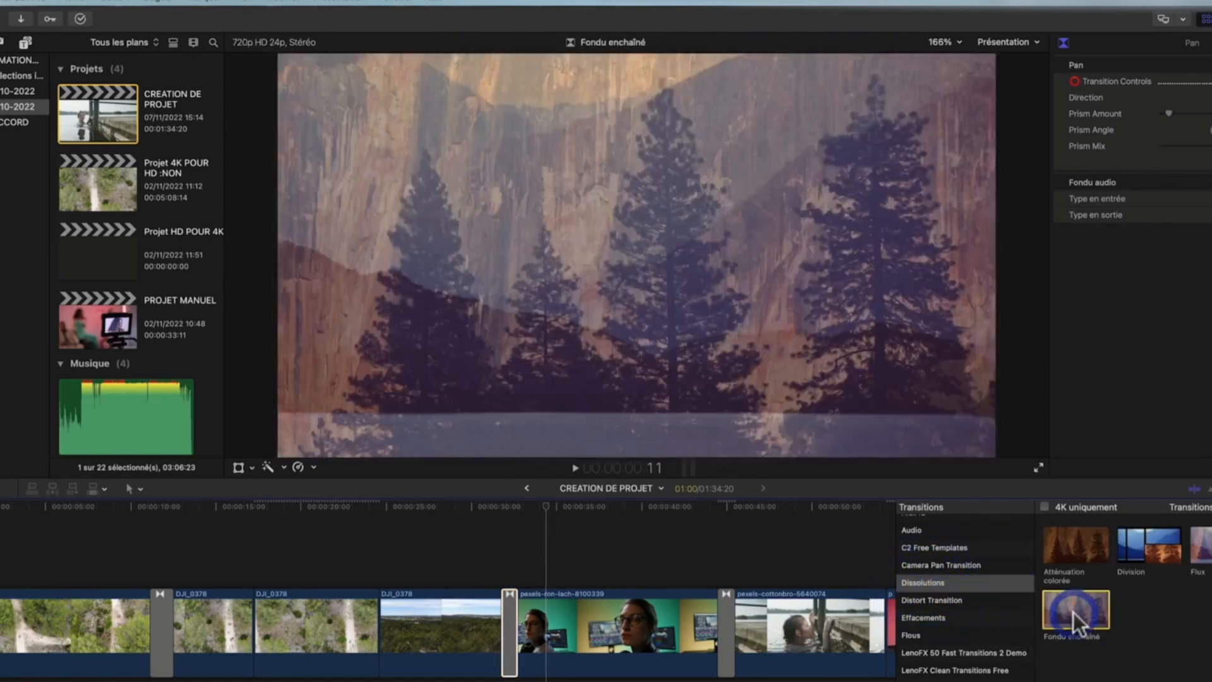
{"action": "left_click", "coordinate": [1092, 619]}
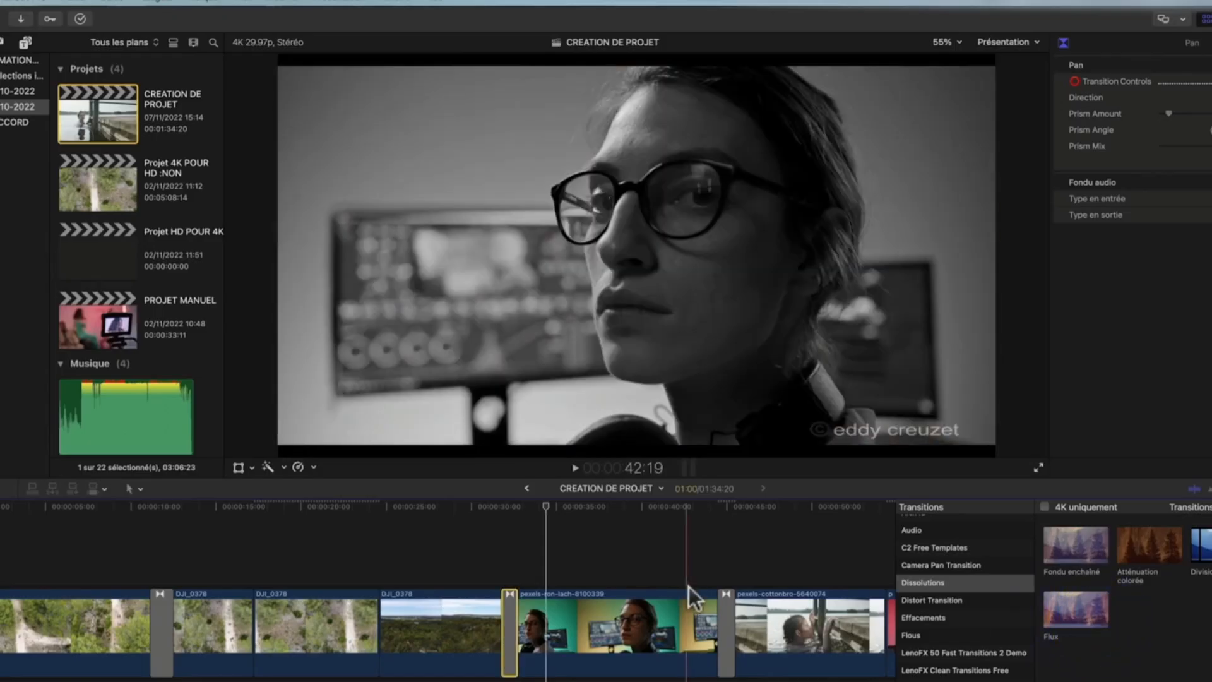
Add the default transition to the last four timeline clips at once, allowing the clips to overlap, and undo it.
{"action": "scroll", "coordinate": [688, 587], "scroll_direction": "right", "scroll_amount": 10}
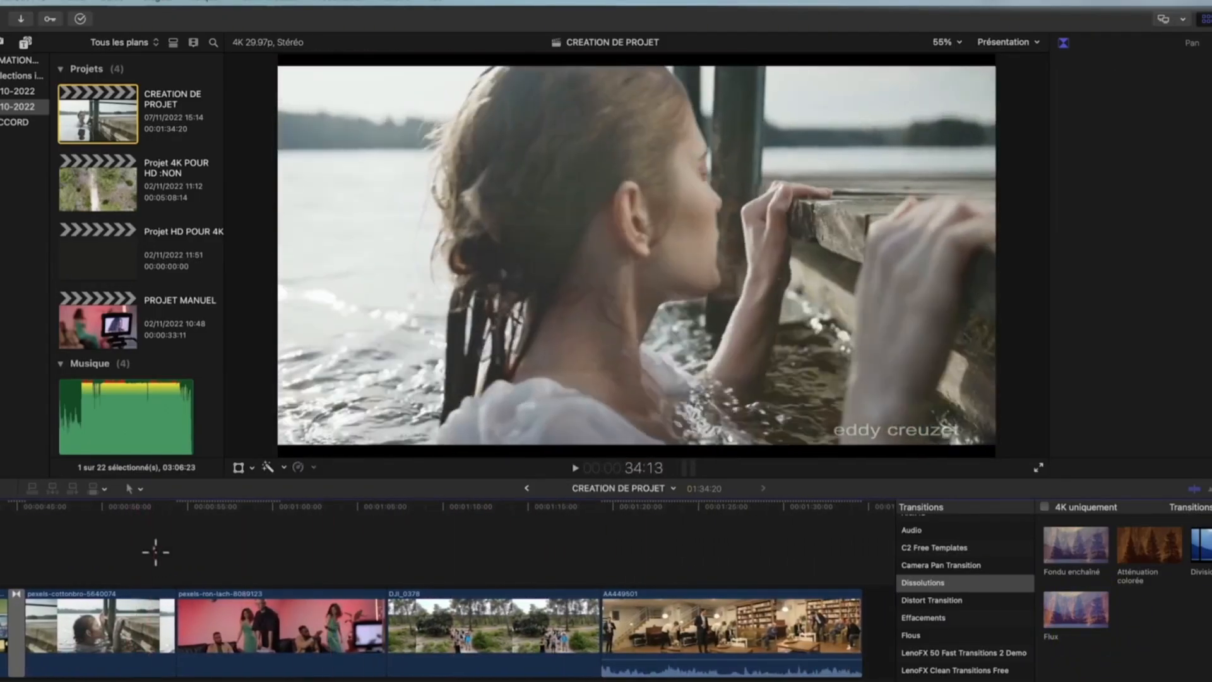
{"action": "left_click_drag", "start_coordinate": [155, 552], "coordinate": [673, 650]}
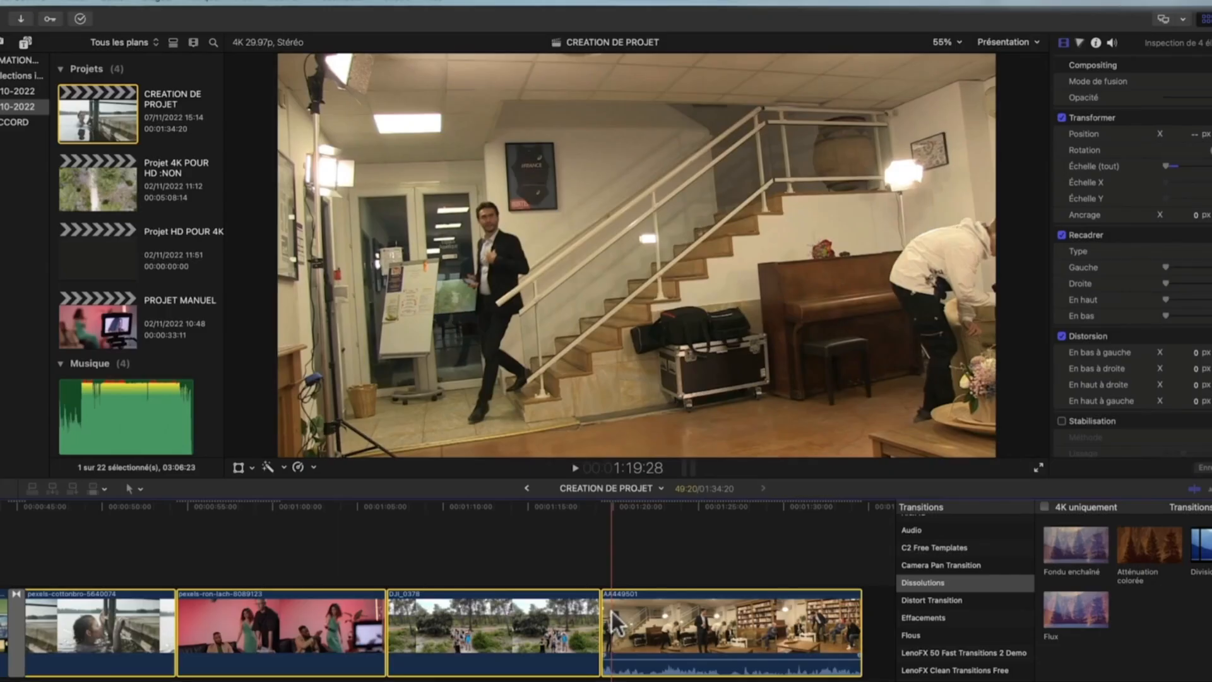
{"action": "key", "text": "super+t"}
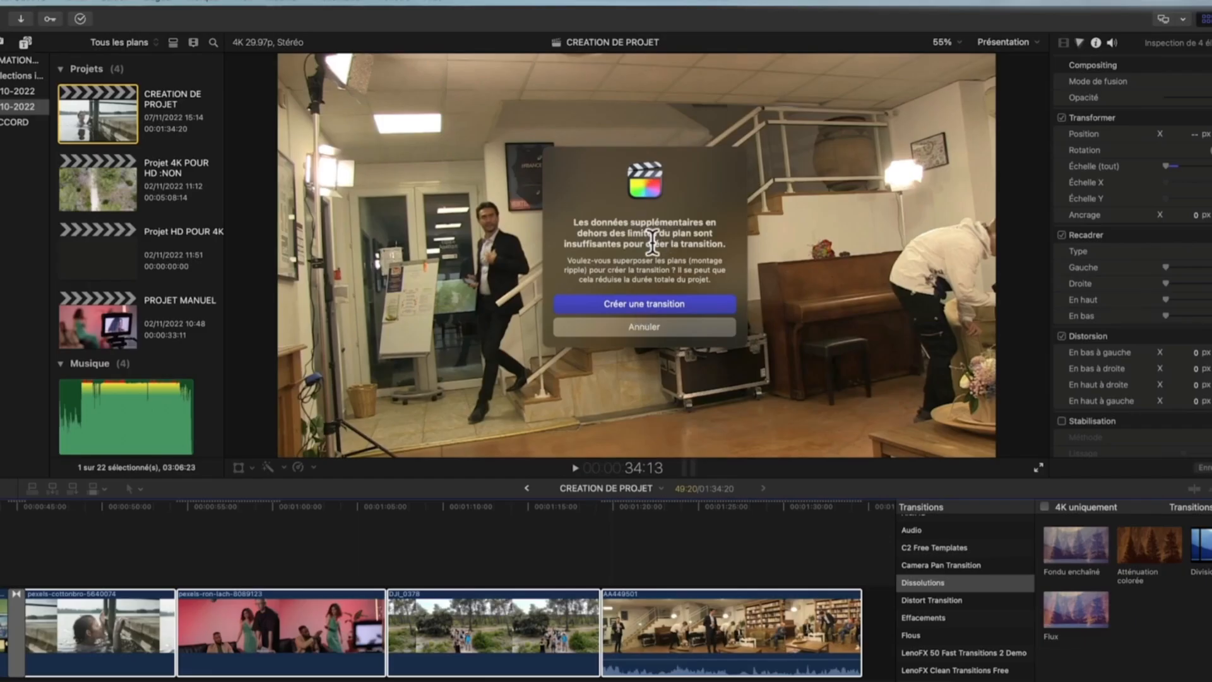
{"action": "left_click", "coordinate": [646, 305]}
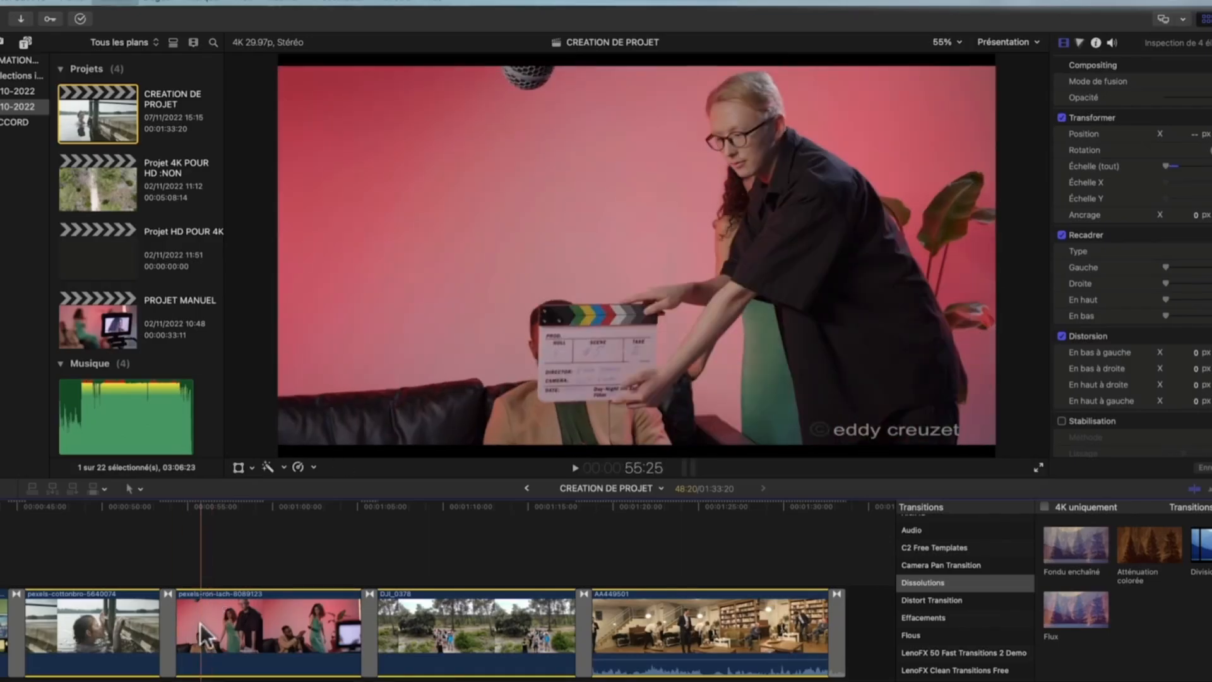
{"action": "key", "text": "super+z"}
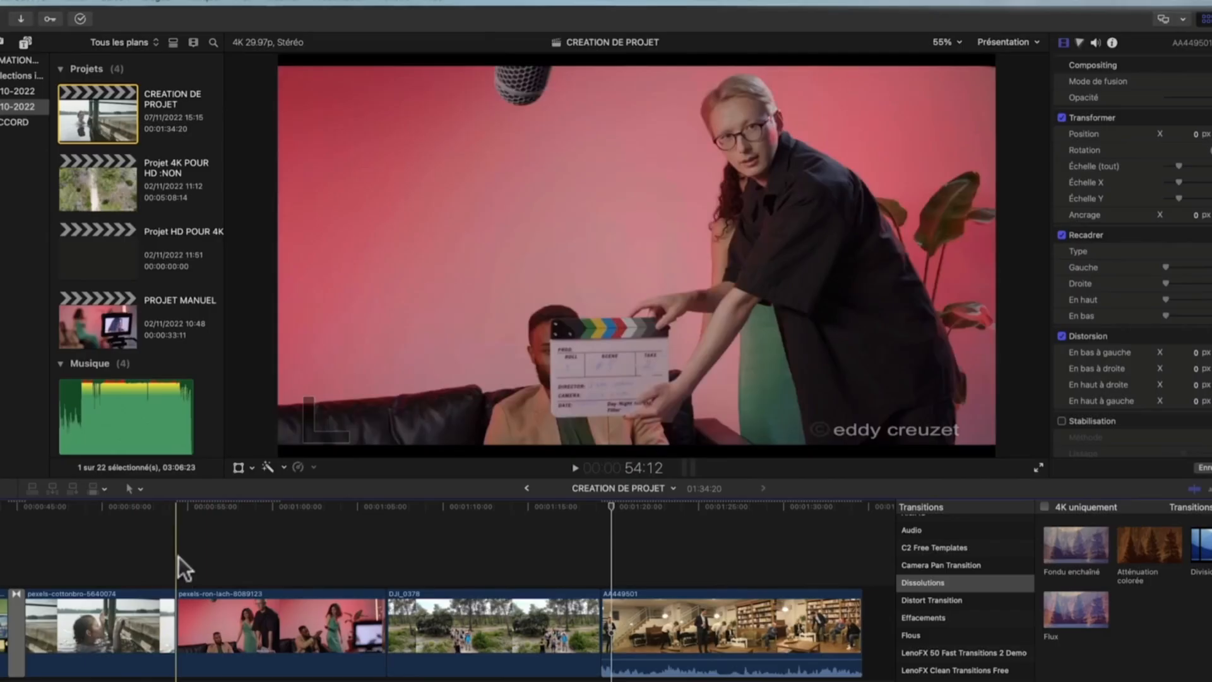
Reselect the last four timeline clips and apply the default transition to them again with overlapping clips.
{"action": "left_click_drag", "start_coordinate": [168, 543], "coordinate": [701, 642]}
{"action": "key", "text": "super+t"}
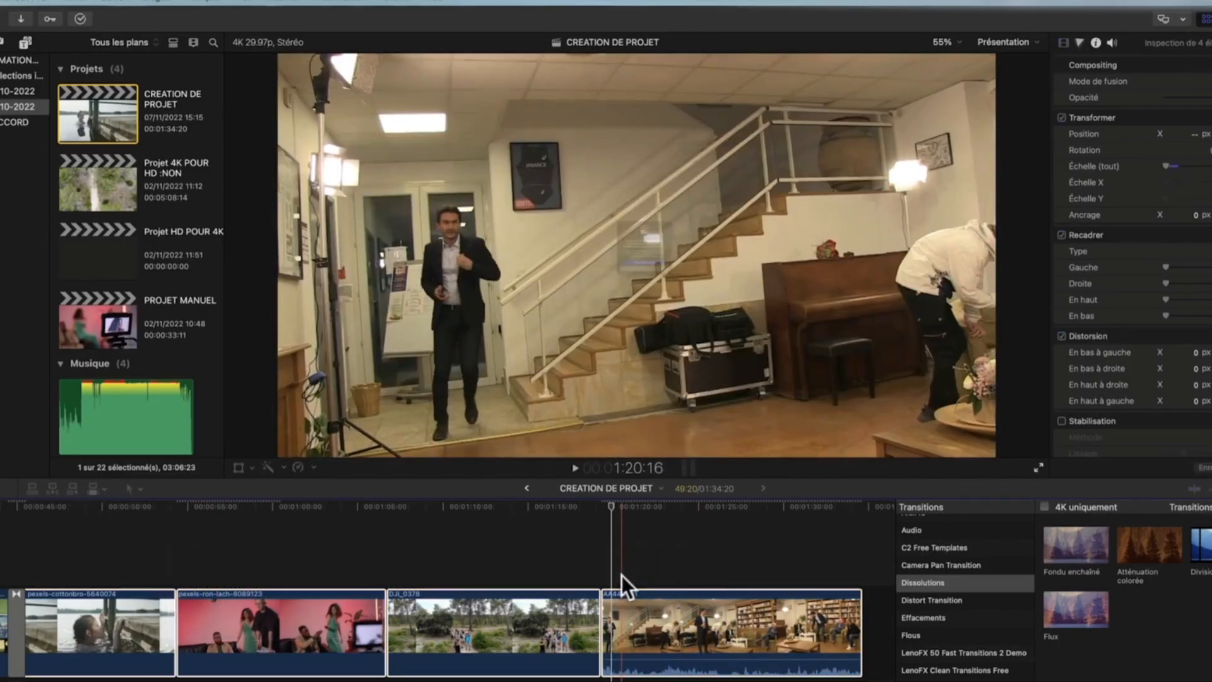
{"action": "left_click", "coordinate": [620, 304]}
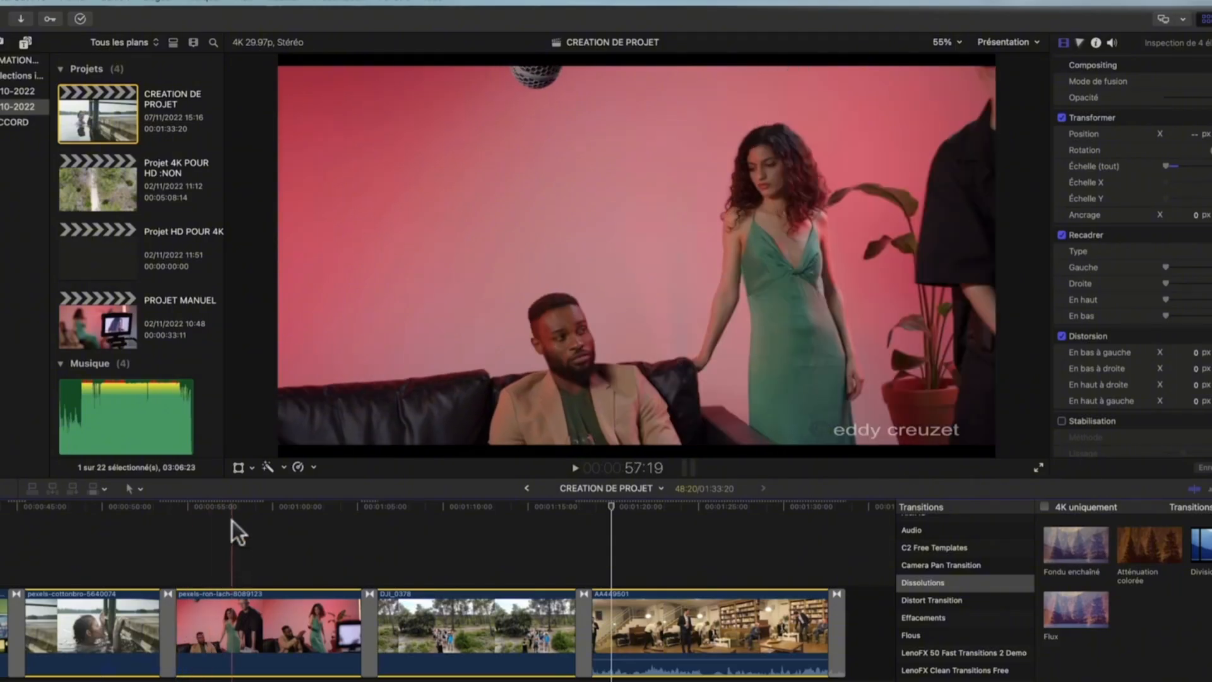
Reveal the pexels-ron-lach-8089123 timeline clip in the browser, check where its used range starts, and undo the added transitions.
{"action": "right_click", "coordinate": [229, 625]}
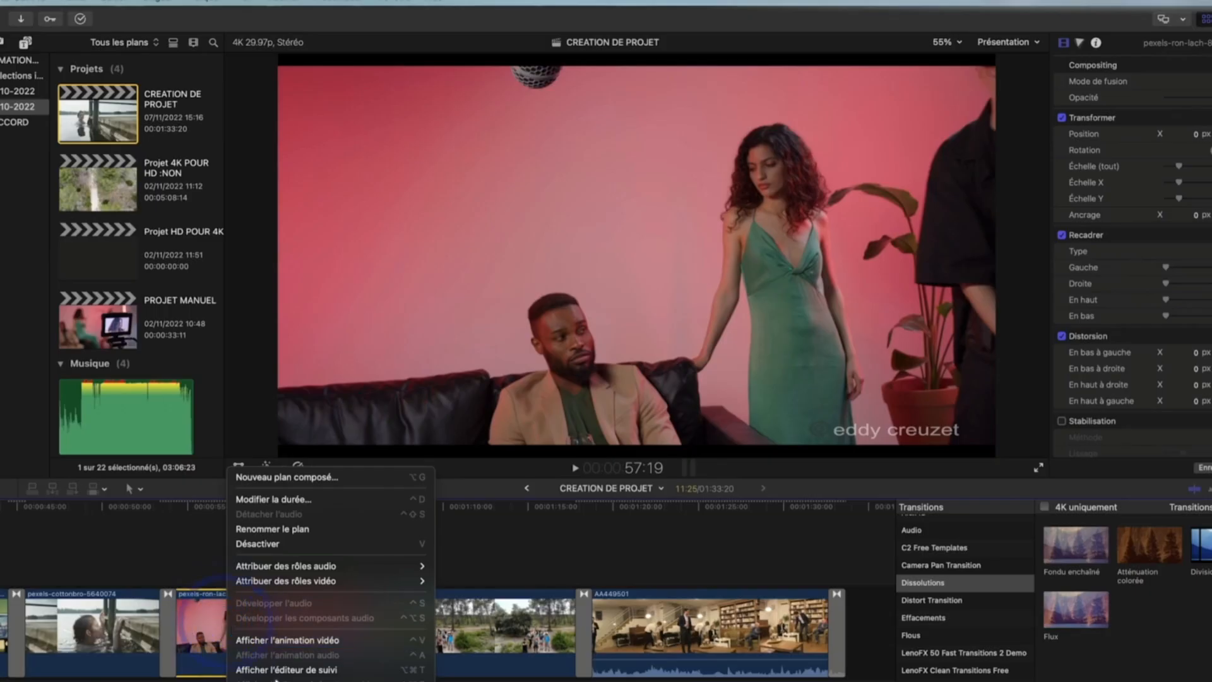
{"action": "left_click", "coordinate": [276, 677]}
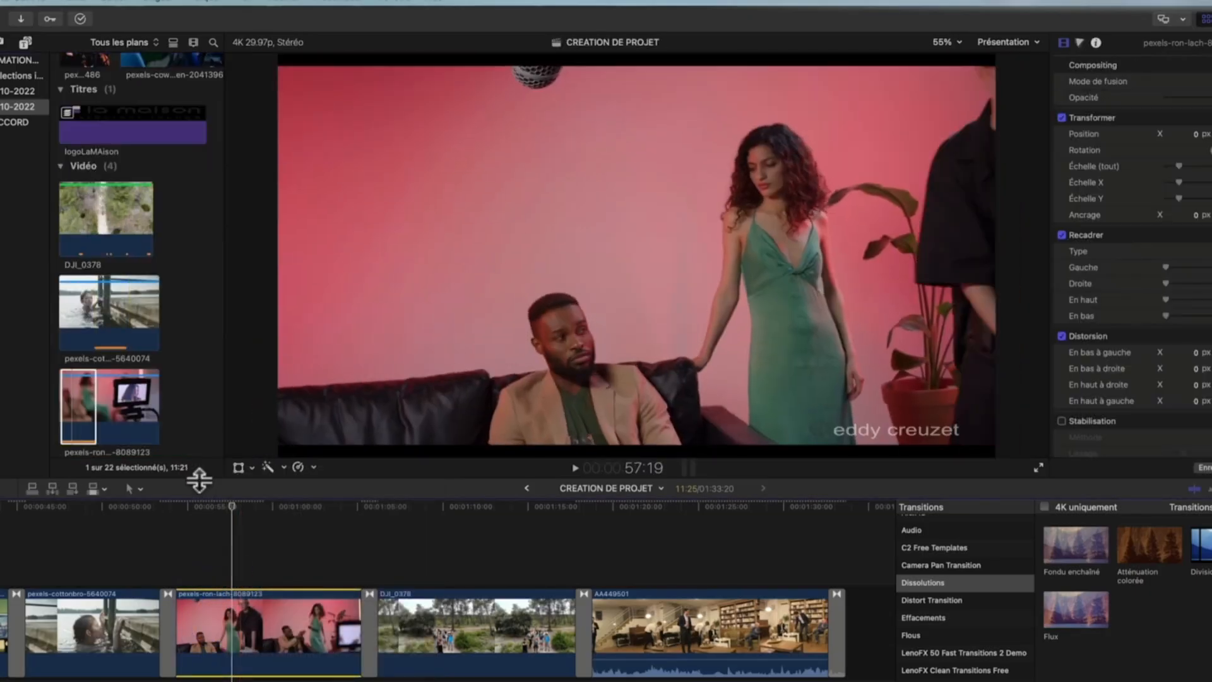
{"action": "left_click", "coordinate": [72, 404]}
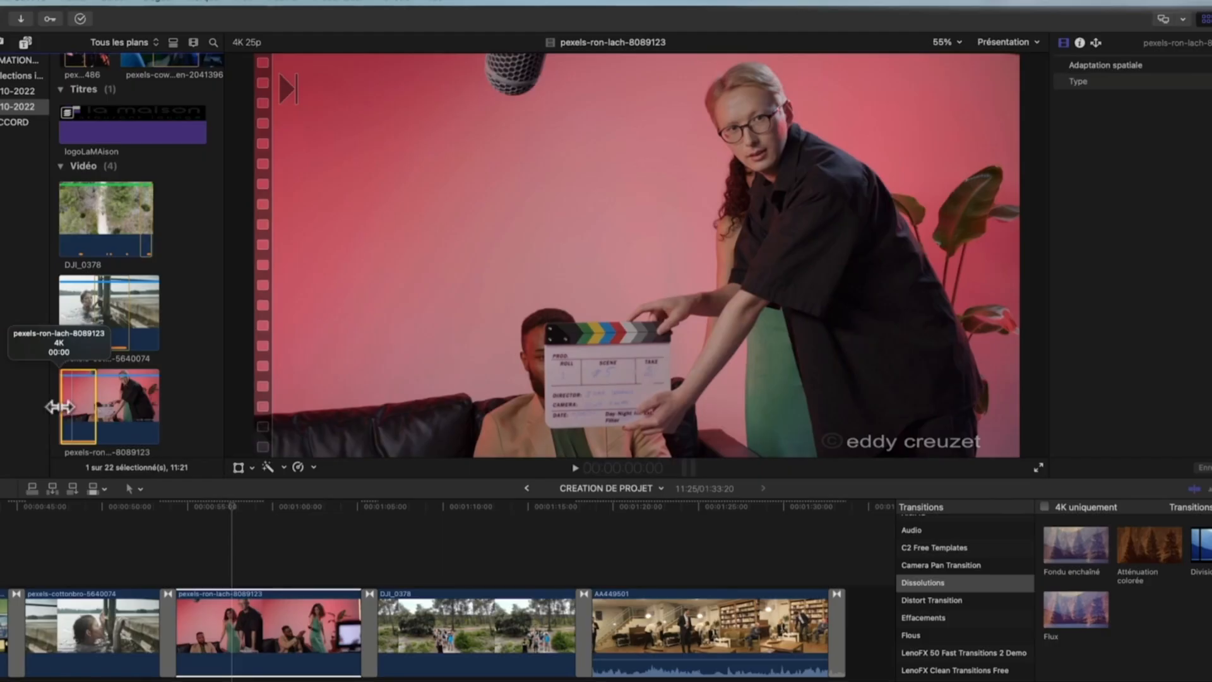
{"action": "key", "text": "super+z"}
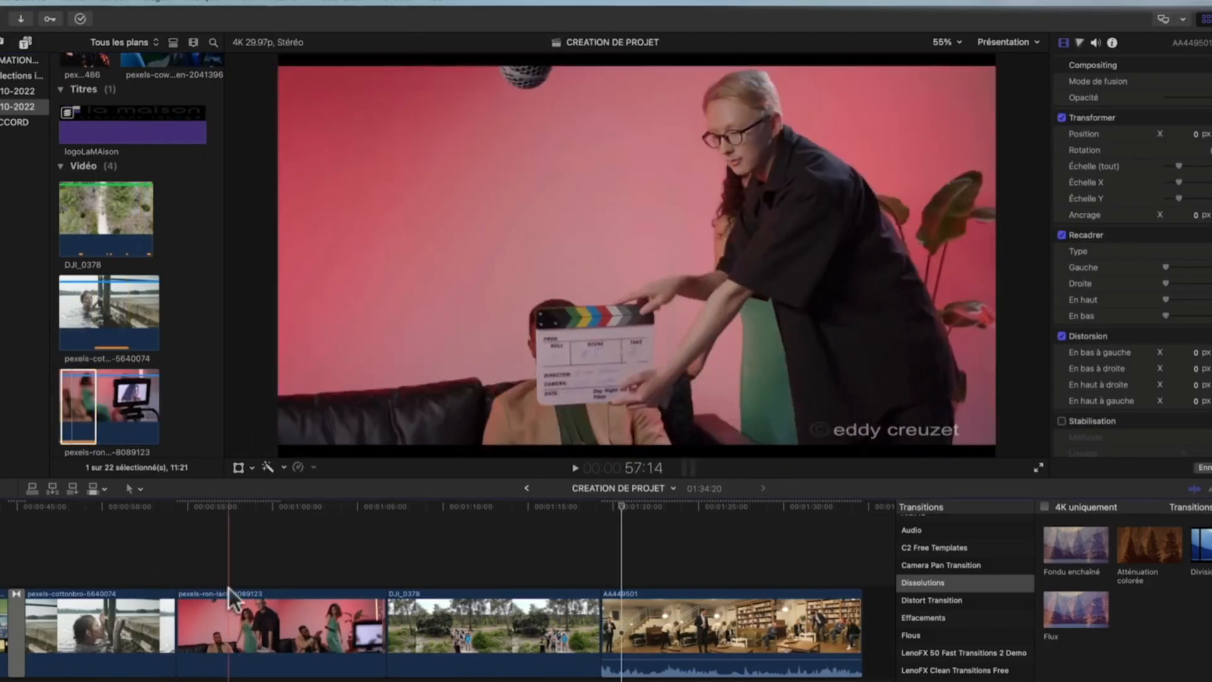
Compare the start of pexels-ron-lach-8089123's used range in the browser with the clip's start edge in the timeline.
{"action": "right_click", "coordinate": [226, 611]}
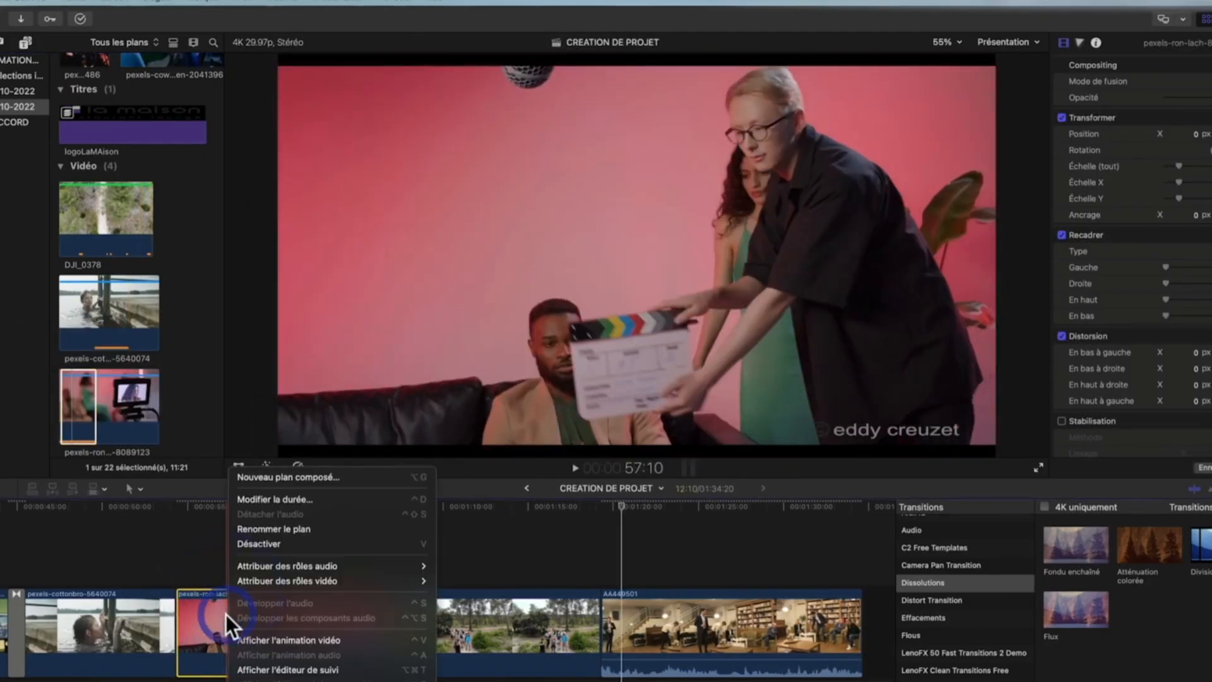
{"action": "key", "text": "Escape"}
{"action": "left_click", "coordinate": [70, 414]}
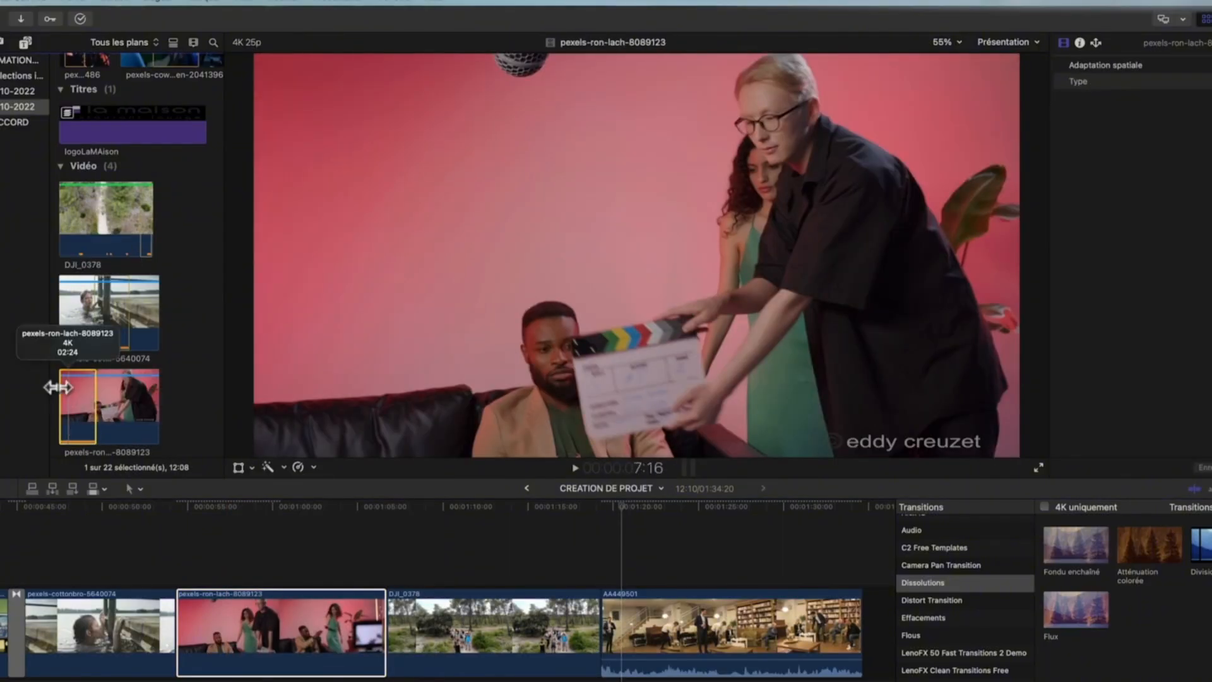
{"action": "left_click", "coordinate": [175, 593]}
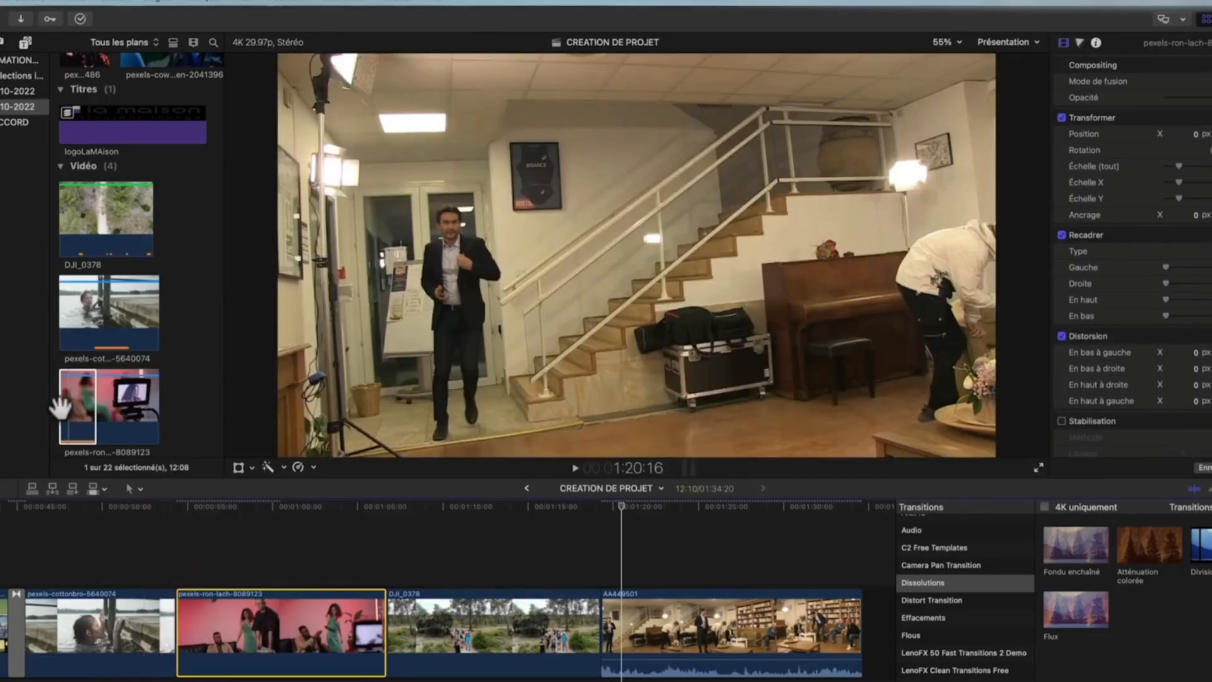
{"action": "left_click", "coordinate": [60, 408]}
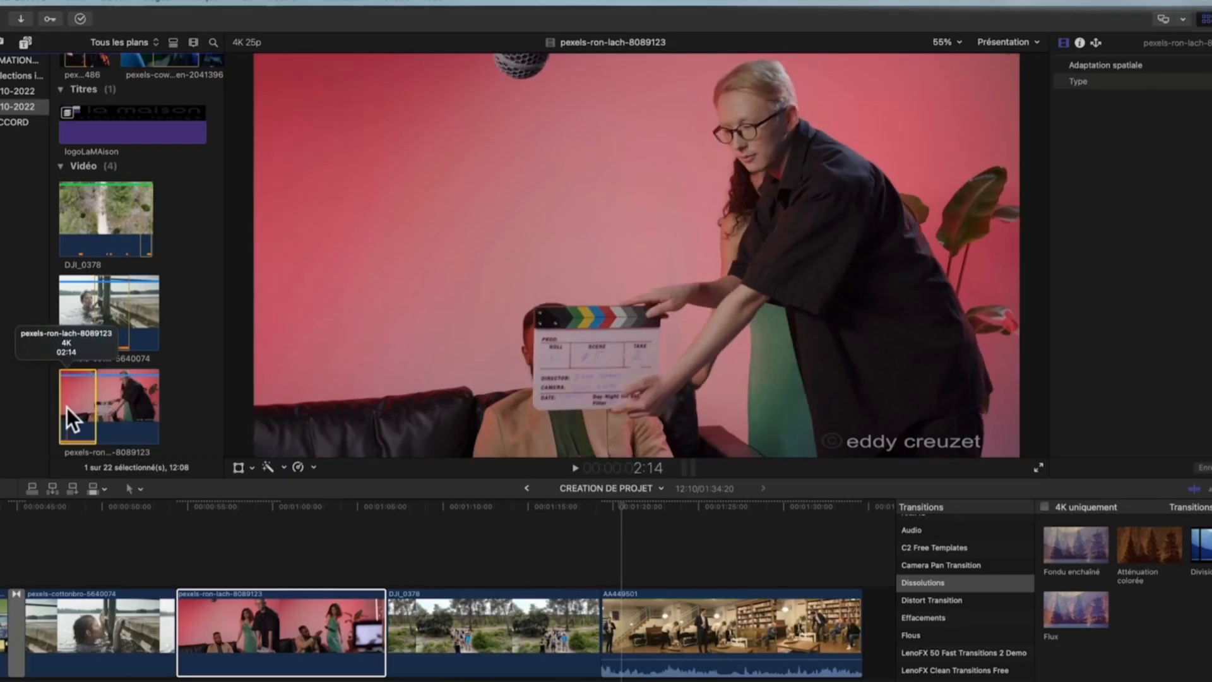
{"action": "left_click", "coordinate": [184, 611]}
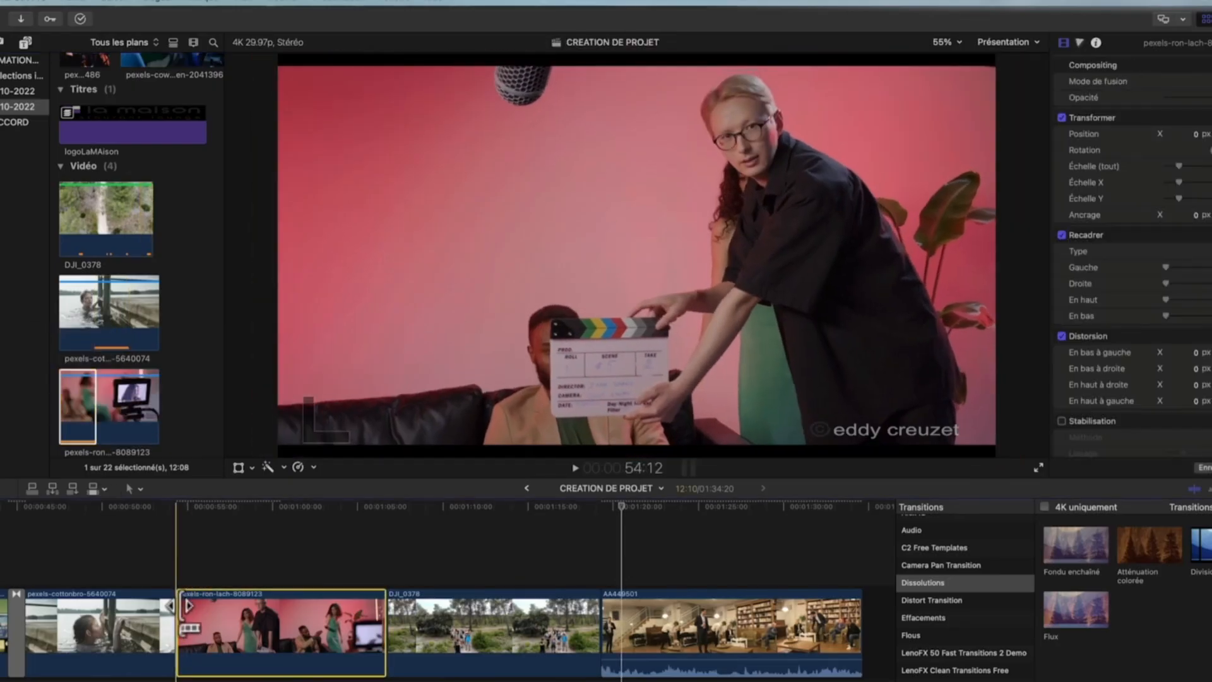
{"action": "mouse_move", "coordinate": [179, 610]}
{"action": "left_mouse_down"}
{"action": "mouse_move", "coordinate": [164, 609]}
{"action": "mouse_move", "coordinate": [189, 631]}
{"action": "left_mouse_up"}
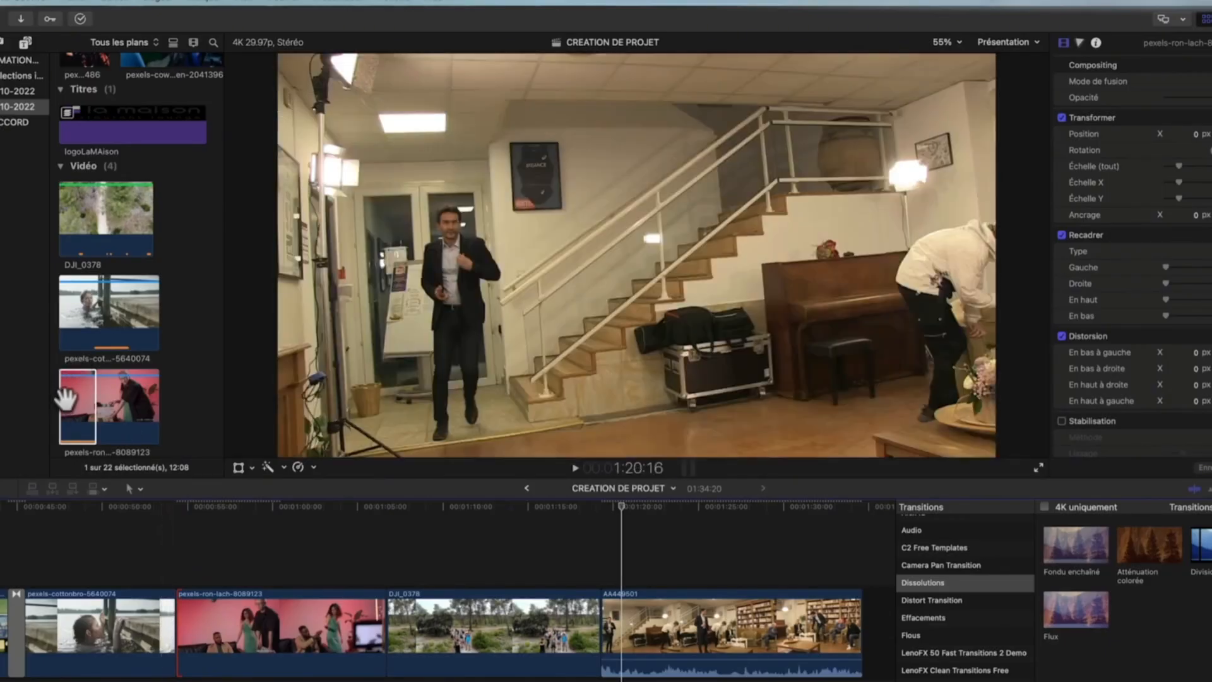
Move the start of pexels-ron-lach-8089123's browser range inward to a 09:14 selection, play it, and shorten it further to 06:14.
{"action": "left_click", "coordinate": [65, 399]}
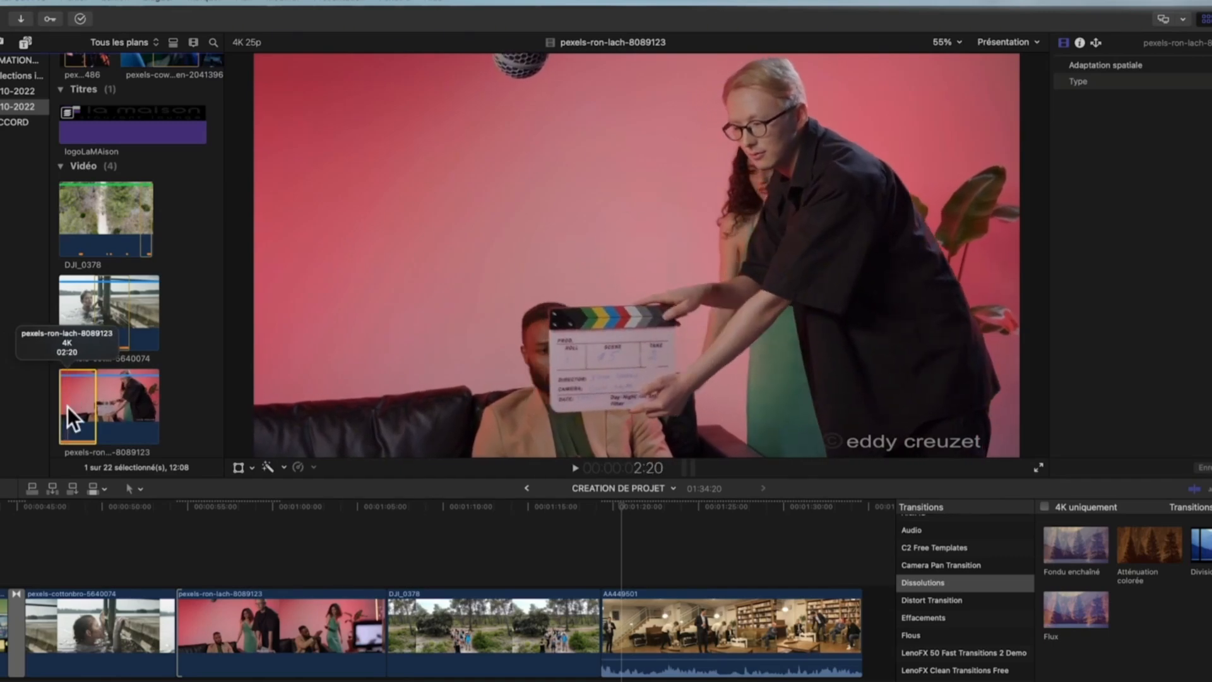
{"action": "left_click_drag", "start_coordinate": [60, 403], "coordinate": [63, 401]}
{"action": "key", "text": "space"}
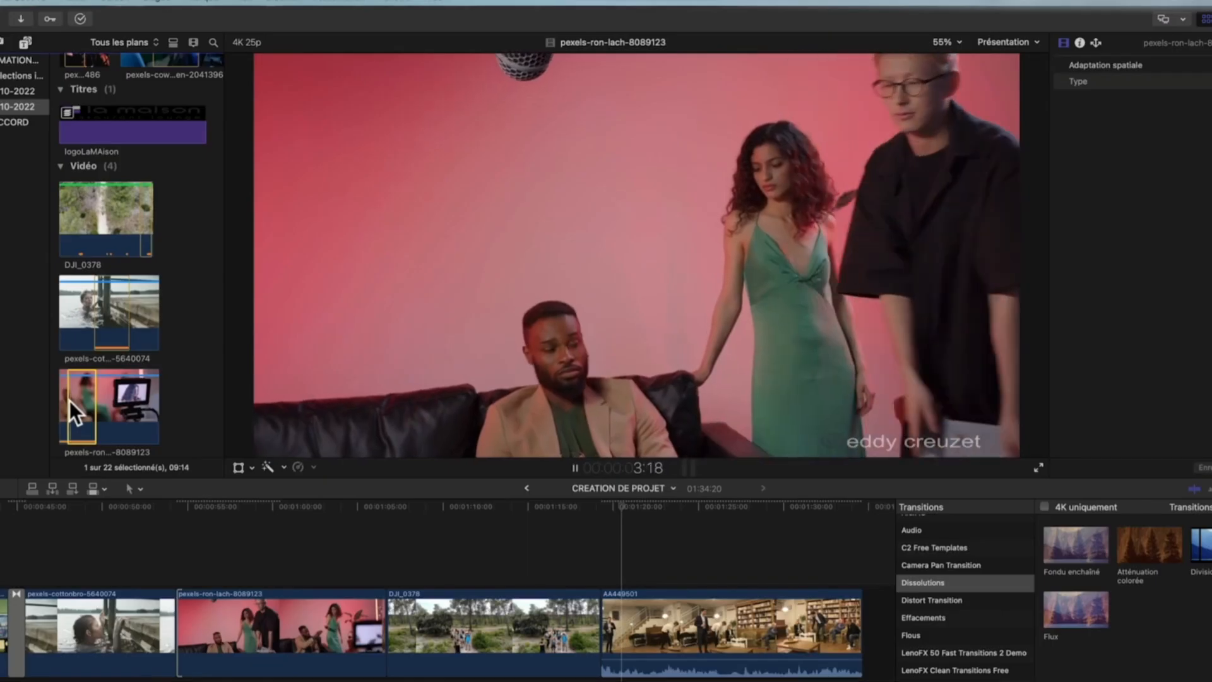
{"action": "left_click_drag", "start_coordinate": [69, 401], "coordinate": [77, 398]}
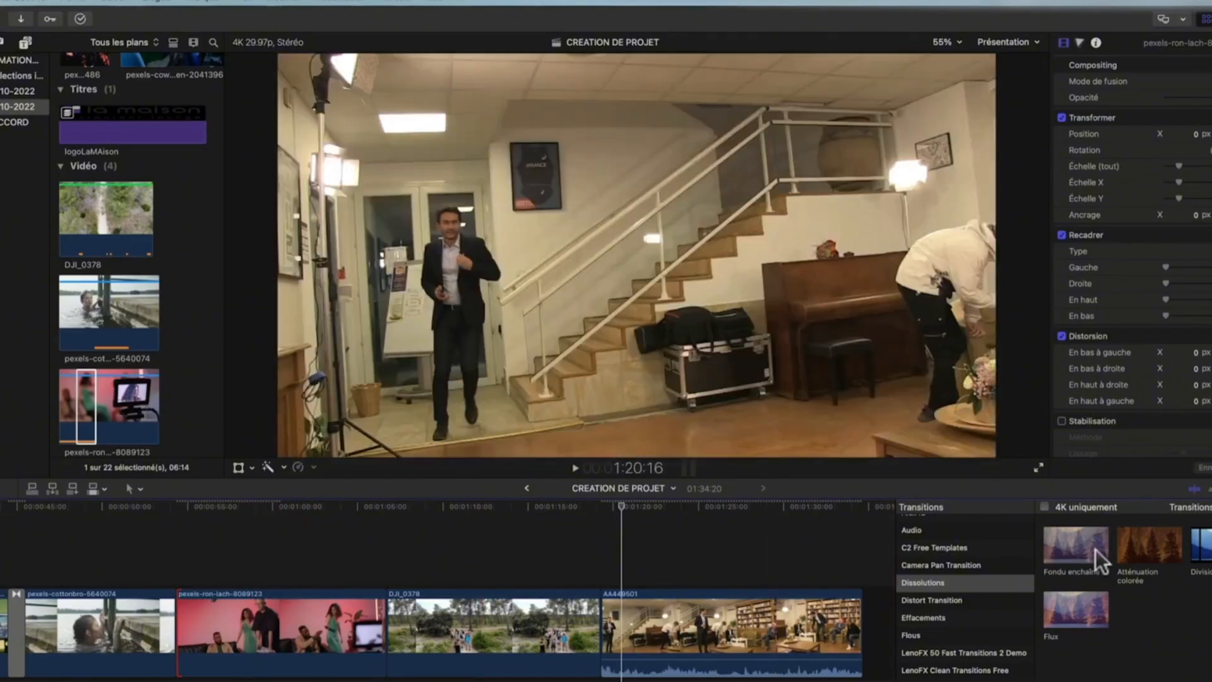
Add a Fondu enchaîné between the lake clip and the pexels-ron-lach-8089123 clip, allowing the clips to overlap.
{"action": "left_click_drag", "start_coordinate": [1096, 549], "coordinate": [174, 630]}
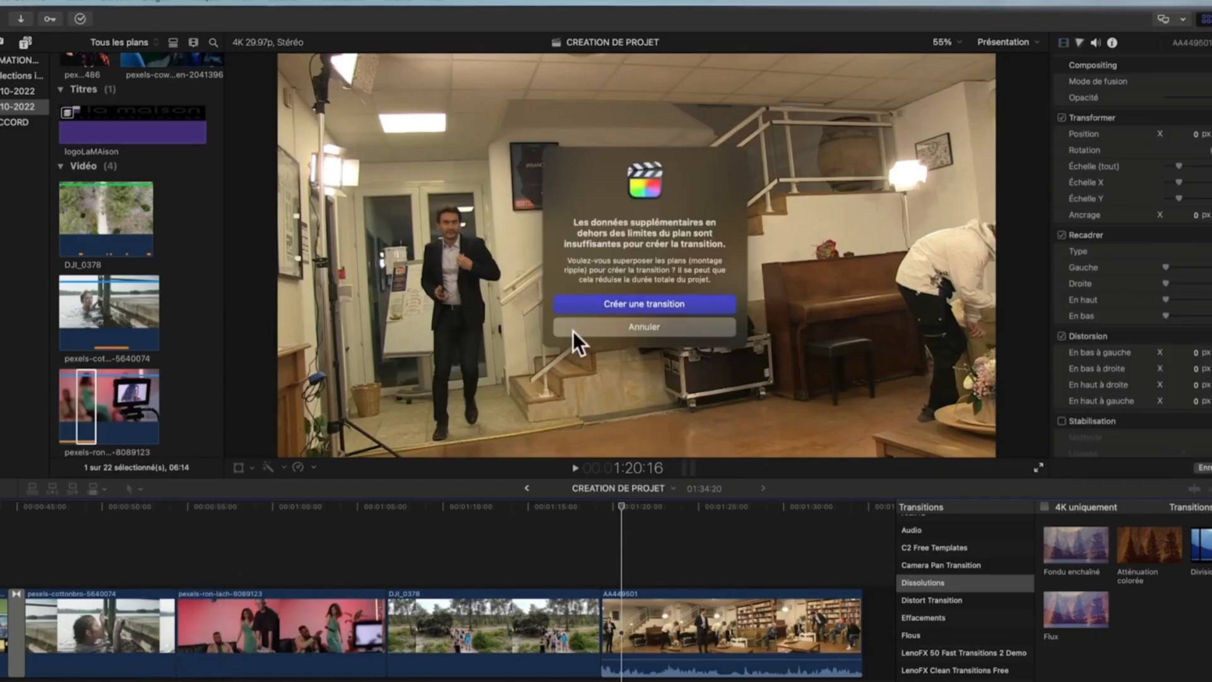
{"action": "left_click", "coordinate": [613, 305]}
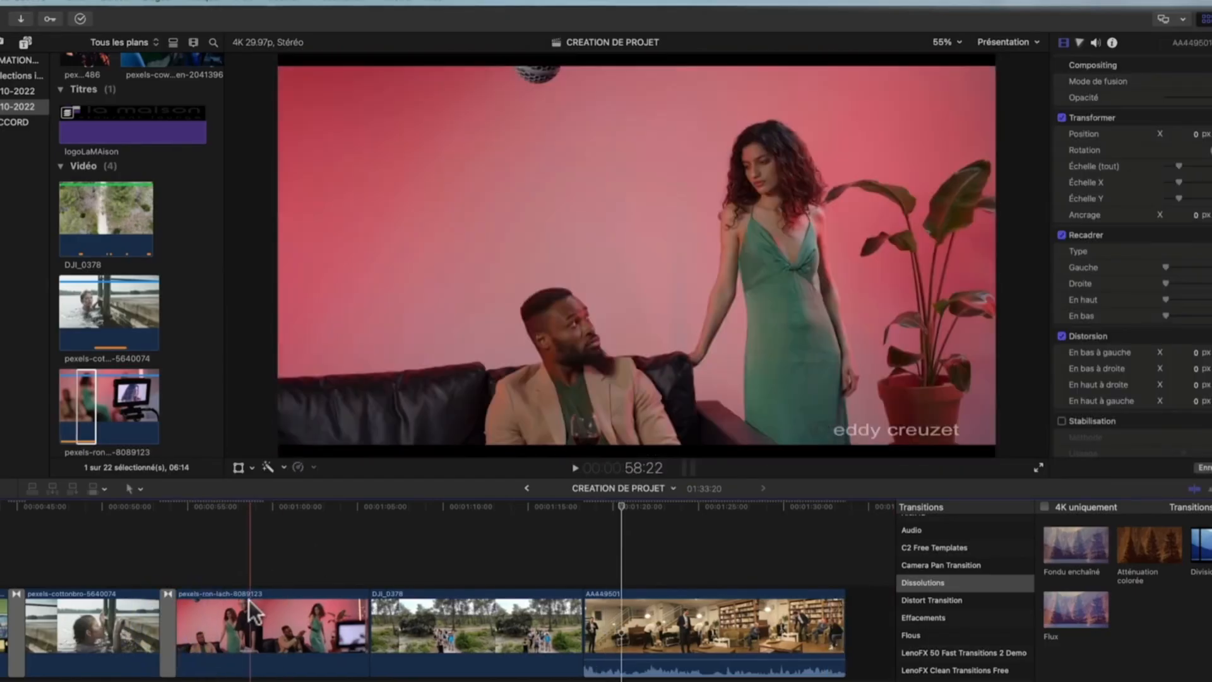
{"action": "mouse_move", "coordinate": [184, 631]}
{"action": "left_mouse_down"}
{"action": "mouse_move", "coordinate": [195, 631]}
{"action": "mouse_move", "coordinate": [171, 631]}
{"action": "mouse_move", "coordinate": [193, 630]}
{"action": "left_mouse_up"}
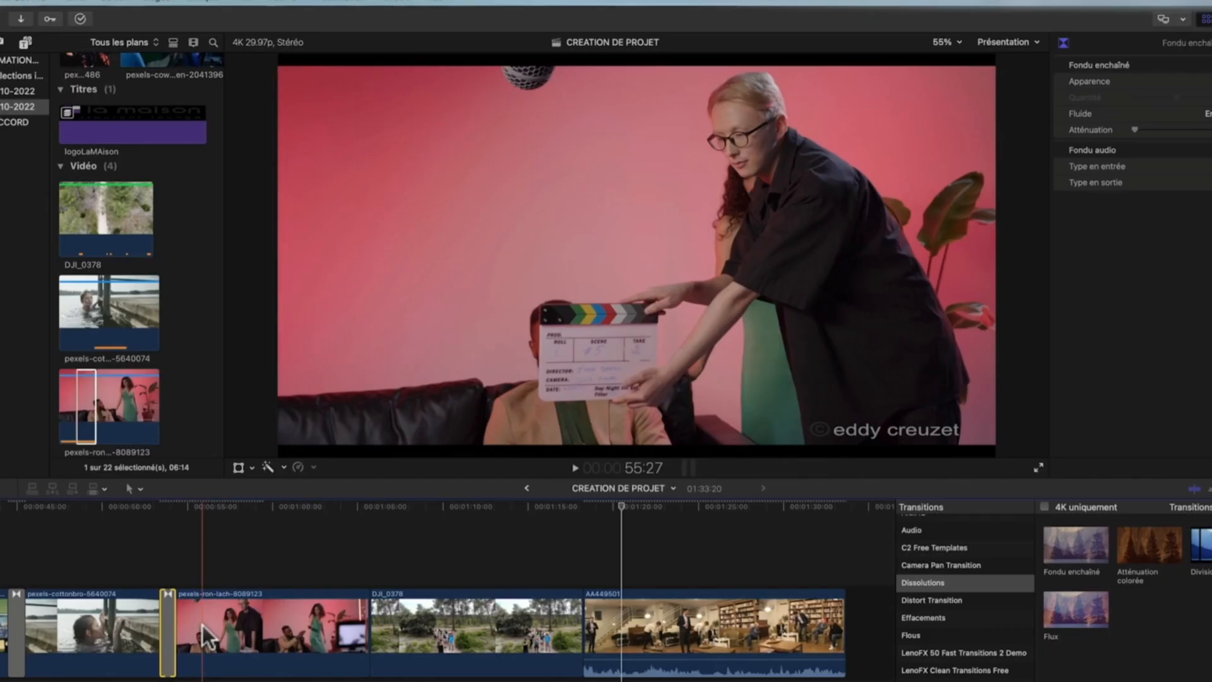
Lengthen the Fondu enchaîné between the lake clip and pexels-ron-lach-8089123 to about 4.7 seconds, and select the lake clip.
{"action": "key", "text": "super+equal"}
{"action": "key", "text": "super+equal"}
{"action": "scroll", "coordinate": [204, 625], "scroll_direction": "left", "scroll_amount": 5}
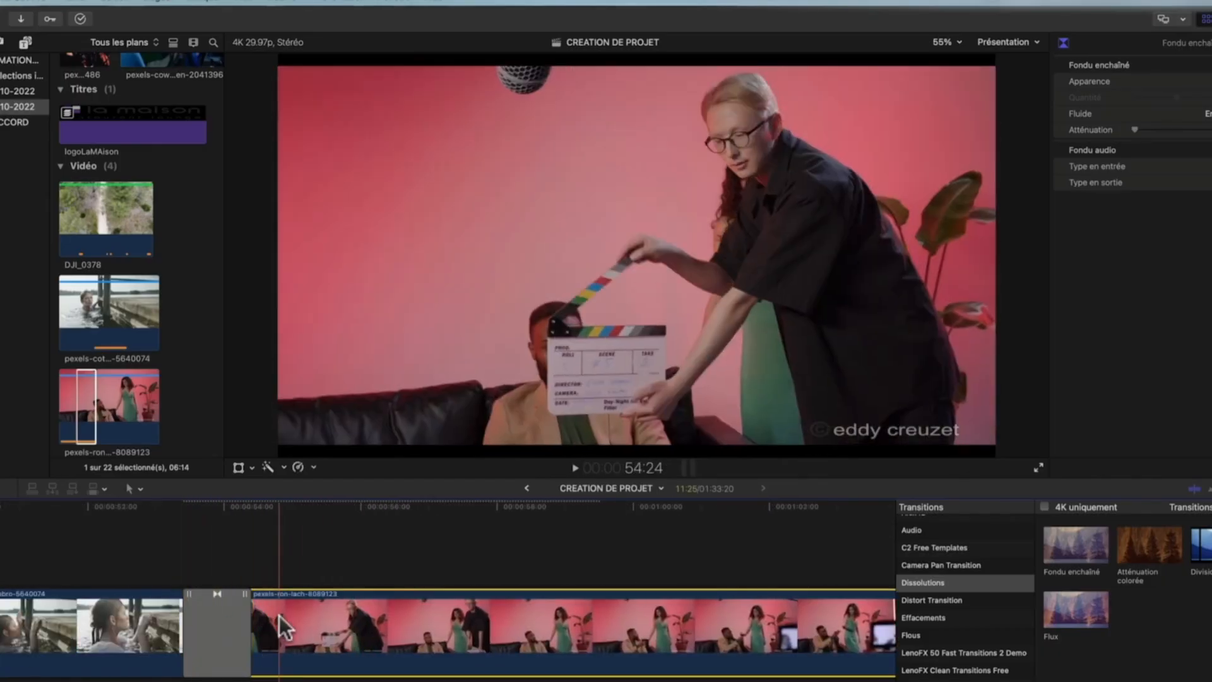
{"action": "left_click", "coordinate": [278, 622]}
{"action": "left_click_drag", "start_coordinate": [191, 597], "coordinate": [427, 613]}
{"action": "left_click", "coordinate": [399, 624]}
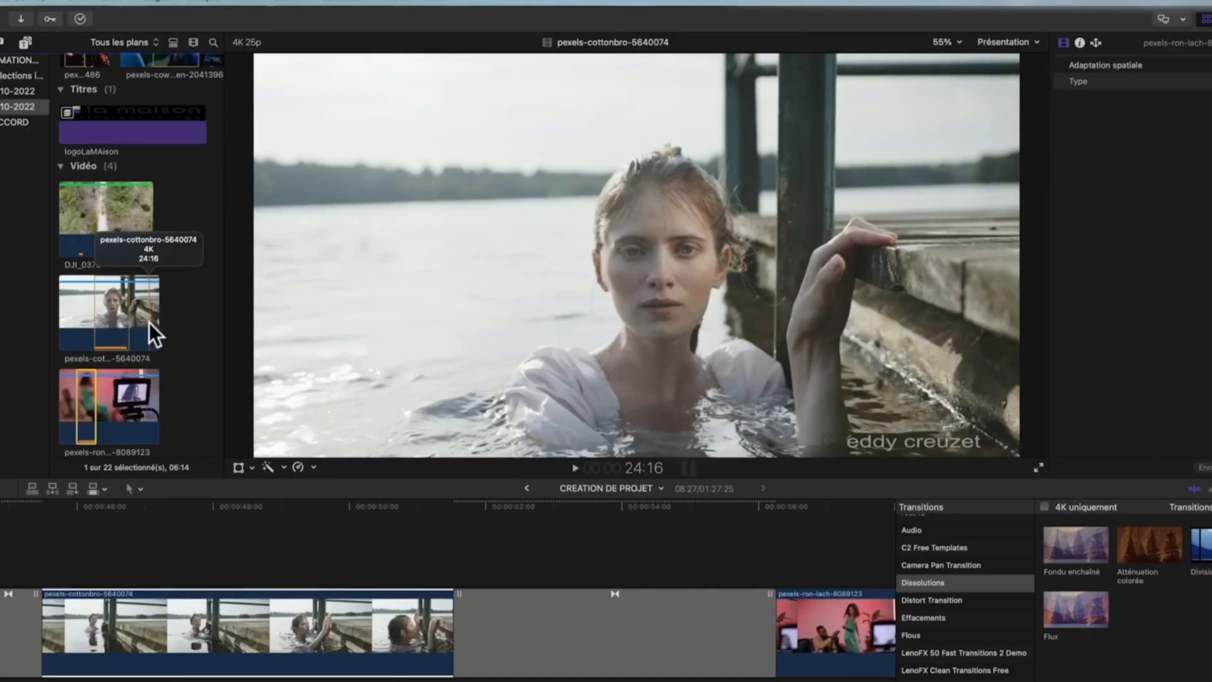
{"action": "scroll", "coordinate": [297, 615], "scroll_direction": "right", "scroll_amount": 5}
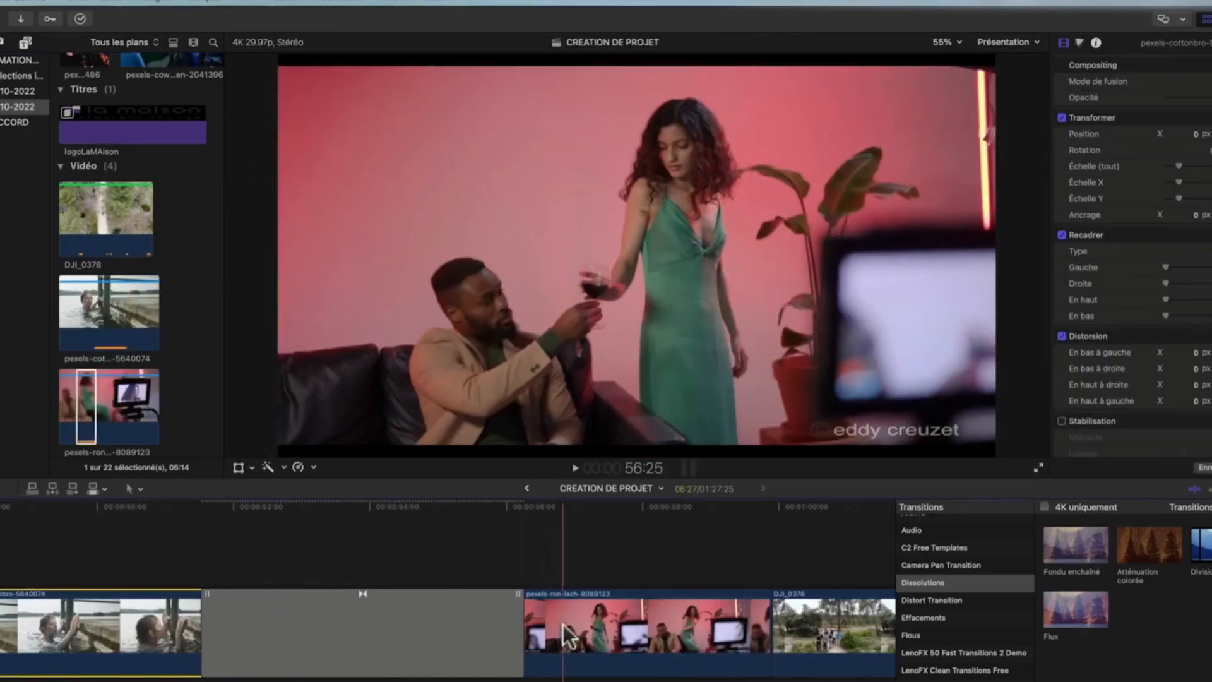
Lengthen the cross dissolve between the lake clip and the pink-background clip, and play the timeline through it.
{"action": "left_click", "coordinate": [565, 635]}
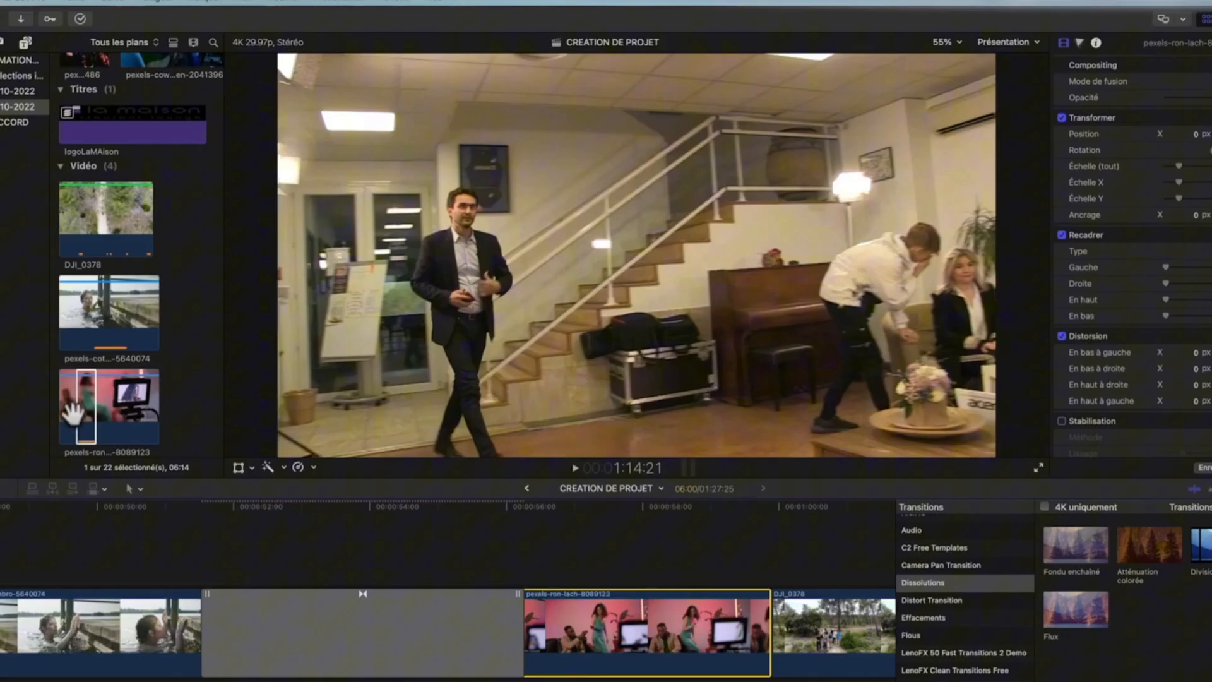
{"action": "left_click", "coordinate": [64, 410]}
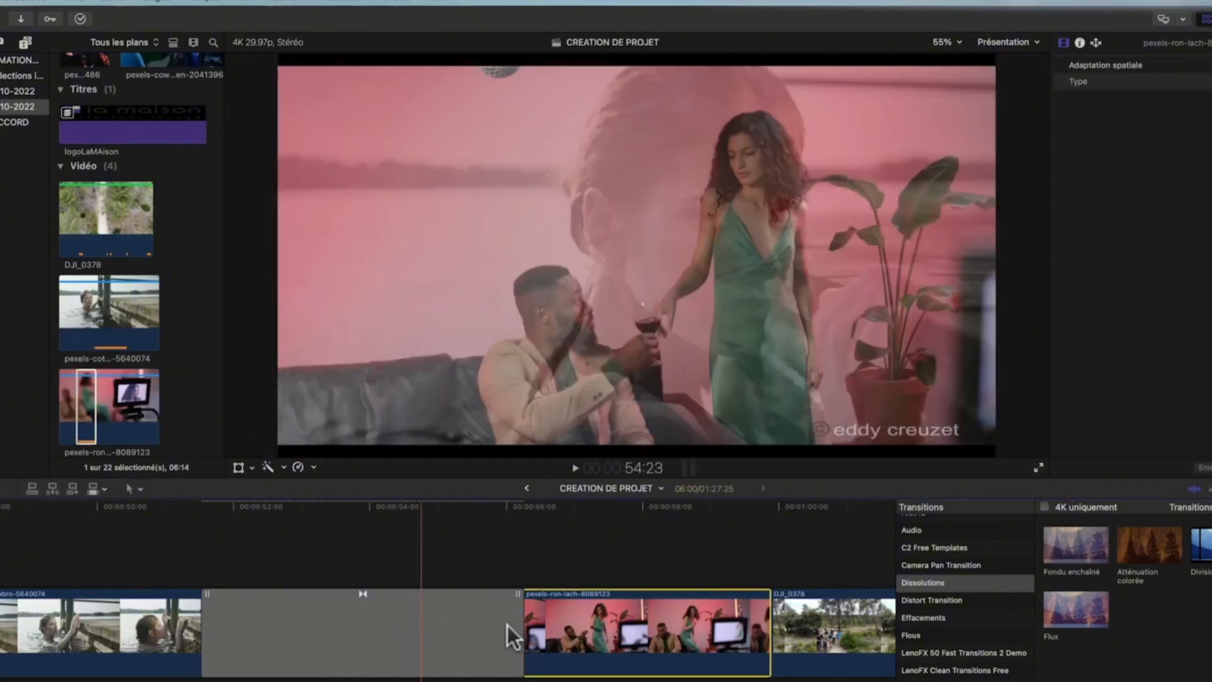
{"action": "left_click_drag", "start_coordinate": [519, 625], "coordinate": [579, 628]}
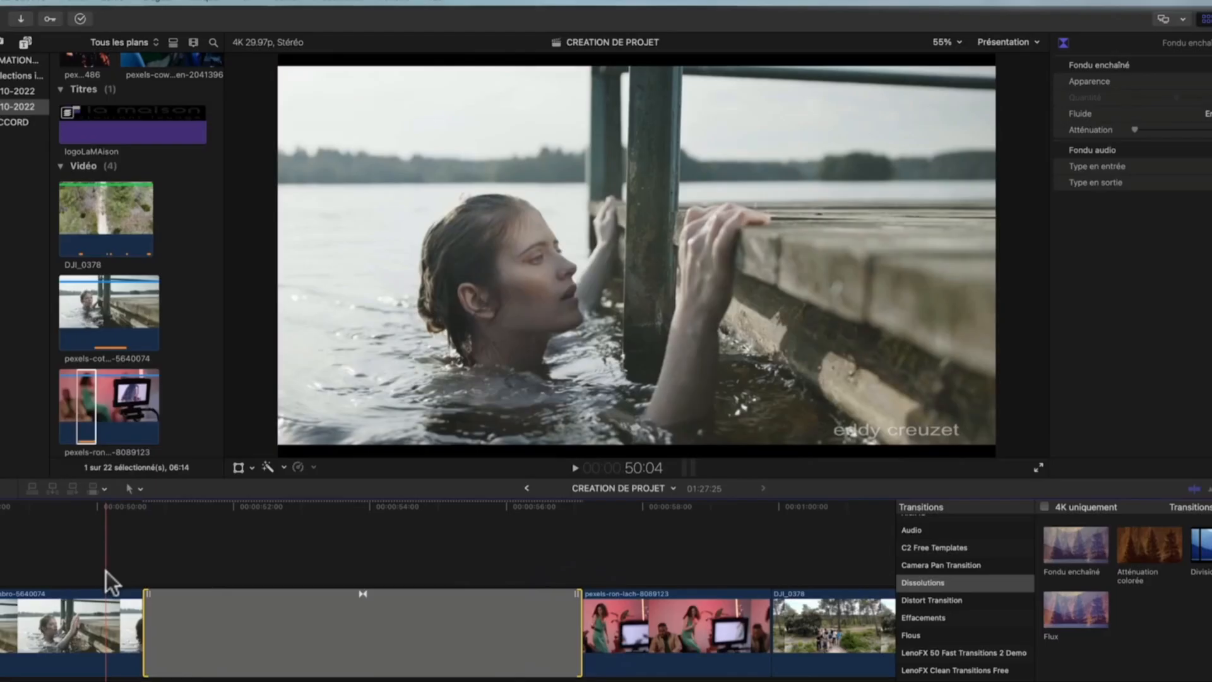
{"action": "key", "text": "space"}
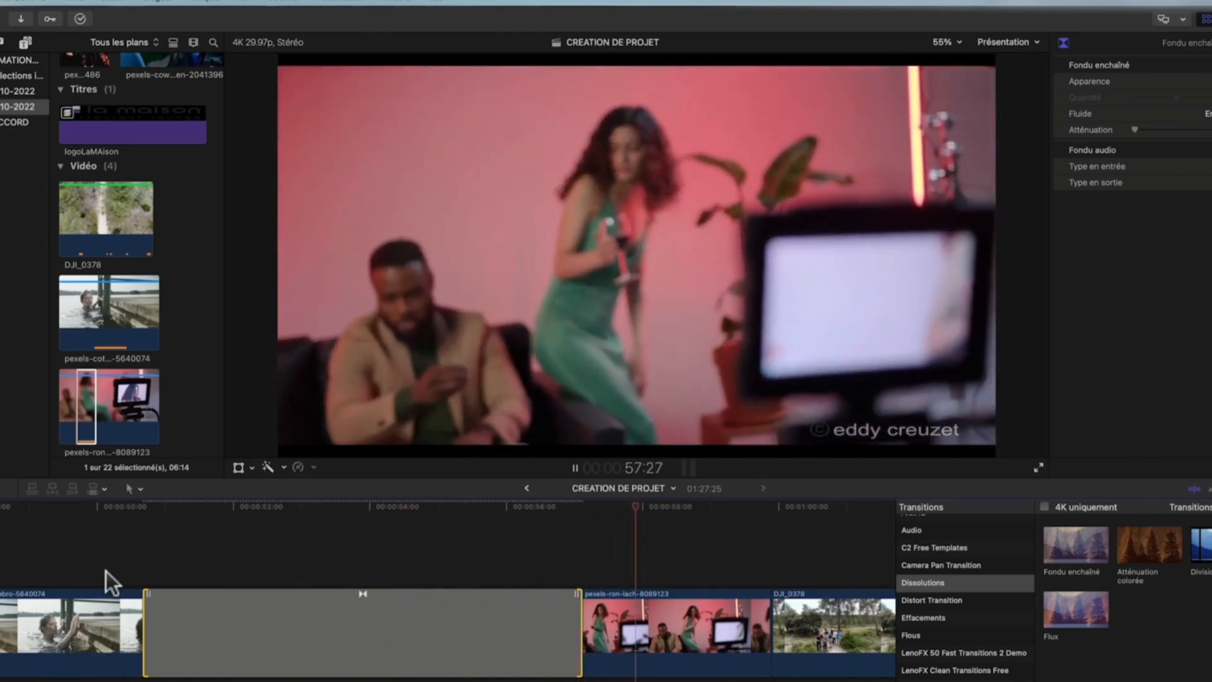
{"action": "key", "text": "space"}
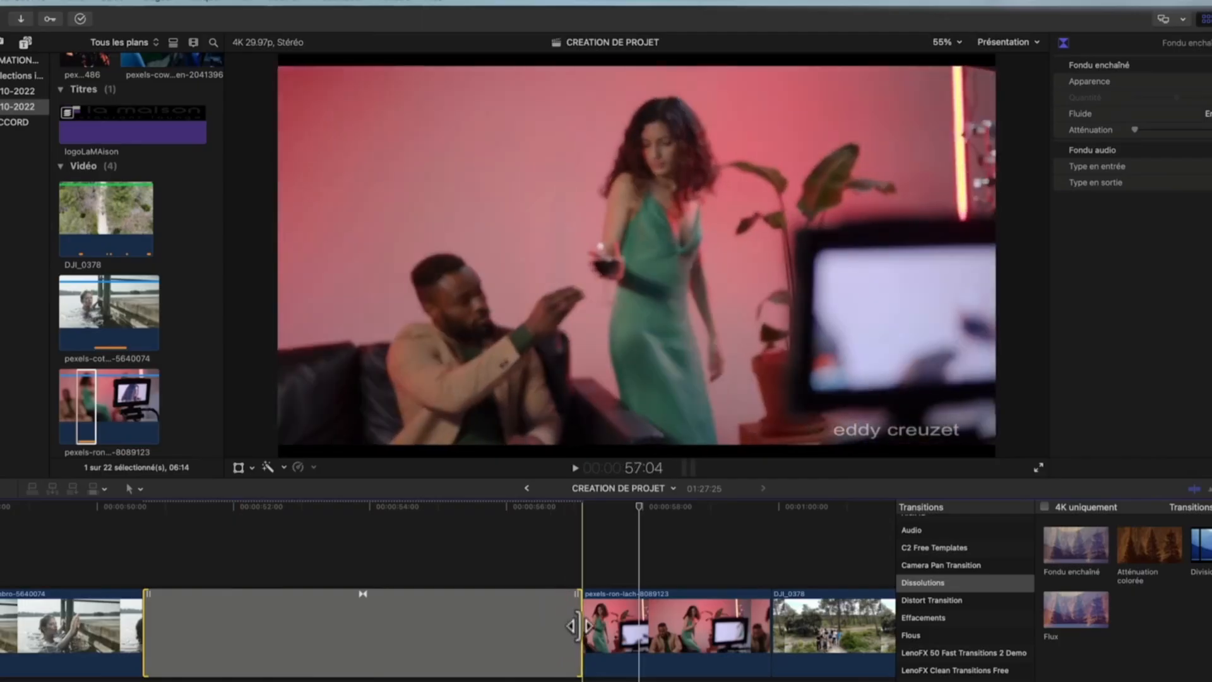
Shorten the cross dissolve between the lake and pink-background clips to about 01:11 and play it back.
{"action": "left_click_drag", "start_coordinate": [574, 628], "coordinate": [452, 625]}
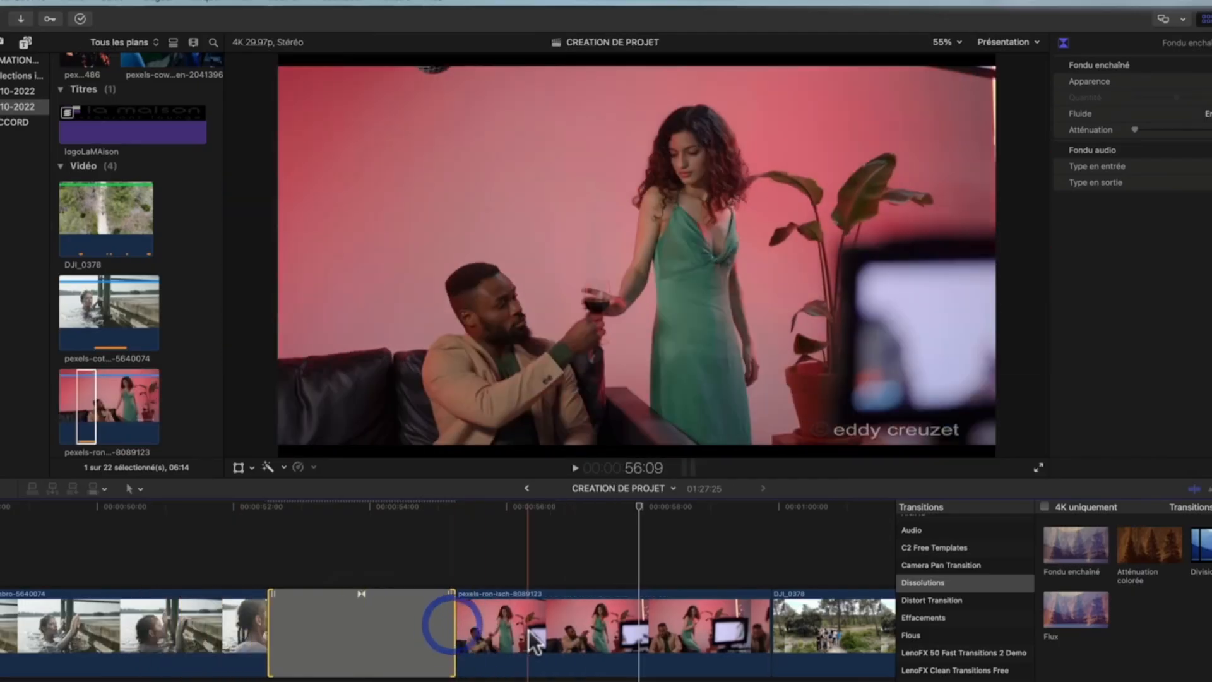
{"action": "left_click", "coordinate": [528, 630]}
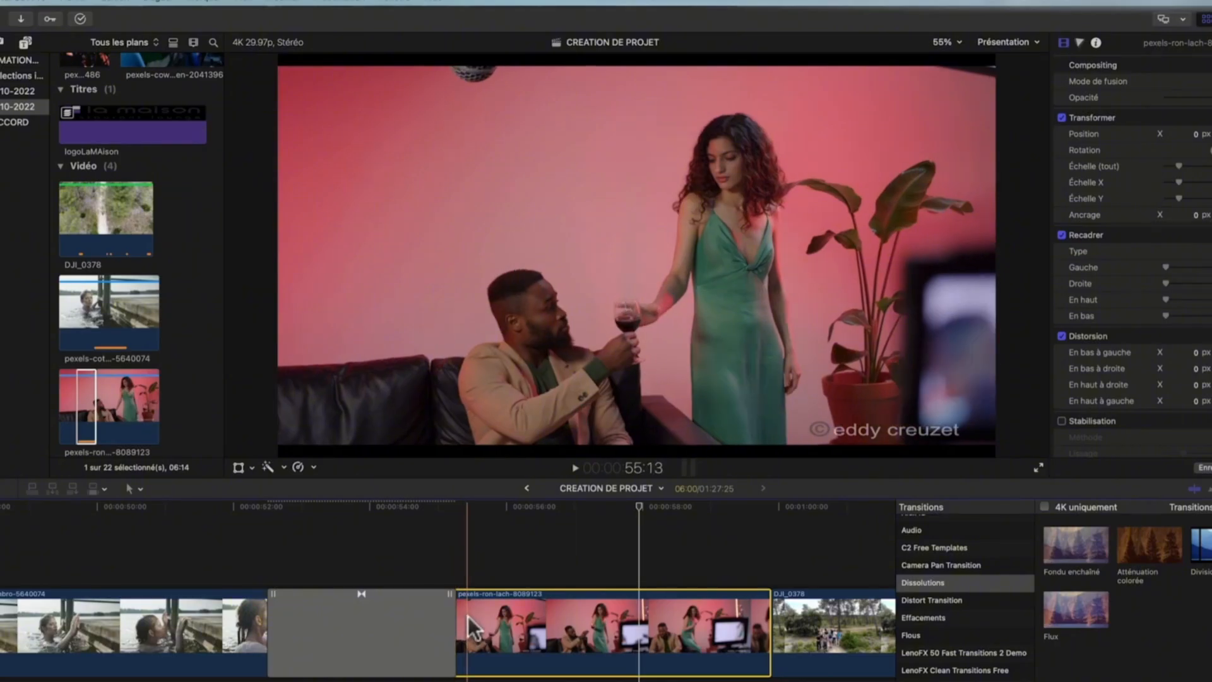
{"action": "left_click_drag", "start_coordinate": [452, 625], "coordinate": [399, 627]}
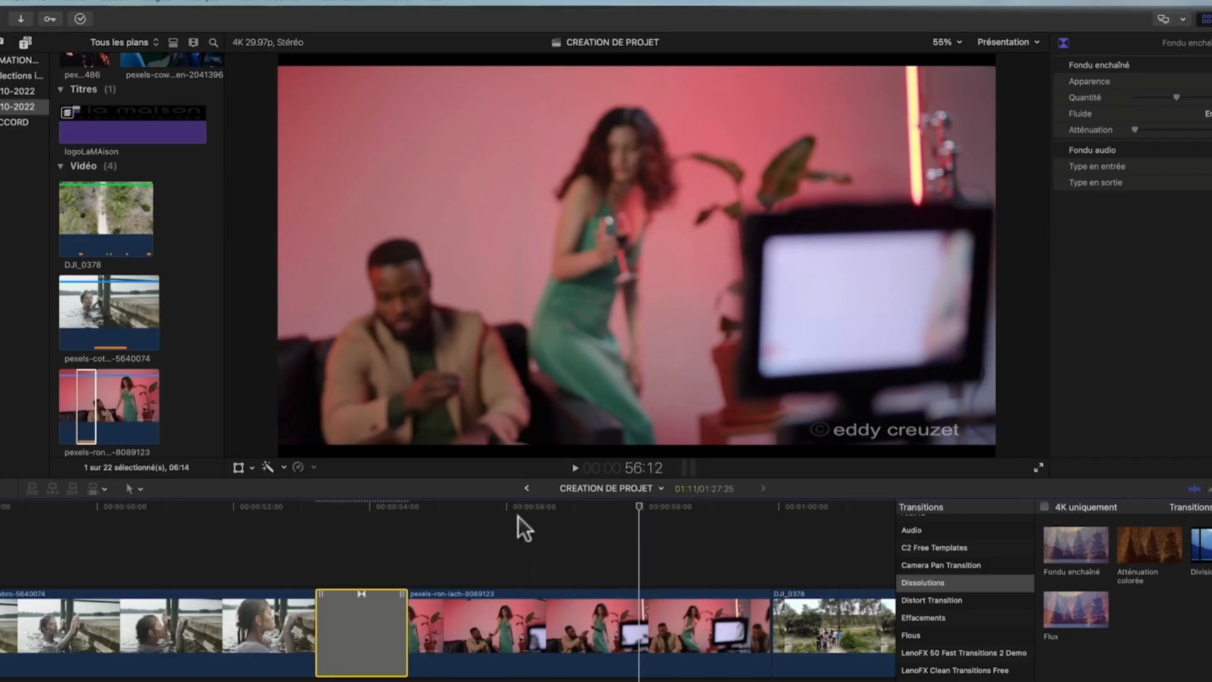
{"action": "left_click", "coordinate": [364, 505]}
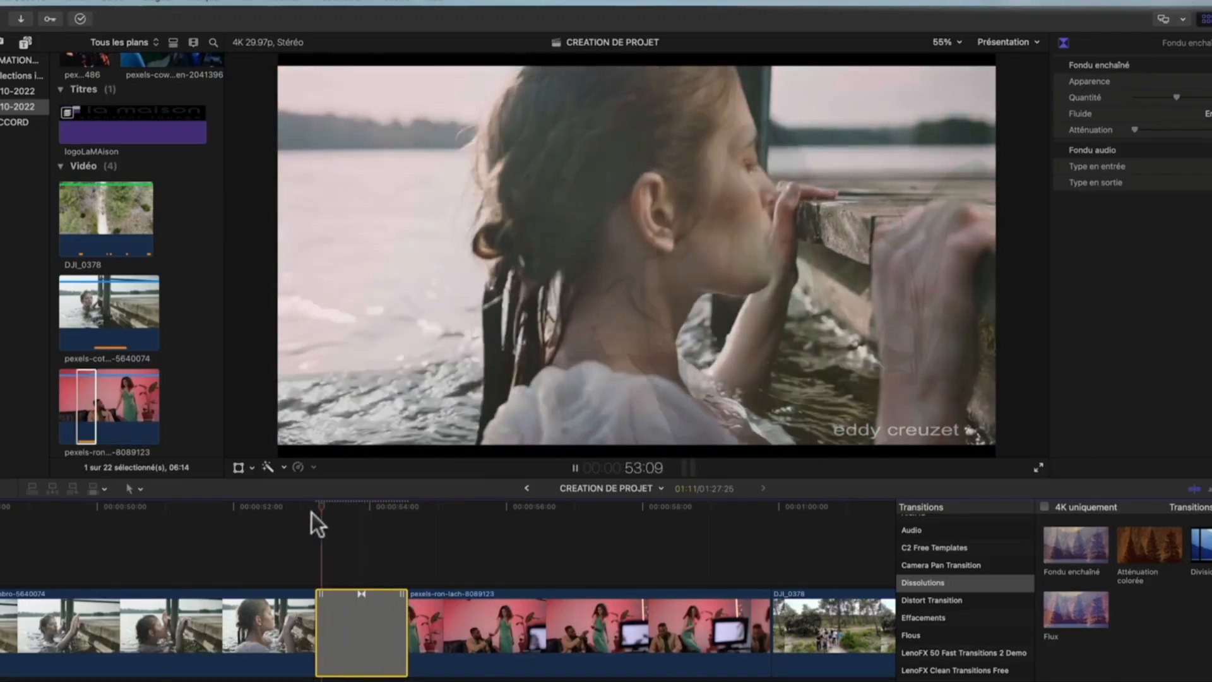
{"action": "key", "text": "space"}
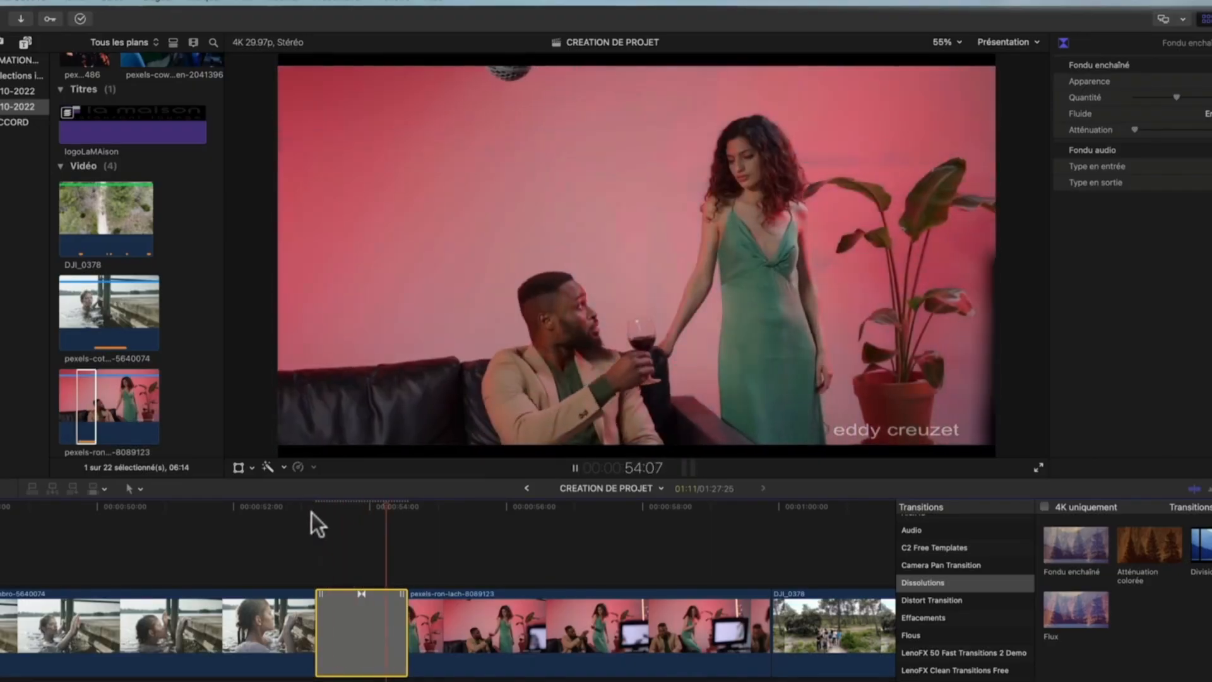
{"action": "key", "text": "space"}
Inspect the middle of the cross dissolve, and play the timeline from the end of the lake clip through it.
{"action": "left_click", "coordinate": [361, 506]}
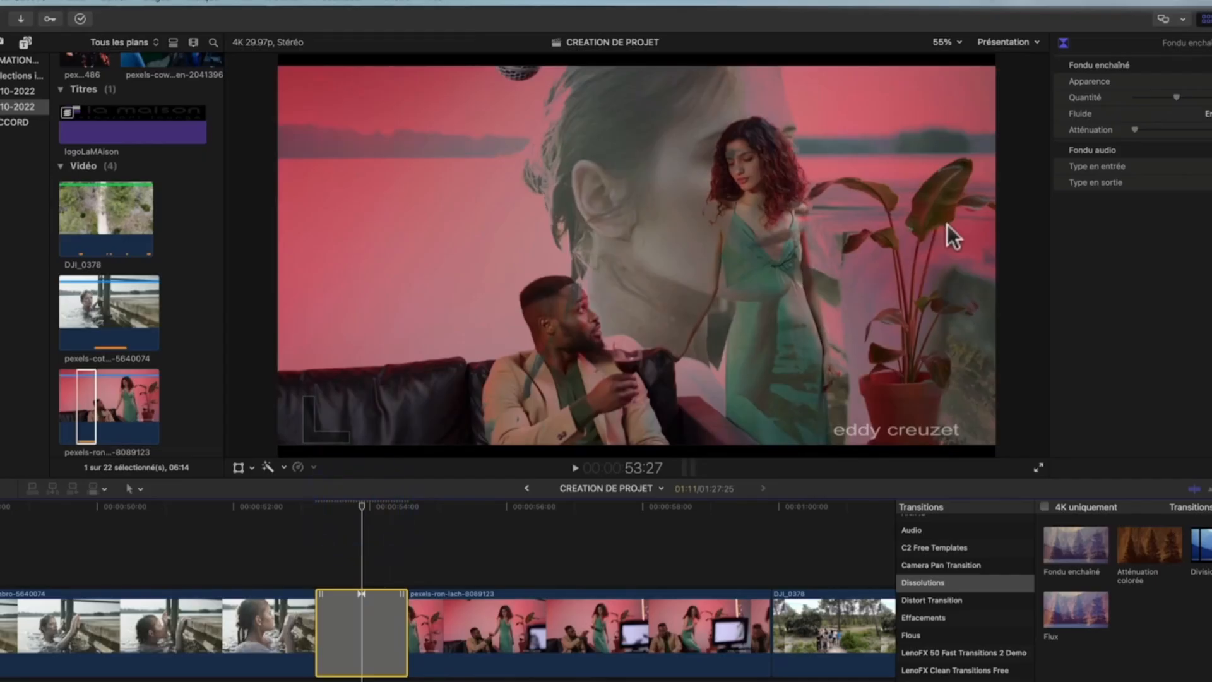
{"action": "left_click", "coordinate": [1066, 560]}
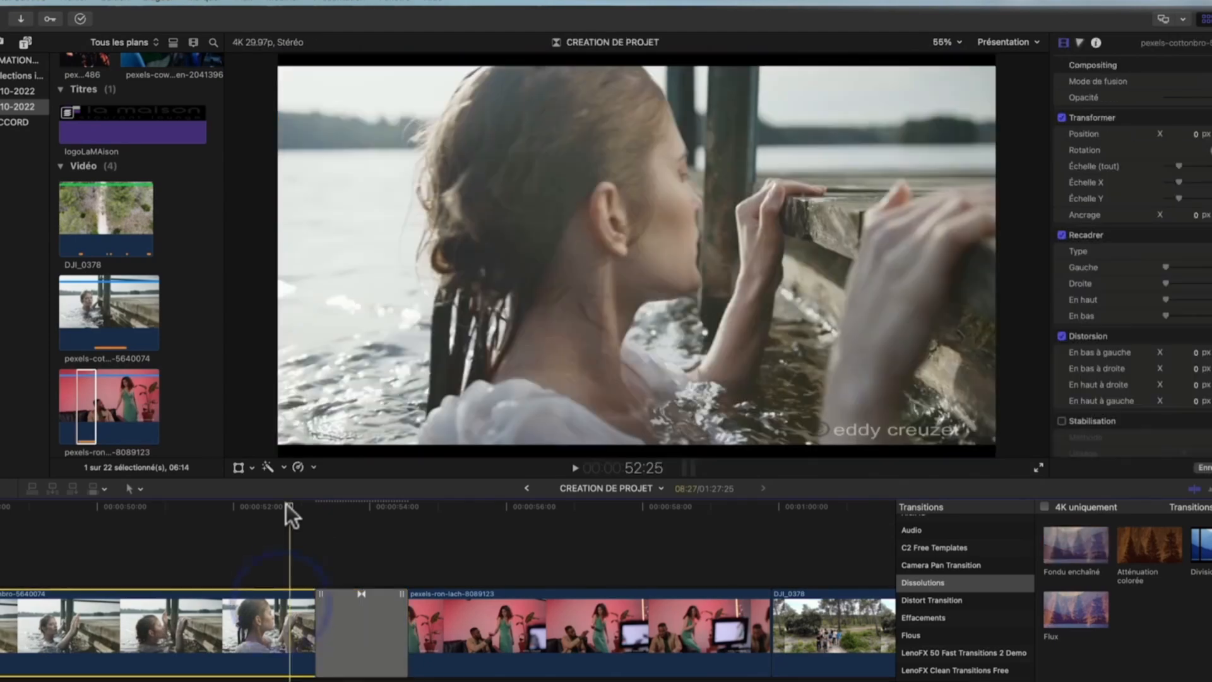
{"action": "left_click", "coordinate": [286, 504]}
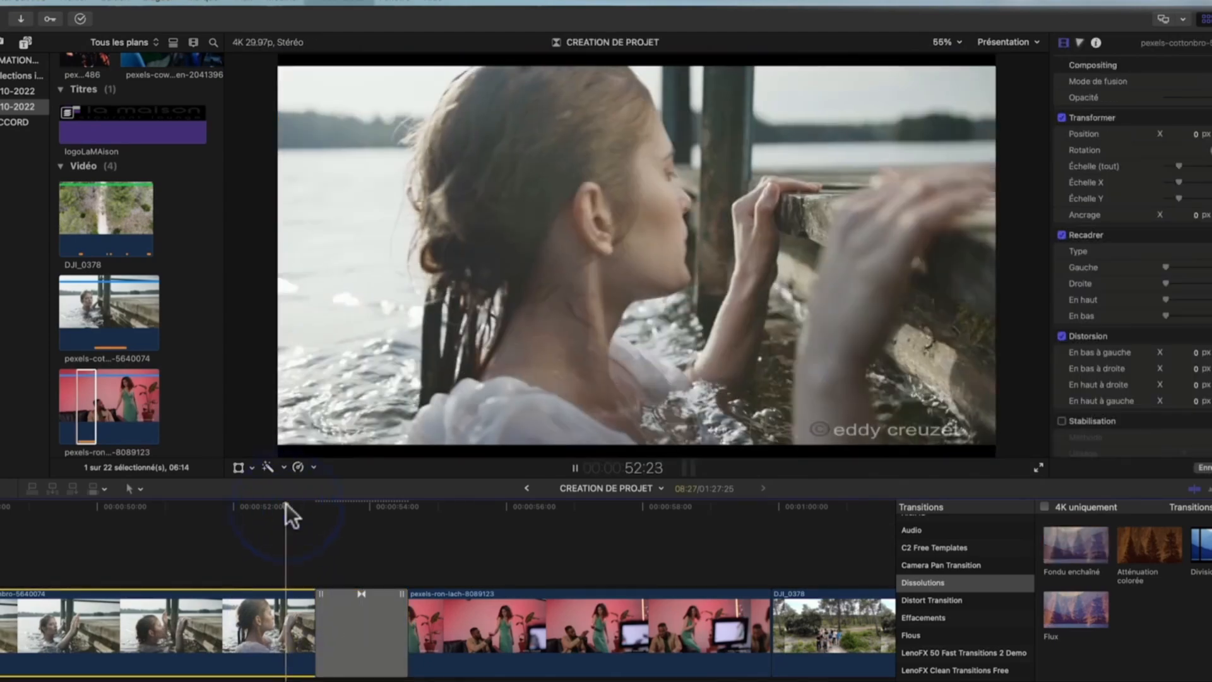
{"action": "key", "text": "space"}
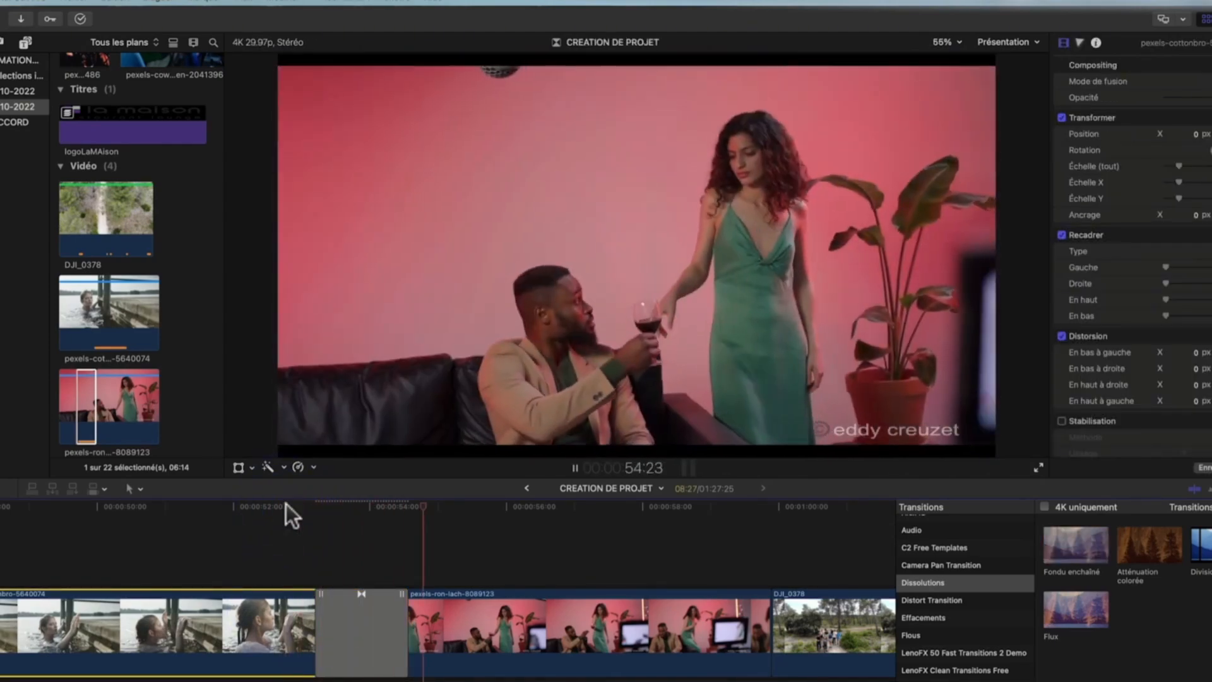
{"action": "key", "text": "space"}
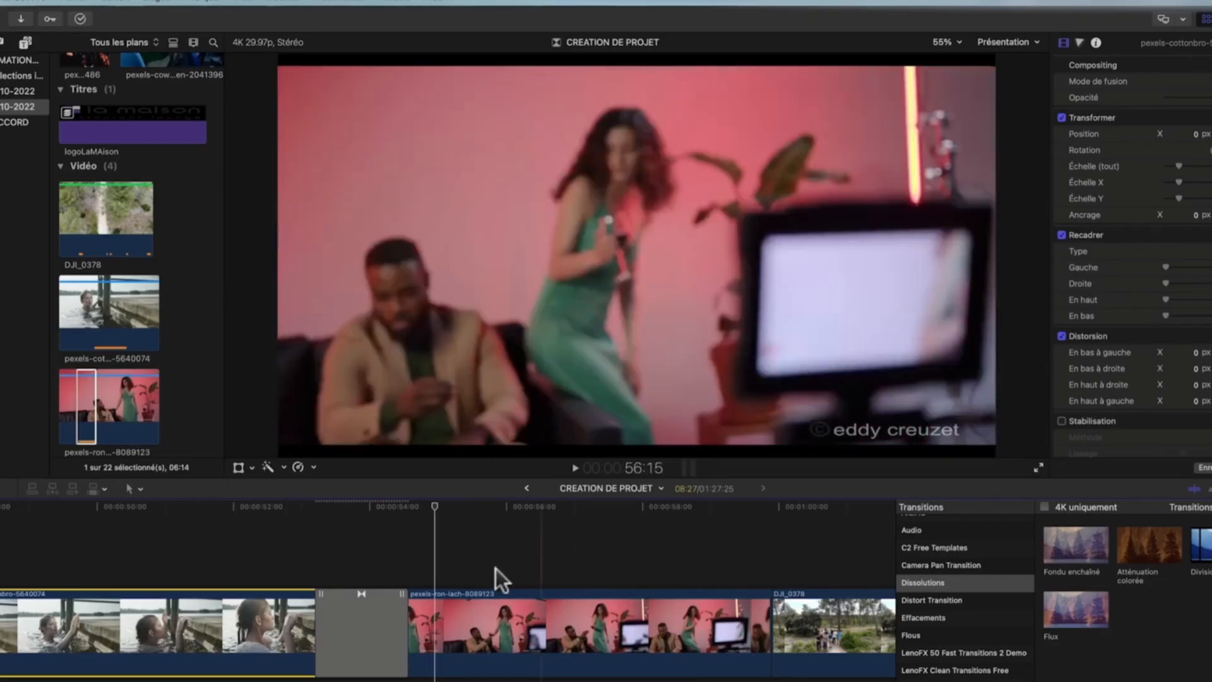
Select the cross dissolve, try a different Apparence option for it, and play the transition back.
{"action": "left_click", "coordinate": [379, 608]}
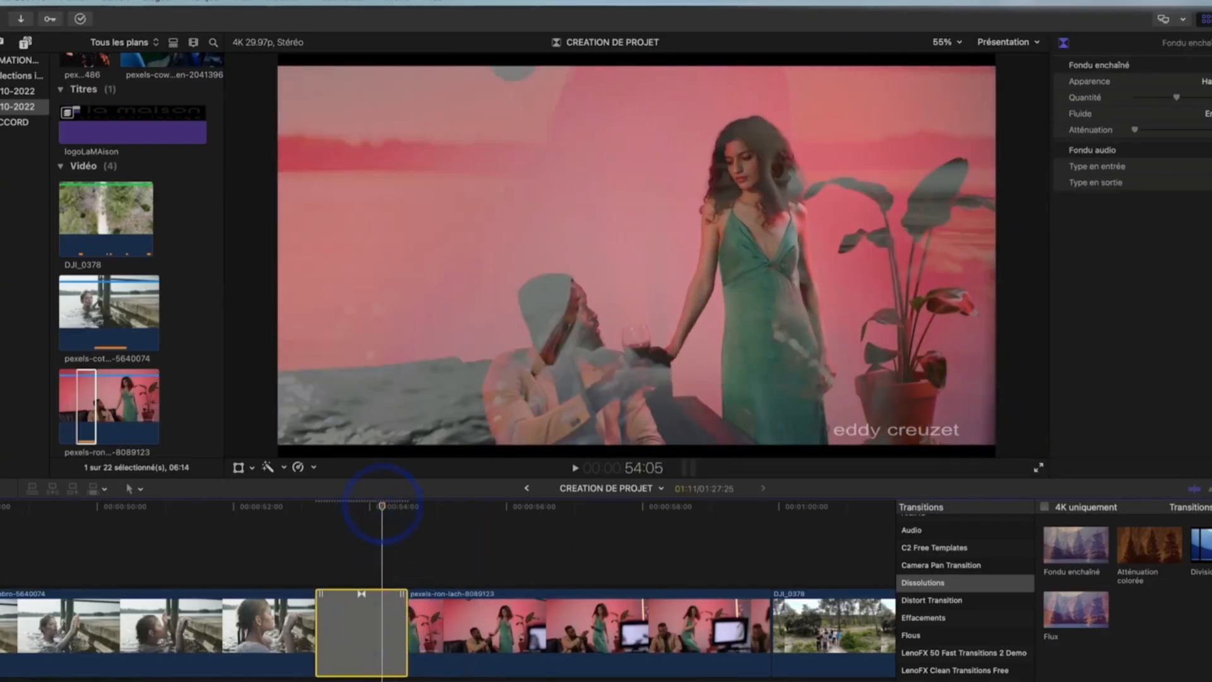
{"action": "left_click", "coordinate": [1206, 81]}
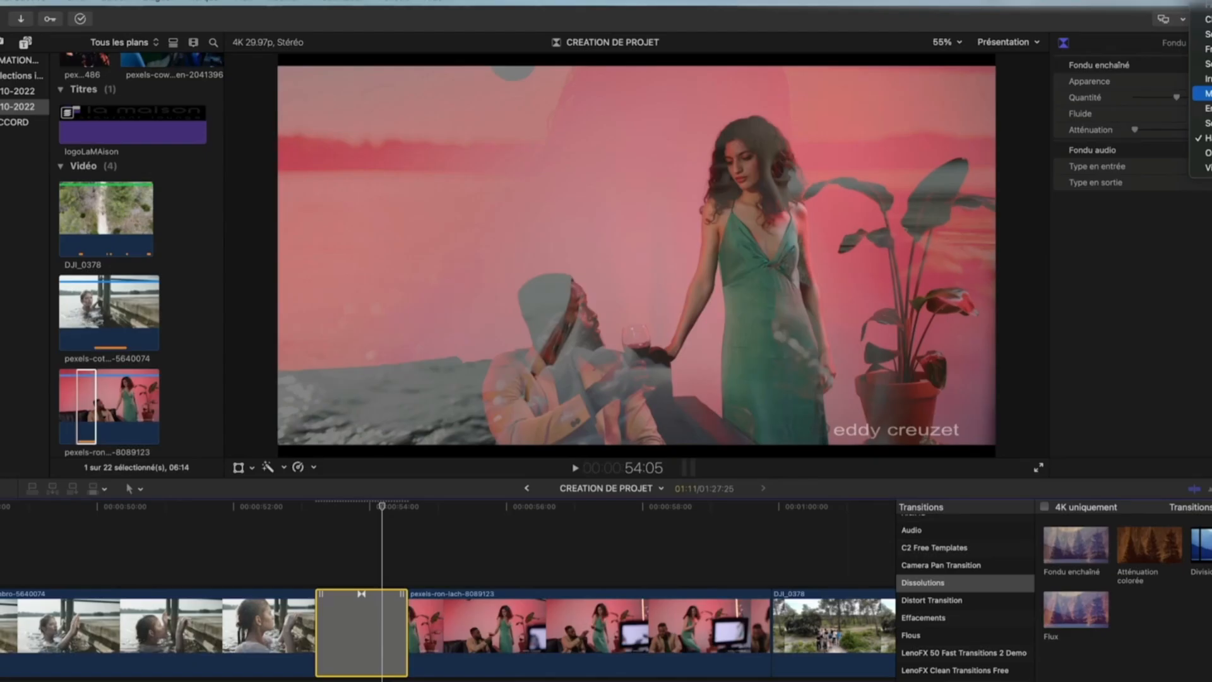
{"action": "left_click", "coordinate": [1207, 94]}
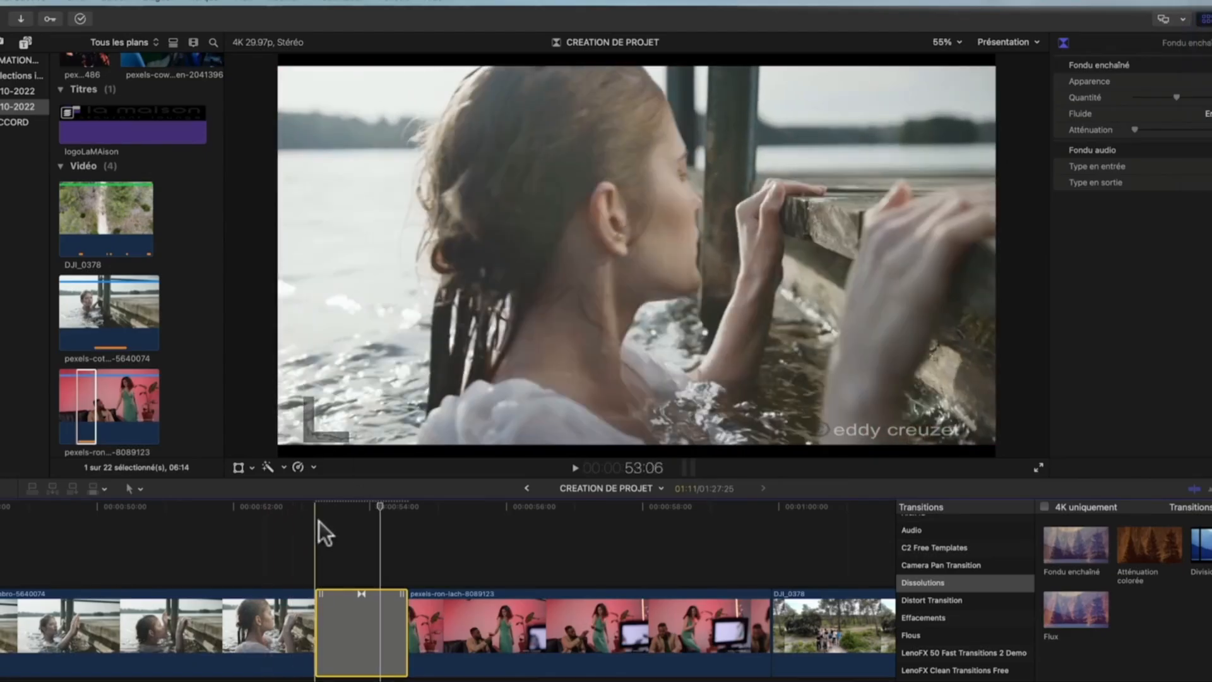
{"action": "key", "text": "space"}
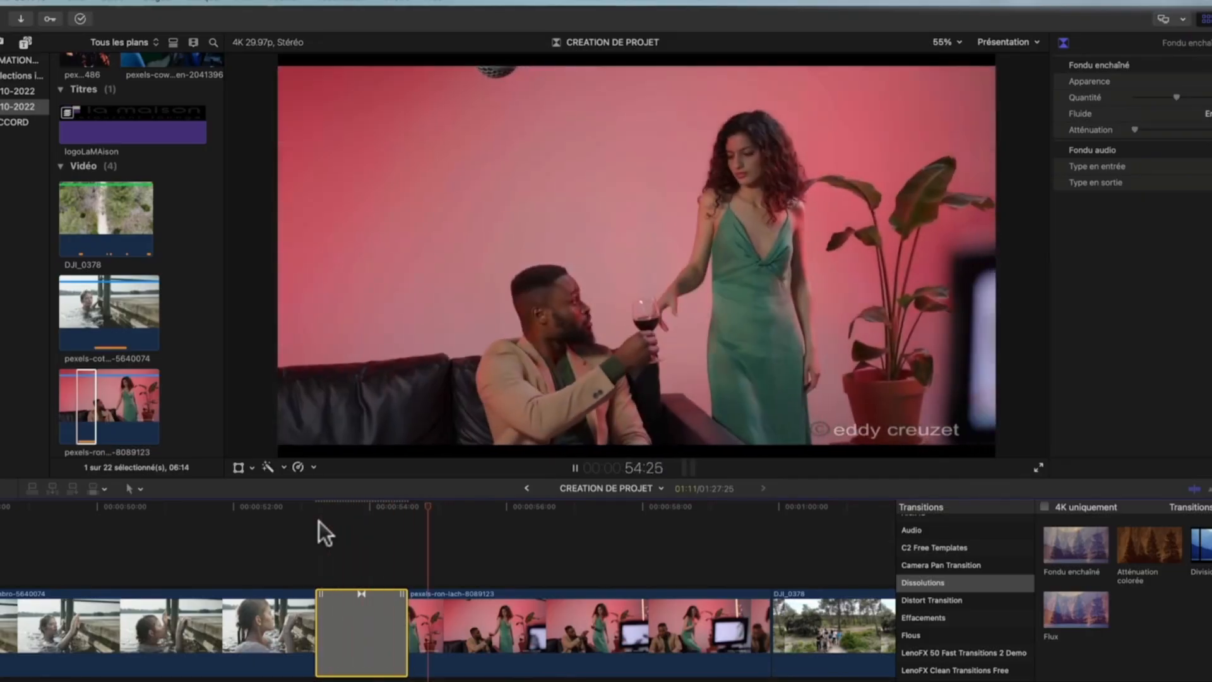
{"action": "key", "text": "space"}
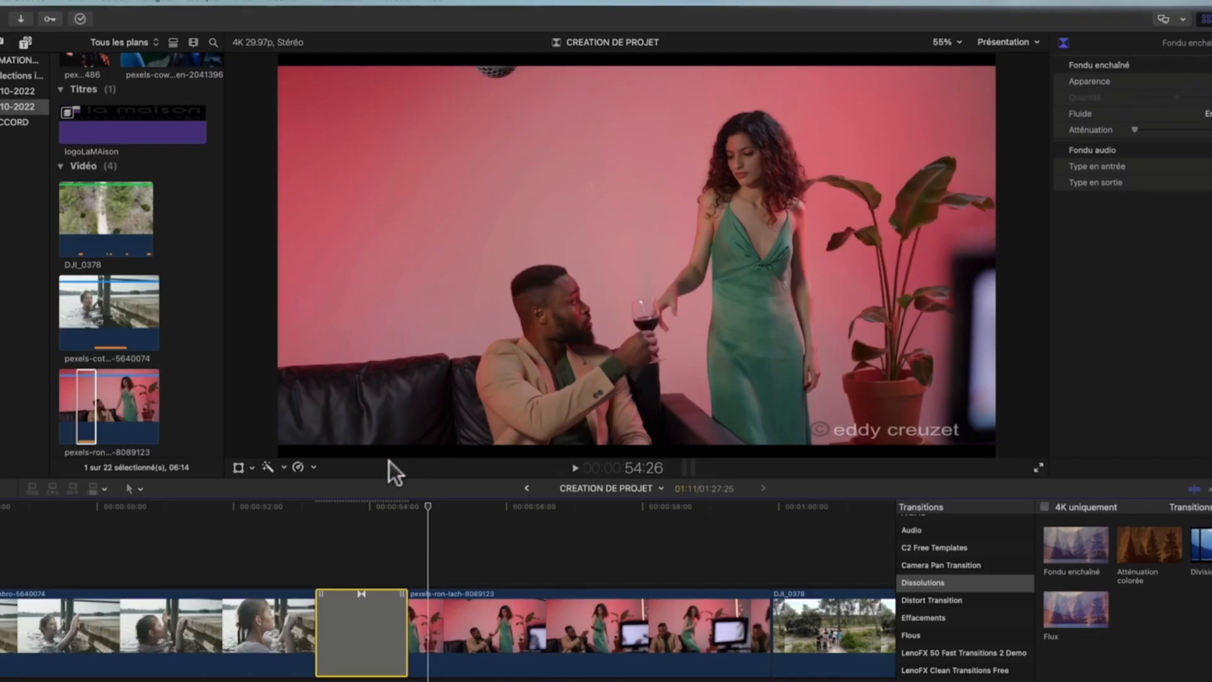
{"action": "key", "text": "space"}
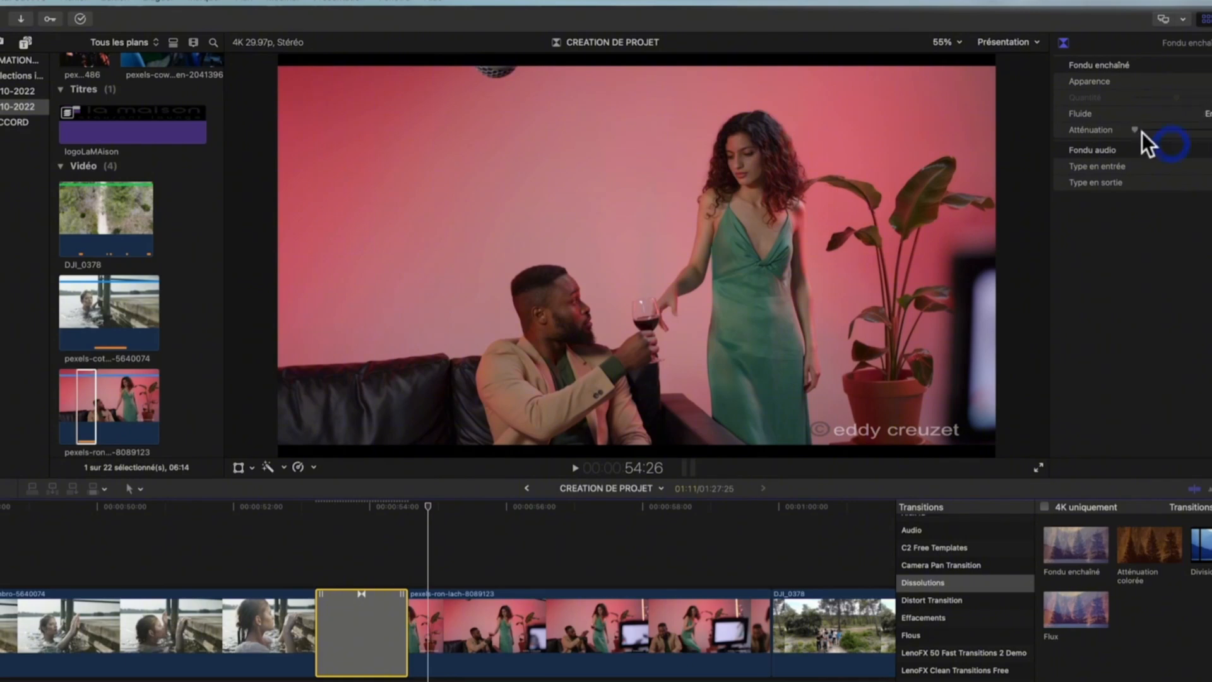
Raise the cross dissolve's Atténuation amount and play the transition back from its start.
{"action": "left_click_drag", "start_coordinate": [1139, 129], "coordinate": [1190, 130]}
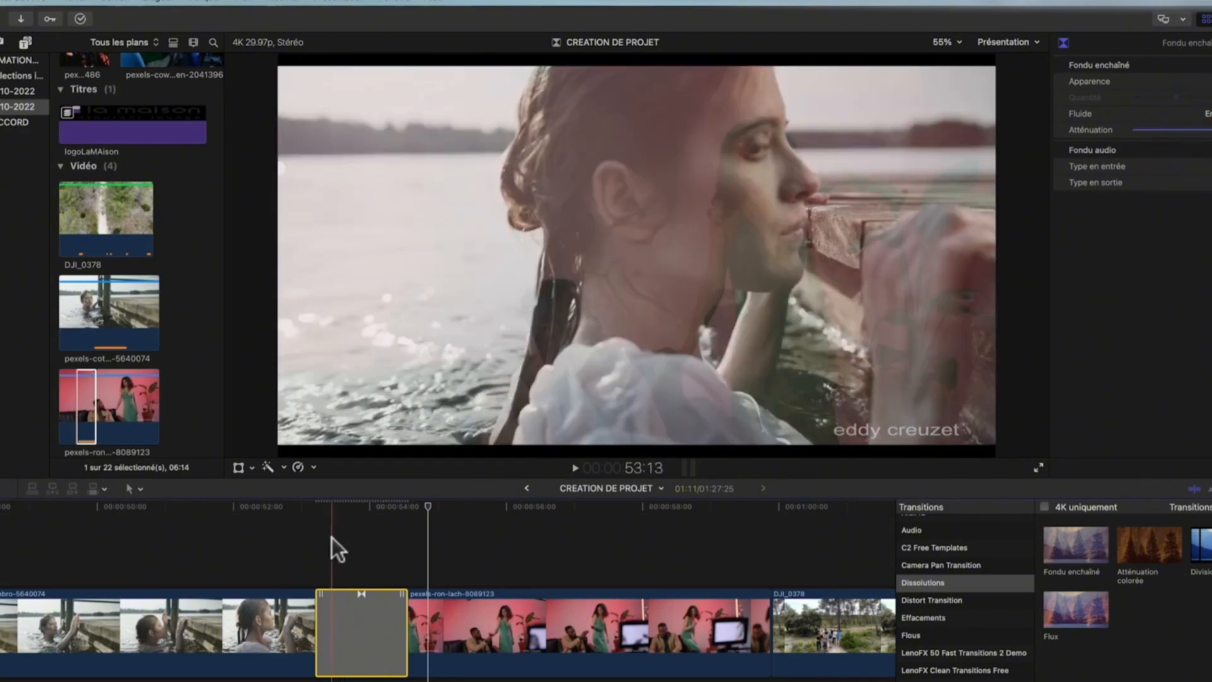
{"action": "key", "text": "space"}
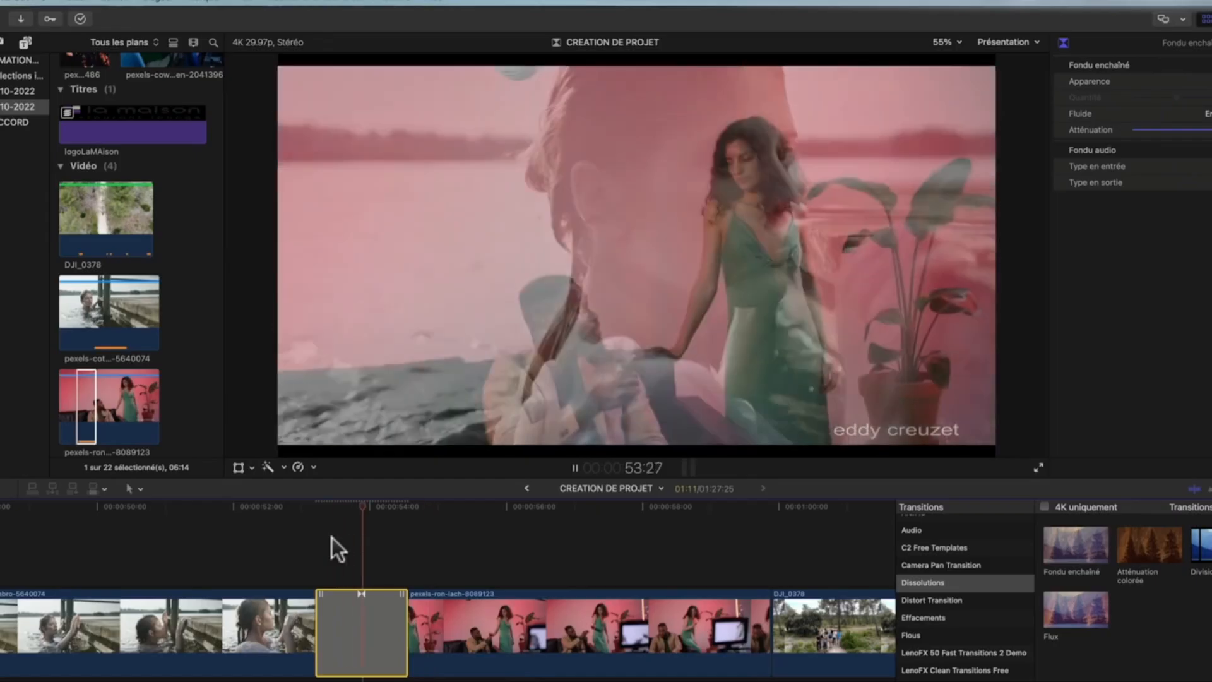
{"action": "left_click", "coordinate": [303, 536]}
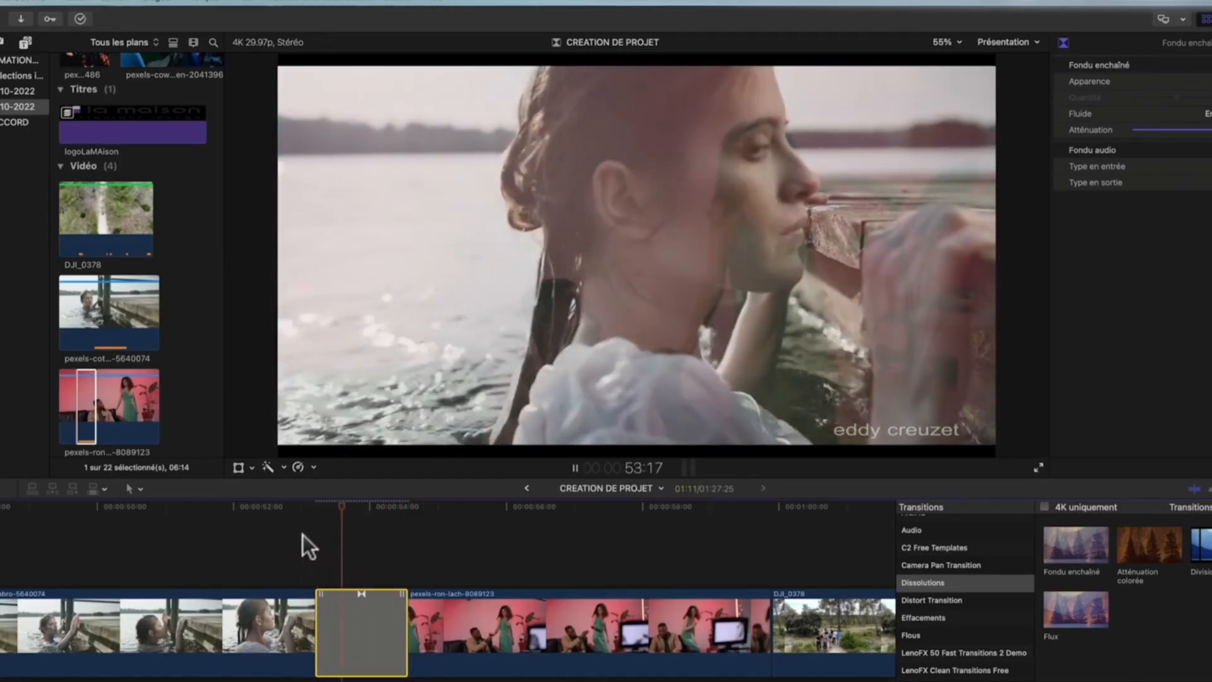
{"action": "key", "text": "space"}
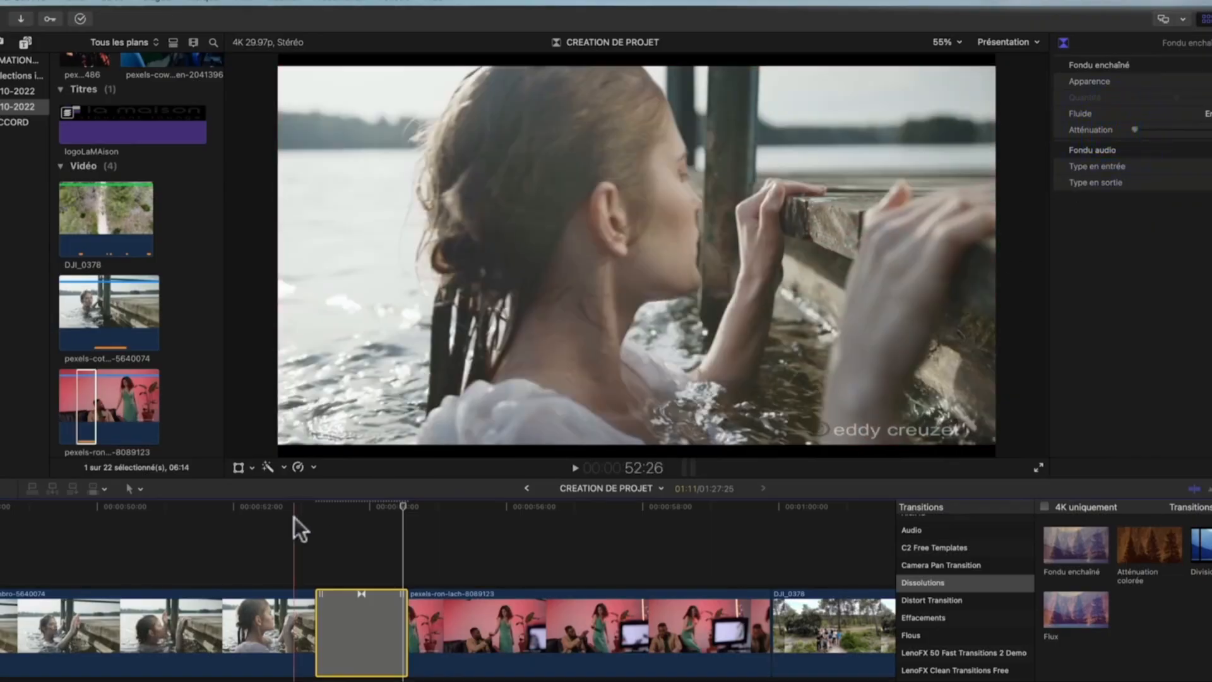
Compare the cross dissolve's playback with Atténuation at its minimum and with it raised.
{"action": "key", "text": "space"}
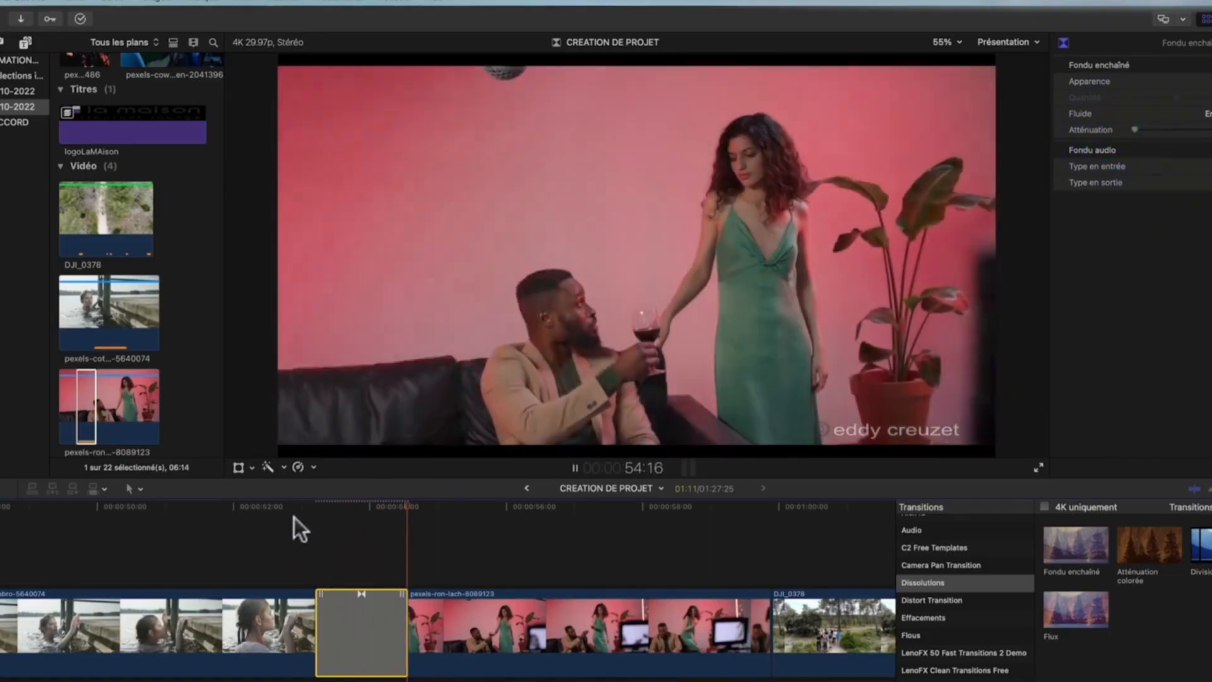
{"action": "key", "text": "space"}
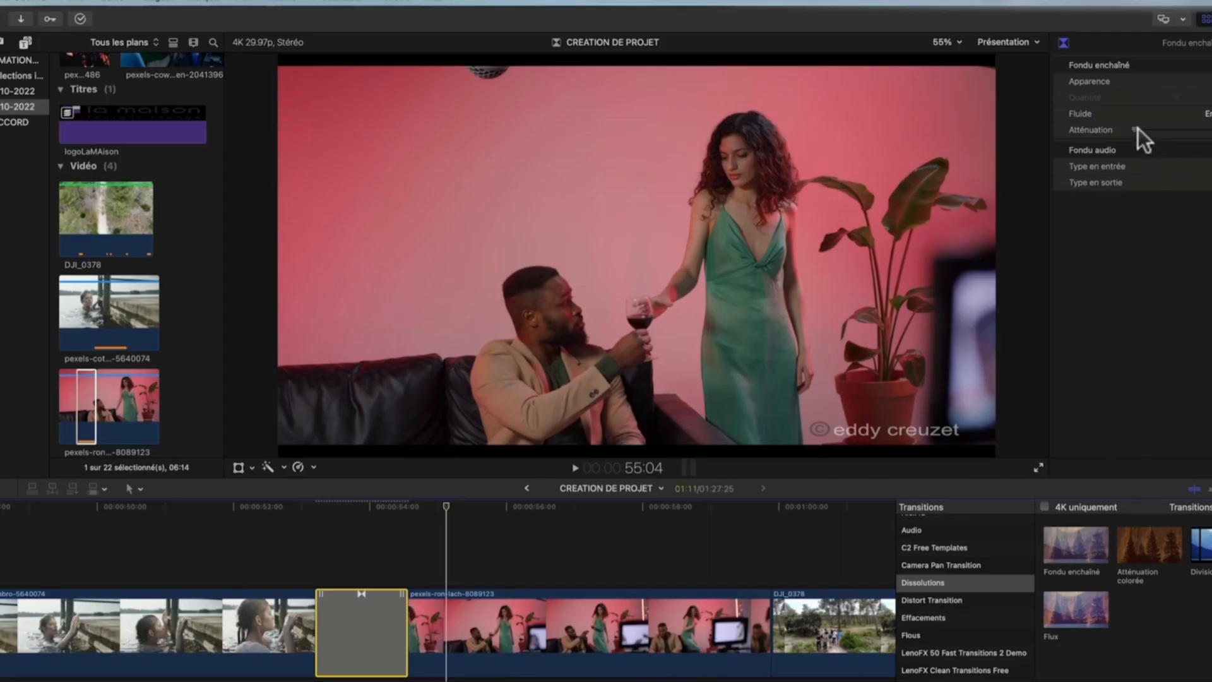
{"action": "key", "text": "space"}
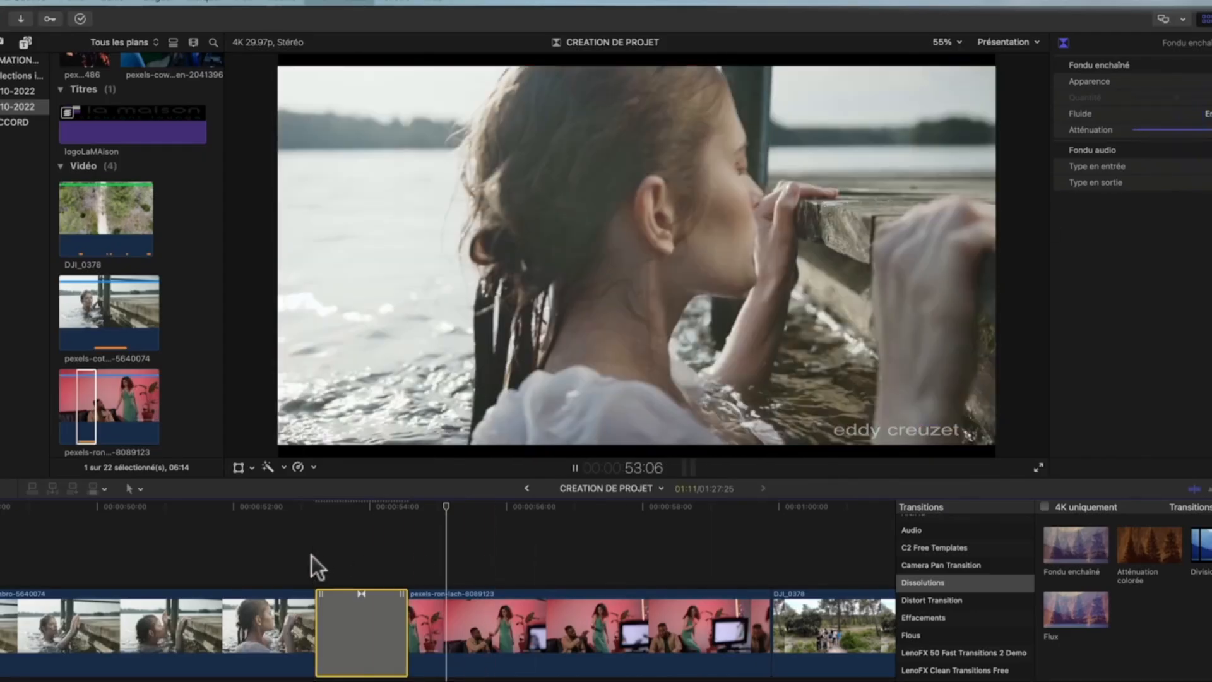
{"action": "key", "text": "space"}
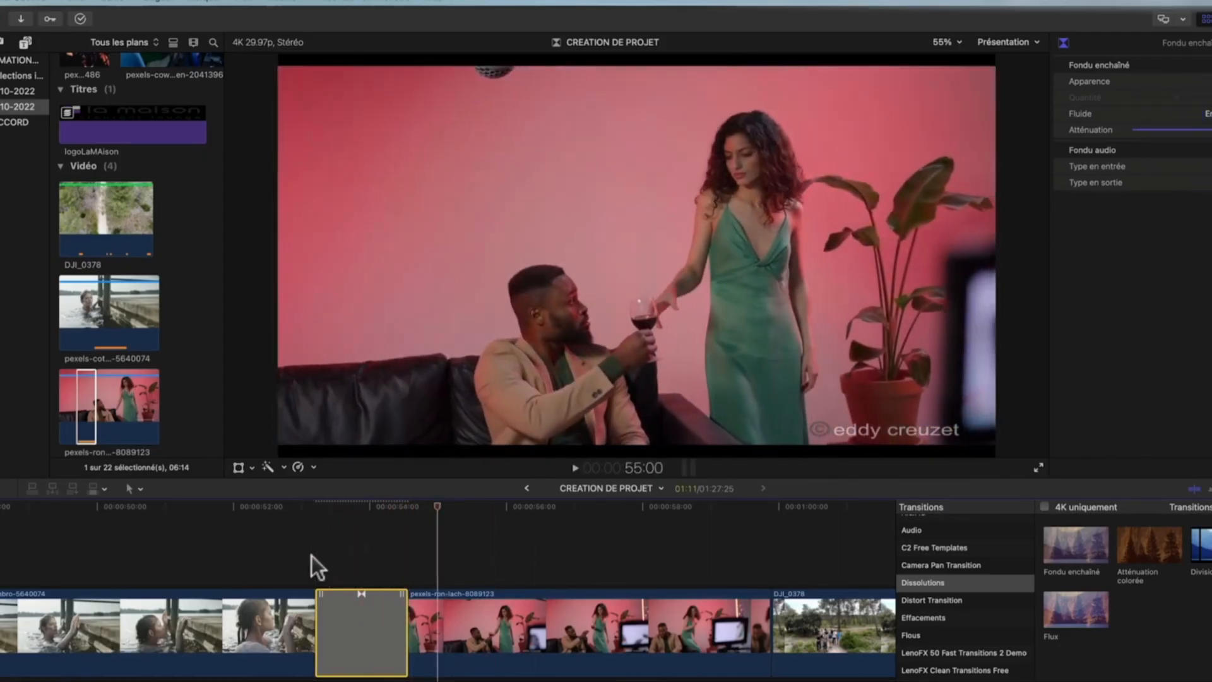
Park the playhead early in the cross dissolve at about 53:14 and review its Fluide options without changing them.
{"action": "left_click", "coordinate": [334, 506]}
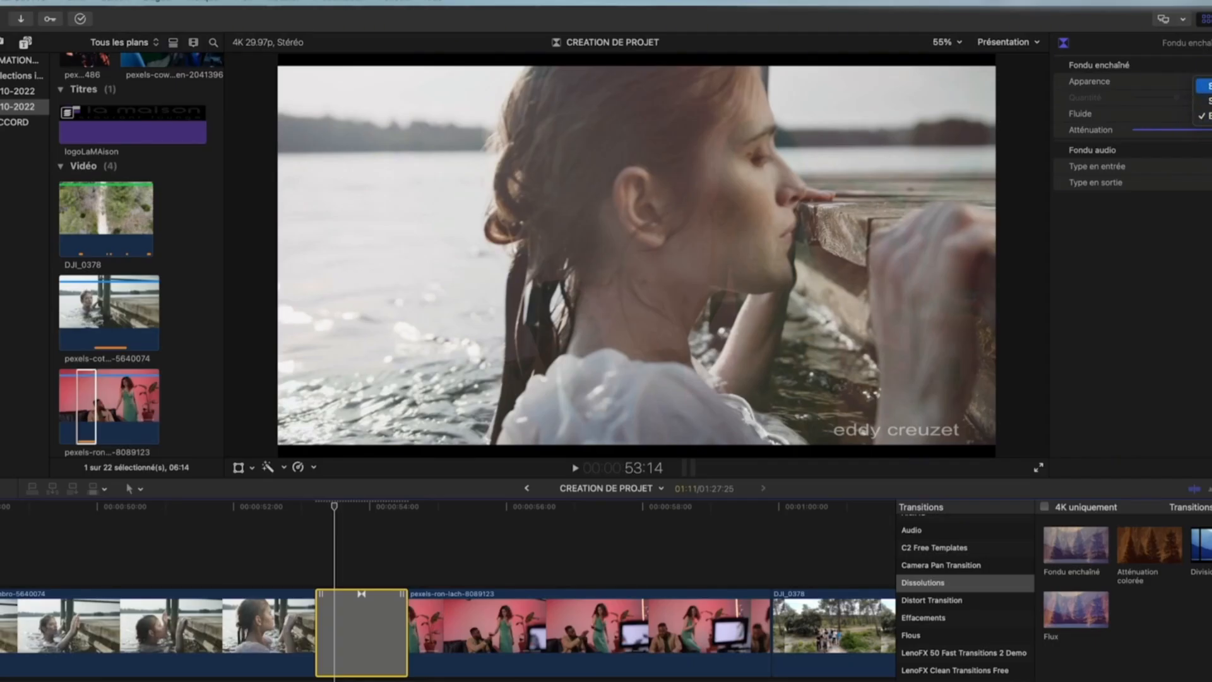
{"action": "left_click", "coordinate": [1180, 225]}
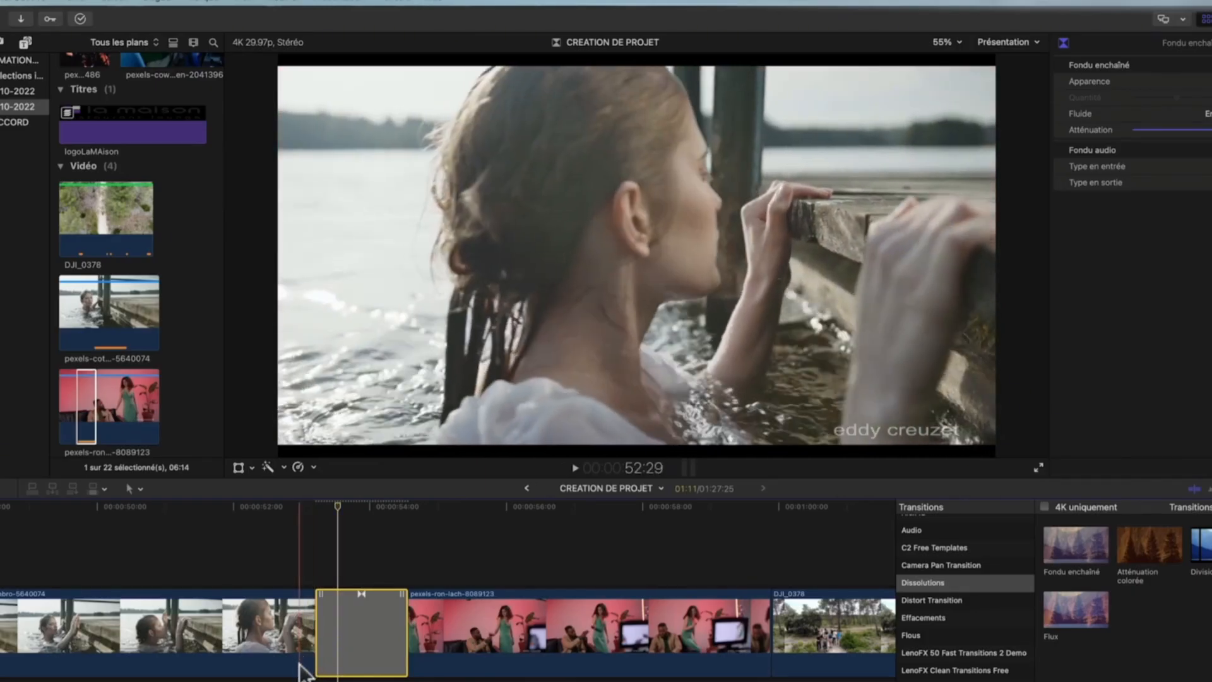
Add a Fondu enchaîné transition at the cut between the DJI_0378 and AA449501 clips.
{"action": "scroll", "coordinate": [432, 646], "scroll_direction": "right", "scroll_amount": 12}
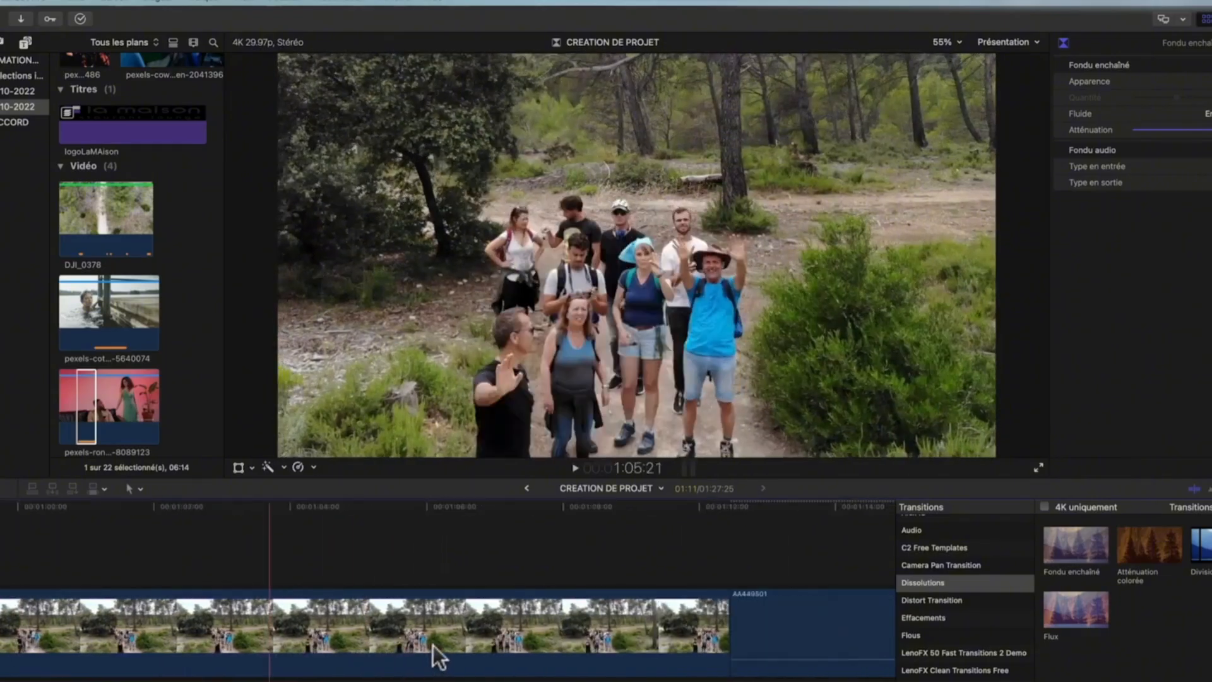
{"action": "scroll", "coordinate": [433, 645], "scroll_direction": "right", "scroll_amount": 10}
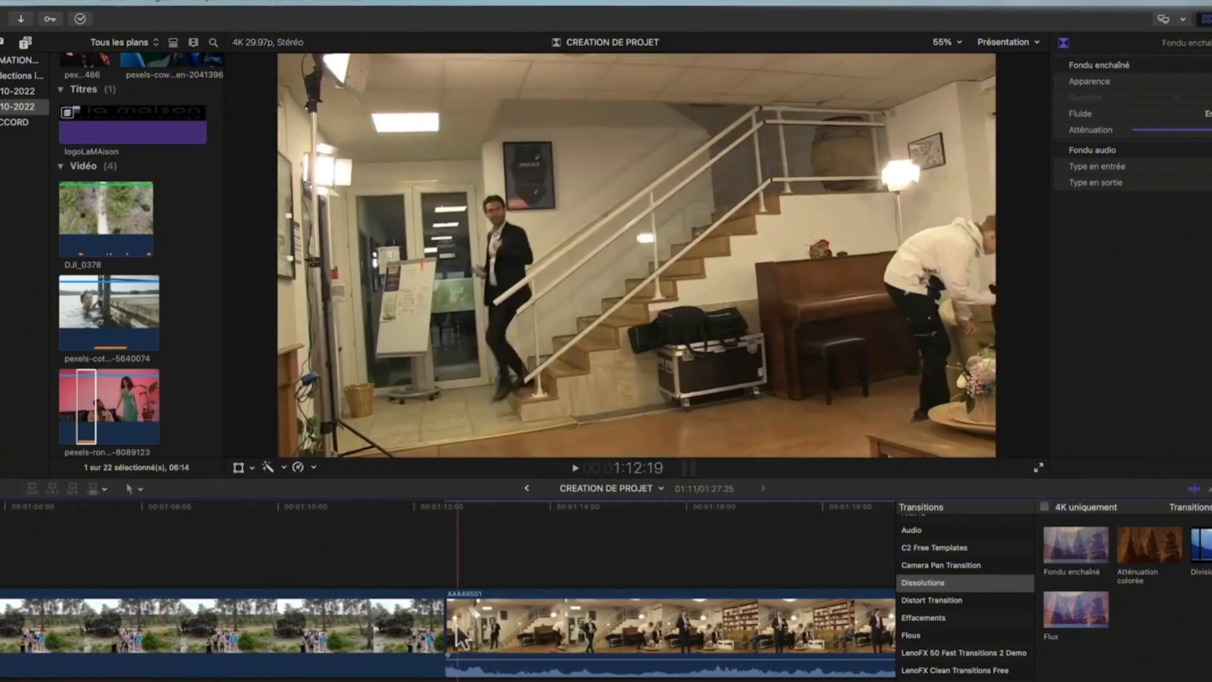
{"action": "scroll", "coordinate": [484, 634], "scroll_direction": "right", "scroll_amount": 10}
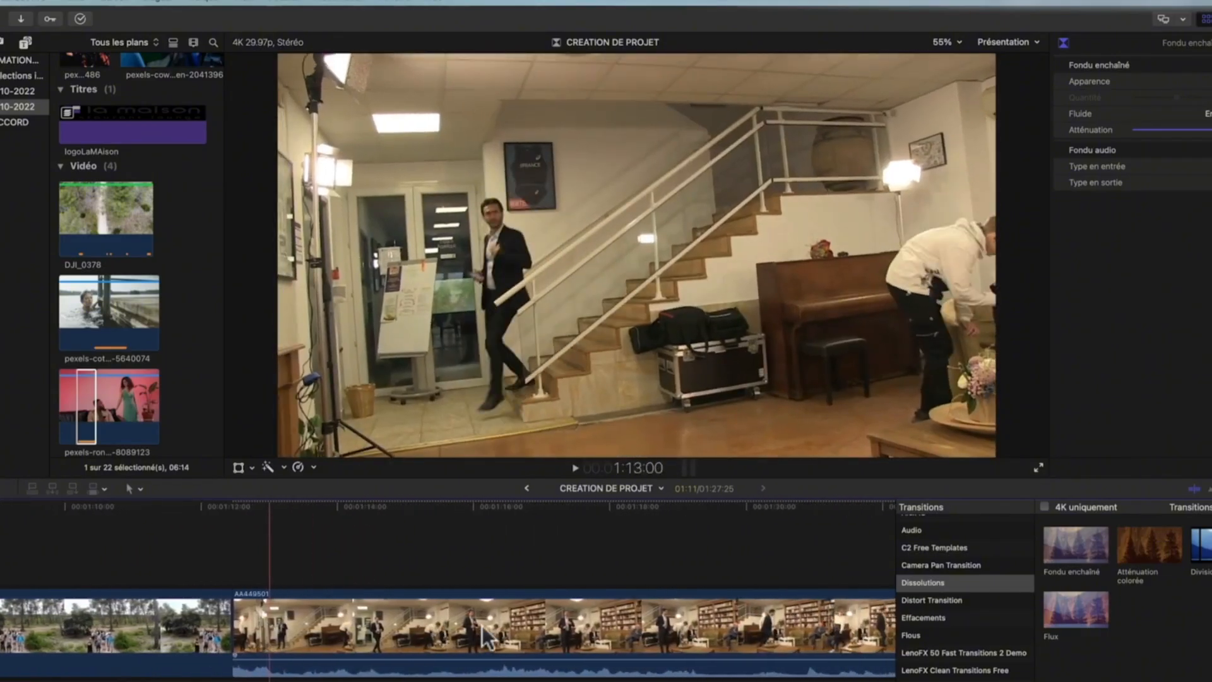
{"action": "scroll", "coordinate": [483, 635], "scroll_direction": "left", "scroll_amount": 12}
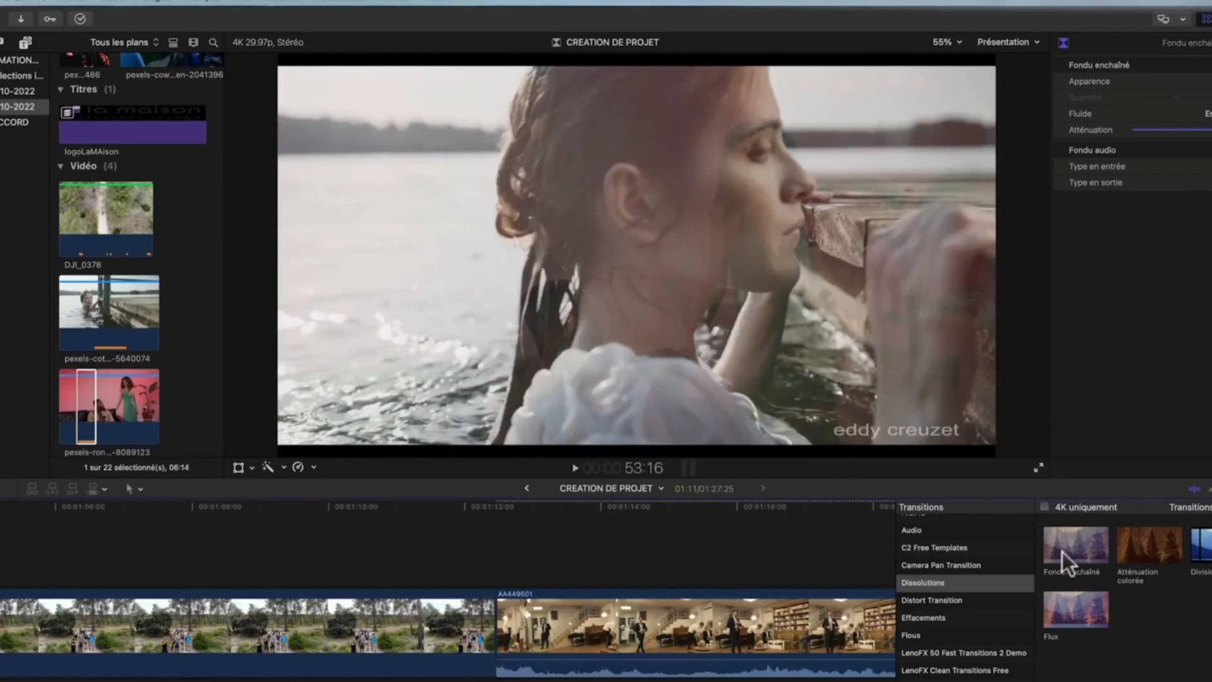
{"action": "left_click_drag", "start_coordinate": [1062, 551], "coordinate": [514, 629]}
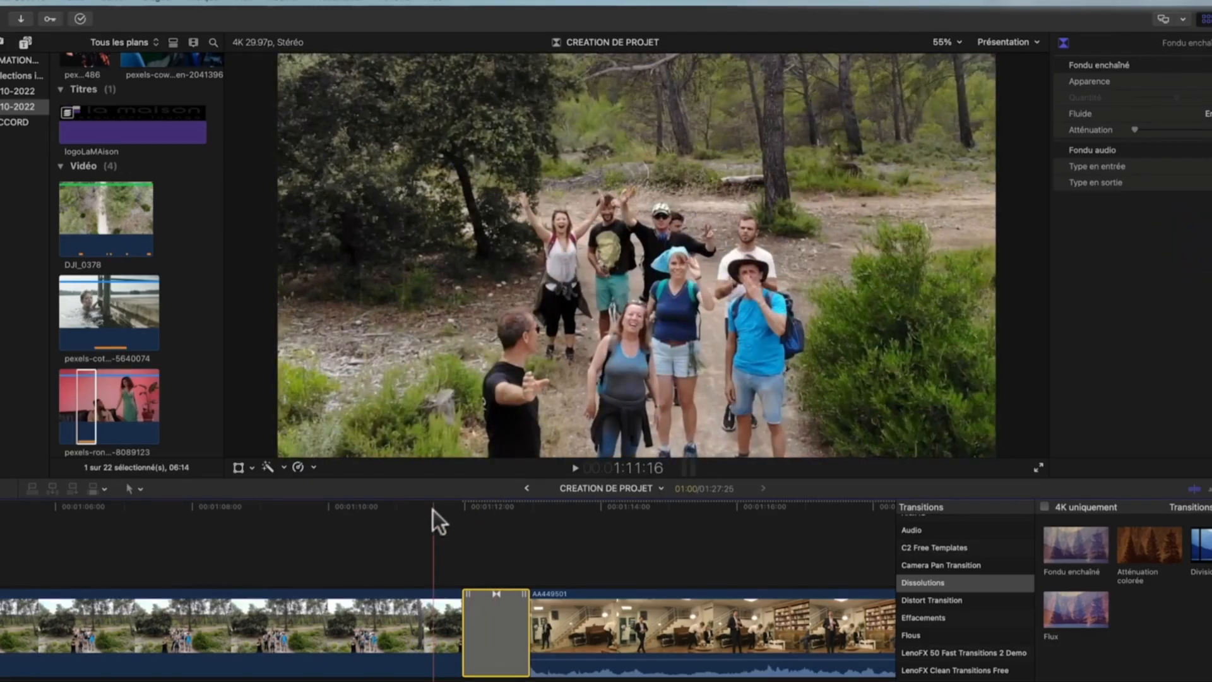
Play through the new cross dissolve before AA449501 with the volume lowered, and inspect its blended frames up to 1:12:17.
{"action": "key", "text": "space"}
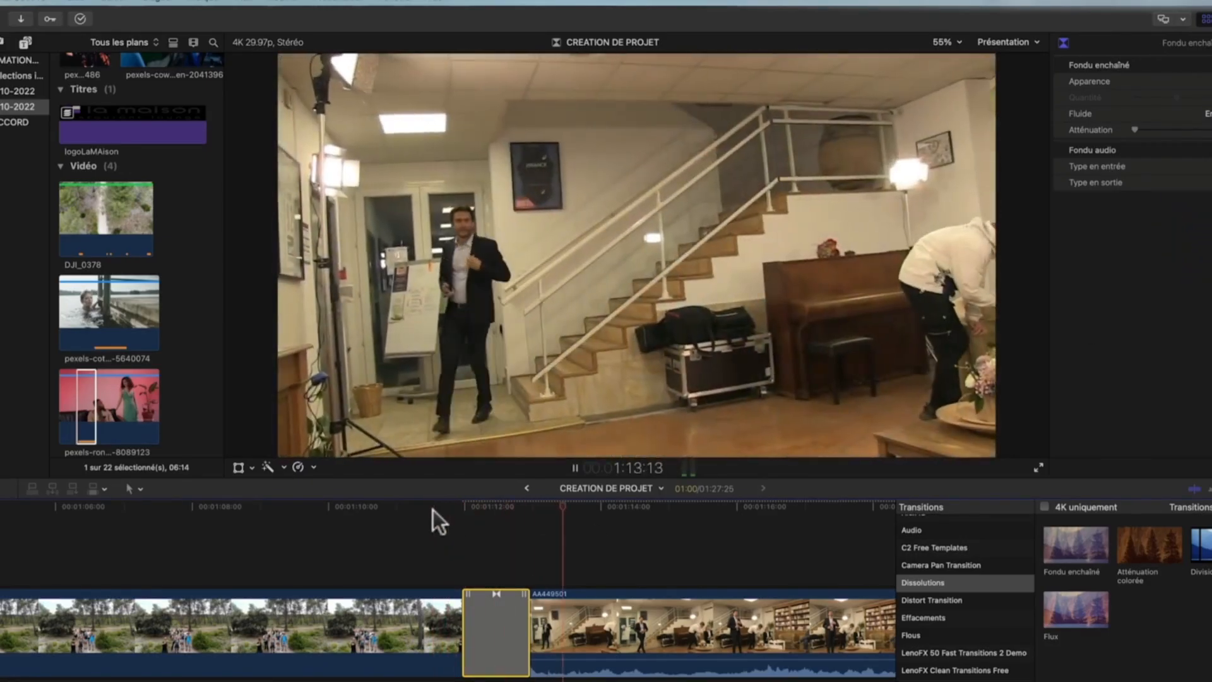
{"action": "key", "text": "space"}
{"action": "key", "text": "XF86AudioLowerVolume"}
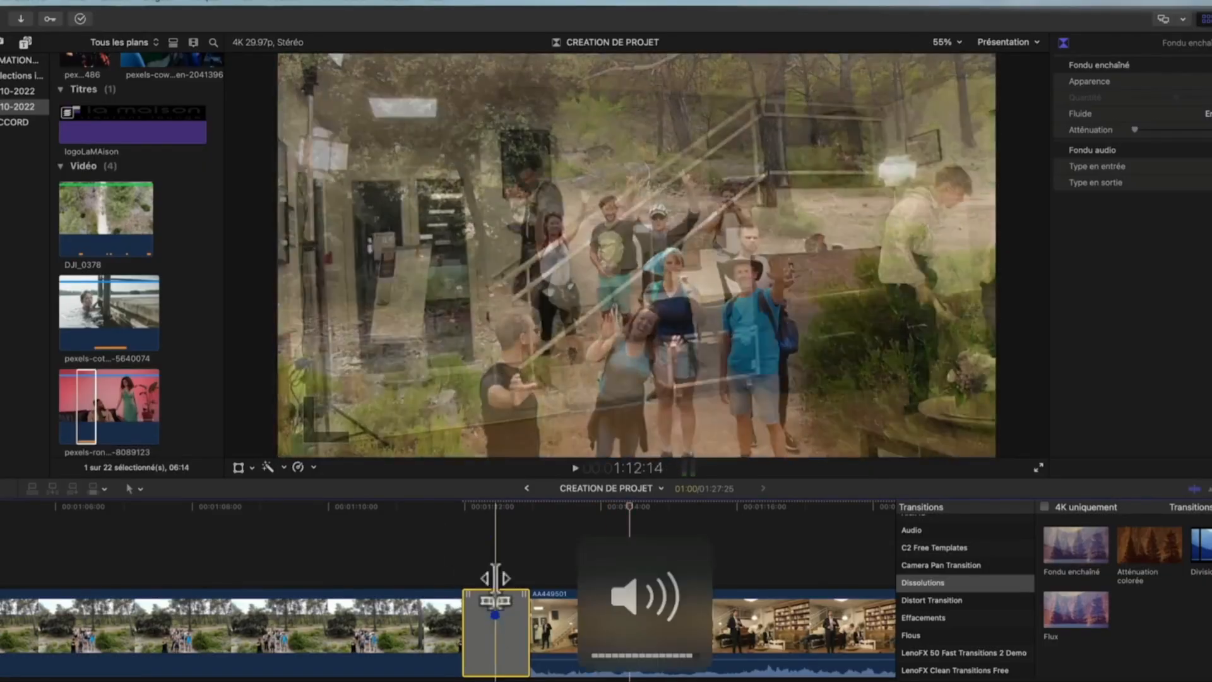
{"action": "left_click", "coordinate": [493, 506]}
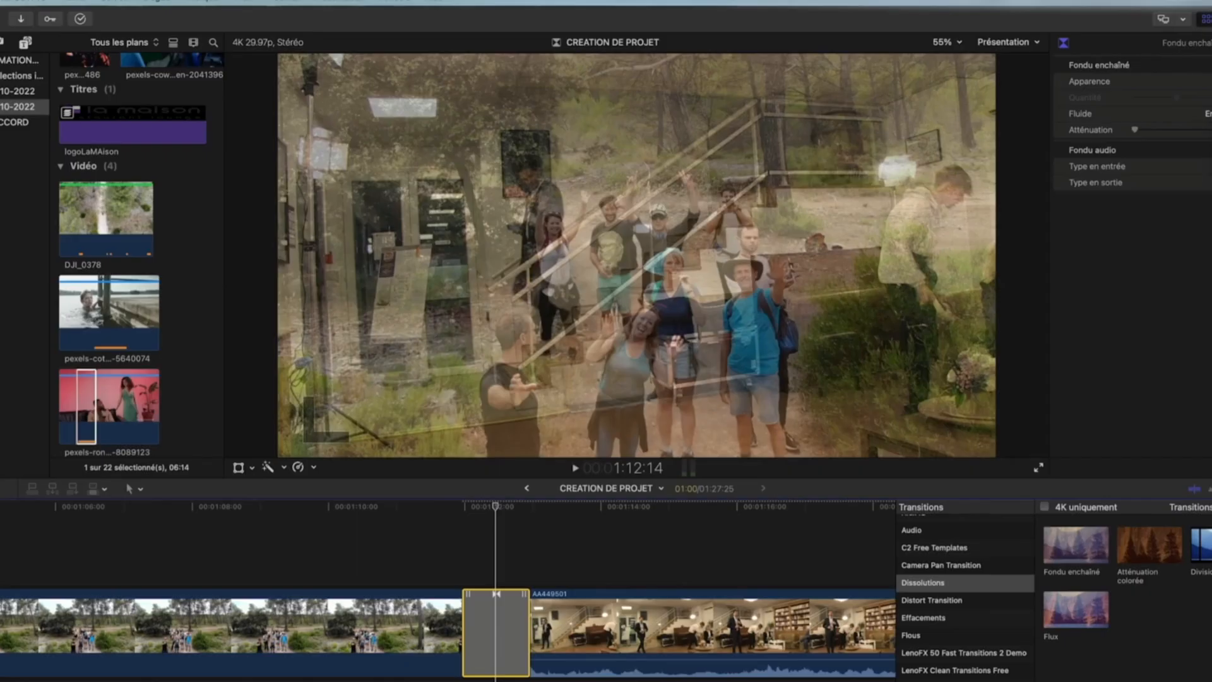
{"action": "key", "text": "space"}
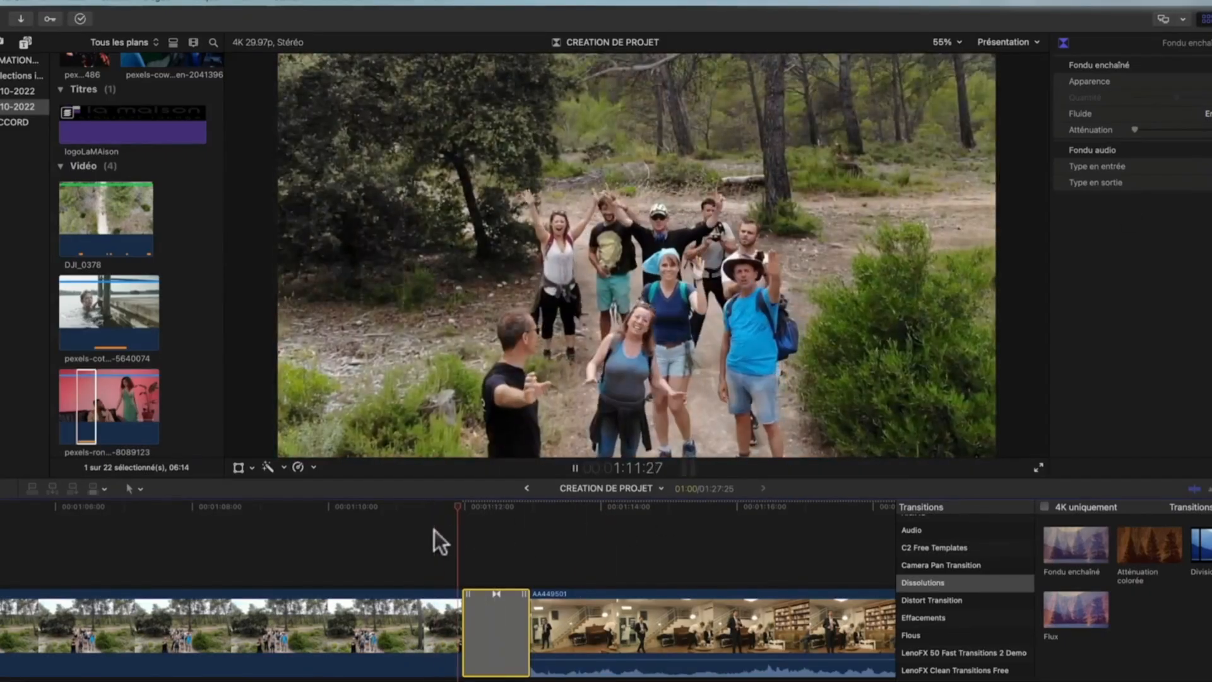
{"action": "left_click", "coordinate": [486, 505]}
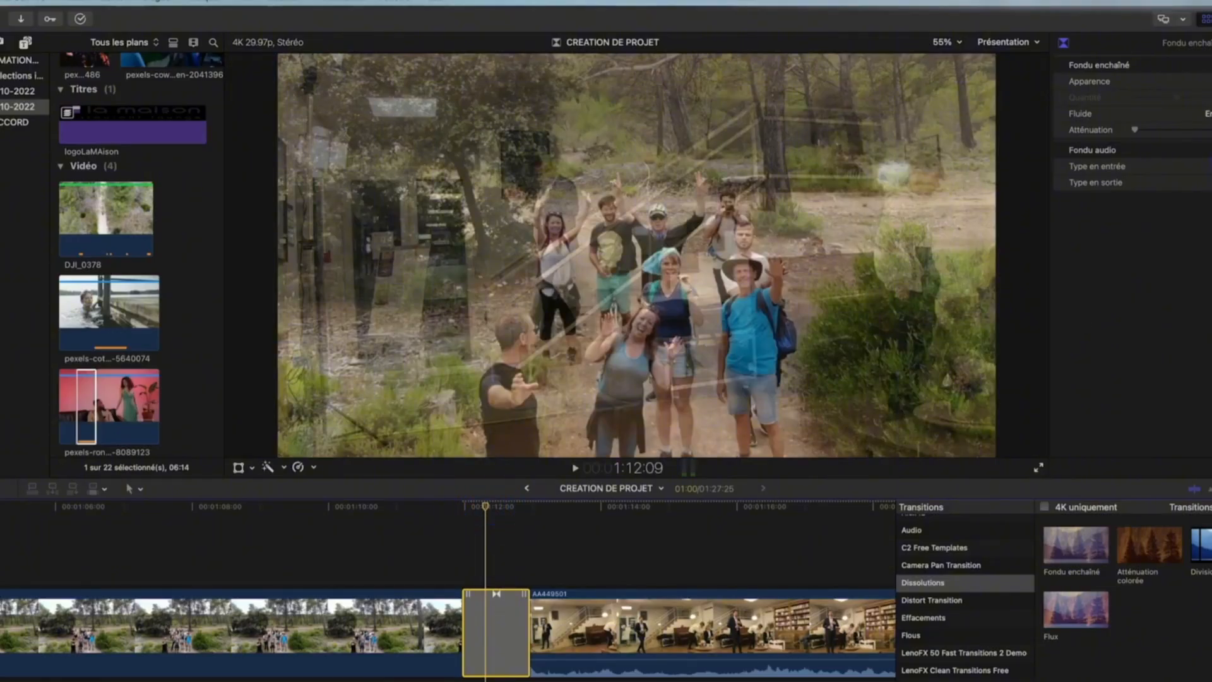
{"action": "left_click", "coordinate": [587, 506]}
{"action": "left_click", "coordinate": [505, 509]}
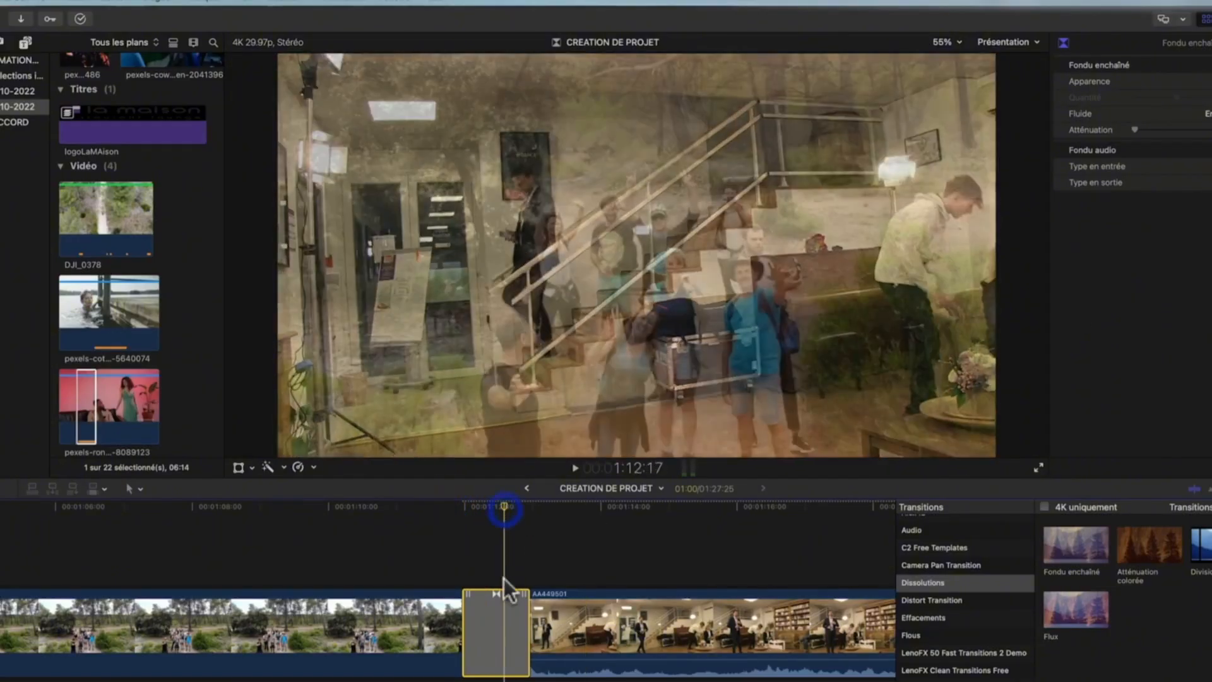
{"action": "left_click", "coordinate": [505, 623]}
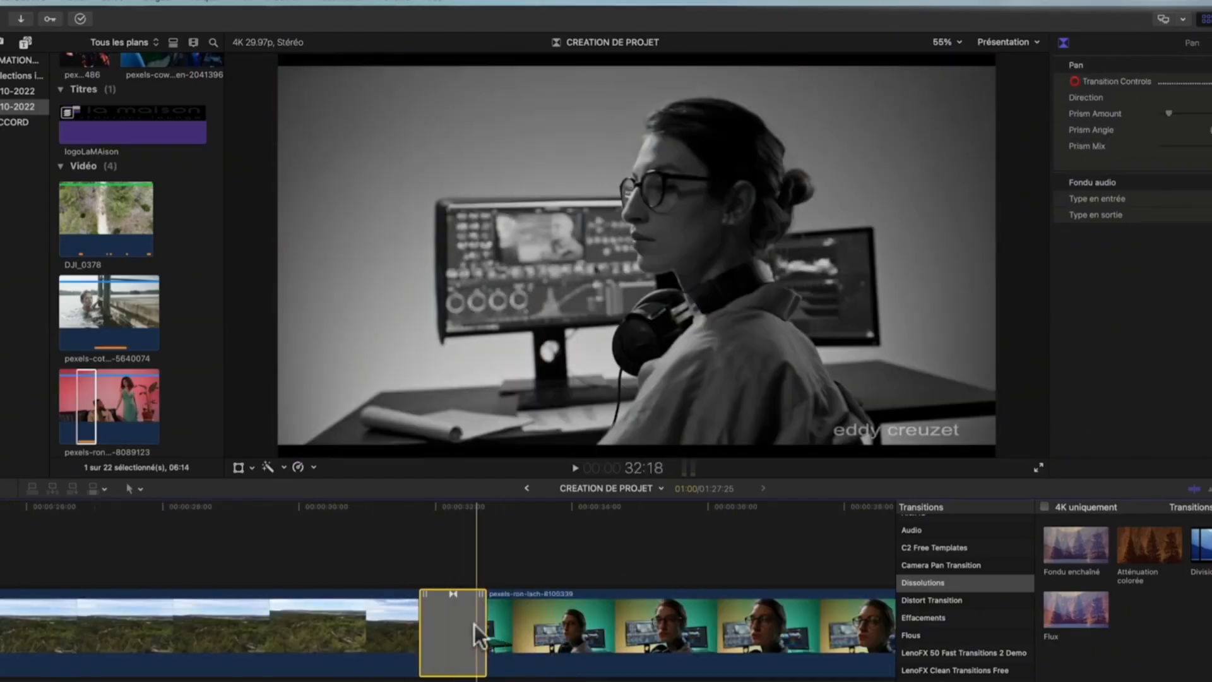
Select the Pan transition before the pexels-ron-lach-8100339 clip and play it back several times from its start.
{"action": "left_click", "coordinate": [473, 626]}
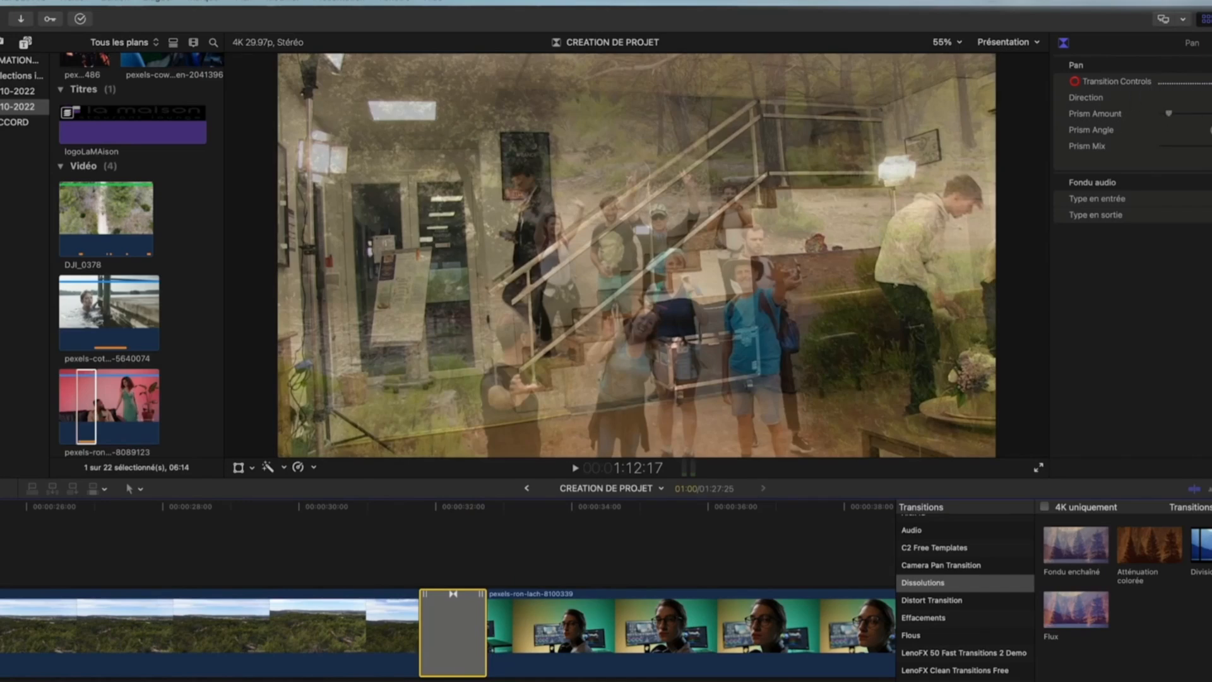
{"action": "left_click", "coordinate": [418, 506]}
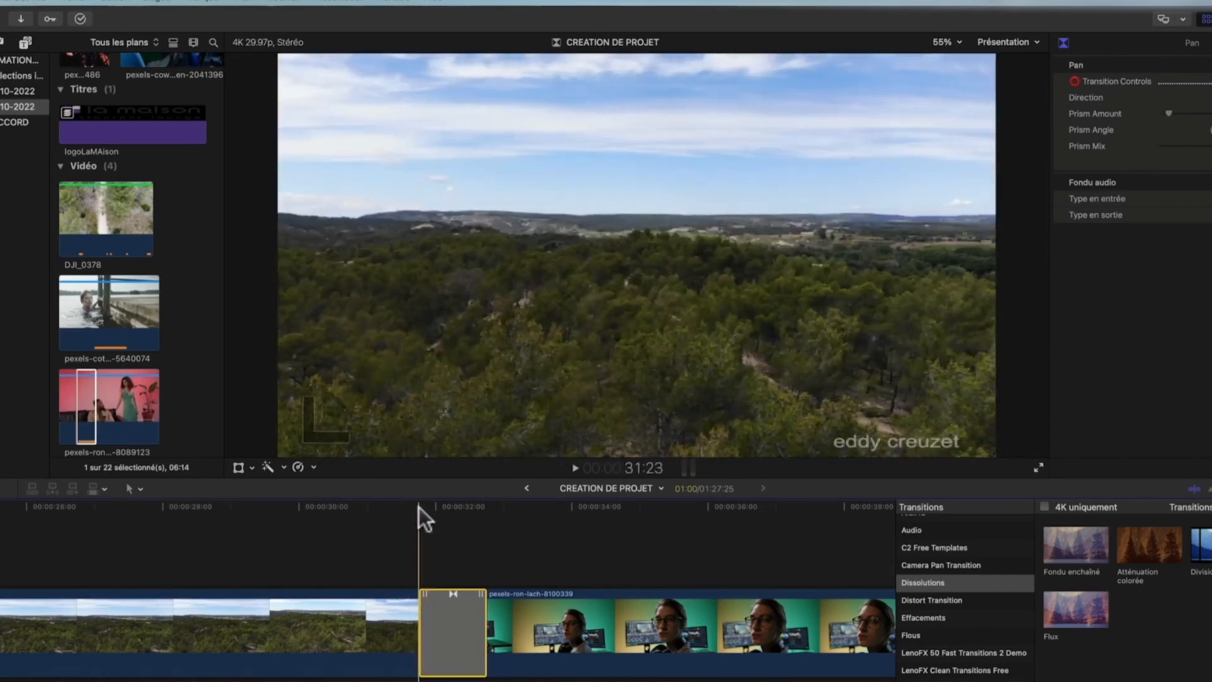
{"action": "key", "text": "space"}
{"action": "key", "text": "space"}
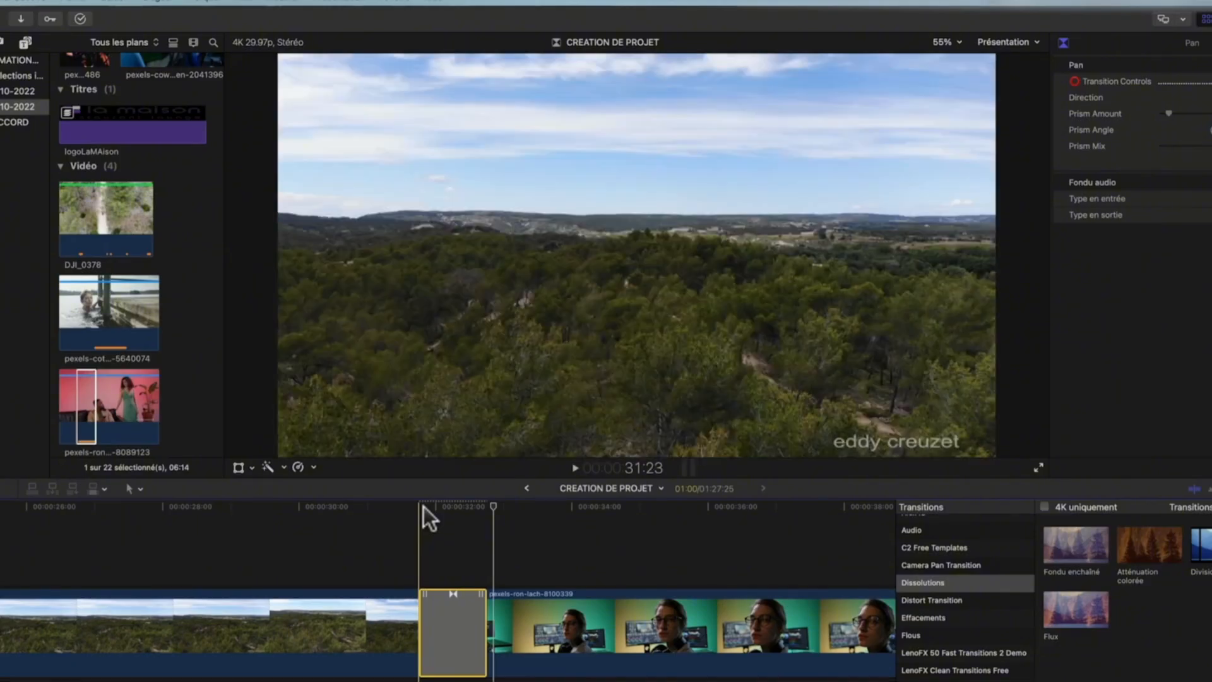
{"action": "key", "text": "space"}
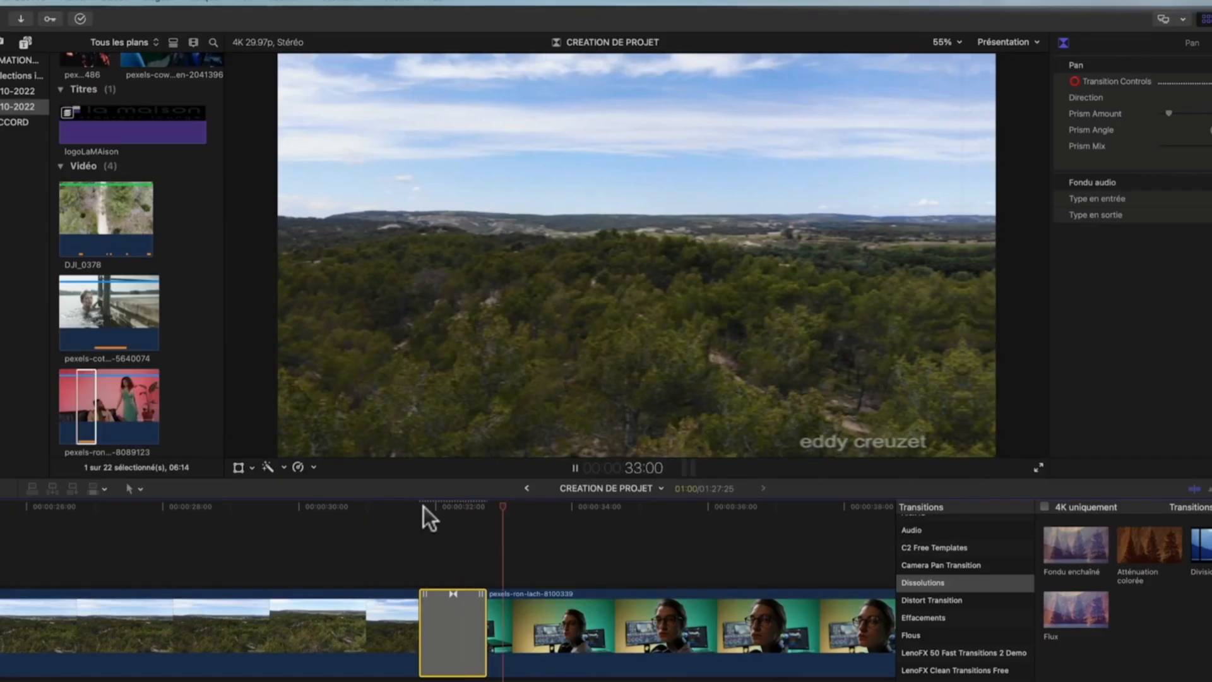
{"action": "key", "text": "space"}
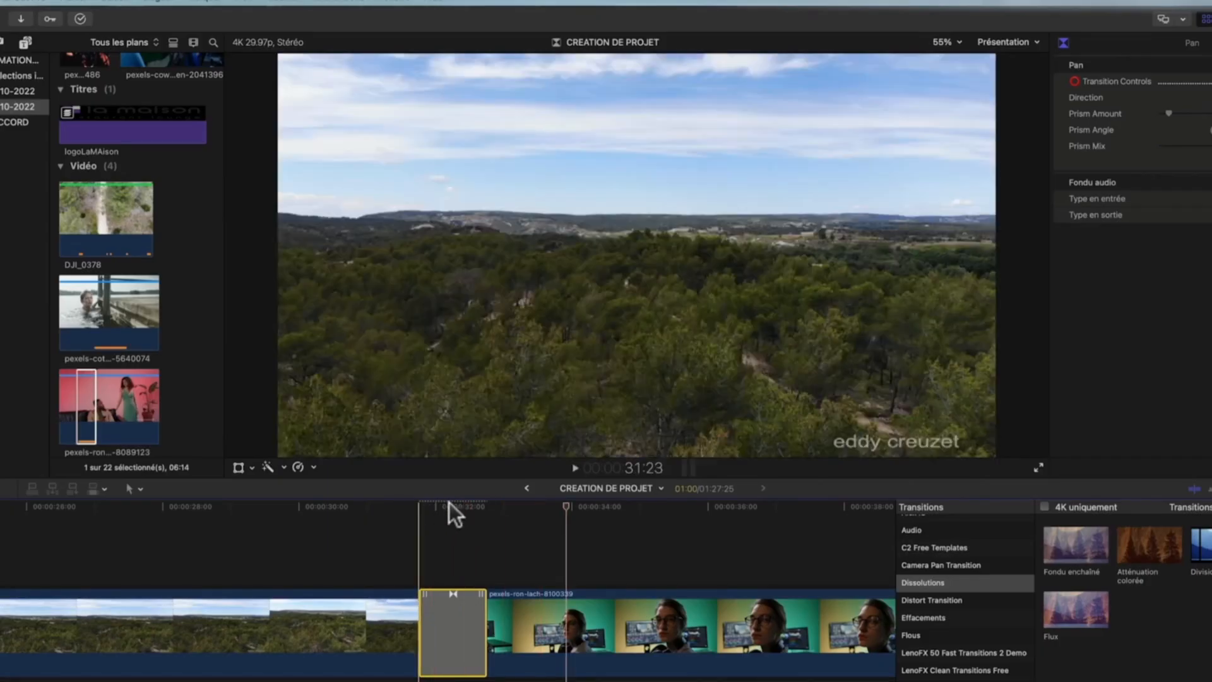
{"action": "key", "text": "space"}
{"action": "key", "text": "space"}
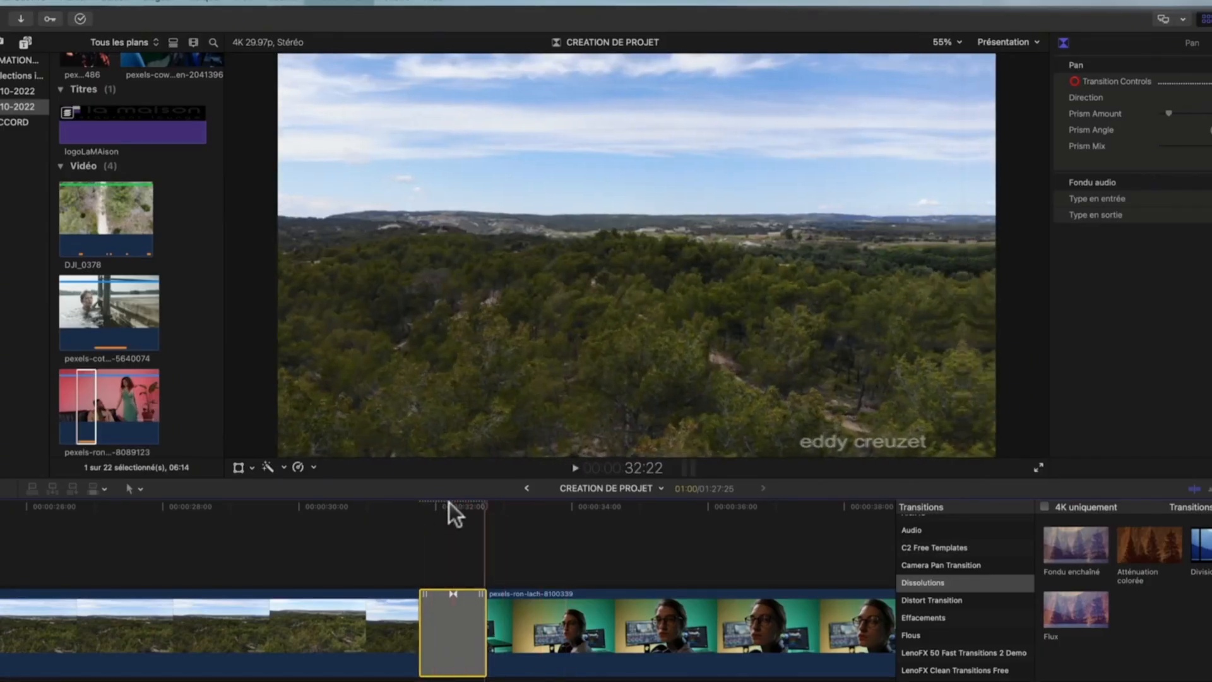
Render the selected Pan transition and play it back from just before its start.
{"action": "left_click", "coordinate": [437, 505]}
{"action": "left_click", "coordinate": [288, 3]}
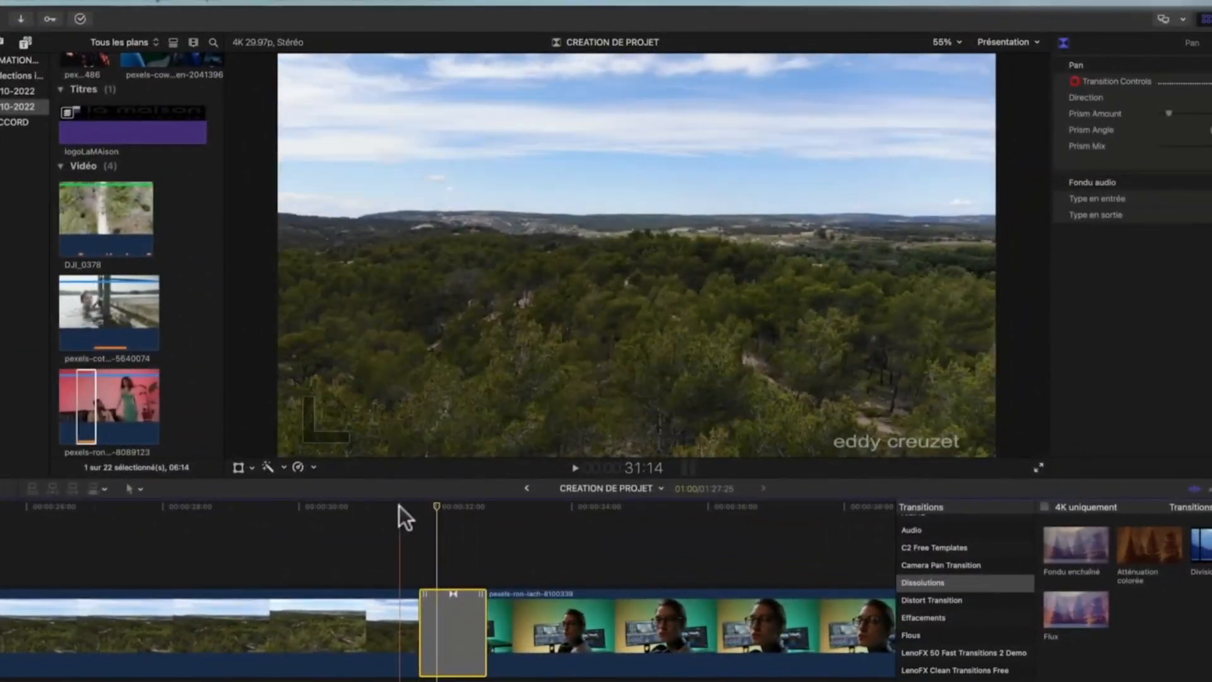
{"action": "left_click", "coordinate": [399, 506]}
{"action": "key", "text": "space"}
{"action": "key", "text": "space"}
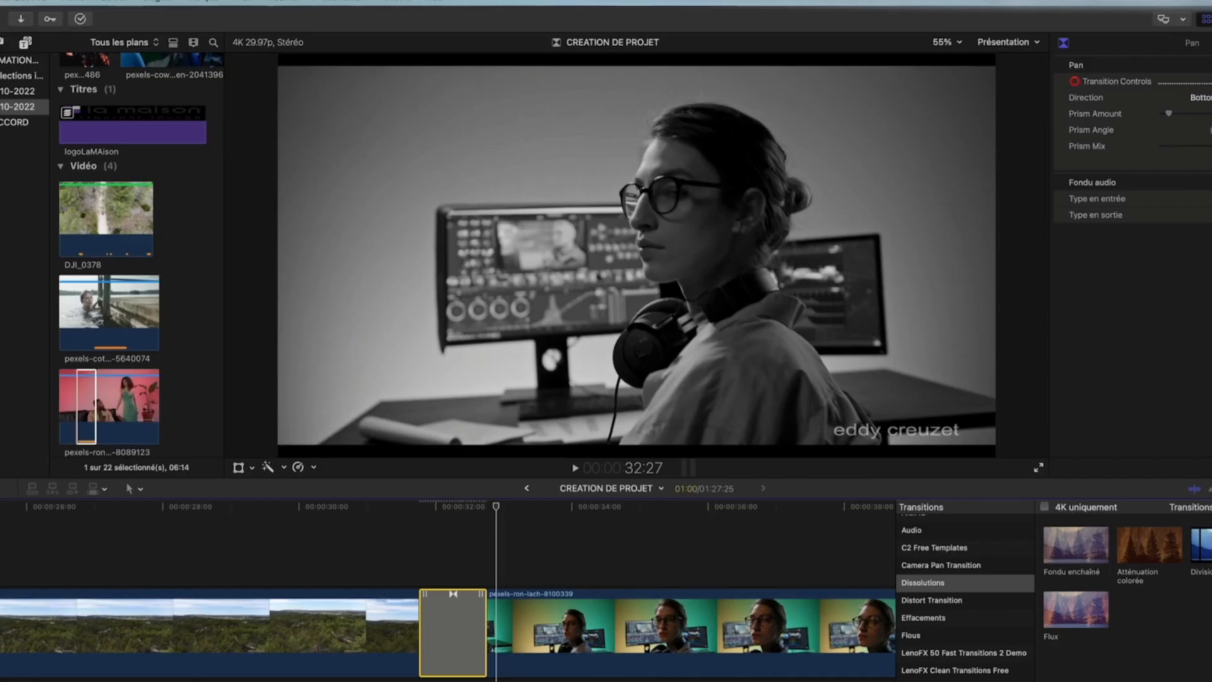
Render the Pan transition again with its Bottom direction and review the playback over the cut.
{"action": "left_click", "coordinate": [279, 4]}
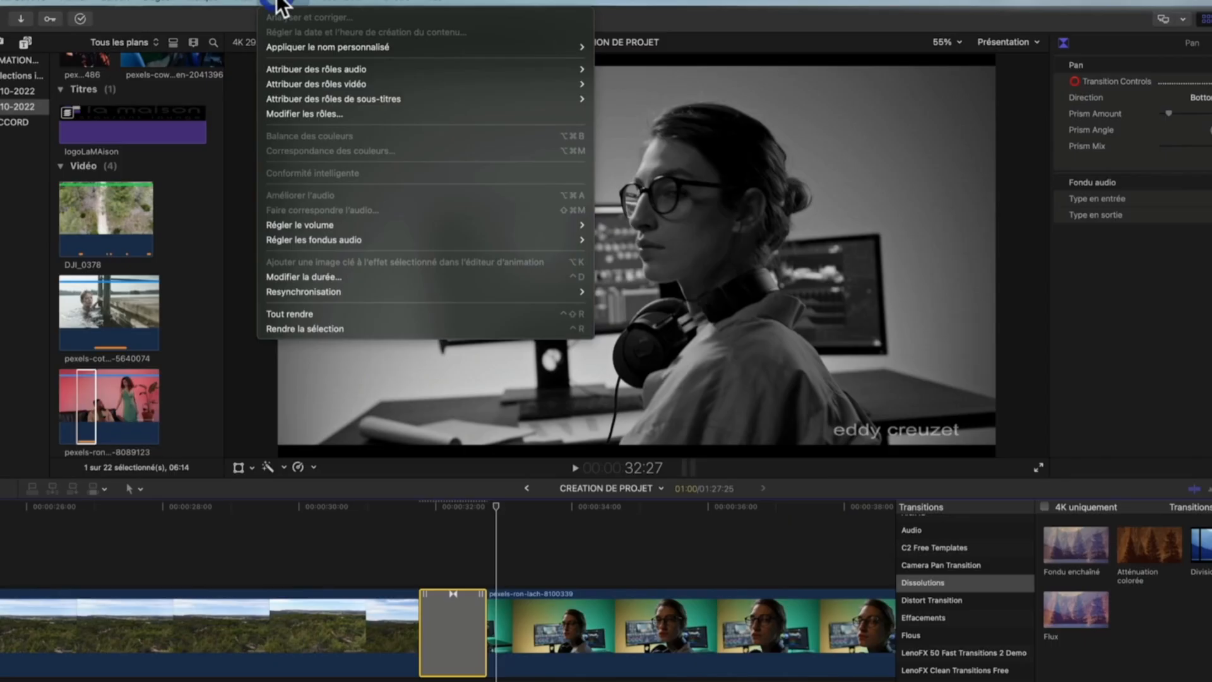
{"action": "left_click", "coordinate": [303, 329]}
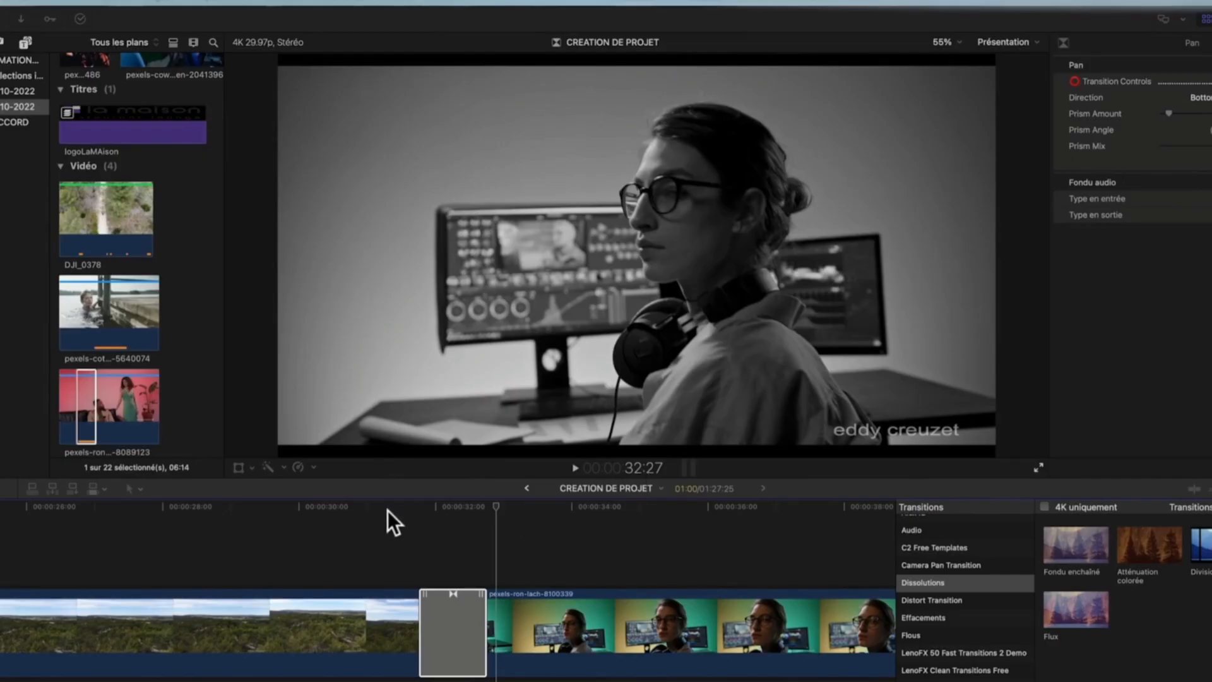
{"action": "left_click", "coordinate": [384, 505]}
{"action": "key", "text": "space"}
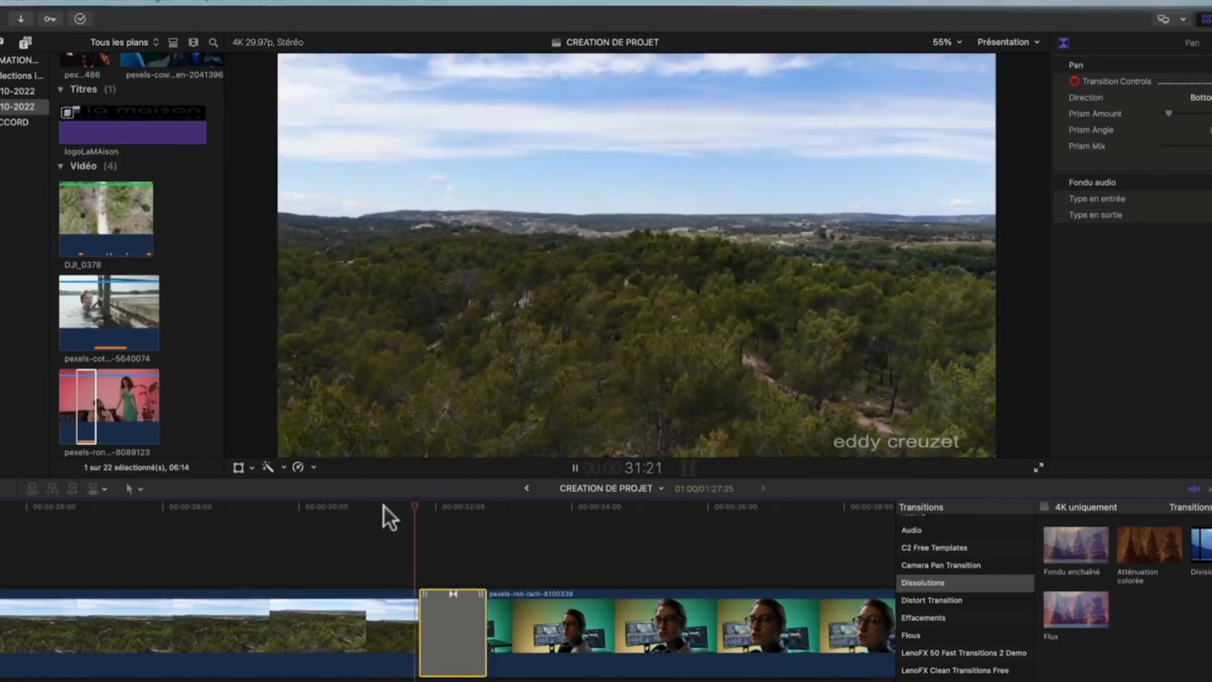
{"action": "key", "text": "space"}
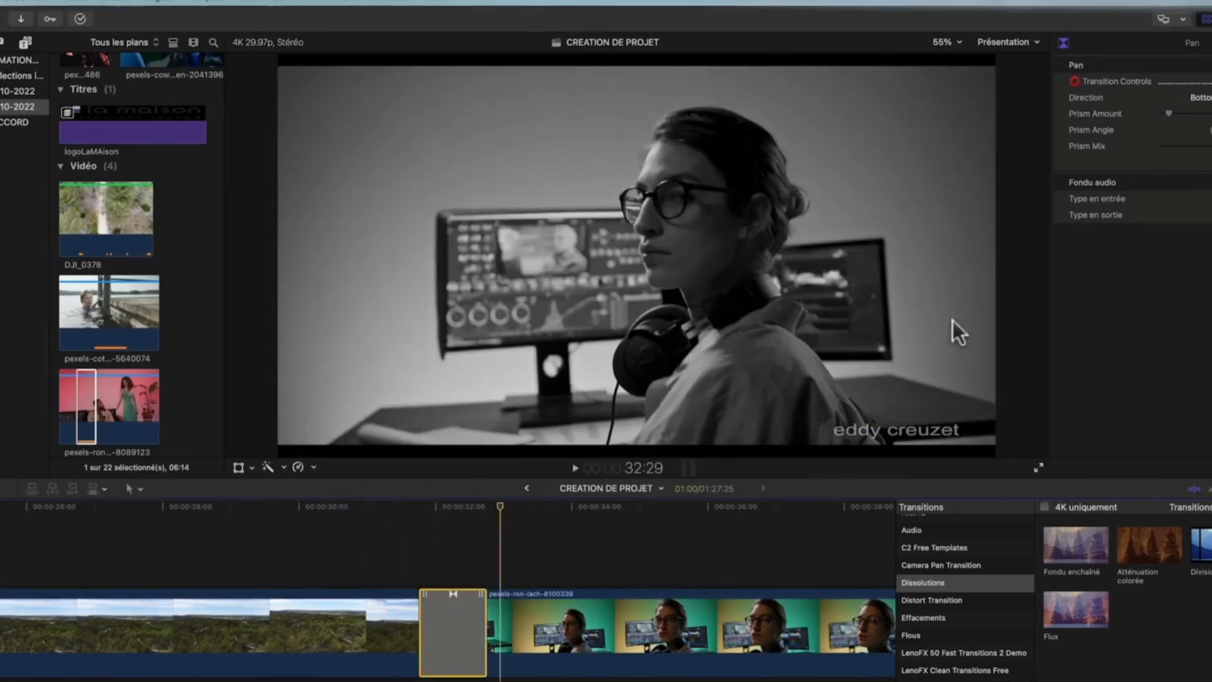
Review the Pan transition's Direction options without changing them, then raise its Prism Amount and play the result.
{"action": "left_click", "coordinate": [1200, 97]}
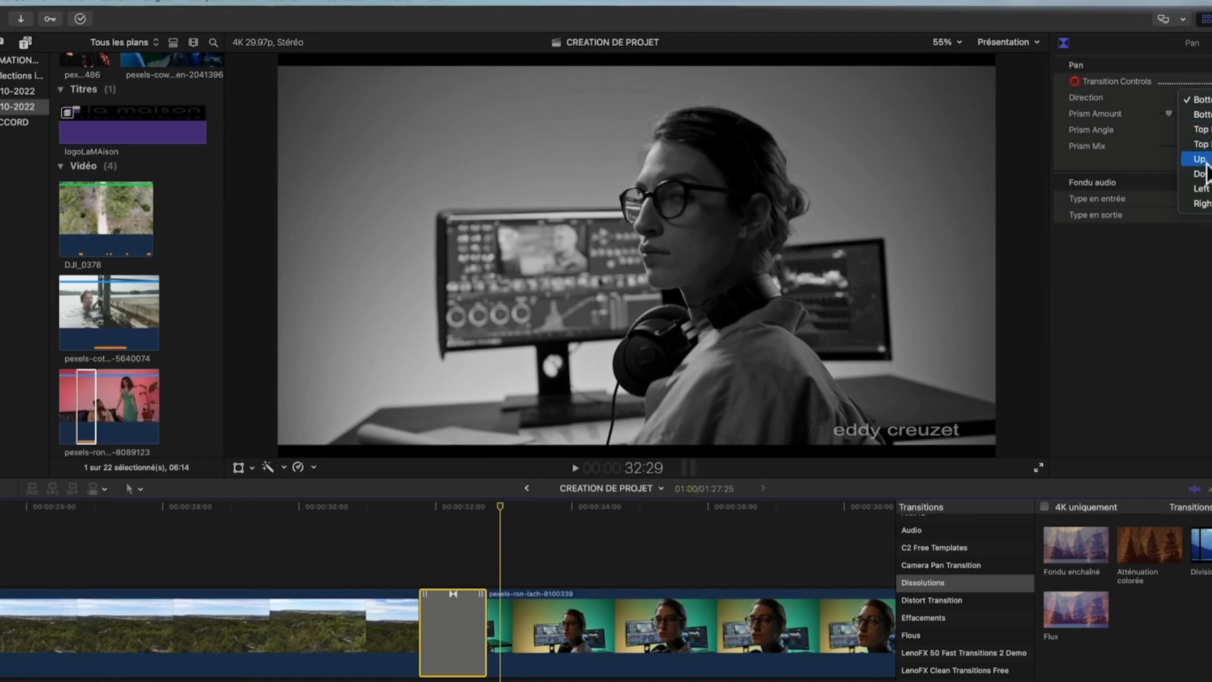
{"action": "left_click", "coordinate": [1146, 163]}
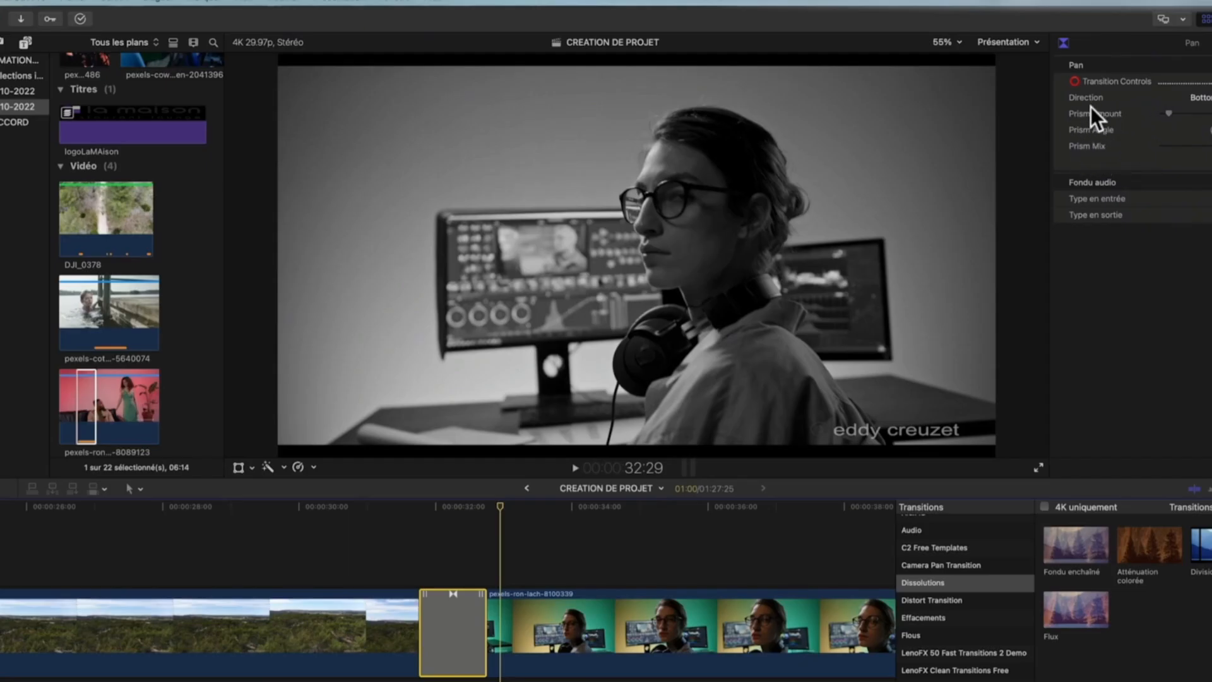
{"action": "left_click_drag", "start_coordinate": [1171, 119], "coordinate": [1193, 120]}
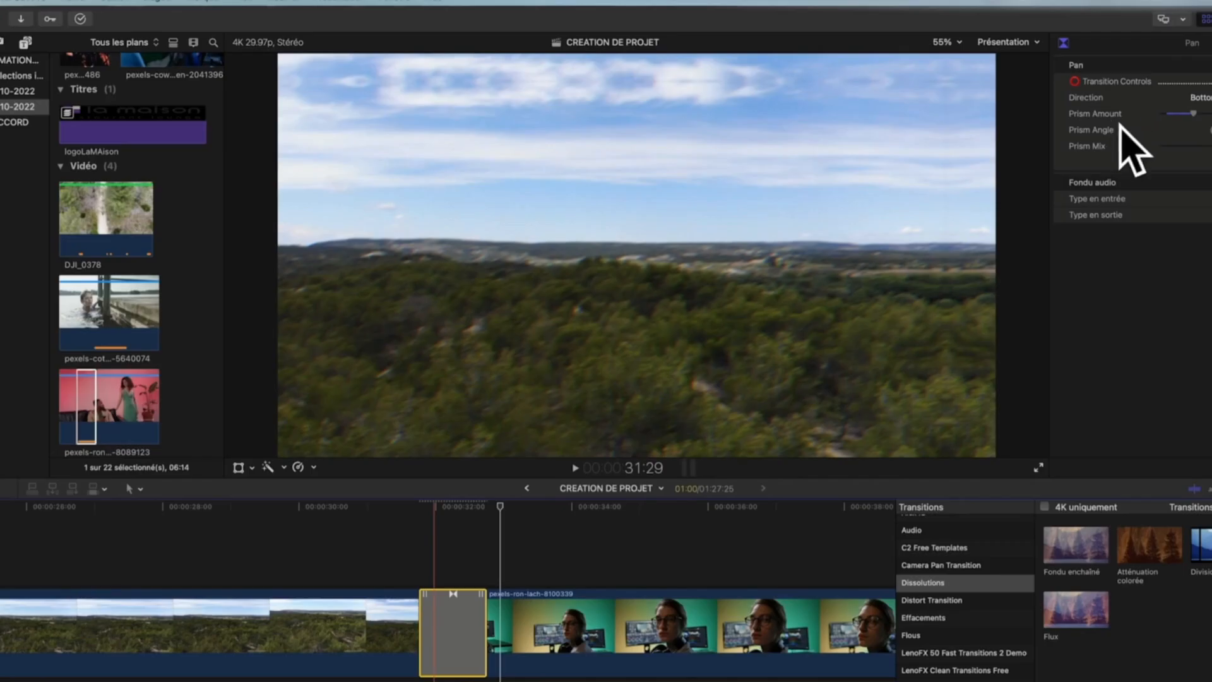
{"action": "key", "text": "space"}
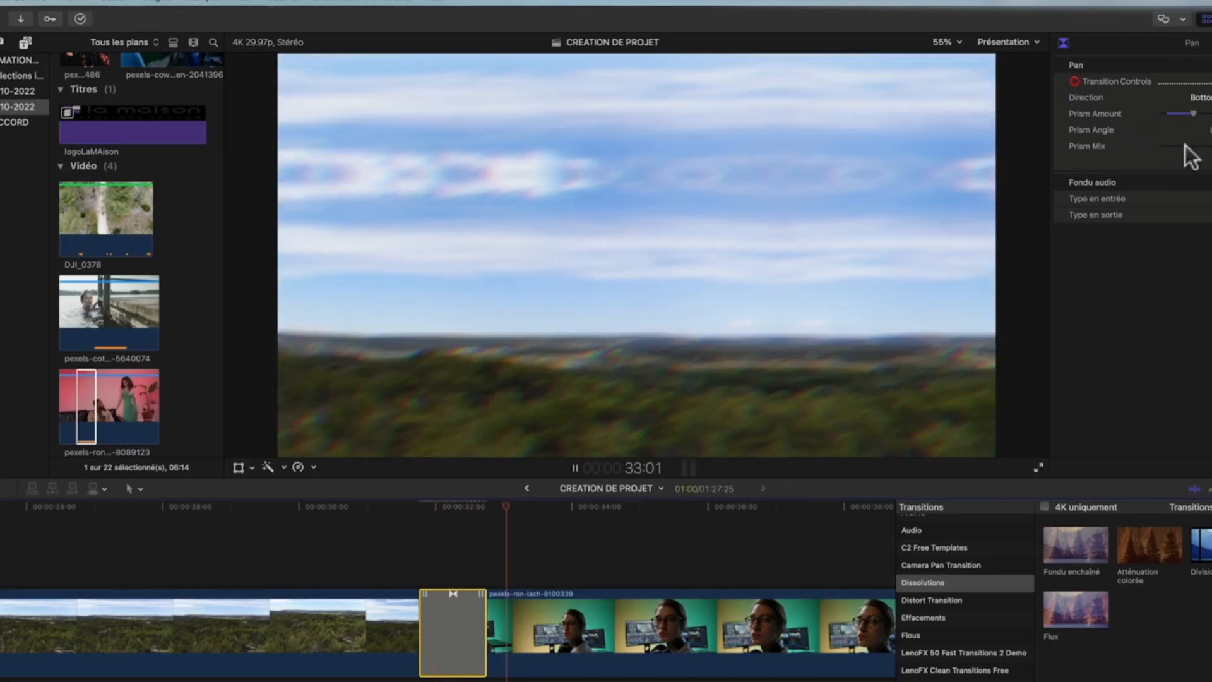
{"action": "key", "text": "space"}
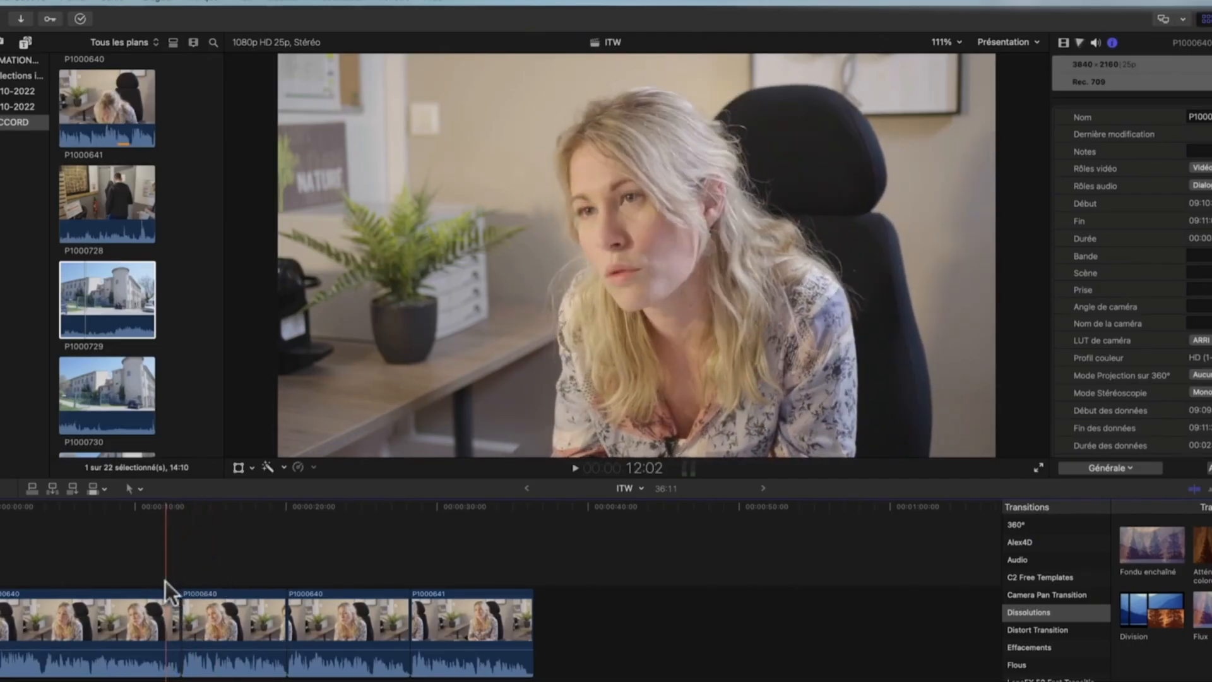
Play across each cut between the P1000640 and P1000641 interview clips in the ITW timeline.
{"action": "key", "text": "space"}
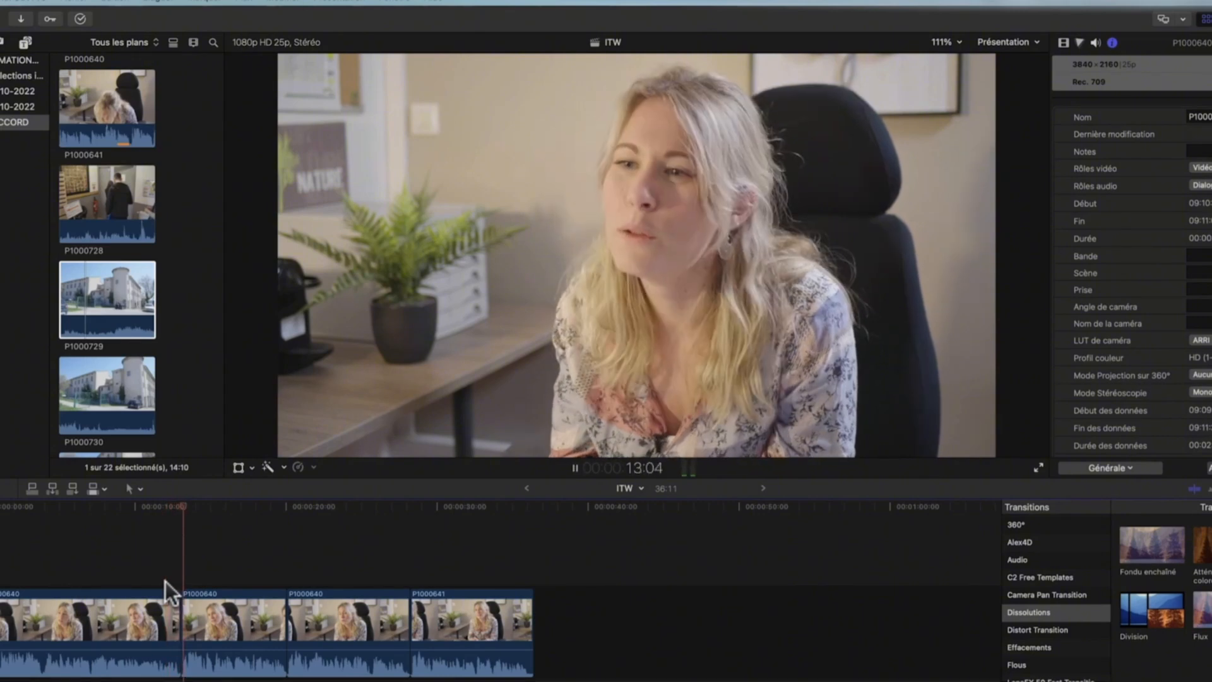
{"action": "key", "text": "space"}
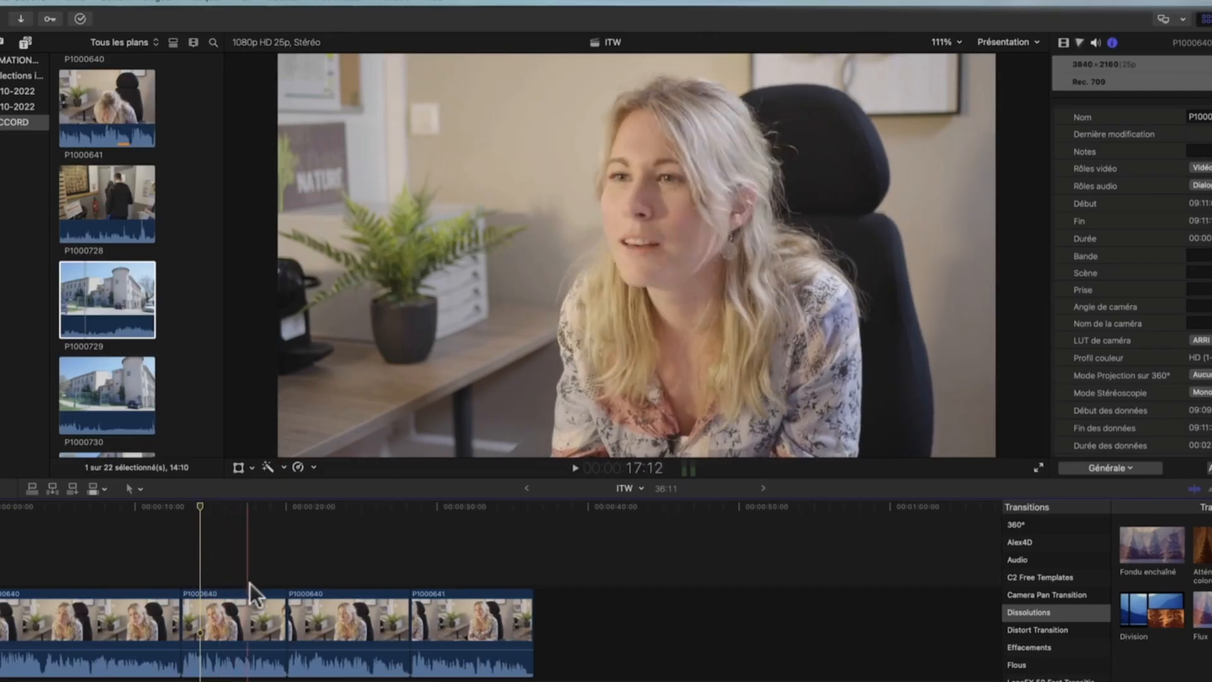
{"action": "key", "text": "space"}
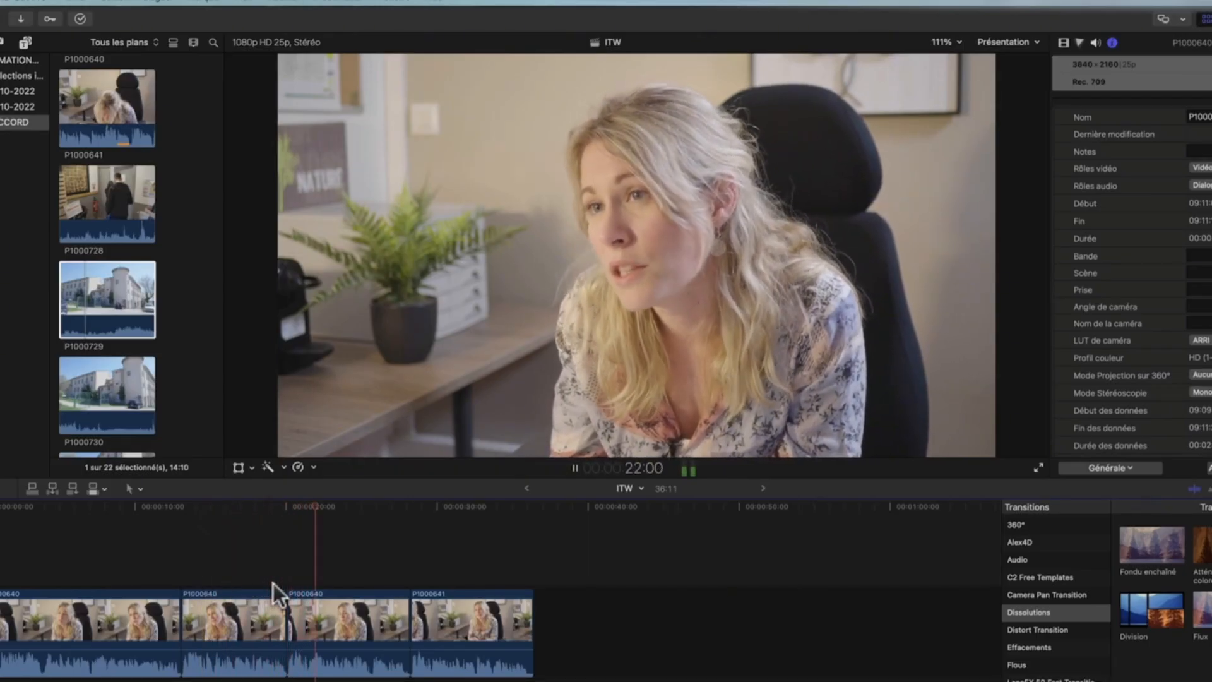
{"action": "key", "text": "space"}
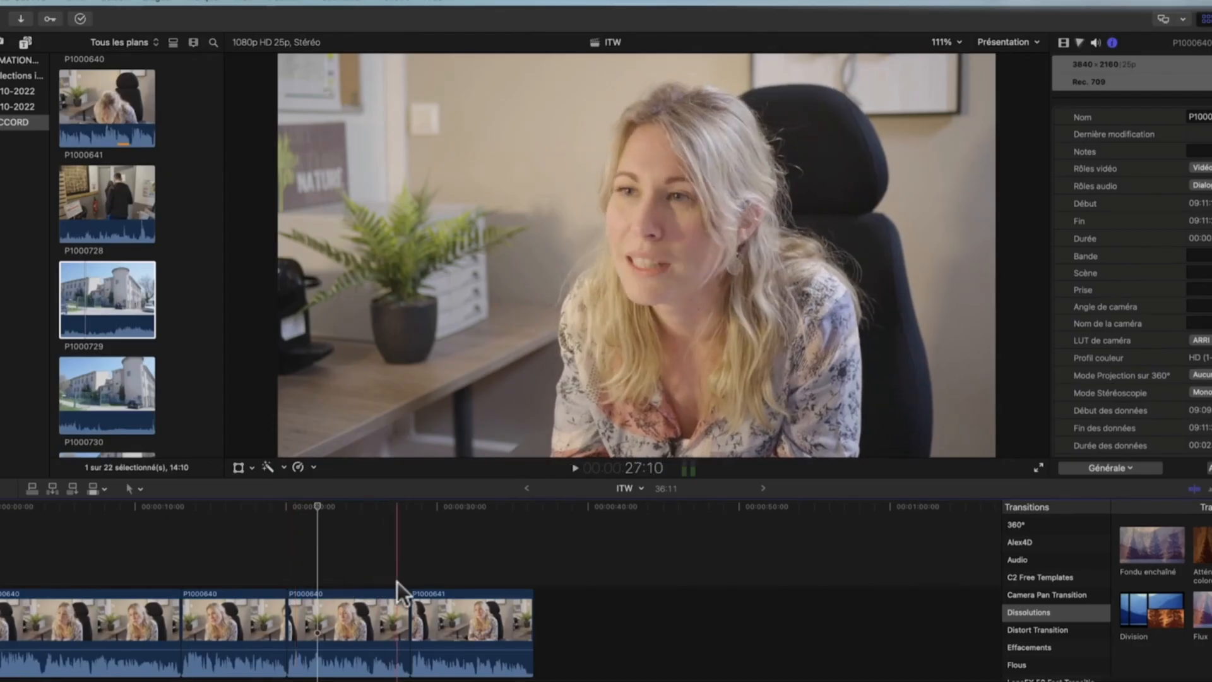
{"action": "key", "text": "space"}
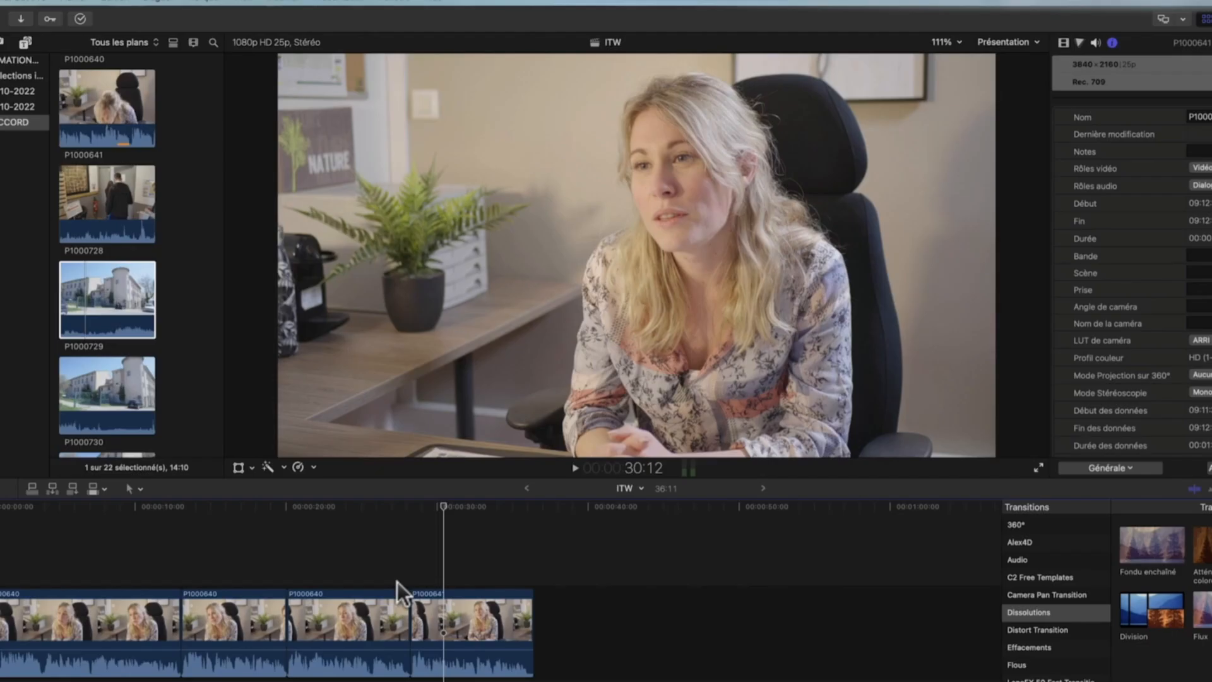
Select the P1000729 building clip in the browser and preview it.
{"action": "left_click", "coordinate": [111, 297]}
{"action": "key", "text": "space"}
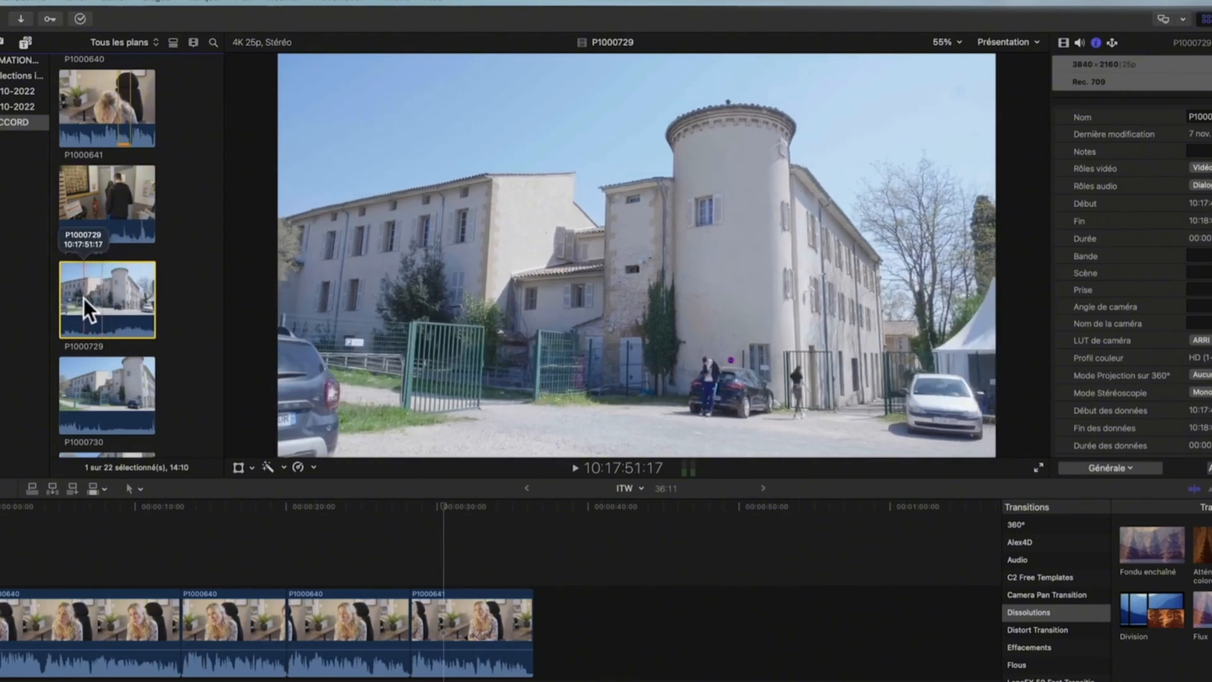
Preview the P1000729 building clip and mark a range in it from 10:17:55:22 to 10:18:00:10.
{"action": "key", "text": "space"}
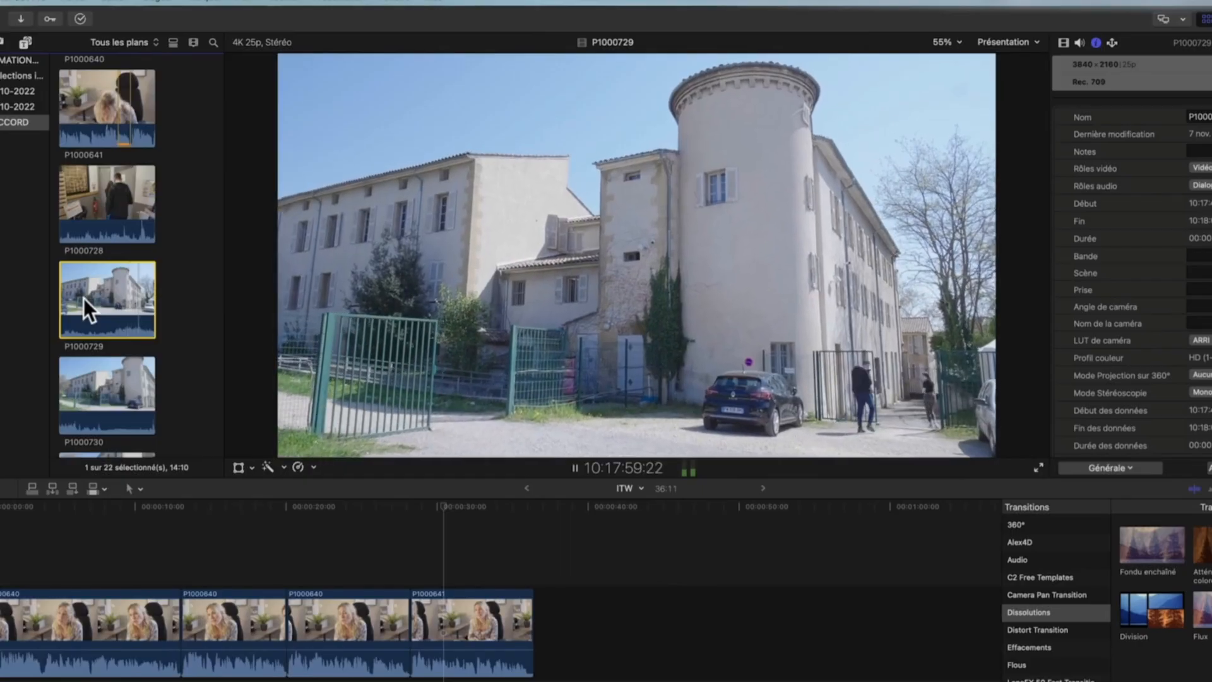
{"action": "key", "text": "space"}
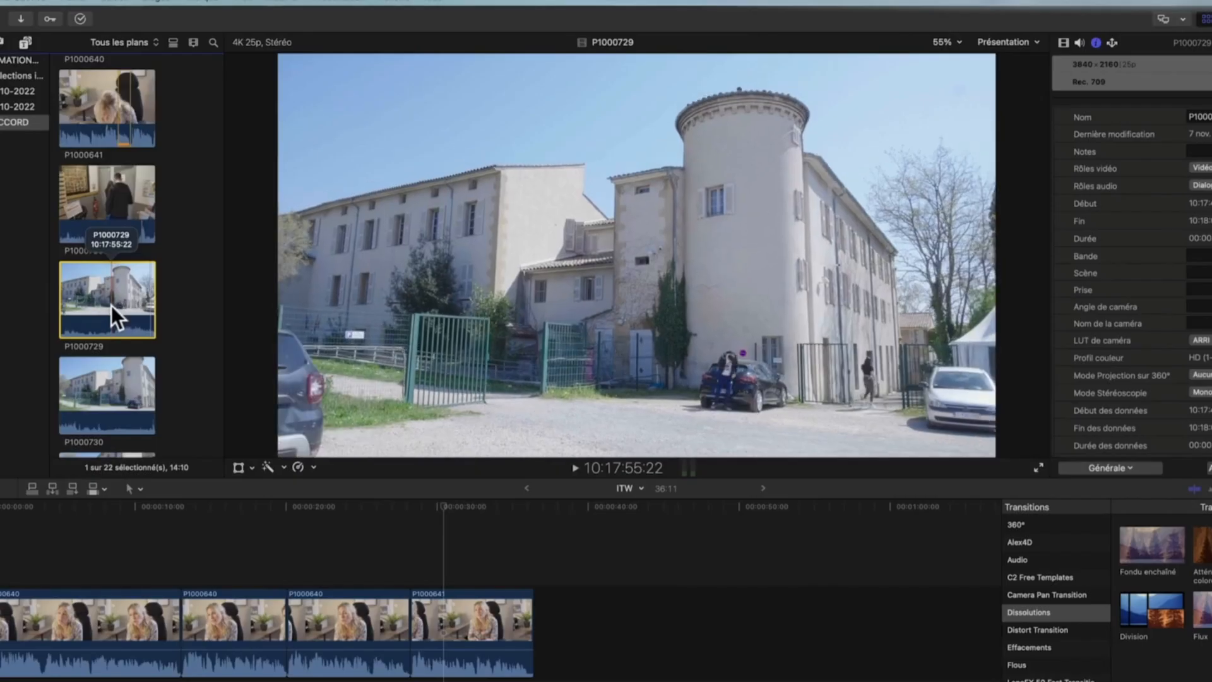
{"action": "key", "text": "i"}
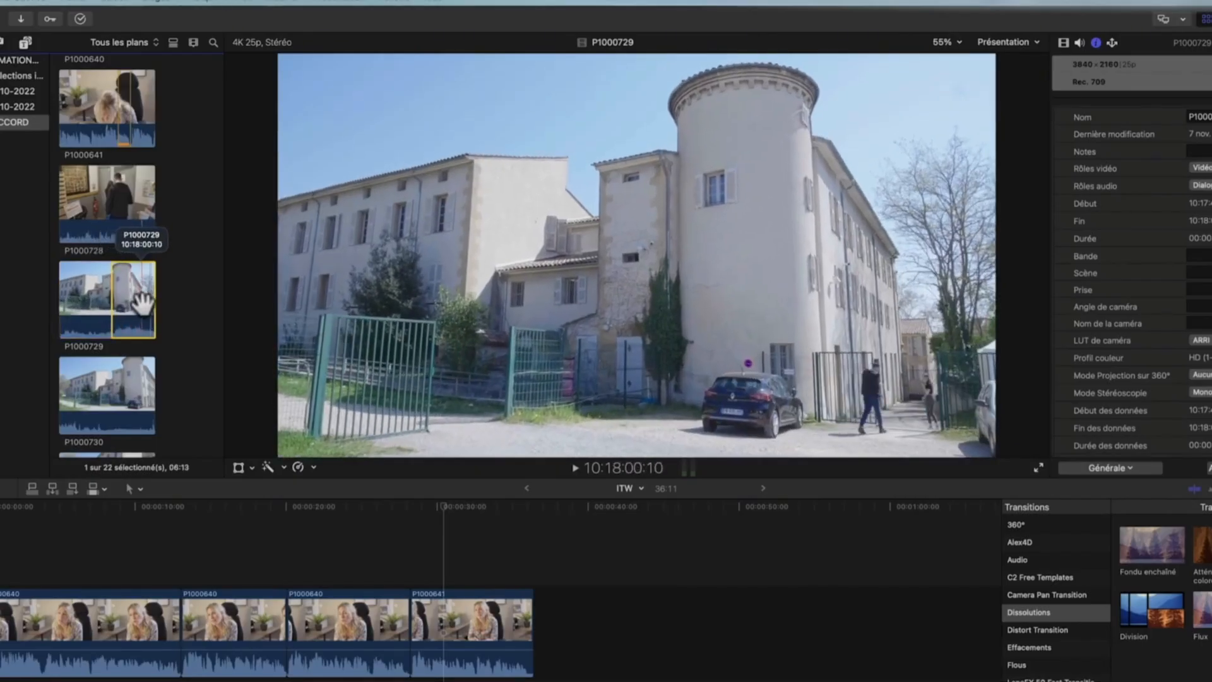
{"action": "key", "text": "o"}
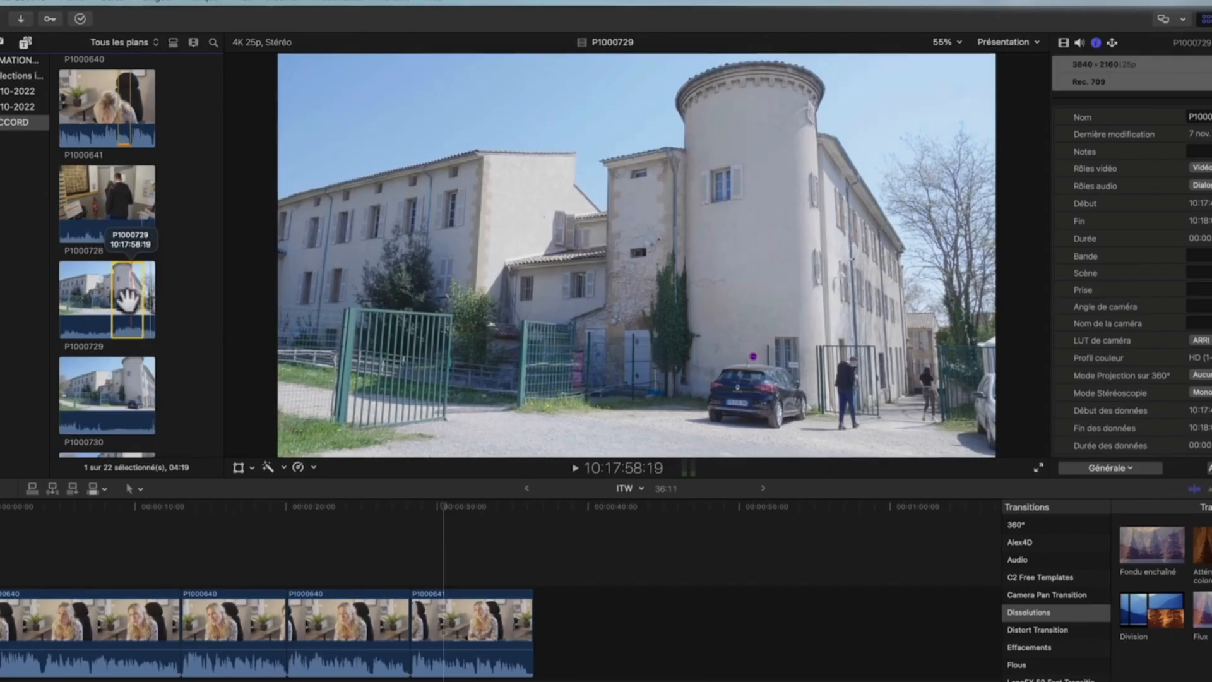
Place the marked P1000729 range with its sound above the first cut between P1000640 interview clips and play it through.
{"action": "left_click_drag", "start_coordinate": [125, 310], "coordinate": [152, 534]}
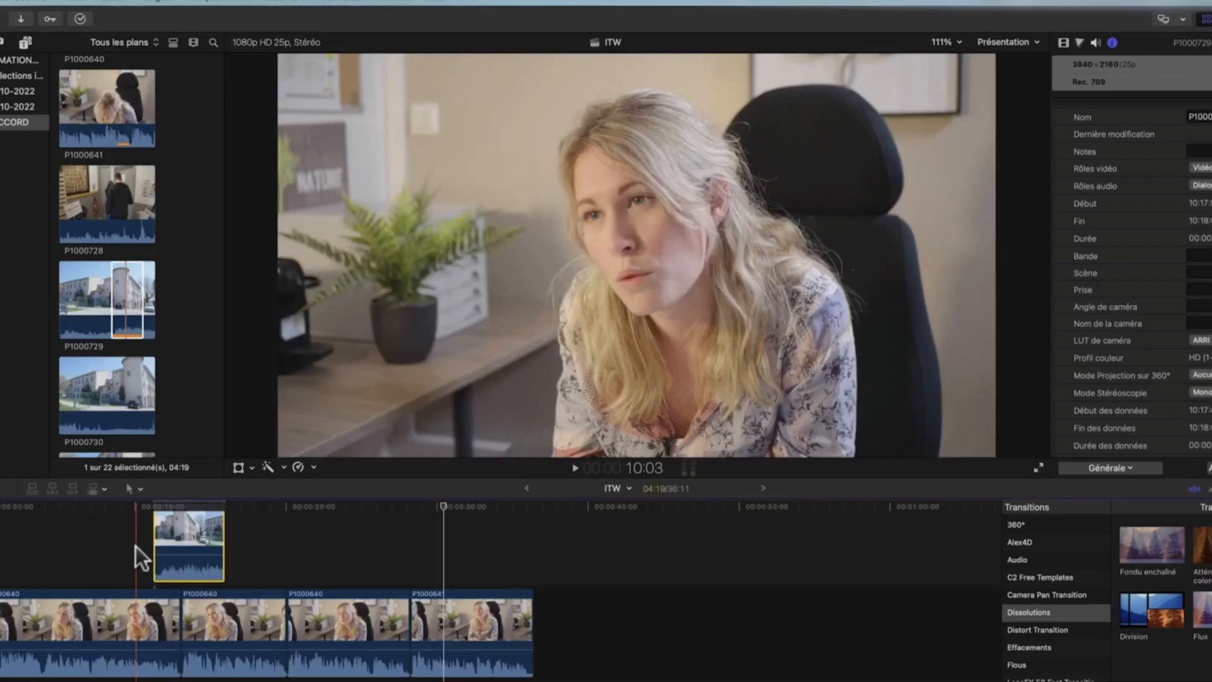
{"action": "key", "text": "space"}
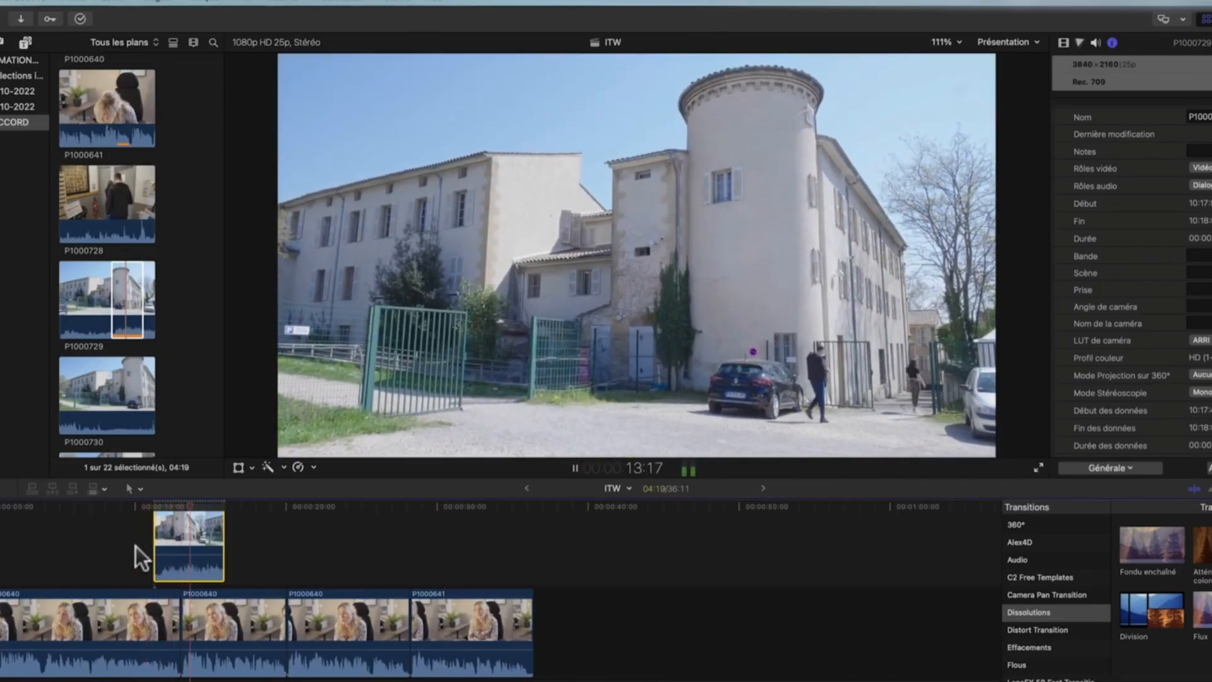
{"action": "key", "text": "XF86AudioRaiseVolume"}
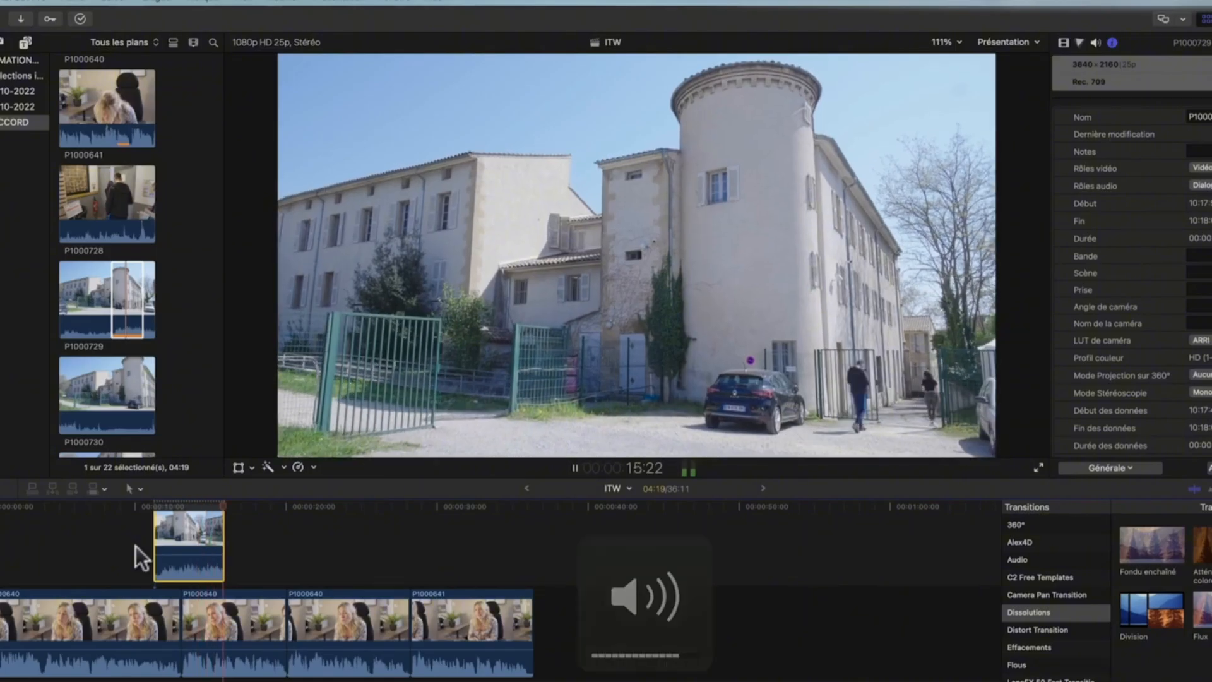
{"action": "key", "text": "space"}
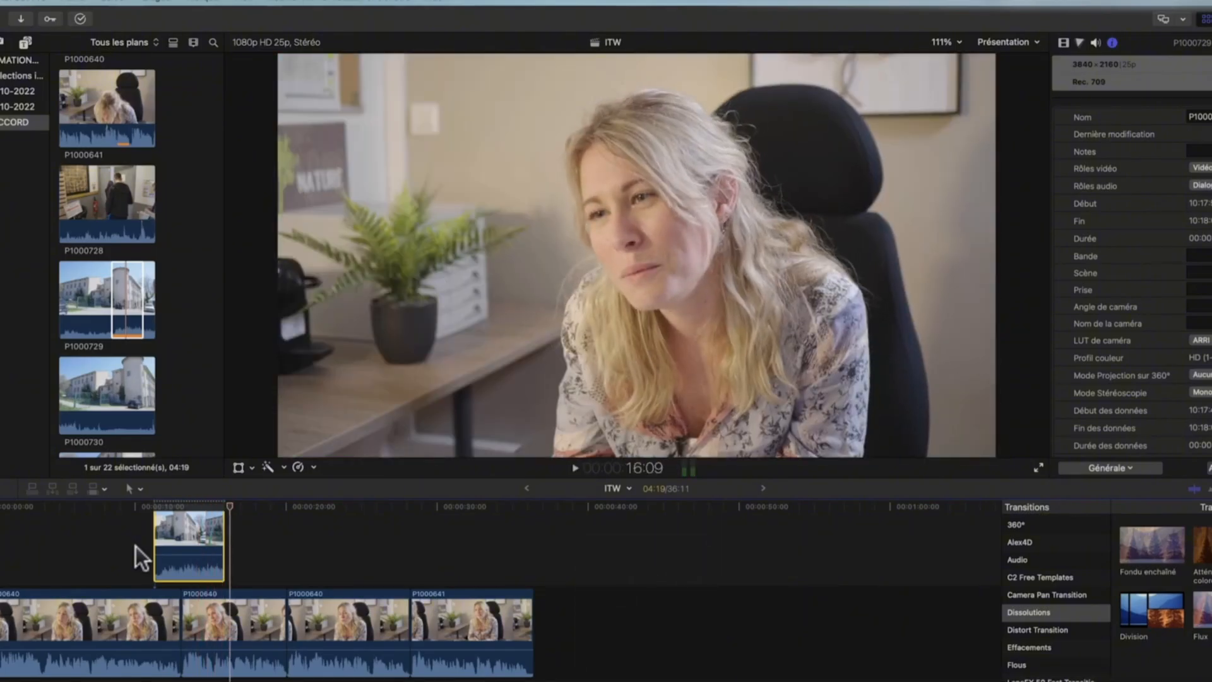
Undo that placement, then try connecting the P1000729 range with video and audio at 11:06 and undo it too.
{"action": "key", "text": "super+z"}
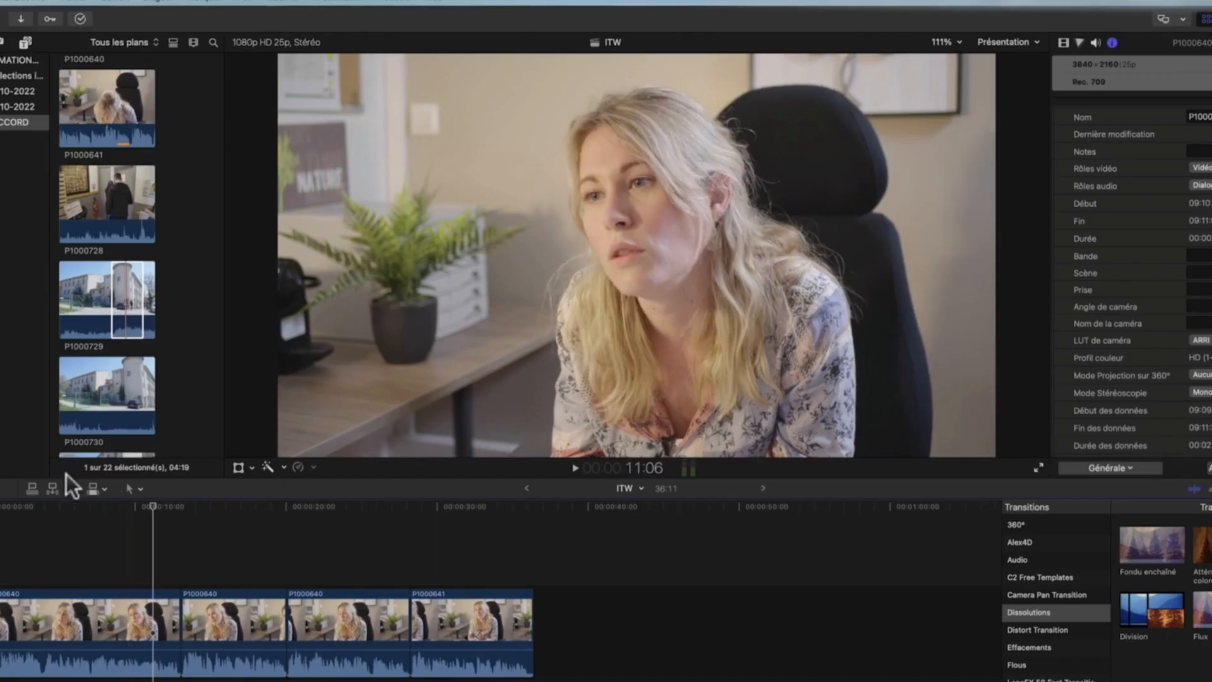
{"action": "left_click", "coordinate": [29, 490]}
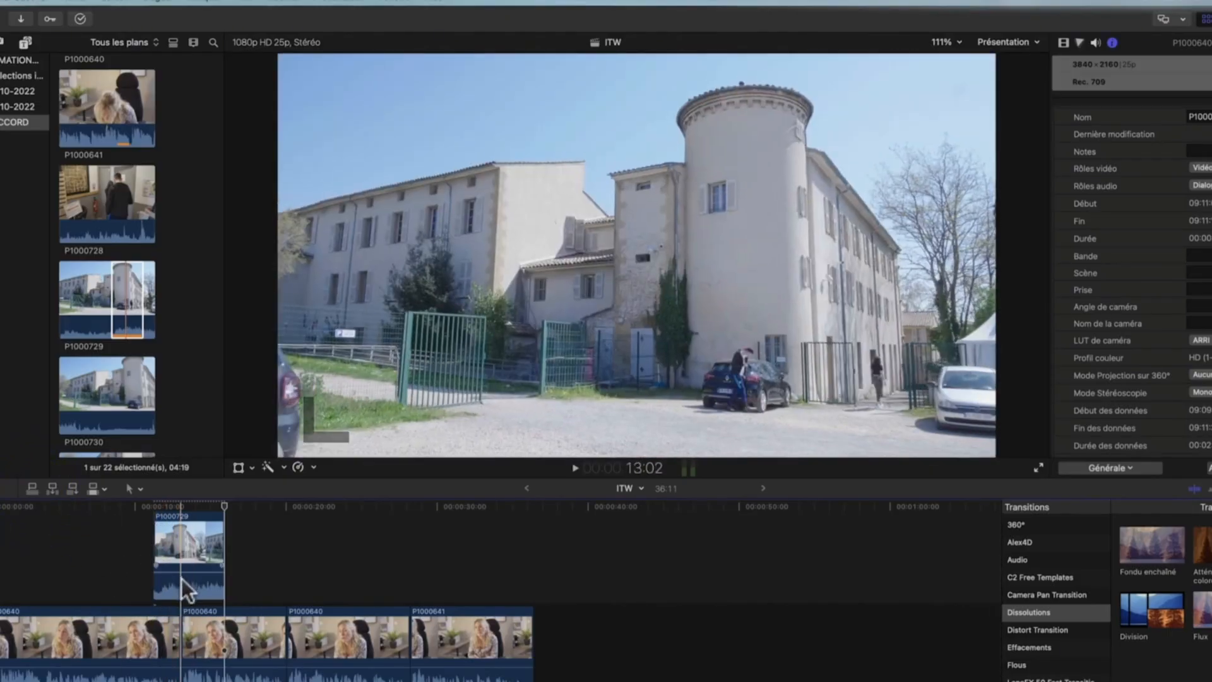
{"action": "key", "text": "super+z"}
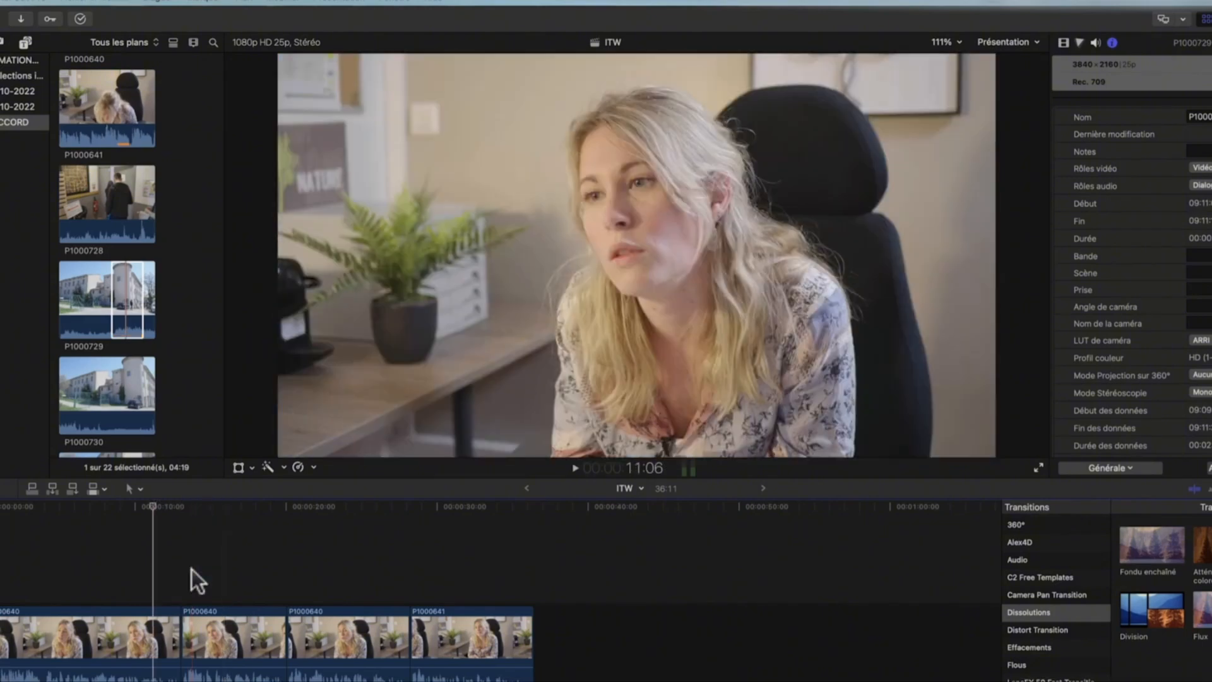
Connect the P1000729 range at 11:06 with the Vidéo uniquement option and play it over the interview.
{"action": "left_click", "coordinate": [104, 487]}
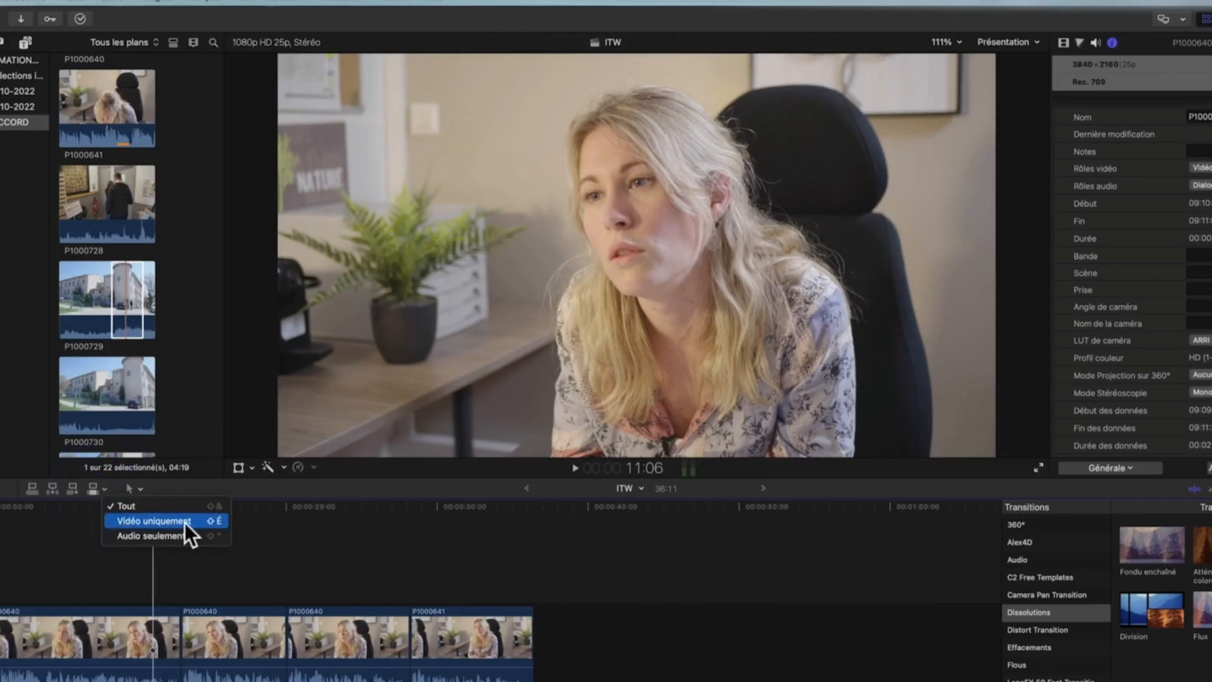
{"action": "left_click", "coordinate": [152, 522]}
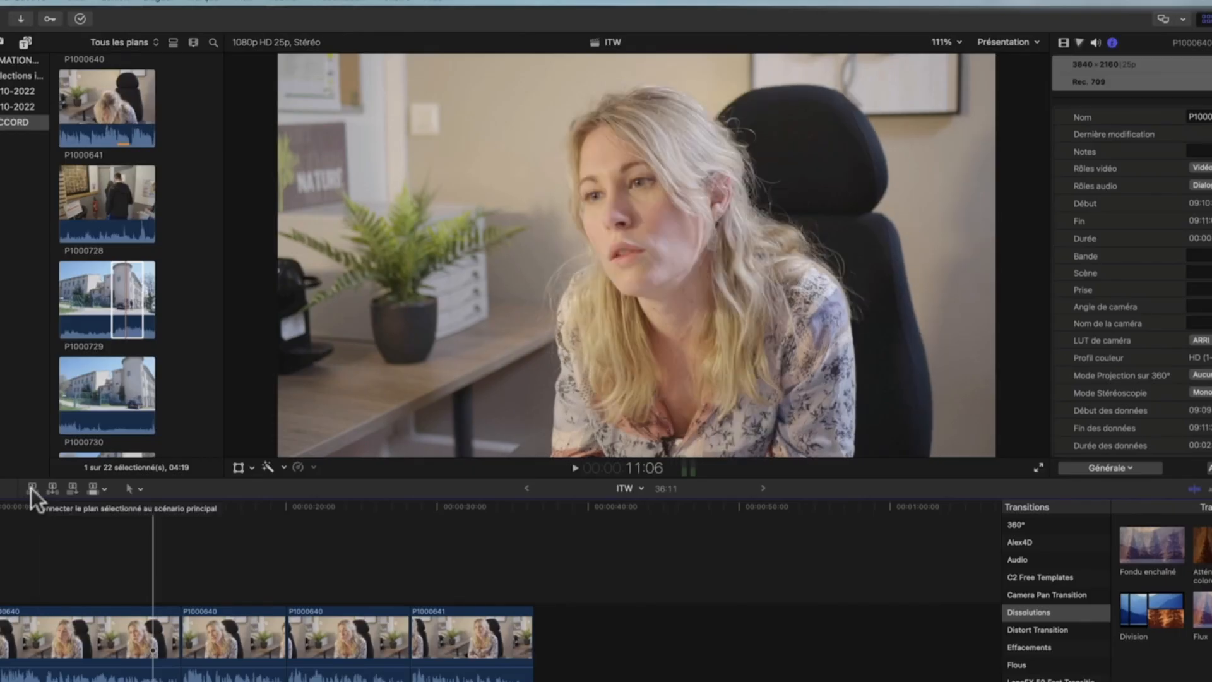
{"action": "left_click", "coordinate": [32, 487]}
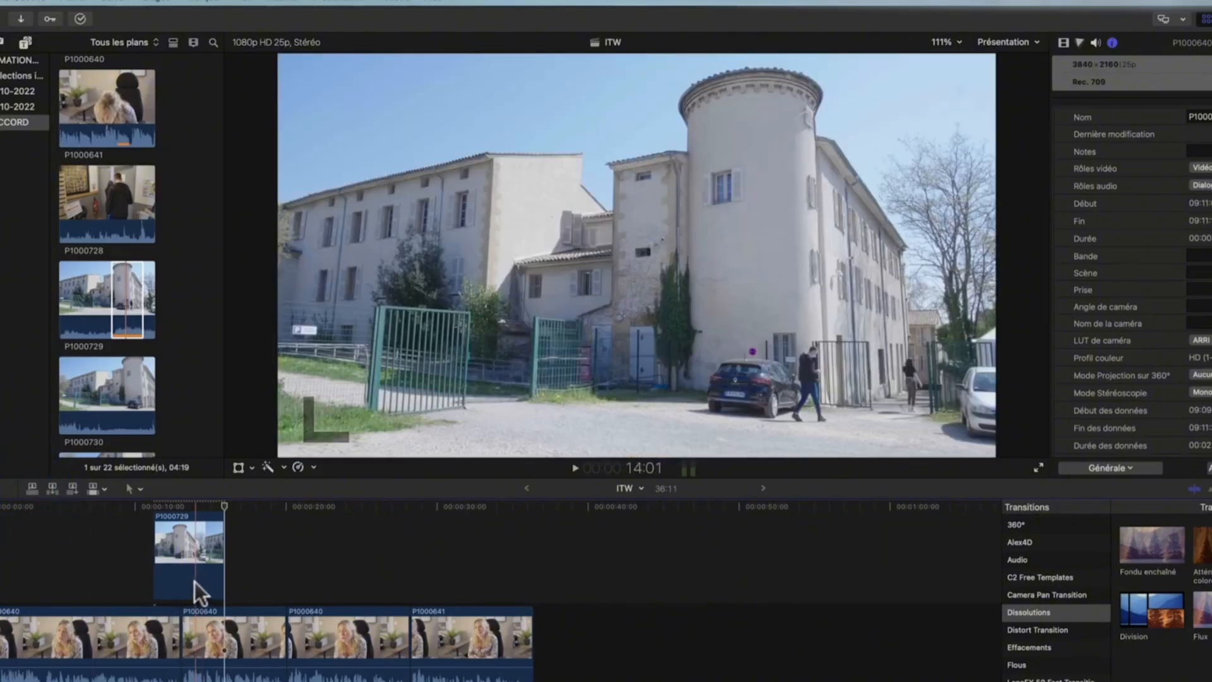
{"action": "key", "text": "space"}
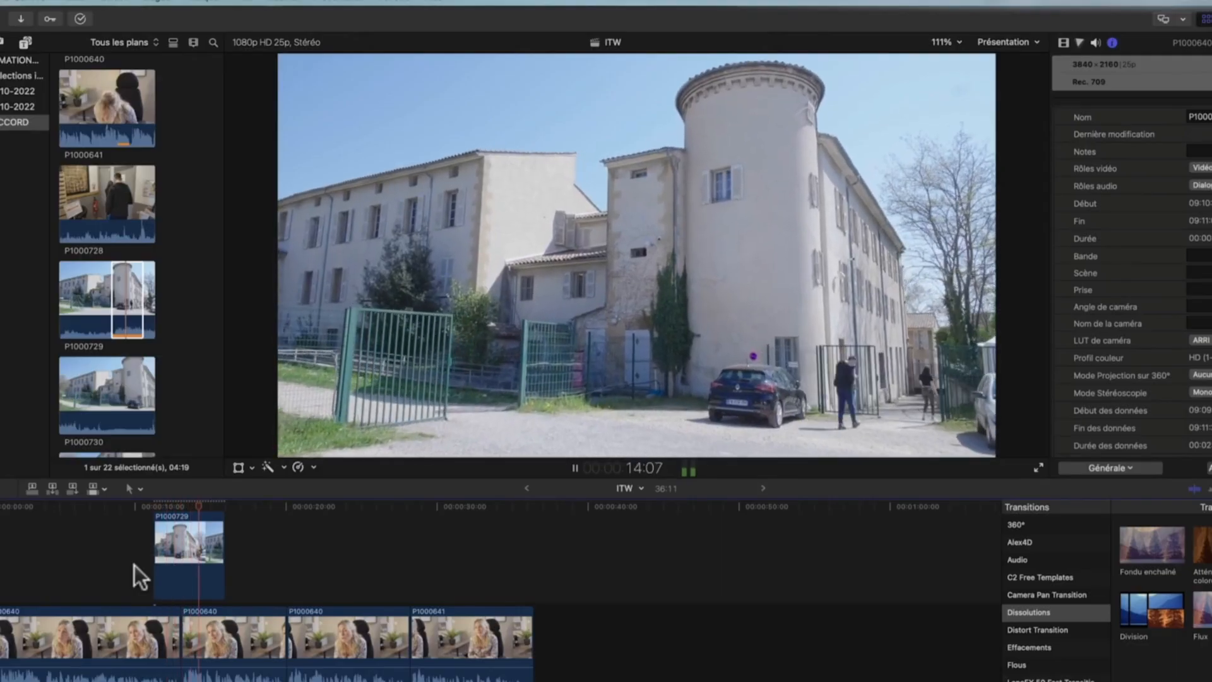
{"action": "key", "text": "space"}
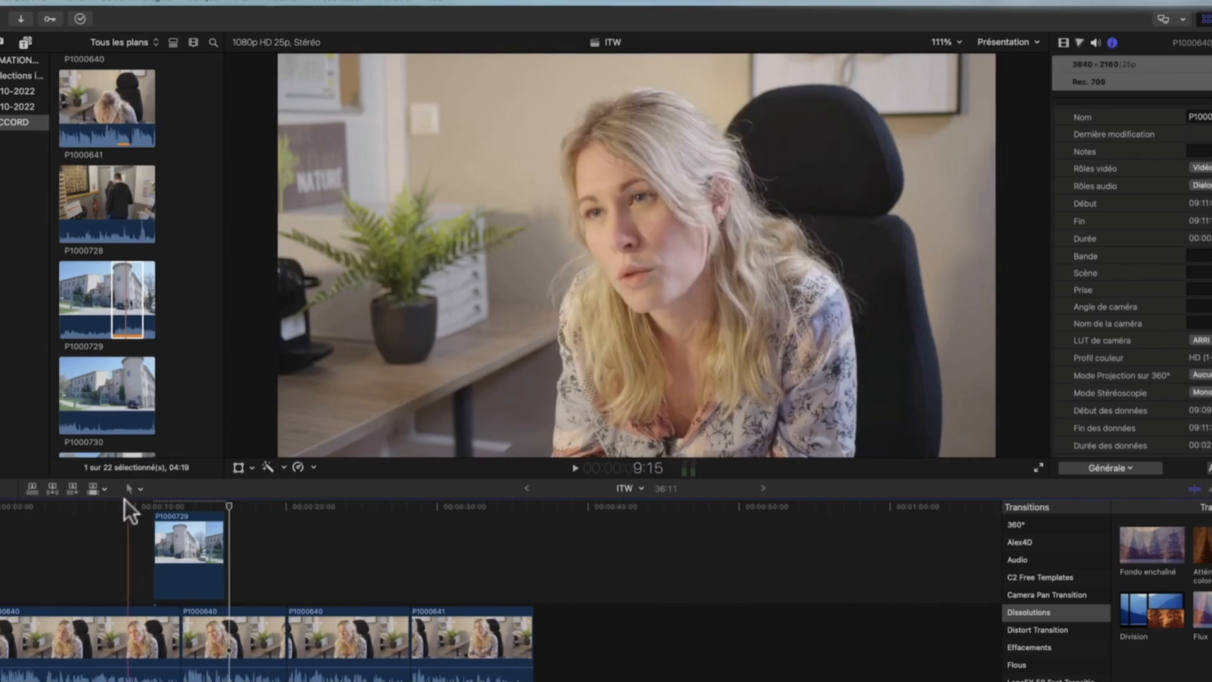
Connect the marked P1000641 range at 16:07 with the Audio seulement option and play that part of the interview.
{"action": "left_click", "coordinate": [103, 488]}
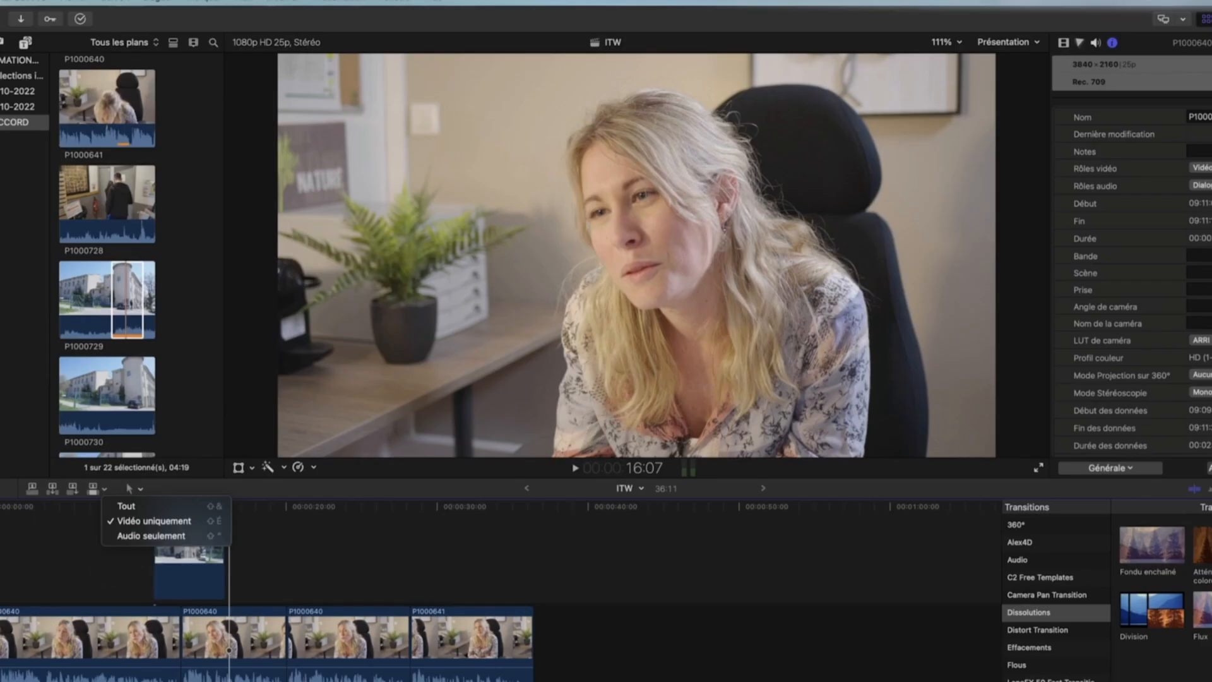
{"action": "left_click", "coordinate": [138, 536]}
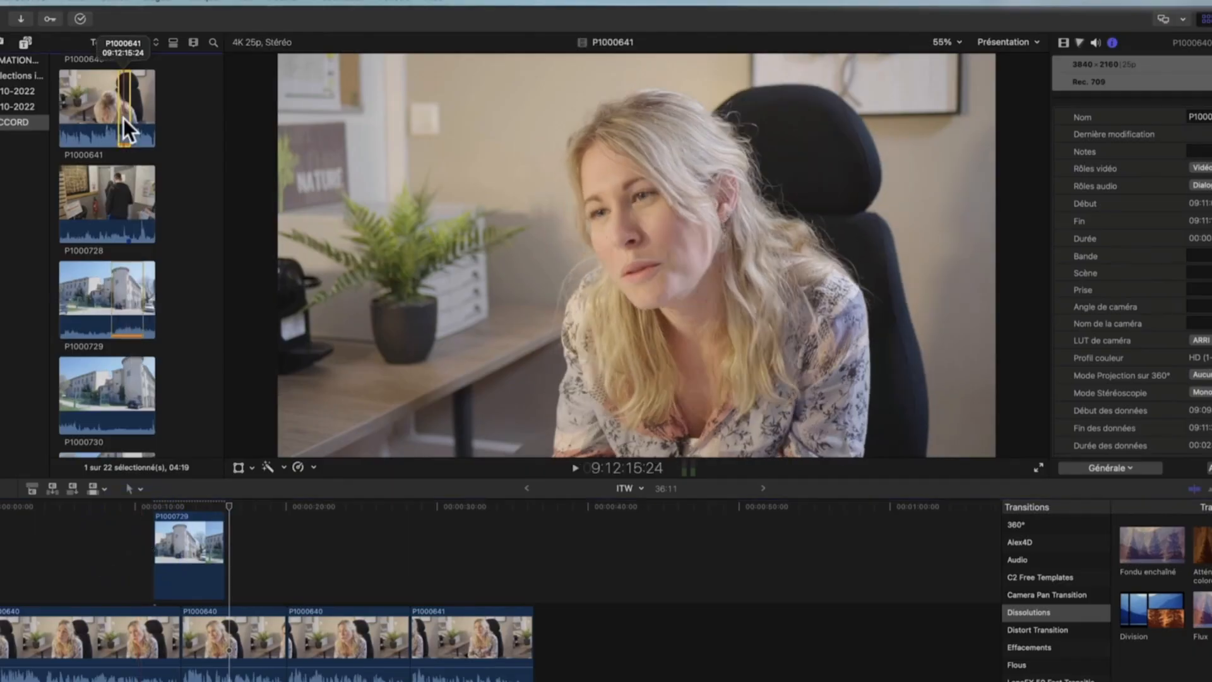
{"action": "left_click", "coordinate": [123, 119]}
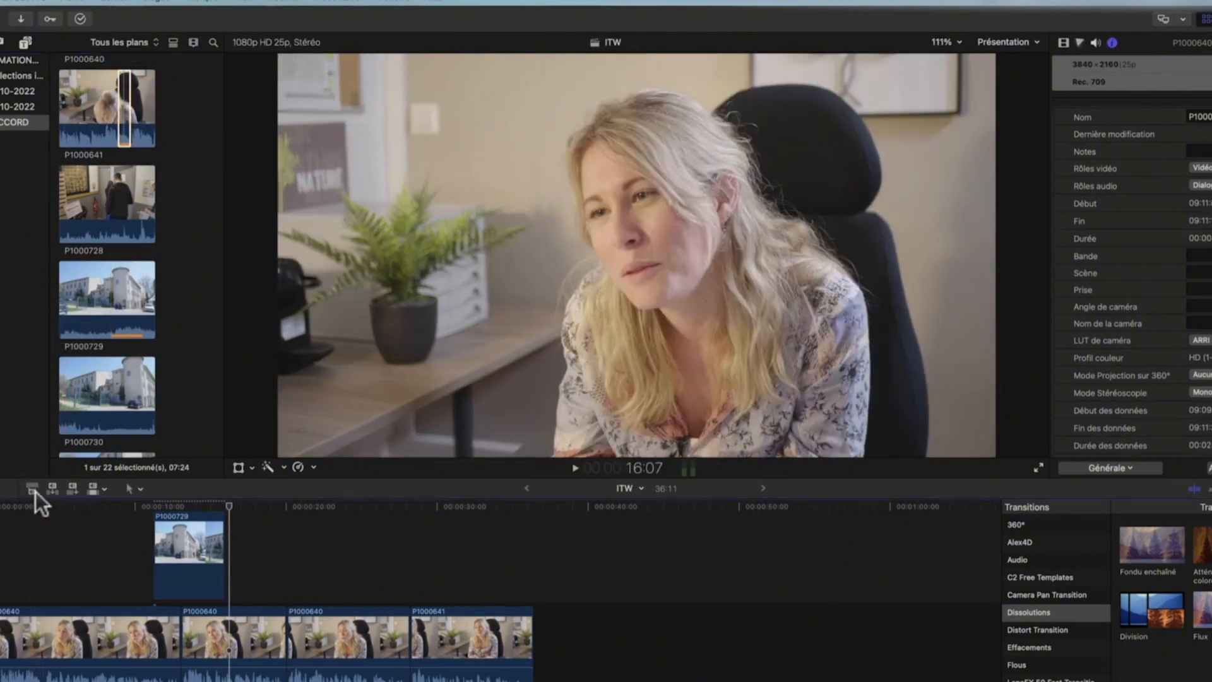
{"action": "left_click", "coordinate": [349, 556]}
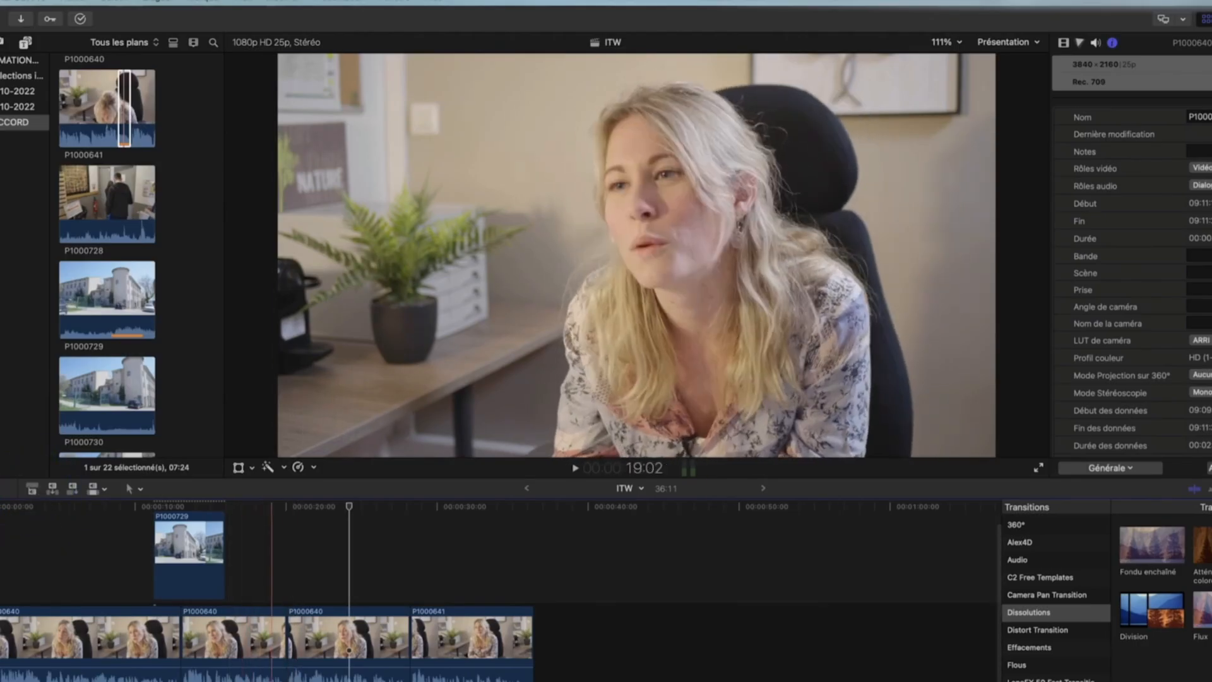
{"action": "key", "text": "space"}
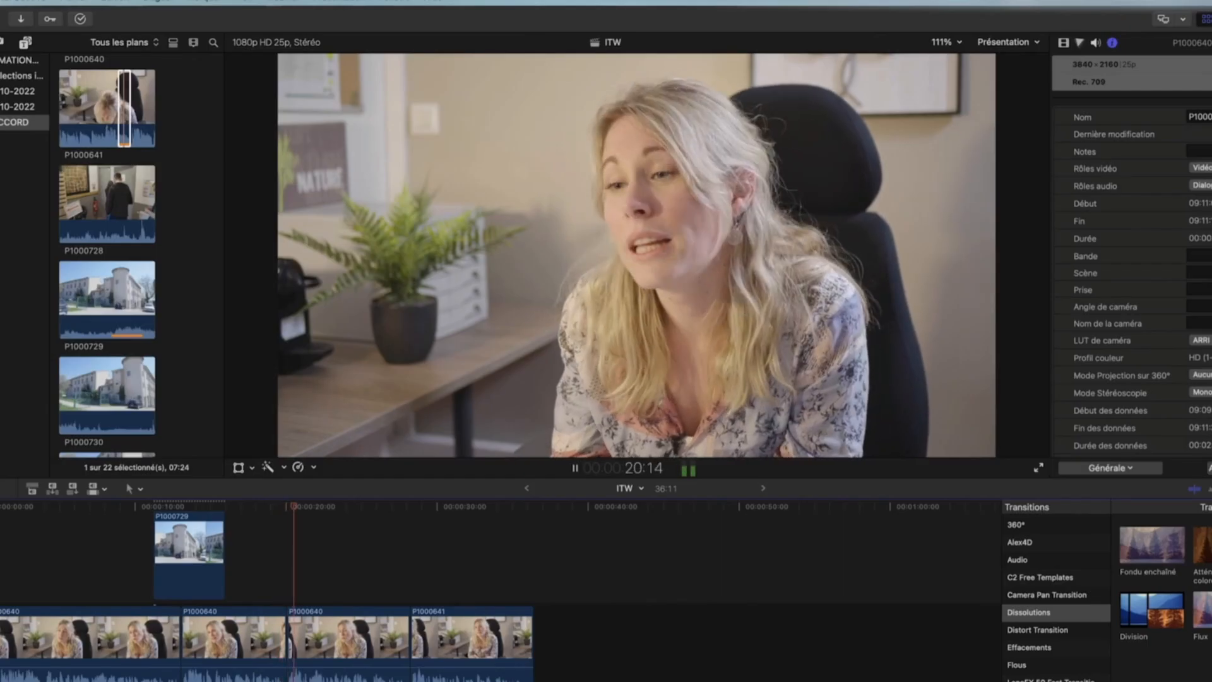
{"action": "key", "text": "space"}
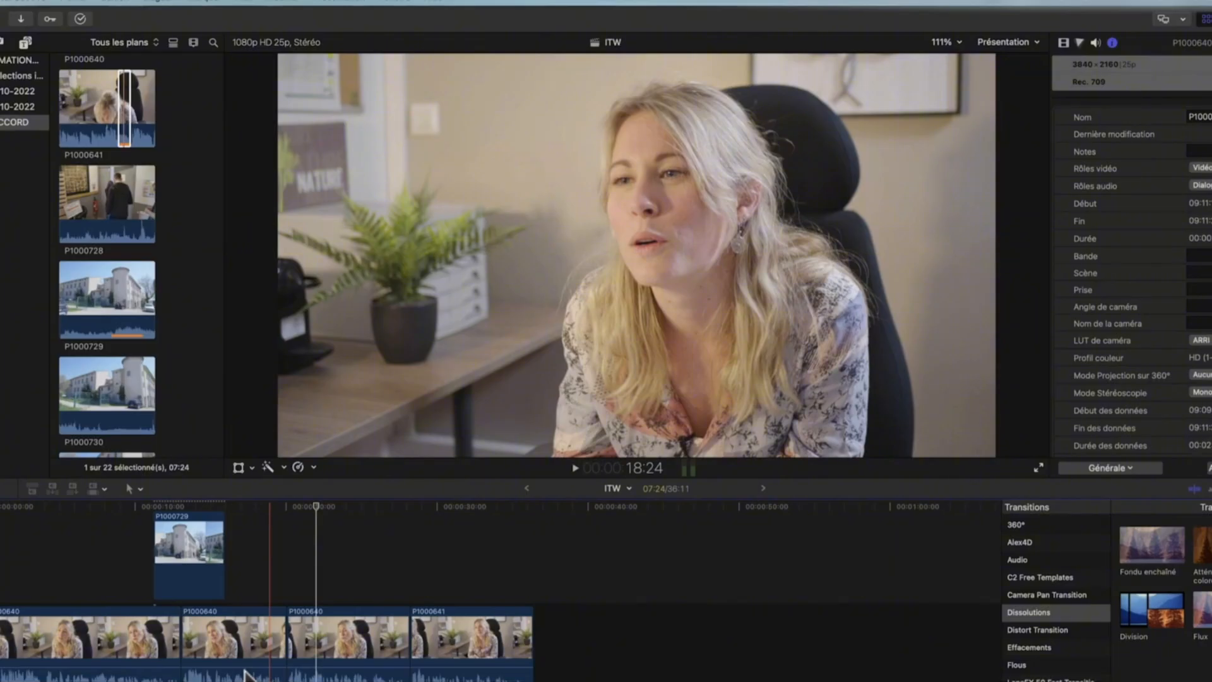
Delete the connected P1000729 clip and reconnect its marked range at 11:16 with the Vidéo uniquement option.
{"action": "left_click", "coordinate": [191, 578]}
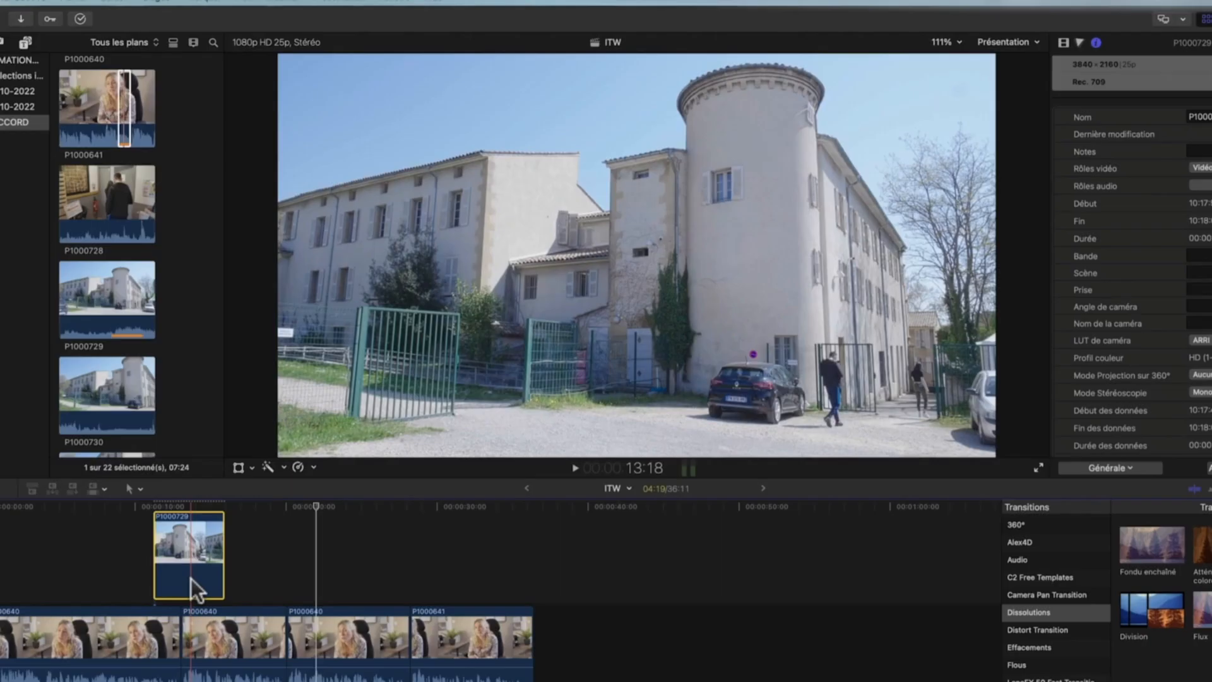
{"action": "key", "text": "Delete"}
{"action": "left_click", "coordinate": [103, 488]}
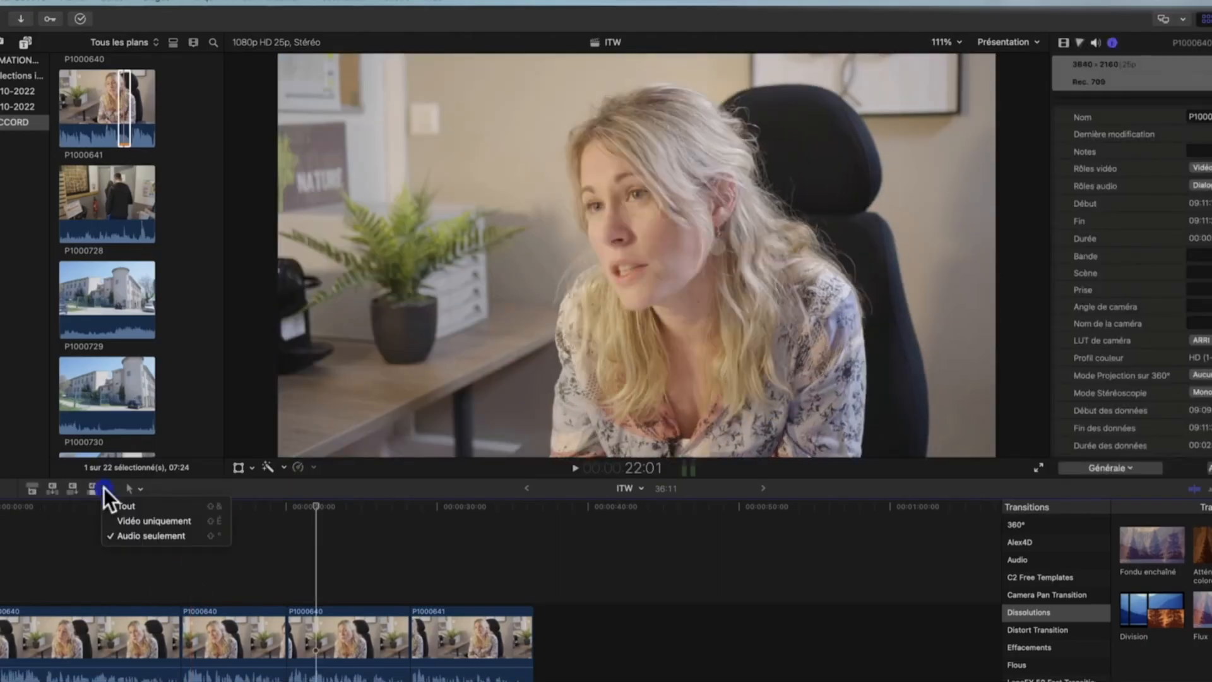
{"action": "left_click", "coordinate": [123, 520]}
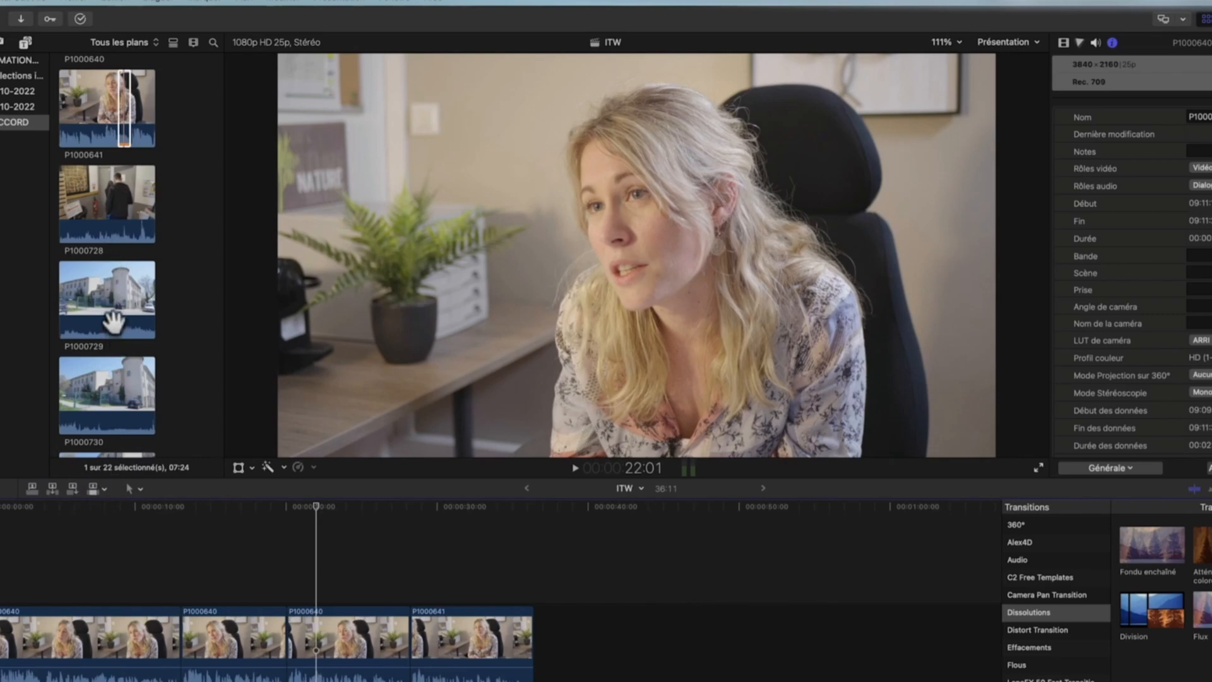
{"action": "left_click_drag", "start_coordinate": [113, 321], "coordinate": [144, 314]}
{"action": "left_click", "coordinate": [159, 507]}
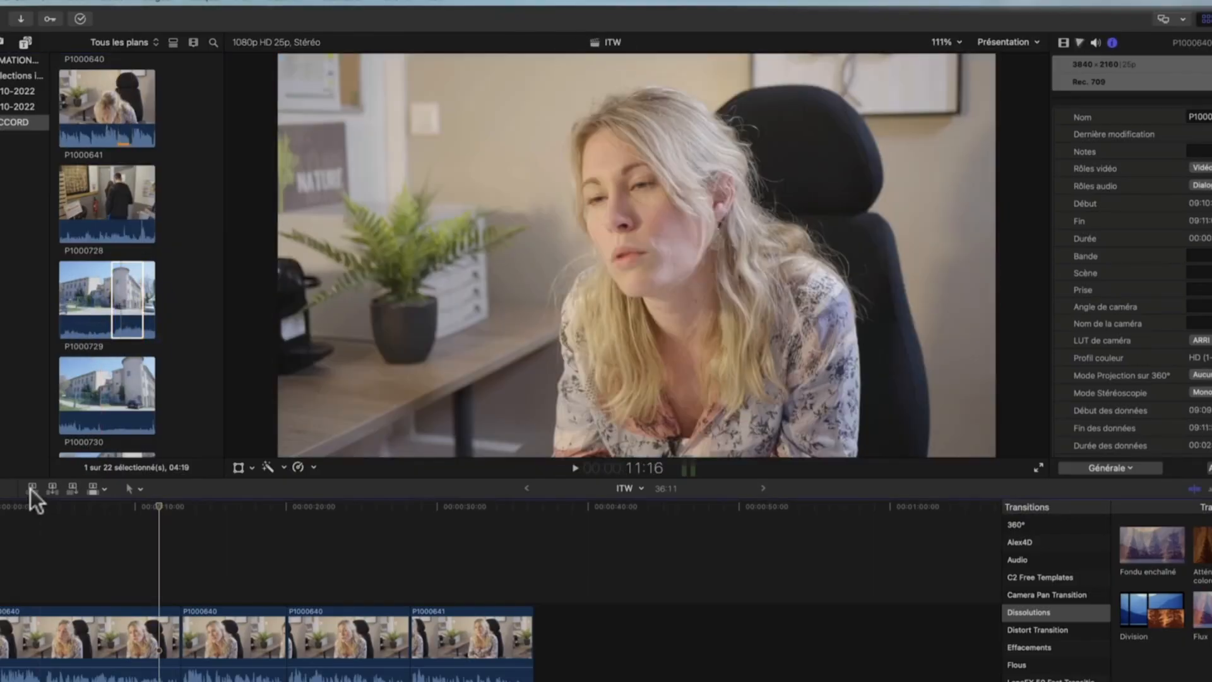
{"action": "left_click", "coordinate": [30, 489]}
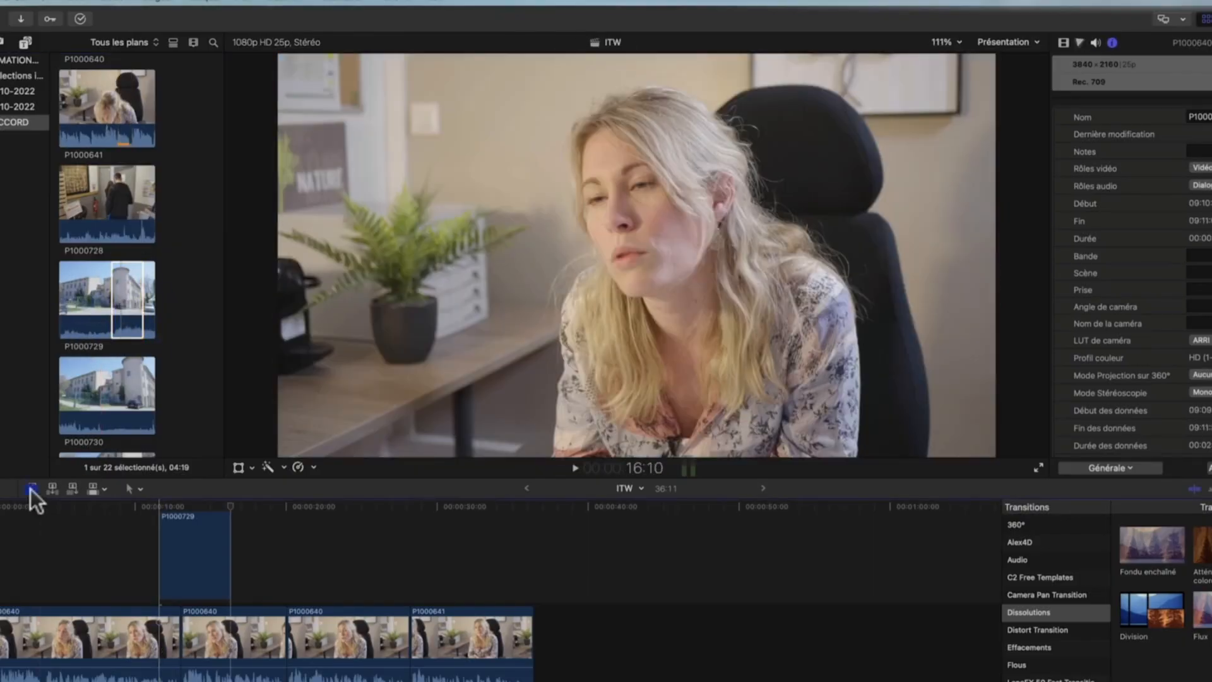
Look through the P1000730 and P1000731 building clips and mark a start point in P1000731 during playback.
{"action": "left_click", "coordinate": [108, 402]}
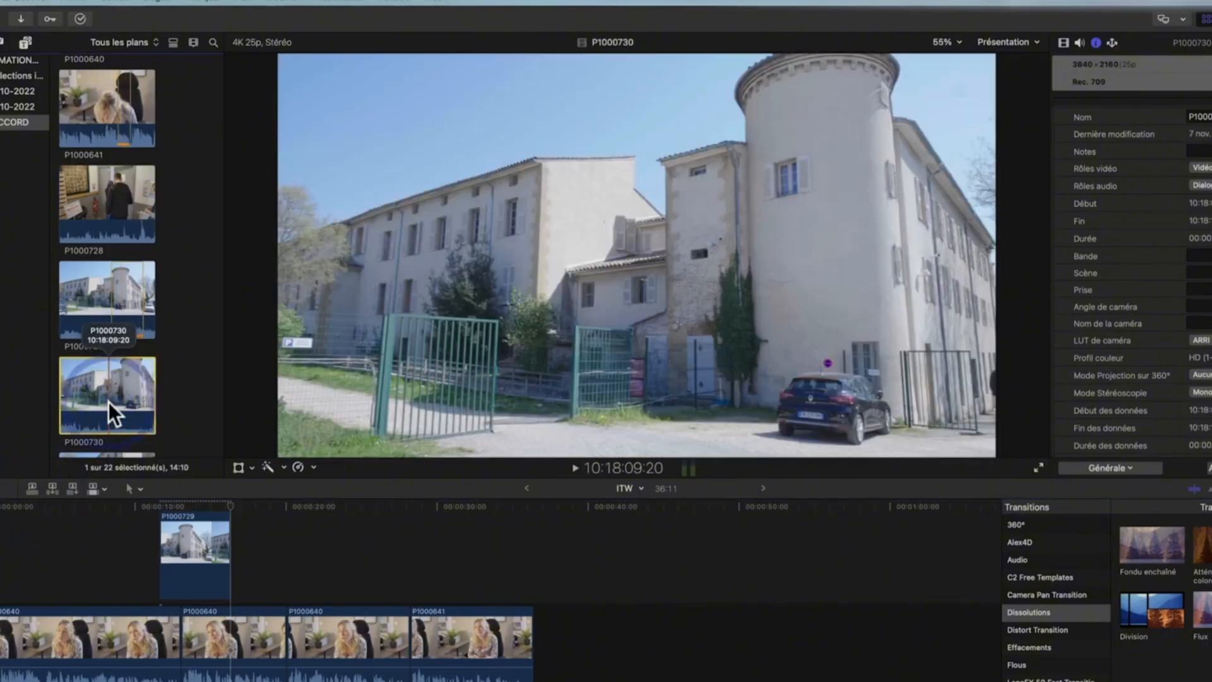
{"action": "scroll", "coordinate": [109, 402], "scroll_direction": "down", "scroll_amount": 4}
{"action": "left_click", "coordinate": [90, 372]}
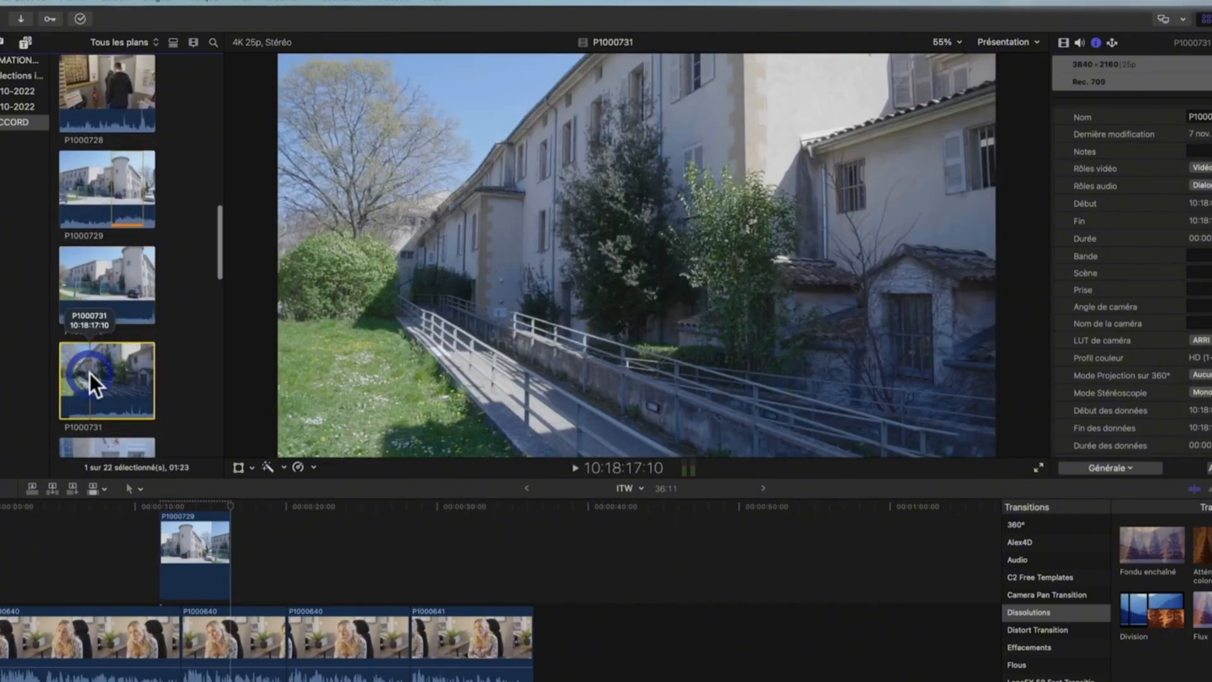
{"action": "key", "text": "space"}
{"action": "key", "text": "i"}
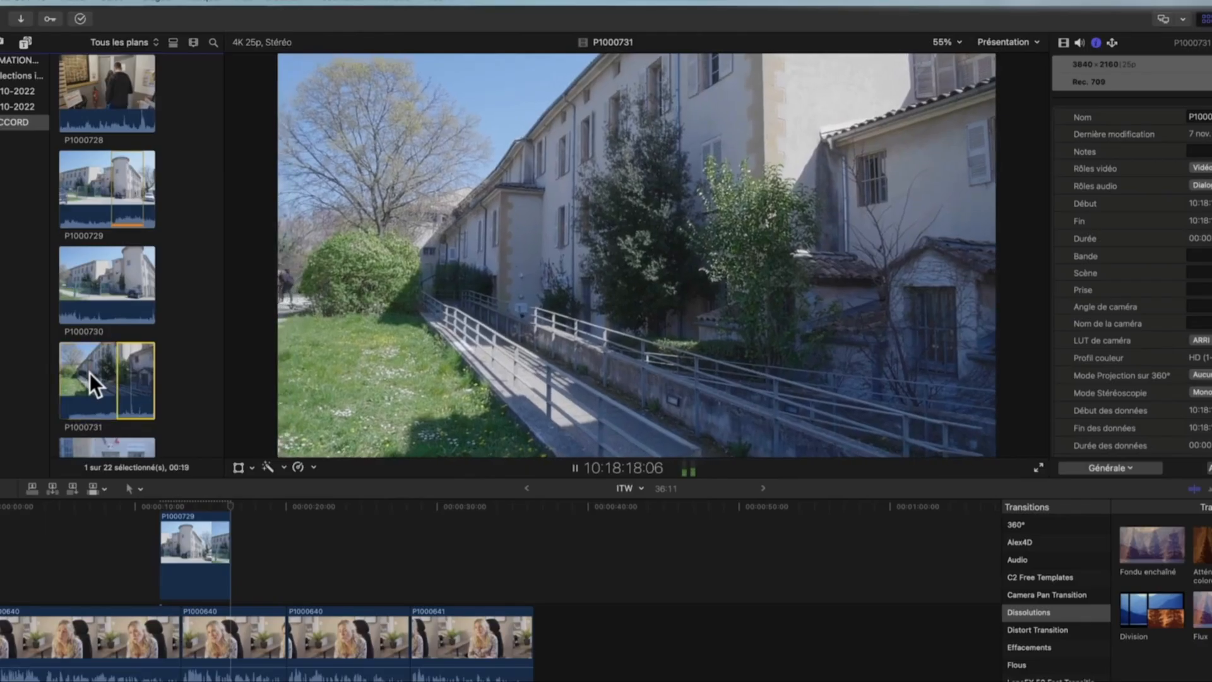
Mark an earlier start point in the P1000731 clip for a 01:12 range, then go back to the ITW timeline.
{"action": "scroll", "coordinate": [89, 372], "scroll_direction": "down", "scroll_amount": 3}
{"action": "left_click", "coordinate": [63, 372]}
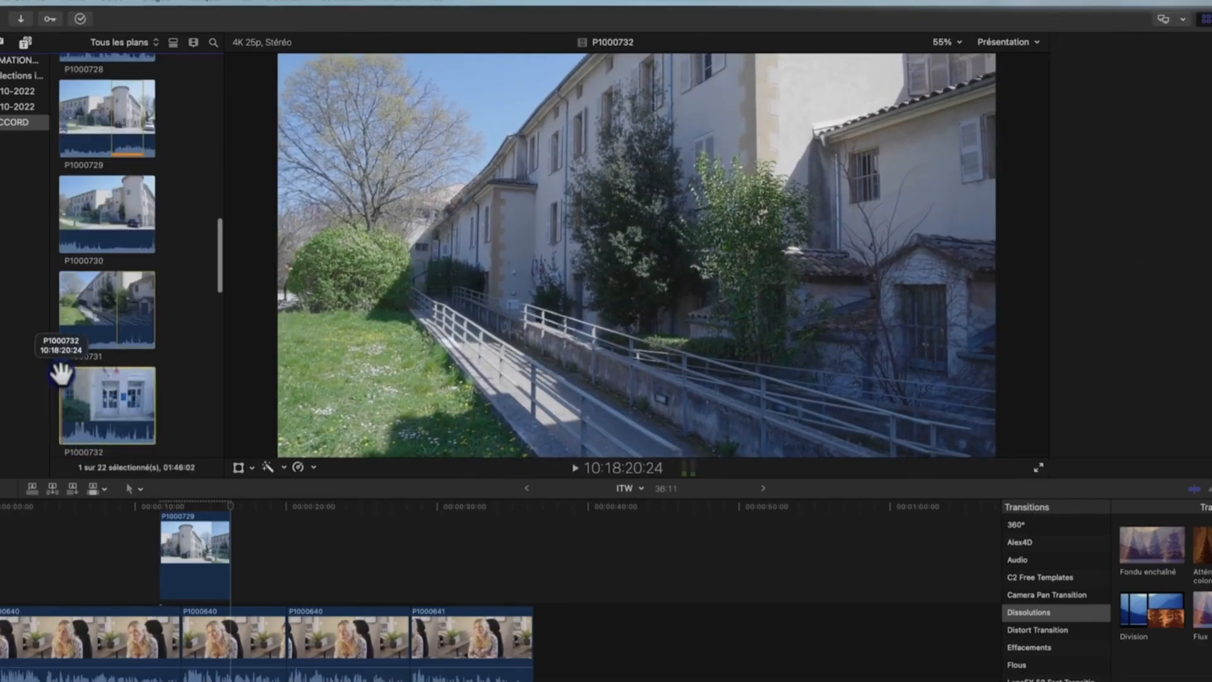
{"action": "key", "text": "super+4"}
{"action": "left_click", "coordinate": [67, 319]}
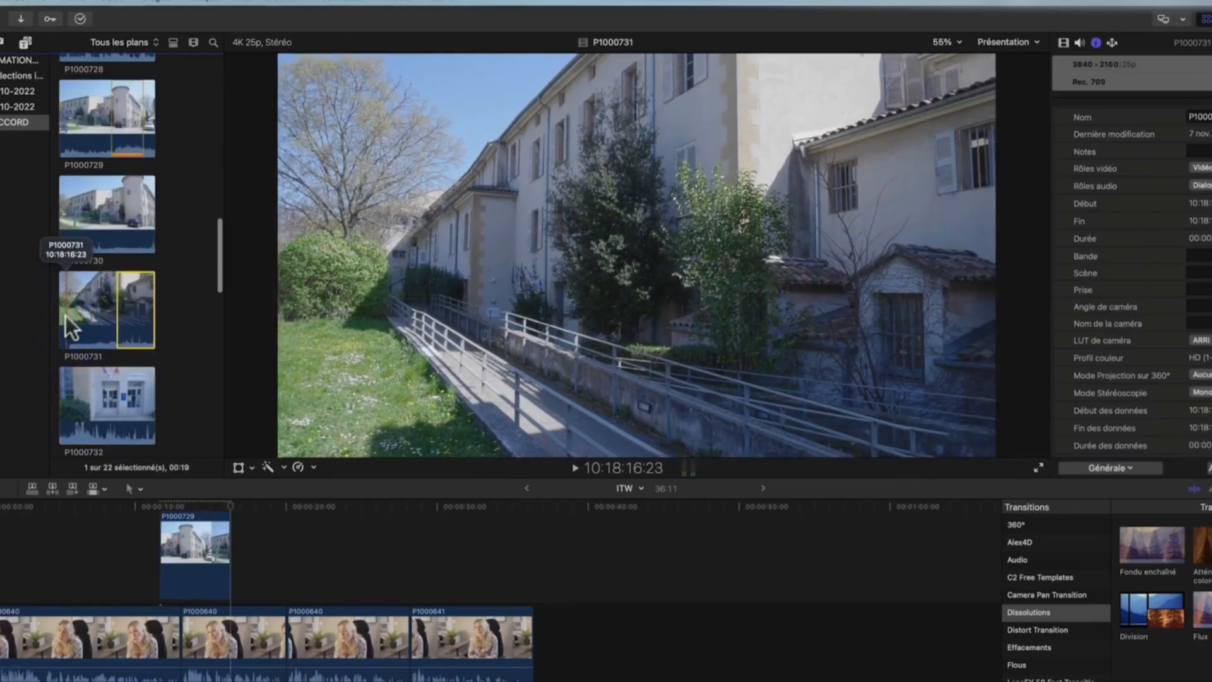
{"action": "key", "text": "space"}
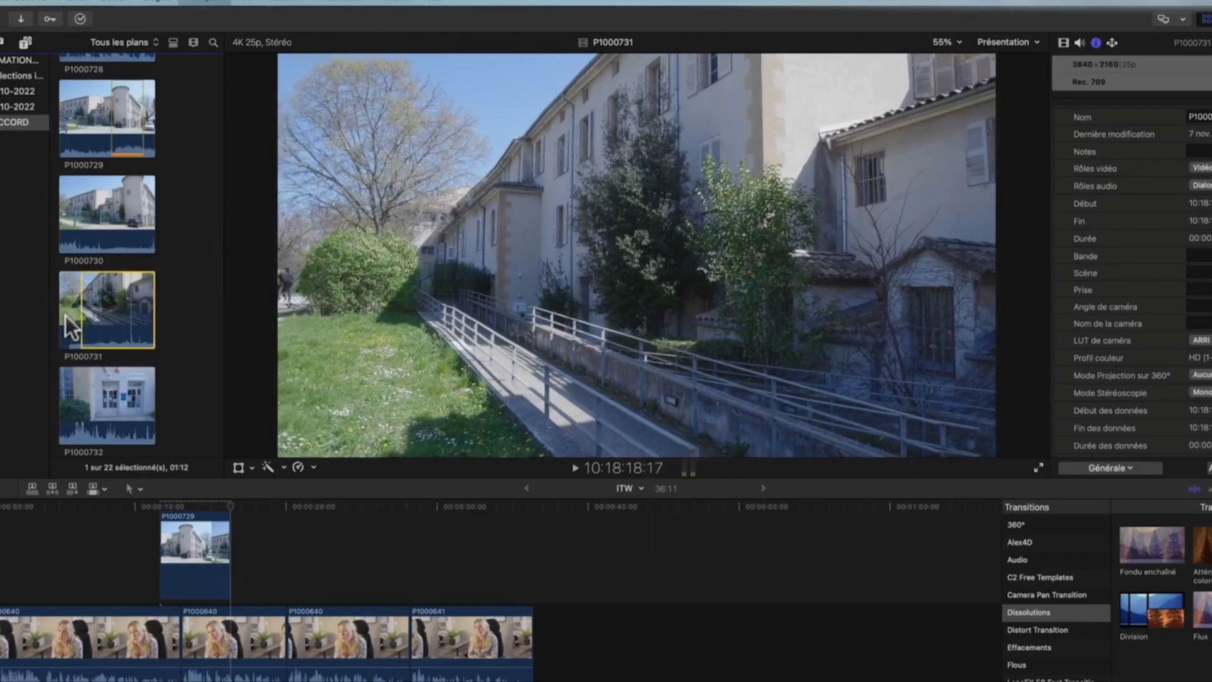
{"action": "left_click", "coordinate": [66, 318]}
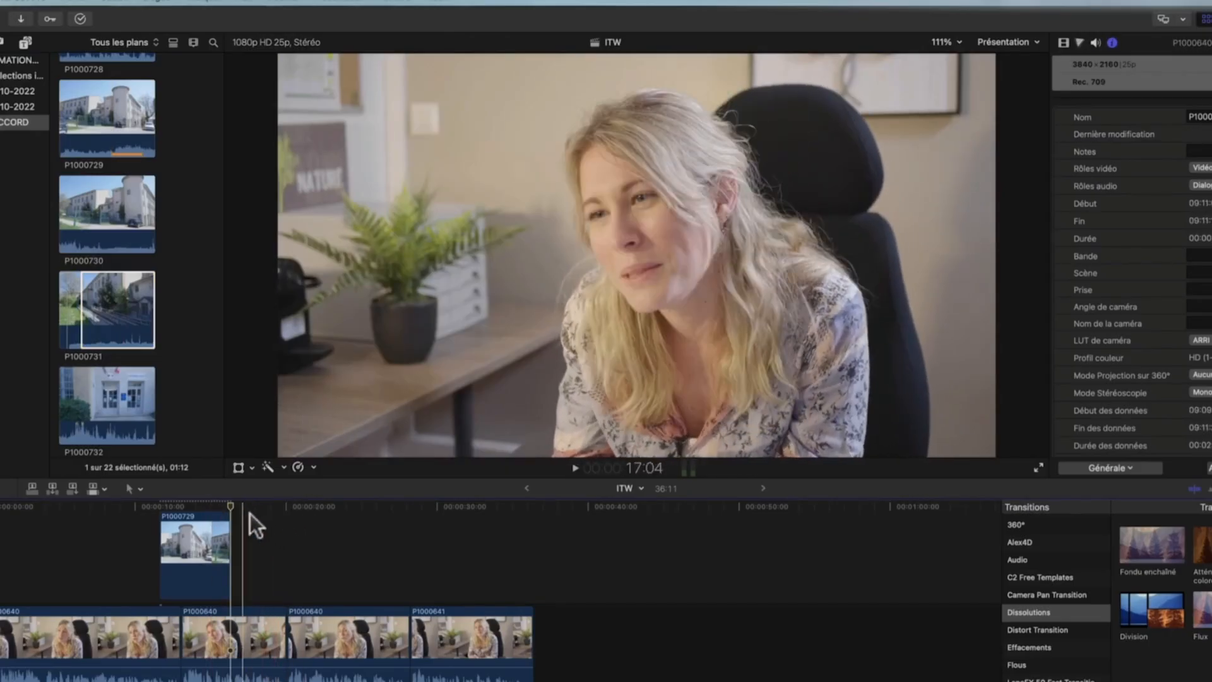
{"action": "key", "text": "l"}
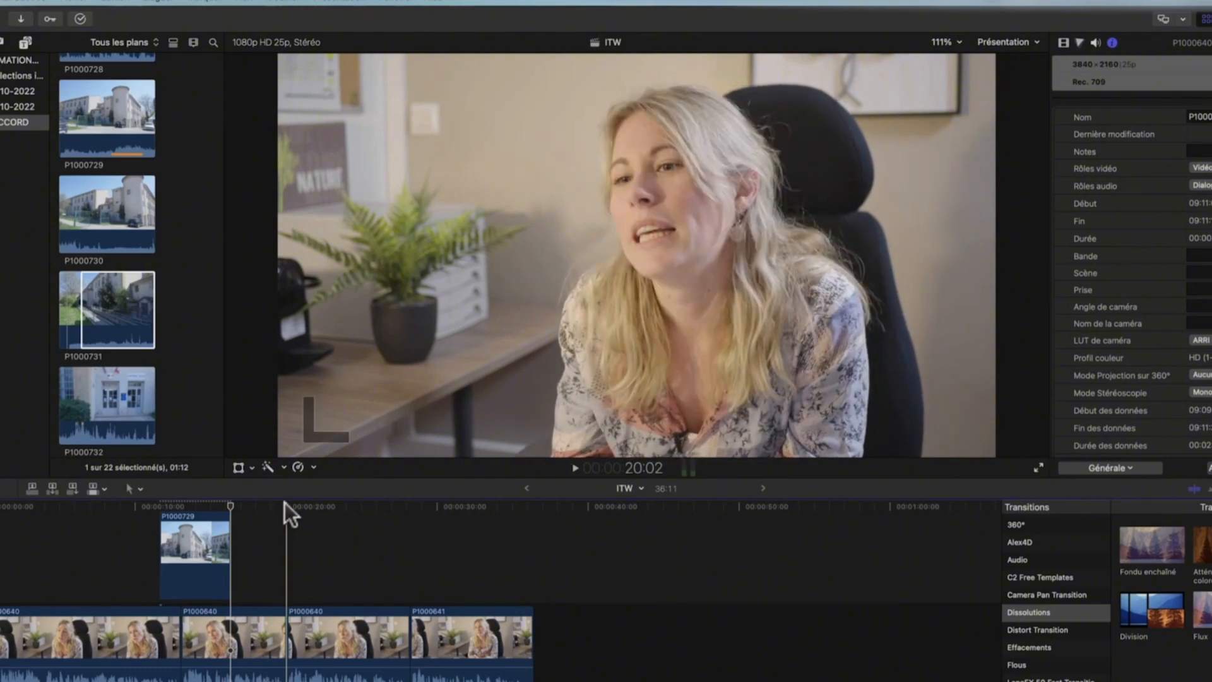
Connect the marked P1000731 range above the interview cut at 20:02.
{"action": "left_click", "coordinate": [286, 504]}
{"action": "key", "text": "q"}
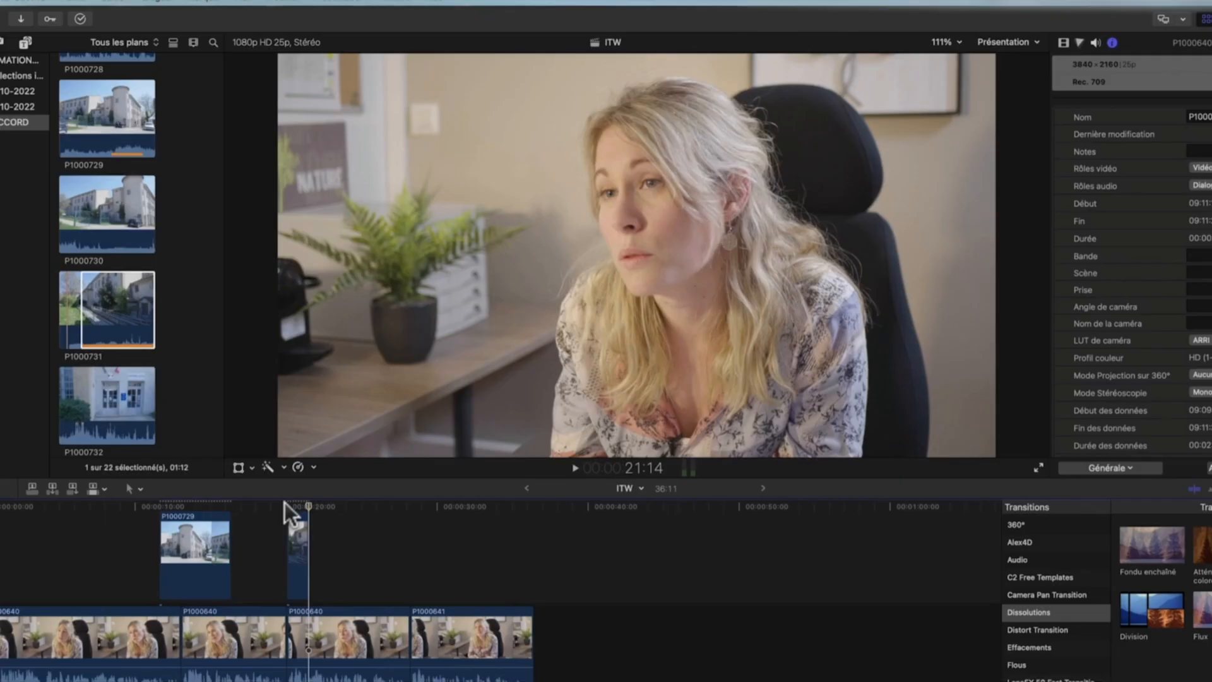
Mark a 06:21 range in the P1000733 garden clip and connect it above the interview at about 26:05.
{"action": "left_click", "coordinate": [129, 412]}
{"action": "scroll", "coordinate": [112, 413], "scroll_direction": "down", "scroll_amount": 3}
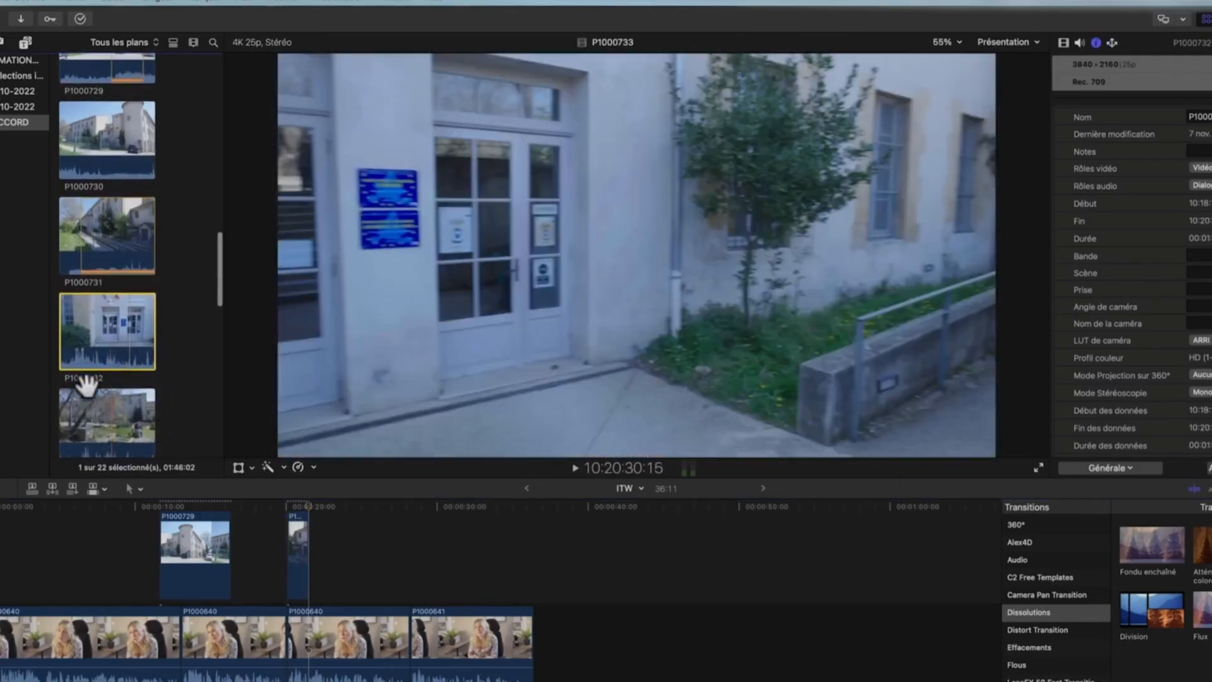
{"action": "left_click", "coordinate": [101, 418]}
{"action": "key", "text": "space"}
{"action": "scroll", "coordinate": [100, 418], "scroll_direction": "down", "scroll_amount": 2}
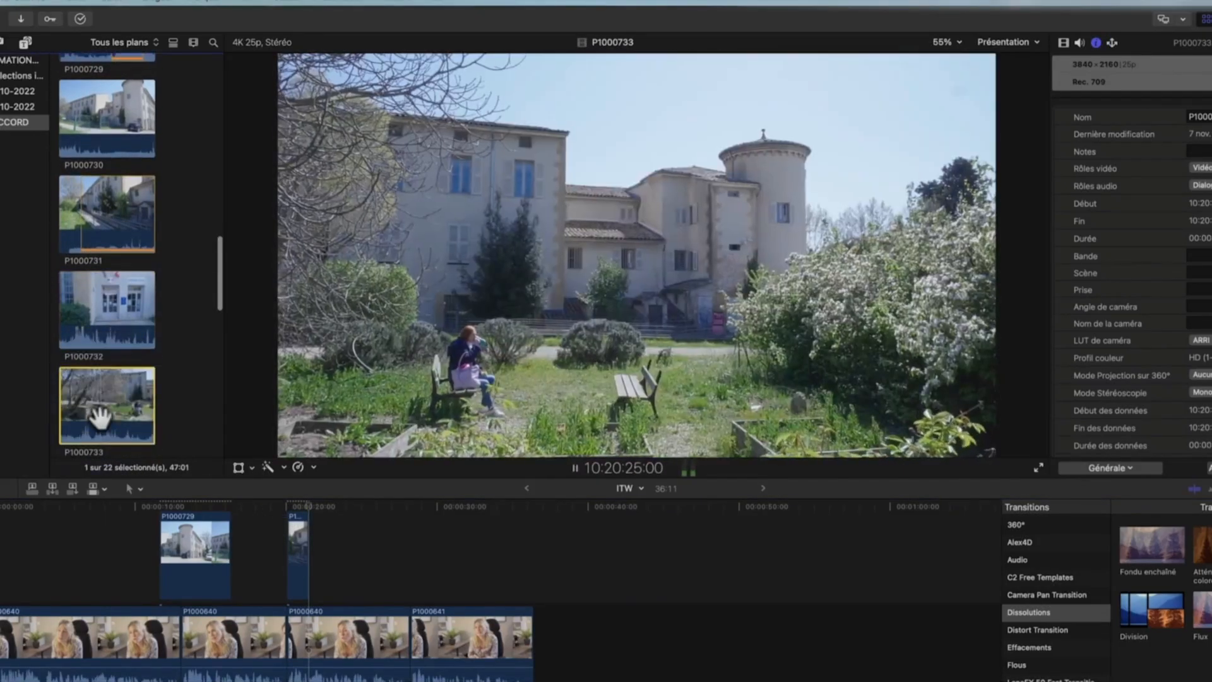
{"action": "scroll", "coordinate": [98, 410], "scroll_direction": "down", "scroll_amount": 2}
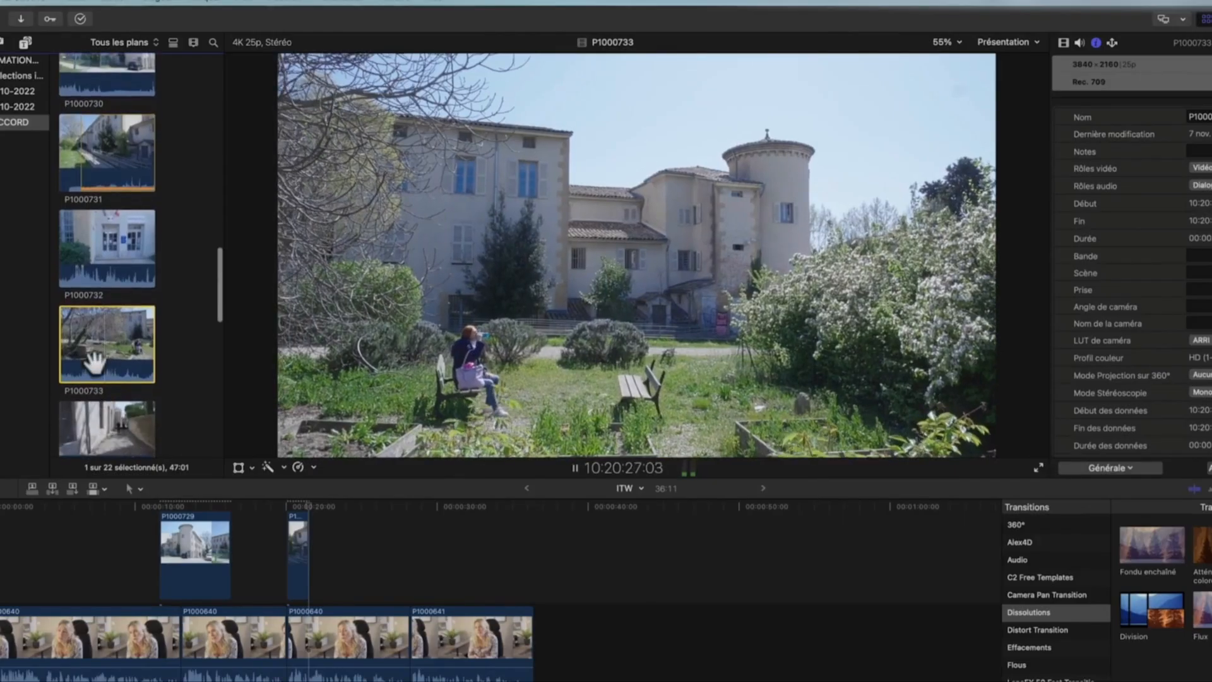
{"action": "key", "text": "space"}
{"action": "left_click", "coordinate": [65, 340]}
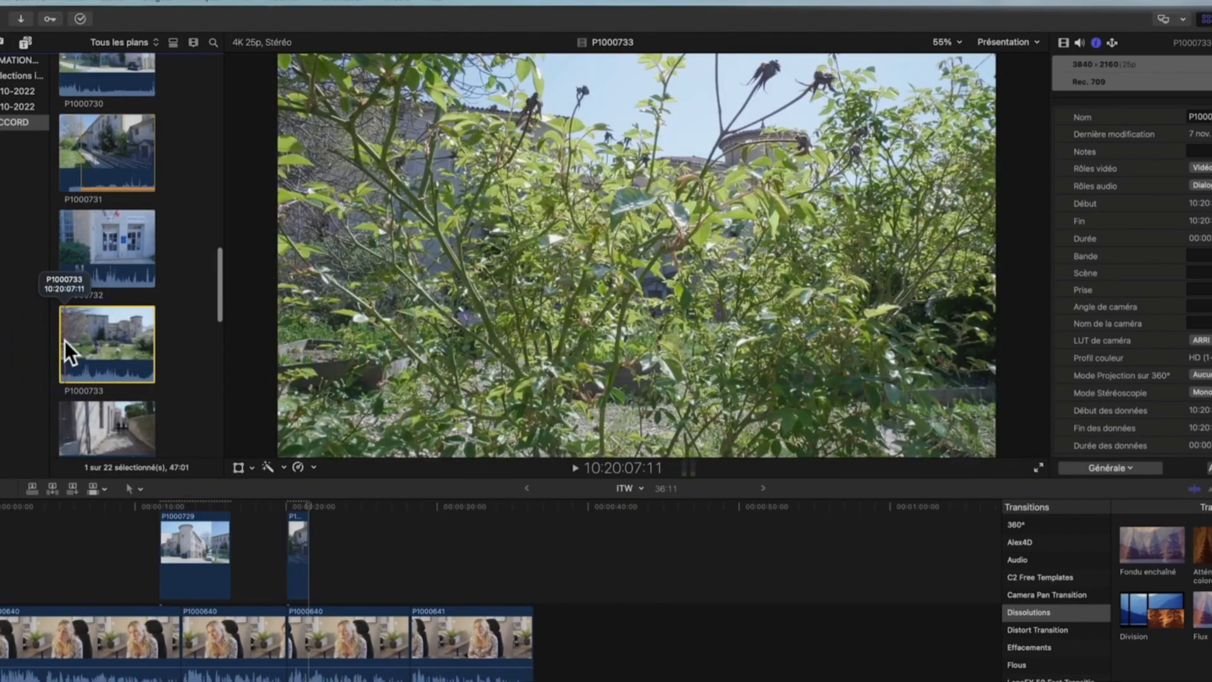
{"action": "key", "text": "space"}
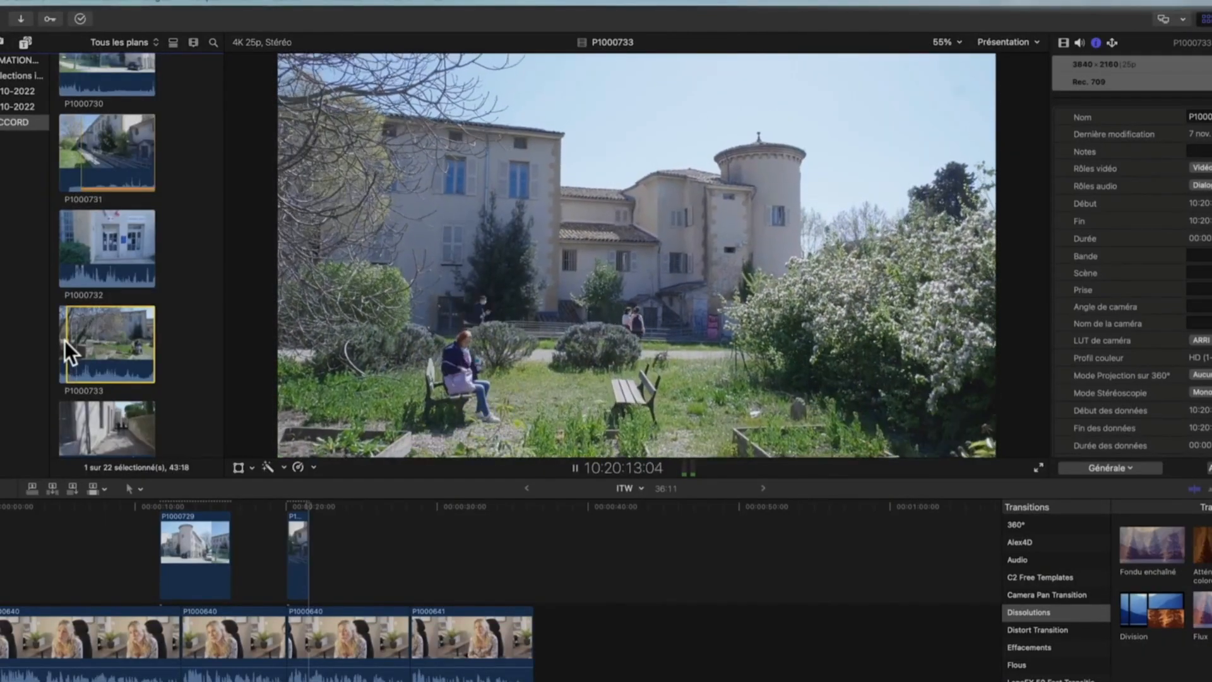
{"action": "key", "text": "o"}
{"action": "key", "text": "space"}
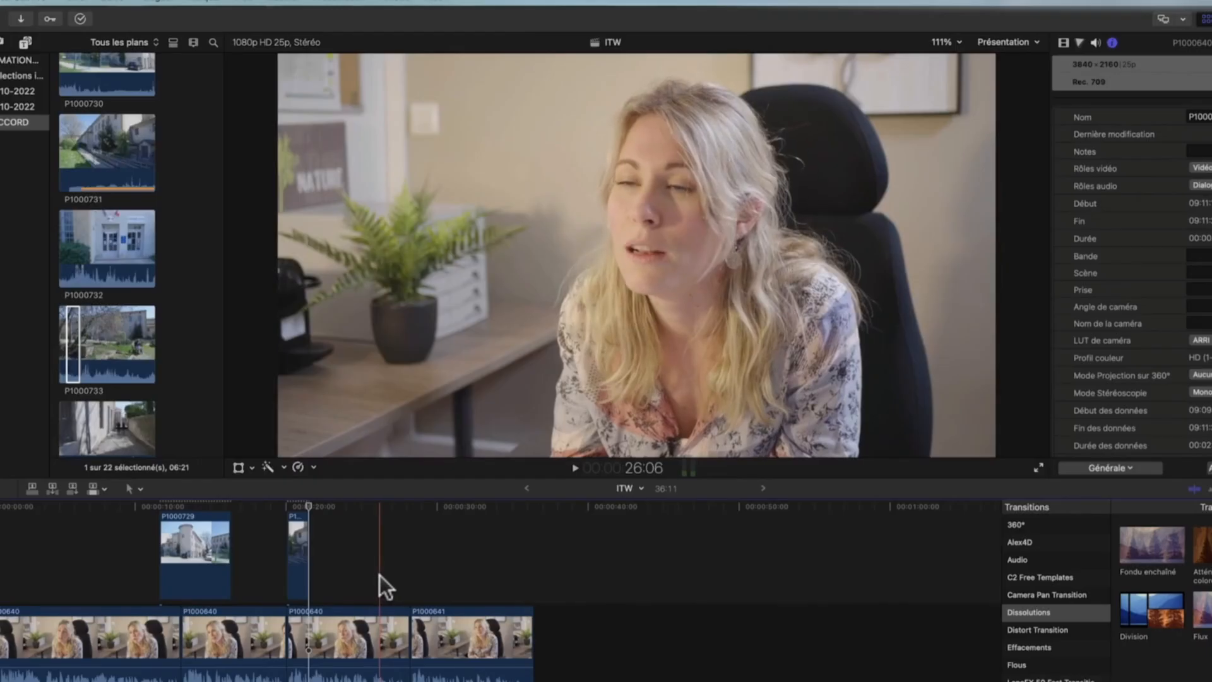
{"action": "key", "text": "q"}
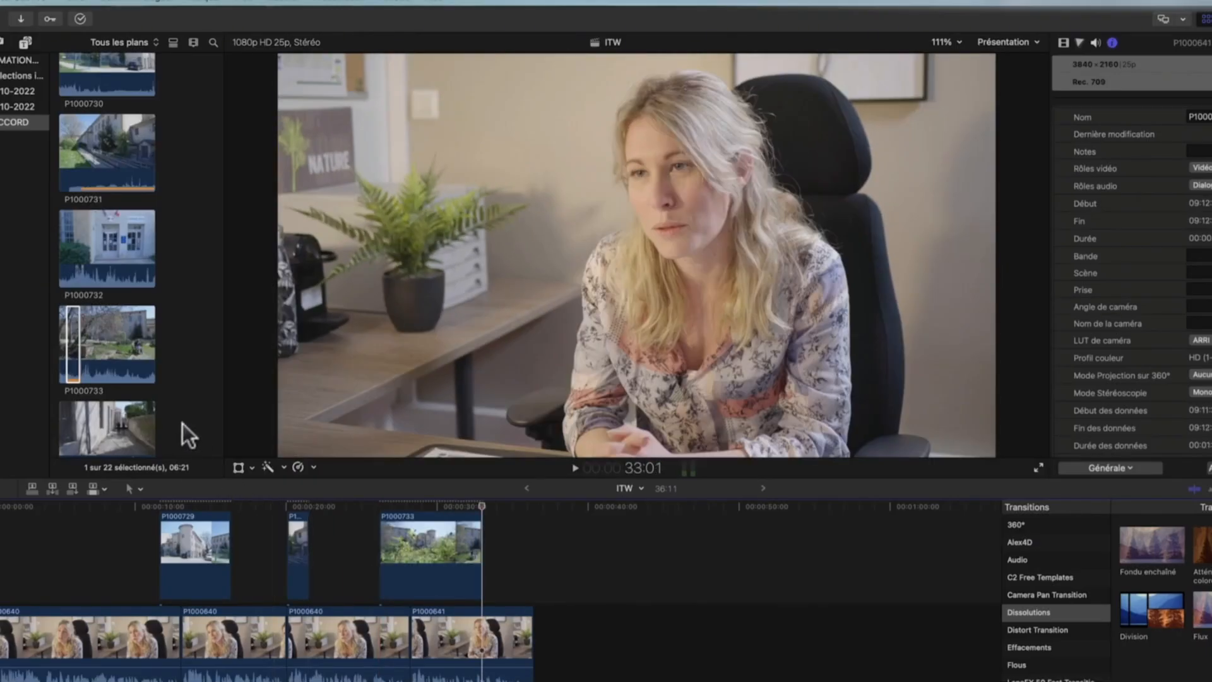
Play the P1000734 alley clip and mark an 08:00 range covering the OMI SESSAD CFAR-FA sign.
{"action": "scroll", "coordinate": [183, 423], "scroll_direction": "down", "scroll_amount": 4}
{"action": "left_click", "coordinate": [91, 334]}
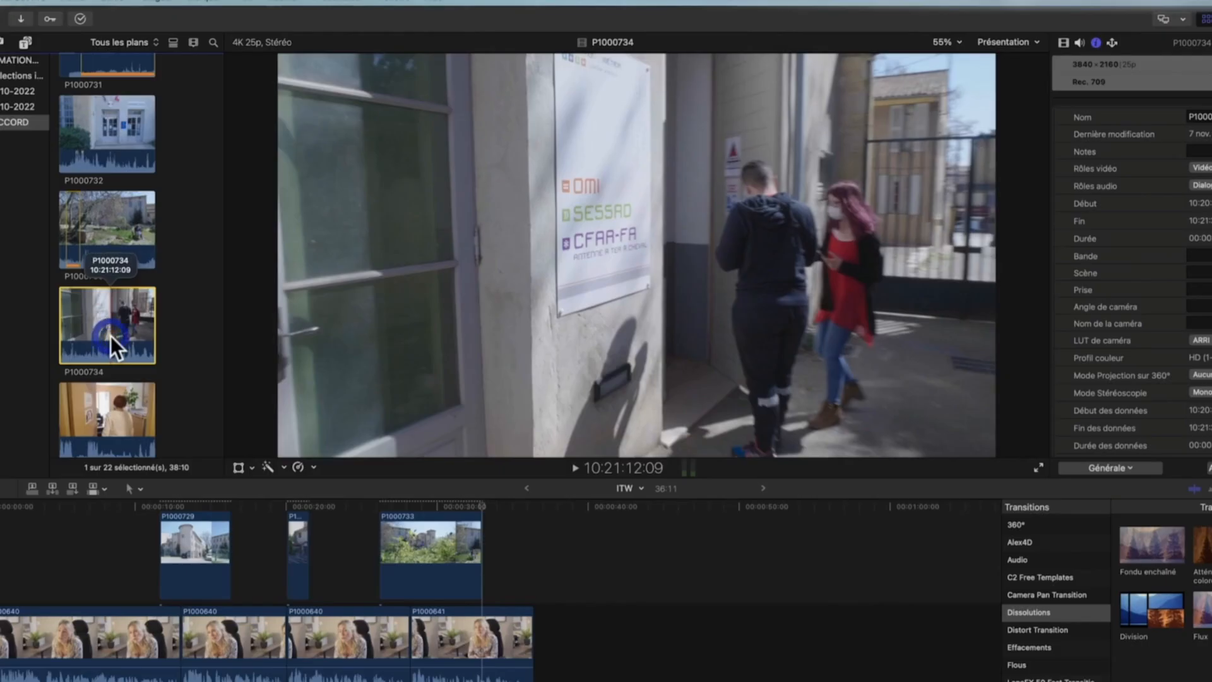
{"action": "left_click", "coordinate": [111, 336]}
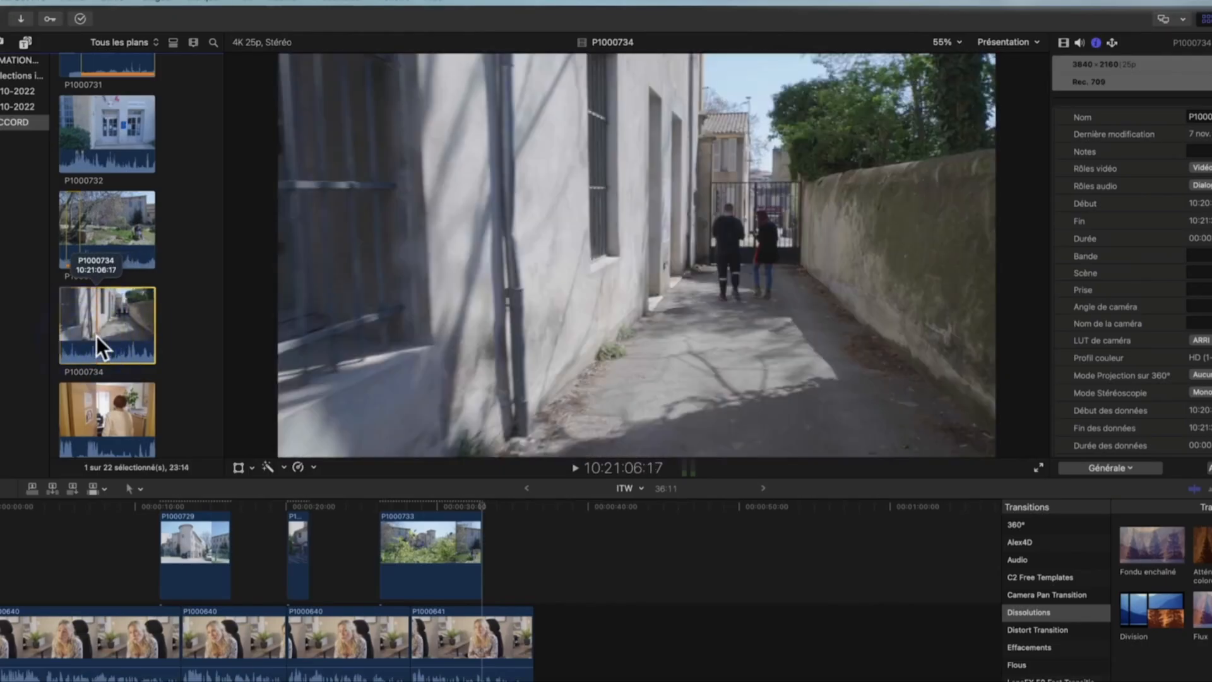
{"action": "key", "text": "space"}
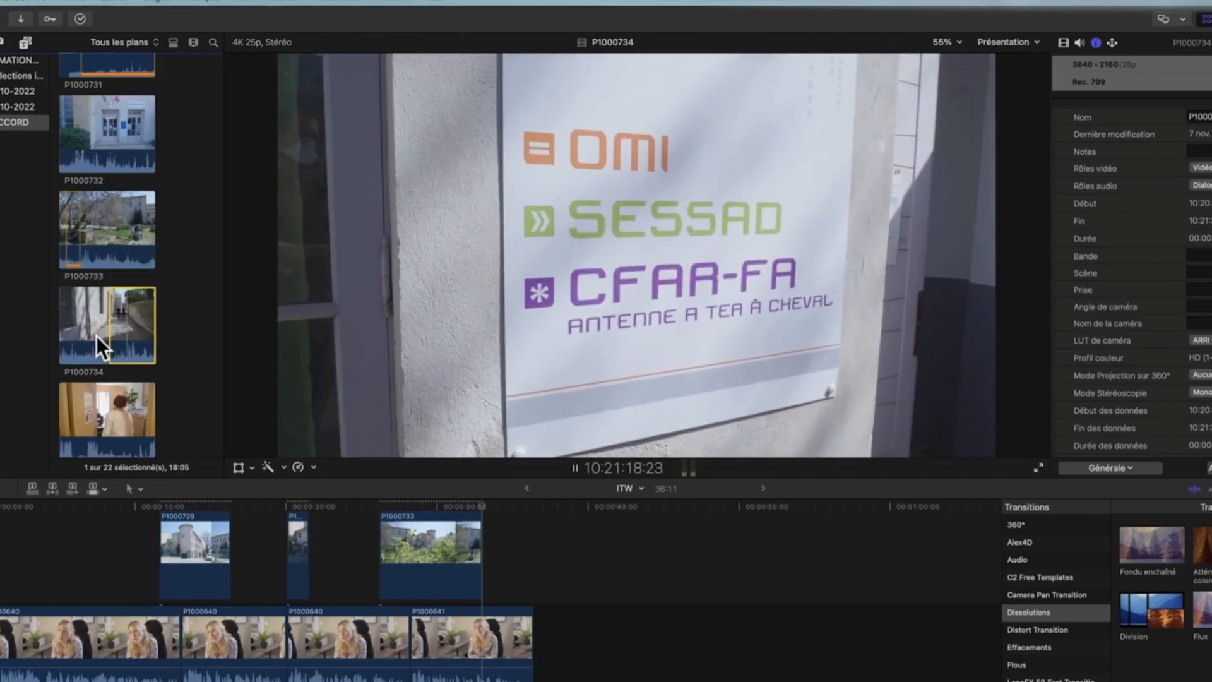
{"action": "key", "text": "space"}
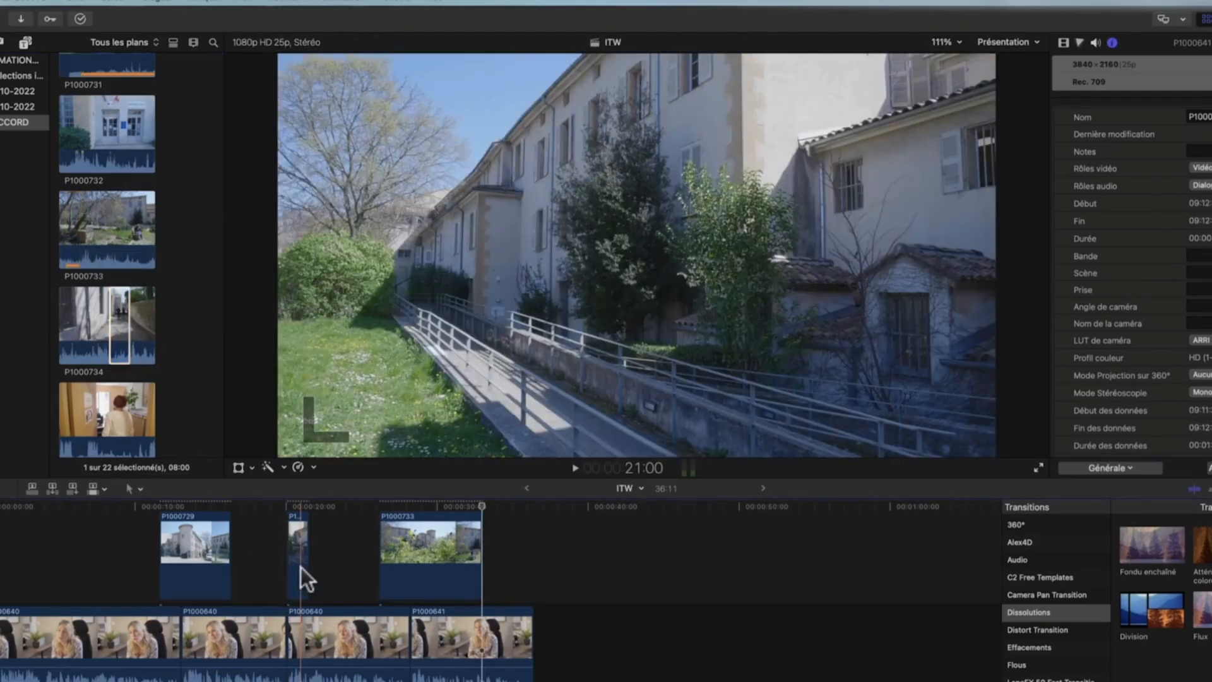
Delete the connected P1000731 clip at 20:02 and connect the marked P1000734 range in its place.
{"action": "left_click", "coordinate": [301, 567]}
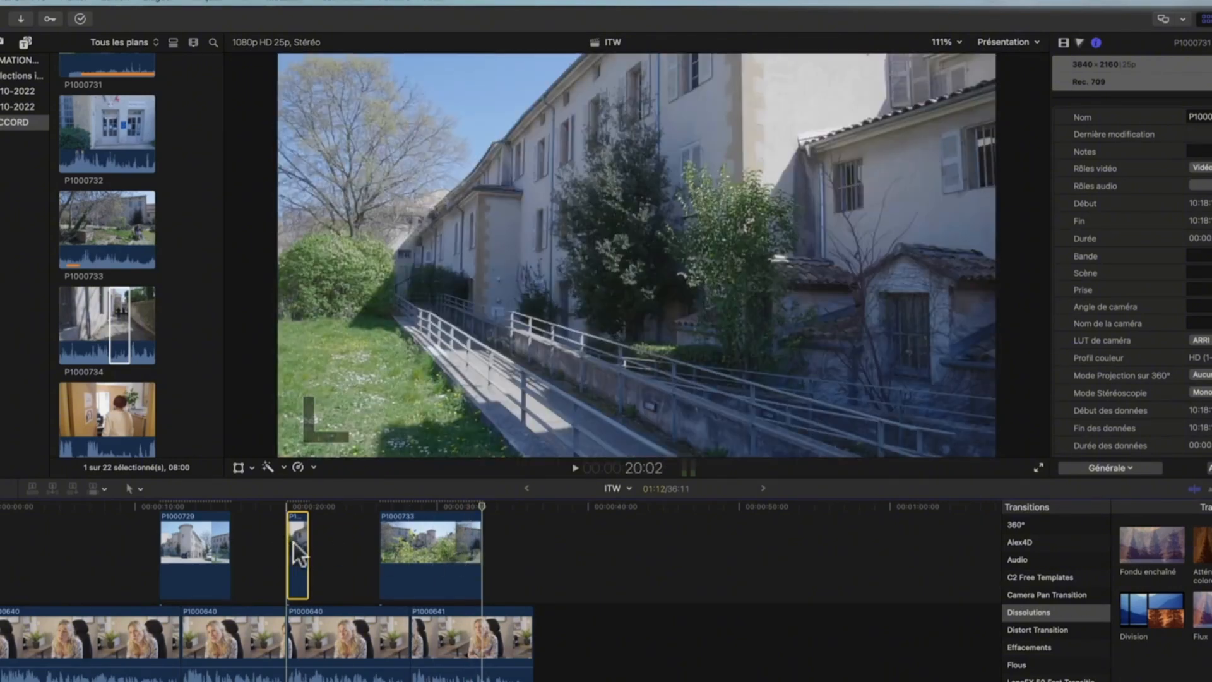
{"action": "left_click", "coordinate": [294, 543]}
{"action": "key", "text": "Delete"}
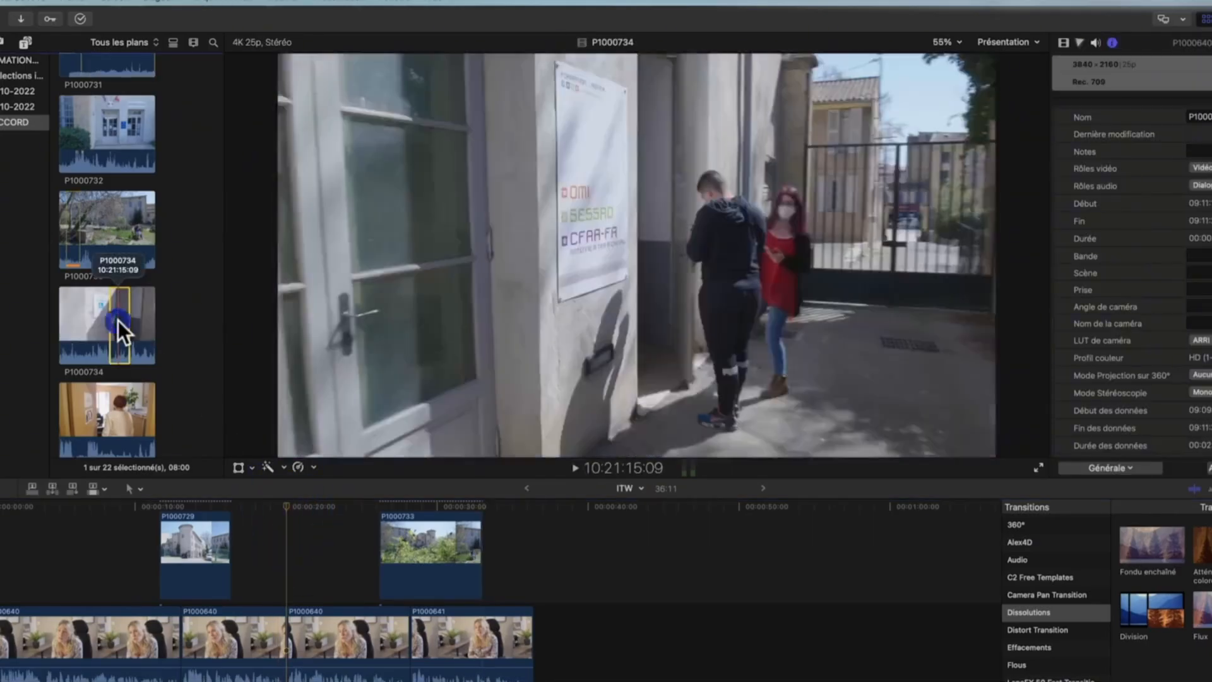
{"action": "left_click", "coordinate": [119, 320]}
{"action": "key", "text": "q"}
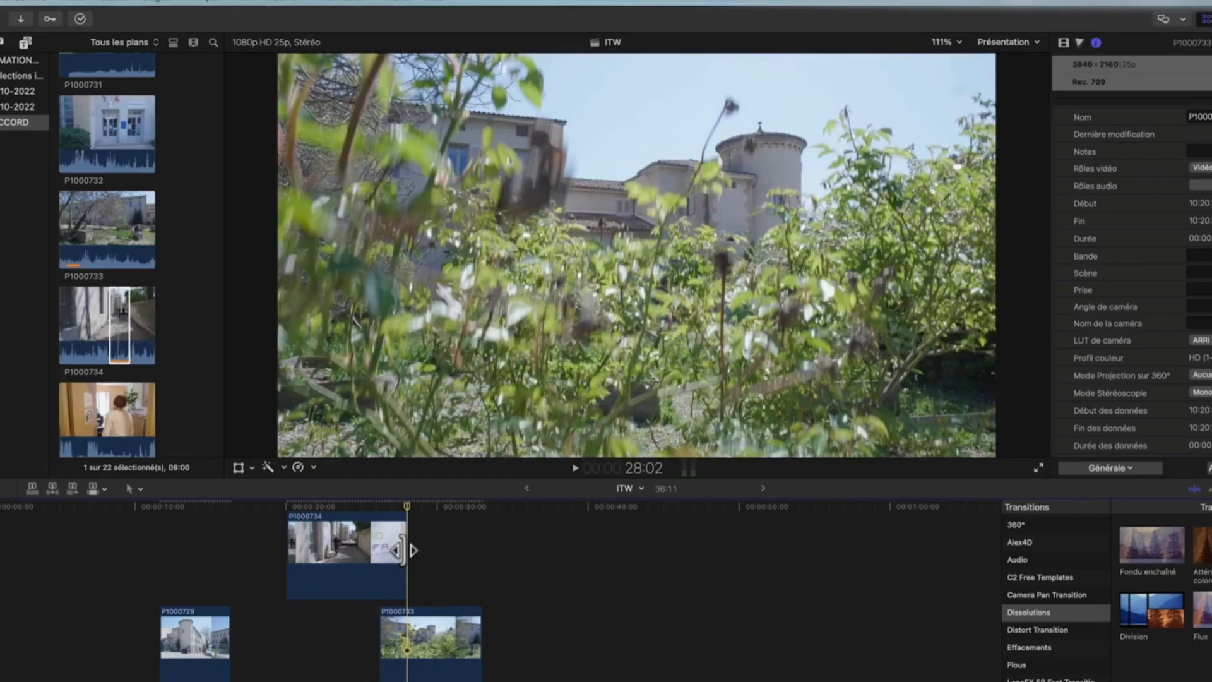
Trim the start of the connected P1000734 clip to shorten it to 04:06, keeping it at 20:02.
{"action": "mouse_move", "coordinate": [402, 551]}
{"action": "left_mouse_down"}
{"action": "mouse_move", "coordinate": [327, 555]}
{"action": "mouse_move", "coordinate": [407, 554]}
{"action": "left_mouse_up"}
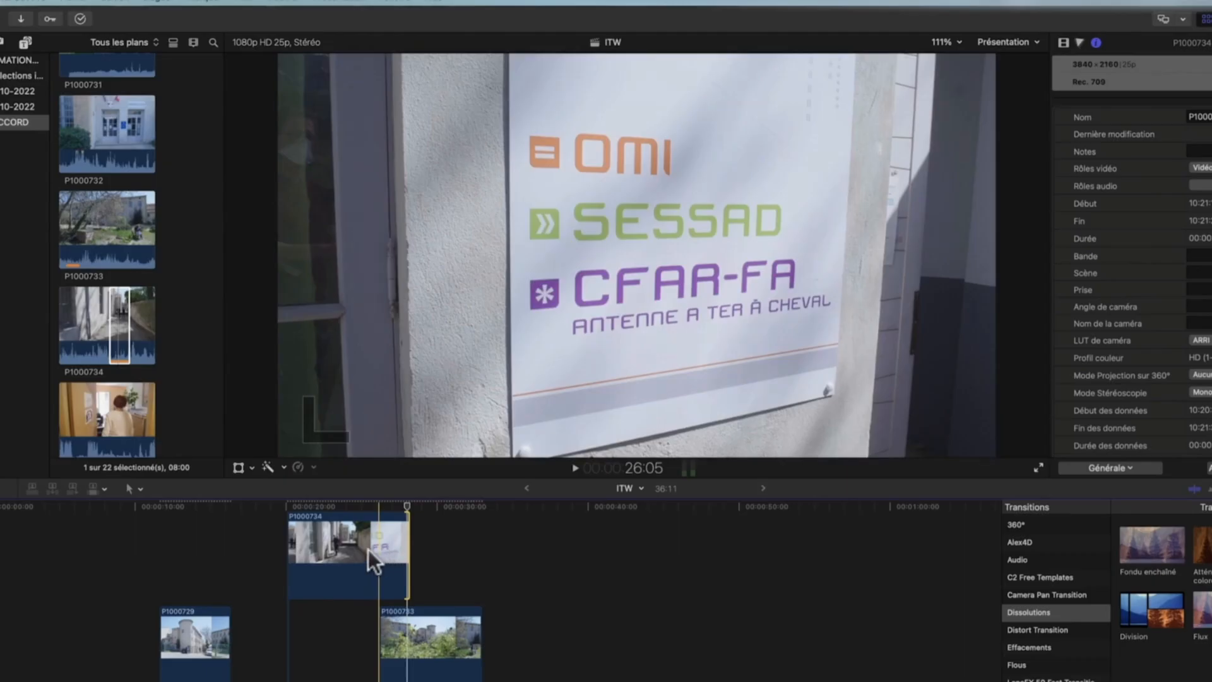
{"action": "left_click_drag", "start_coordinate": [289, 554], "coordinate": [320, 569]}
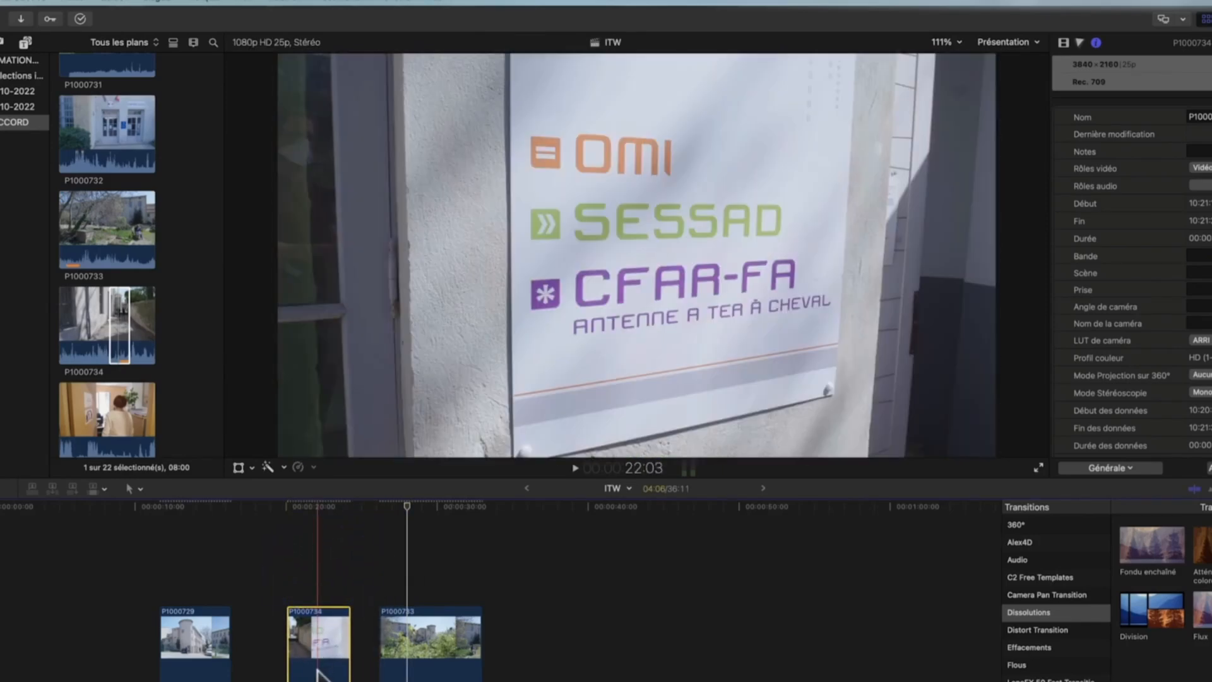
{"action": "scroll", "coordinate": [317, 669], "scroll_direction": "down", "scroll_amount": 3}
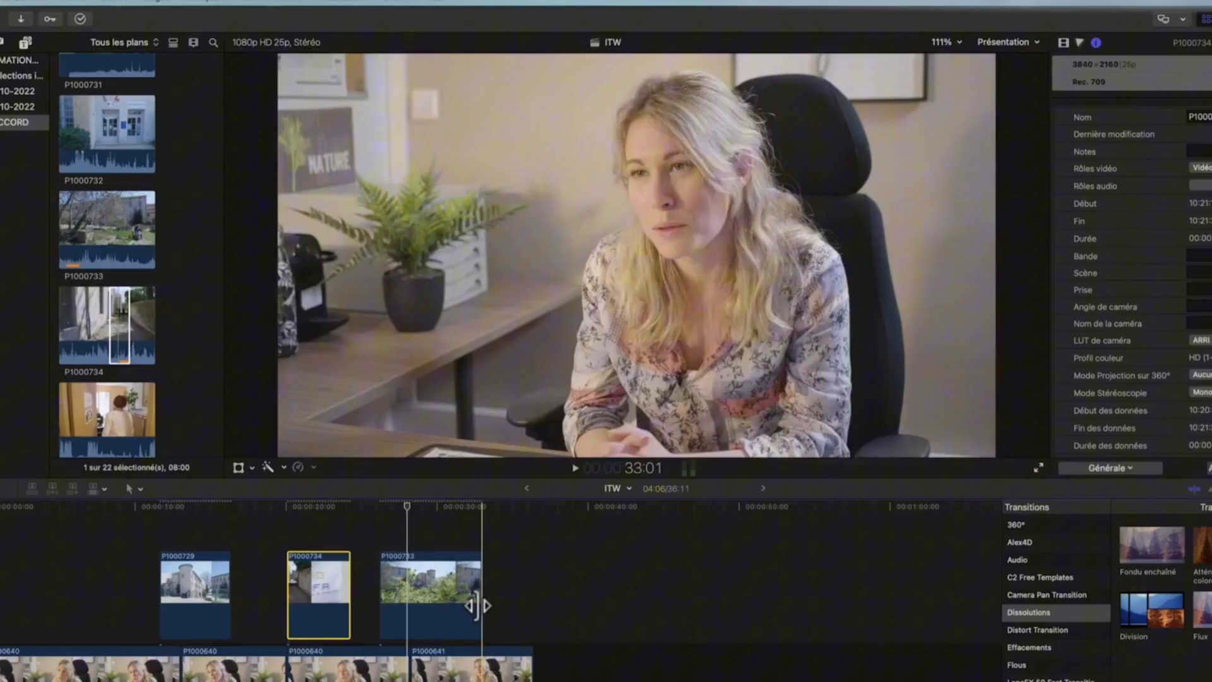
Shorten the connected P1000733 clip to 02:02 and trim the end of the connected P1000729 clip.
{"action": "left_click_drag", "start_coordinate": [475, 605], "coordinate": [389, 607]}
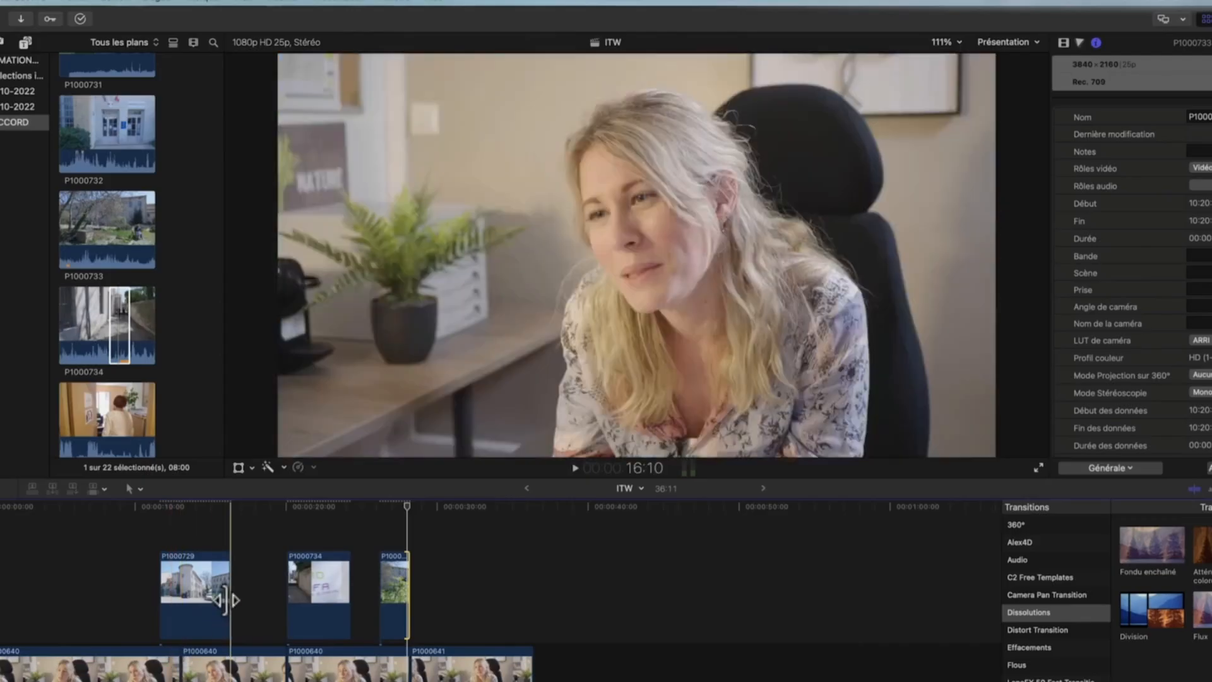
{"action": "left_click_drag", "start_coordinate": [230, 601], "coordinate": [211, 599]}
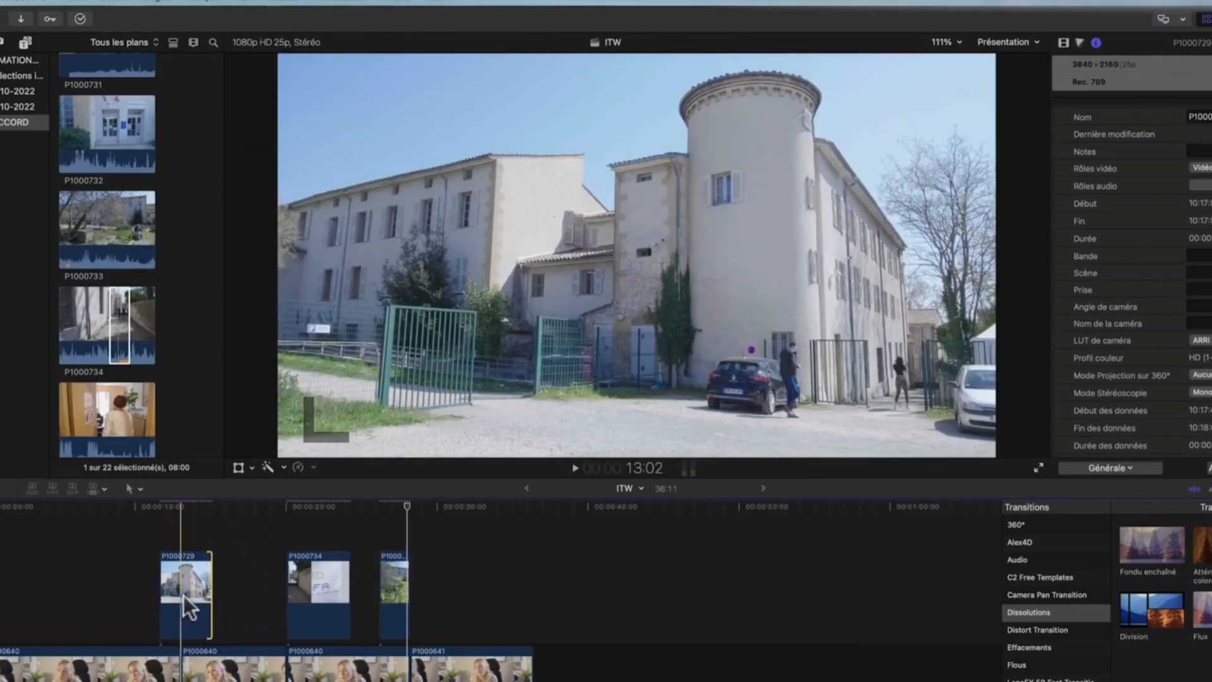
{"action": "left_click", "coordinate": [178, 667]}
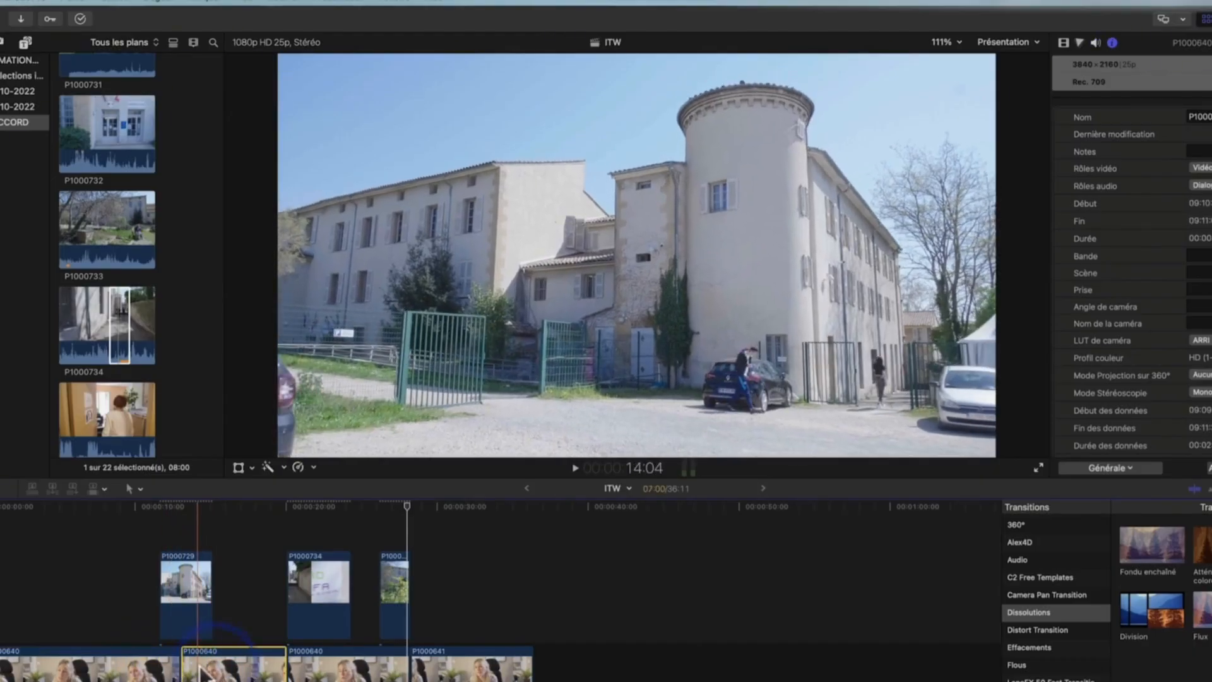
{"action": "left_click", "coordinate": [286, 663]}
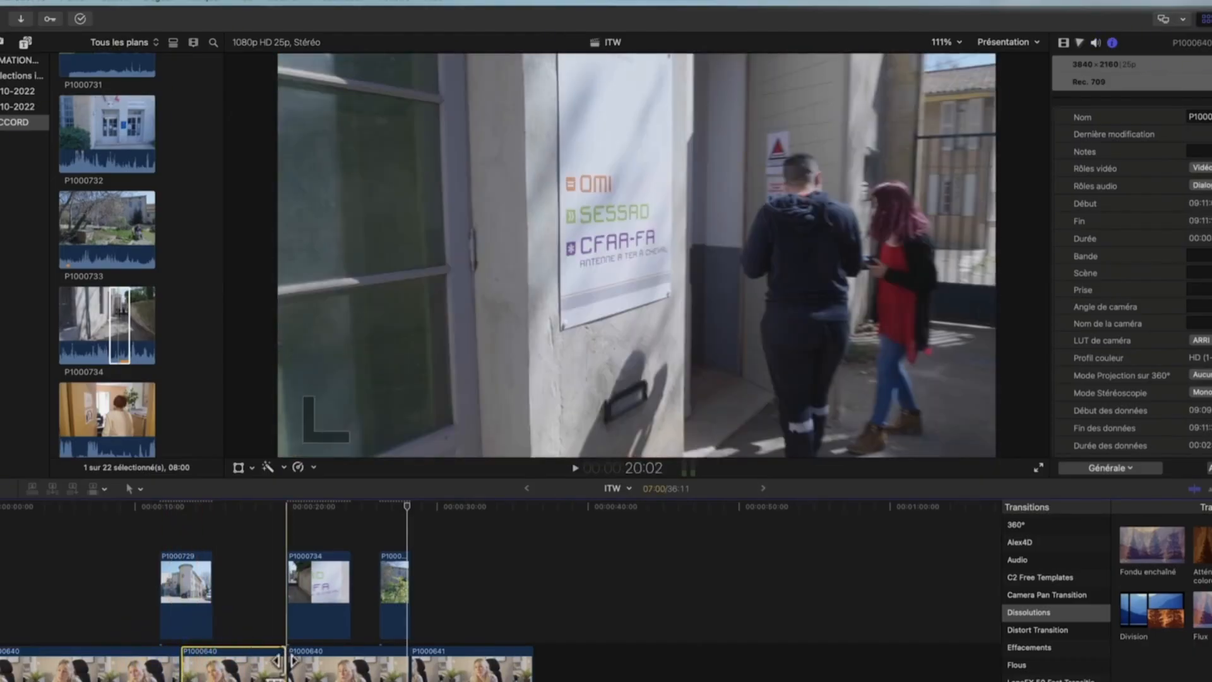
{"action": "left_click", "coordinate": [298, 600]}
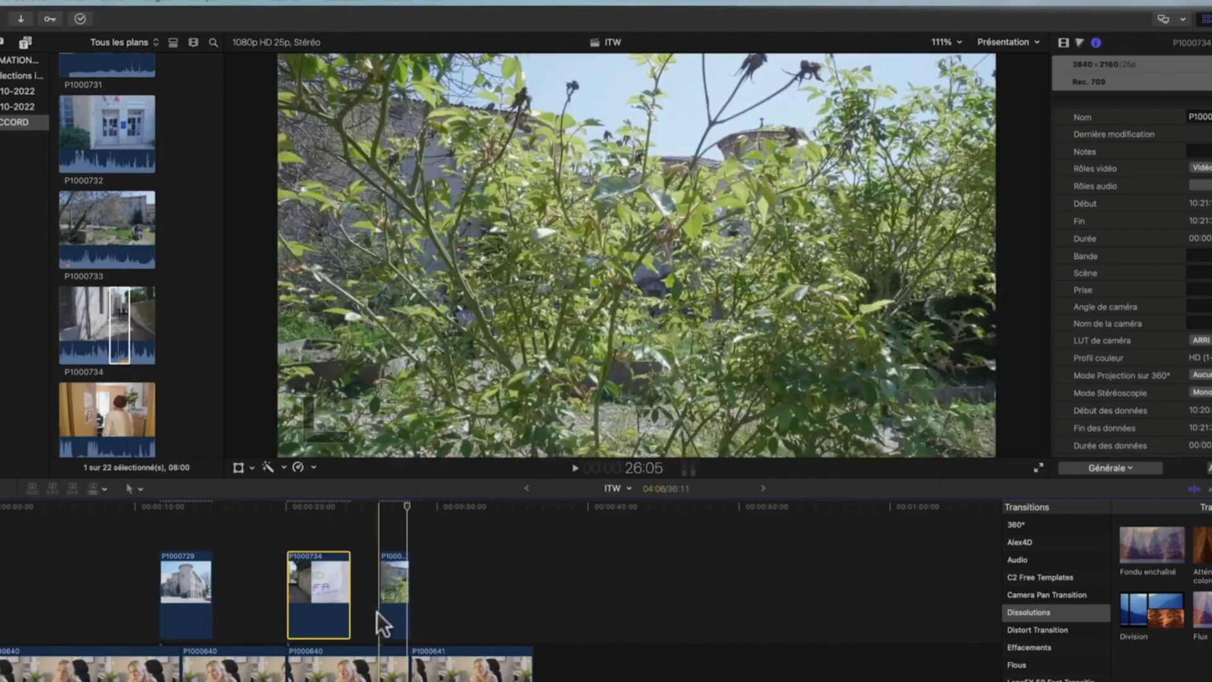
{"action": "left_click", "coordinate": [381, 622]}
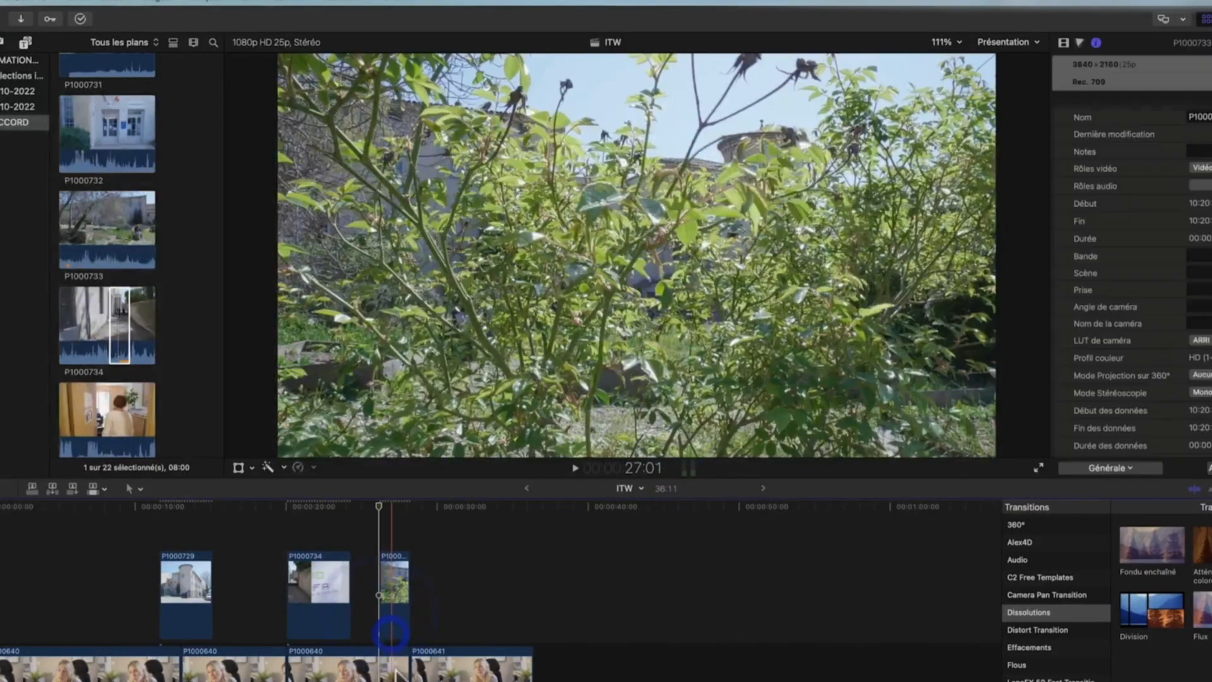
{"action": "left_click", "coordinate": [305, 671]}
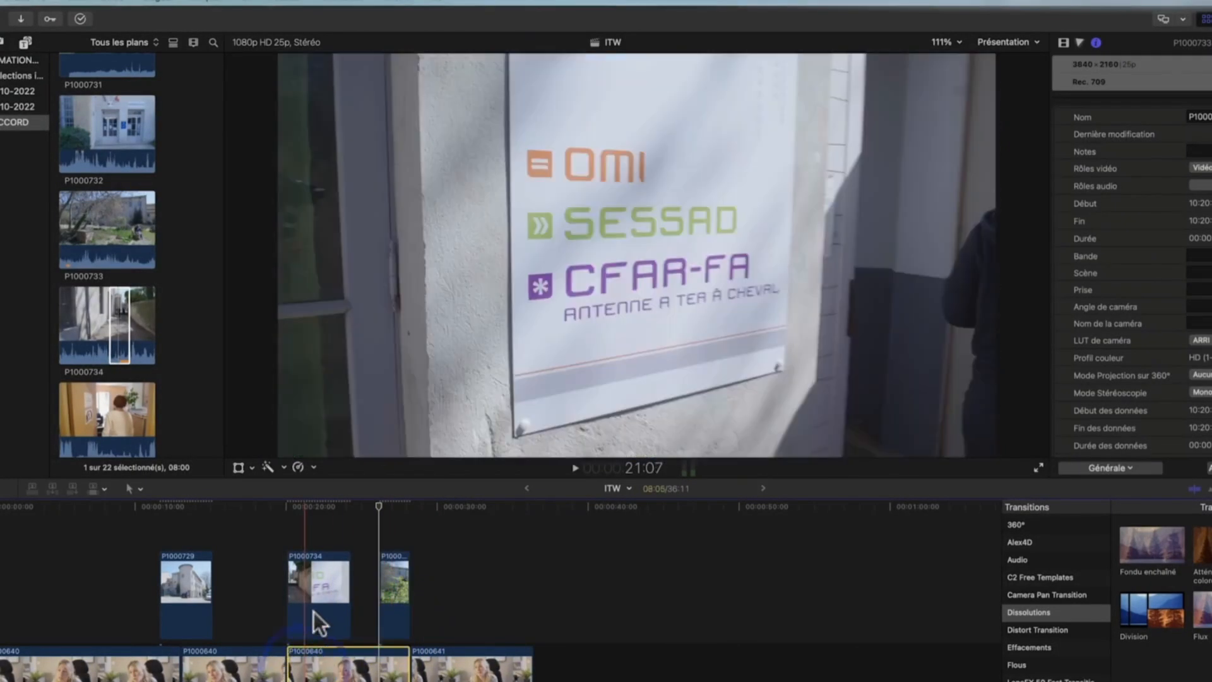
{"action": "left_click", "coordinate": [313, 612]}
{"action": "left_click", "coordinate": [391, 609]}
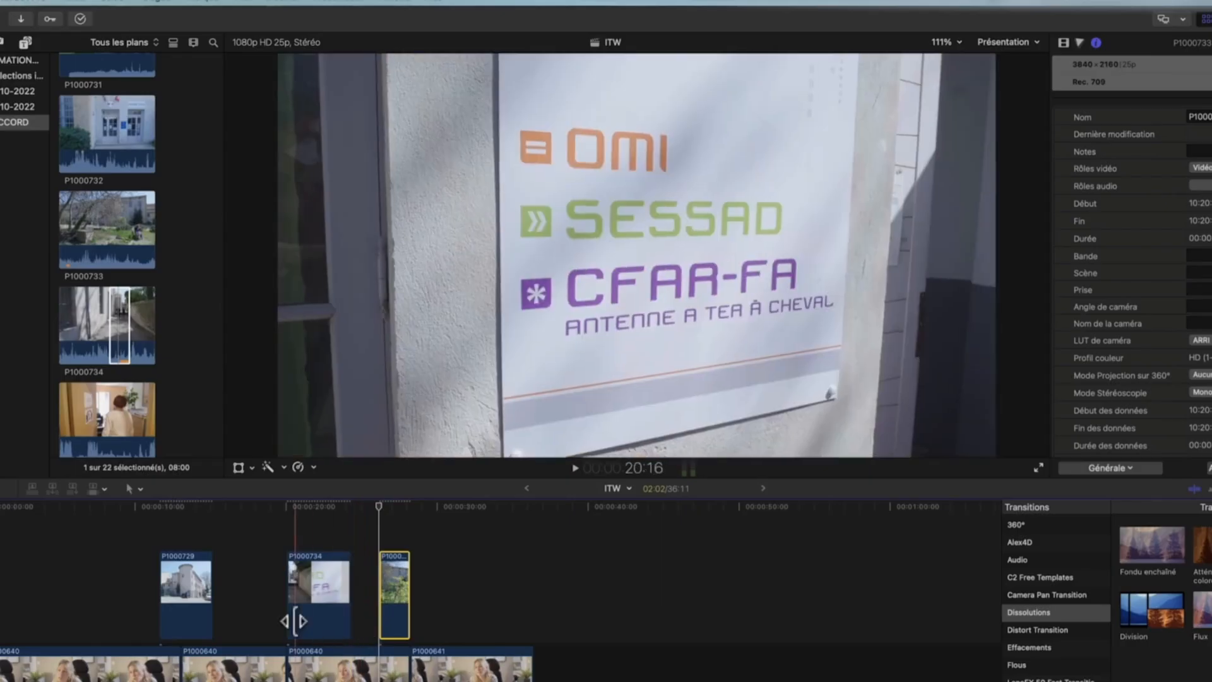
Trim the connected P1000734 clip to 02:08 and render the whole project with Tout rendre.
{"action": "mouse_move", "coordinate": [294, 620]}
{"action": "left_mouse_down"}
{"action": "mouse_move", "coordinate": [331, 616]}
{"action": "mouse_move", "coordinate": [302, 617]}
{"action": "left_mouse_up"}
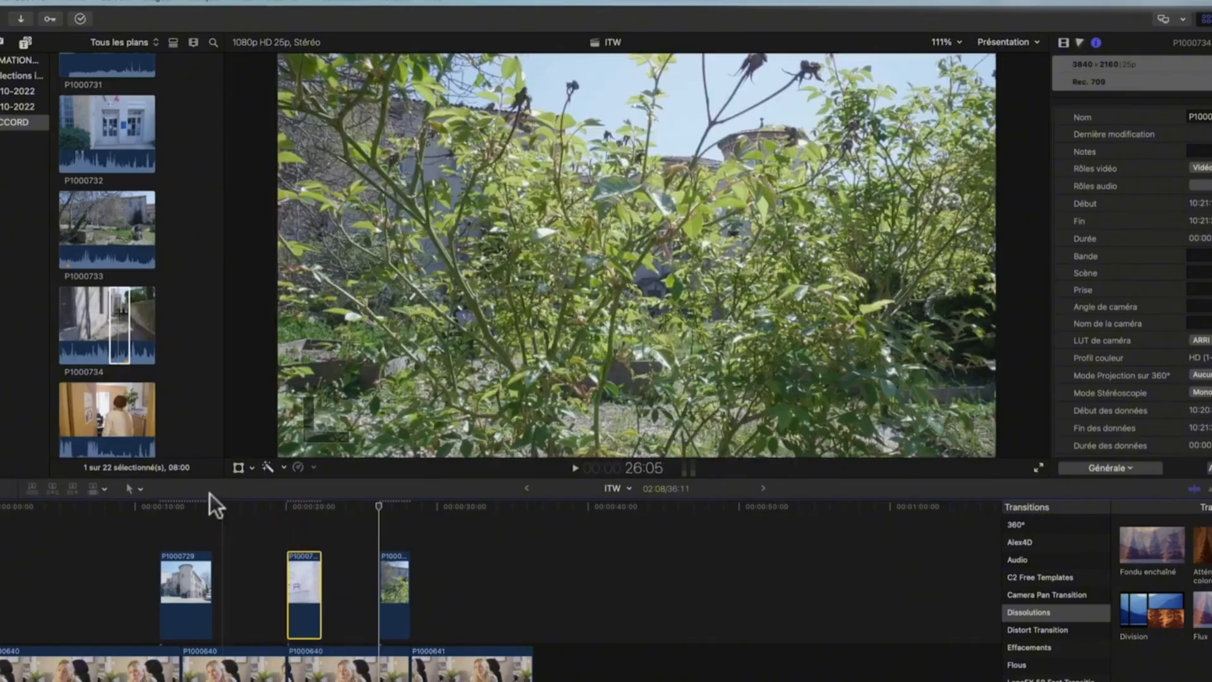
{"action": "left_click", "coordinate": [286, 9]}
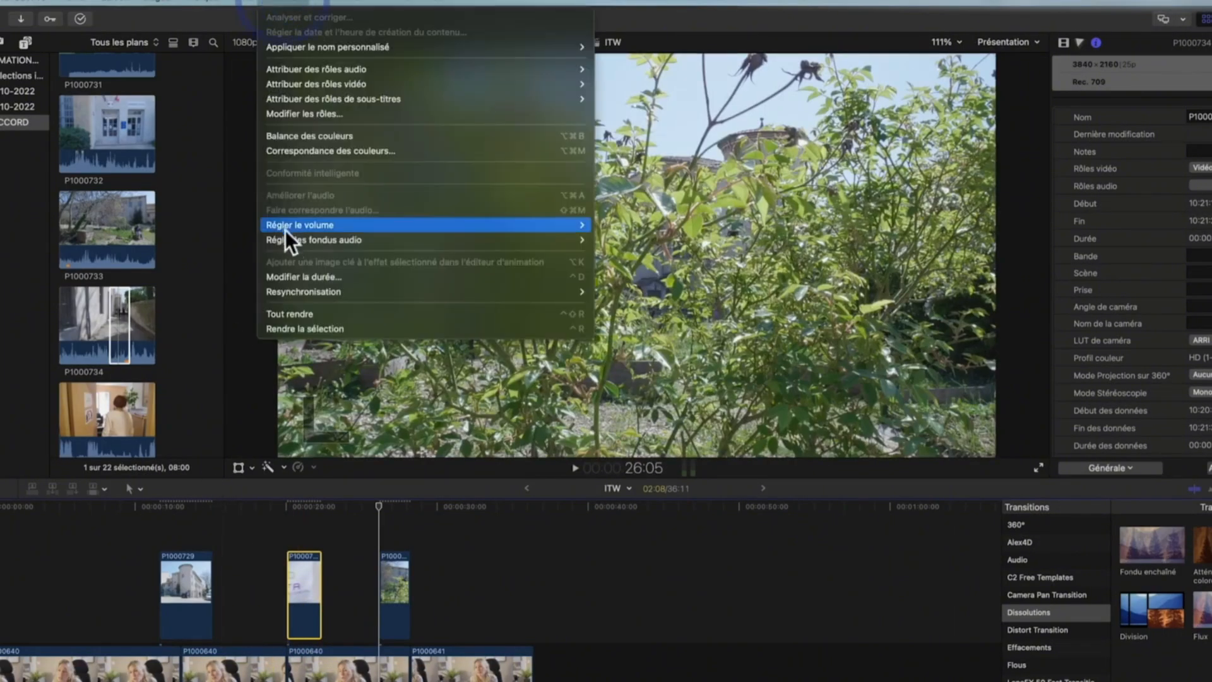
{"action": "left_click", "coordinate": [296, 311]}
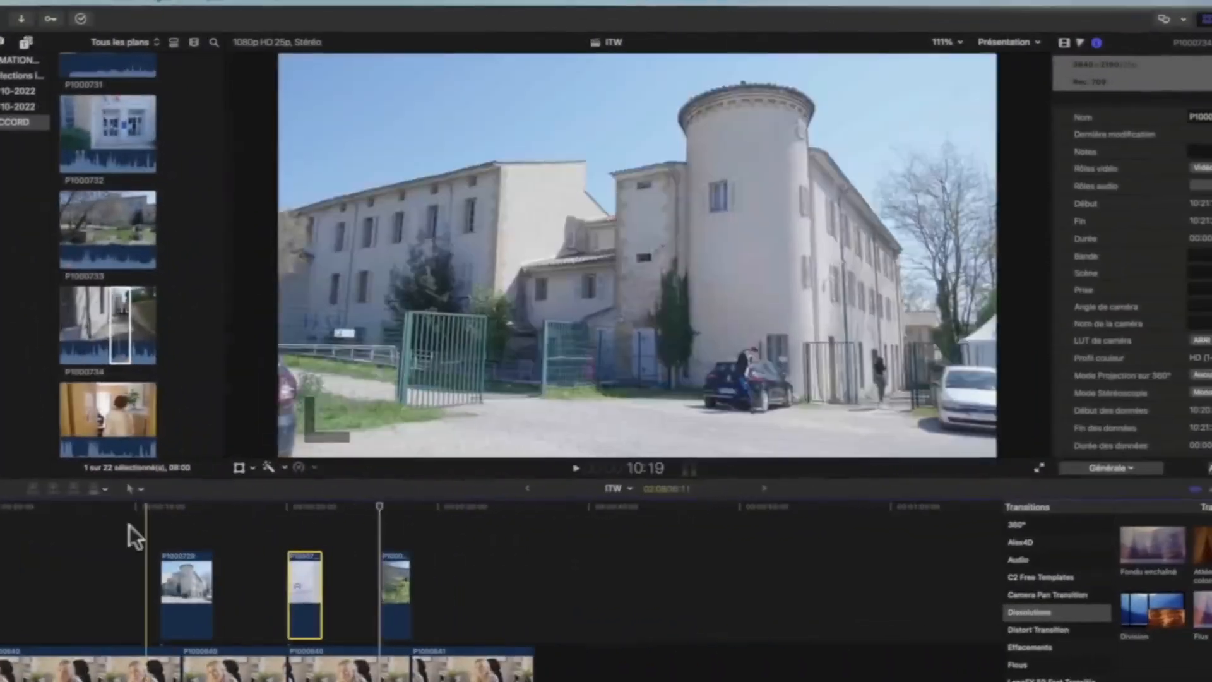
Play the ITW timeline from before the P1000729 shot until past the P1000733 shot.
{"action": "left_click", "coordinate": [112, 507]}
{"action": "key", "text": "space"}
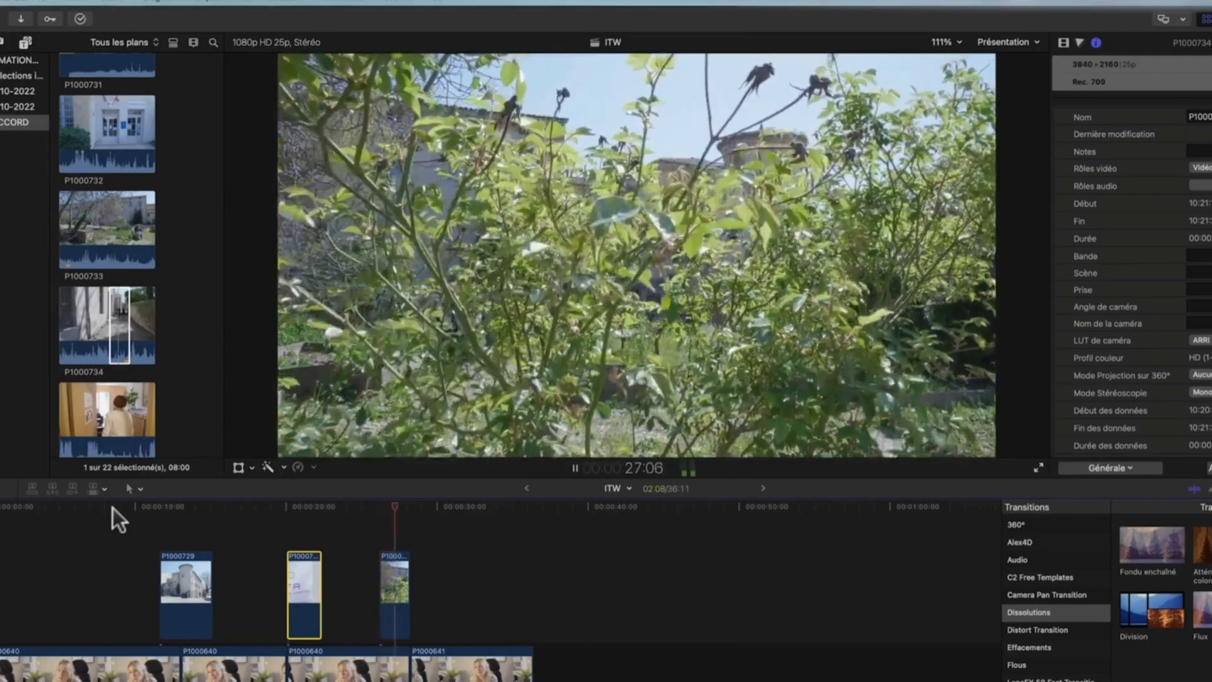
{"action": "key", "text": "space"}
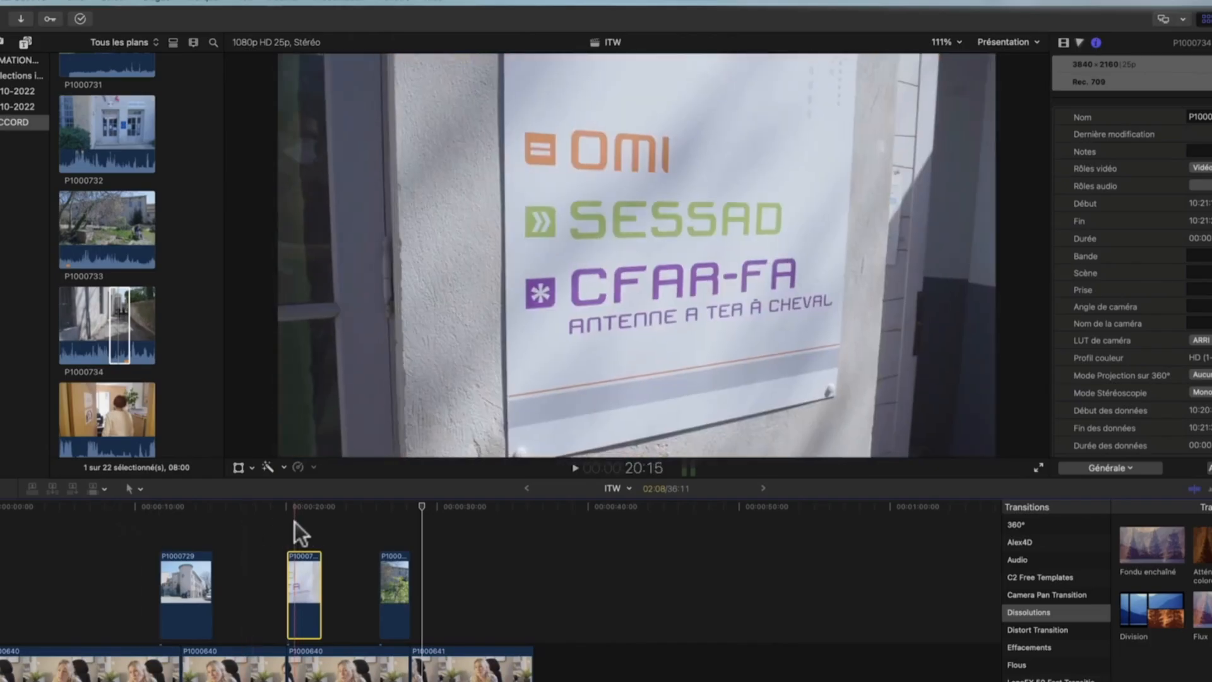
Replay the P1000734 sign shot over the interview cut, muting the sound, and park the playhead at 21:09.
{"action": "key", "text": "space"}
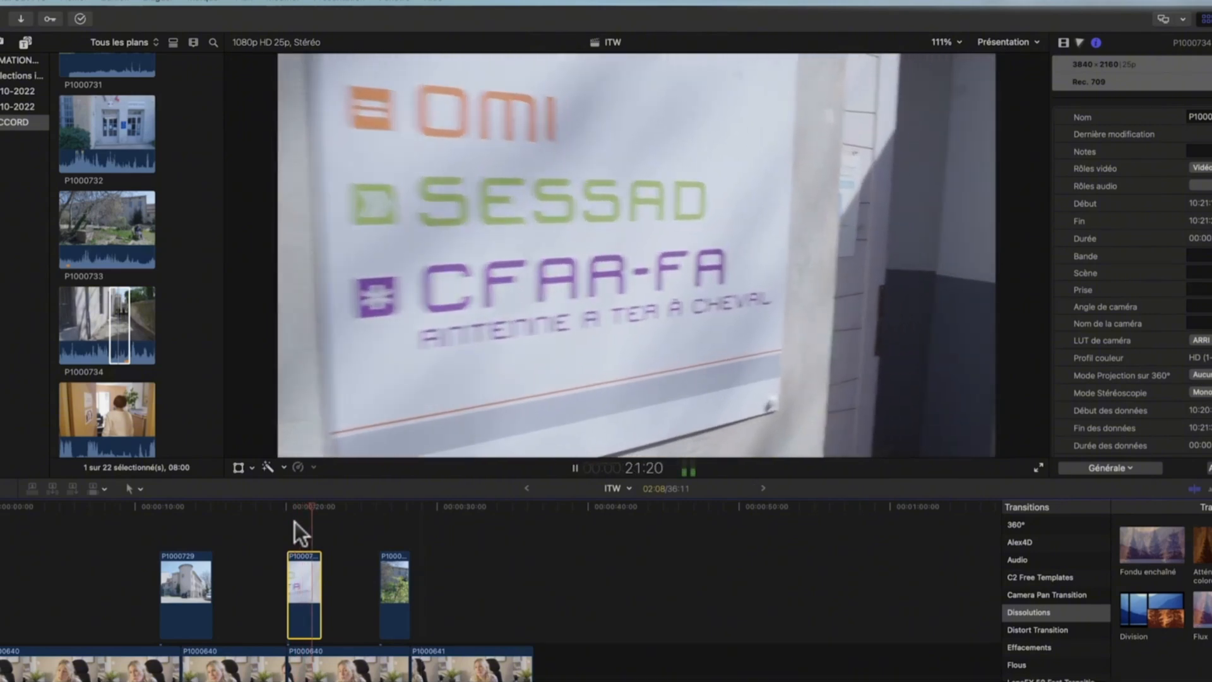
{"action": "key", "text": "XF86AudioMute"}
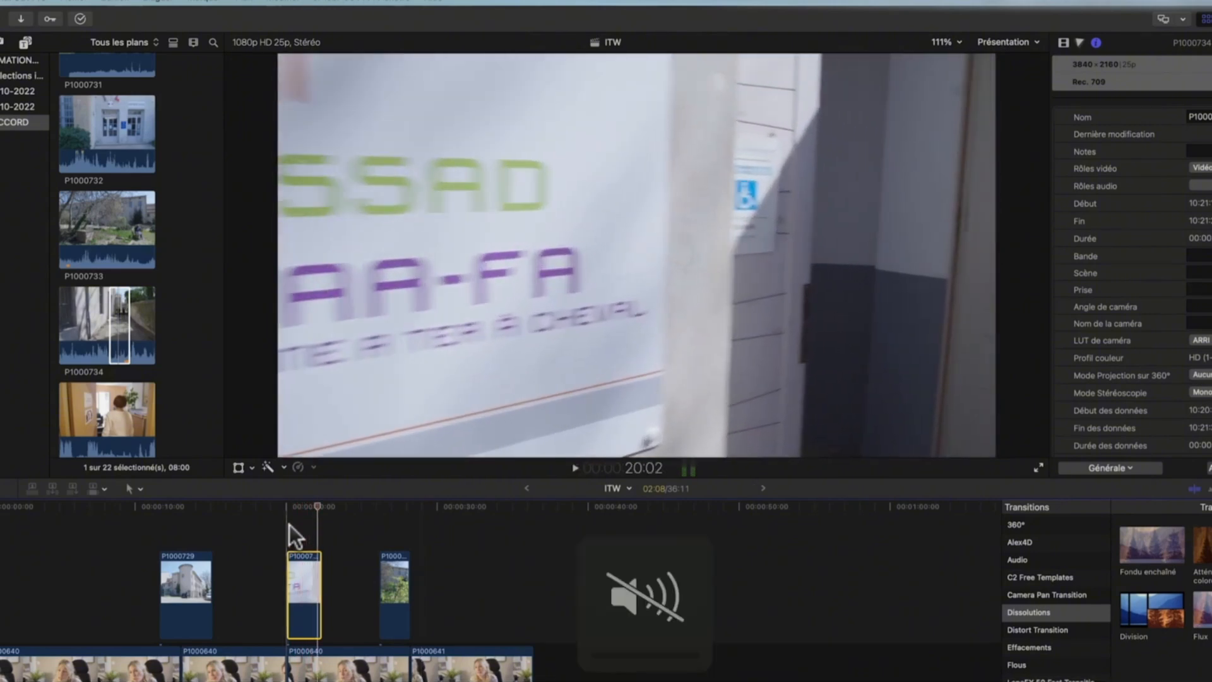
{"action": "key", "text": "space"}
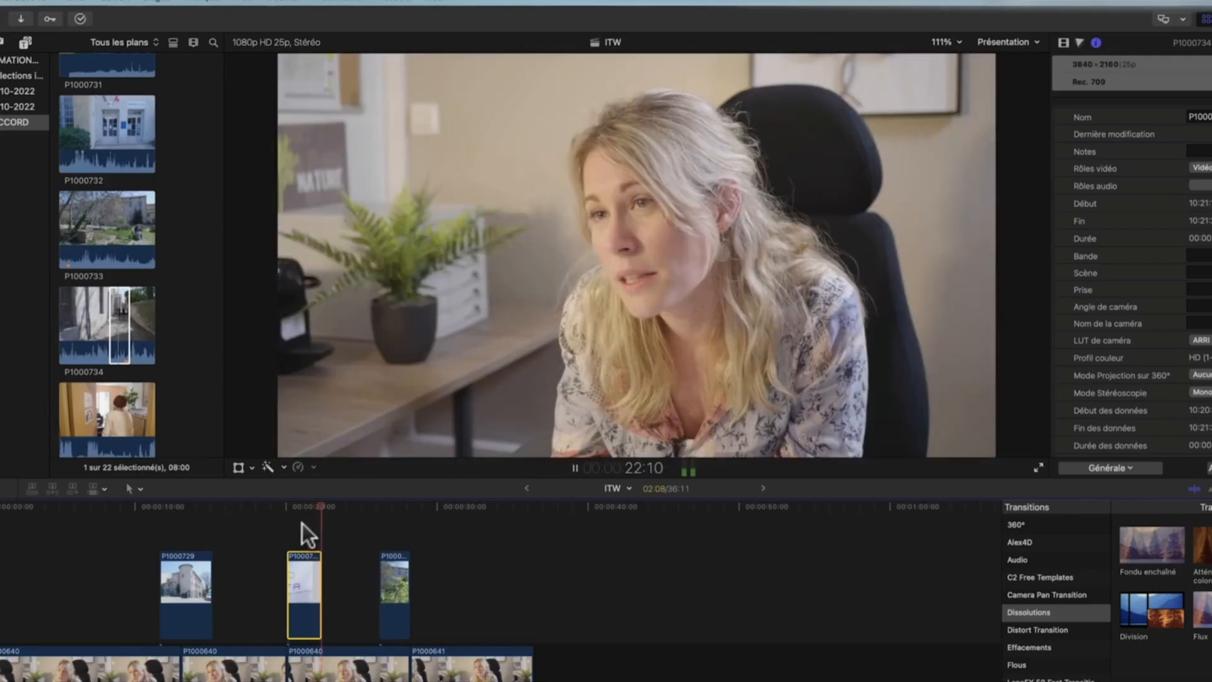
{"action": "key", "text": "space"}
{"action": "left_click", "coordinate": [306, 506]}
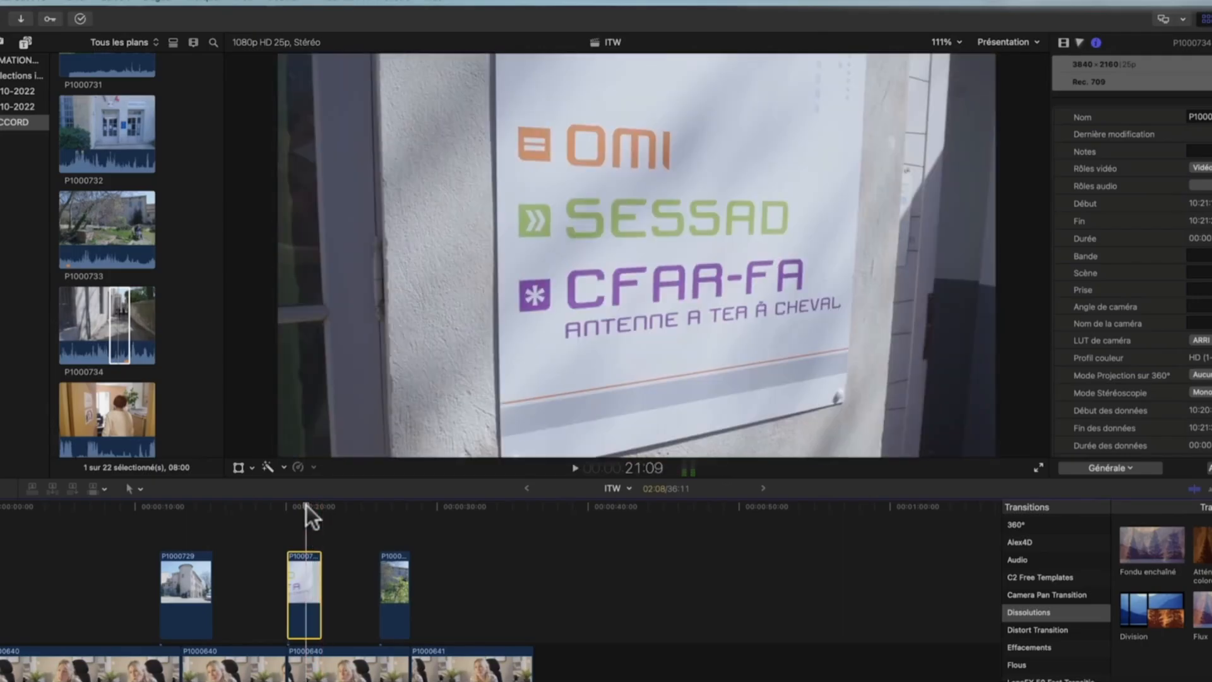
With the Élaguer tool, slip the footage inside the connected P1000734 clip by +01:05 without moving the clip.
{"action": "left_click", "coordinate": [139, 490]}
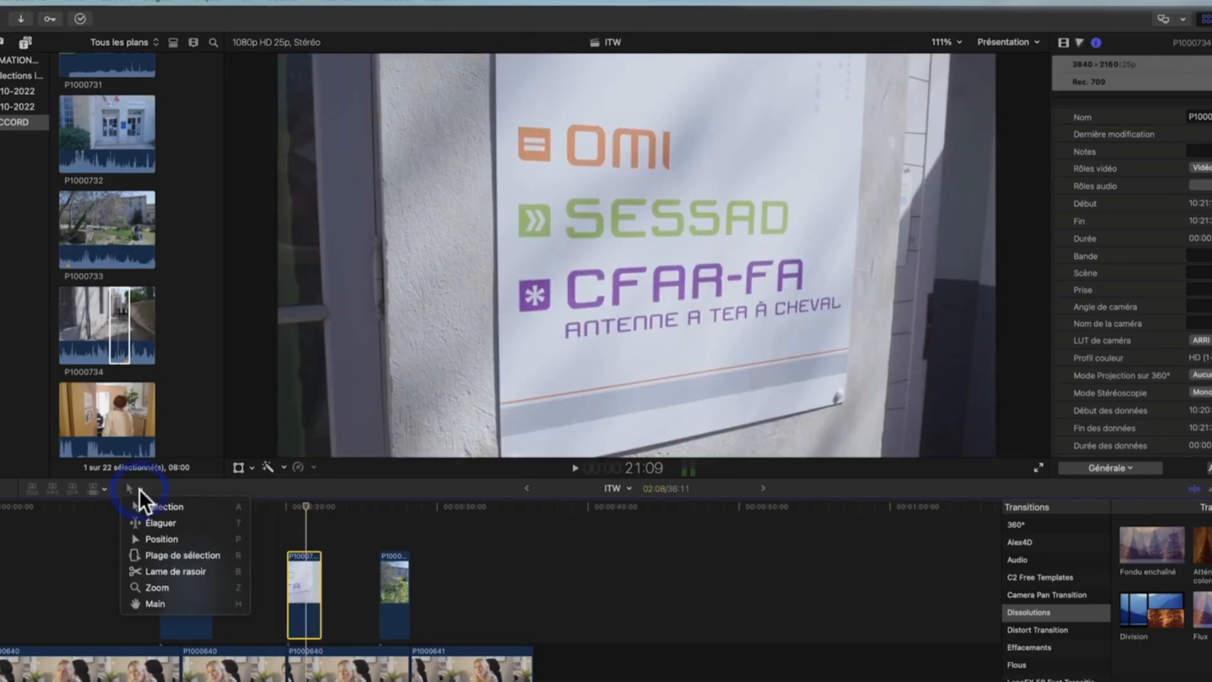
{"action": "left_click", "coordinate": [147, 521]}
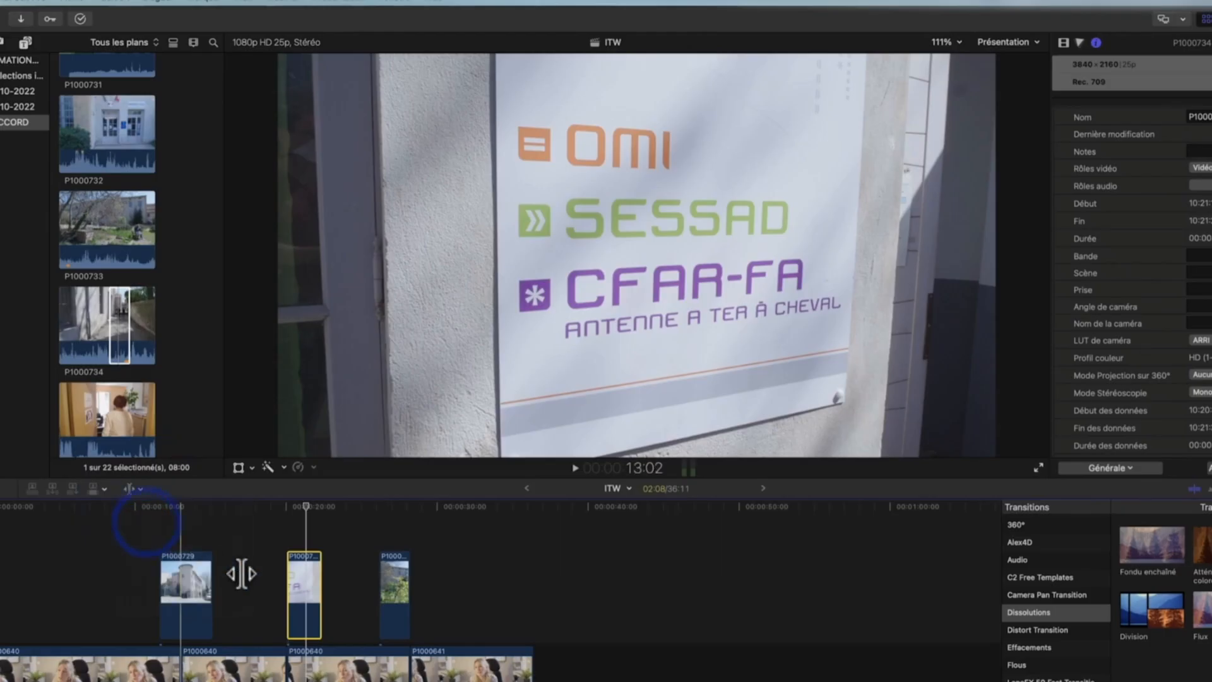
{"action": "left_click_drag", "start_coordinate": [301, 584], "coordinate": [317, 582]}
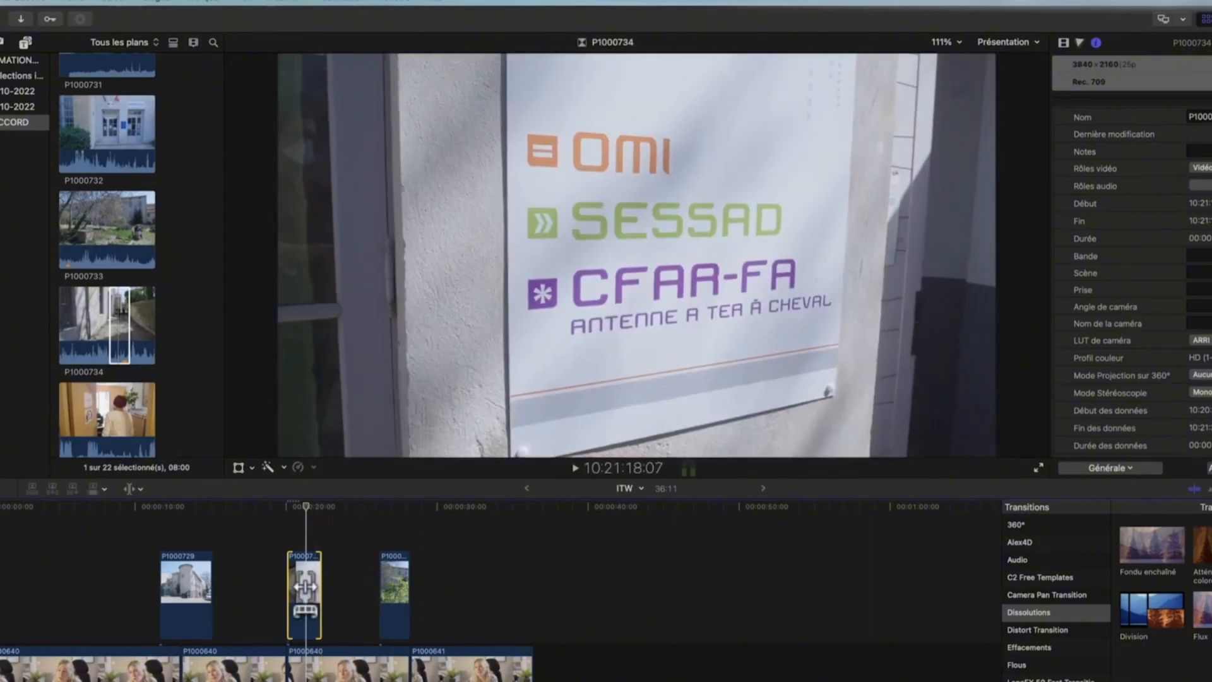
{"action": "mouse_move", "coordinate": [308, 586]}
{"action": "left_mouse_down"}
{"action": "mouse_move", "coordinate": [292, 587]}
{"action": "mouse_move", "coordinate": [314, 587]}
{"action": "left_mouse_up"}
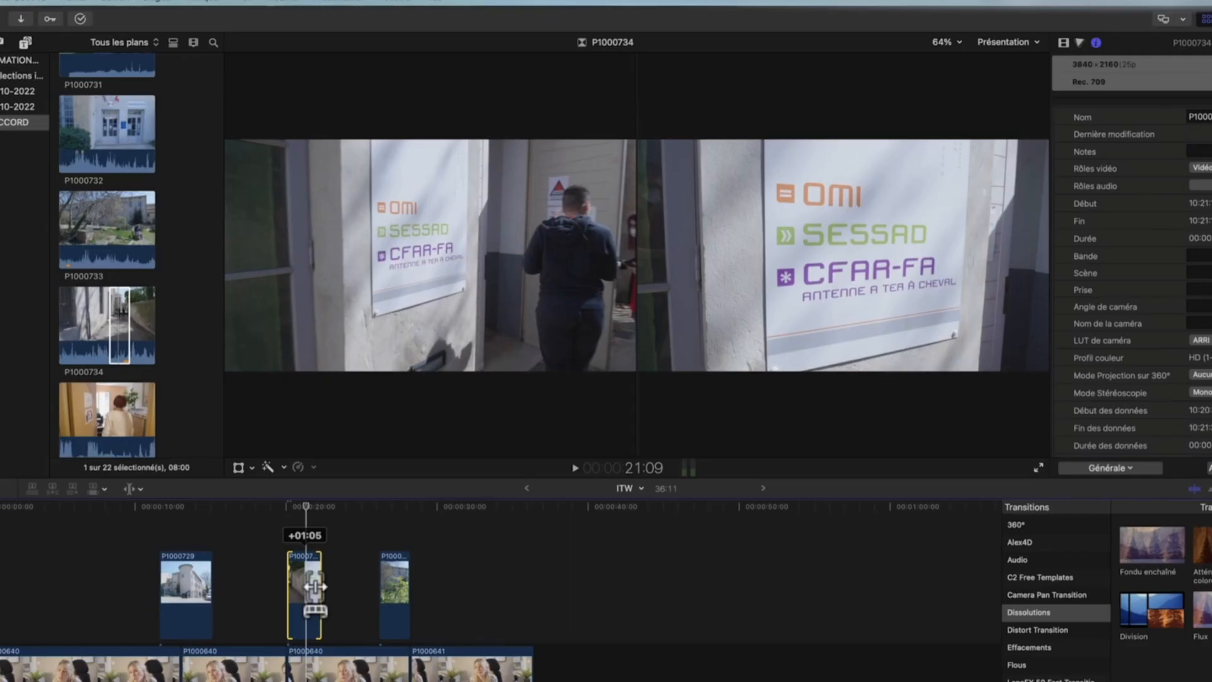
{"action": "left_click_drag", "start_coordinate": [315, 586], "coordinate": [315, 587]}
Play the ITW timeline from 19:00 until just past the end of the P1000733 shot.
{"action": "left_click", "coordinate": [270, 502]}
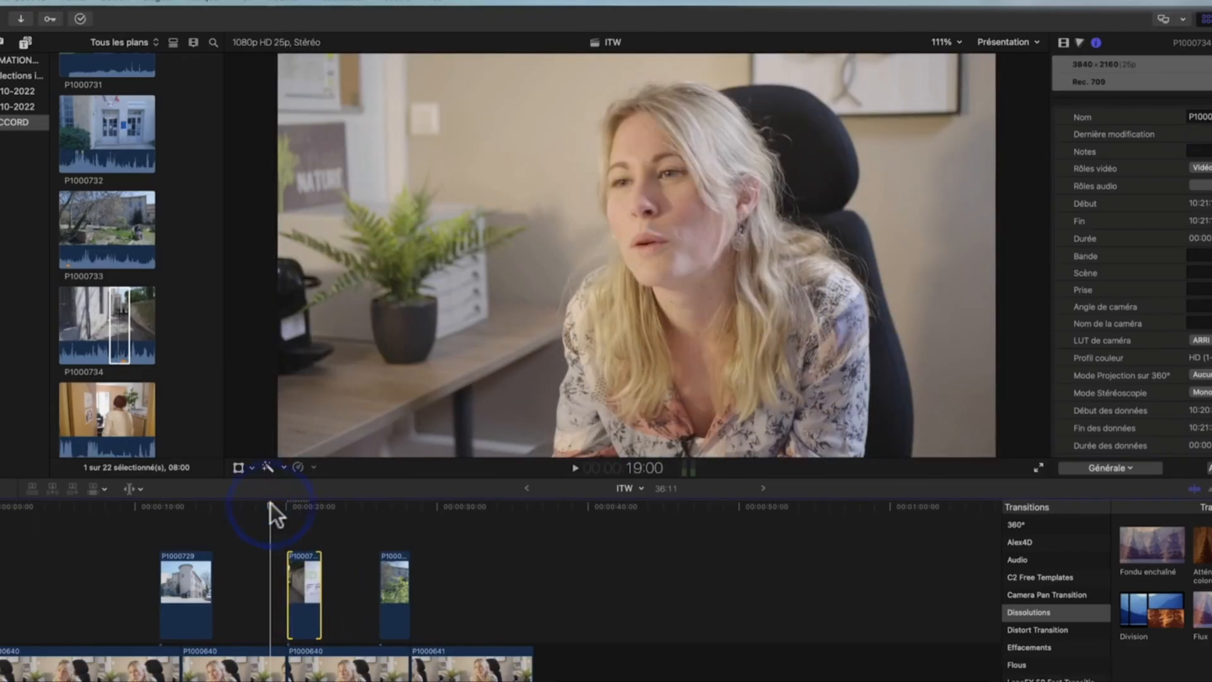
{"action": "key", "text": "space"}
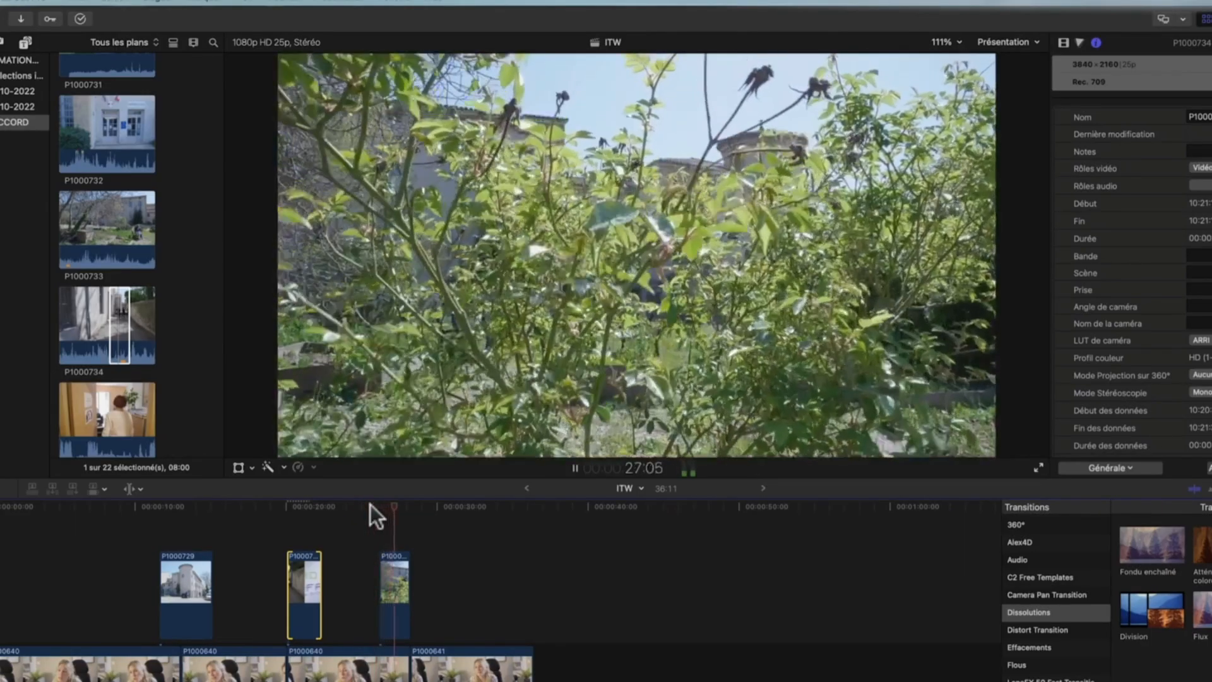
{"action": "key", "text": "space"}
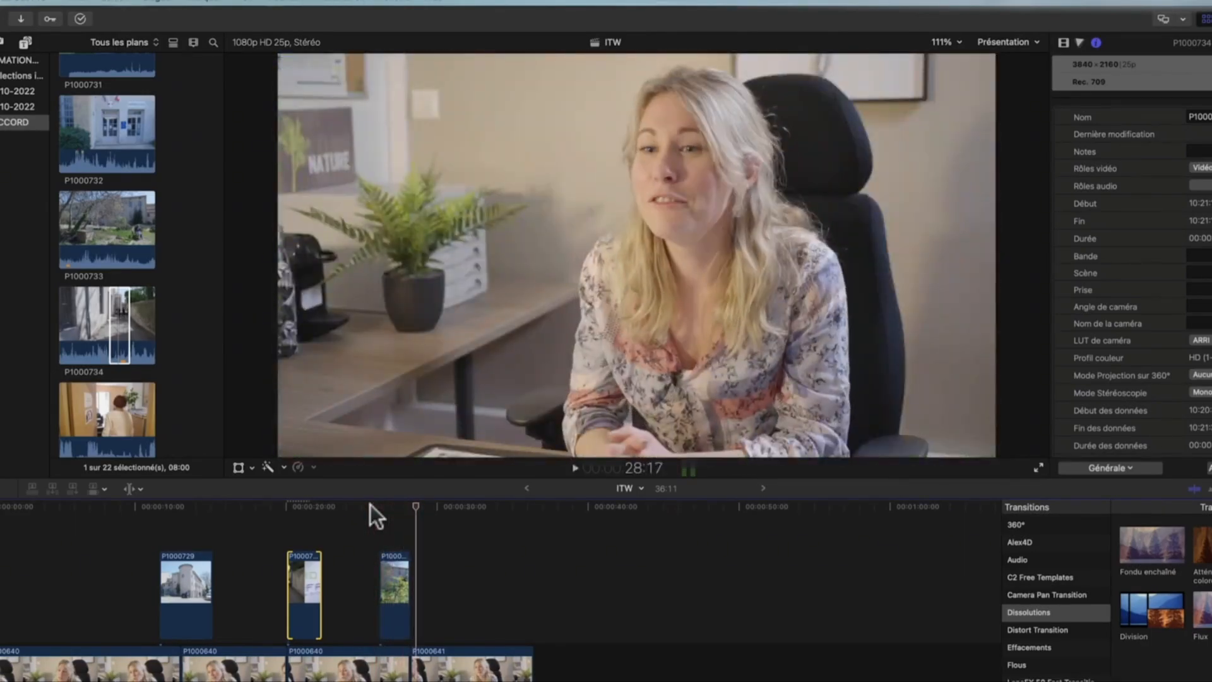
Slip the footage inside the connected P1000733 clip by -01:23 without moving the clip.
{"action": "left_click", "coordinate": [392, 505]}
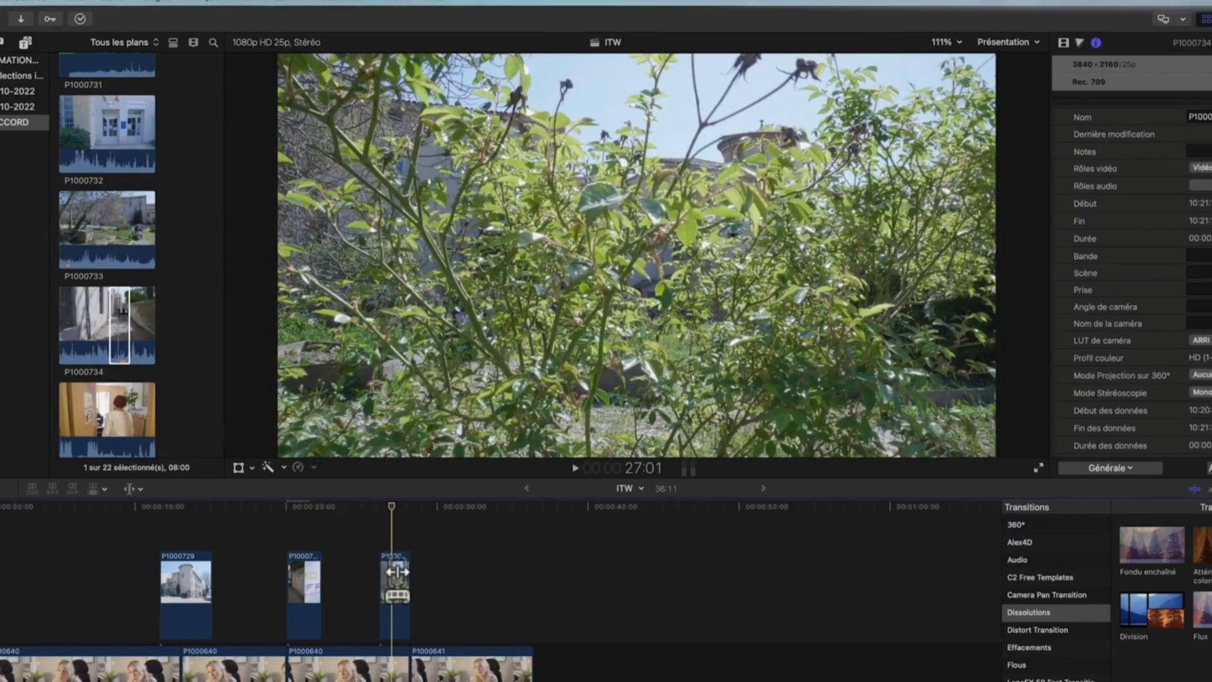
{"action": "left_click_drag", "start_coordinate": [395, 574], "coordinate": [387, 571]}
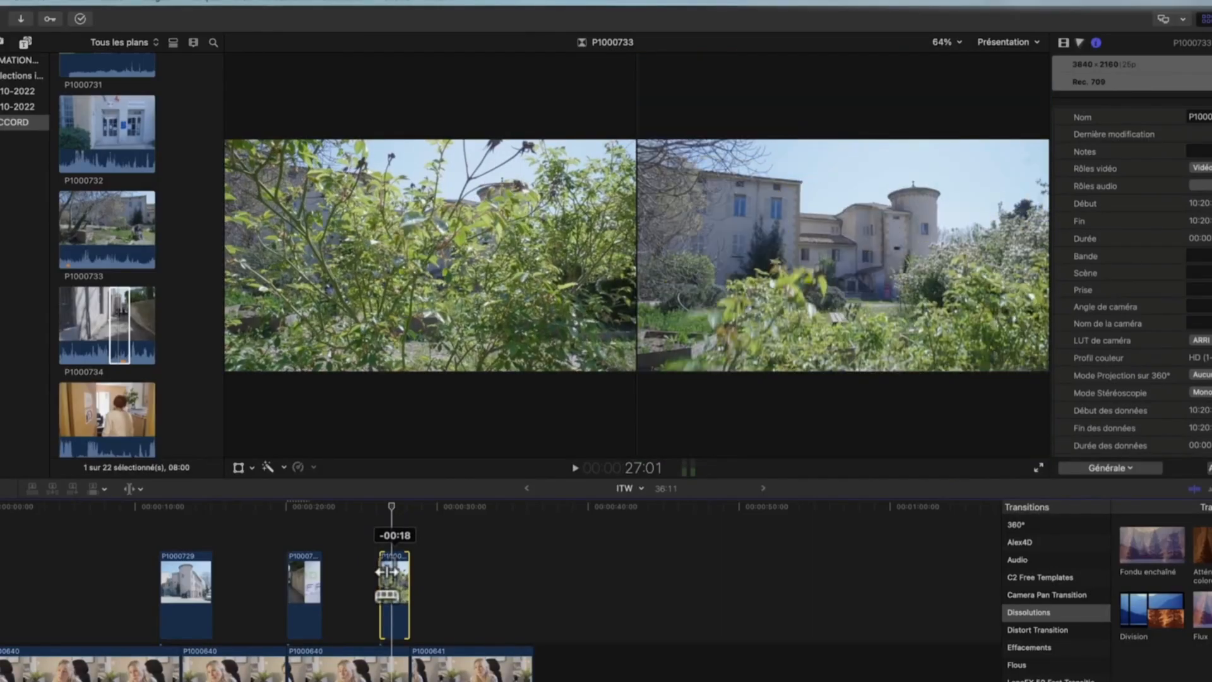
{"action": "left_click_drag", "start_coordinate": [387, 571], "coordinate": [368, 570]}
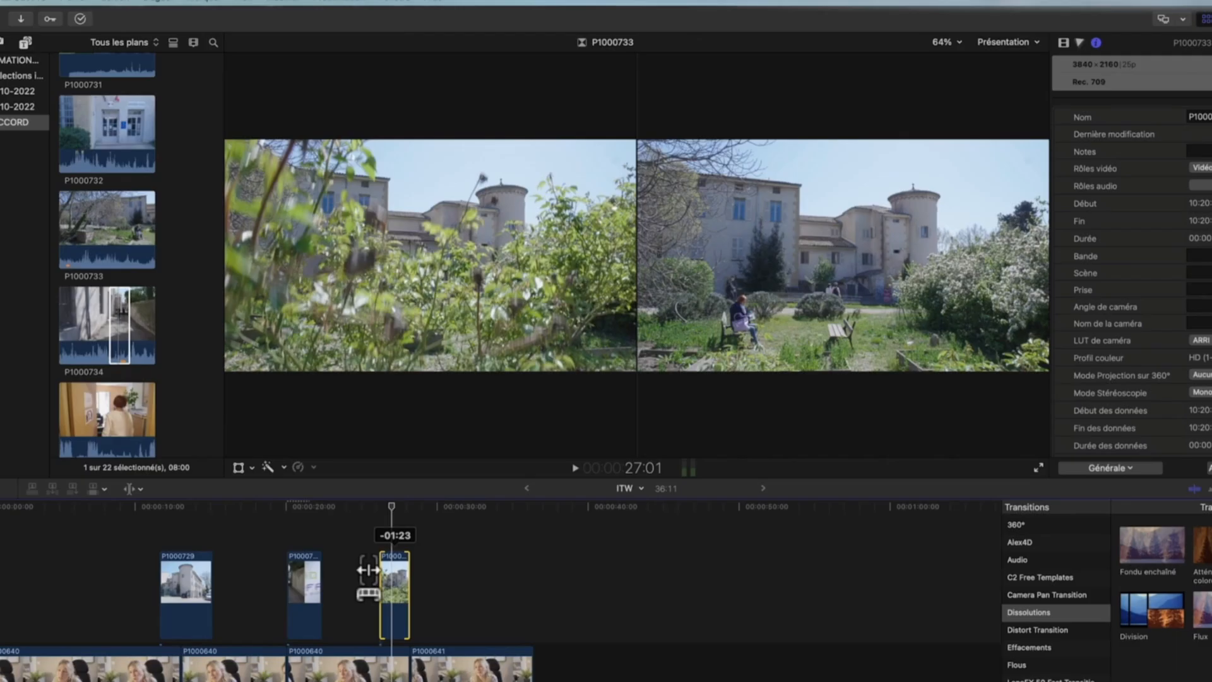
{"action": "left_click_drag", "start_coordinate": [369, 570], "coordinate": [370, 570]}
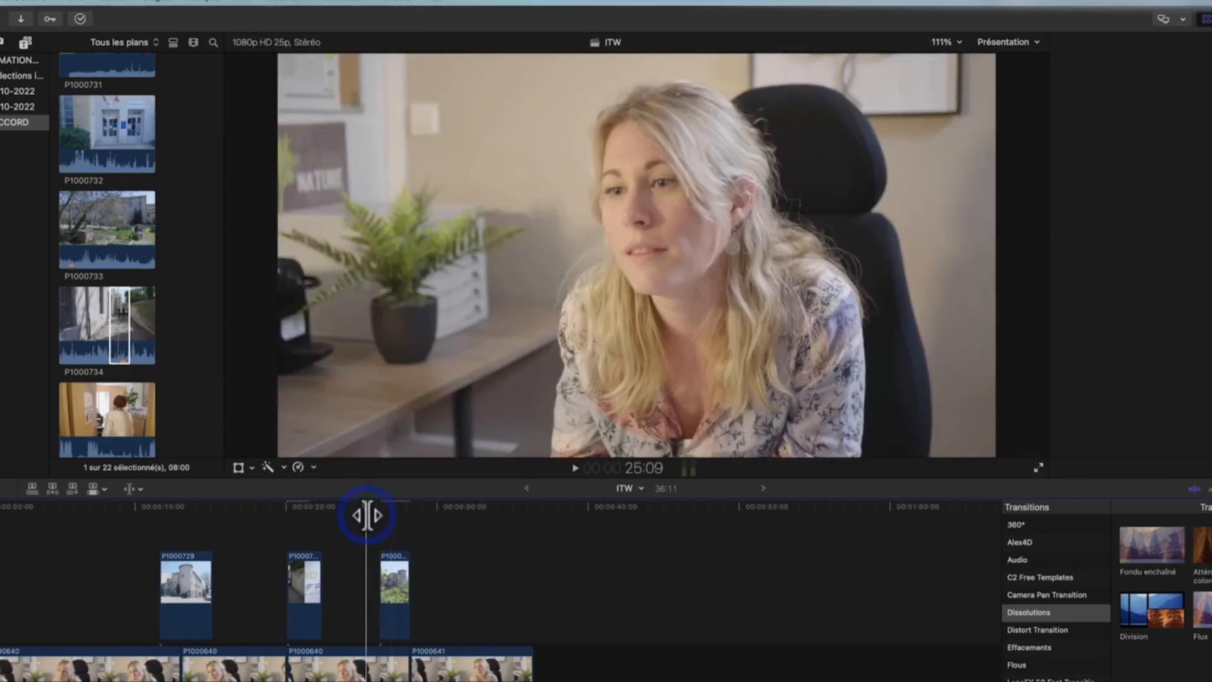
Play the timeline from 25:09 over the P1000733 shot and stop at 30:11.
{"action": "key", "text": "space"}
{"action": "key", "text": "super+4"}
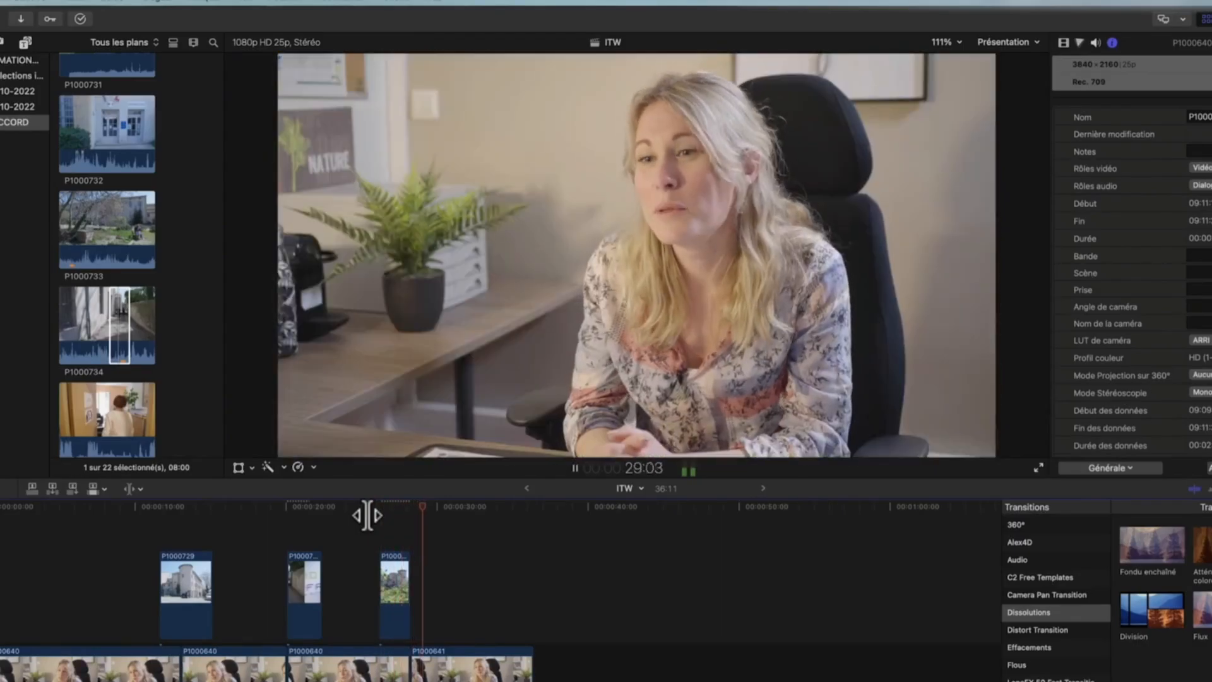
{"action": "key", "text": "space"}
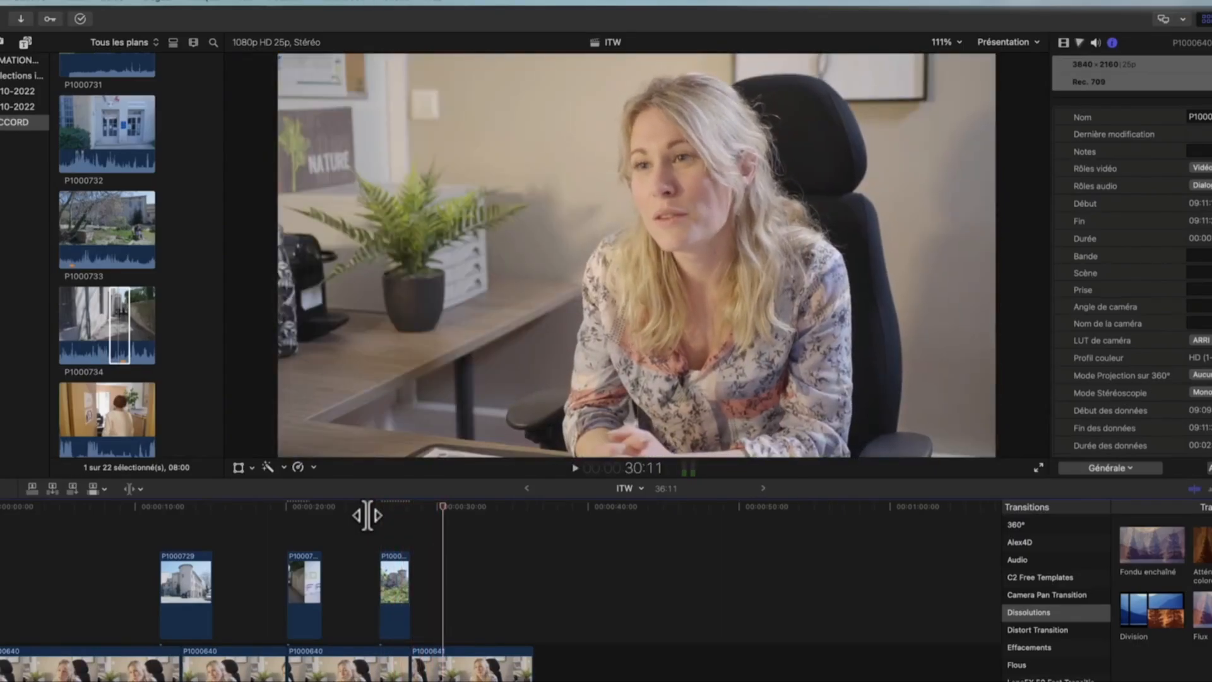
Return to the Sélection tool and extend the connected P1000733 clip to 02:07, past the interview cut.
{"action": "left_click", "coordinate": [139, 490]}
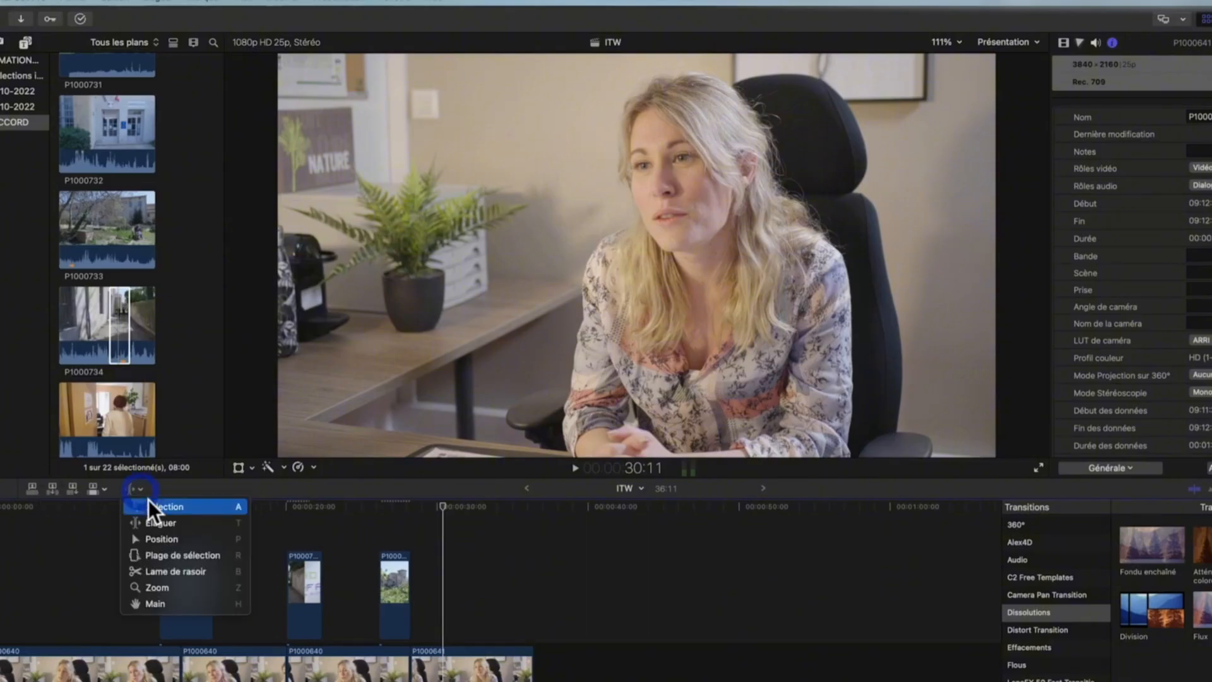
{"action": "left_click", "coordinate": [149, 500]}
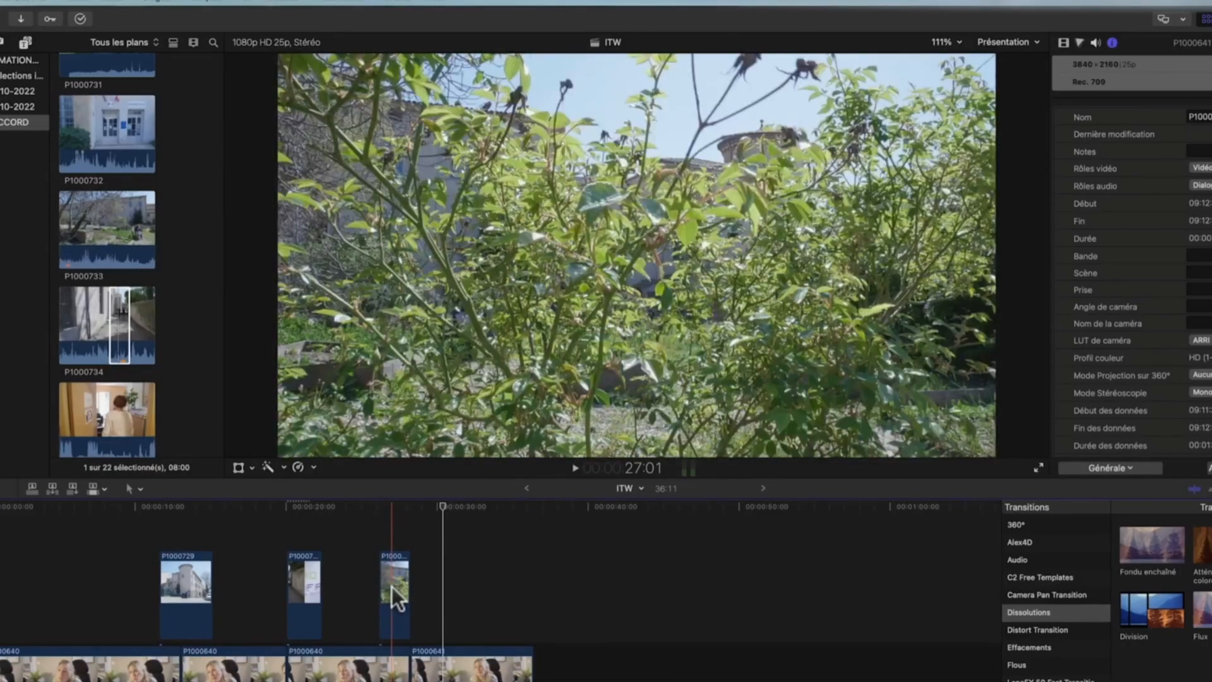
{"action": "key", "text": "space"}
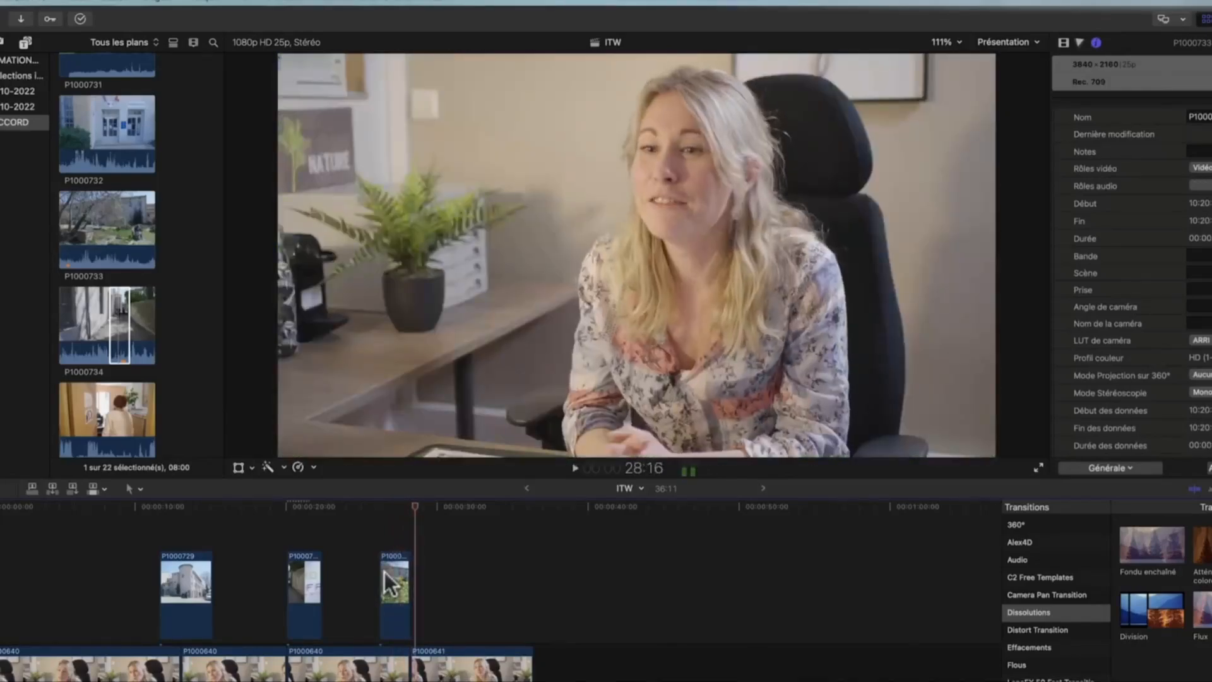
{"action": "key", "text": "space"}
{"action": "left_click_drag", "start_coordinate": [409, 581], "coordinate": [388, 598]}
Replay the interview from just before the P1000733 shot to 29:19 and adjust the sound volume.
{"action": "left_click", "coordinate": [370, 503]}
{"action": "key", "text": "space"}
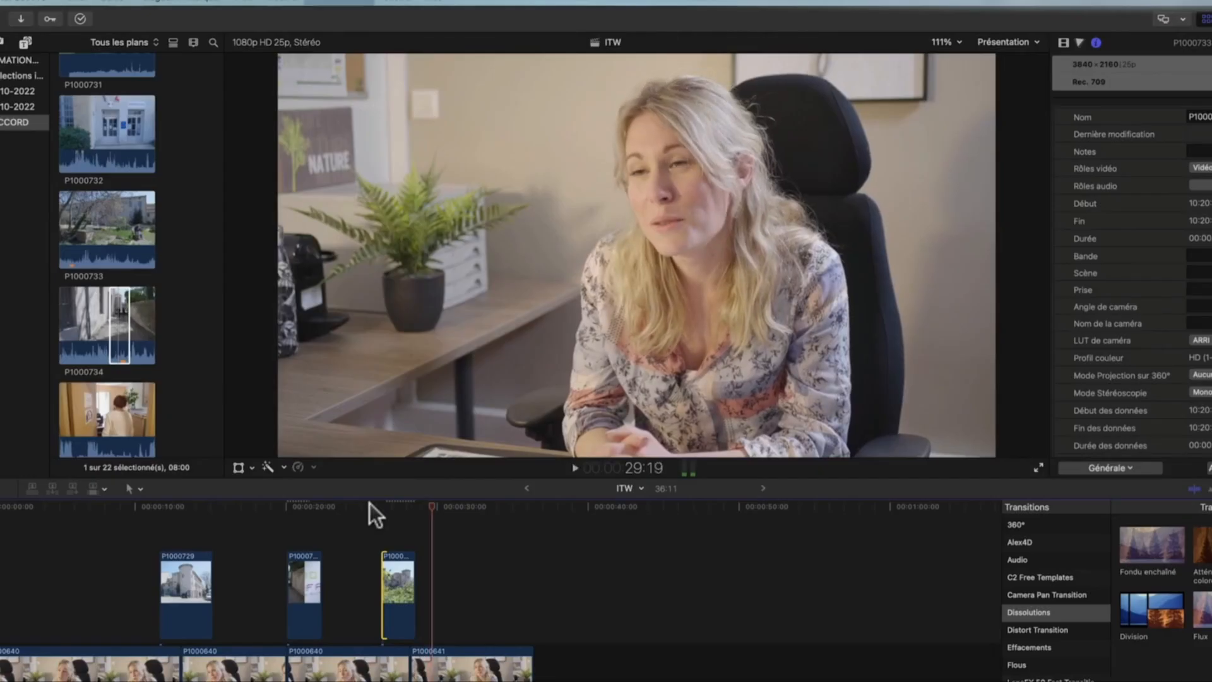
{"action": "key", "text": "space"}
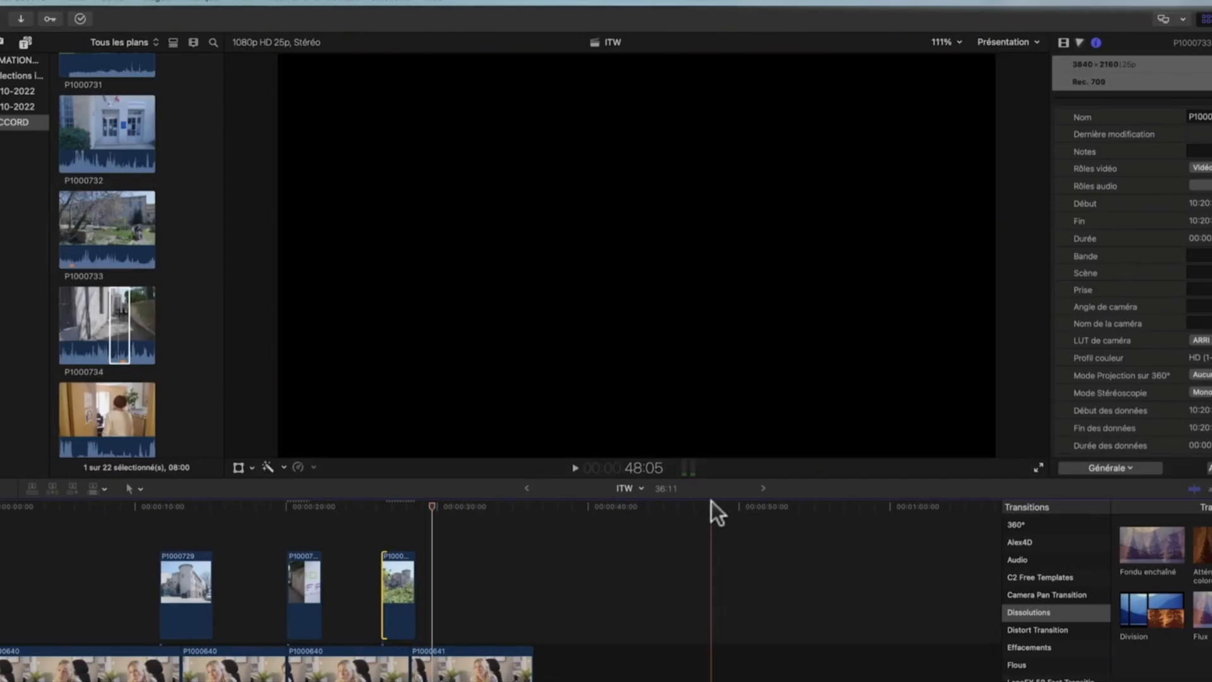
{"action": "key", "text": "XF86AudioRaiseVolume"}
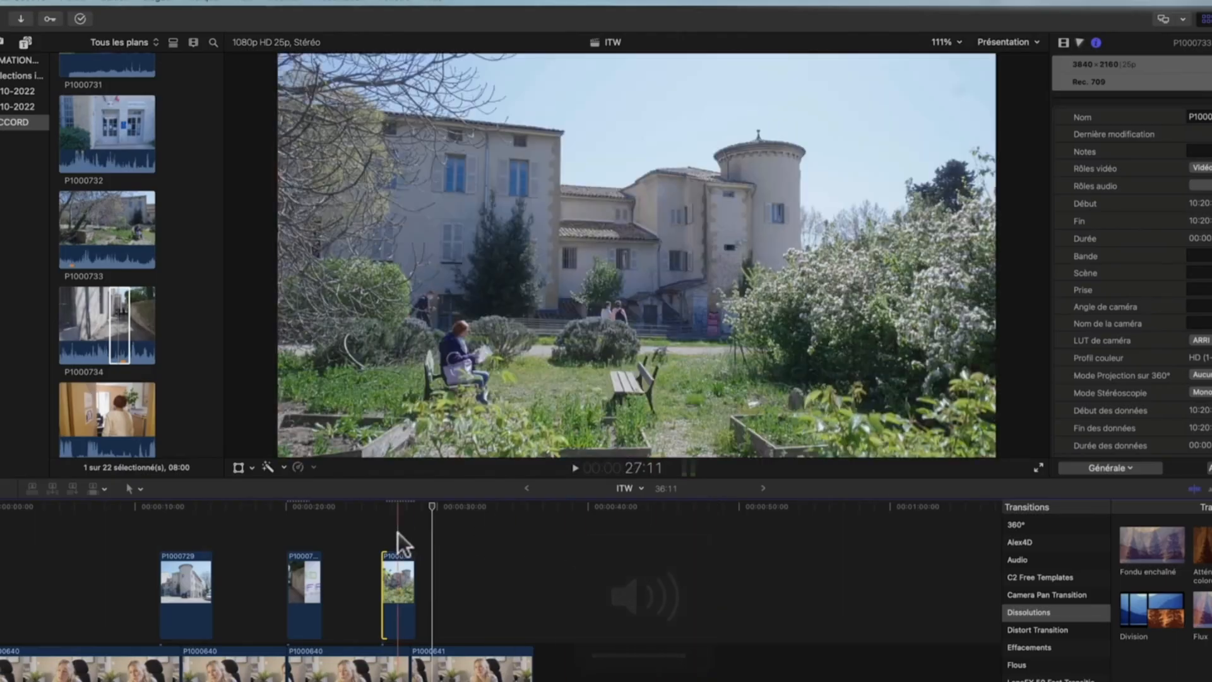
Select the P1000640 interview clip and the P1000733 clip above it, and shift the connected clip earlier to end at the cut.
{"action": "left_click", "coordinate": [396, 576]}
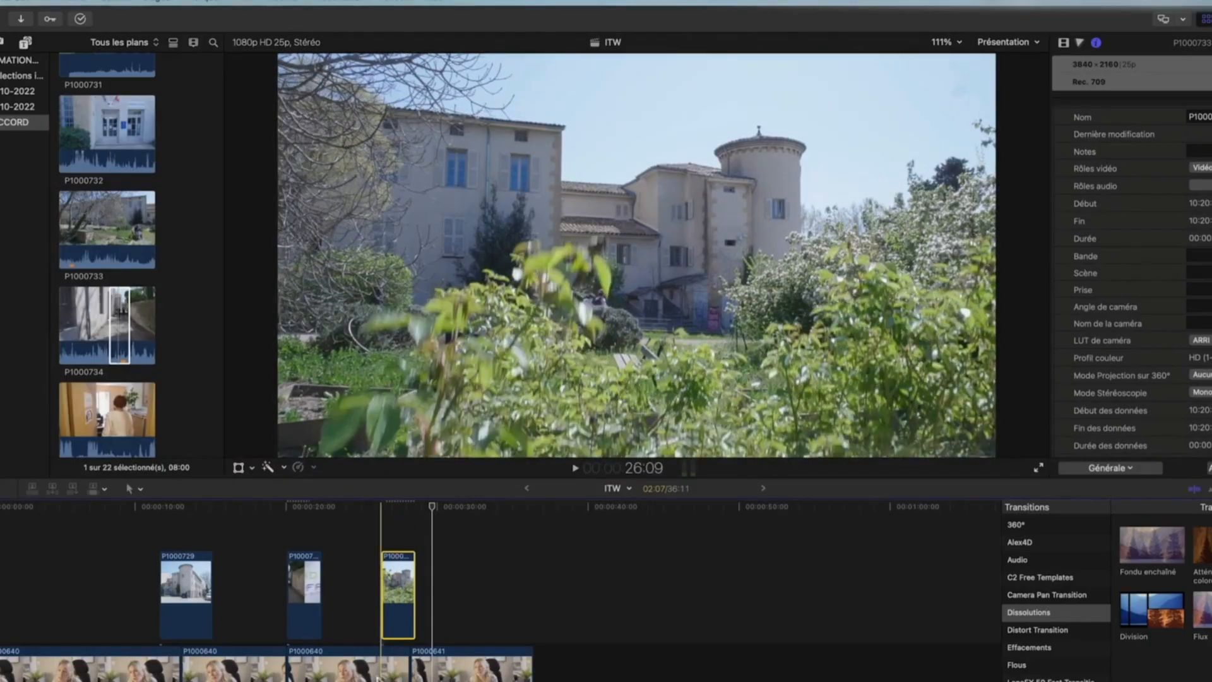
{"action": "left_click", "coordinate": [386, 670]}
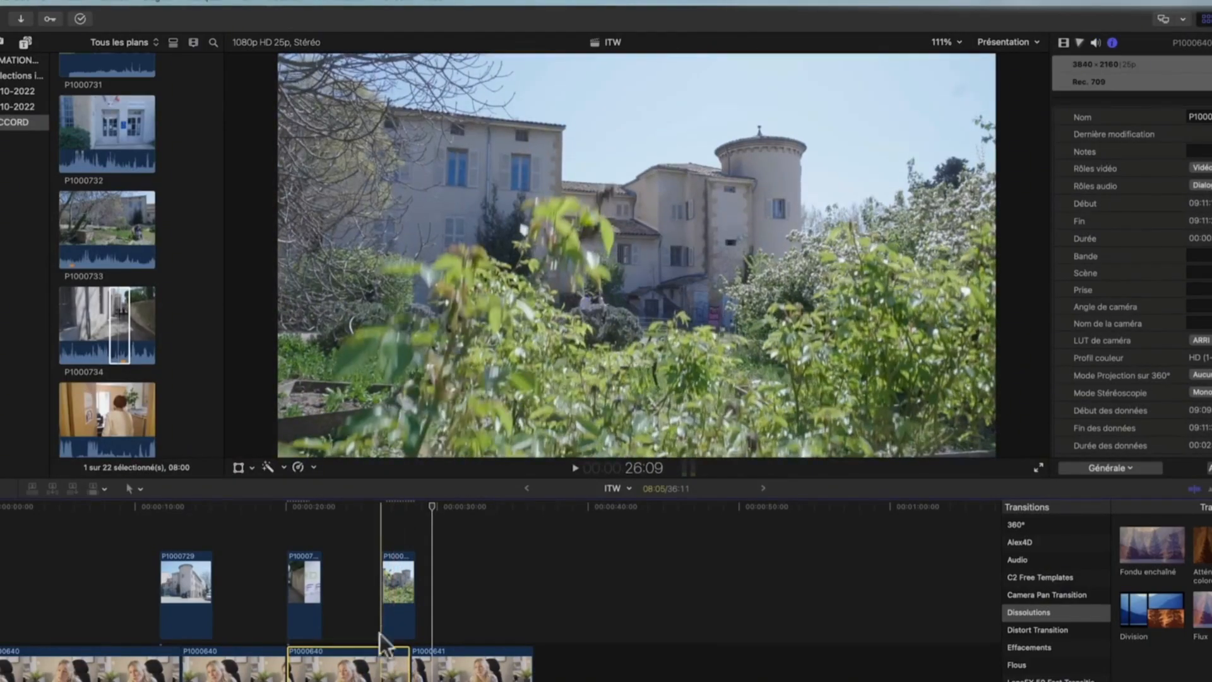
{"action": "left_click", "coordinate": [396, 619]}
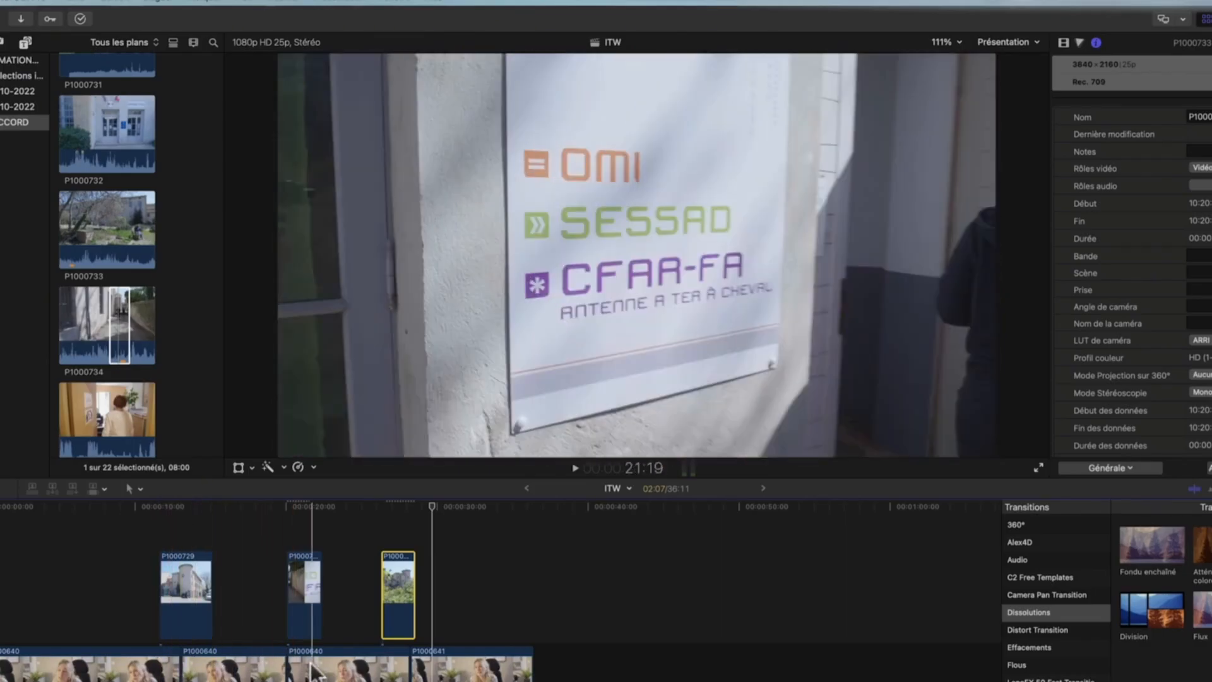
{"action": "left_click", "coordinate": [297, 663]}
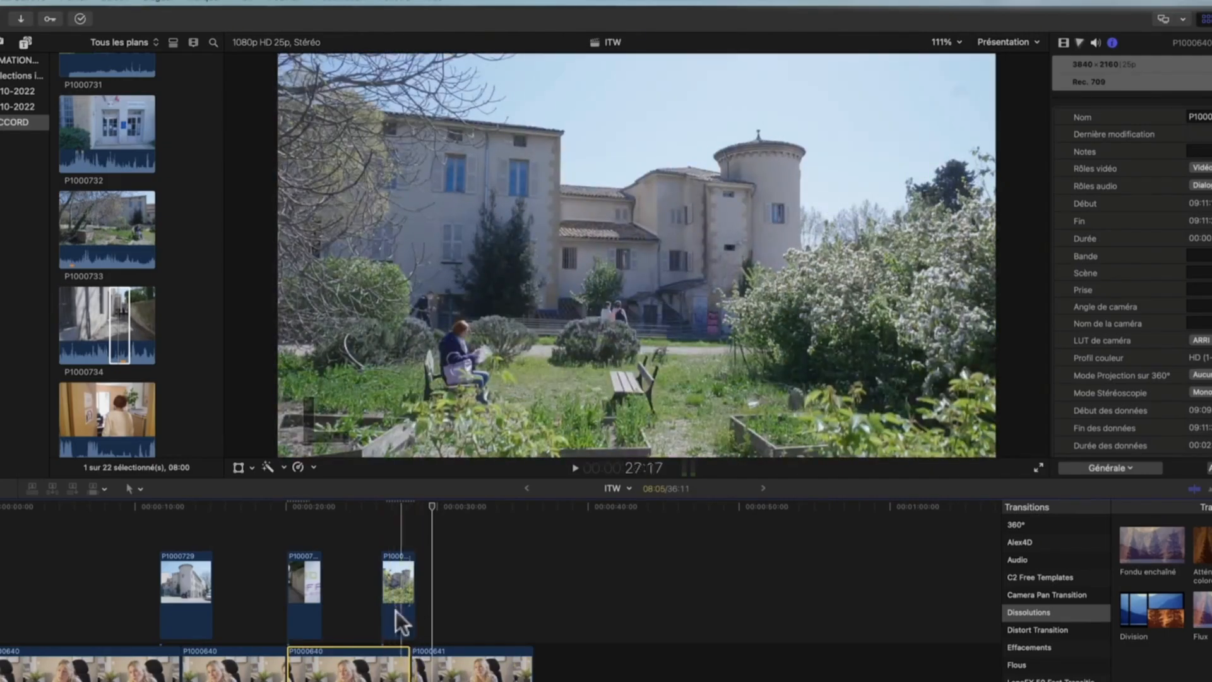
{"action": "left_click", "coordinate": [393, 611]}
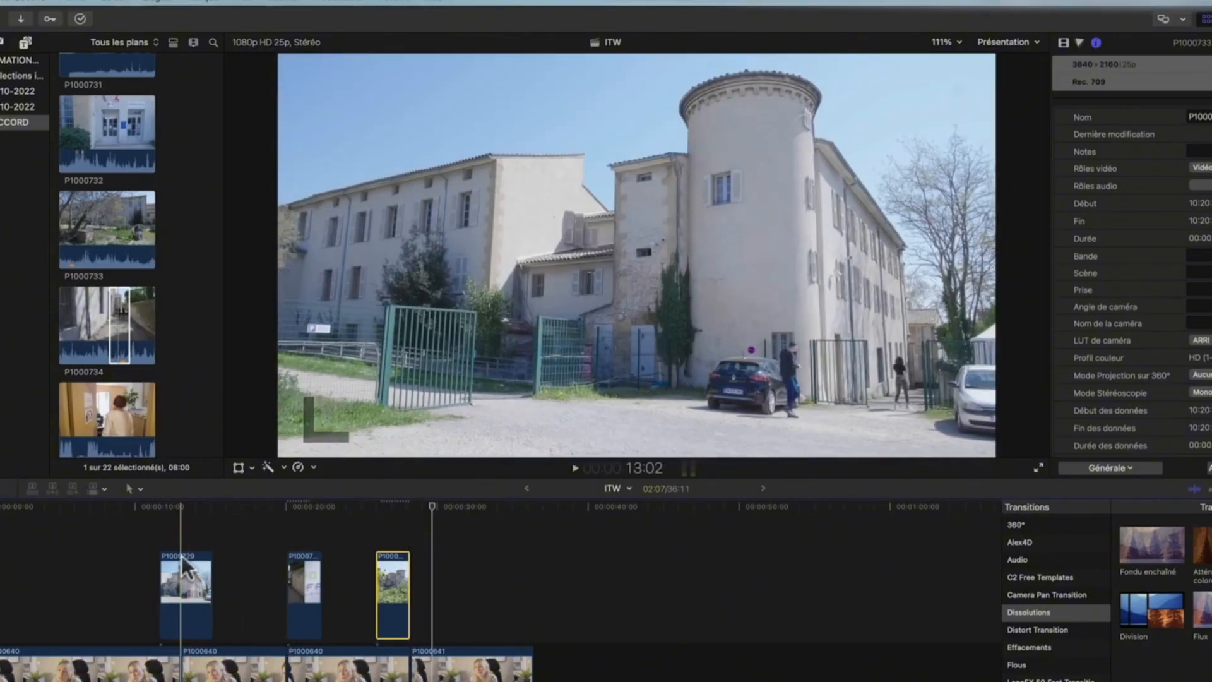
Move the connected P1000729, P1000734 and P1000733 clips earlier so each sits inside an interview clip instead of over a cut.
{"action": "left_click_drag", "start_coordinate": [192, 616], "coordinate": [184, 578]}
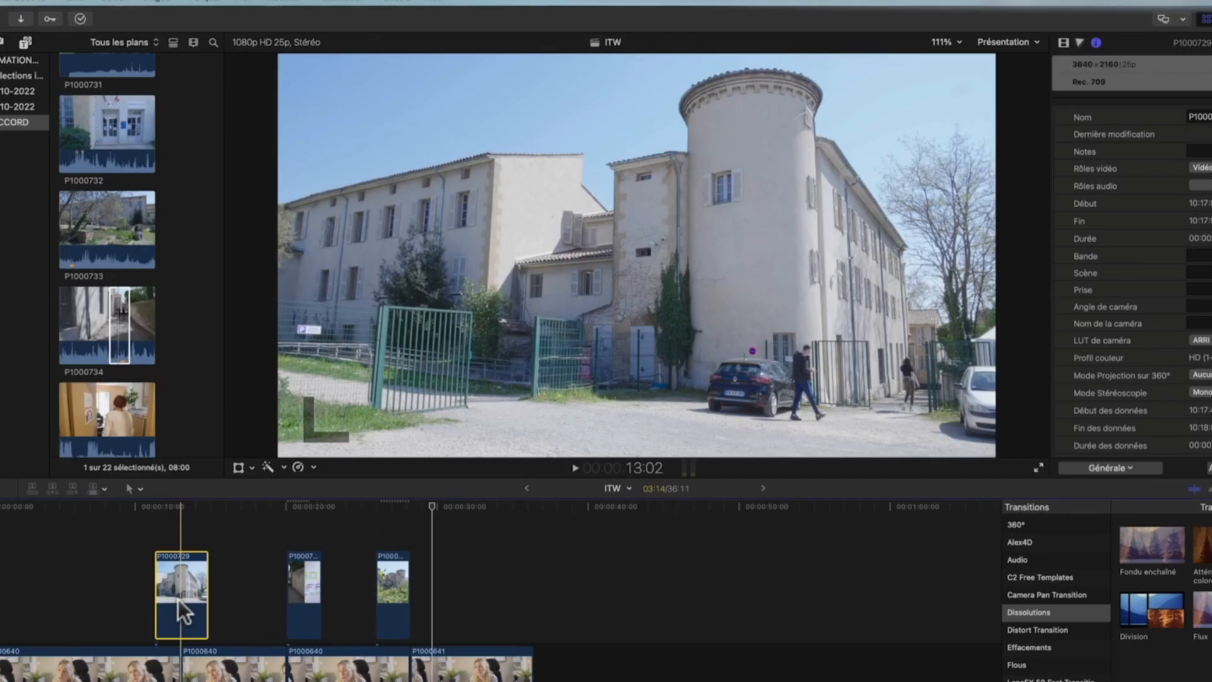
{"action": "left_click_drag", "start_coordinate": [178, 600], "coordinate": [83, 597]}
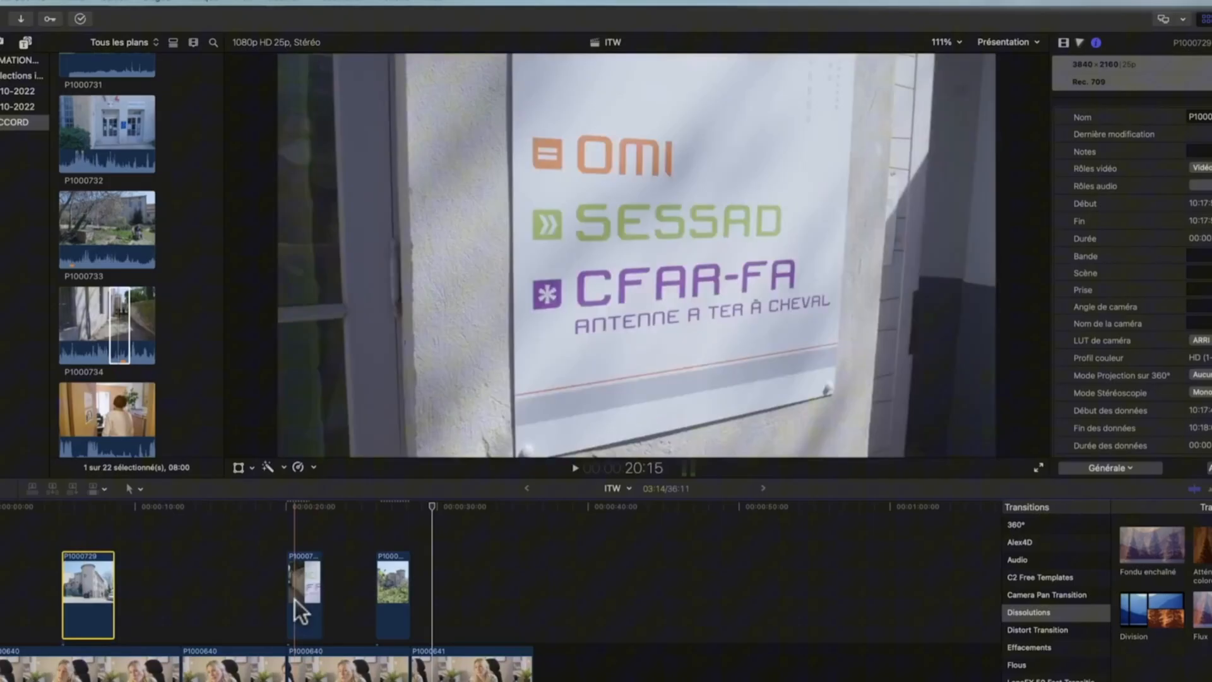
{"action": "left_click_drag", "start_coordinate": [294, 600], "coordinate": [238, 600]}
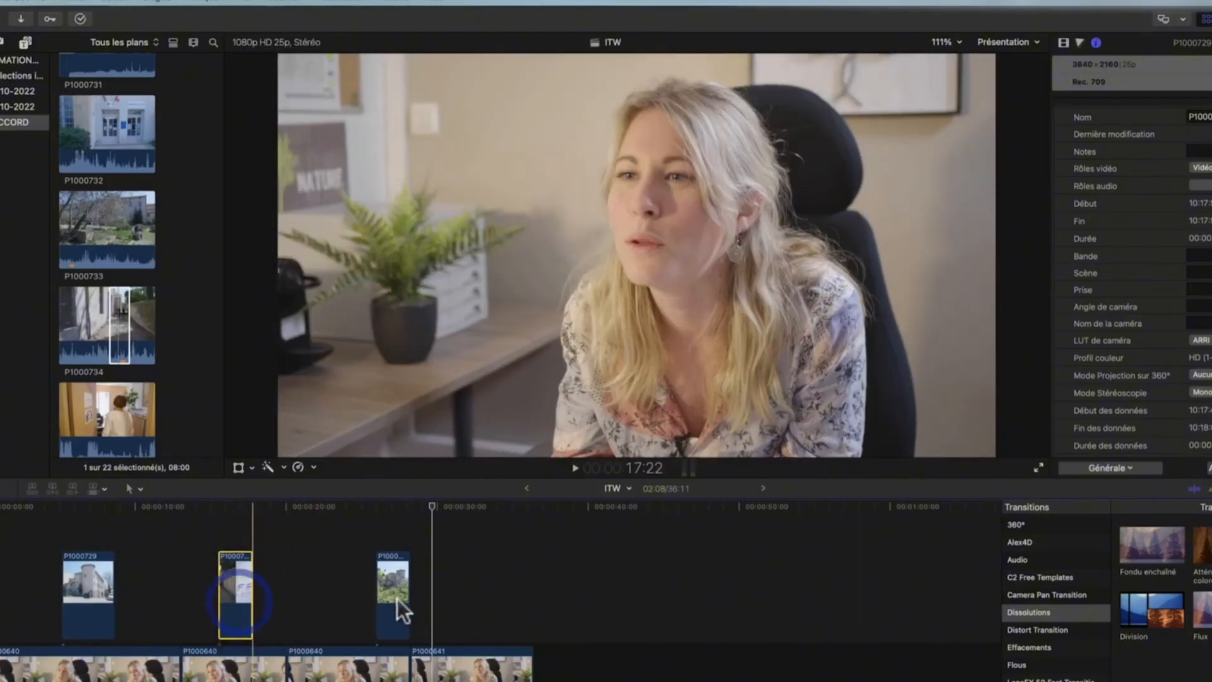
{"action": "left_click_drag", "start_coordinate": [397, 599], "coordinate": [358, 601]}
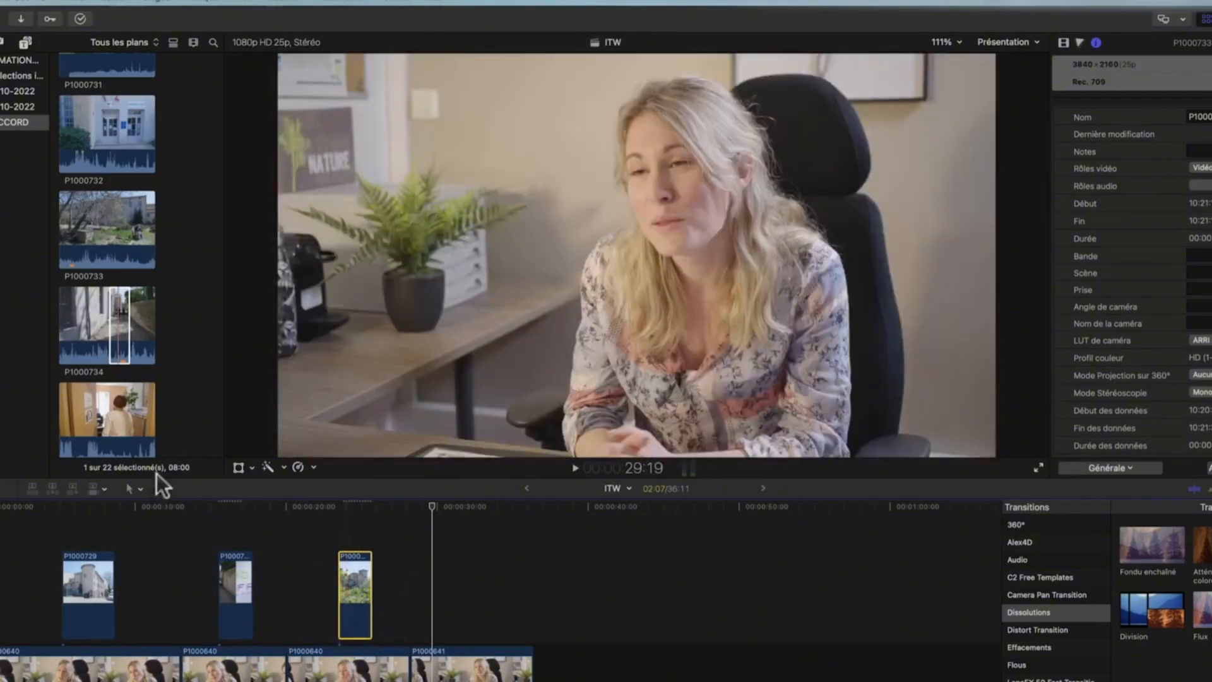
Connect the marked P1000738 range above the P1000641 interview clip at 30:12, using Vidéo uniquement.
{"action": "scroll", "coordinate": [146, 411], "scroll_direction": "down", "scroll_amount": 5}
{"action": "left_click", "coordinate": [86, 352]}
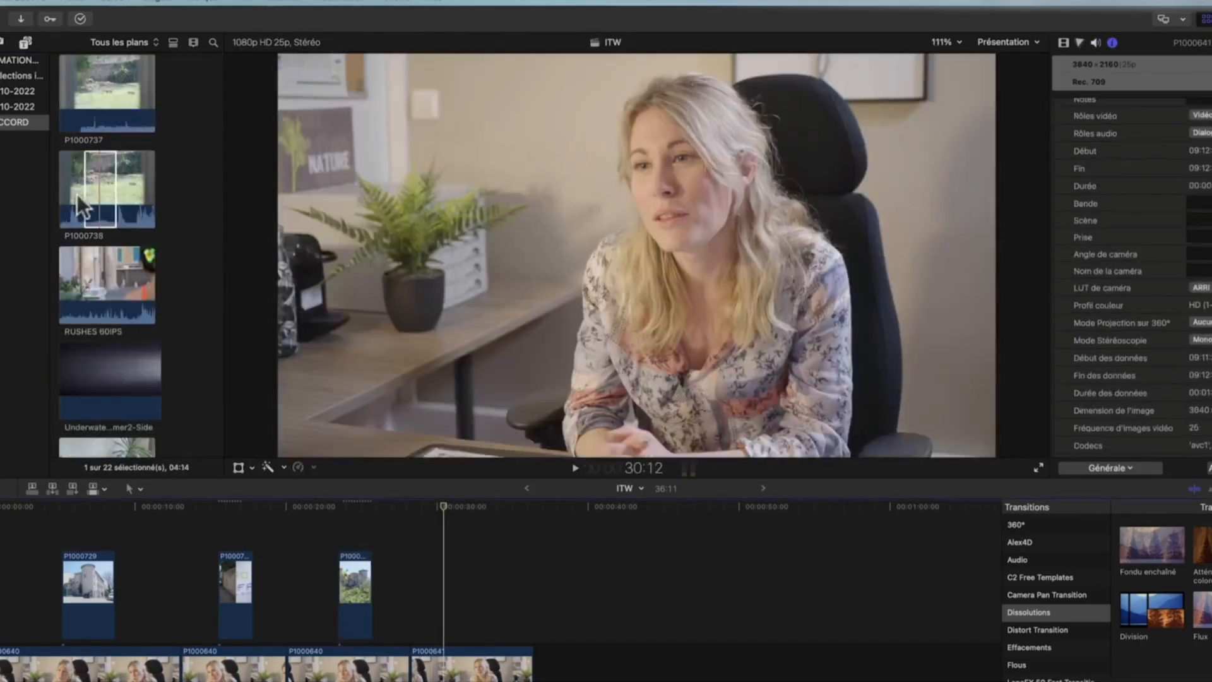
{"action": "left_click", "coordinate": [92, 193]}
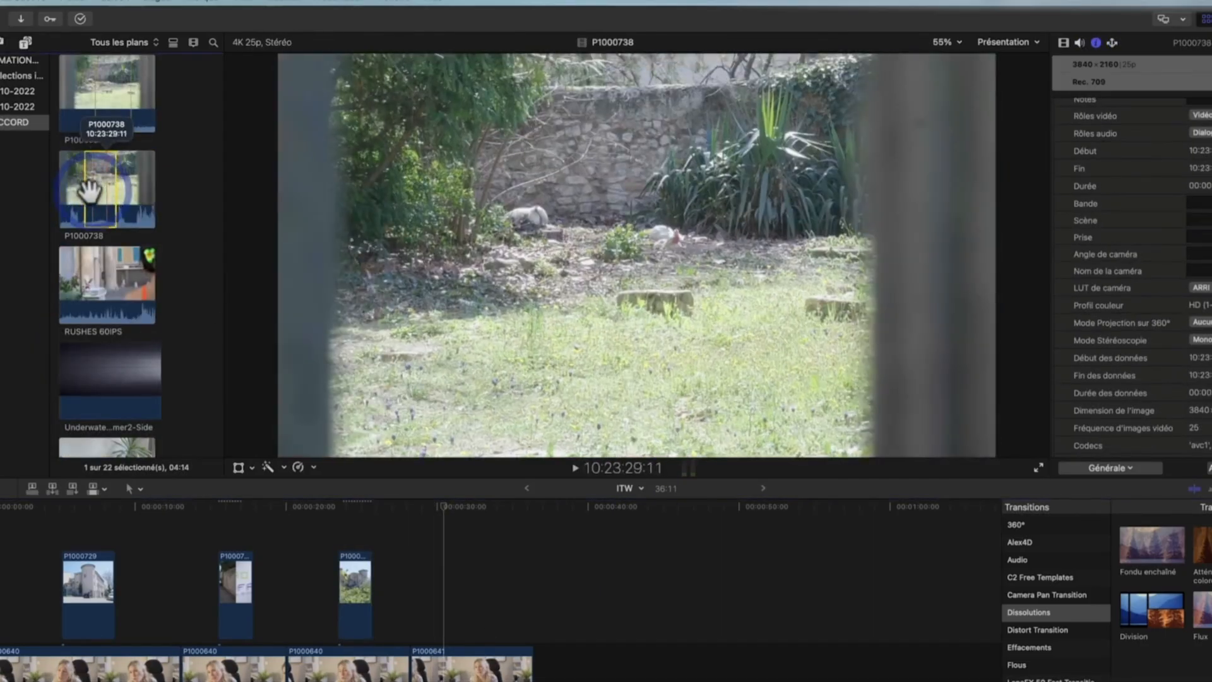
{"action": "left_click_drag", "start_coordinate": [101, 187], "coordinate": [450, 596]}
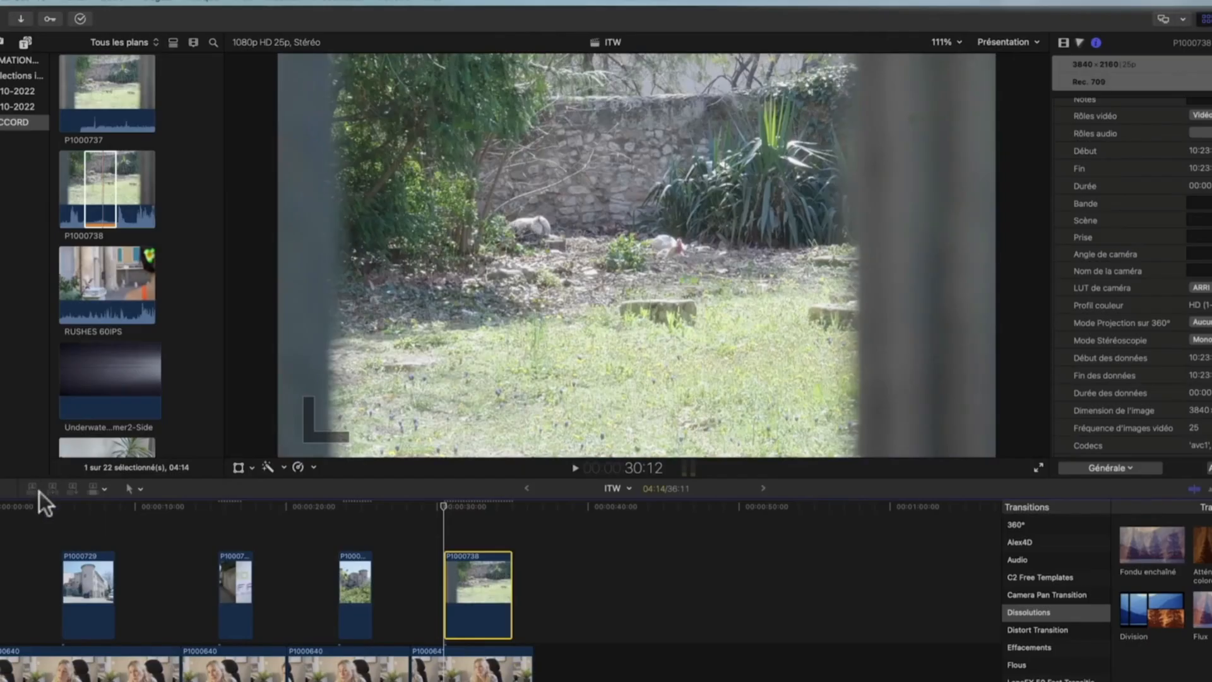
{"action": "left_click", "coordinate": [104, 489]}
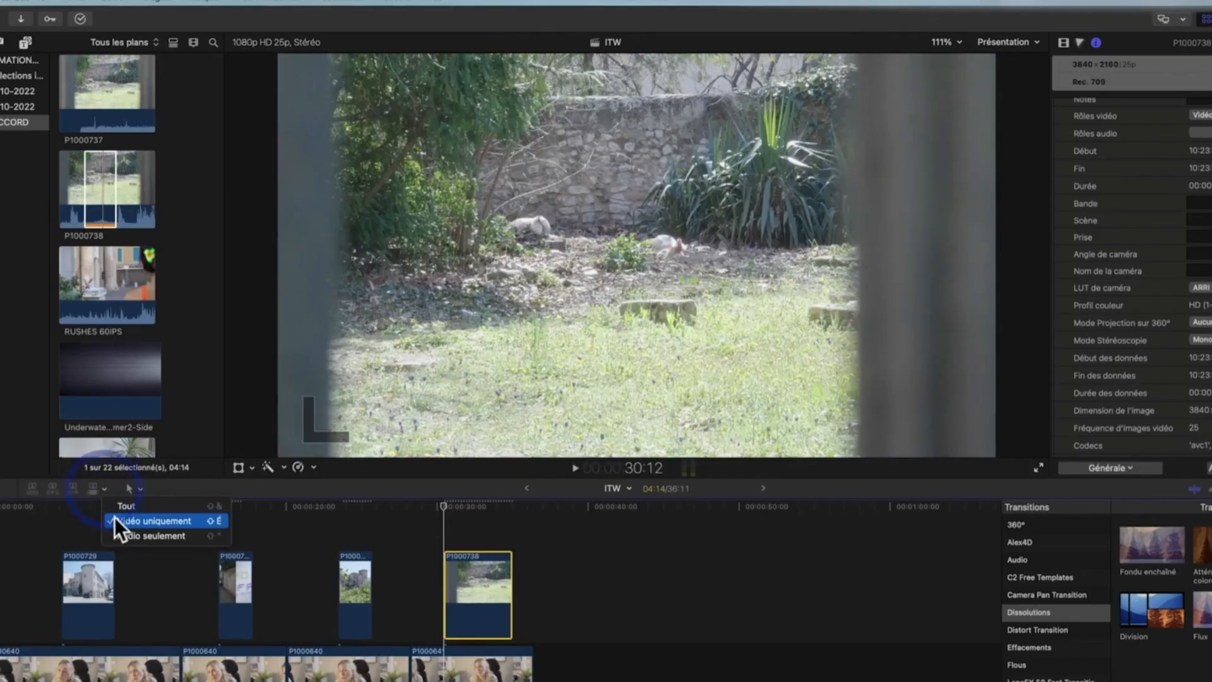
{"action": "left_click", "coordinate": [168, 520]}
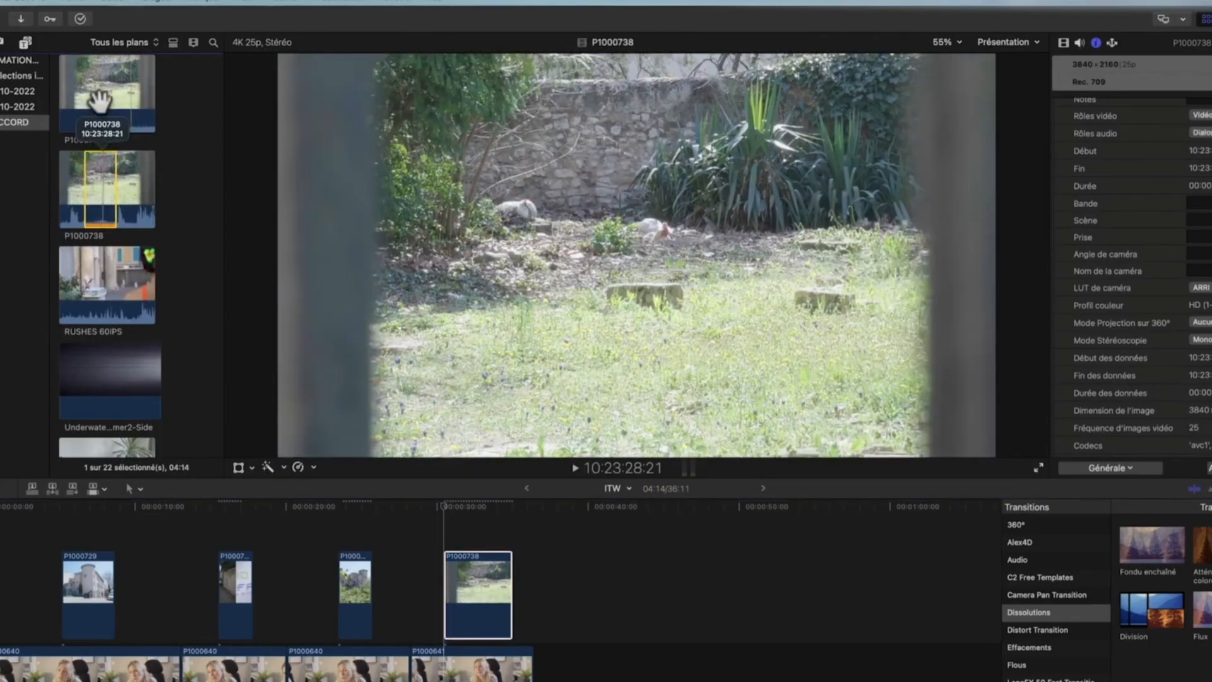
{"action": "scroll", "coordinate": [98, 189], "scroll_direction": "up", "scroll_amount": 5}
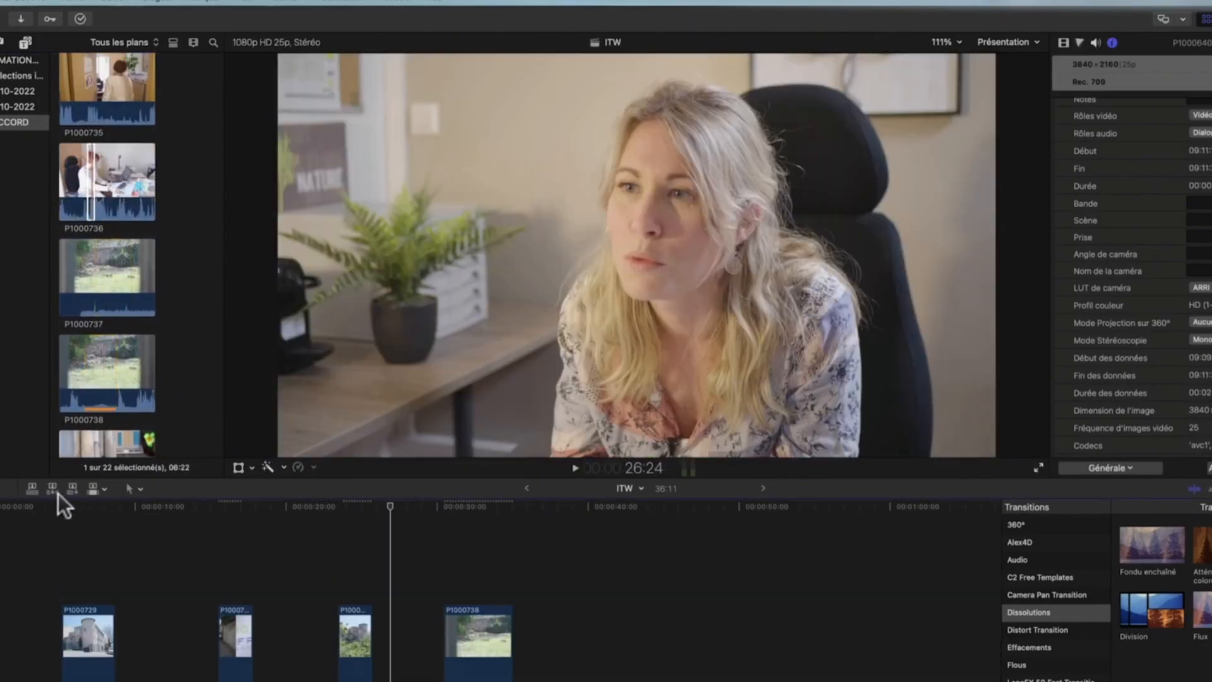
{"action": "scroll", "coordinate": [413, 635], "scroll_direction": "down", "scroll_amount": 3}
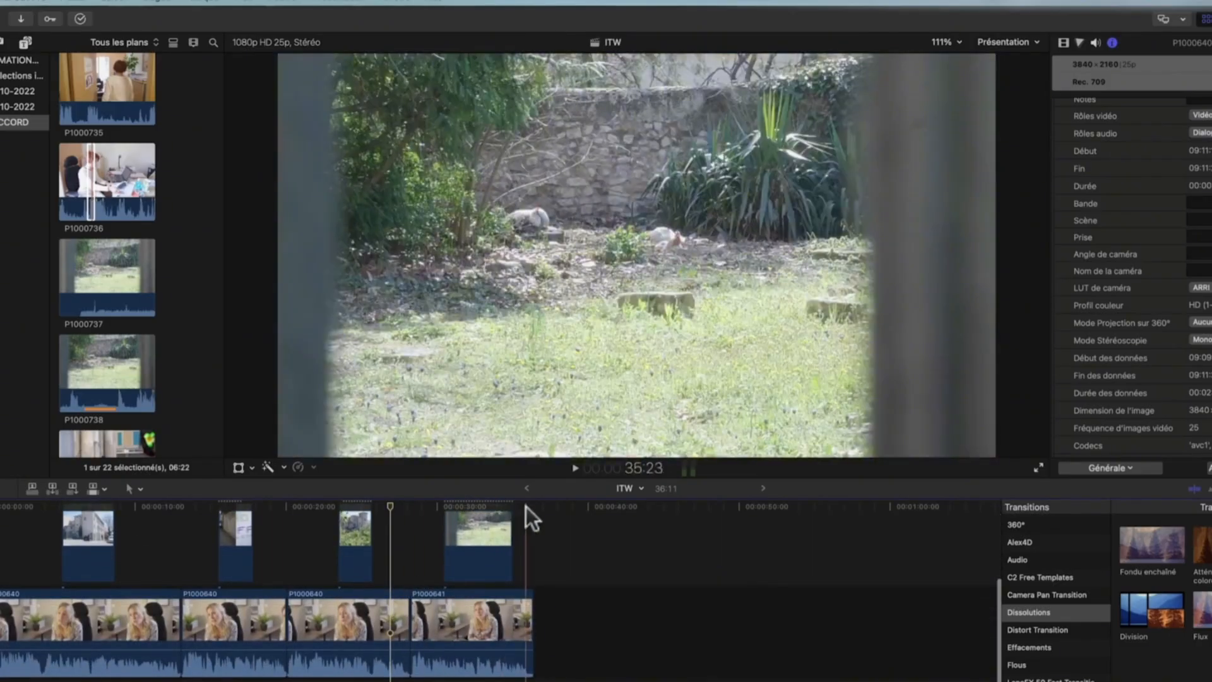
Append the end range of P1000736 after the last interview clip in the timeline, using Vidéo uniquement.
{"action": "left_click", "coordinate": [530, 506]}
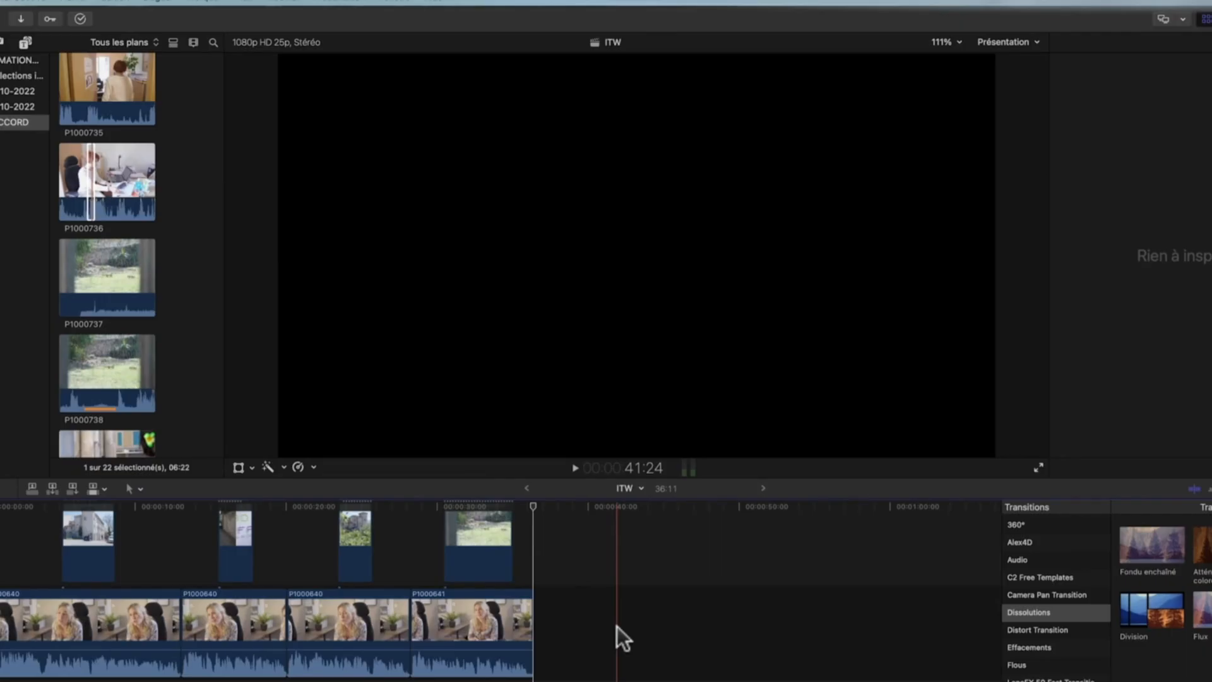
{"action": "scroll", "coordinate": [96, 330], "scroll_direction": "up", "scroll_amount": 5}
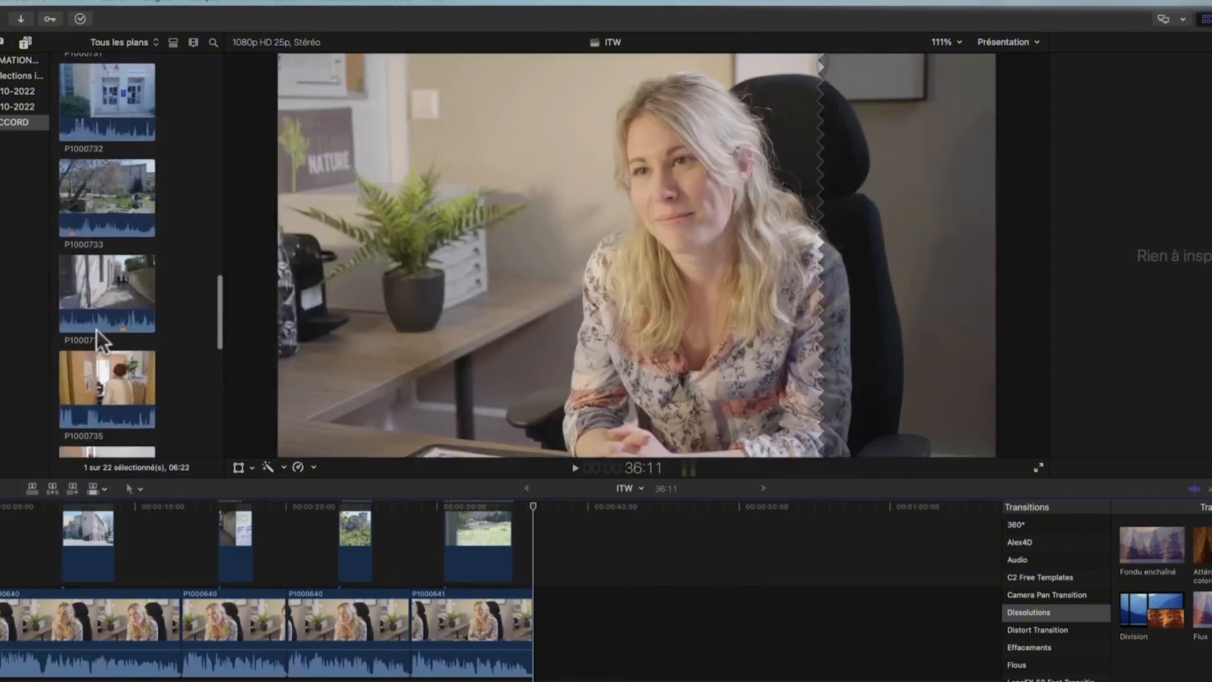
{"action": "left_click", "coordinate": [99, 384]}
{"action": "scroll", "coordinate": [101, 387], "scroll_direction": "down", "scroll_amount": 4}
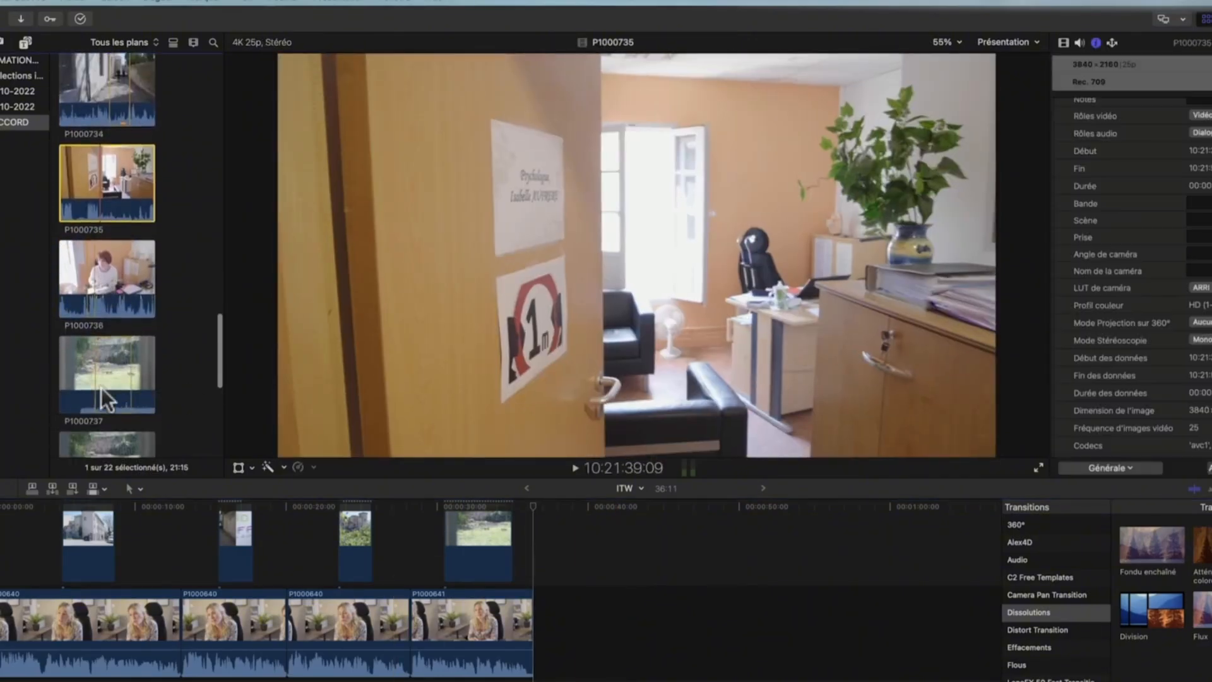
{"action": "left_click", "coordinate": [127, 279]}
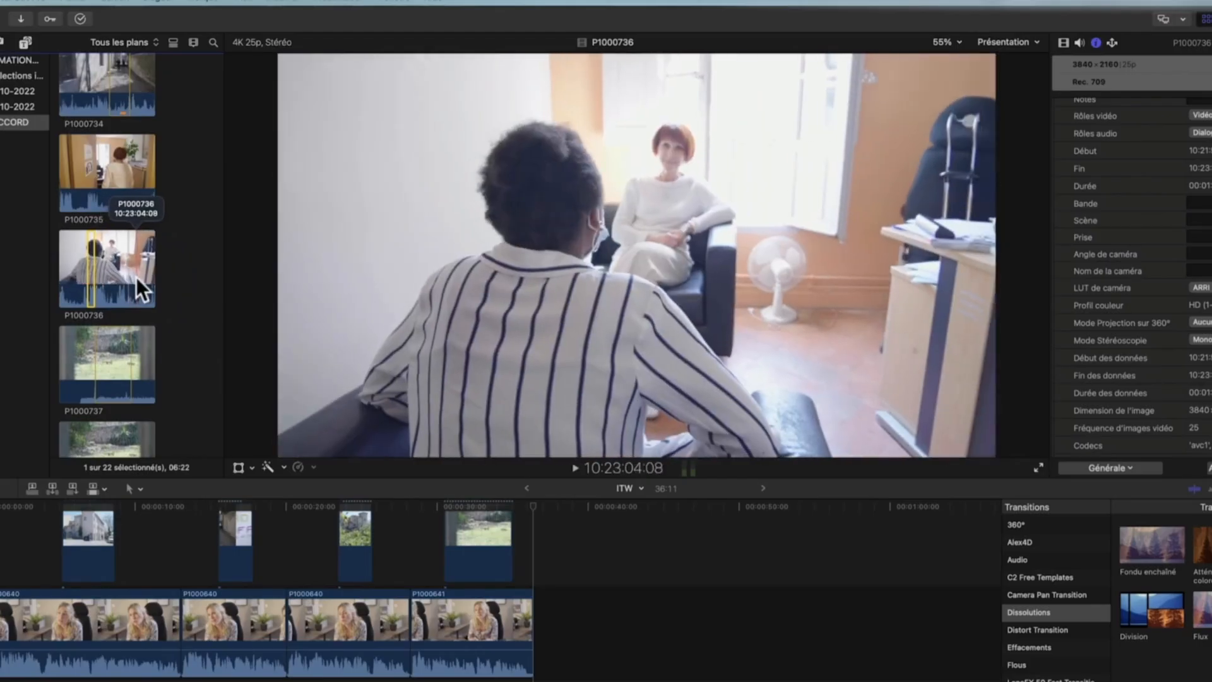
{"action": "left_click", "coordinate": [136, 278]}
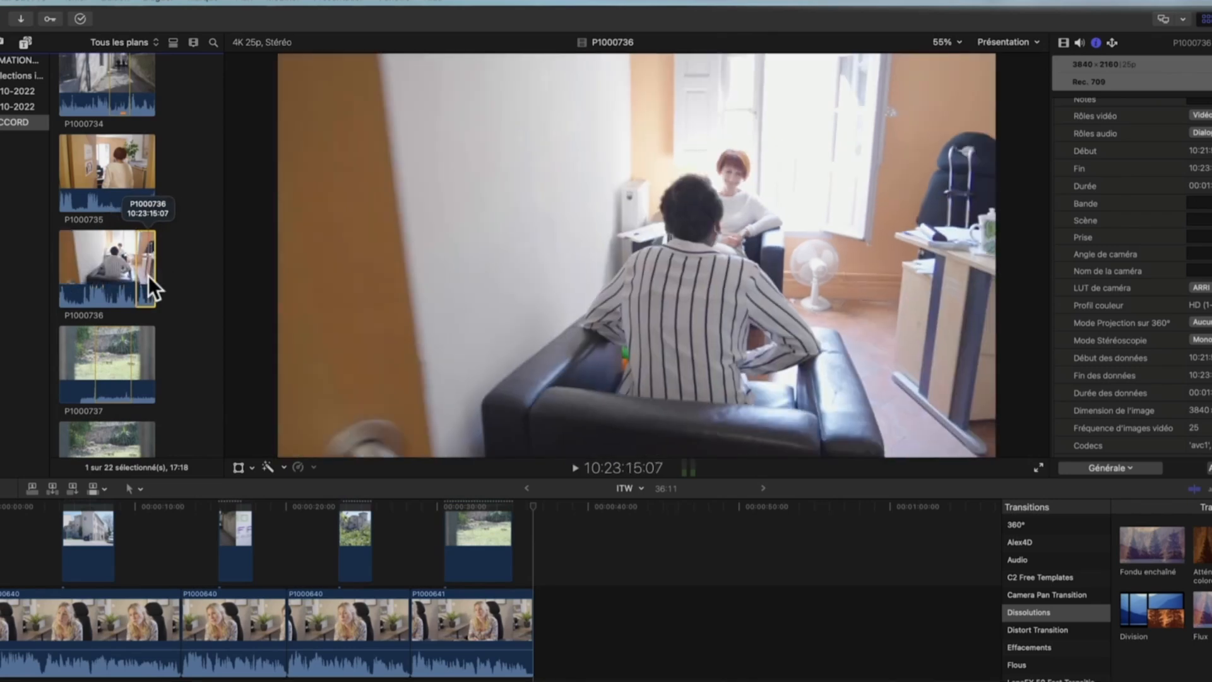
{"action": "left_click_drag", "start_coordinate": [149, 275], "coordinate": [606, 649]}
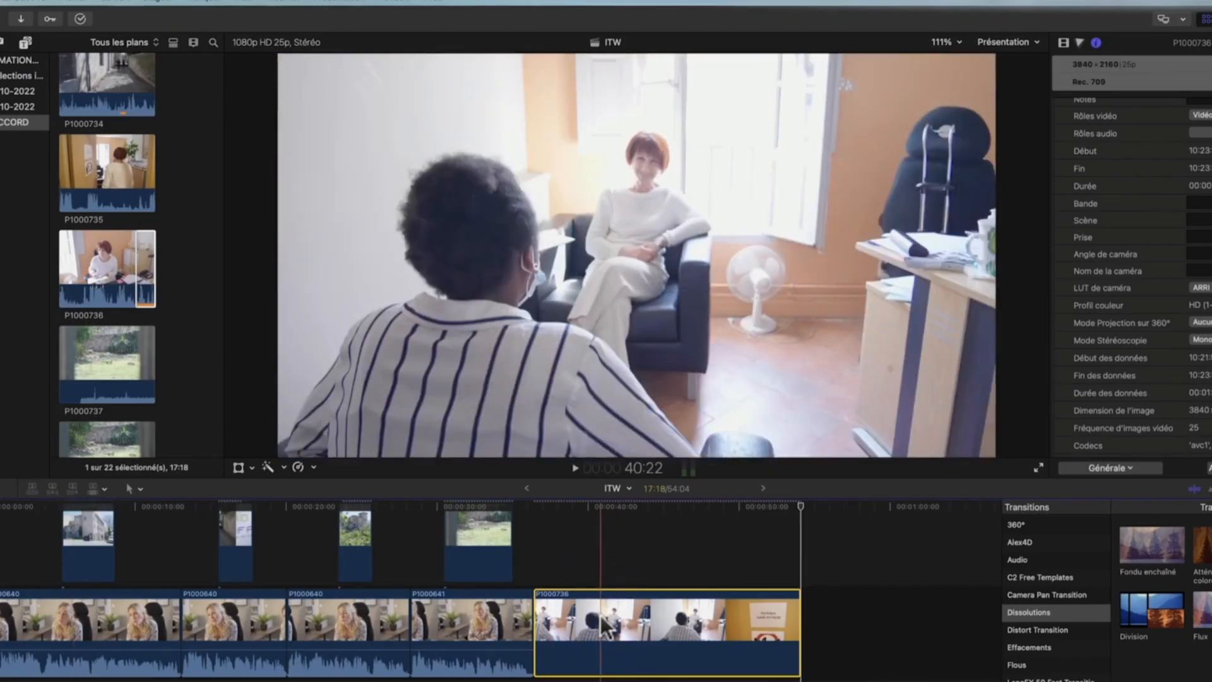
Replace the video-only P1000736 clip at the timeline's end with the same range appended with sound, using Tout.
{"action": "left_click_drag", "start_coordinate": [576, 666], "coordinate": [582, 651]}
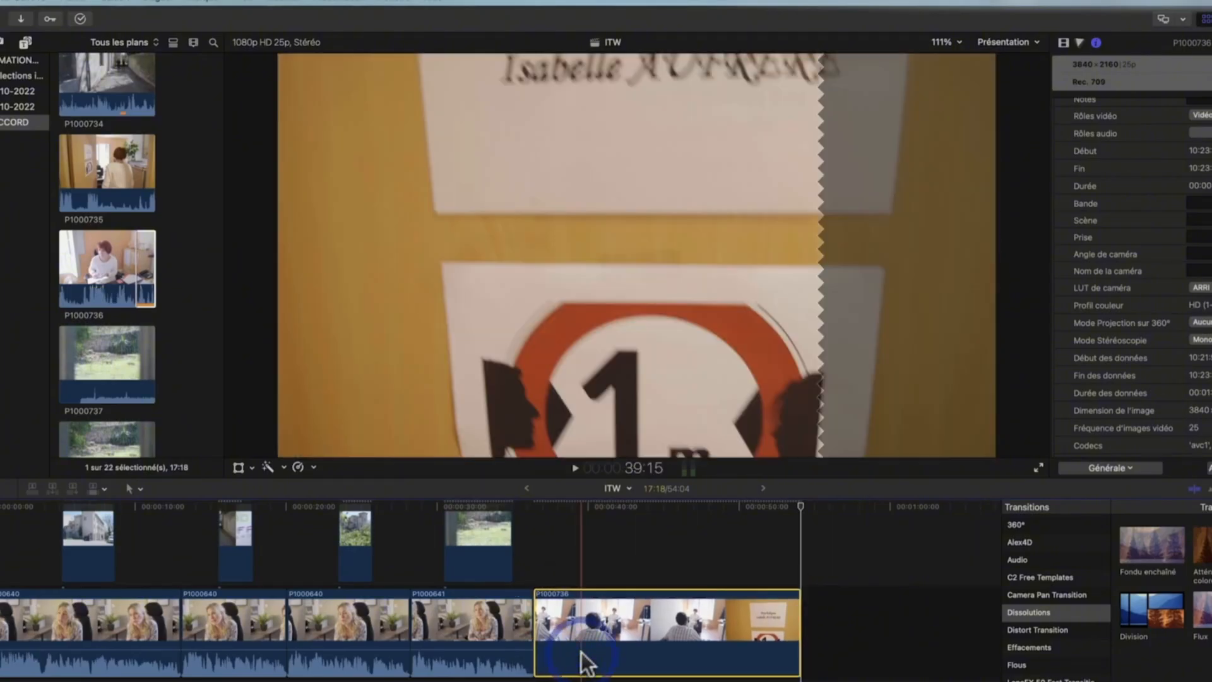
{"action": "key", "text": "Delete"}
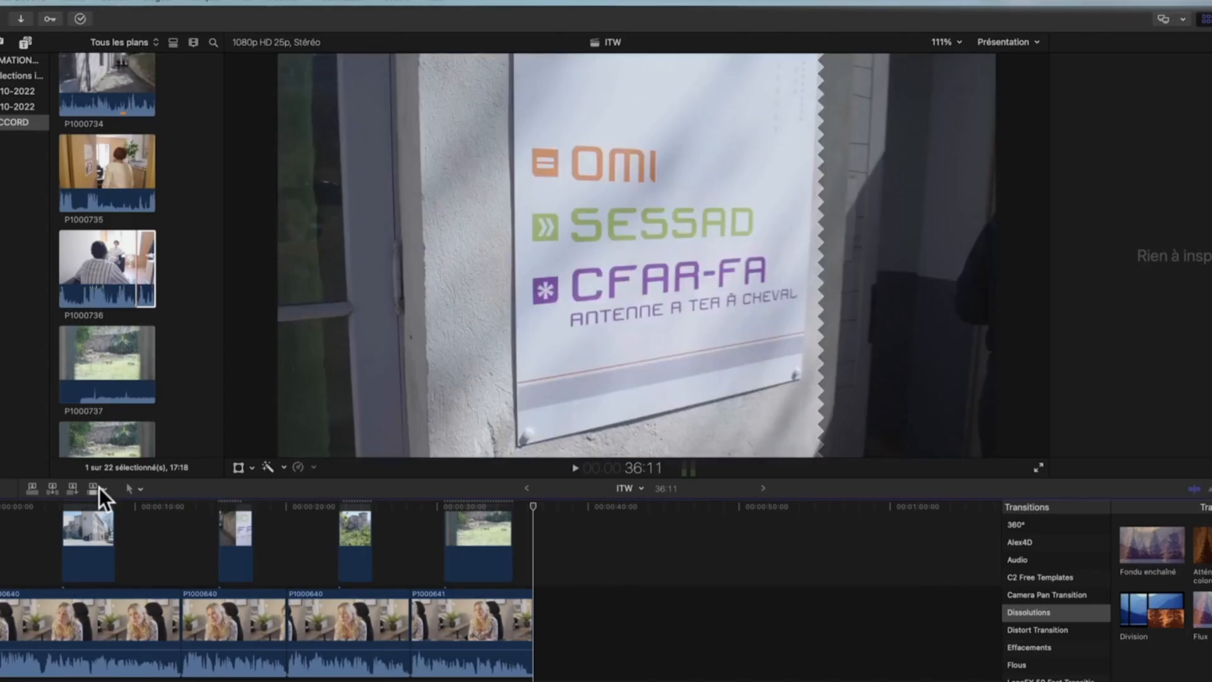
{"action": "left_click", "coordinate": [101, 488]}
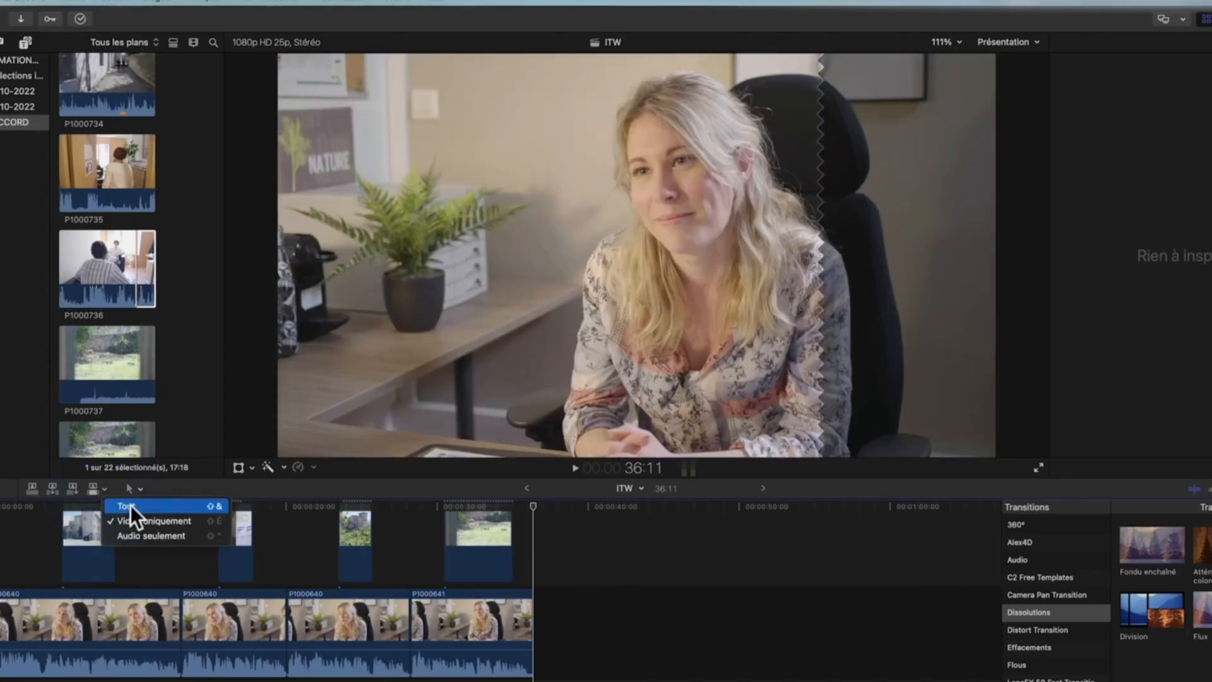
{"action": "left_click", "coordinate": [153, 506]}
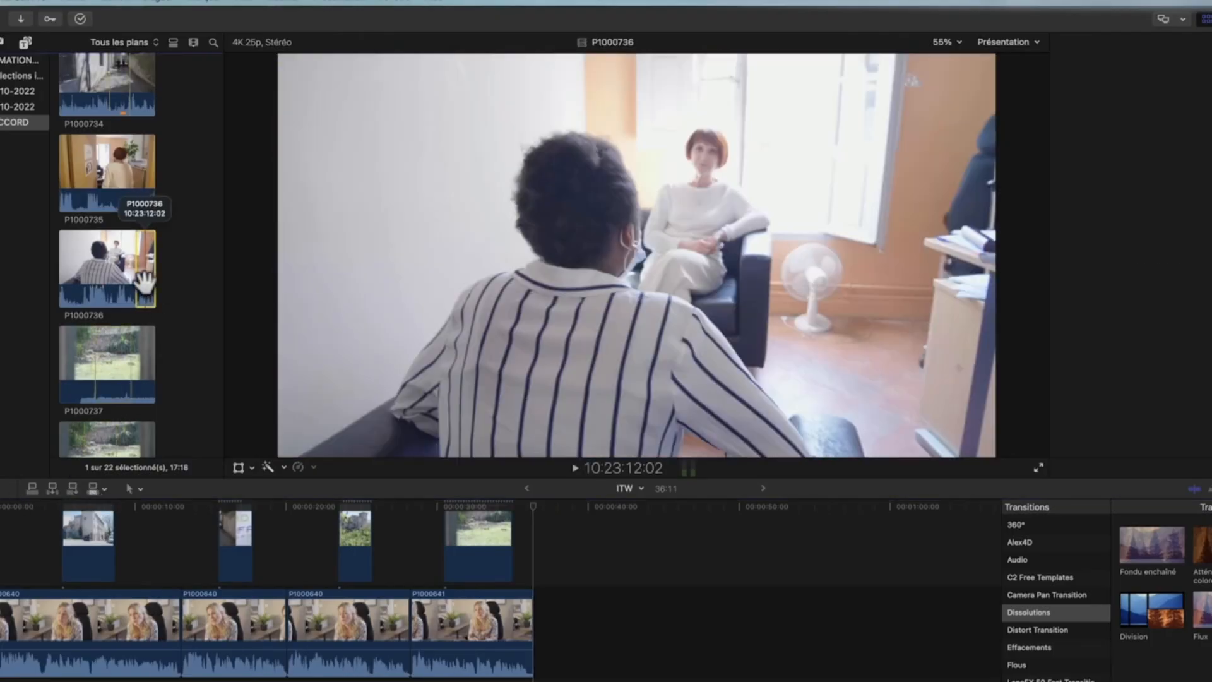
{"action": "left_click", "coordinate": [147, 283]}
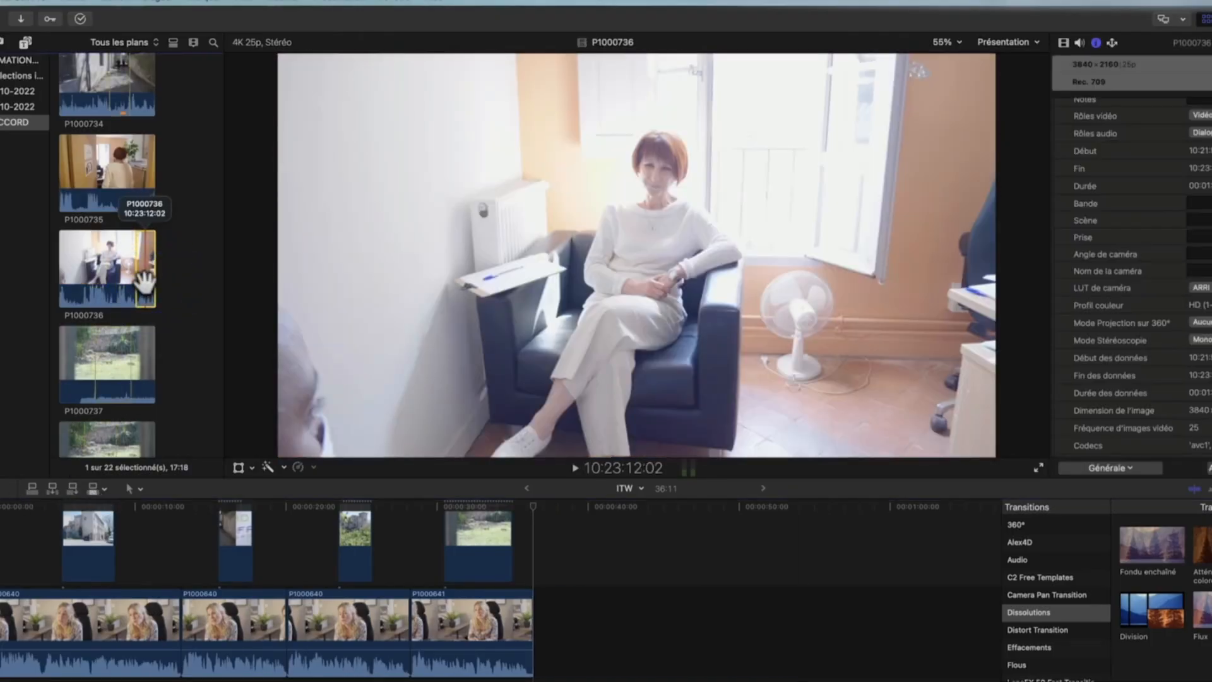
{"action": "key", "text": "e"}
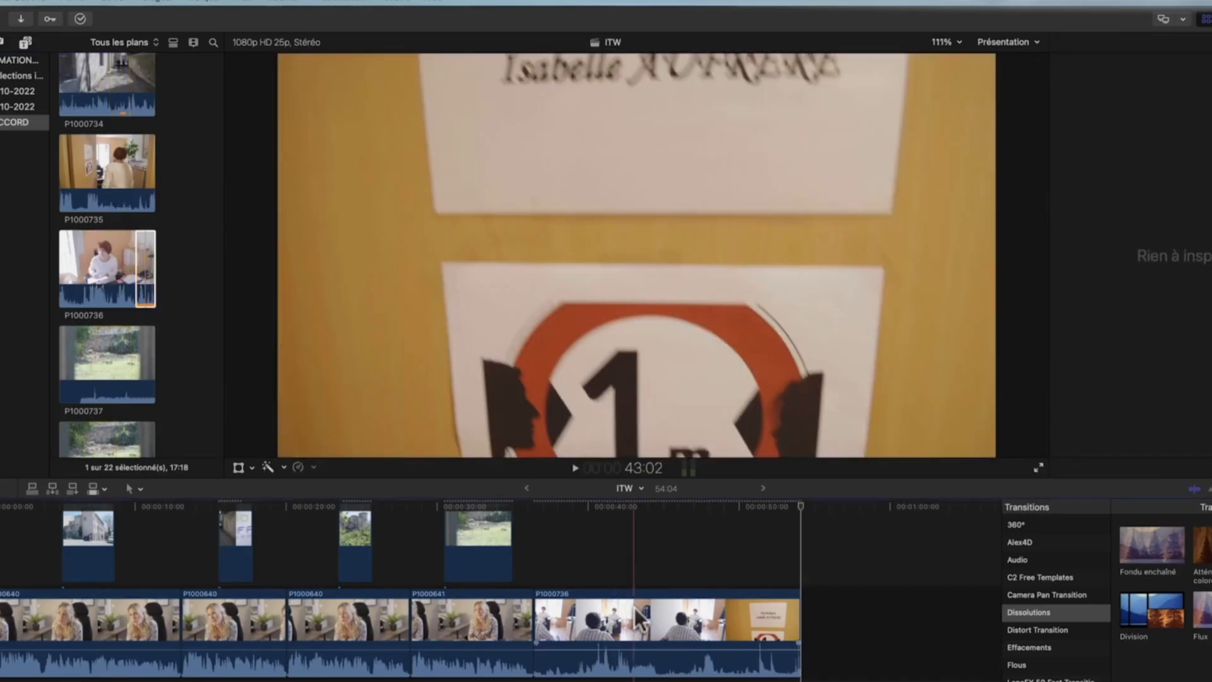
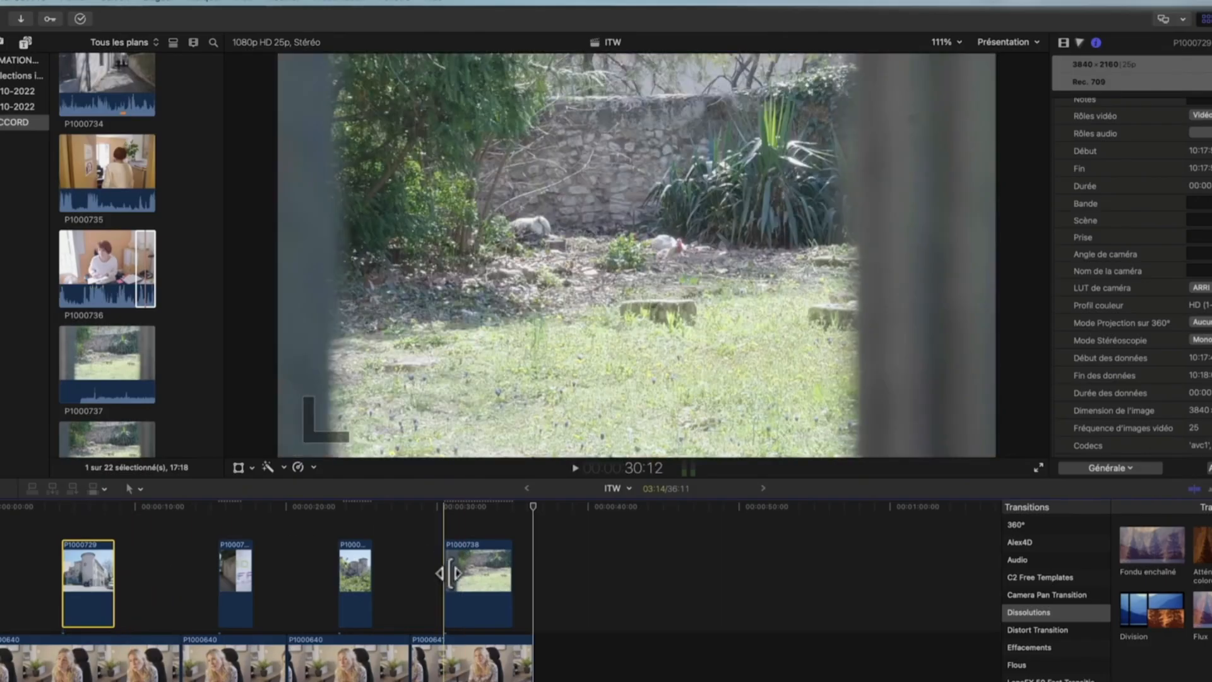
Shorten the connected P1000738 clip and shift it, P1000733 and P1000734 earlier so each starts at an interview cut.
{"action": "left_click", "coordinate": [459, 574]}
{"action": "left_click_drag", "start_coordinate": [460, 573], "coordinate": [301, 578]}
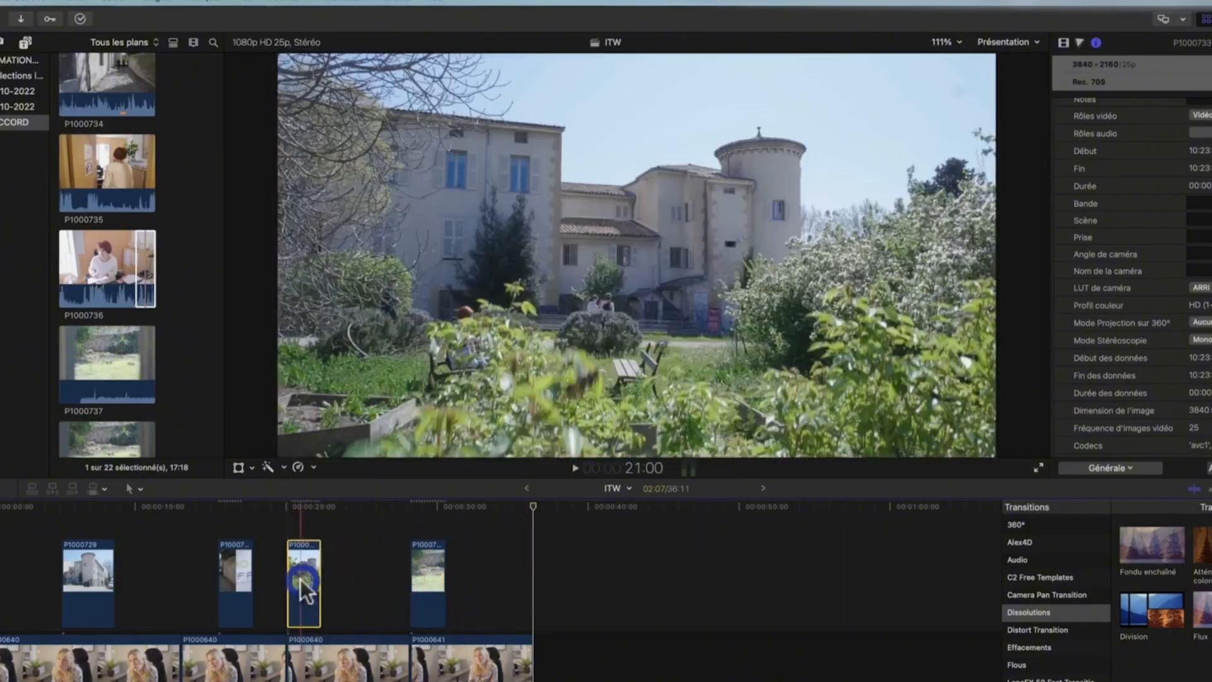
{"action": "left_click_drag", "start_coordinate": [226, 579], "coordinate": [199, 580]}
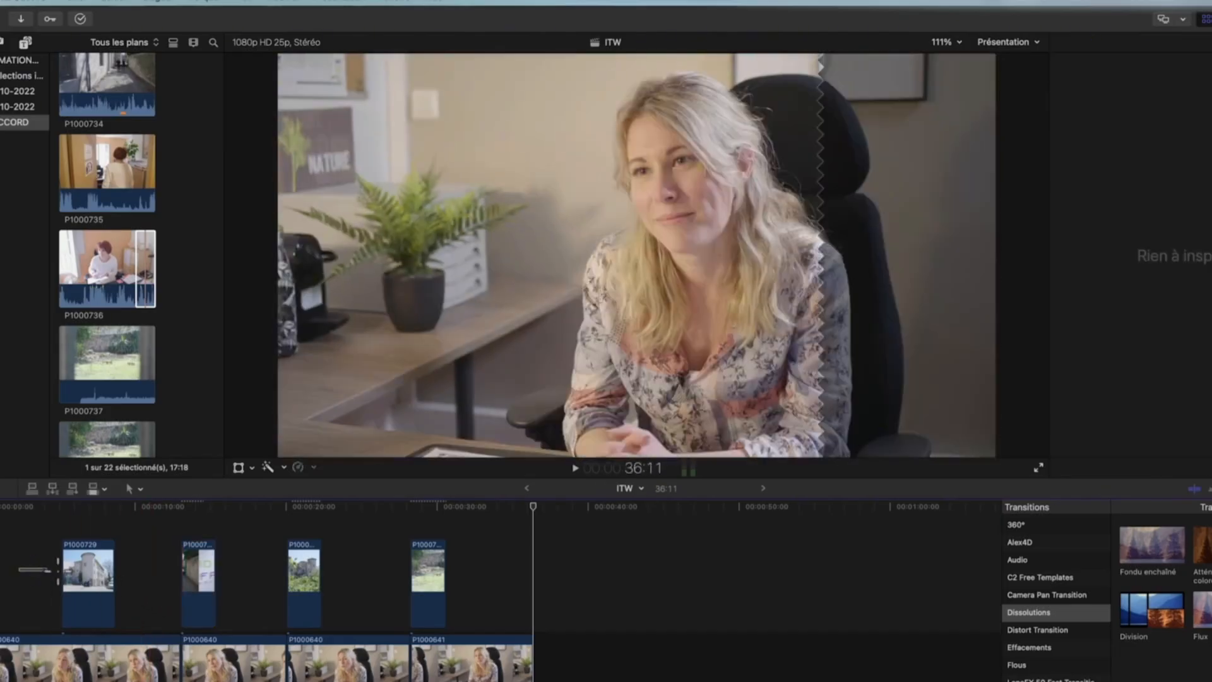
Group the four connected illustration clips above the interview into one secondary storyline.
{"action": "left_click_drag", "start_coordinate": [19, 569], "coordinate": [453, 579]}
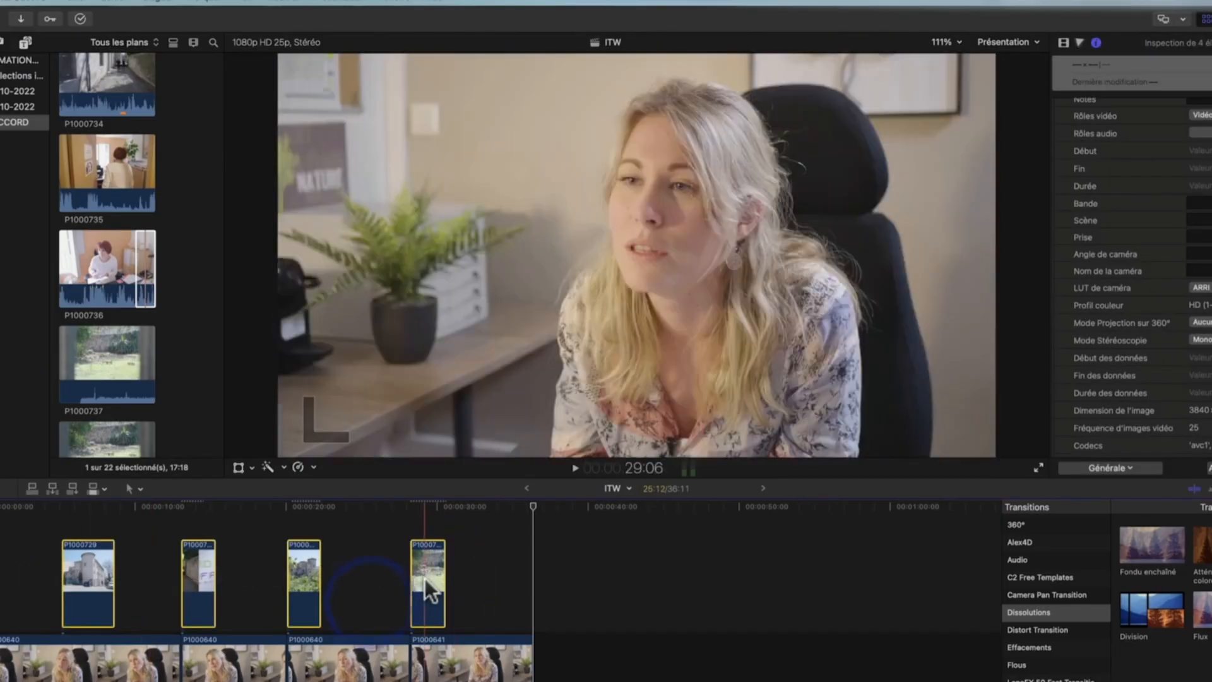
{"action": "right_click", "coordinate": [426, 578]}
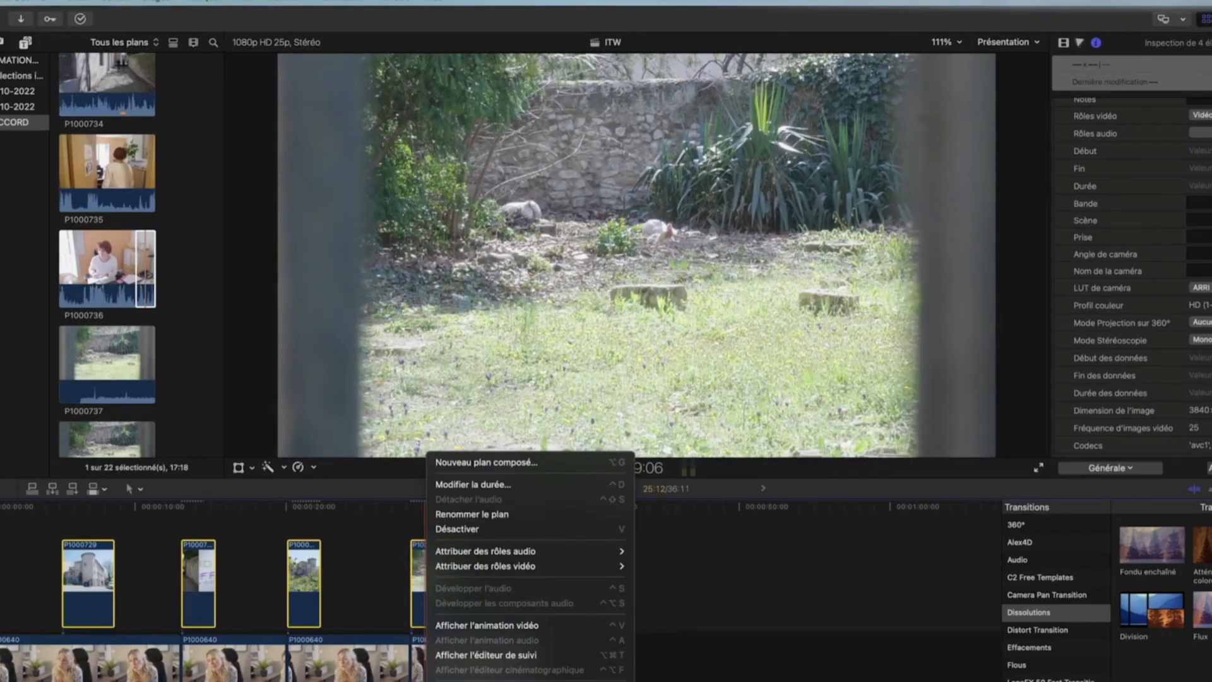
{"action": "left_click", "coordinate": [556, 680]}
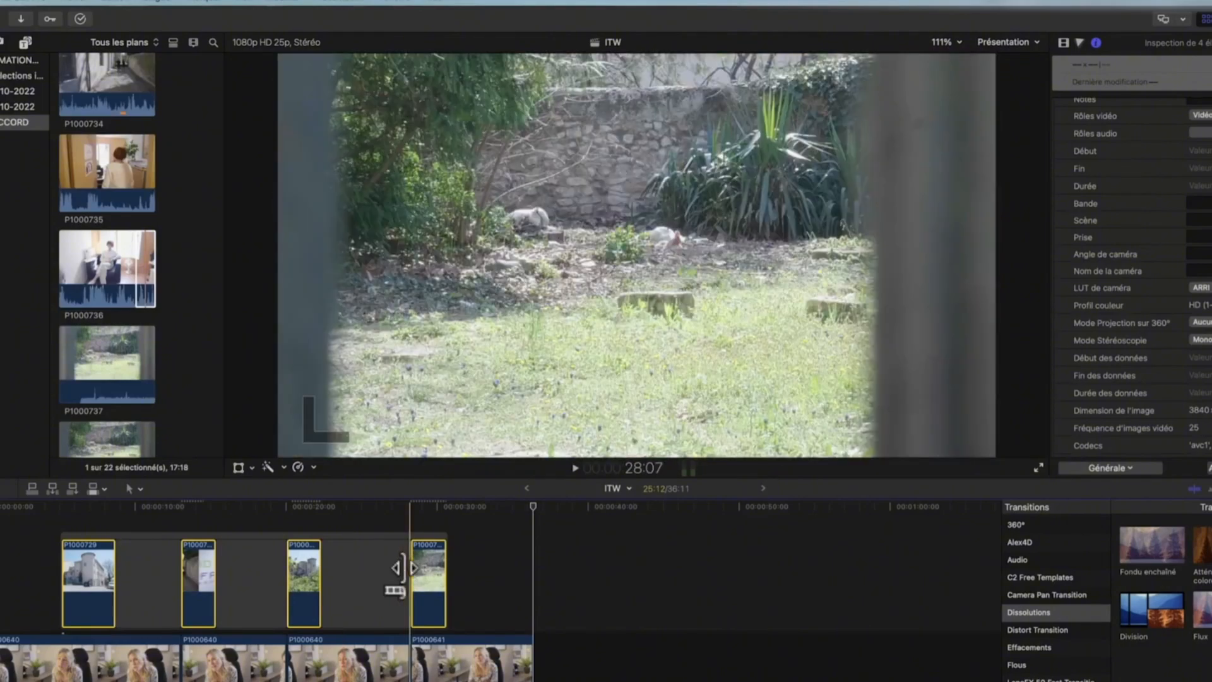
Examine the secondary storyline by selecting its gap clips, playing a short stretch from 25:11, and selecting the storyline as a whole.
{"action": "left_click", "coordinate": [370, 567]}
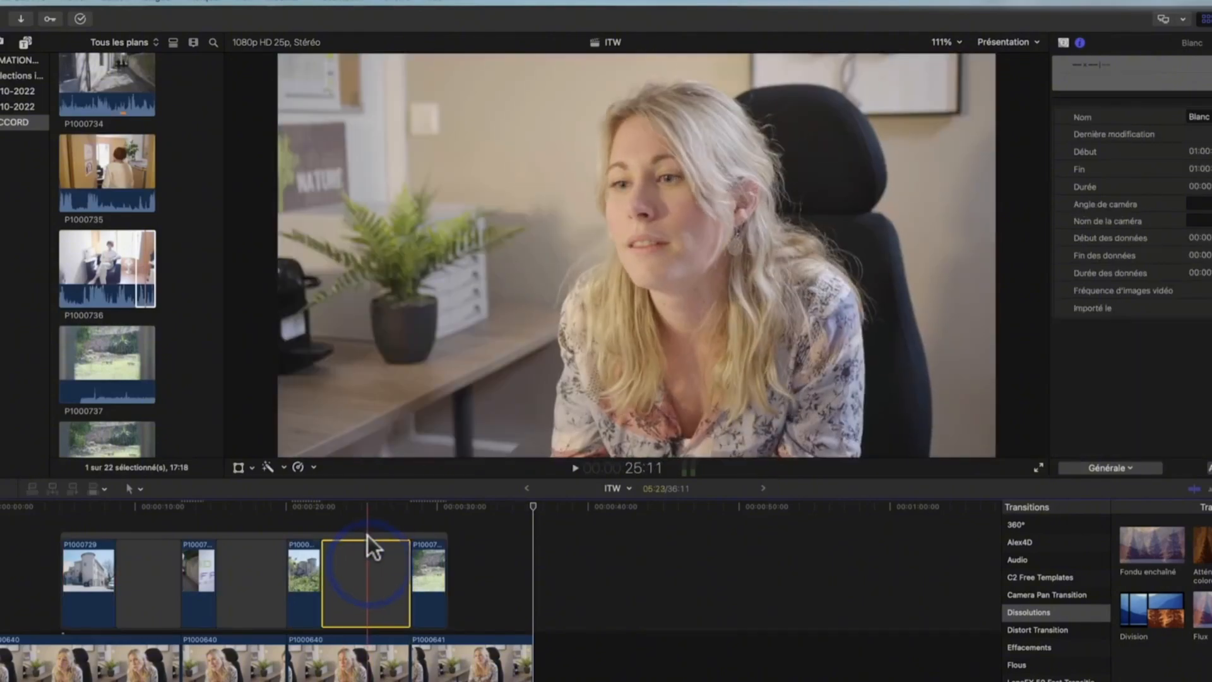
{"action": "left_click", "coordinate": [366, 529]}
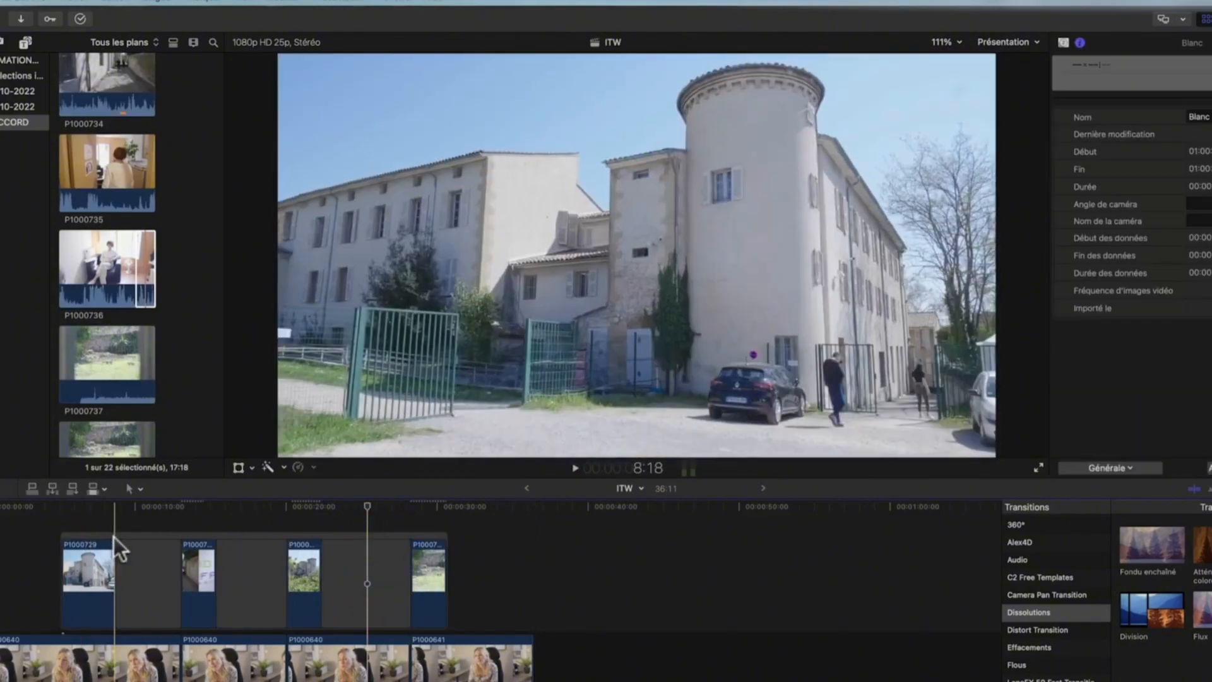
{"action": "left_click", "coordinate": [138, 551]}
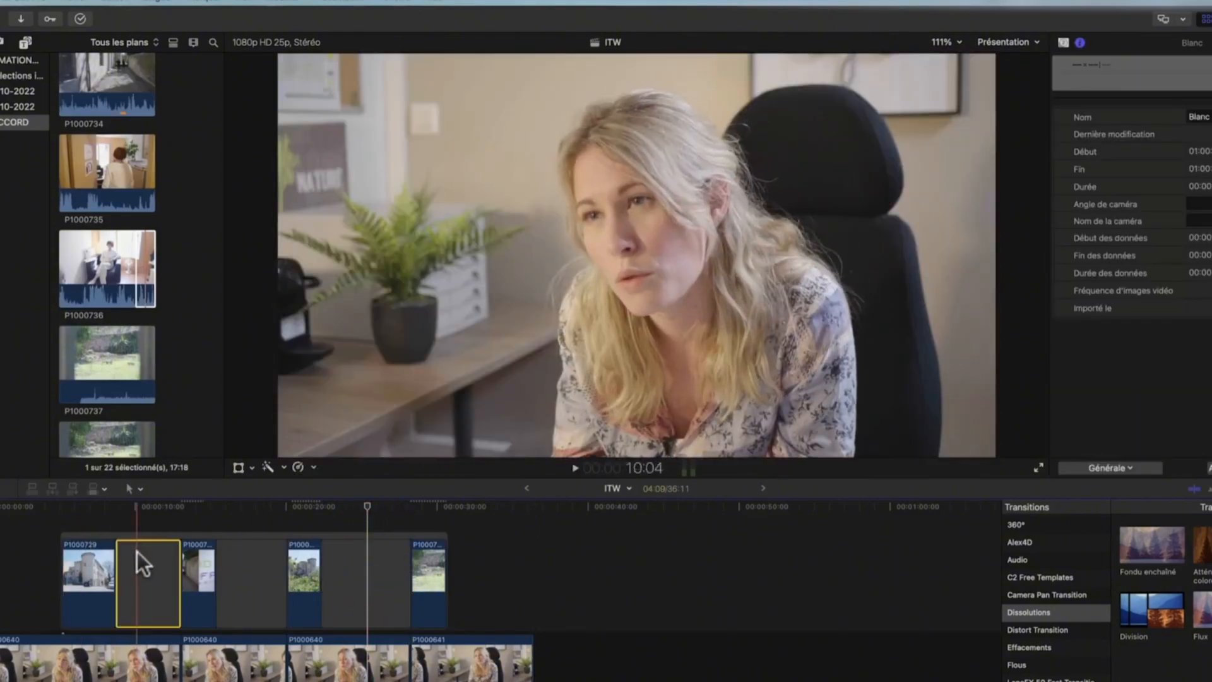
{"action": "left_click", "coordinate": [238, 558]}
{"action": "left_click", "coordinate": [343, 563]}
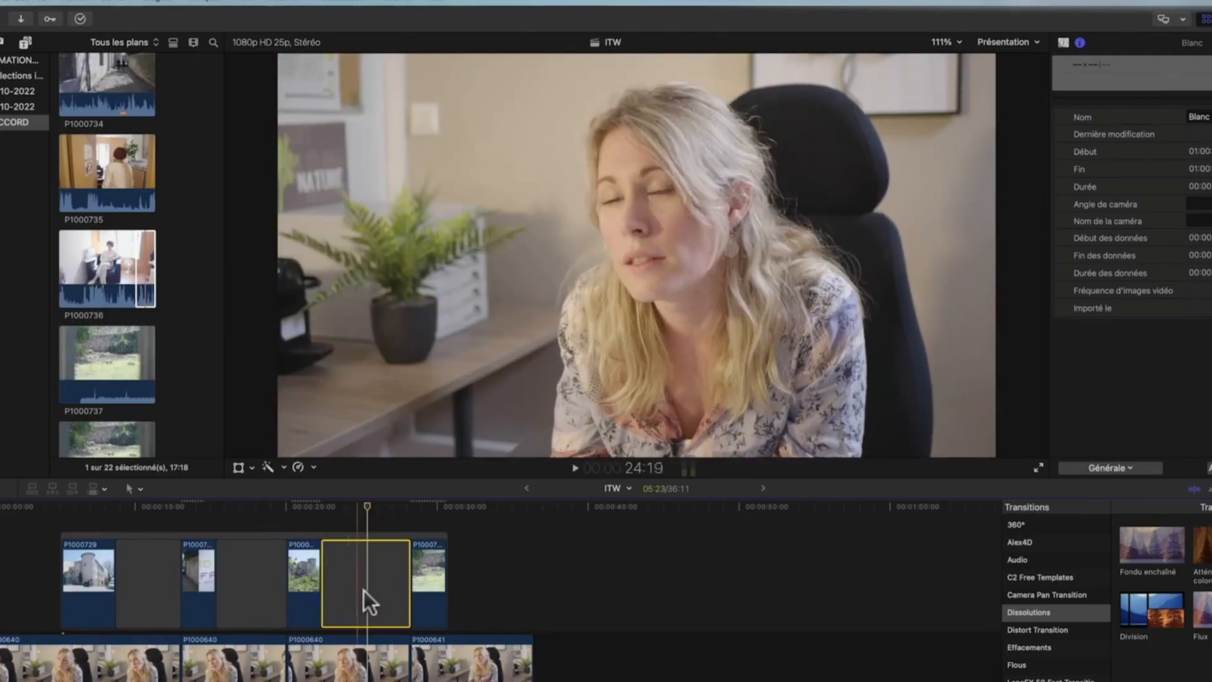
{"action": "key", "text": "space"}
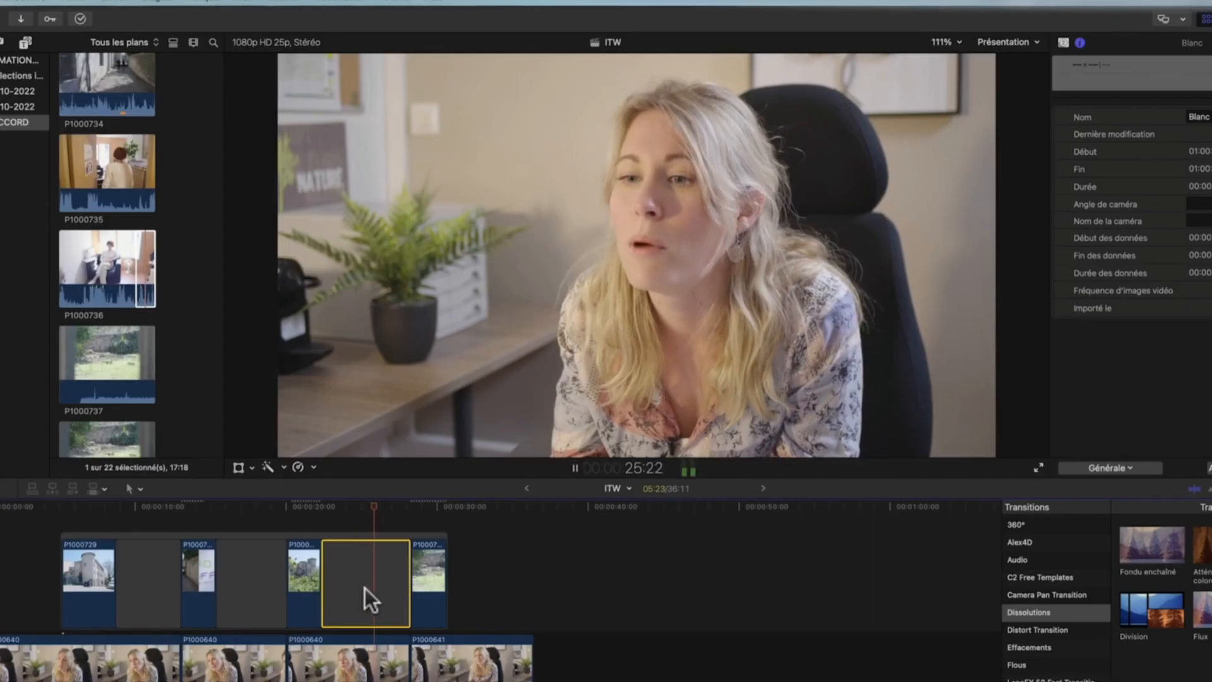
{"action": "key", "text": "space"}
{"action": "left_click", "coordinate": [293, 533]}
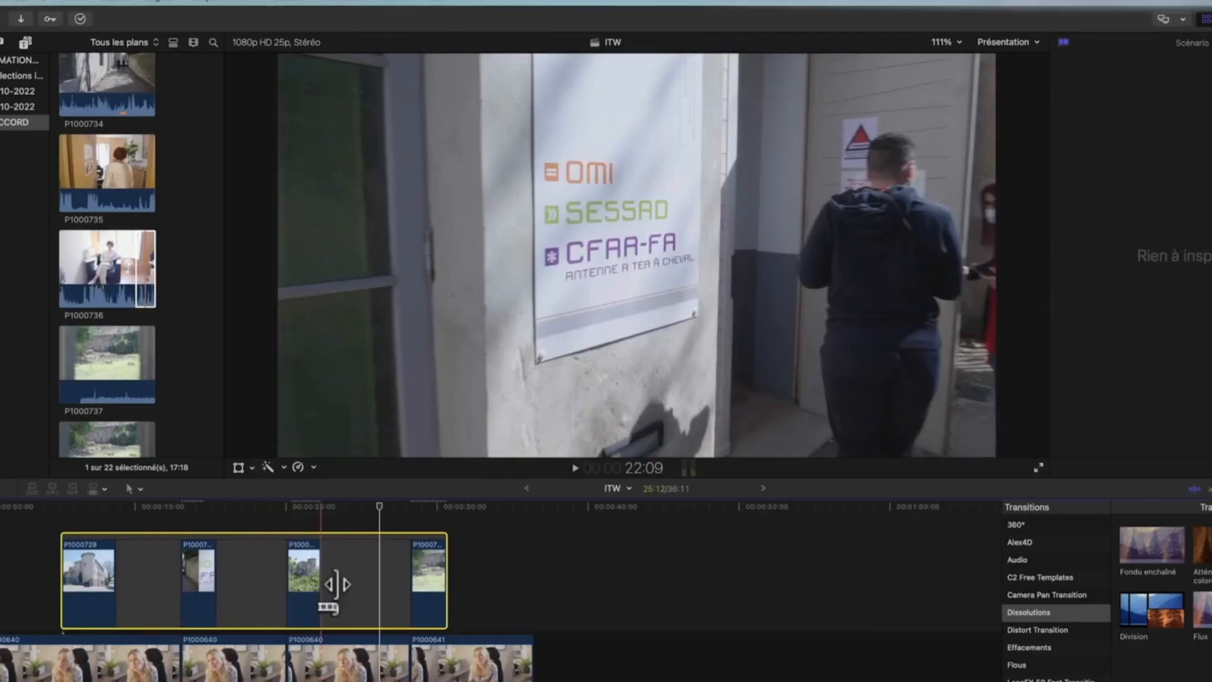
{"action": "left_click_drag", "start_coordinate": [120, 535], "coordinate": [63, 656]}
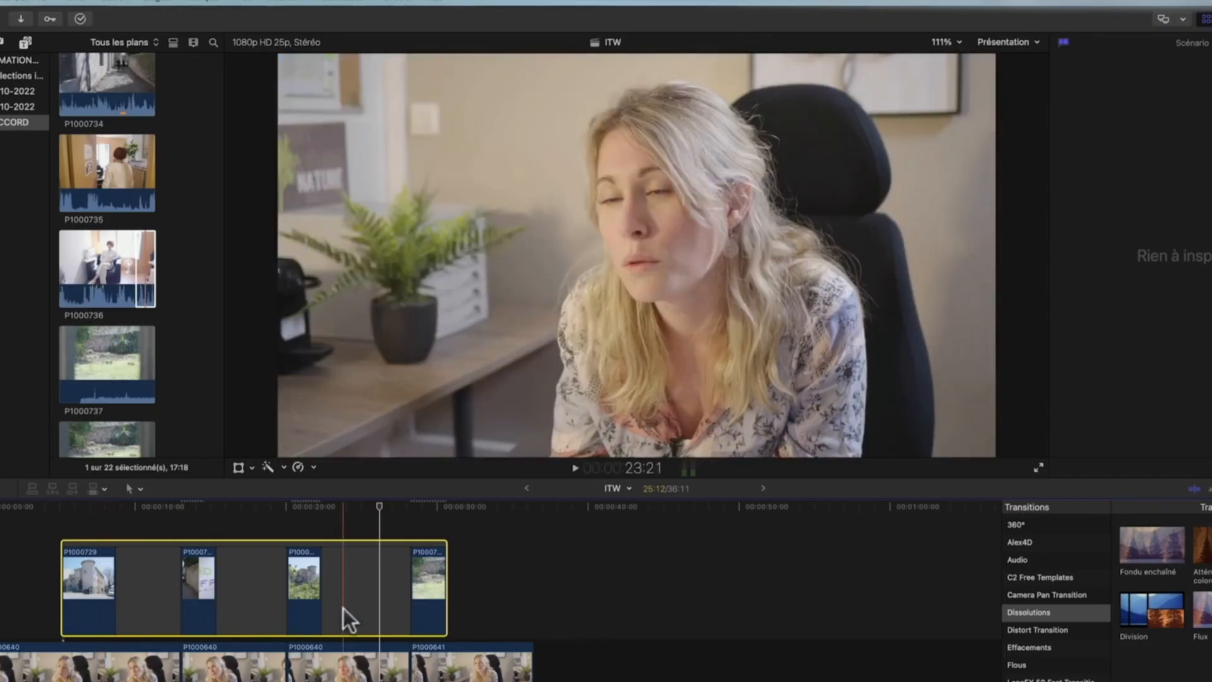
Try moving the second P1000640 interview clip to the end of the main storyline, and undo the move.
{"action": "left_click", "coordinate": [325, 666]}
{"action": "key", "text": "l"}
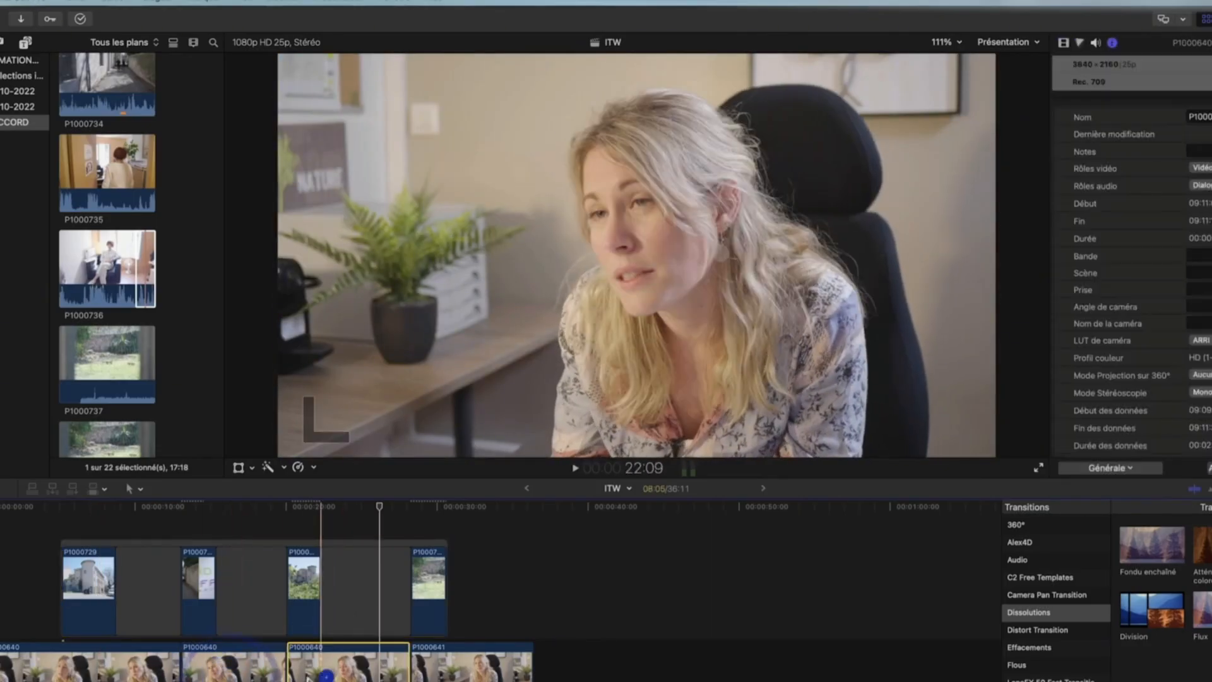
{"action": "left_click_drag", "start_coordinate": [271, 671], "coordinate": [467, 675]}
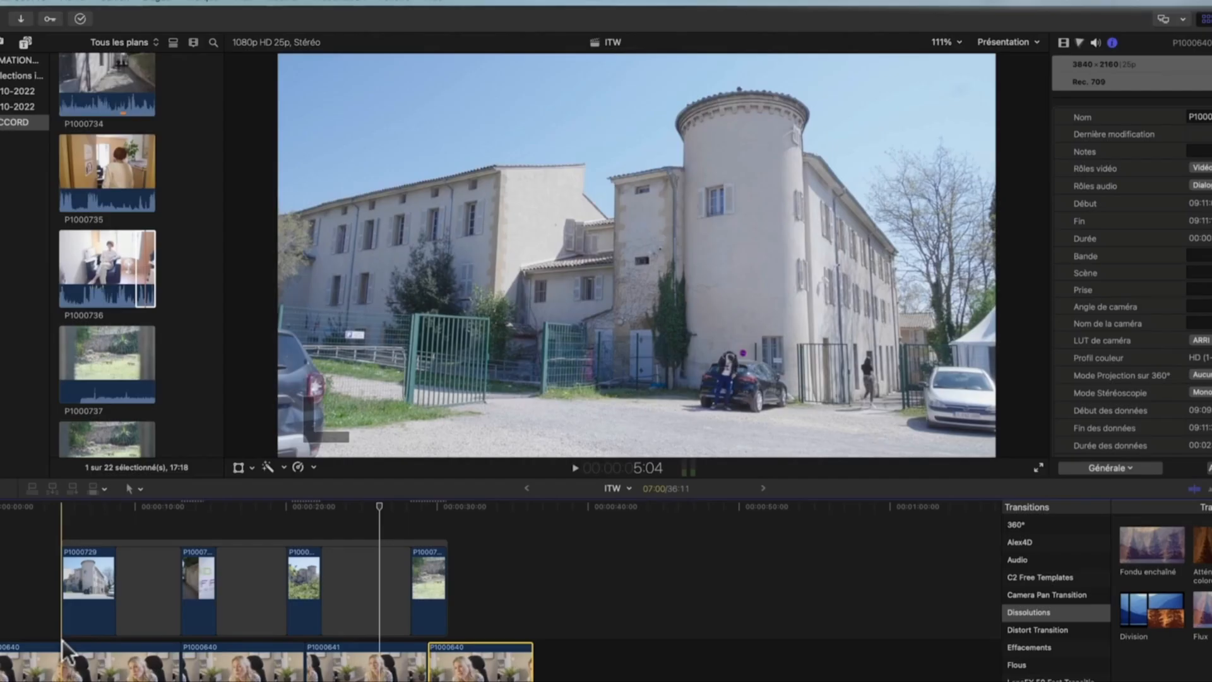
{"action": "key", "text": "super+z"}
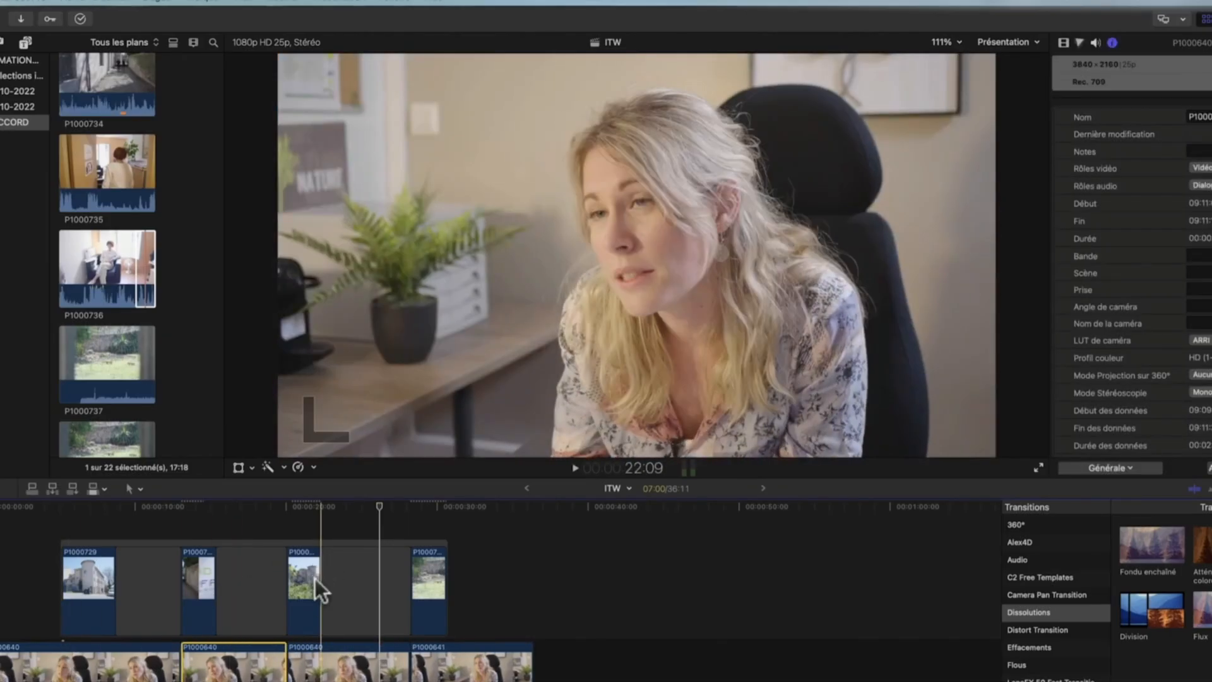
Trim the gap edges inside the secondary storyline, lengthening the gap between the P1000734 and P1000733 shots to 5:08.
{"action": "left_click", "coordinate": [323, 580]}
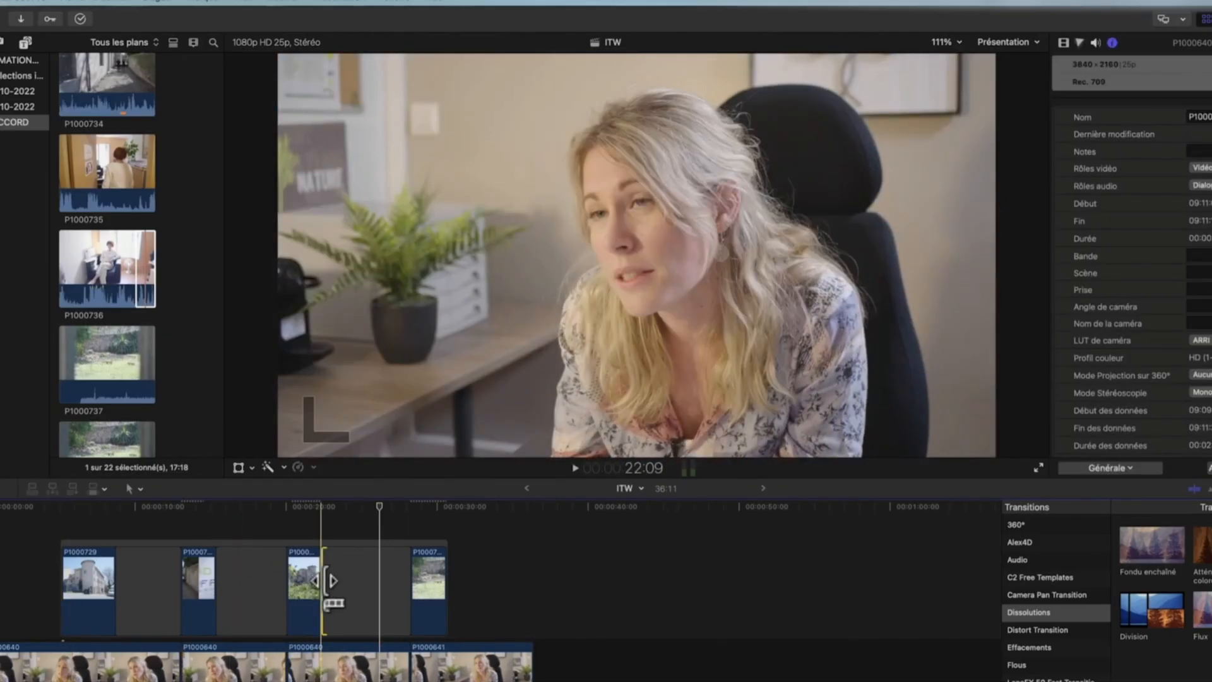
{"action": "mouse_move", "coordinate": [325, 580]}
{"action": "left_mouse_down"}
{"action": "mouse_move", "coordinate": [383, 582]}
{"action": "mouse_move", "coordinate": [329, 582]}
{"action": "left_mouse_up"}
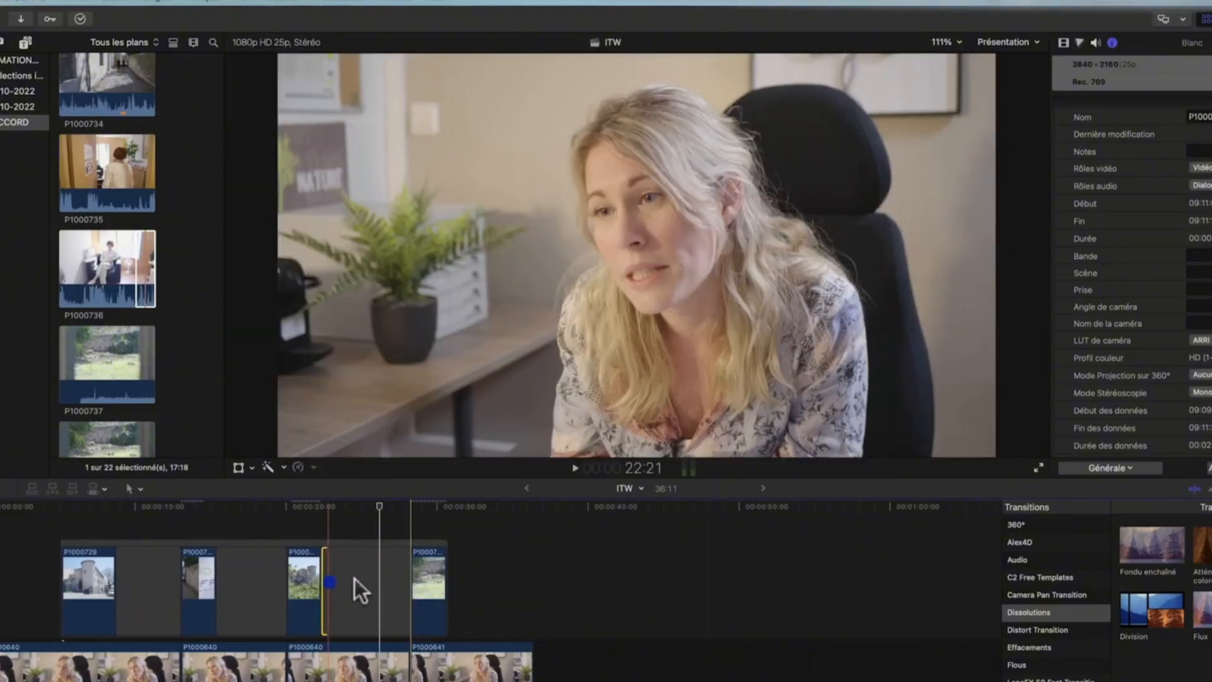
{"action": "mouse_move", "coordinate": [410, 581]}
{"action": "left_mouse_down"}
{"action": "mouse_move", "coordinate": [373, 581]}
{"action": "mouse_move", "coordinate": [411, 588]}
{"action": "left_mouse_up"}
{"action": "left_click_drag", "start_coordinate": [282, 590], "coordinate": [226, 590]}
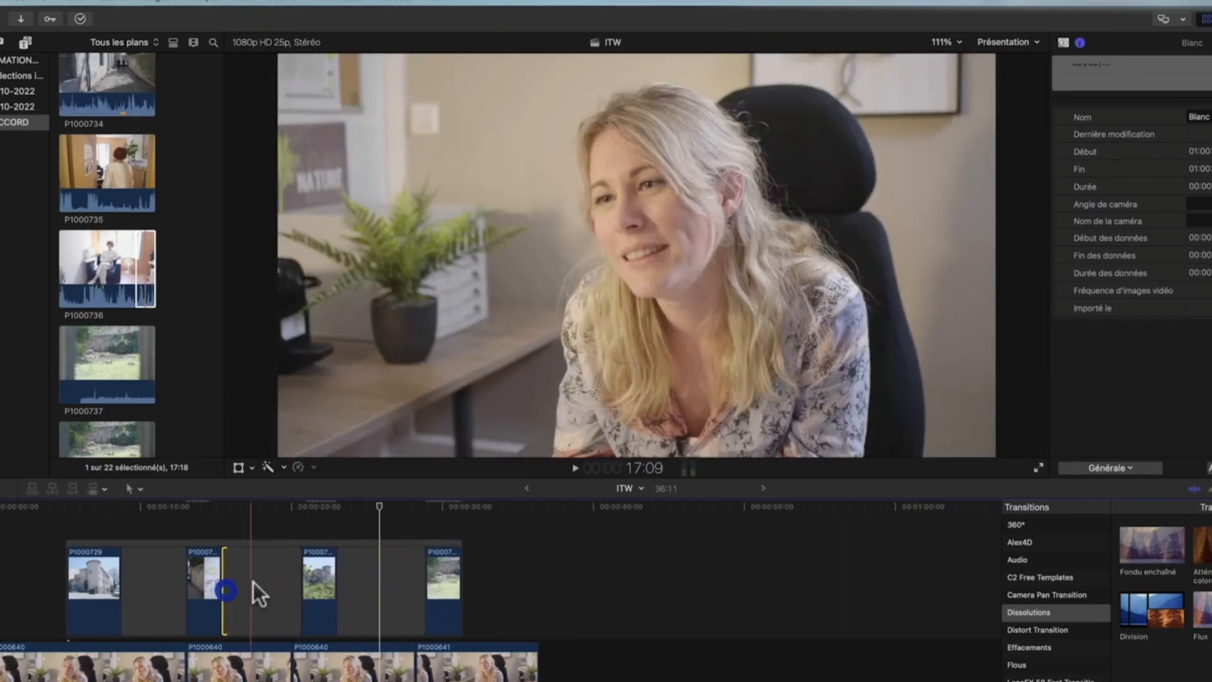
Delete the gap clip between the P1000734 and P1000733 shots, and undo the deletion.
{"action": "left_click", "coordinate": [255, 587]}
{"action": "key", "text": "Delete"}
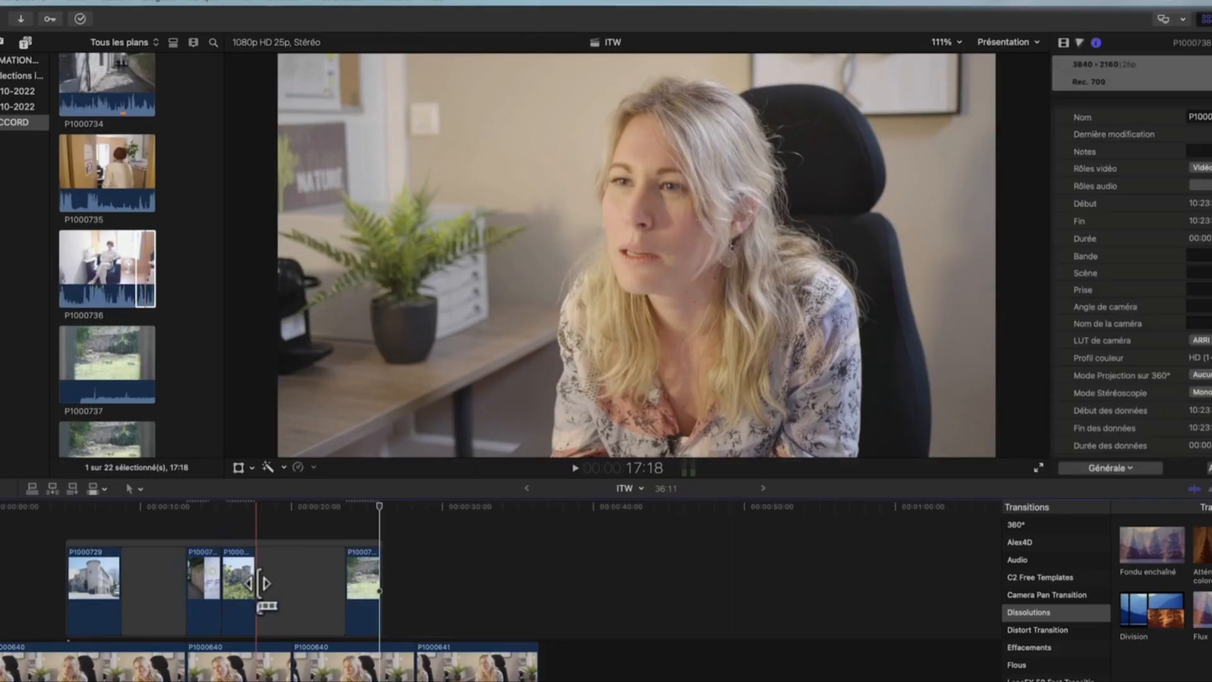
{"action": "key", "text": "super+z"}
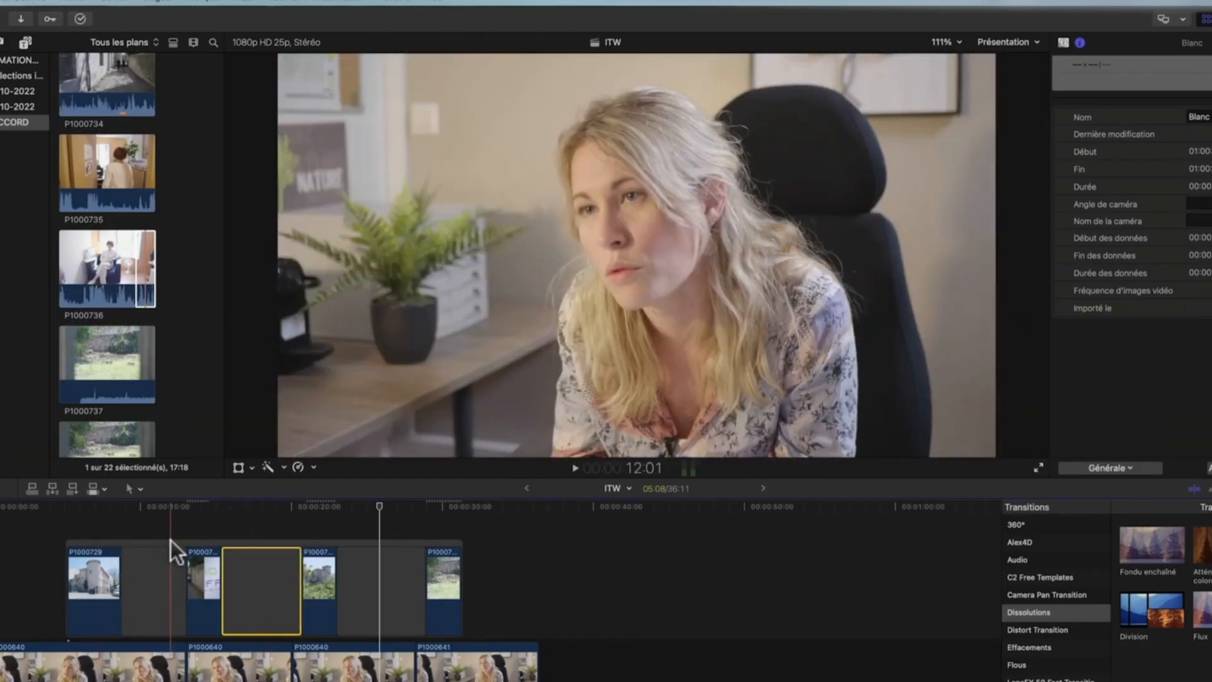
Break the secondary storyline apart so its four shots become separate connected clips without gaps.
{"action": "left_click", "coordinate": [171, 540]}
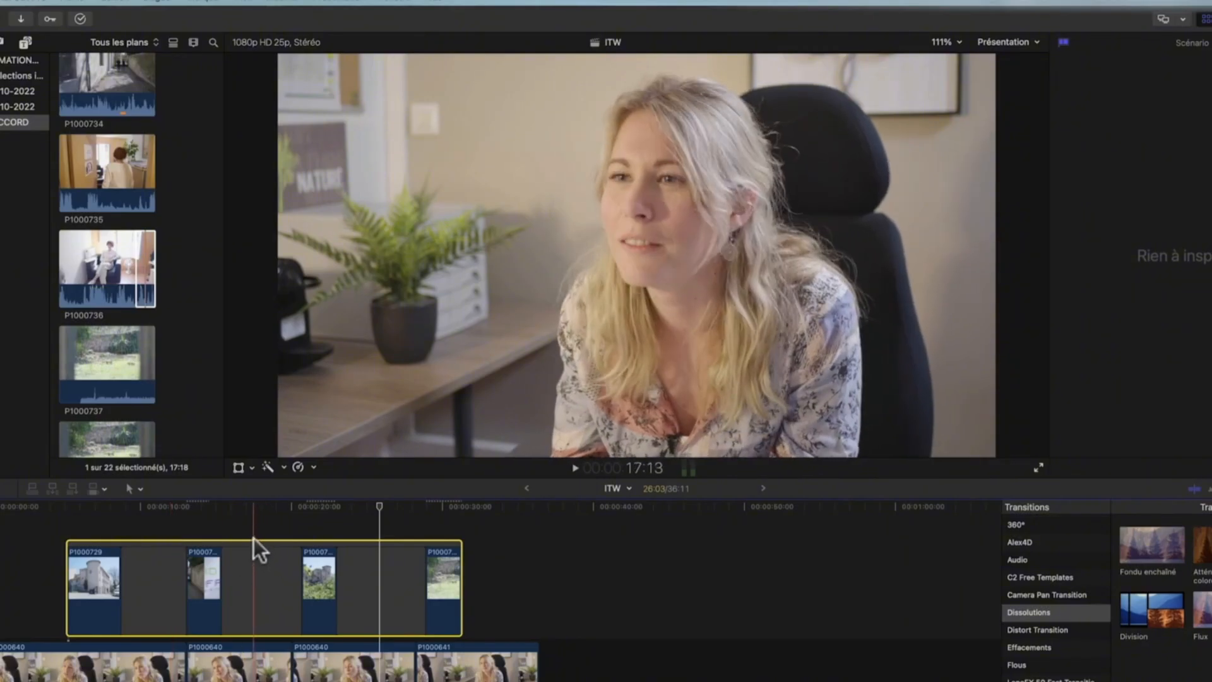
{"action": "left_click_drag", "start_coordinate": [546, 577], "coordinate": [70, 581]}
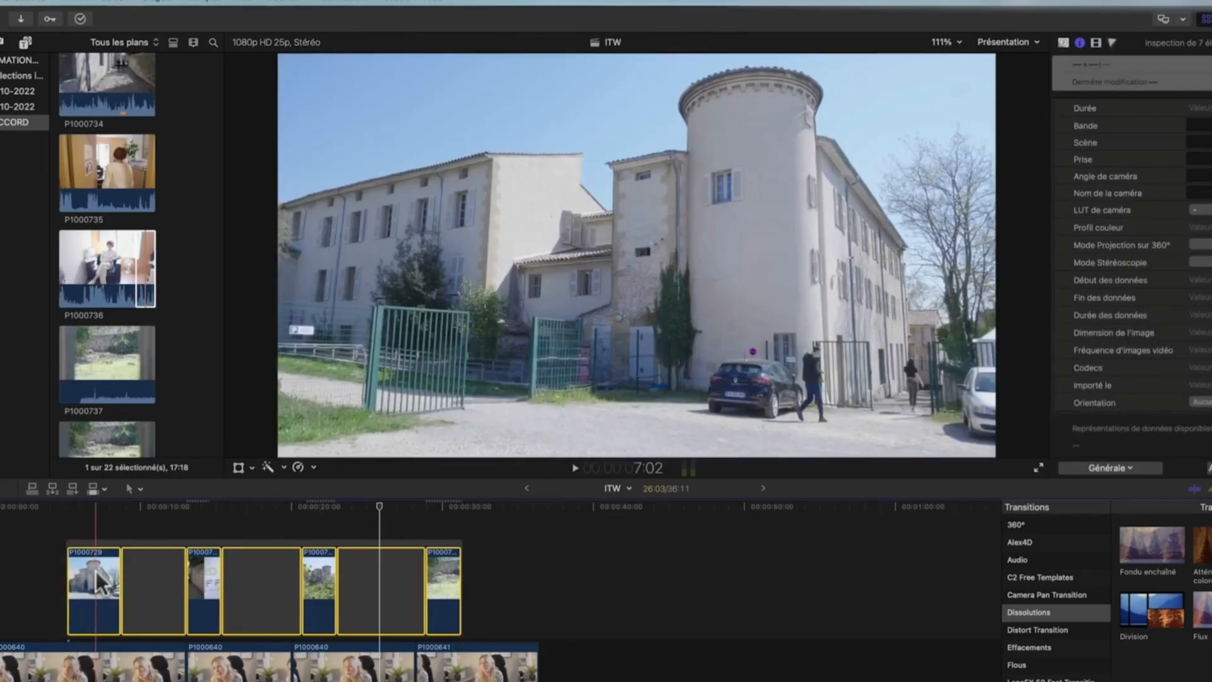
{"action": "right_click", "coordinate": [96, 570]}
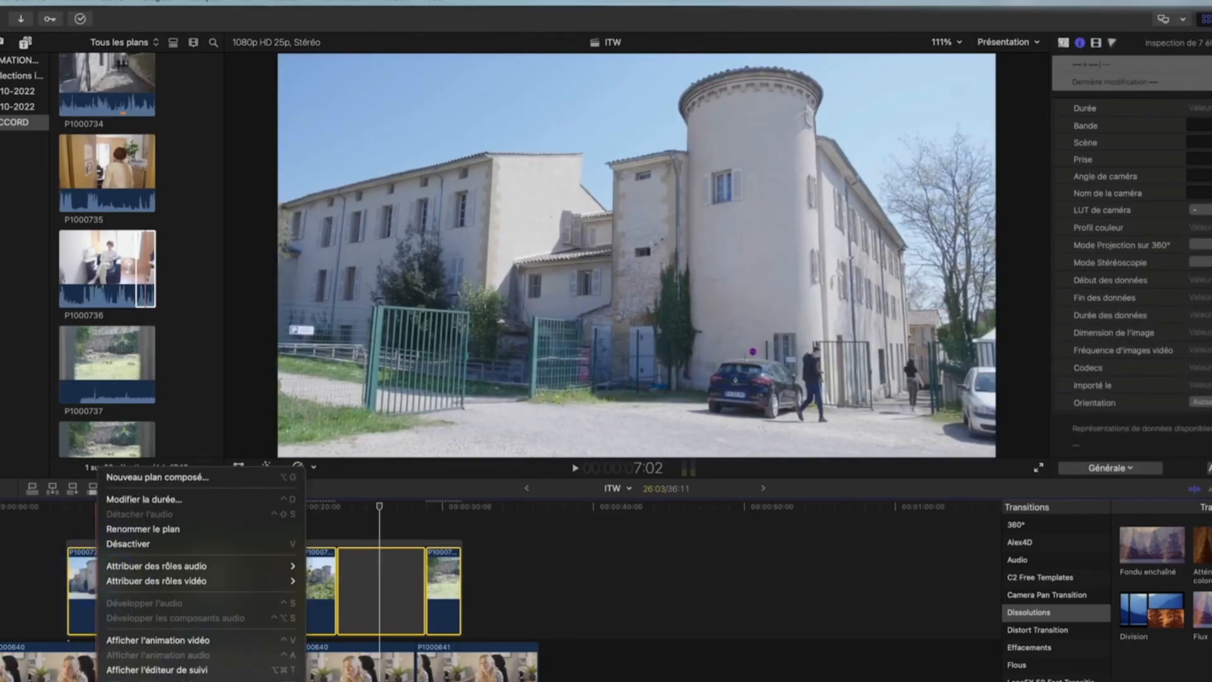
{"action": "left_click", "coordinate": [183, 680]}
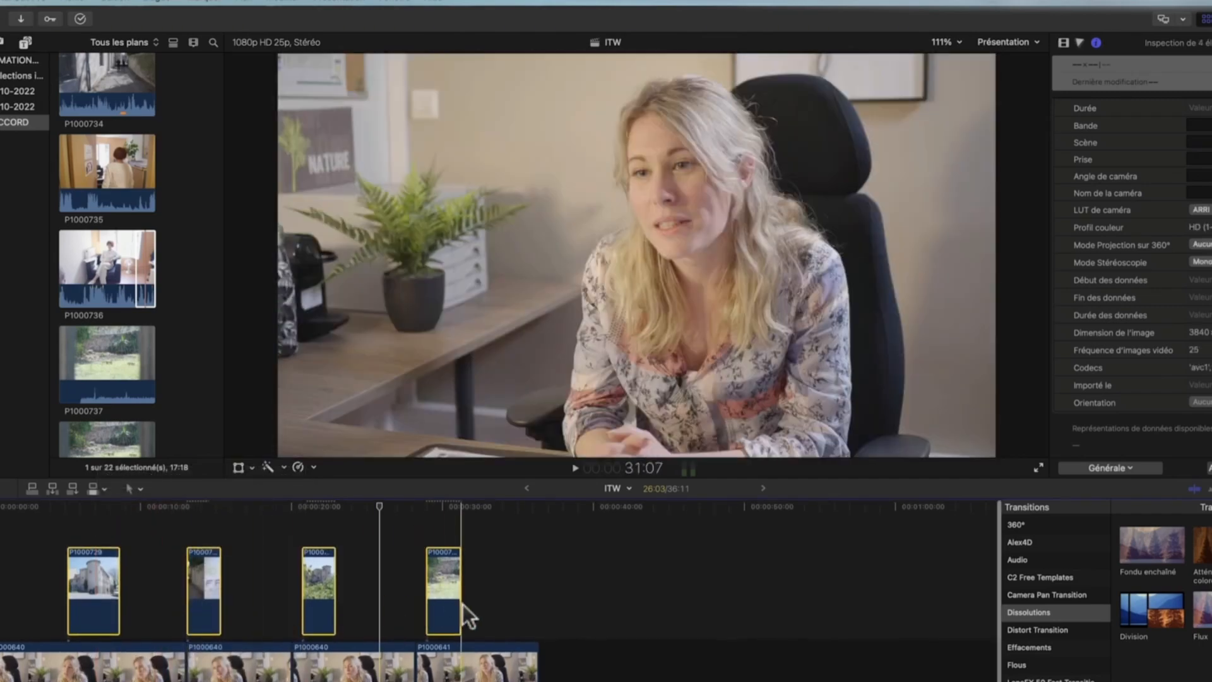
{"action": "left_click", "coordinate": [286, 596]}
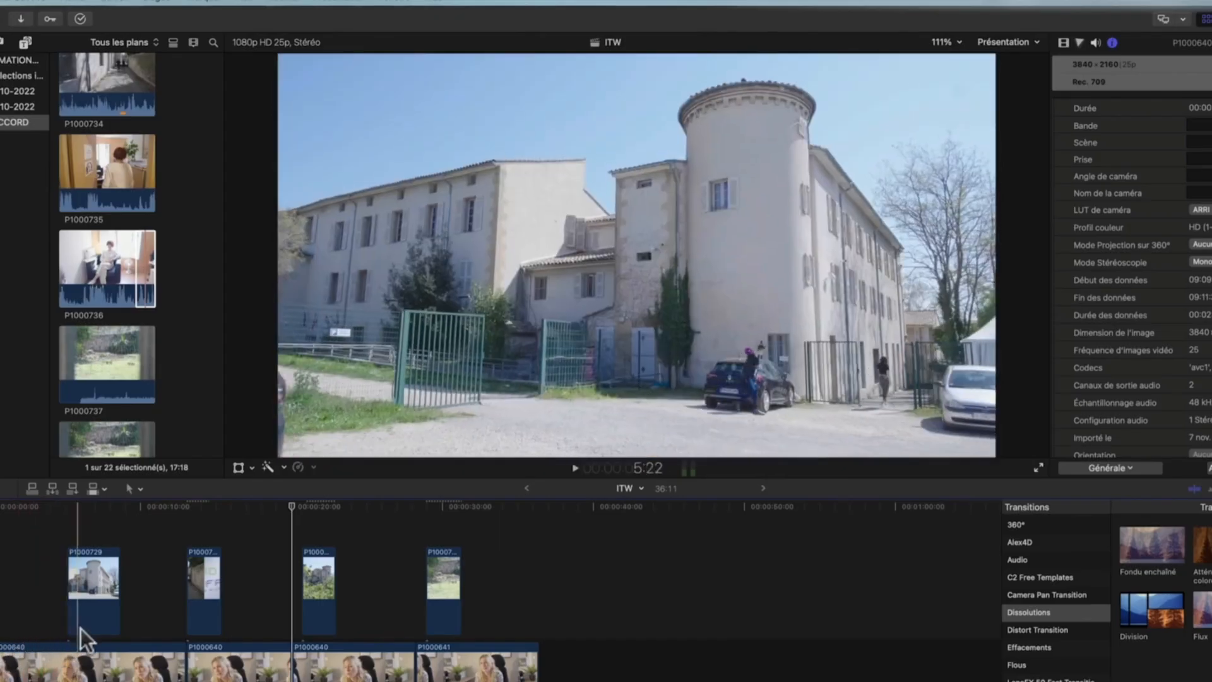
Move the four connected shots together above the interview so they sit end to end, starting at about 7:00.
{"action": "left_click_drag", "start_coordinate": [86, 627], "coordinate": [114, 624]}
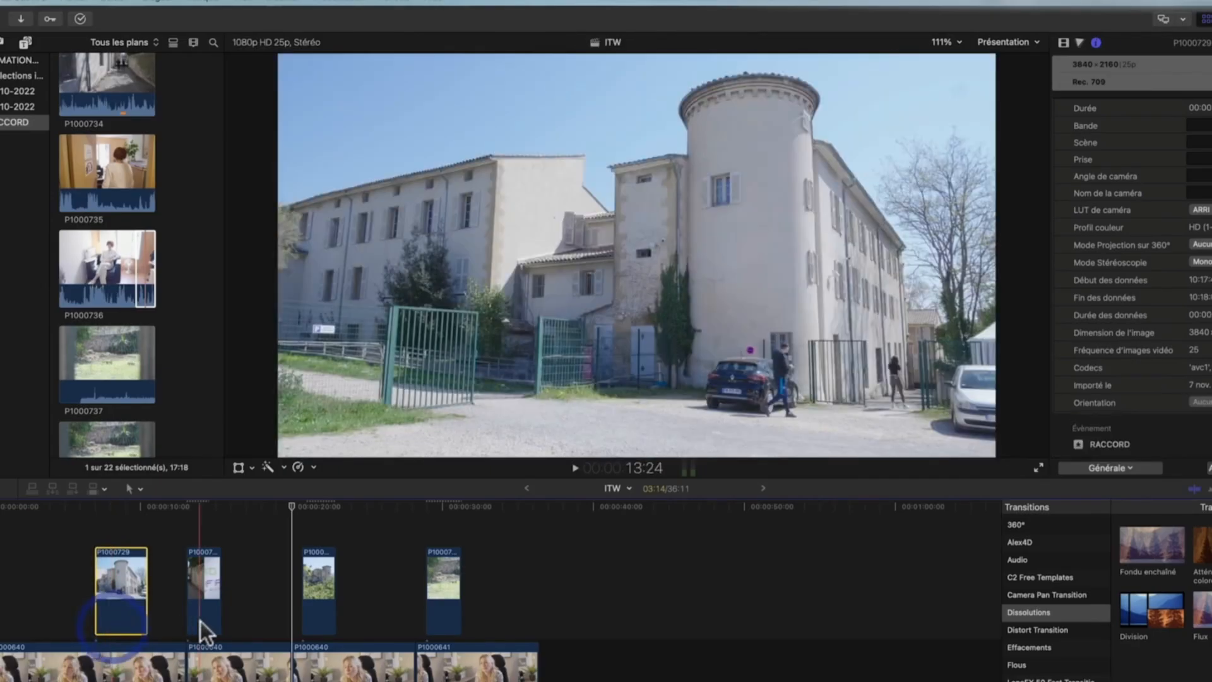
{"action": "left_click_drag", "start_coordinate": [199, 620], "coordinate": [167, 619]}
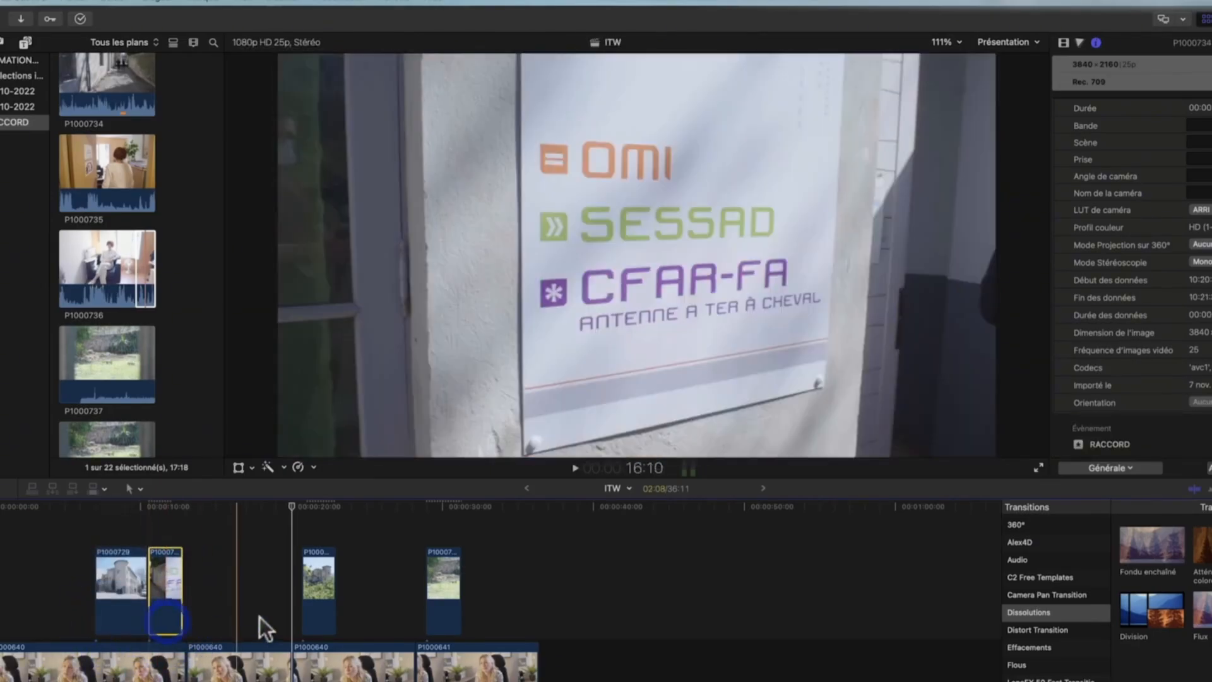
{"action": "left_click_drag", "start_coordinate": [317, 616], "coordinate": [198, 615]}
{"action": "left_click_drag", "start_coordinate": [439, 616], "coordinate": [233, 617]}
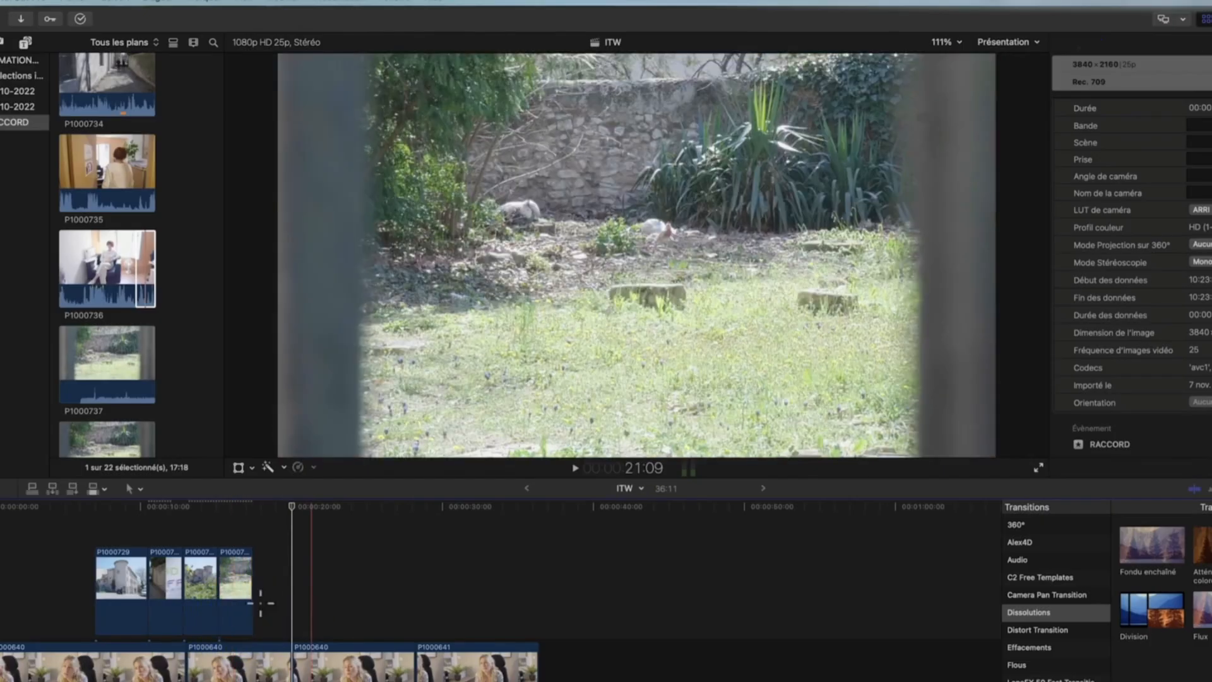
Group the four adjacent connected shots into a new secondary storyline.
{"action": "left_click_drag", "start_coordinate": [312, 601], "coordinate": [105, 597]}
{"action": "right_click", "coordinate": [105, 596]}
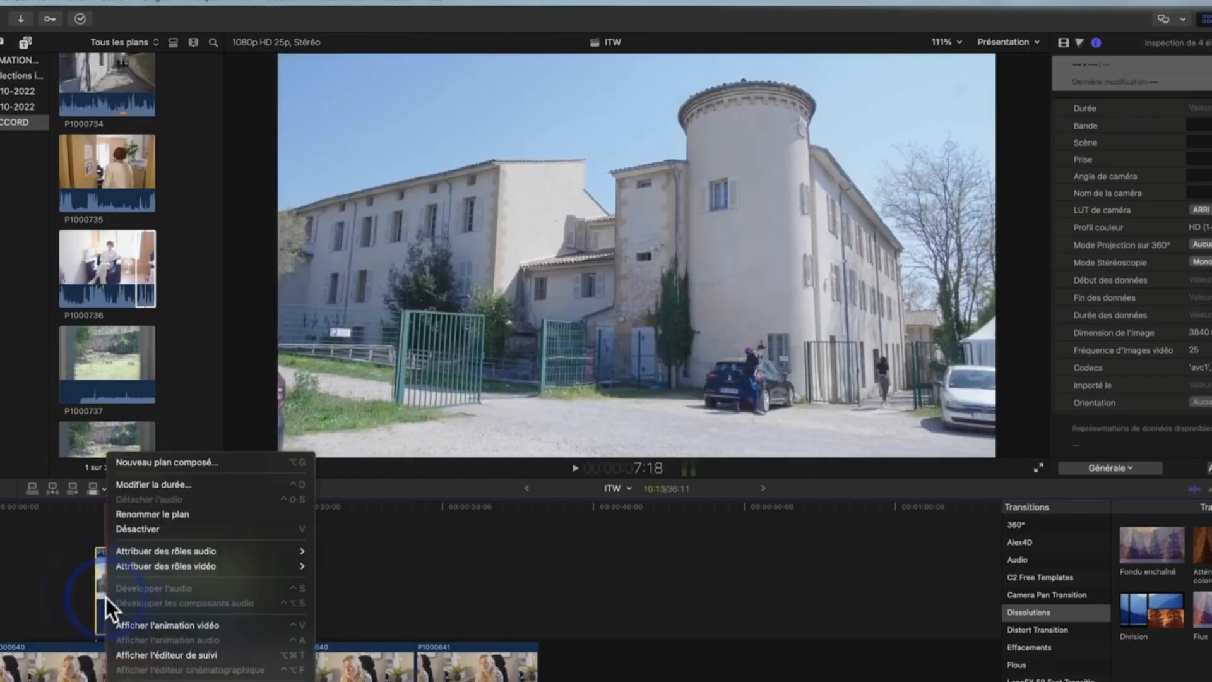
{"action": "left_click", "coordinate": [136, 625]}
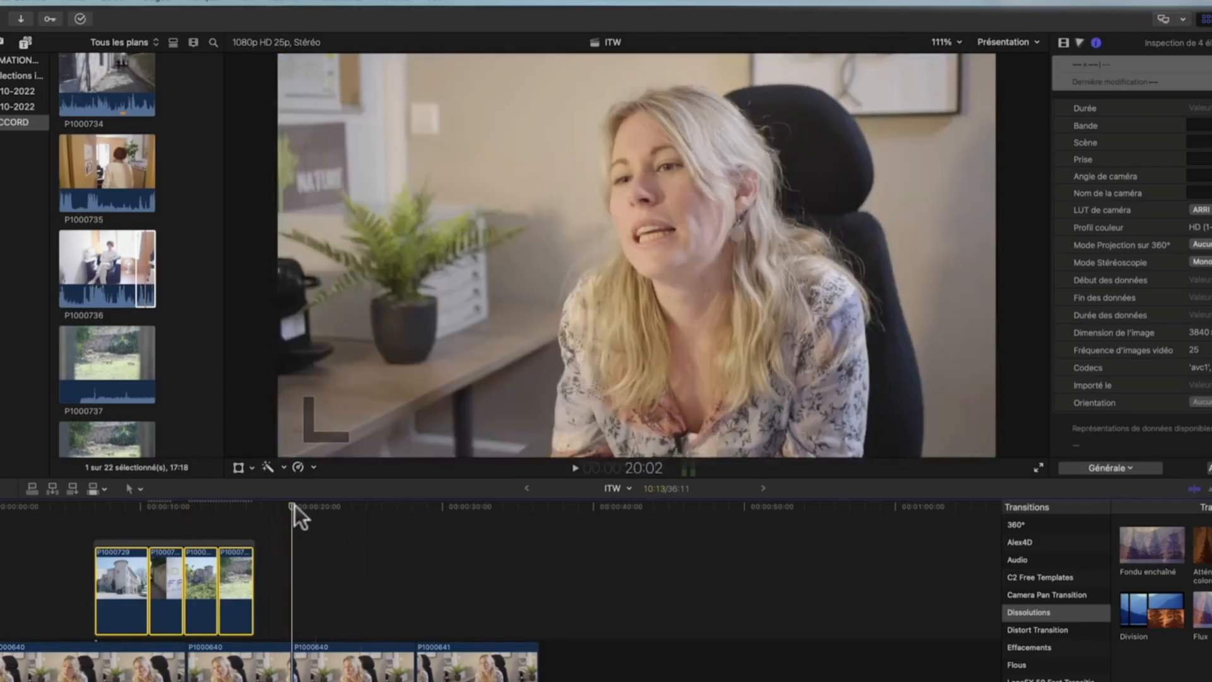
Place the playhead at the end of the secondary storyline, 17:13, and append the selected 17:18 range of P1000736 there.
{"action": "left_click_drag", "start_coordinate": [293, 506], "coordinate": [257, 509]}
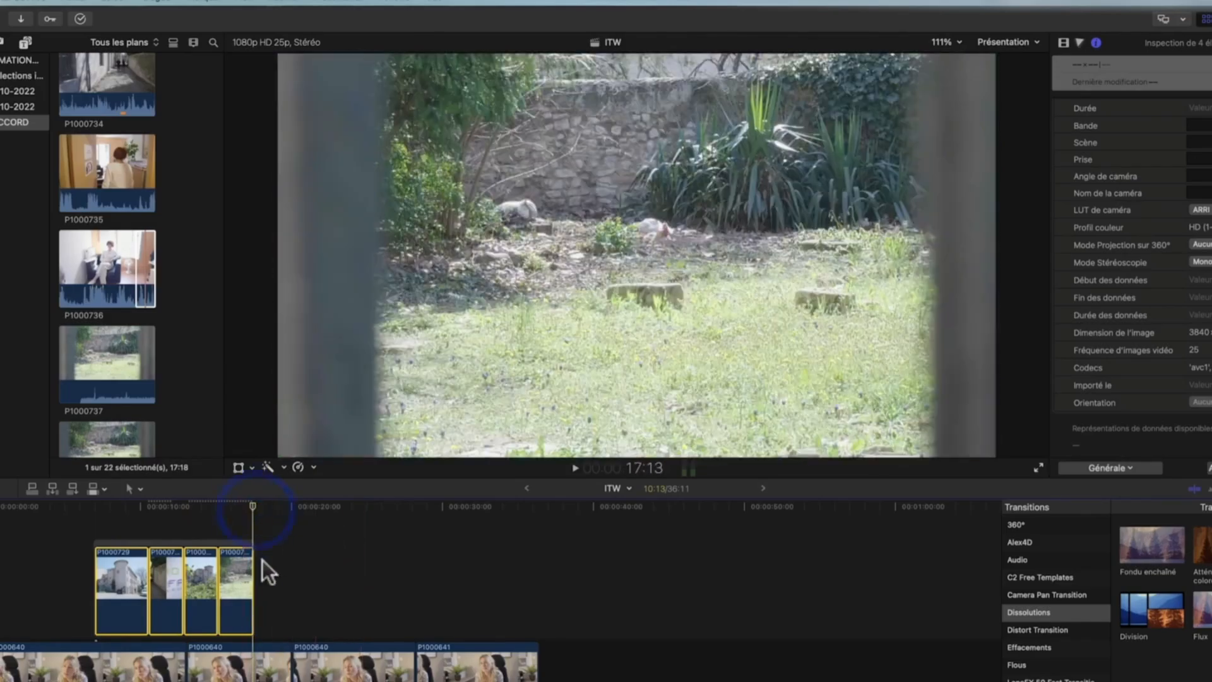
{"action": "left_click", "coordinate": [262, 560]}
{"action": "left_click", "coordinate": [255, 505]}
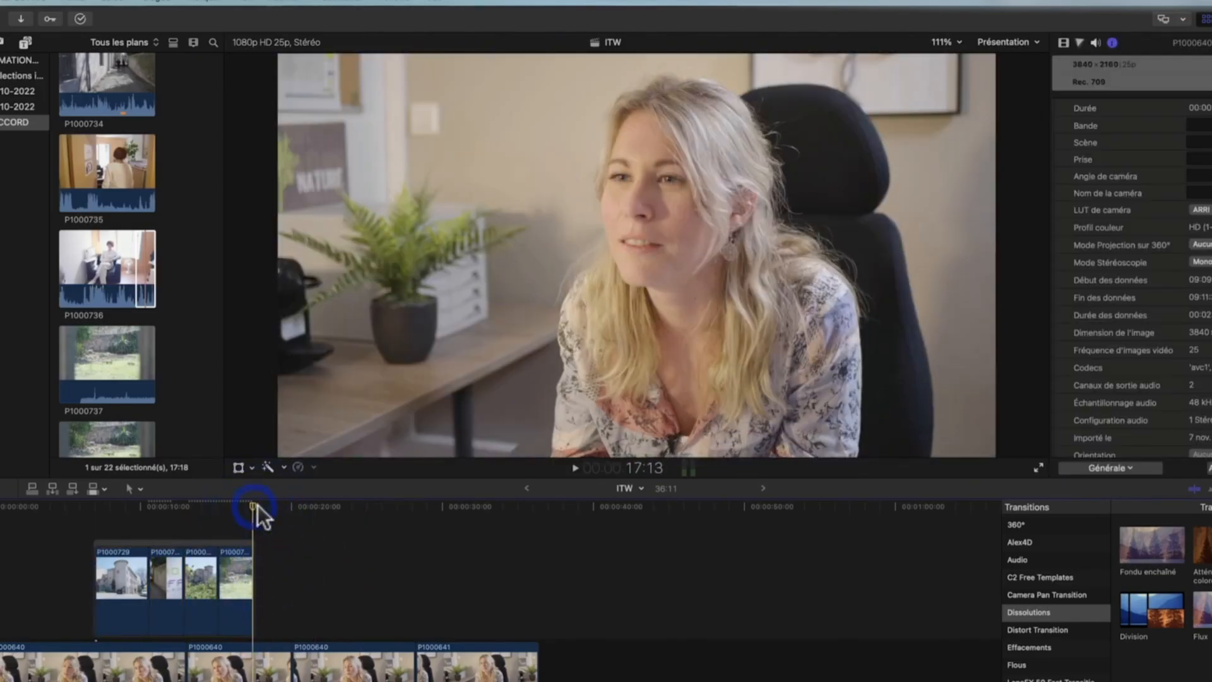
{"action": "left_click", "coordinate": [143, 265]}
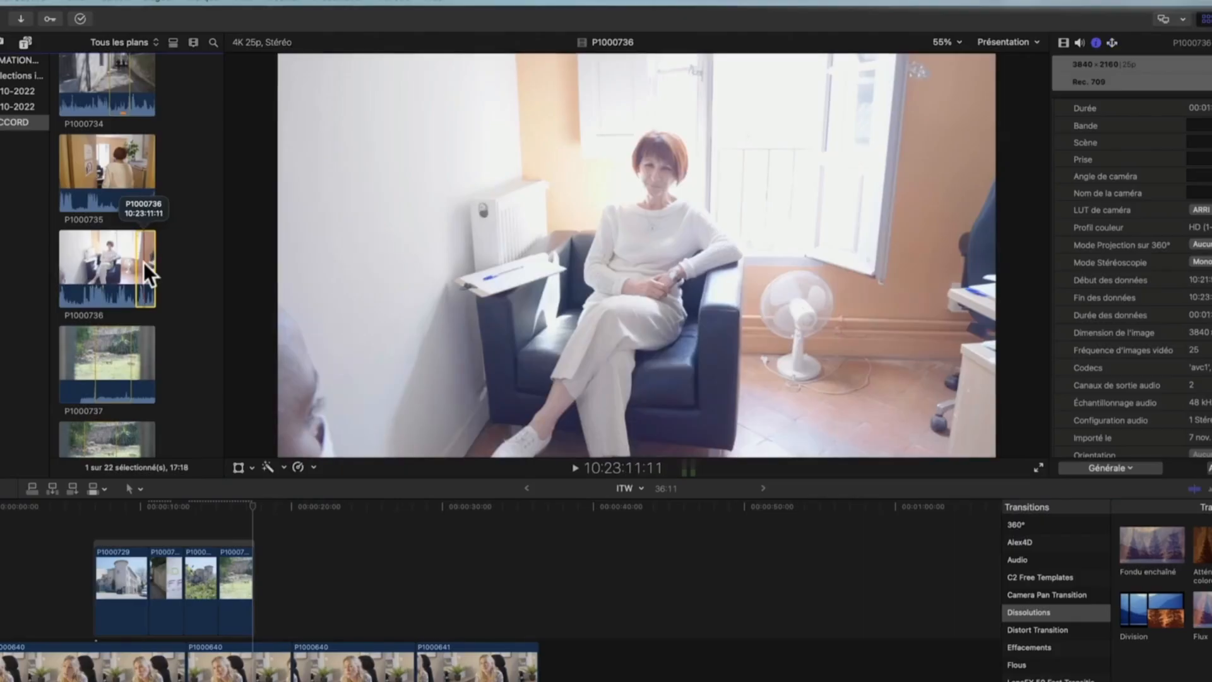
{"action": "left_click_drag", "start_coordinate": [142, 264], "coordinate": [251, 566]}
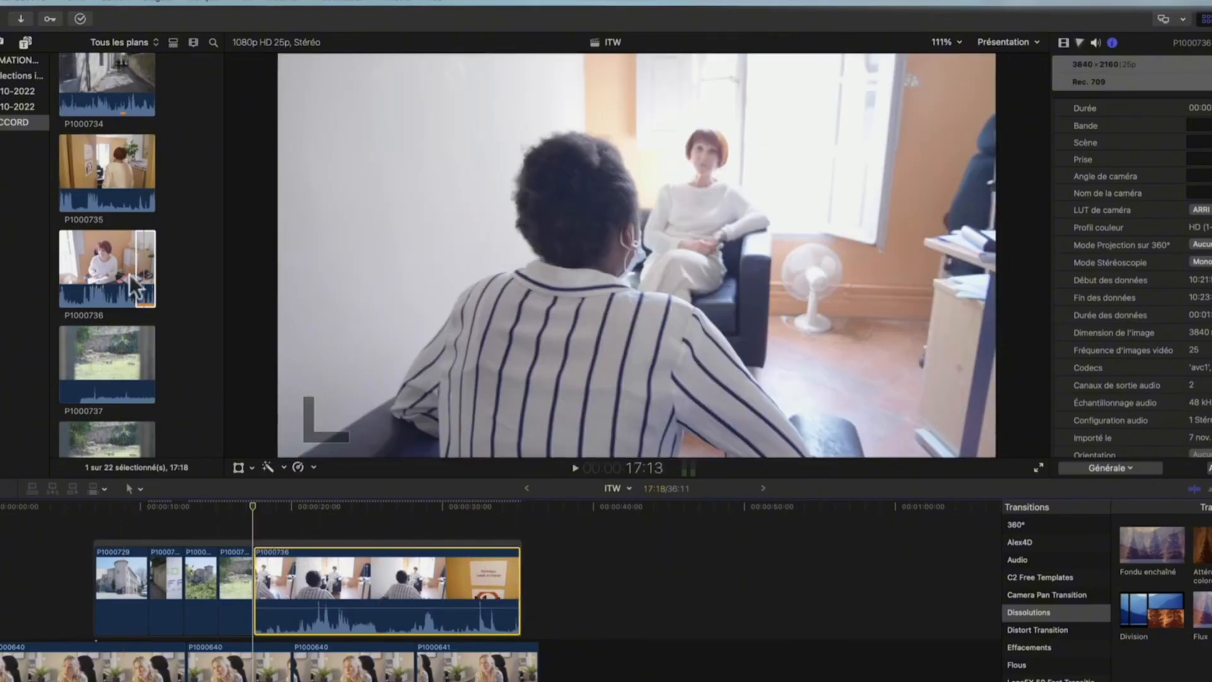
Select a 4:22 range of P1000735 in the browser and insert it into the secondary storyline ahead of the garden shot.
{"action": "left_click", "coordinate": [99, 174]}
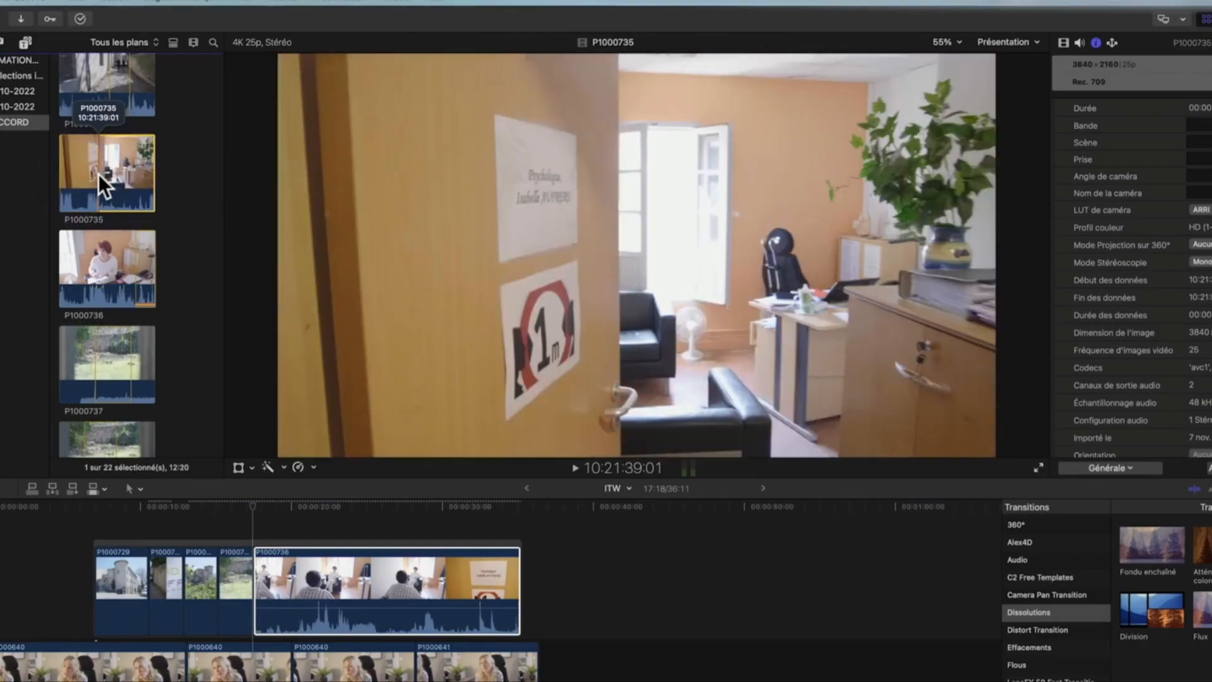
{"action": "left_click_drag", "start_coordinate": [98, 173], "coordinate": [120, 174]}
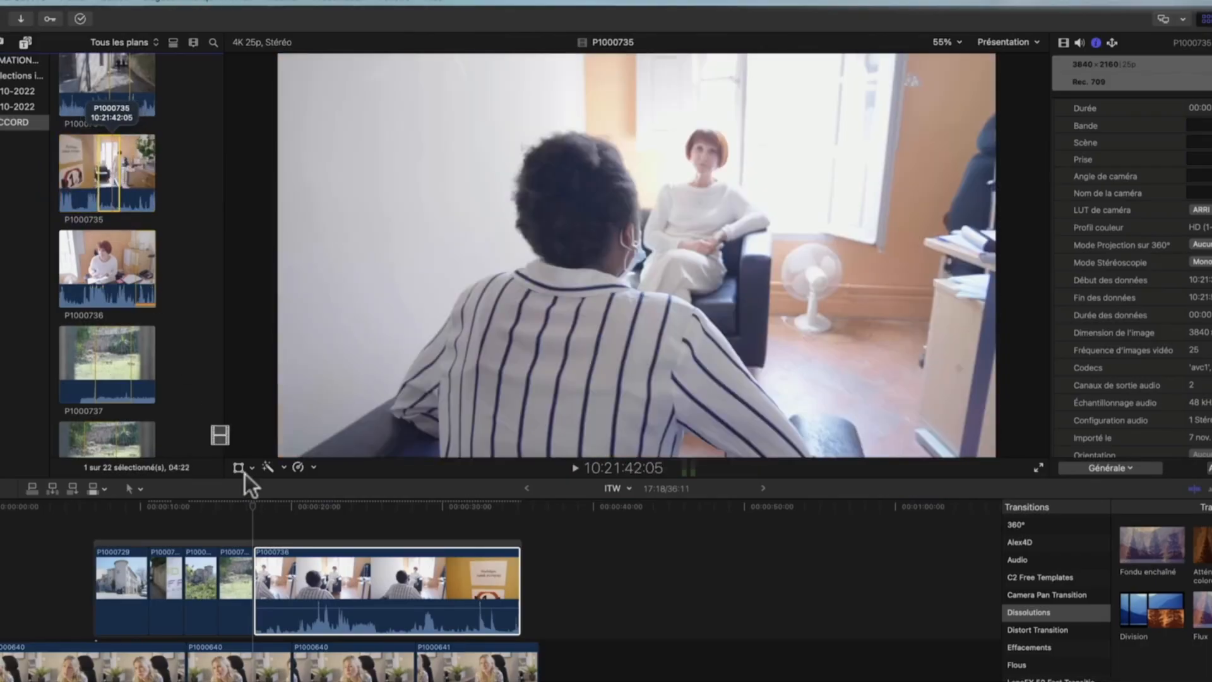
{"action": "left_click_drag", "start_coordinate": [245, 473], "coordinate": [248, 557]}
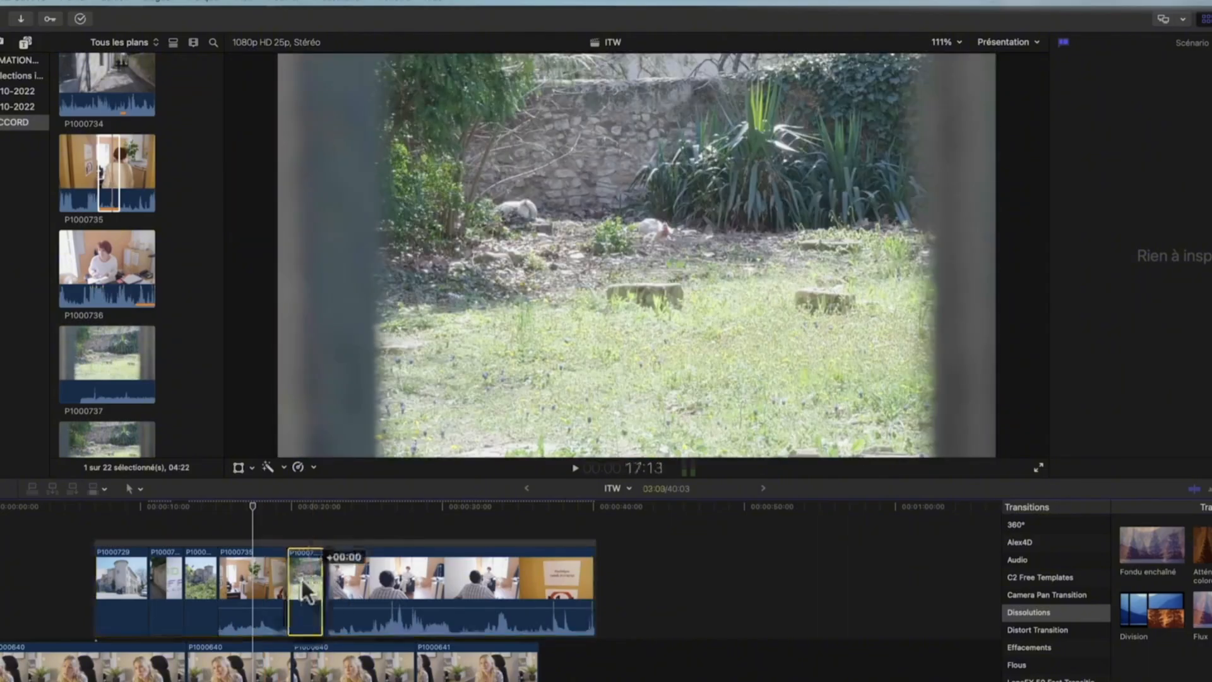
Move the garden shot ahead of P1000735 in the secondary storyline, and shorten the P1000735 and P1000736 shots.
{"action": "mouse_move", "coordinate": [302, 579]}
{"action": "left_mouse_down"}
{"action": "mouse_move", "coordinate": [238, 582]}
{"action": "mouse_move", "coordinate": [290, 587]}
{"action": "left_mouse_up"}
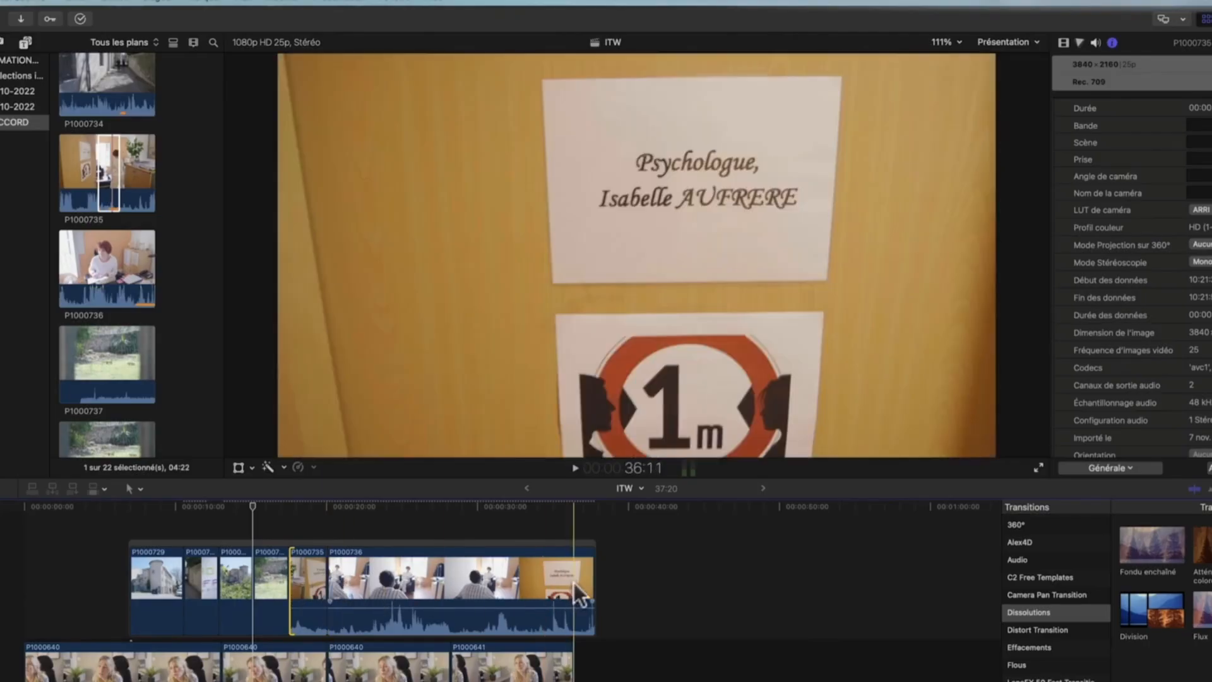
{"action": "left_click_drag", "start_coordinate": [574, 582], "coordinate": [373, 587]}
Mark a 2:20 range of P1000728 as the group walks through the exit door, and append it to the secondary storyline.
{"action": "scroll", "coordinate": [126, 341], "scroll_direction": "up", "scroll_amount": 5}
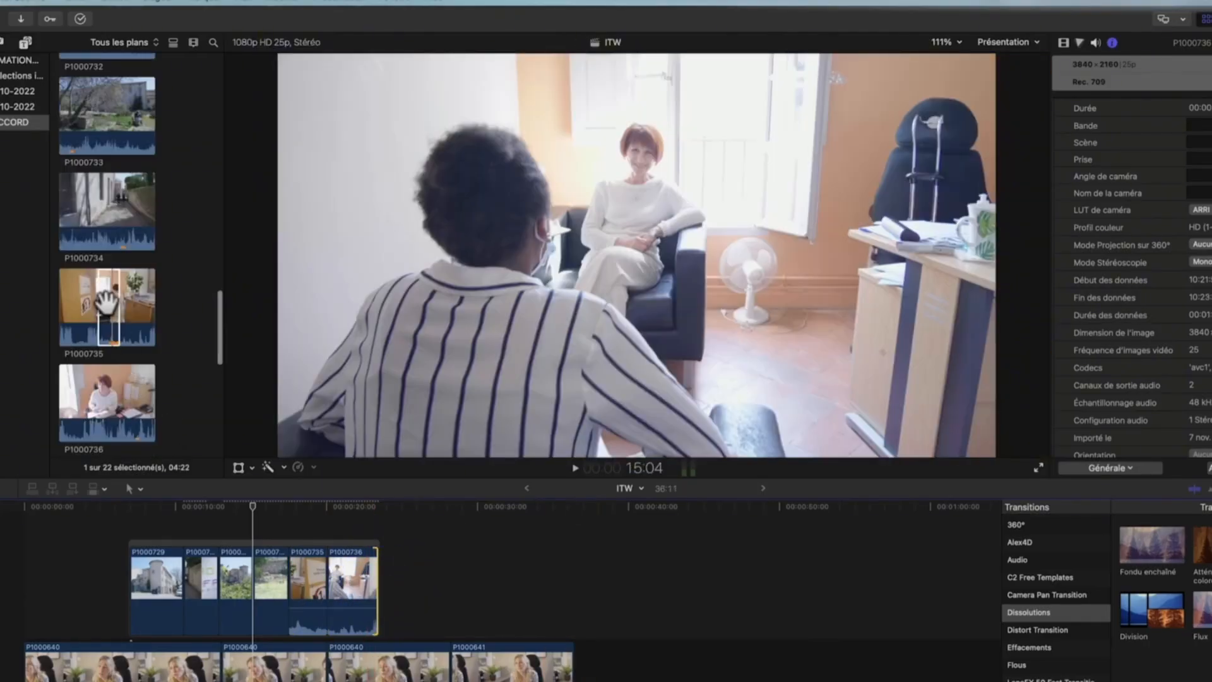
{"action": "scroll", "coordinate": [106, 284], "scroll_direction": "up", "scroll_amount": 8}
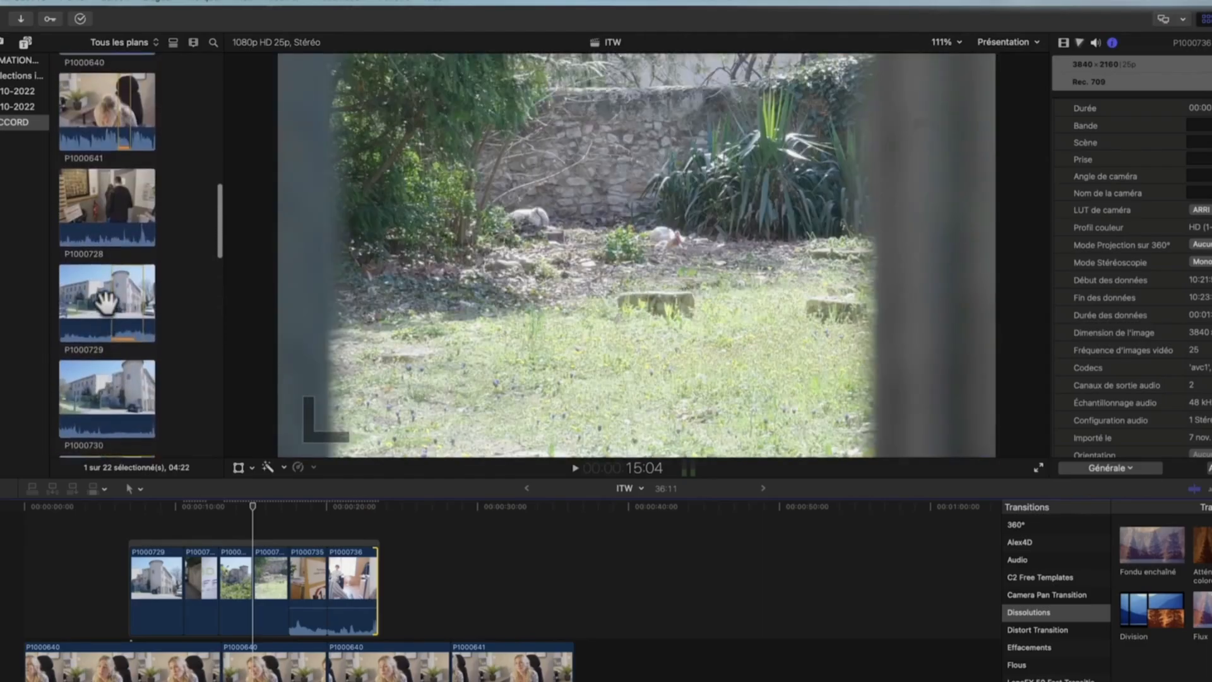
{"action": "left_click", "coordinate": [98, 231]}
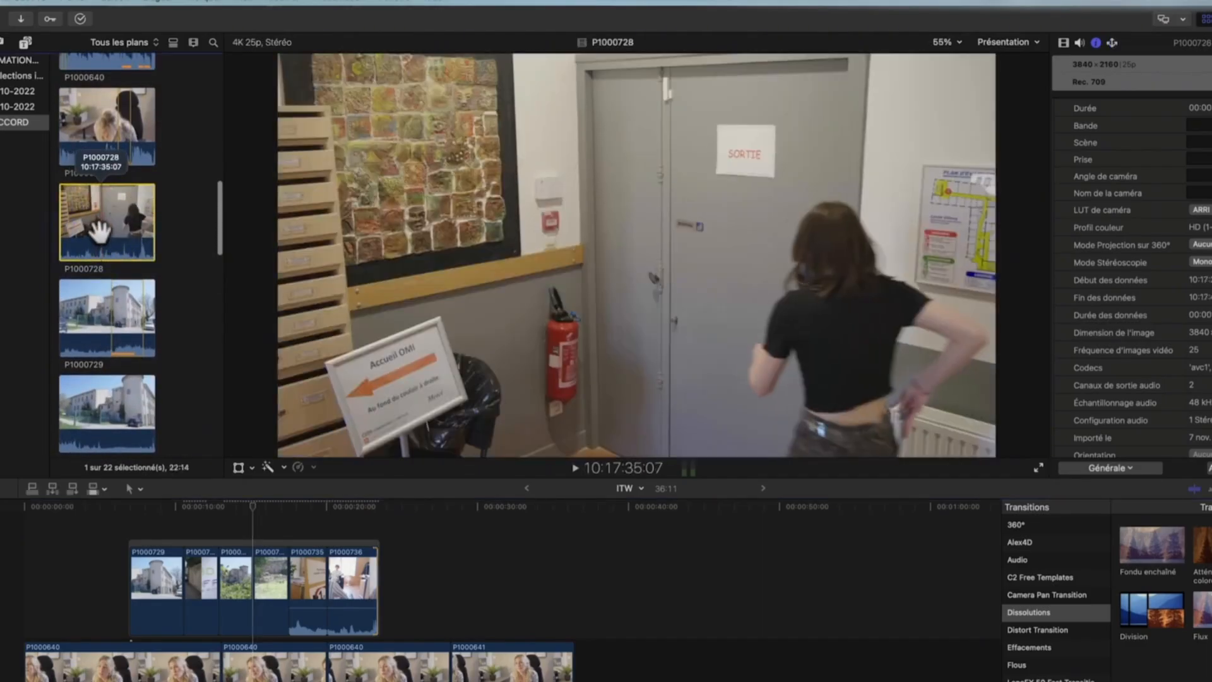
{"action": "key", "text": "i"}
{"action": "key", "text": "space"}
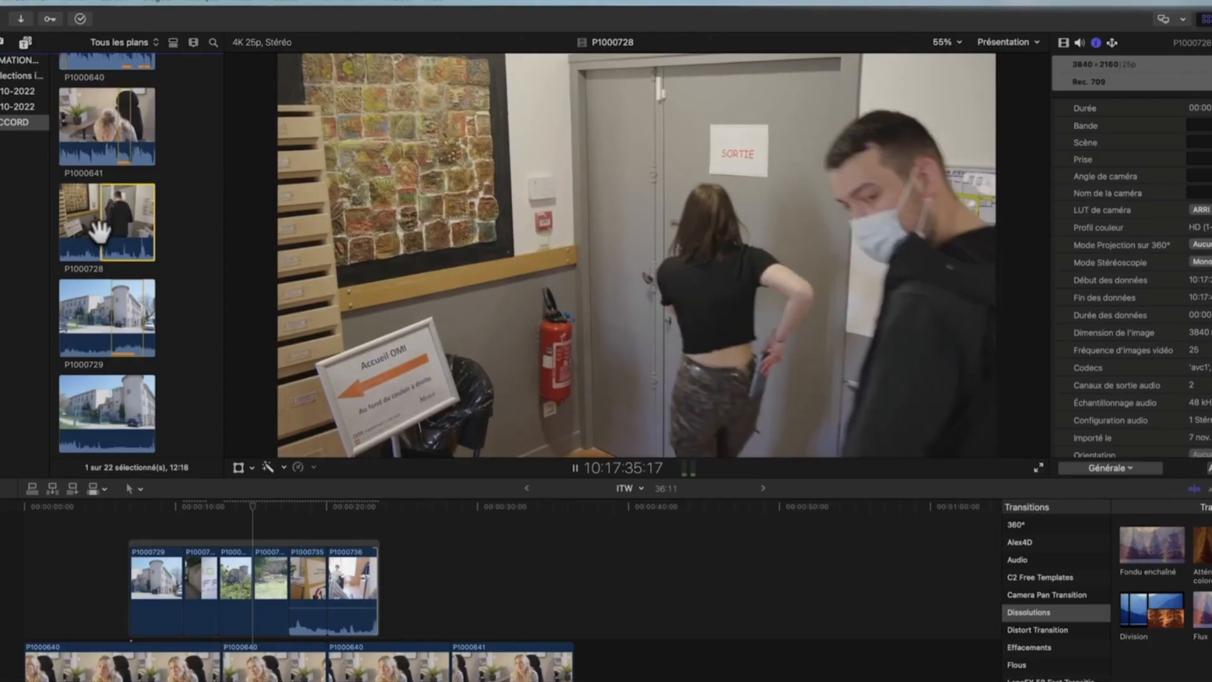
{"action": "key", "text": "i"}
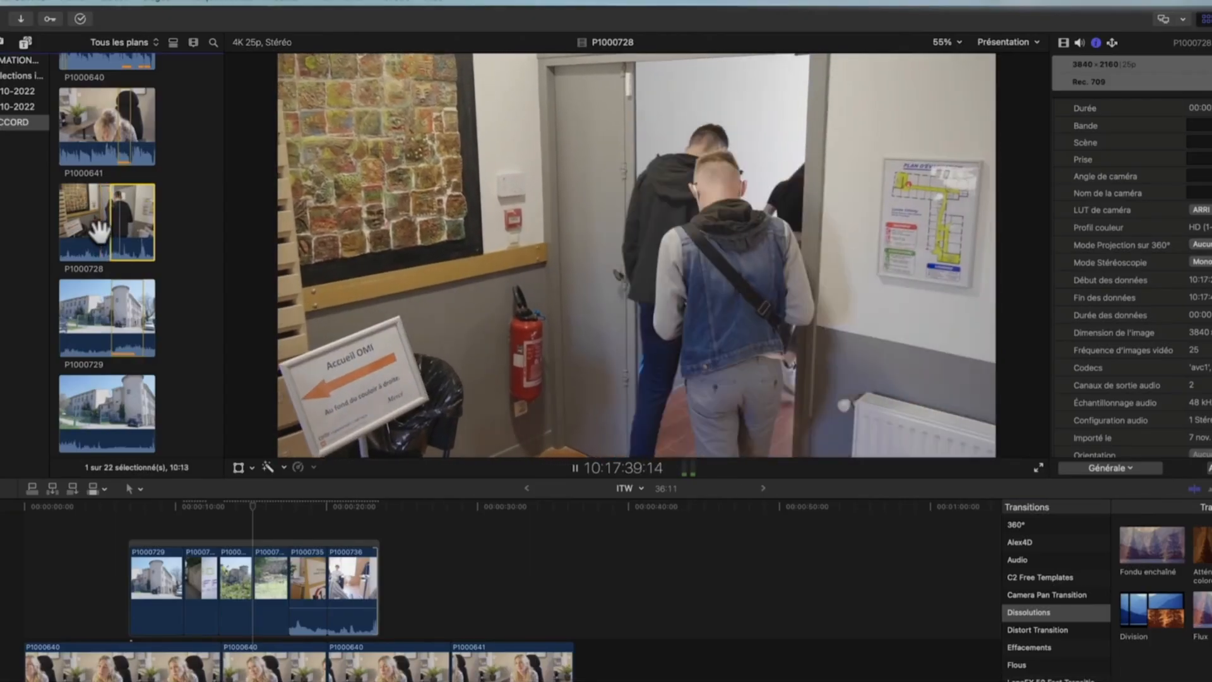
{"action": "key", "text": "o"}
{"action": "key", "text": "space"}
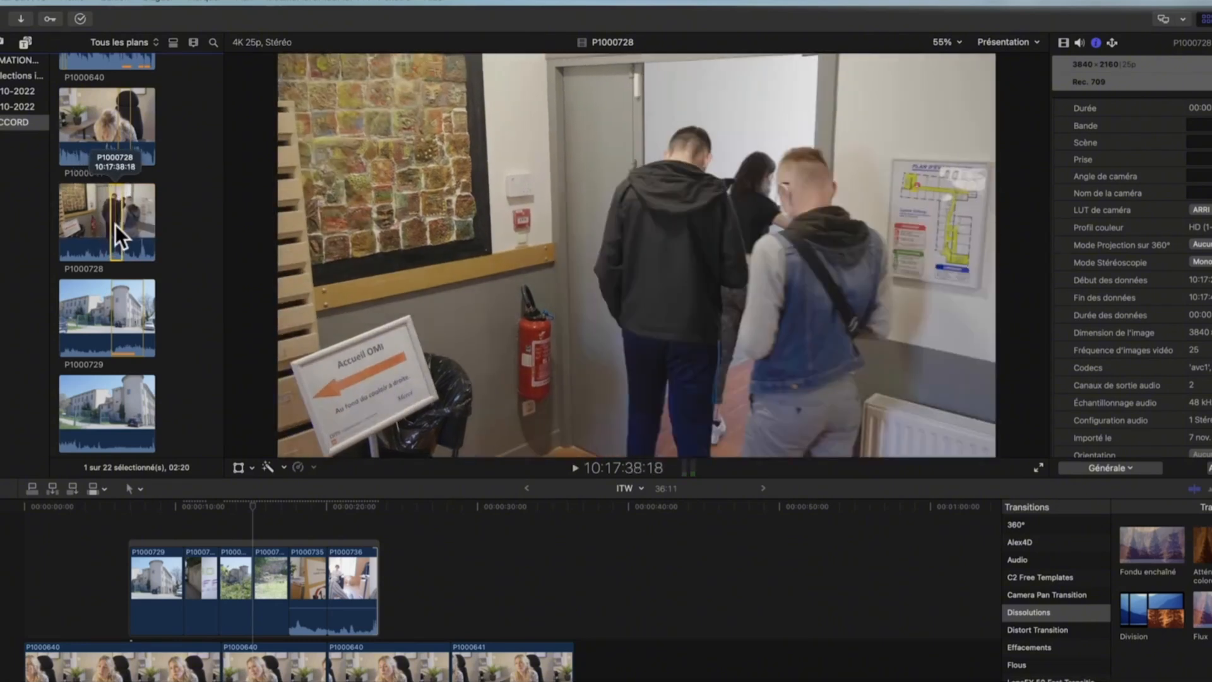
{"action": "left_click_drag", "start_coordinate": [127, 275], "coordinate": [366, 581]}
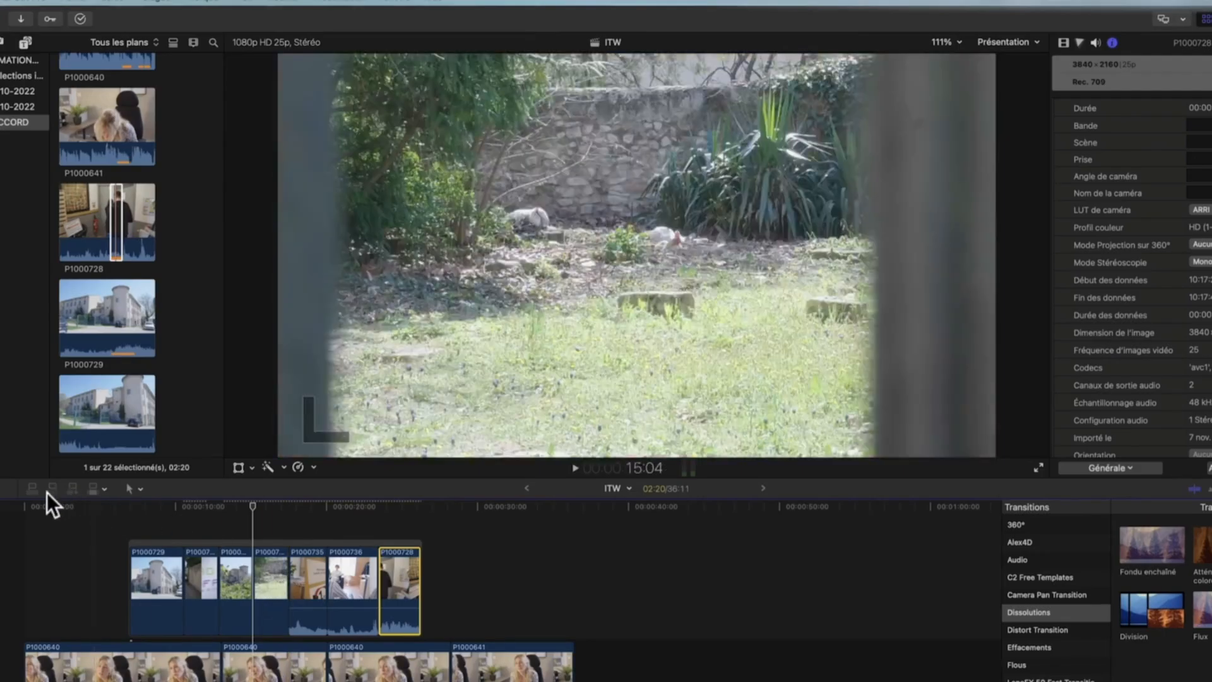
Lower the audio of the P1000735, P1000736 and P1000728 shots all the way, and set clips to be added as video only.
{"action": "left_click", "coordinate": [104, 489]}
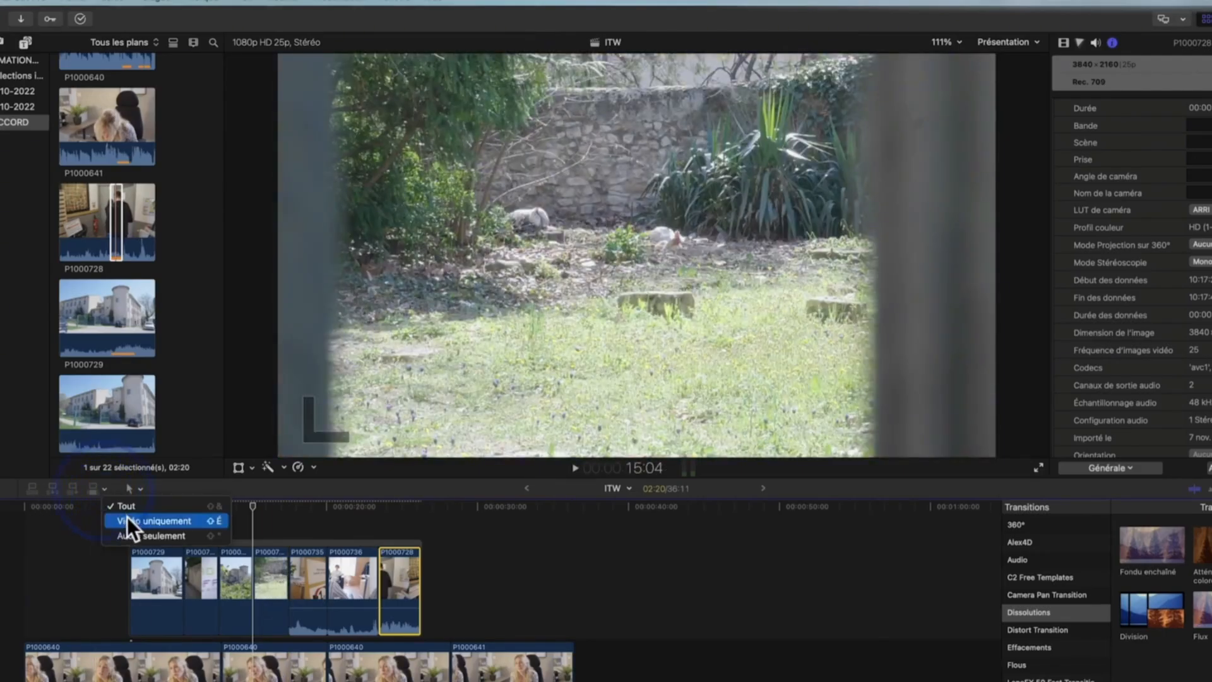
{"action": "left_click", "coordinate": [183, 488]}
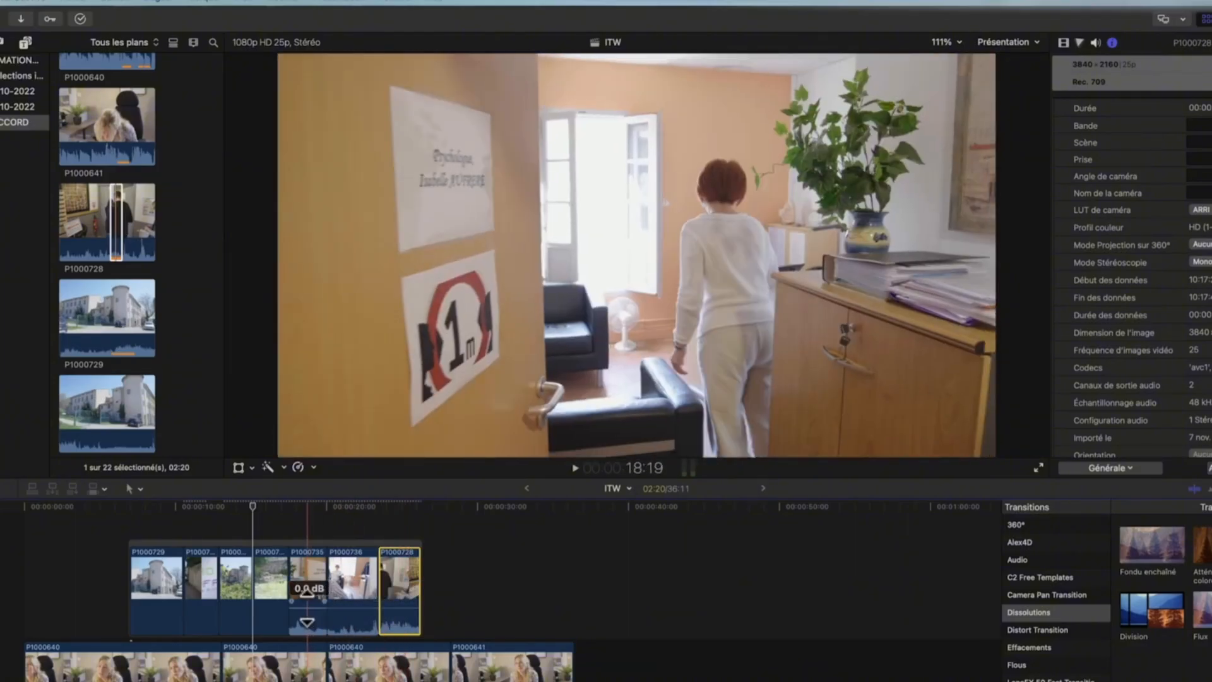
{"action": "left_click_drag", "start_coordinate": [307, 592], "coordinate": [304, 619]}
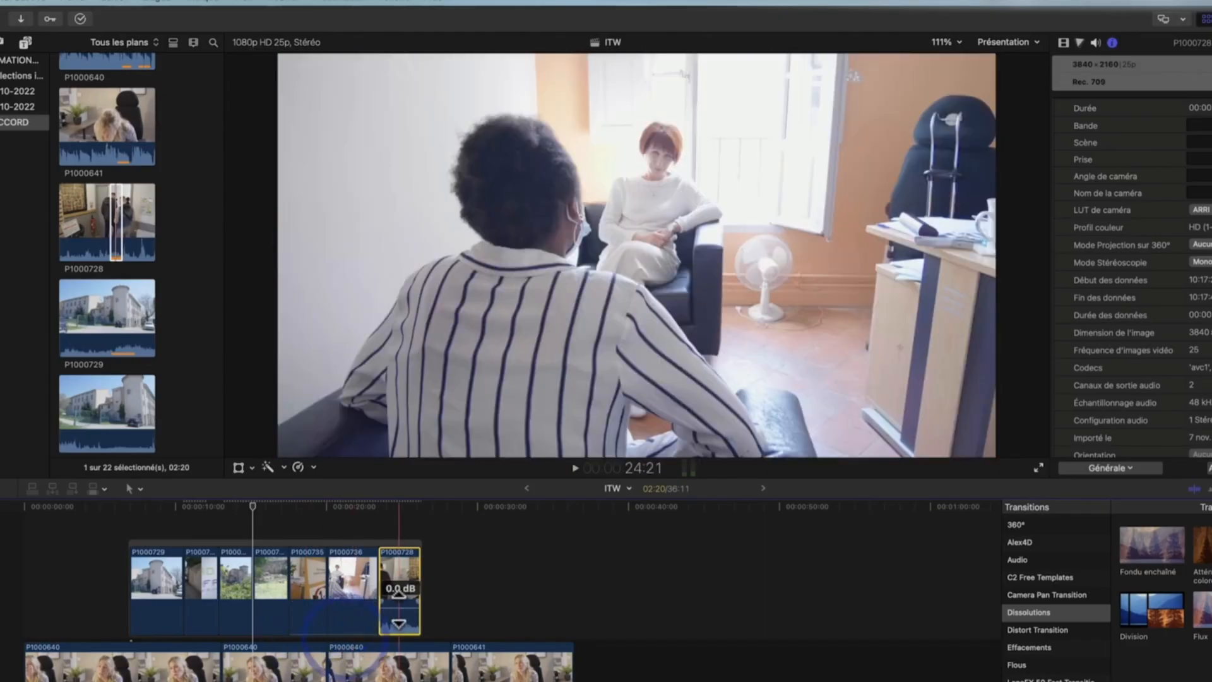
{"action": "left_click_drag", "start_coordinate": [398, 608], "coordinate": [395, 633]}
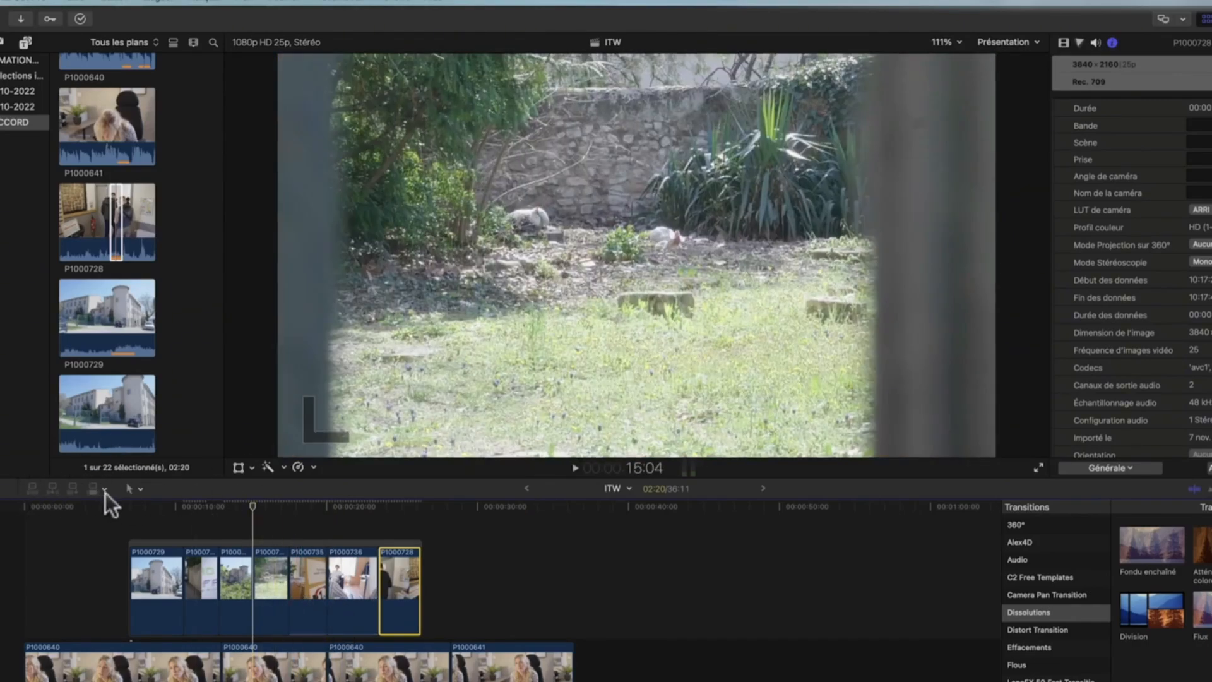
{"action": "left_click", "coordinate": [104, 490]}
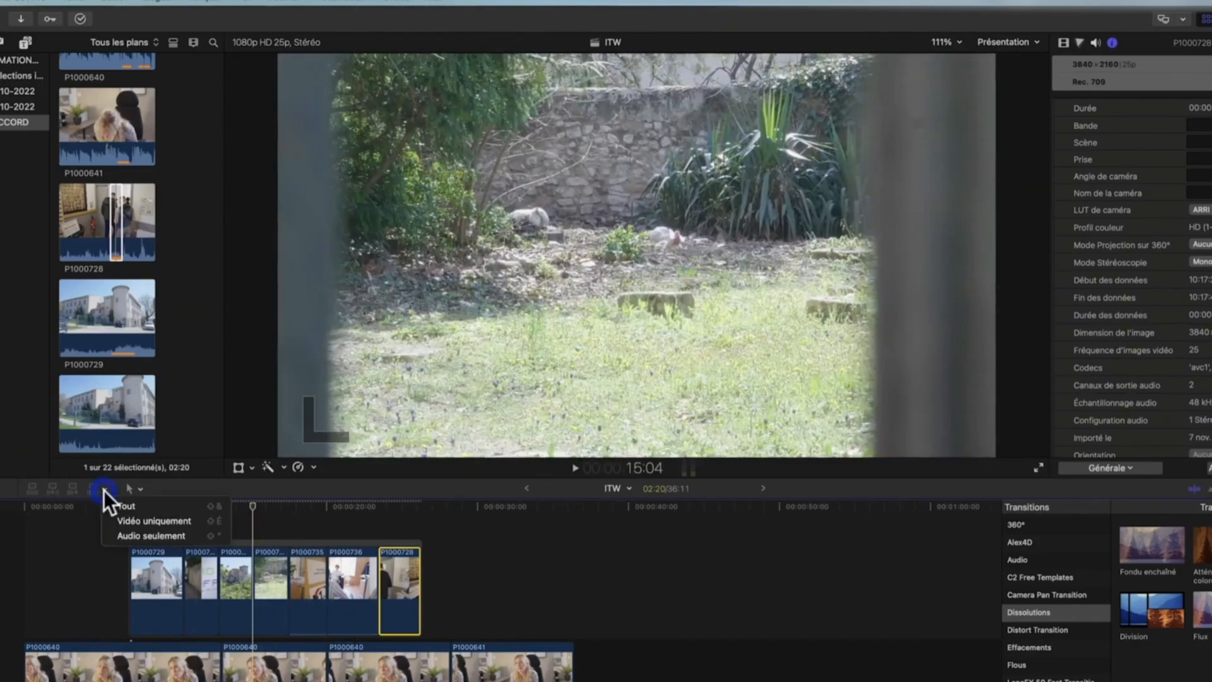
{"action": "left_click", "coordinate": [125, 521]}
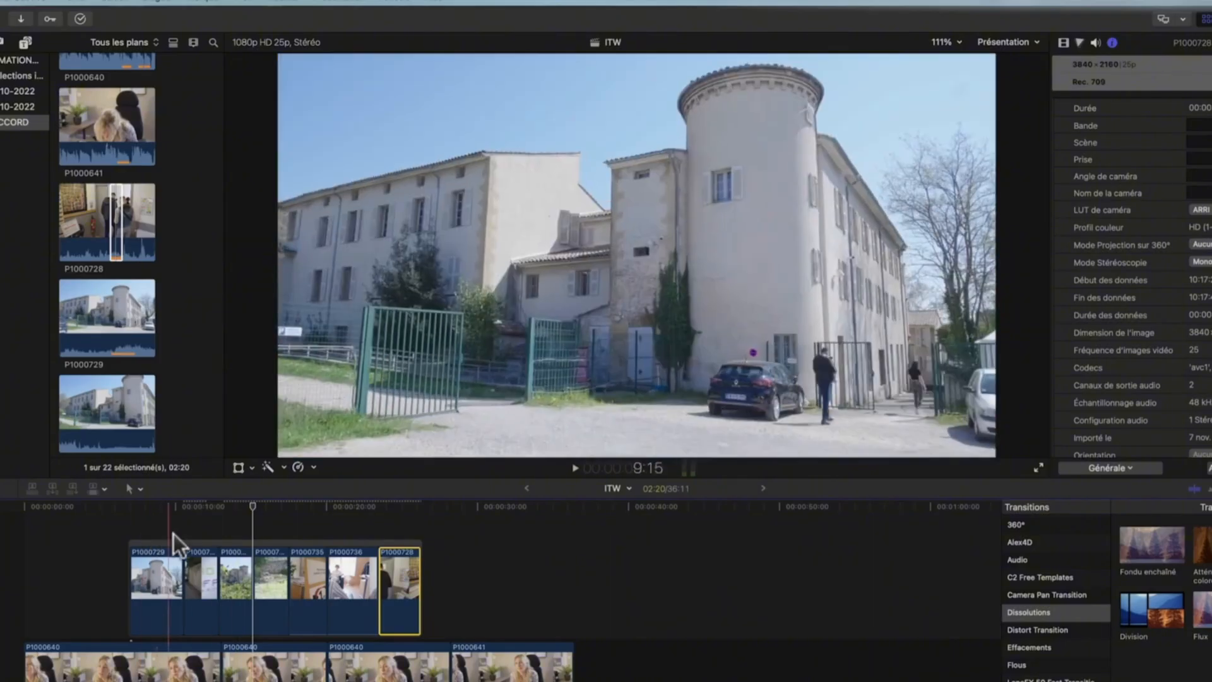
Use the Position tool to move P1000728 about 5 seconds later inside the secondary storyline, leaving a gap after P1000736.
{"action": "left_click", "coordinate": [192, 541]}
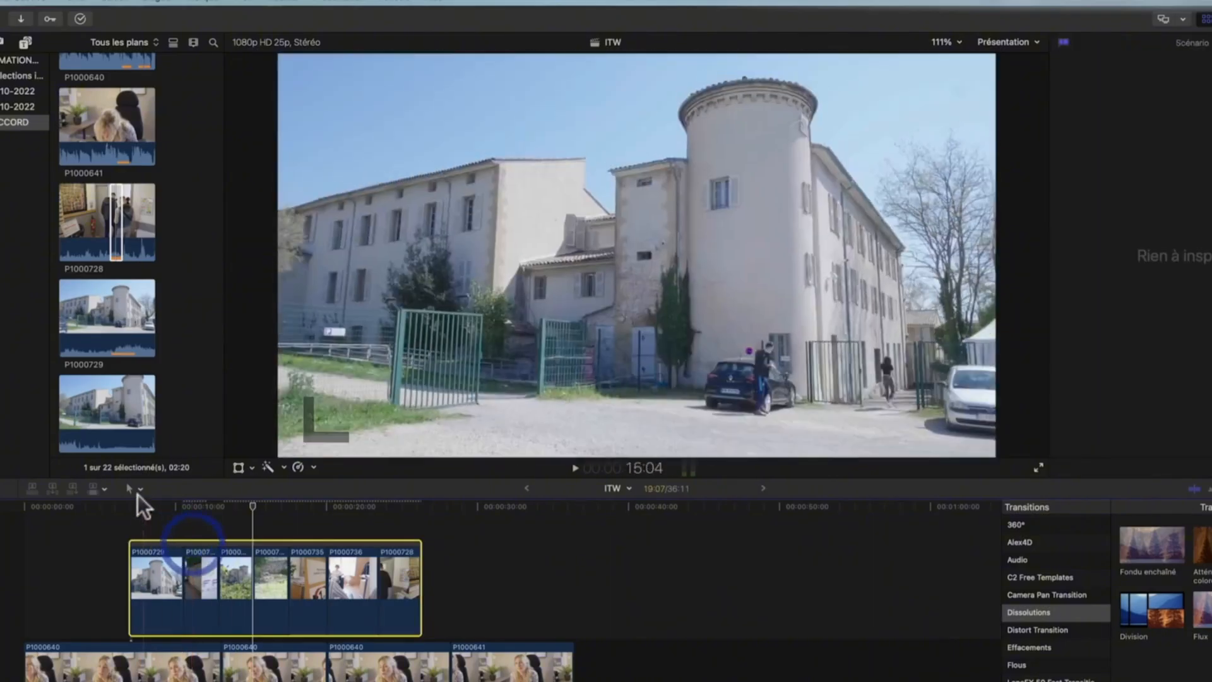
{"action": "left_click", "coordinate": [137, 490]}
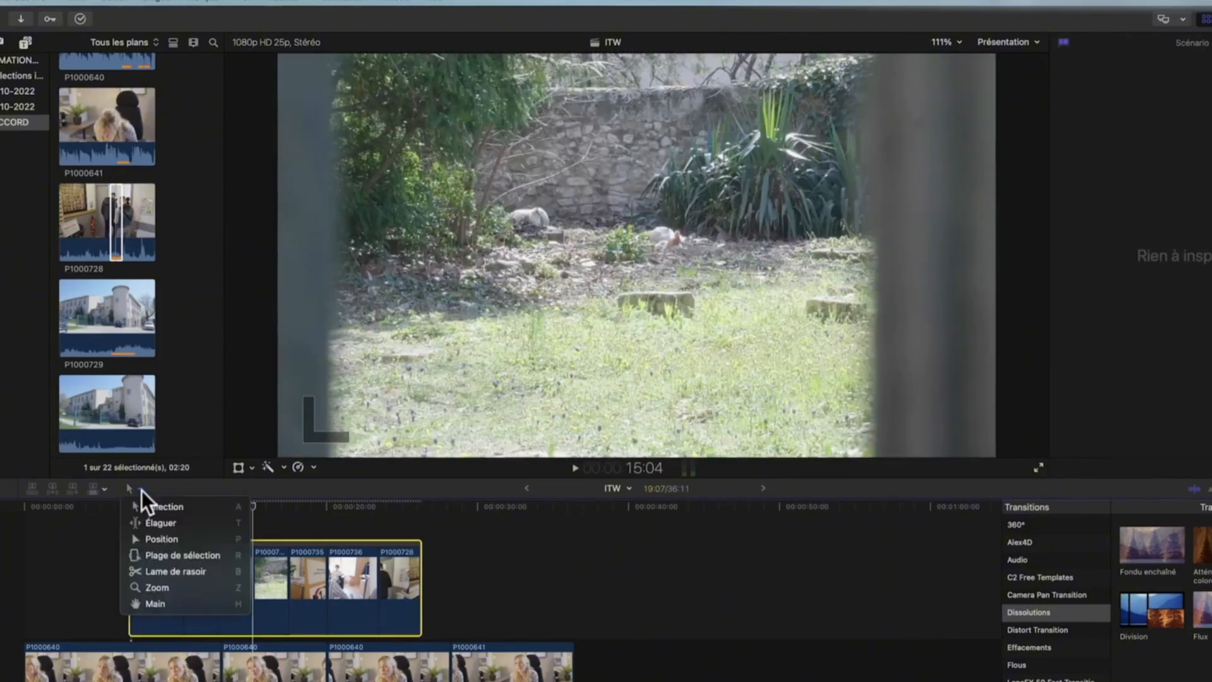
{"action": "left_click", "coordinate": [146, 541]}
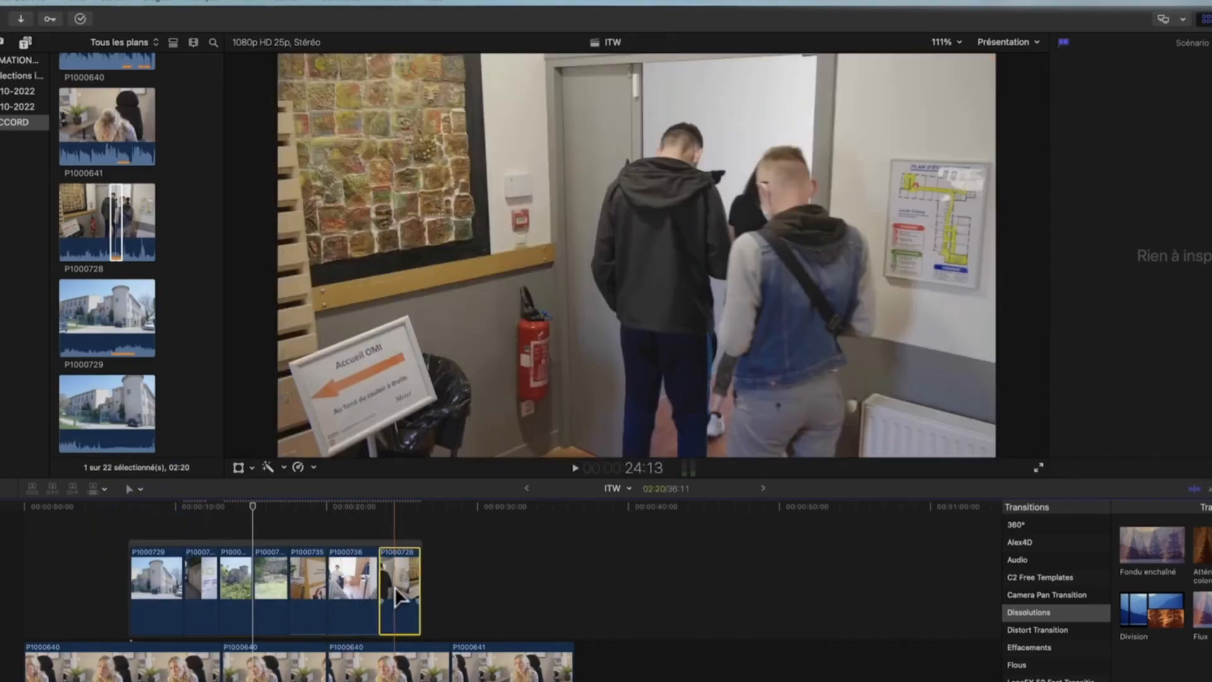
{"action": "left_click_drag", "start_coordinate": [395, 585], "coordinate": [469, 587]}
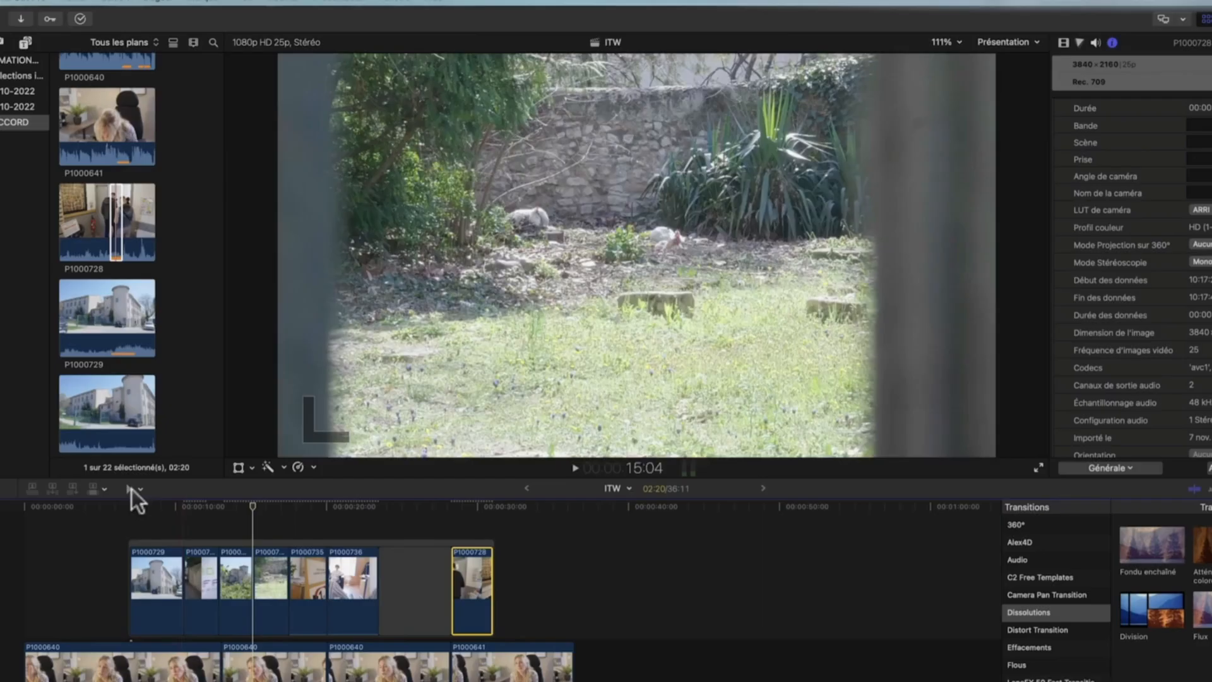
Switch from the Position tool back to the Select tool.
{"action": "left_click", "coordinate": [130, 488]}
{"action": "left_click", "coordinate": [145, 508]}
Try to insert the full AA8611 fountain clip right after P1000736 in the secondary storyline, and undo the insertion.
{"action": "scroll", "coordinate": [107, 155], "scroll_direction": "up", "scroll_amount": 4}
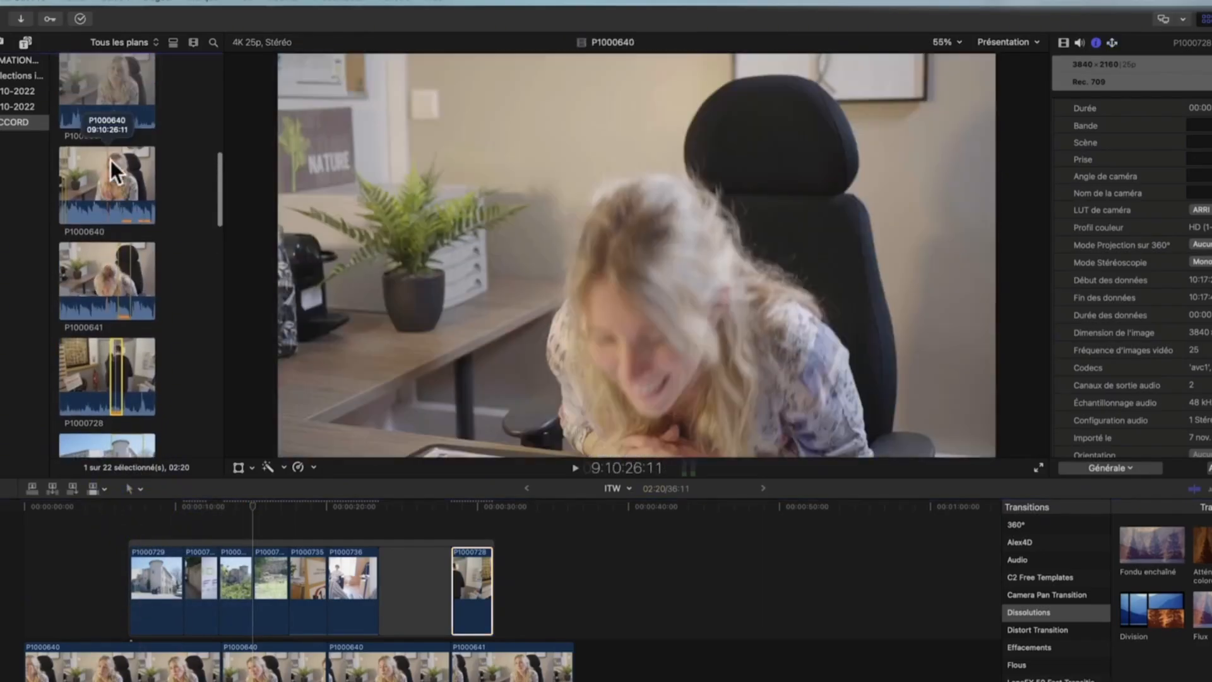
{"action": "scroll", "coordinate": [110, 159], "scroll_direction": "up", "scroll_amount": 10}
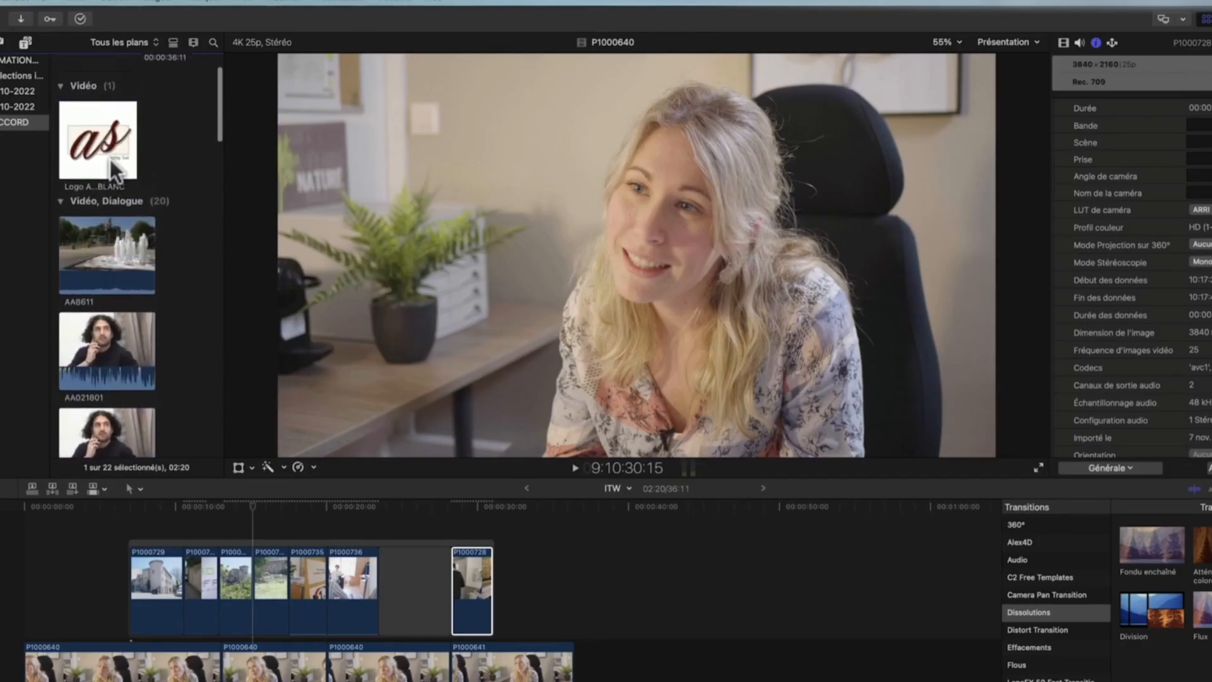
{"action": "left_click", "coordinate": [95, 243]}
{"action": "left_click_drag", "start_coordinate": [95, 243], "coordinate": [392, 580]}
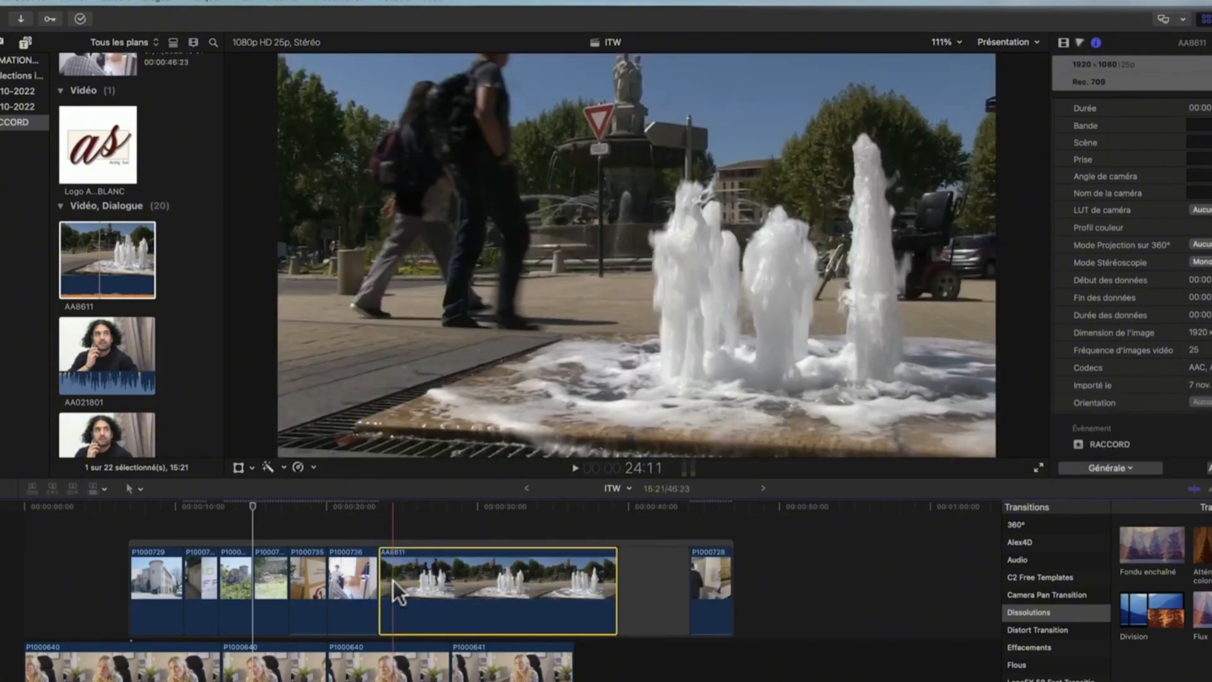
{"action": "key", "text": "super+z"}
{"action": "key", "text": "super+4"}
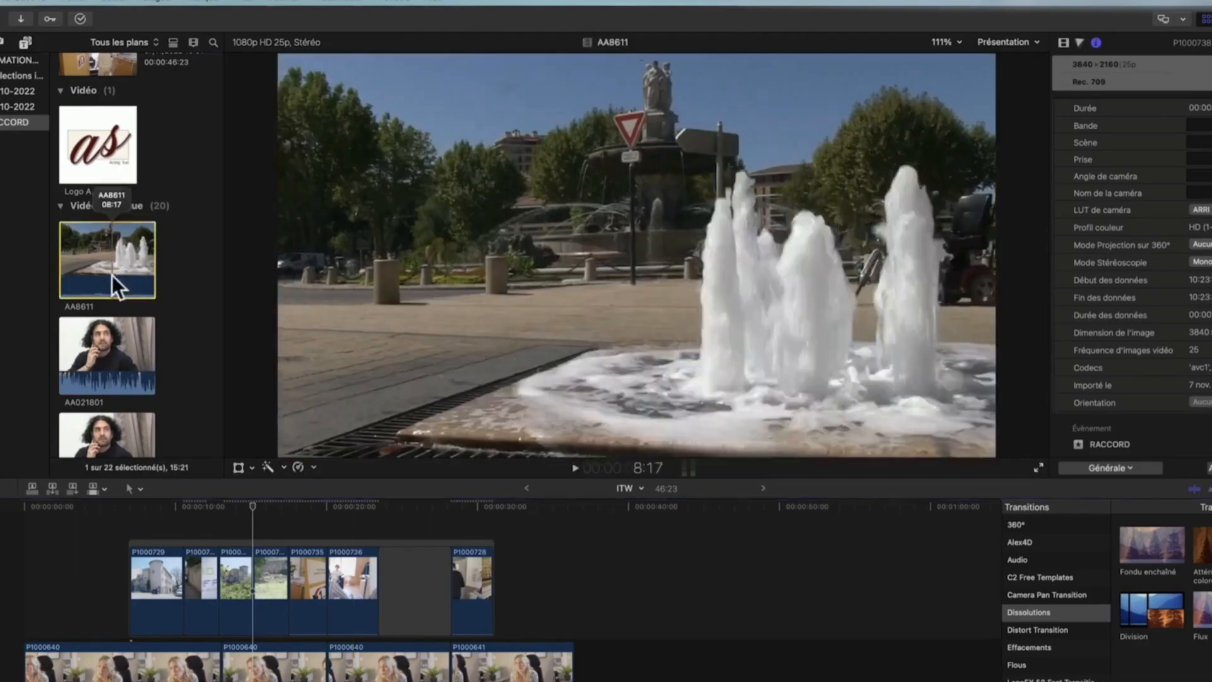
Drop the AA8611 fountain clip onto the gap between P1000736 and P1000728 to bring up the replacement options.
{"action": "left_click_drag", "start_coordinate": [112, 276], "coordinate": [415, 579]}
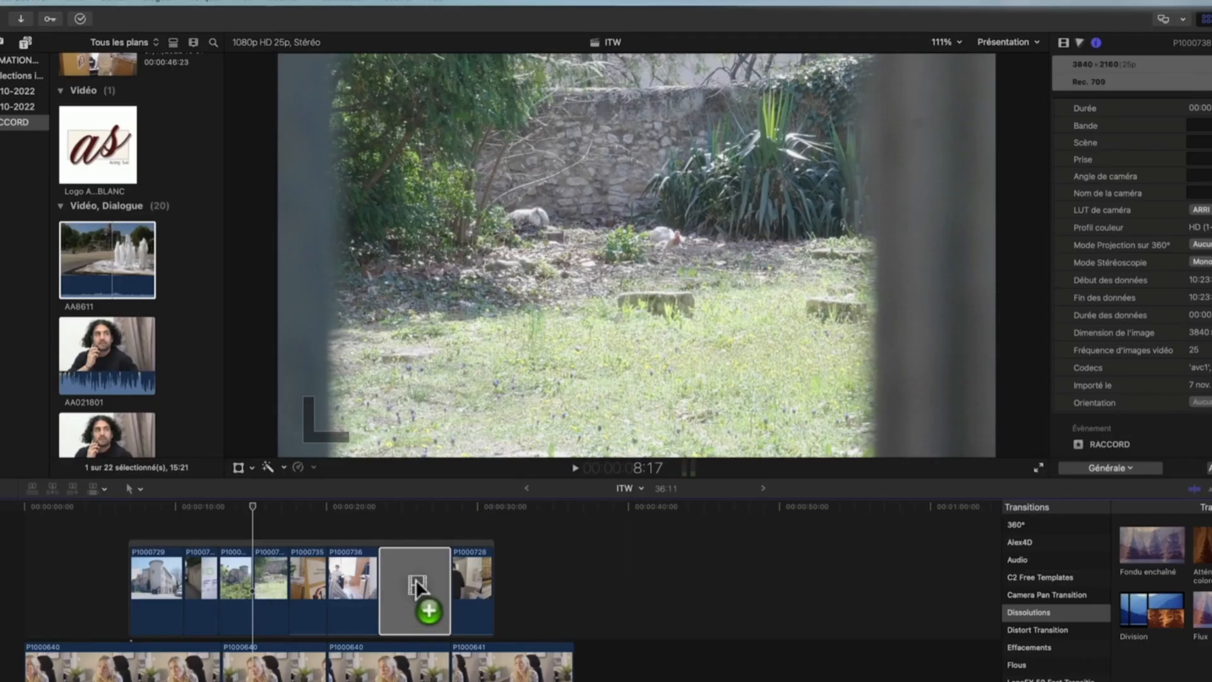
{"action": "left_click_drag", "start_coordinate": [415, 578], "coordinate": [415, 581]}
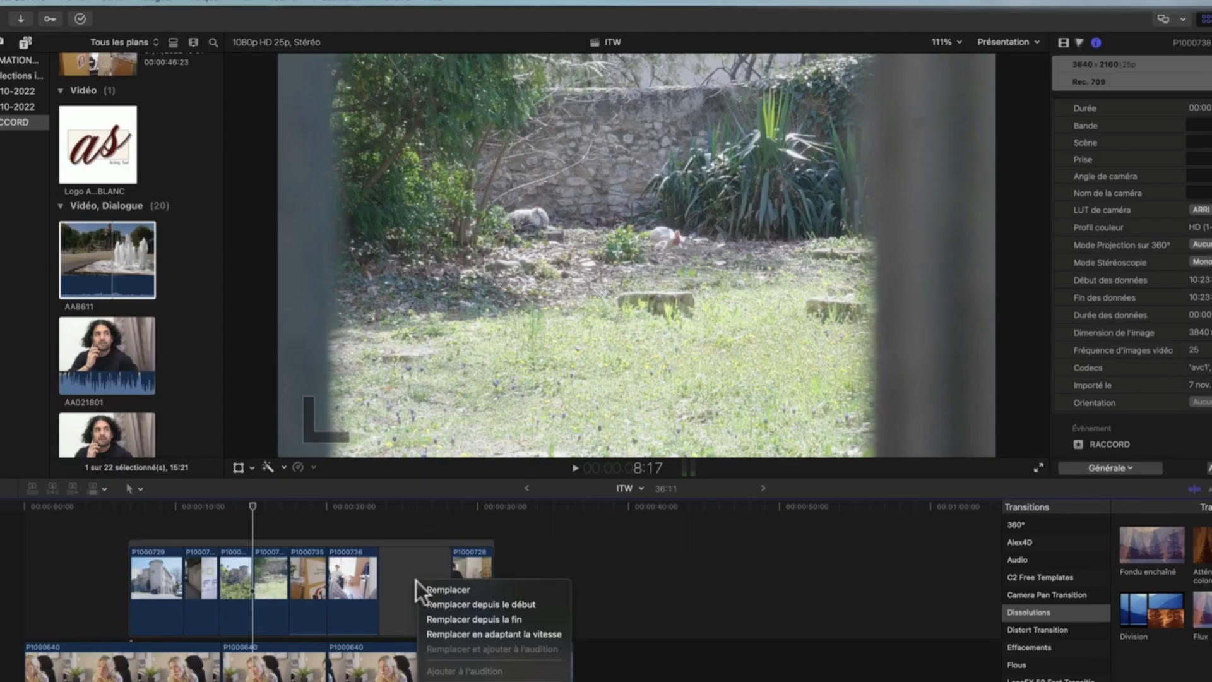